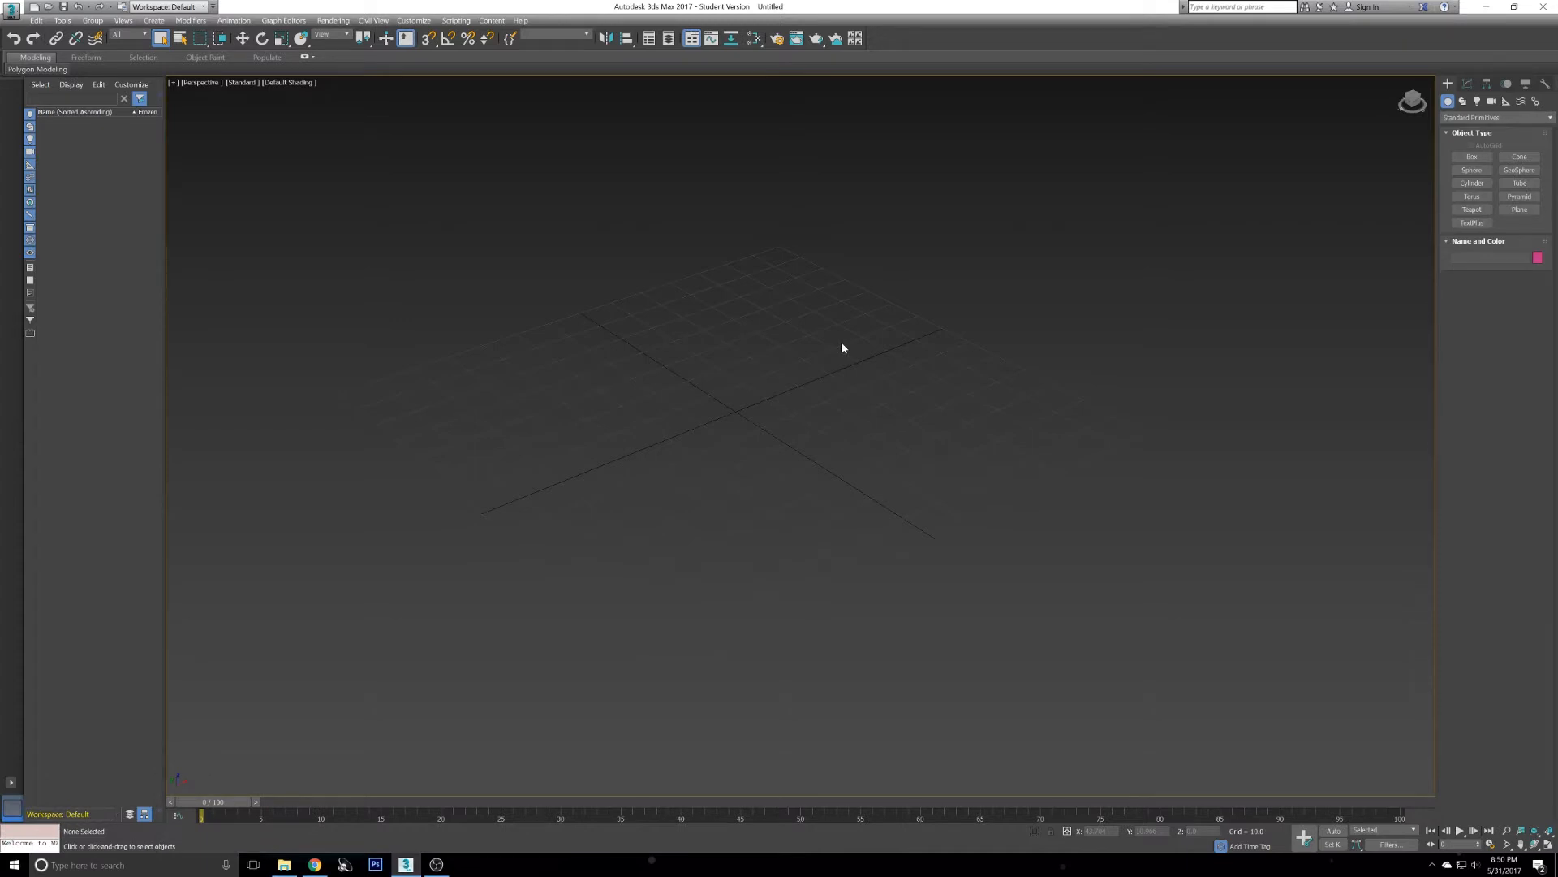
- Open the electro 3 image from the Personal projects folder to view it
mouse_move(815, 391)
middle_mouse_down("alt")
mouse_move(853, 362)
mouse_move(807, 413)
middle_mouse_up("alt")
left_click(1402, 82)
middle_click_drag(981, 296, 669, 616)
left_click(285, 864)
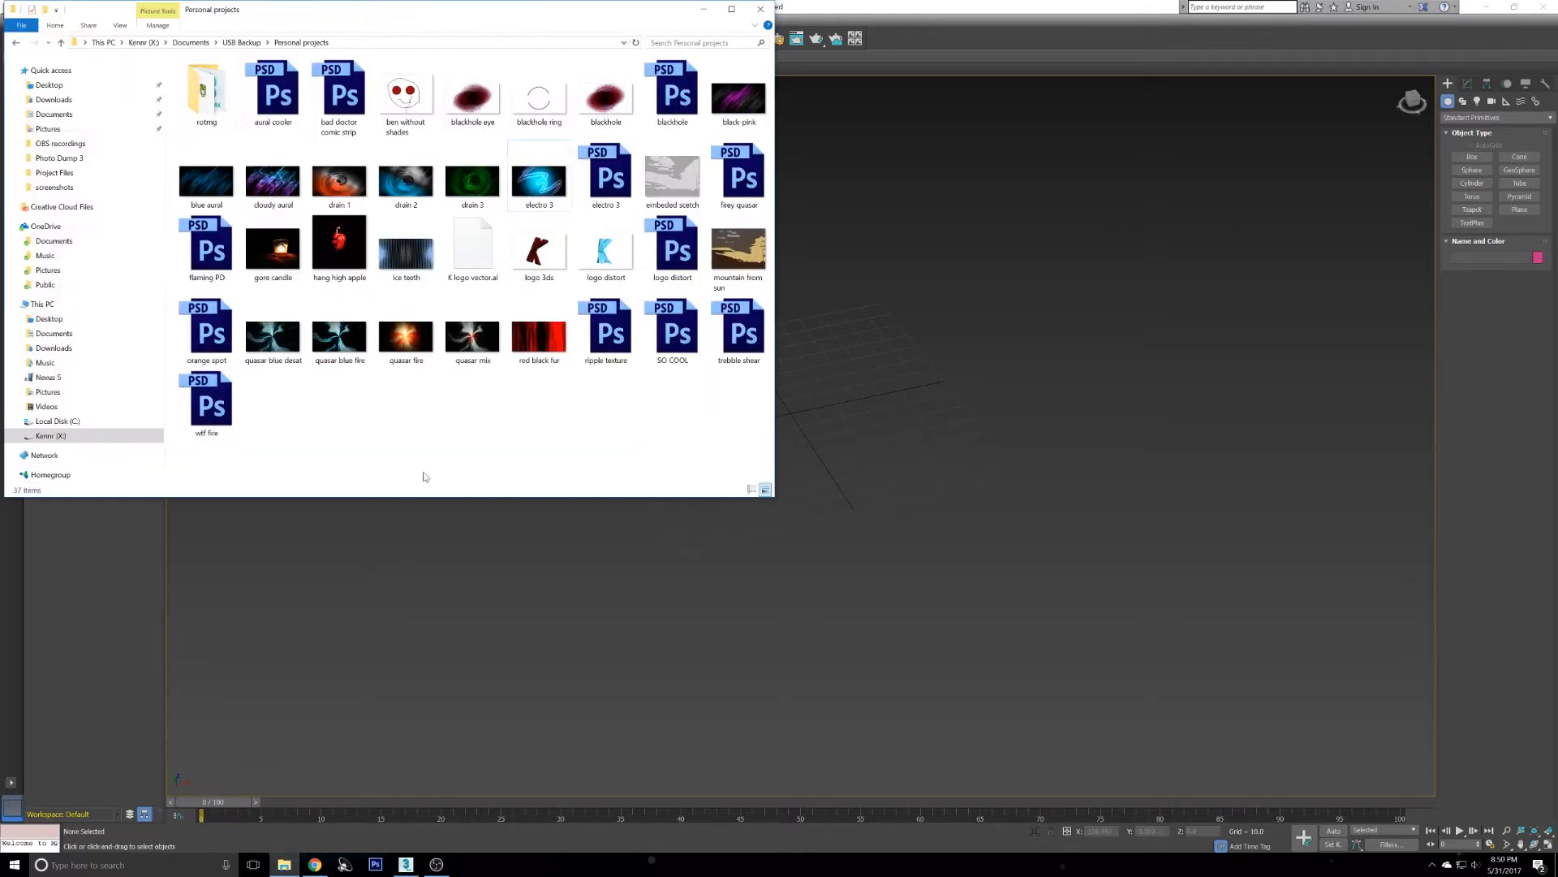
double_click(549, 185)
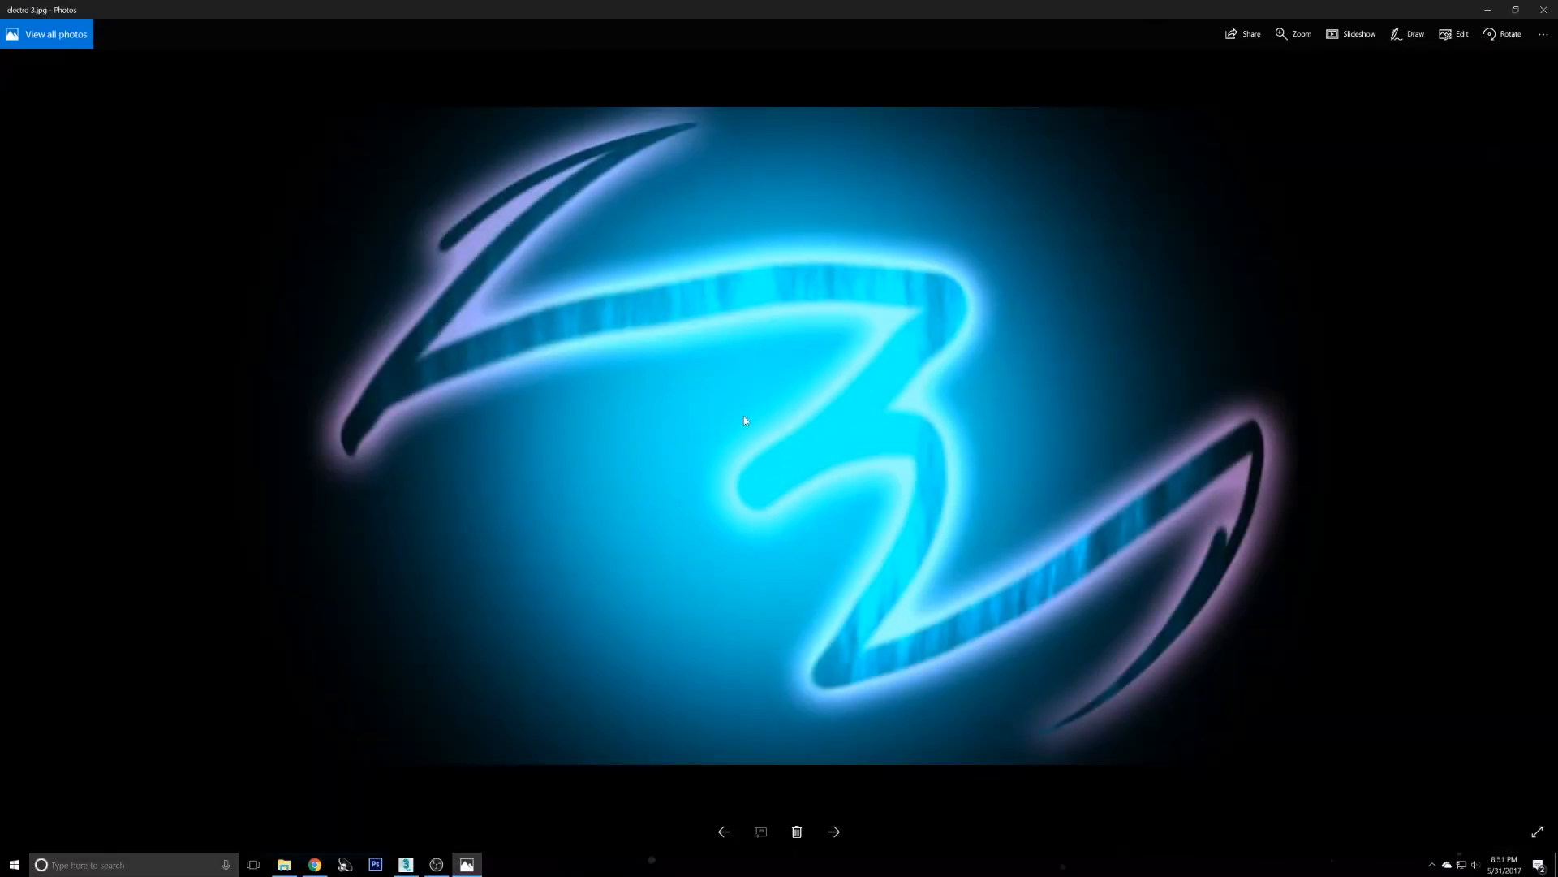
right_click(744, 419)
left_click(604, 520)
left_click(1544, 10)
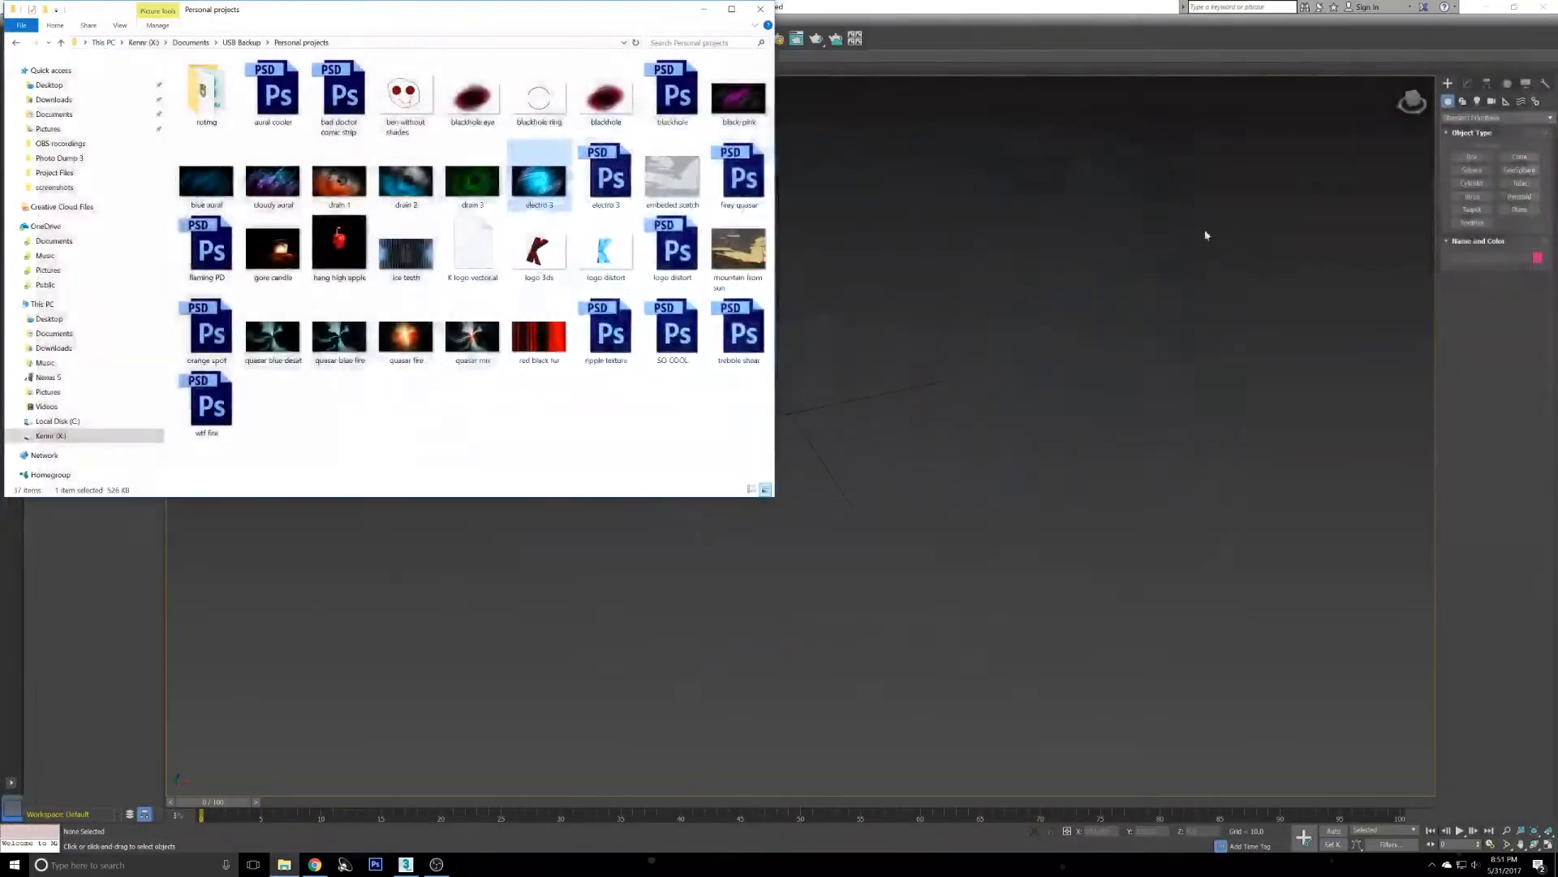
- Inspect the electro 3 file's properties details, including its image dimensions
right_click(549, 185)
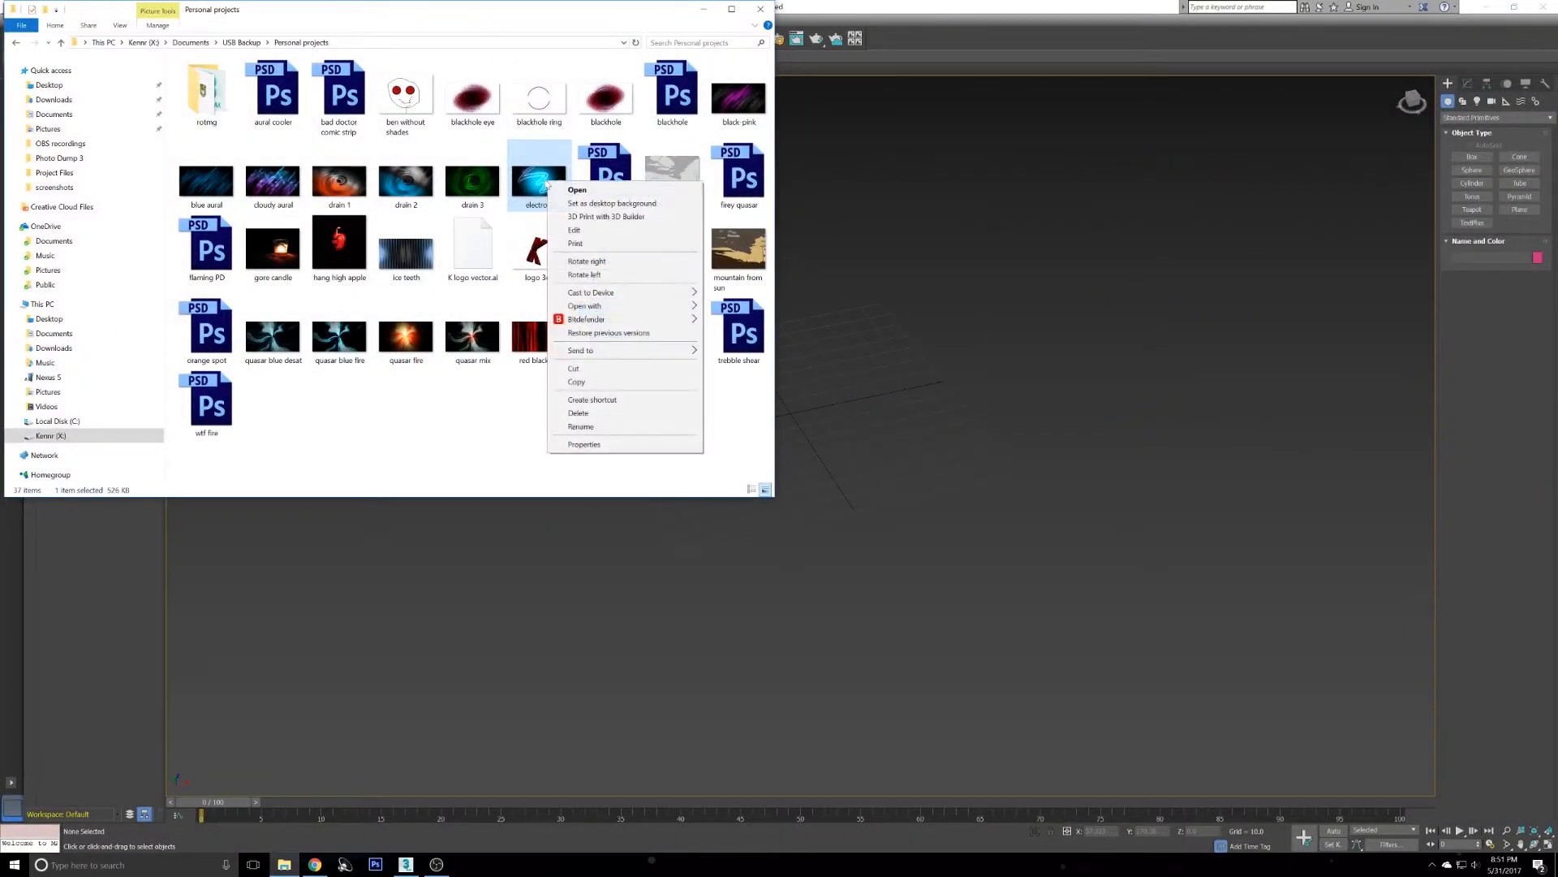
left_click(474, 482)
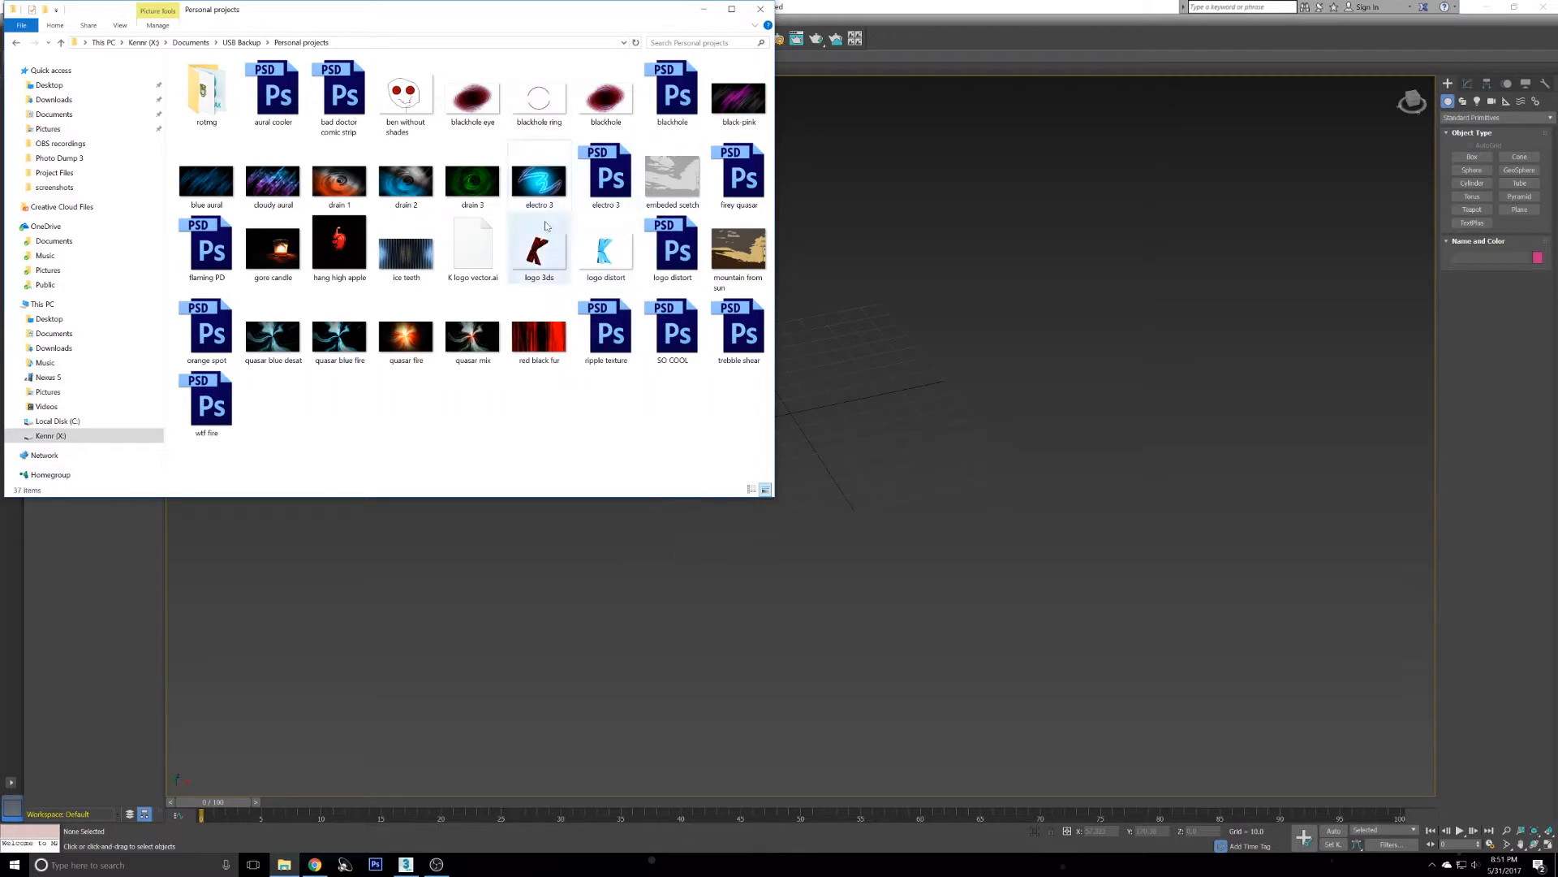
right_click(533, 184)
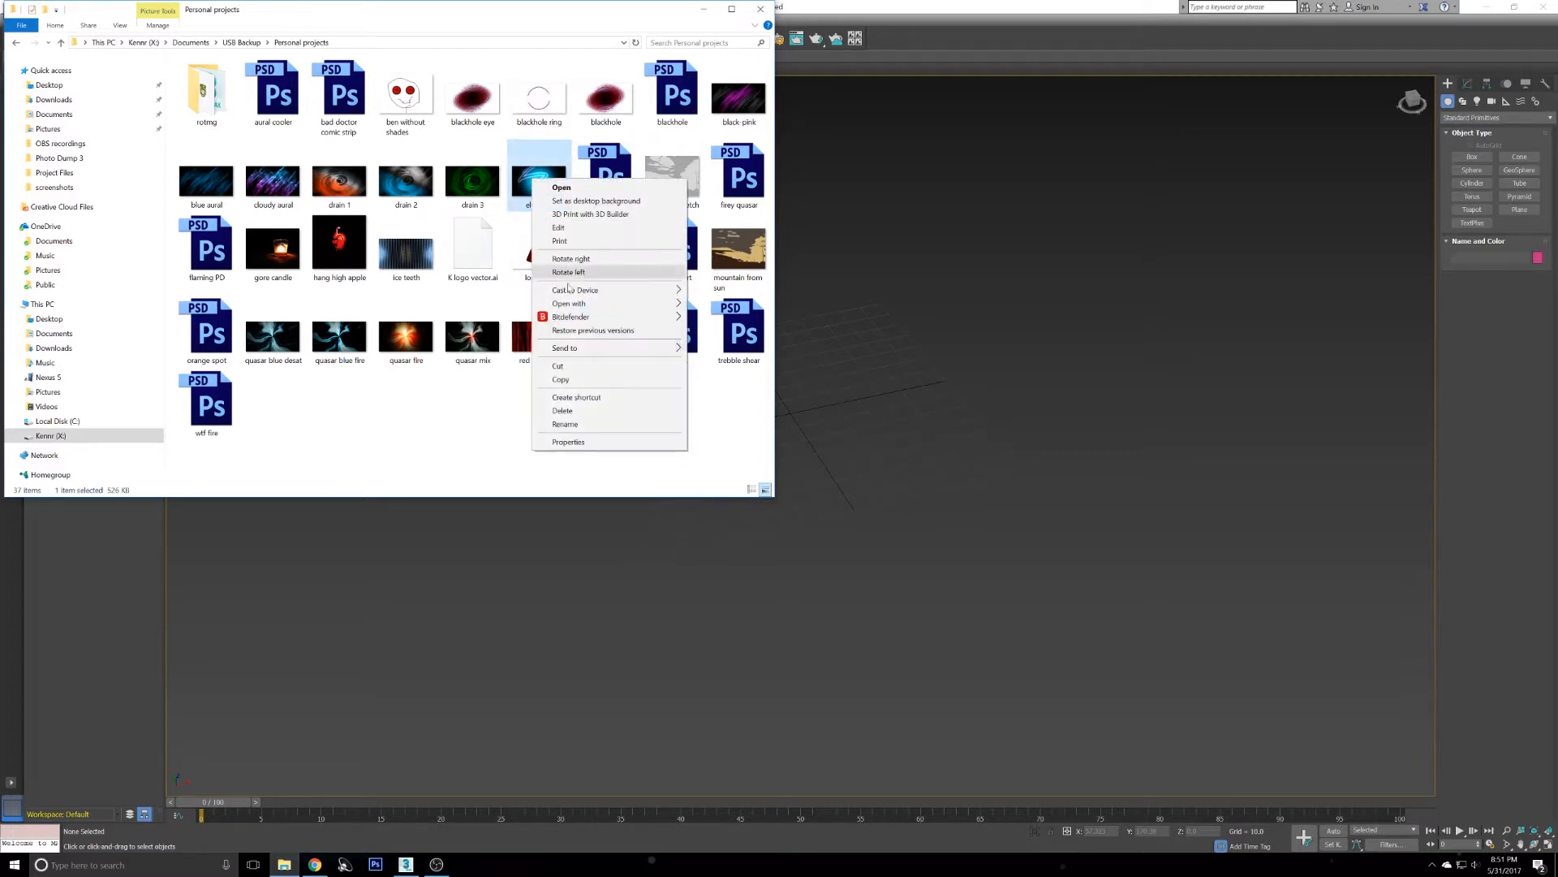
left_click(598, 442)
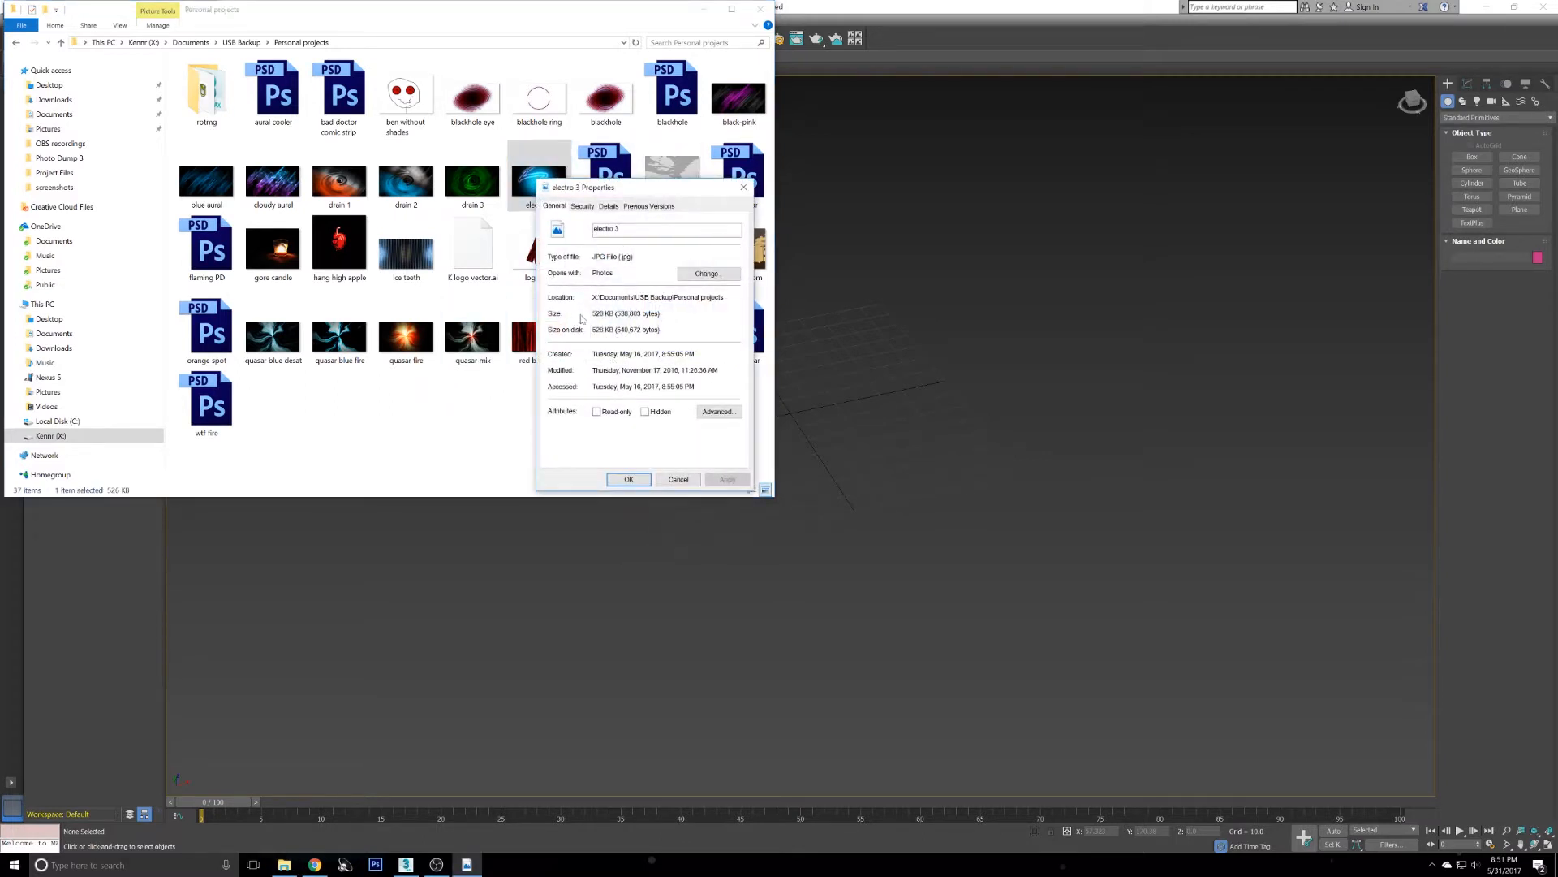
left_click(608, 206)
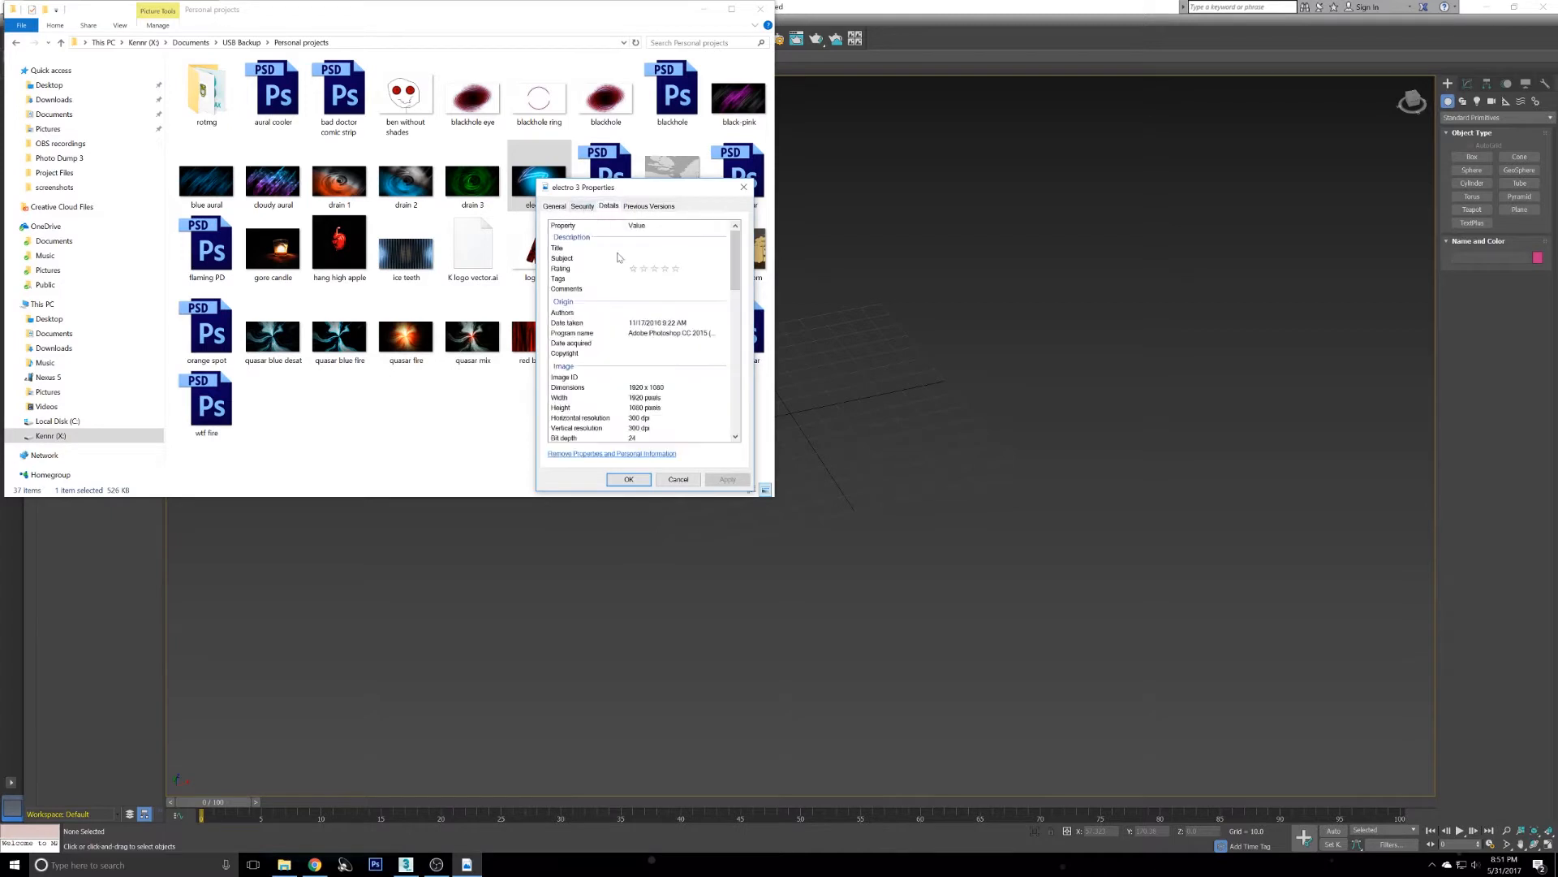
scroll(576, 324, "down", 2)
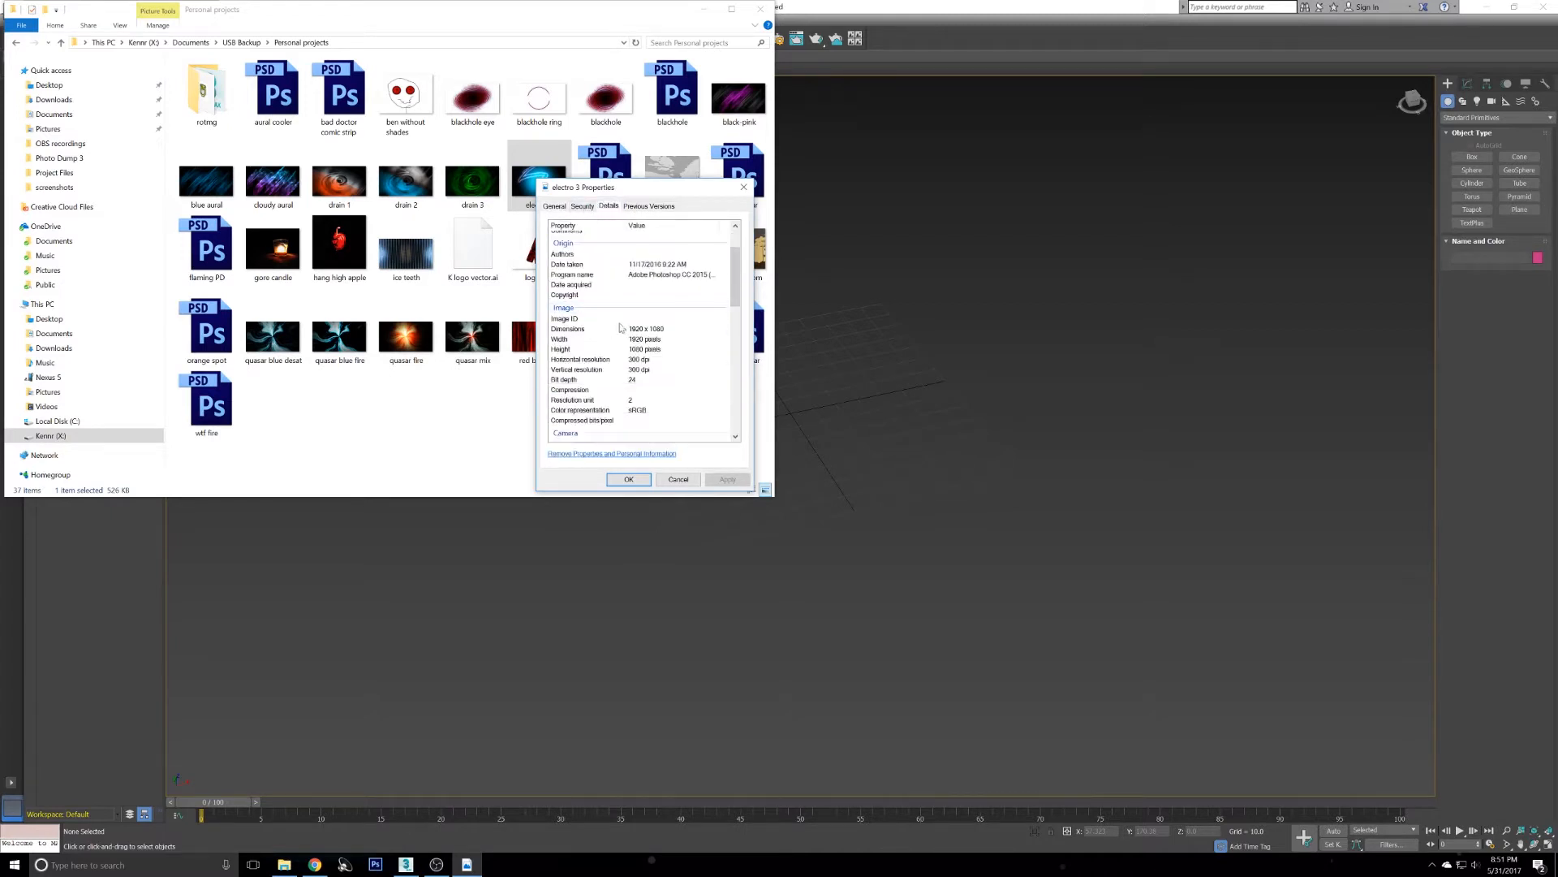
left_click(679, 479)
- Draw a flat box in the perspective viewport
left_click(947, 435)
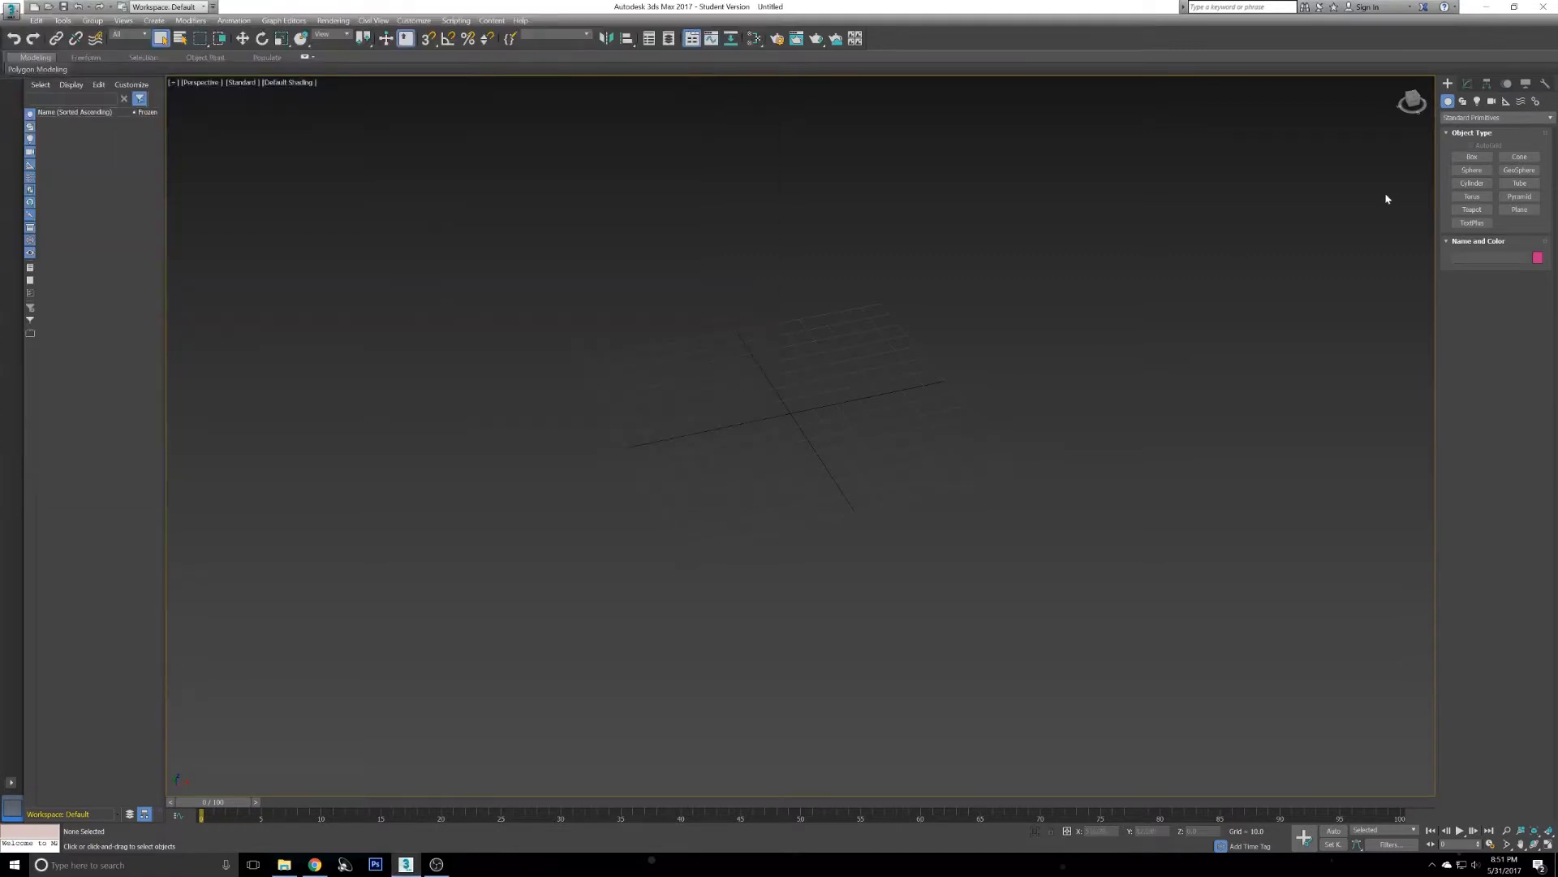
left_click(1471, 157)
left_click_drag(629, 385, 1079, 430)
left_click(1091, 415)
mouse_move(933, 431)
middle_mouse_down("alt")
mouse_move(911, 462)
mouse_move(918, 432)
middle_mouse_up("alt")
- Set the box's length to 1920, width to 1080 and height to 10
left_click_drag(1521, 340, 1356, 339)
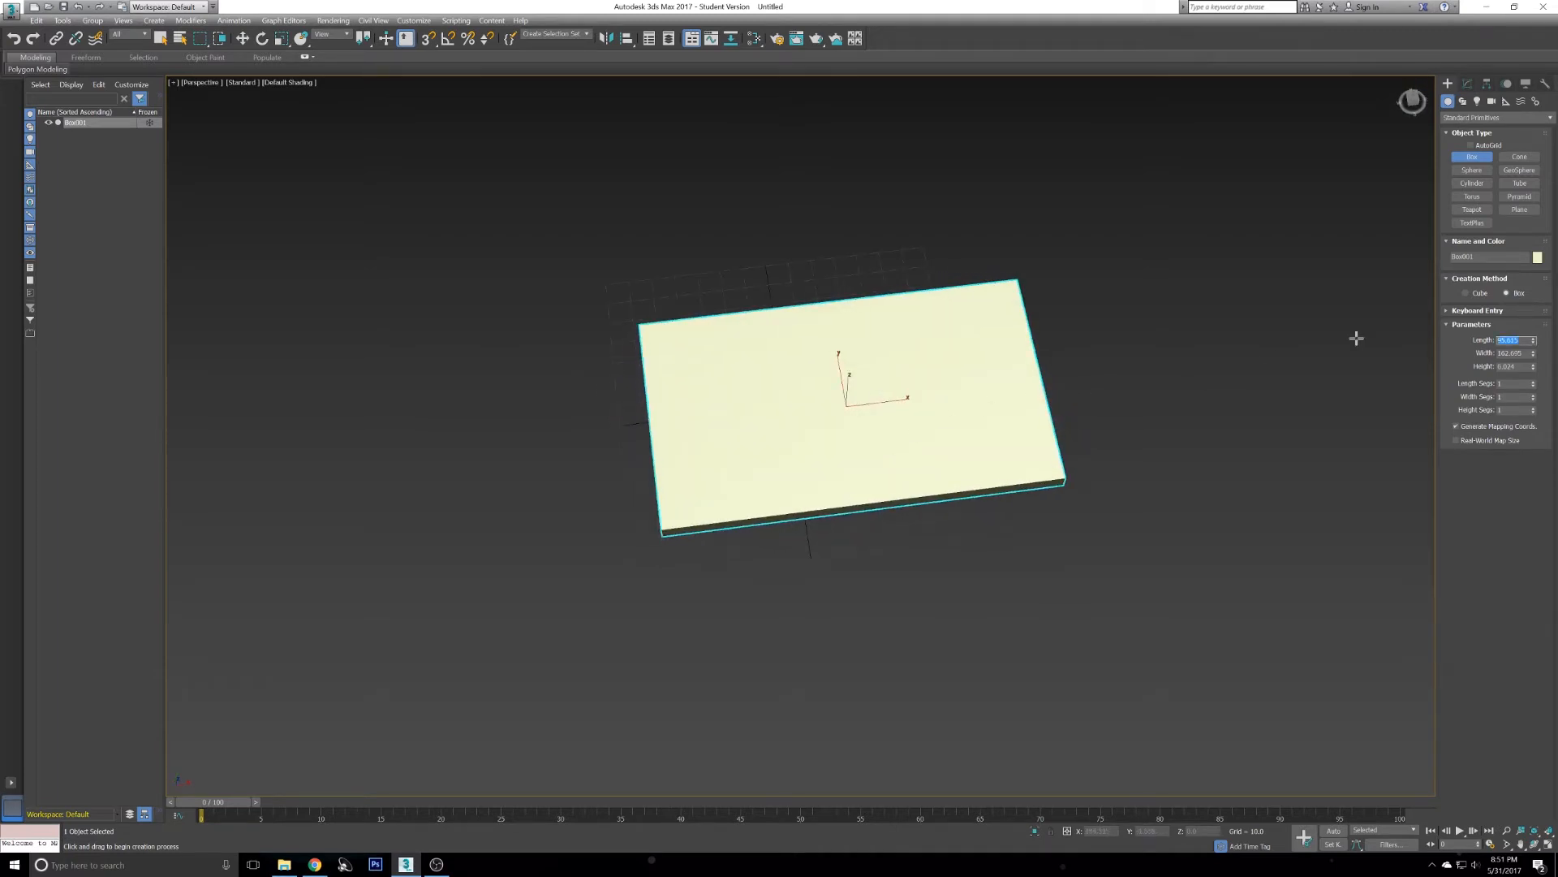
type("1")
key("Tab")
type("10")
key("Return")
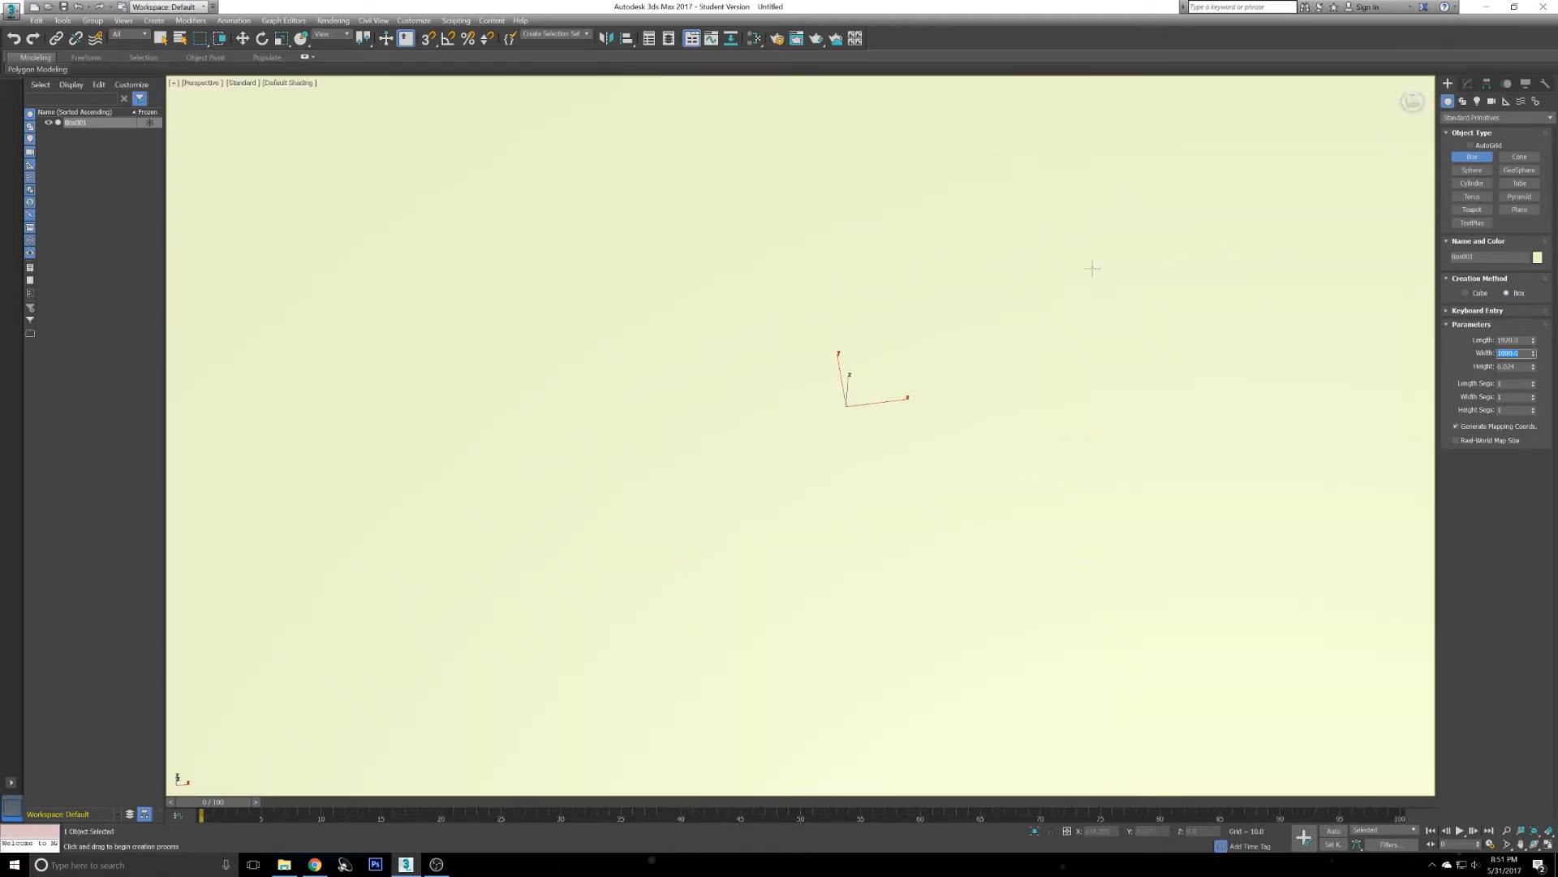
scroll(1093, 269, "down", 10)
middle_click_drag(945, 421, 860, 438, "alt")
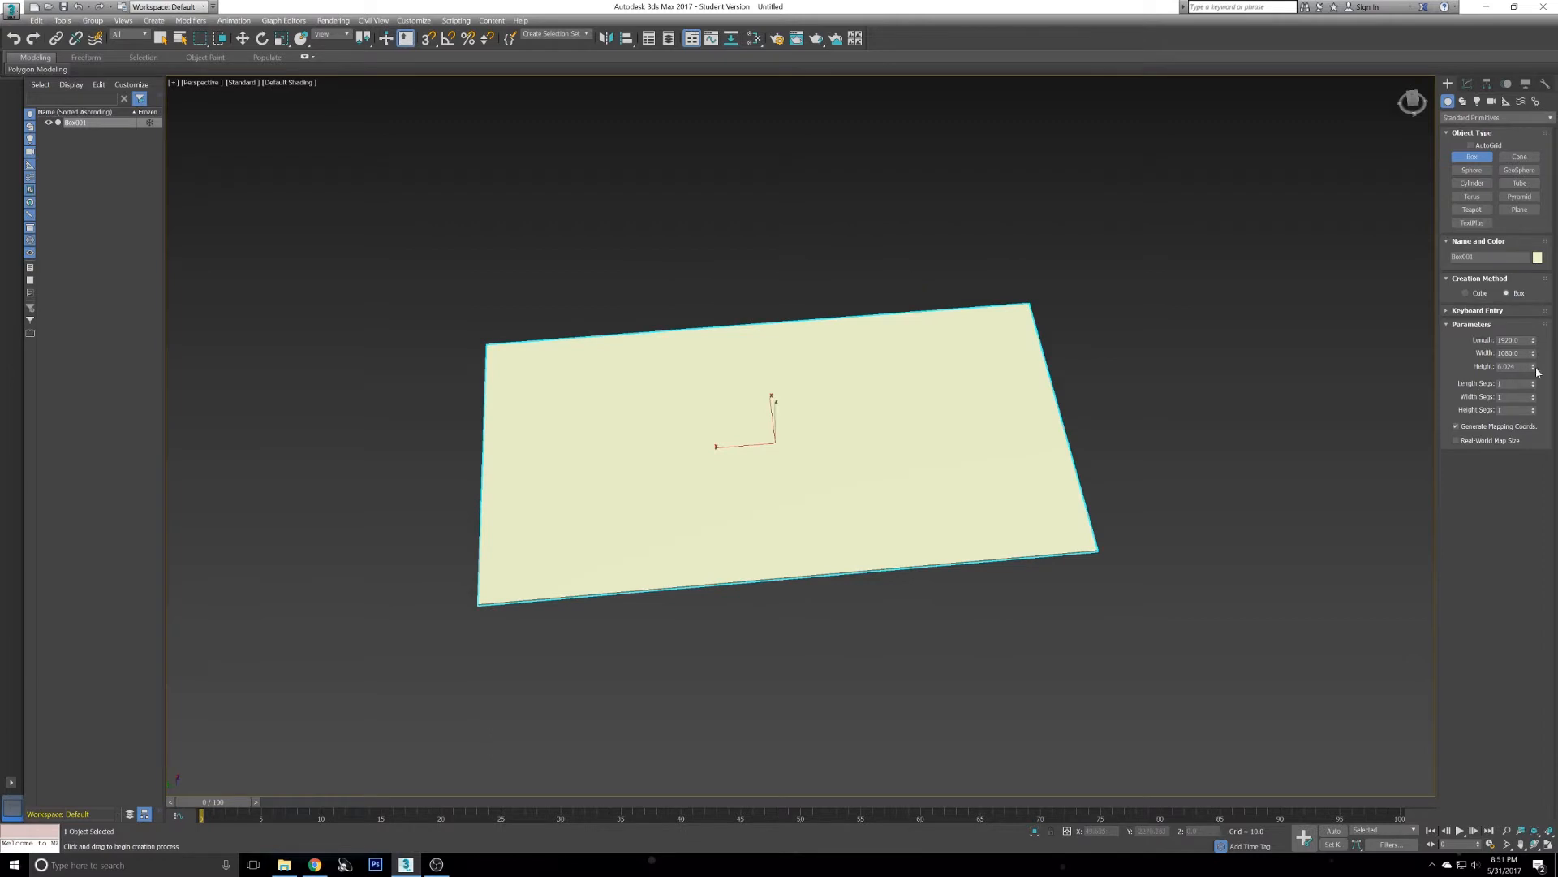
type("10")
key("Return")
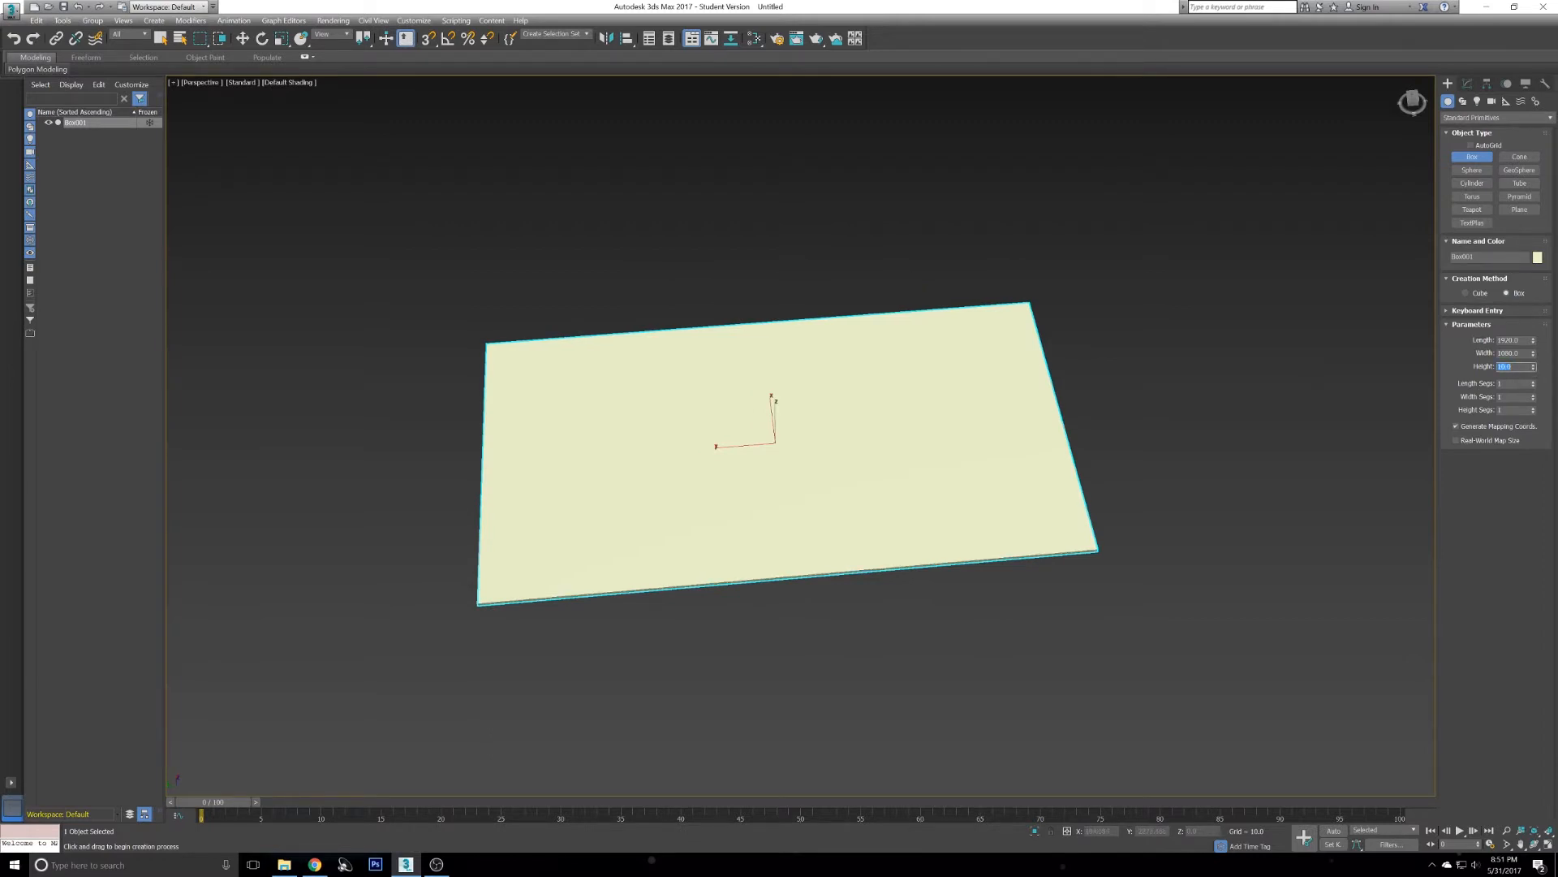
- Switch the material editor to the Compact Material Editor
mouse_move(1009, 337)
middle_mouse_down("alt")
mouse_move(997, 362)
mouse_move(1010, 330)
middle_mouse_up("alt")
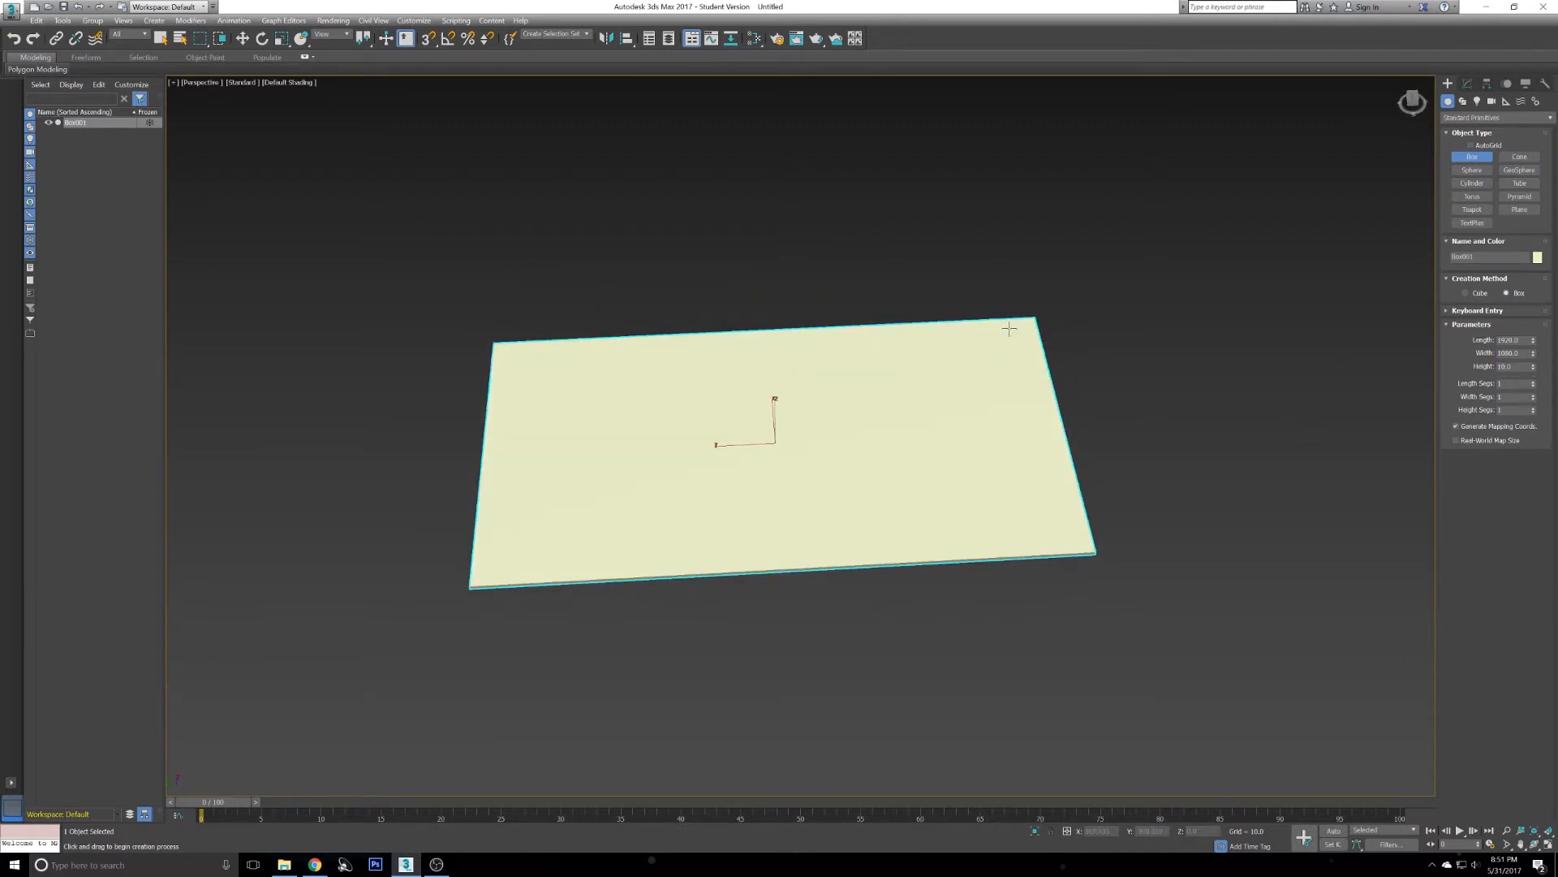
key("m")
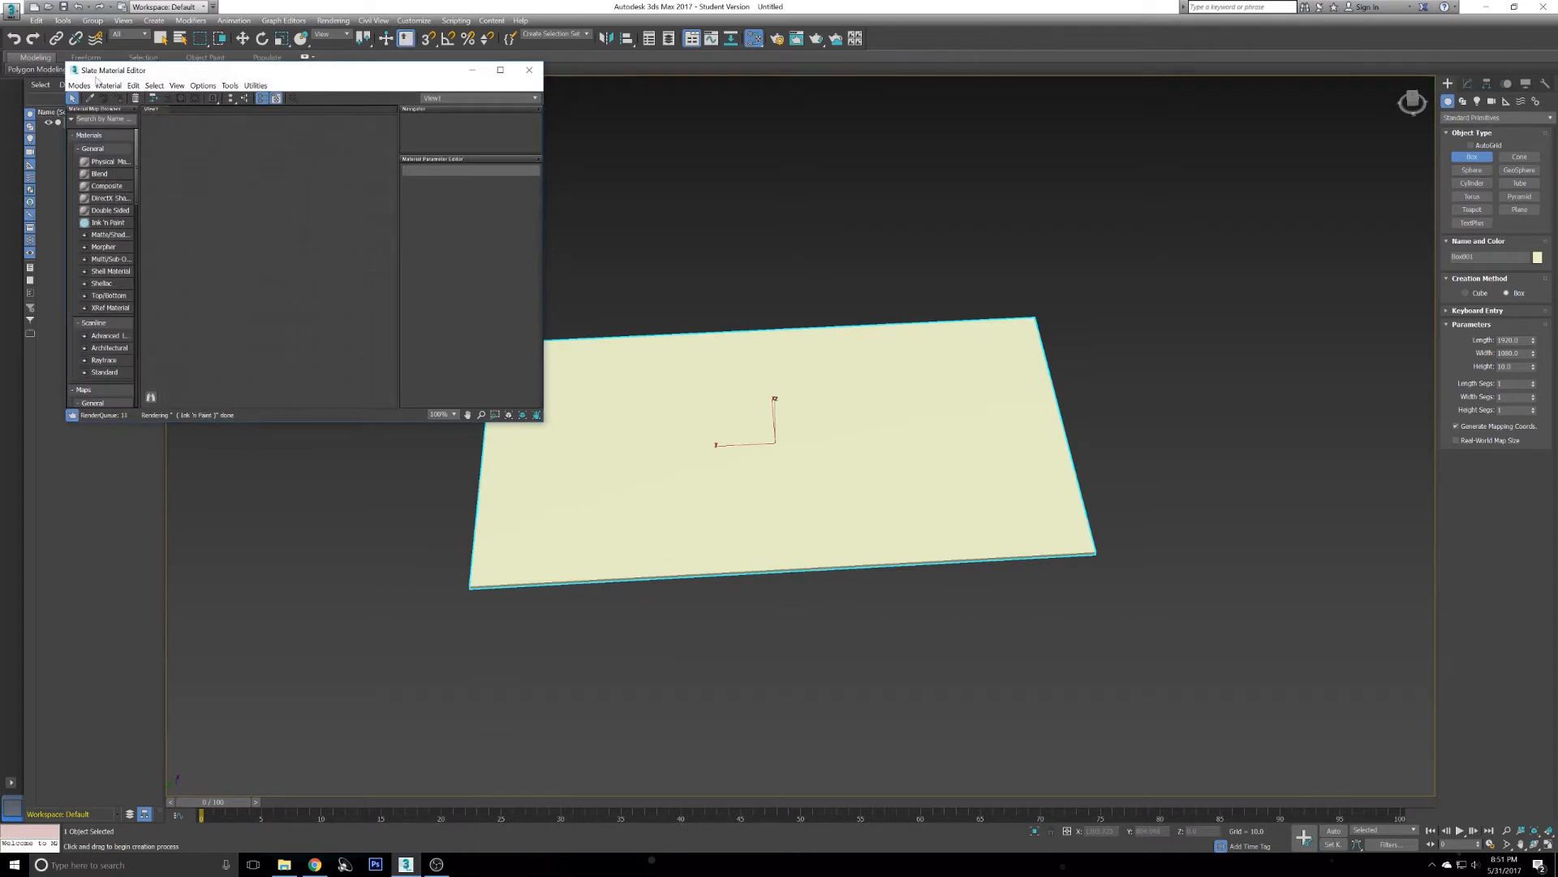
left_click(78, 86)
left_click(122, 99)
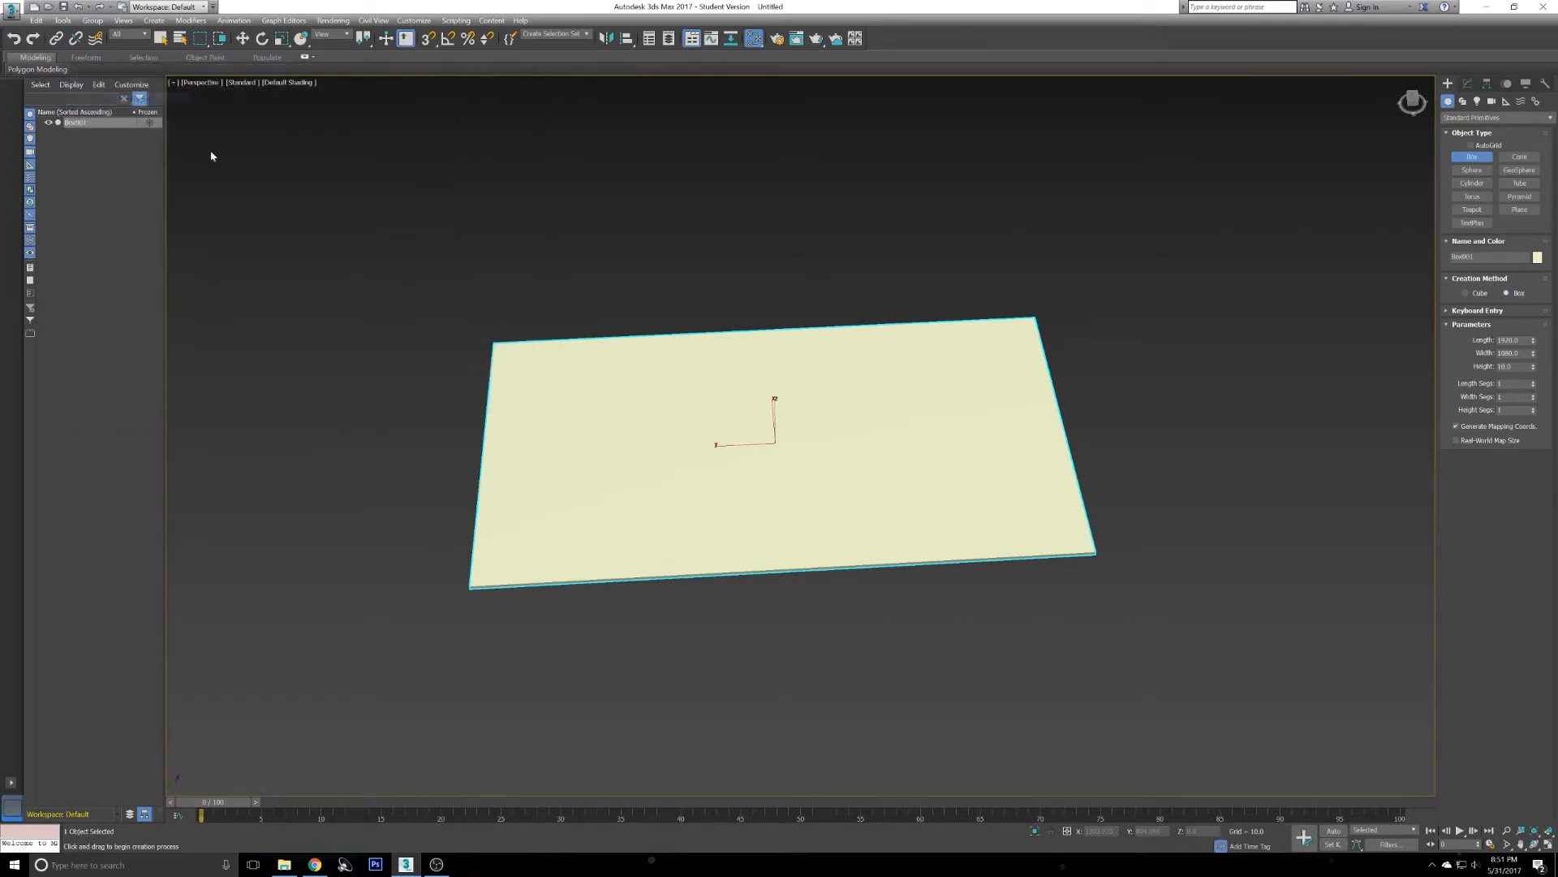
left_click_drag(309, 369, 309, 623)
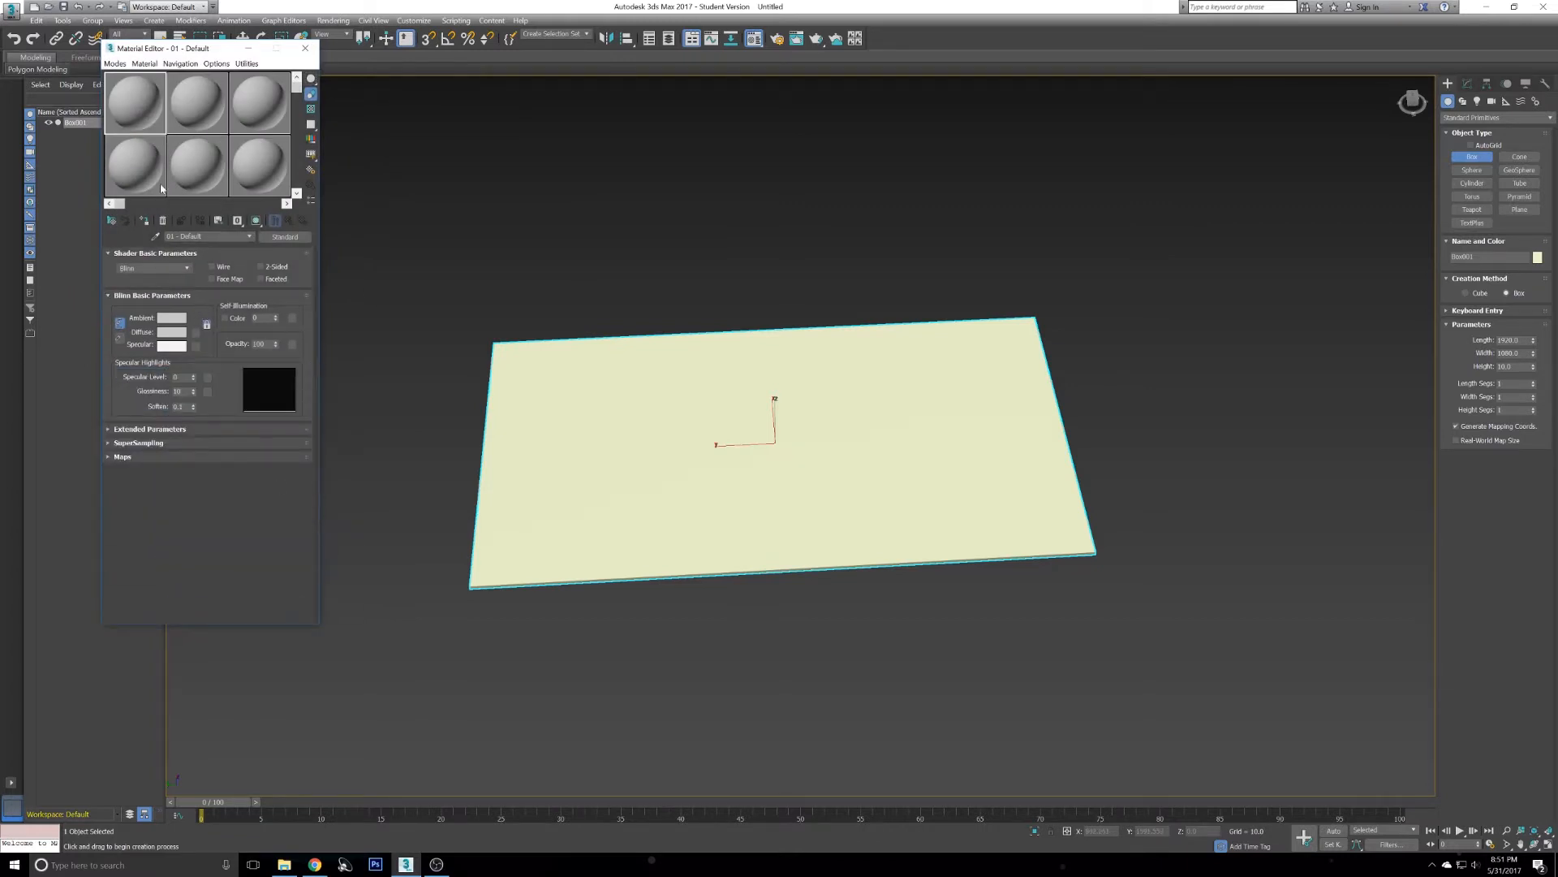
- Assign the first sample material slot to the box
left_click_drag(120, 94, 608, 426)
mouse_move(686, 406)
middle_mouse_down()
mouse_move(691, 375)
mouse_move(673, 390)
middle_mouse_up()
scroll(519, 345, "up", 2)
scroll(464, 332, "down", 2)
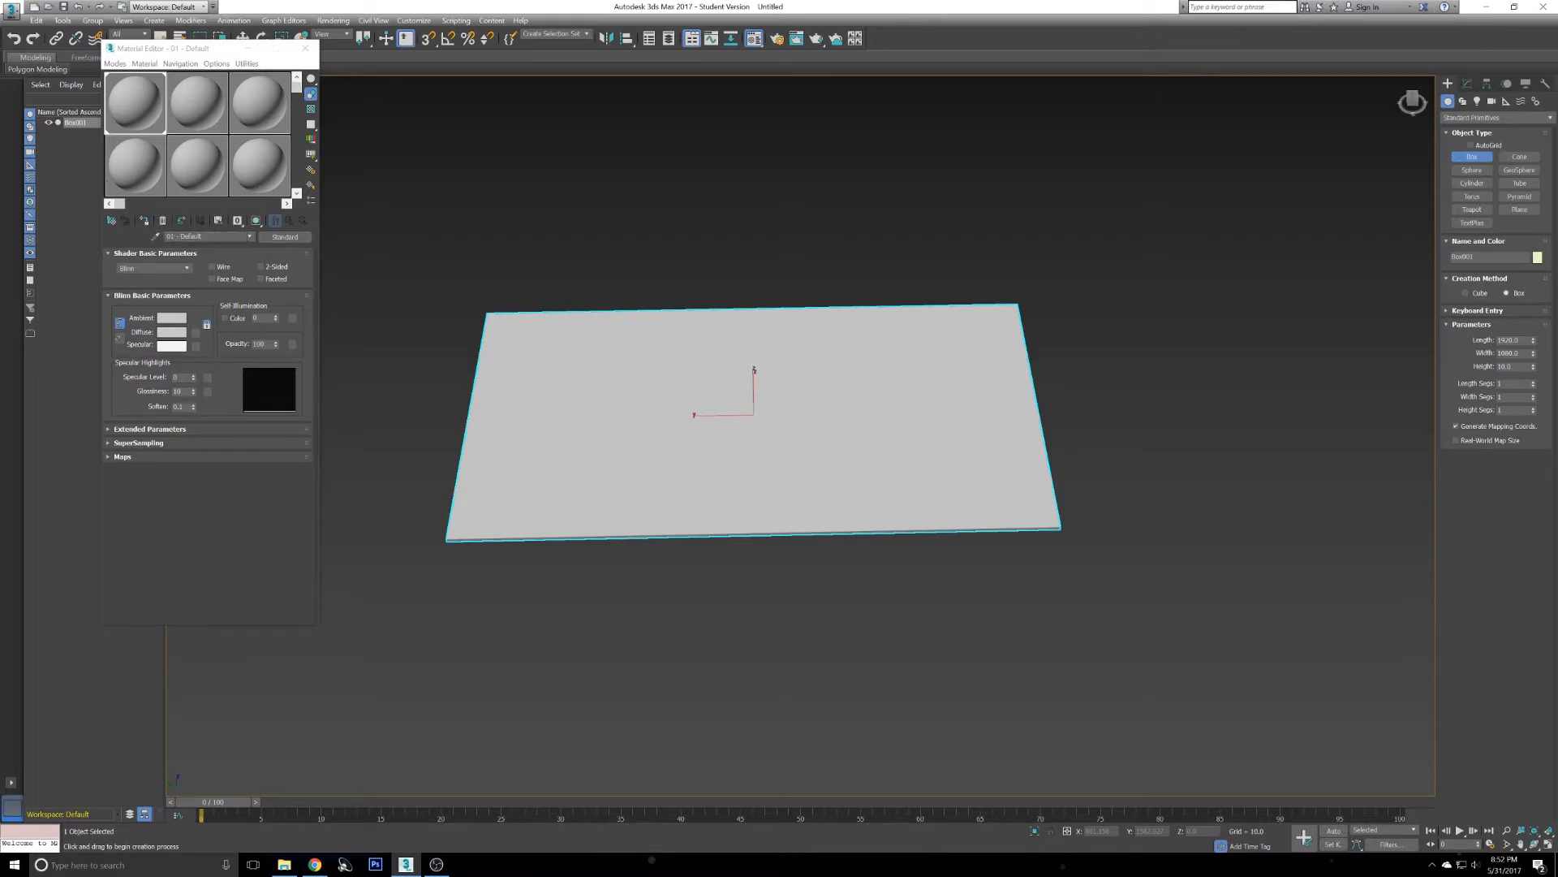
- Add a Bitmap map to the material's Diffuse Color channel
left_click(130, 456)
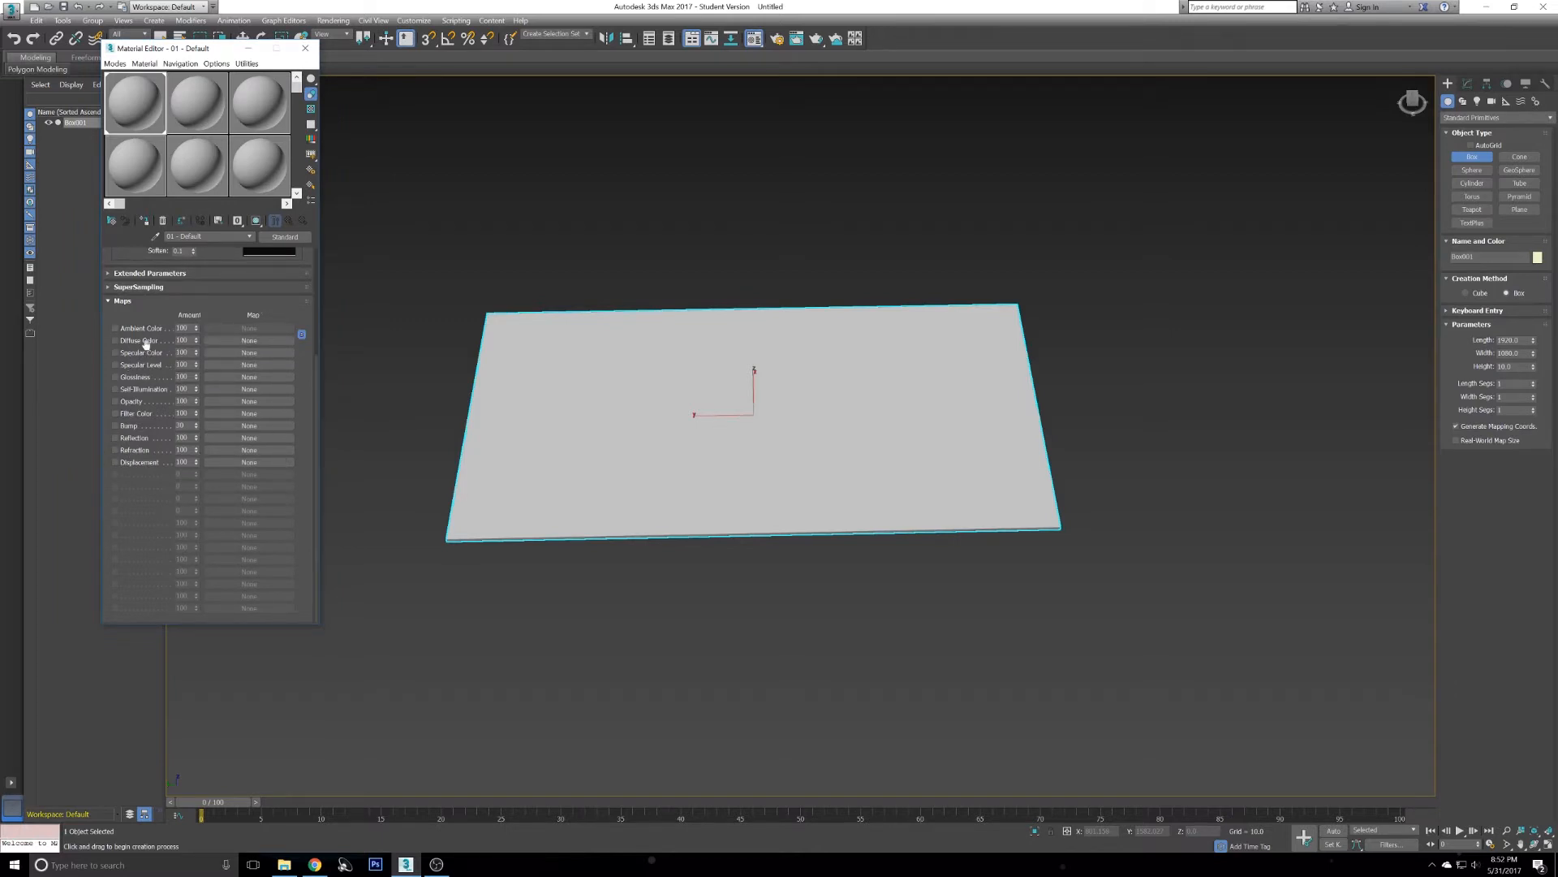
left_click(239, 340)
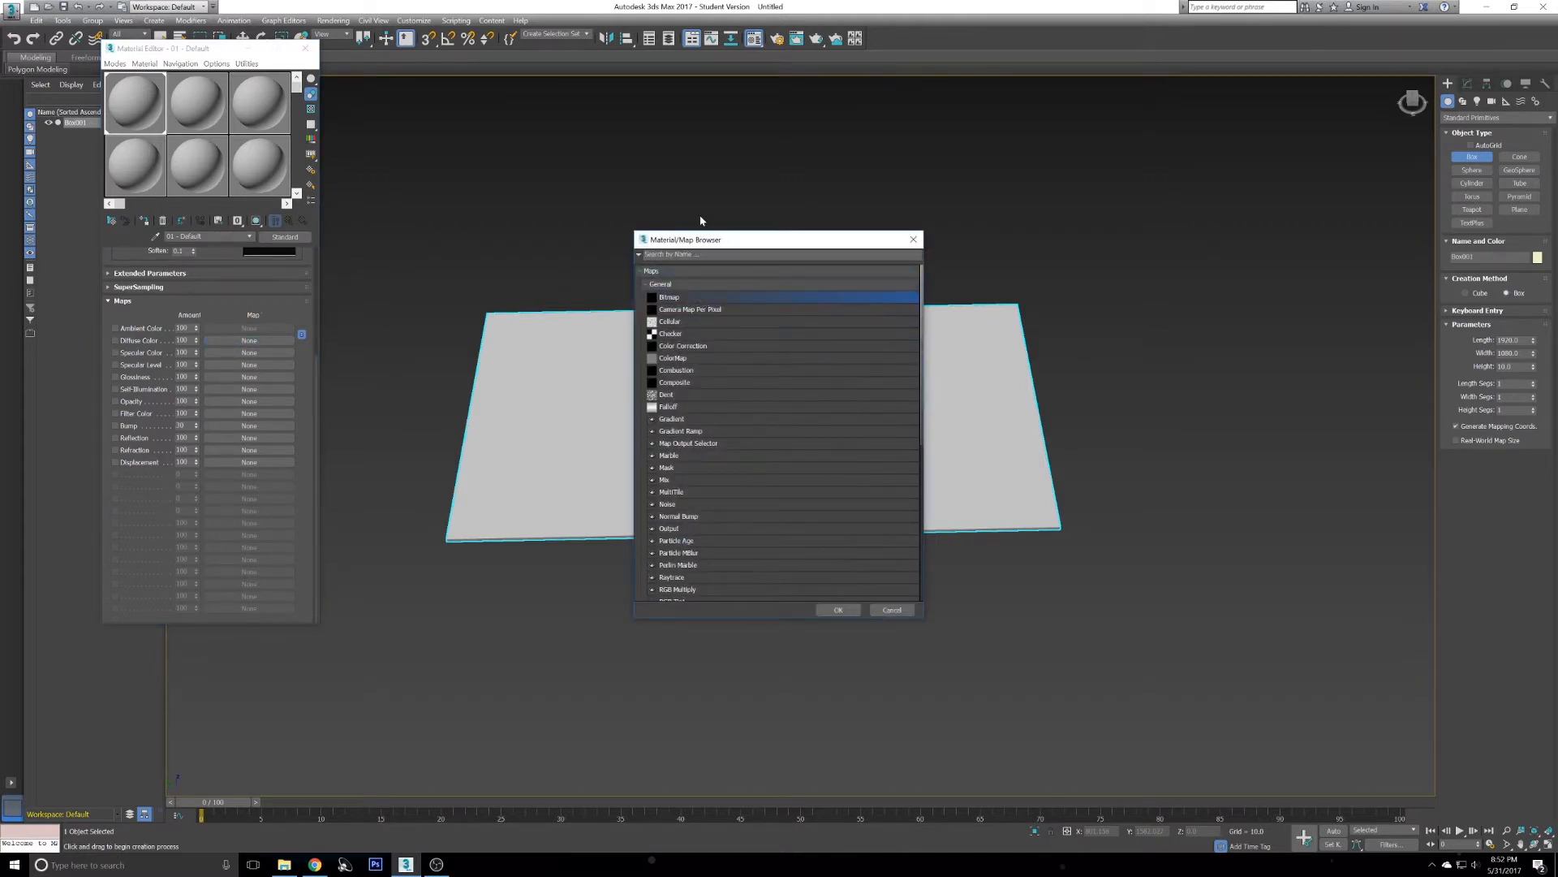
left_click(828, 610)
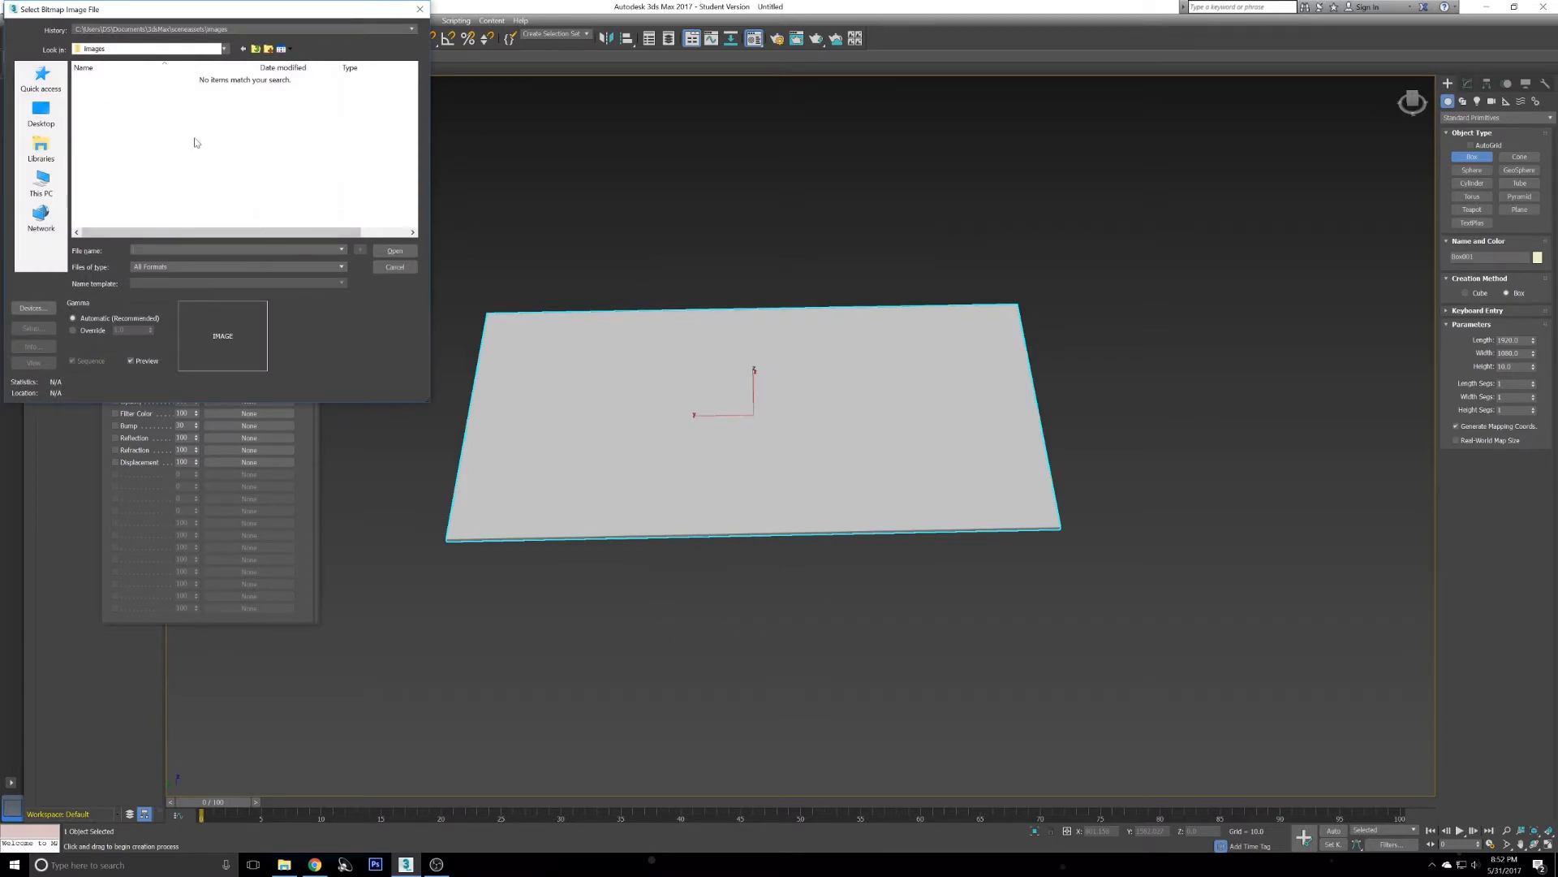
- Browse to the USB Backup folder on the K: drive in the bitmap file dialog
left_click_drag(397, 397, 397, 446)
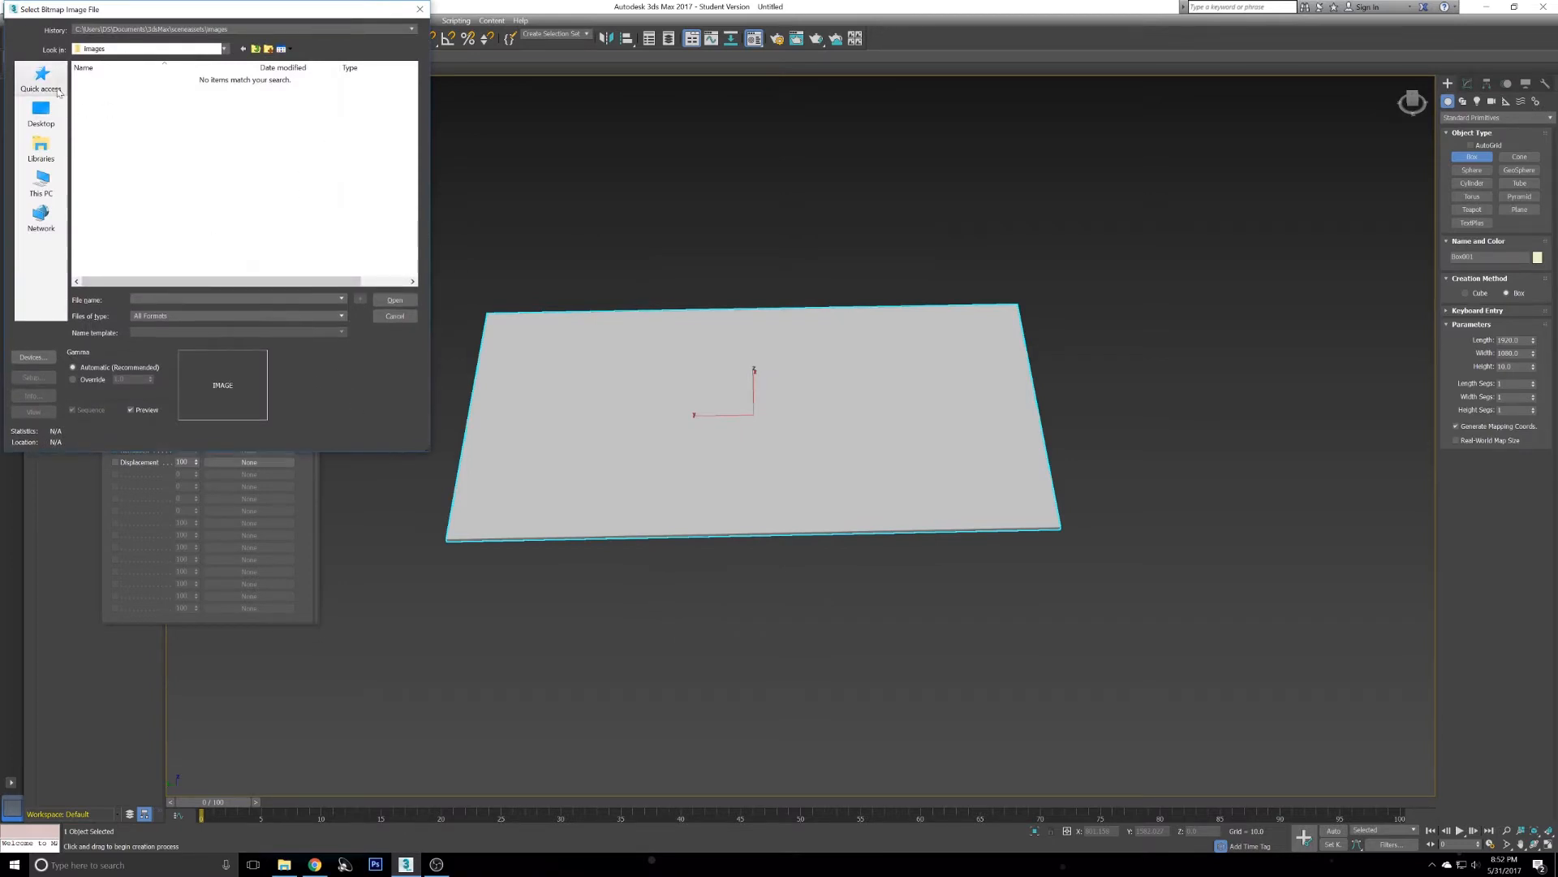
left_click(45, 187)
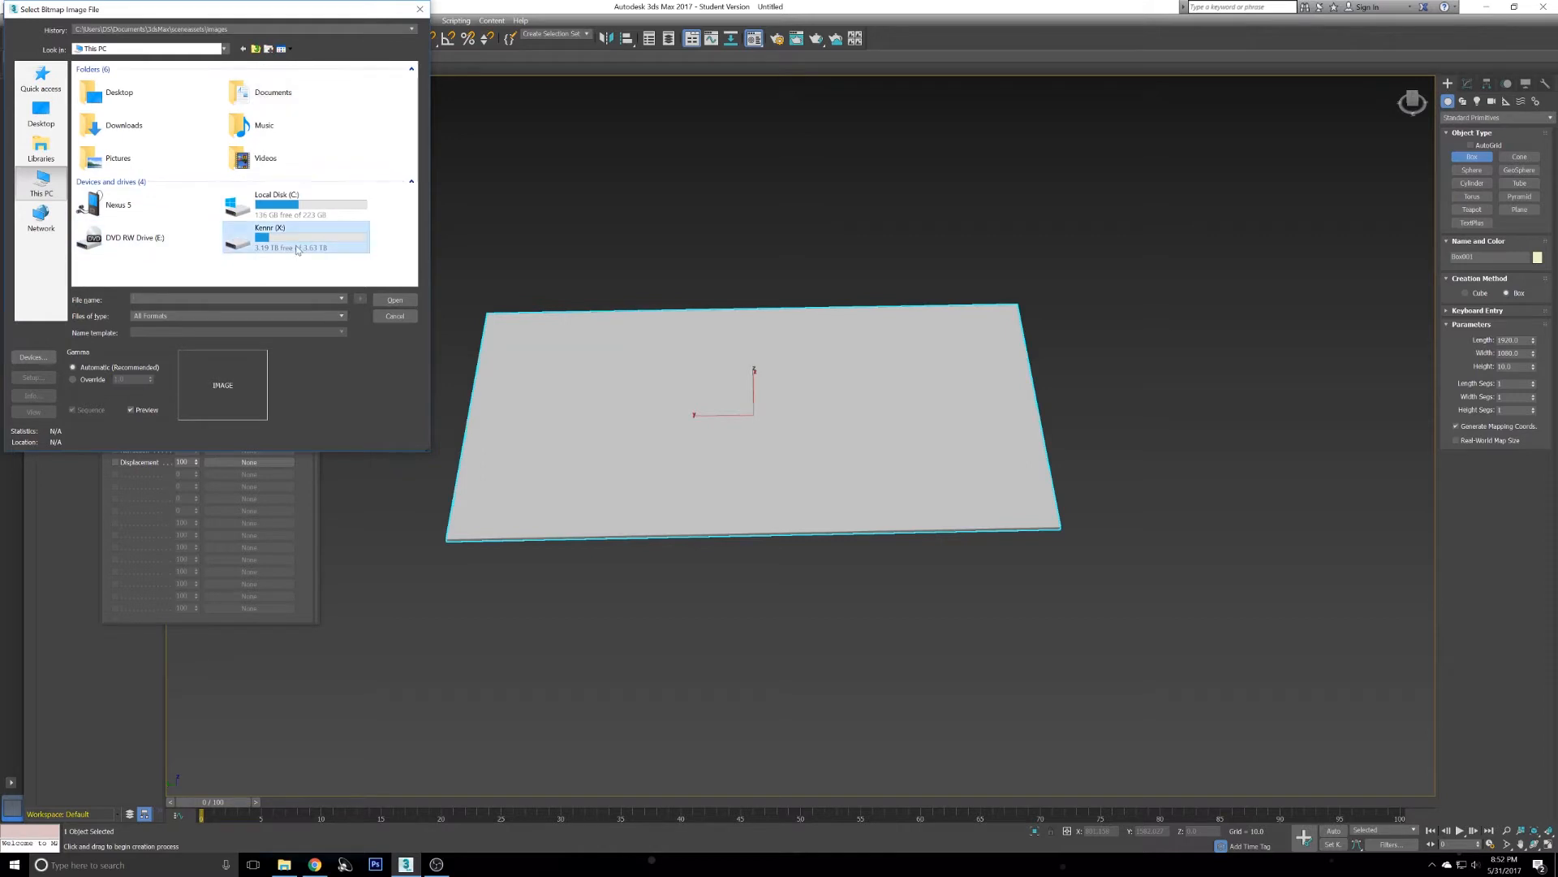
double_click(301, 224)
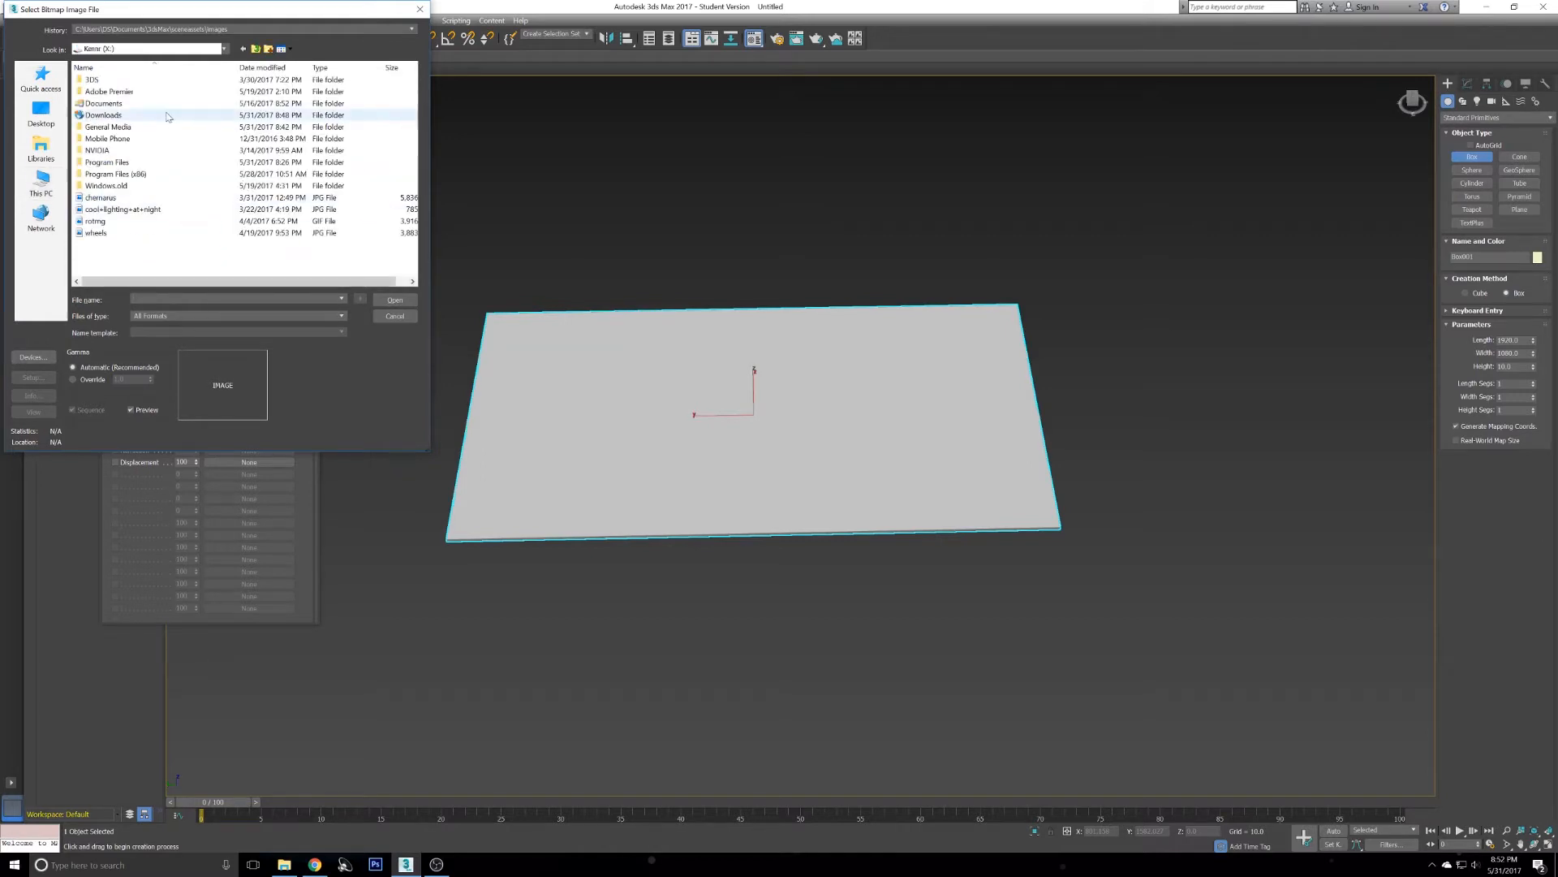
double_click(109, 103)
double_click(144, 104)
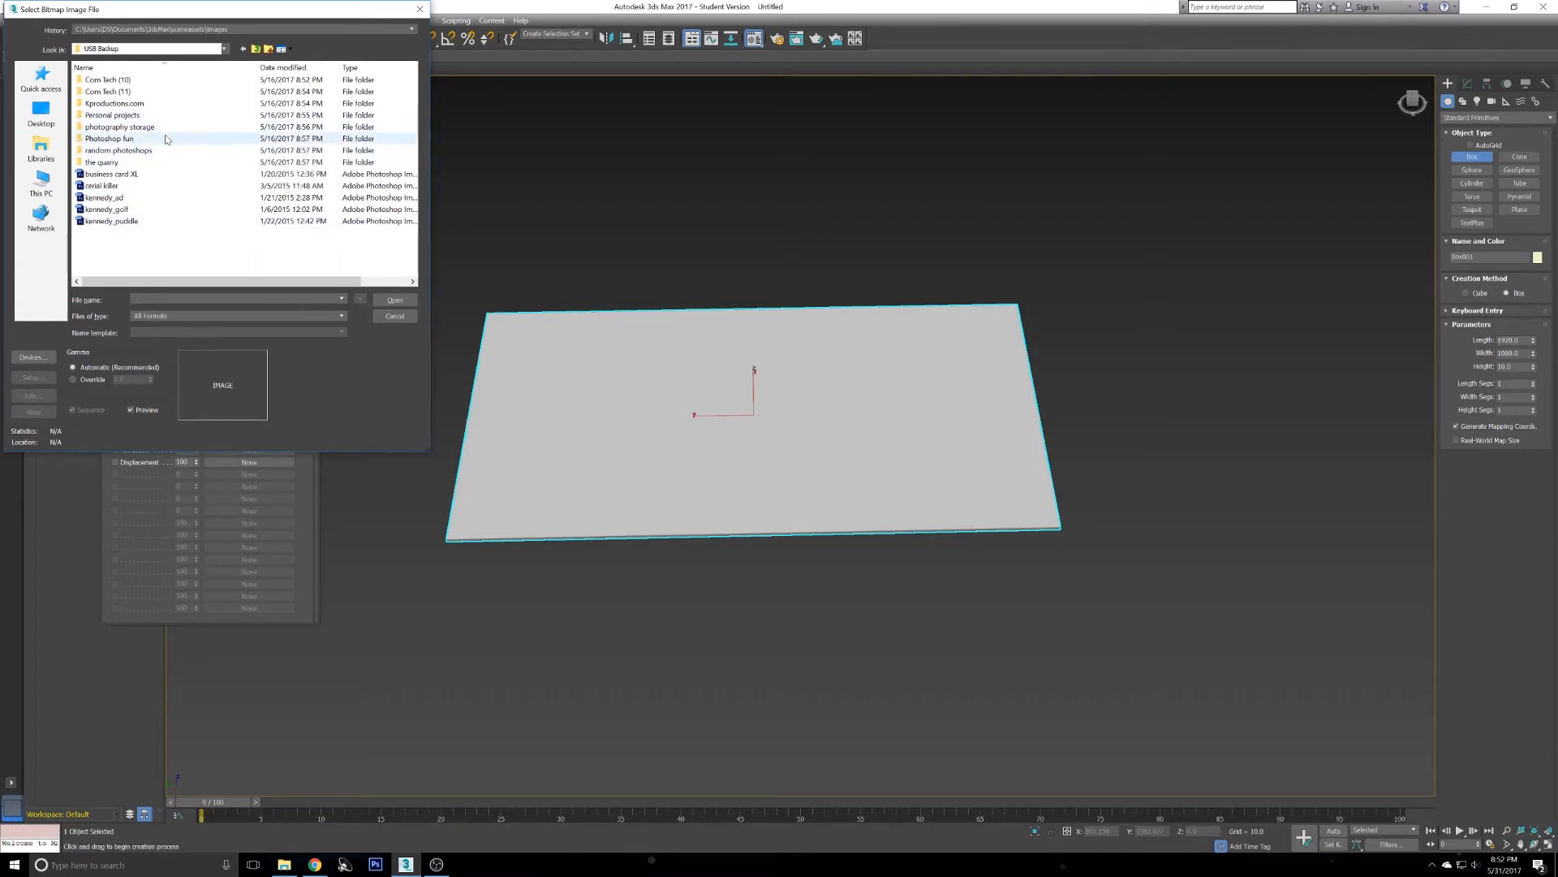
- Check the image's folder location in File Explorer
left_click(280, 868)
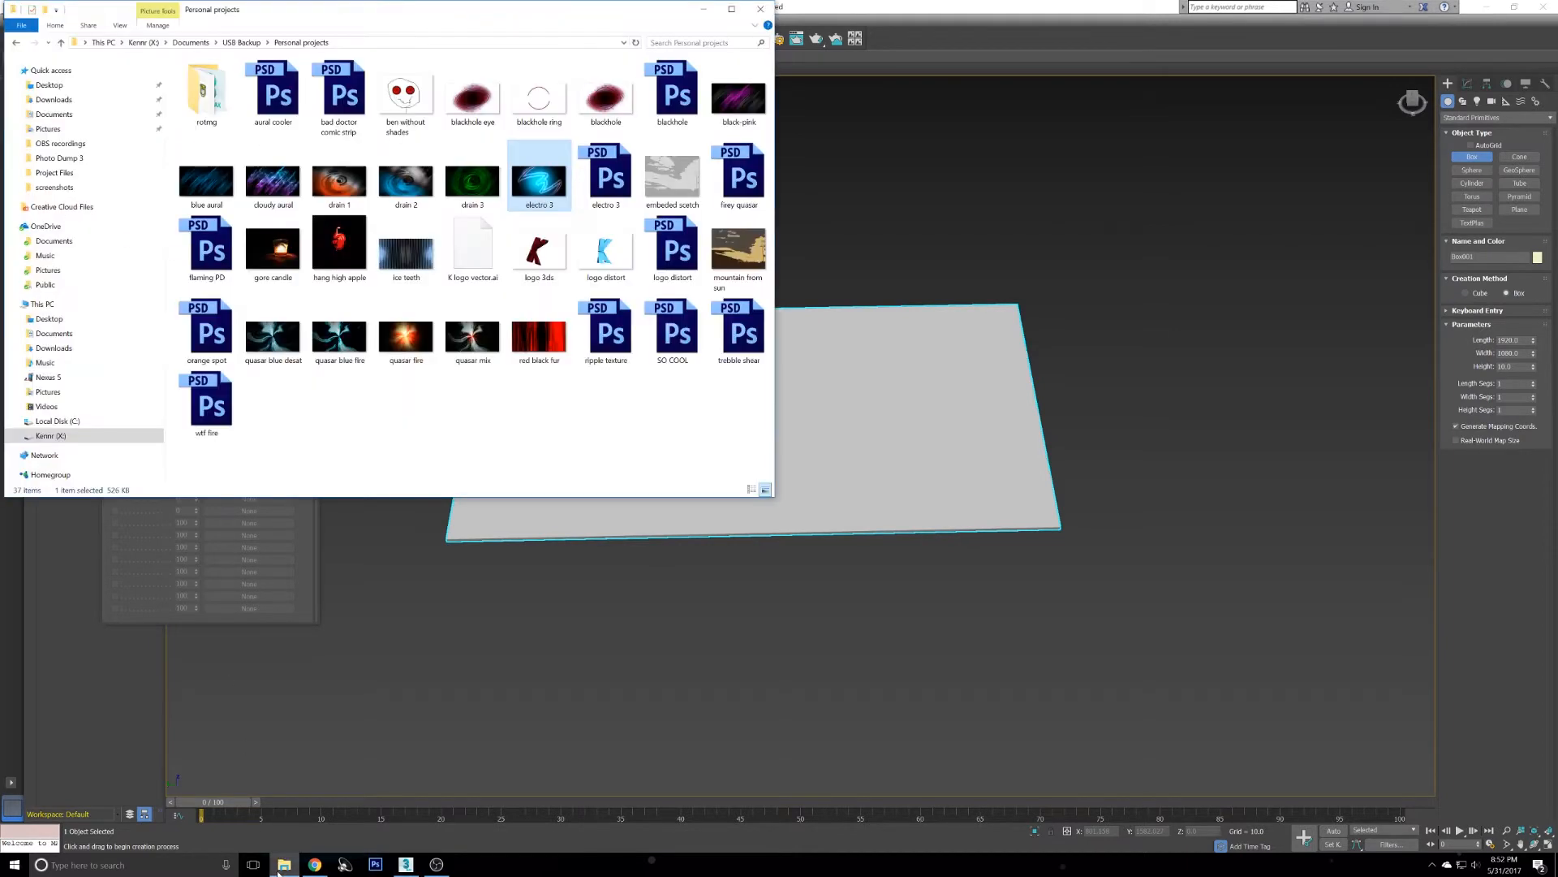
left_click(281, 867)
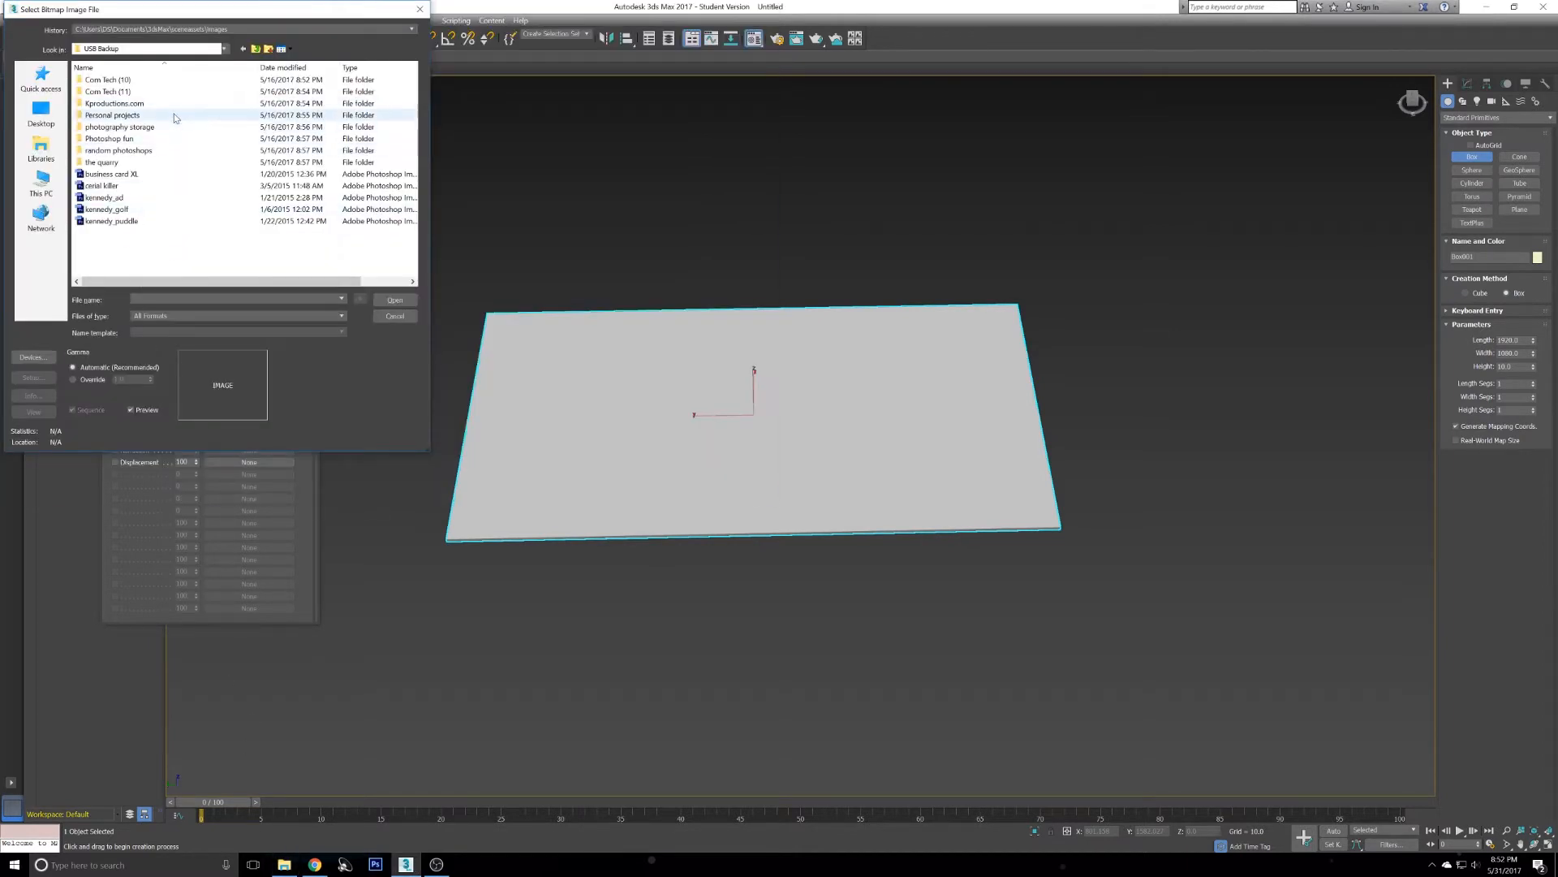
left_click(283, 865)
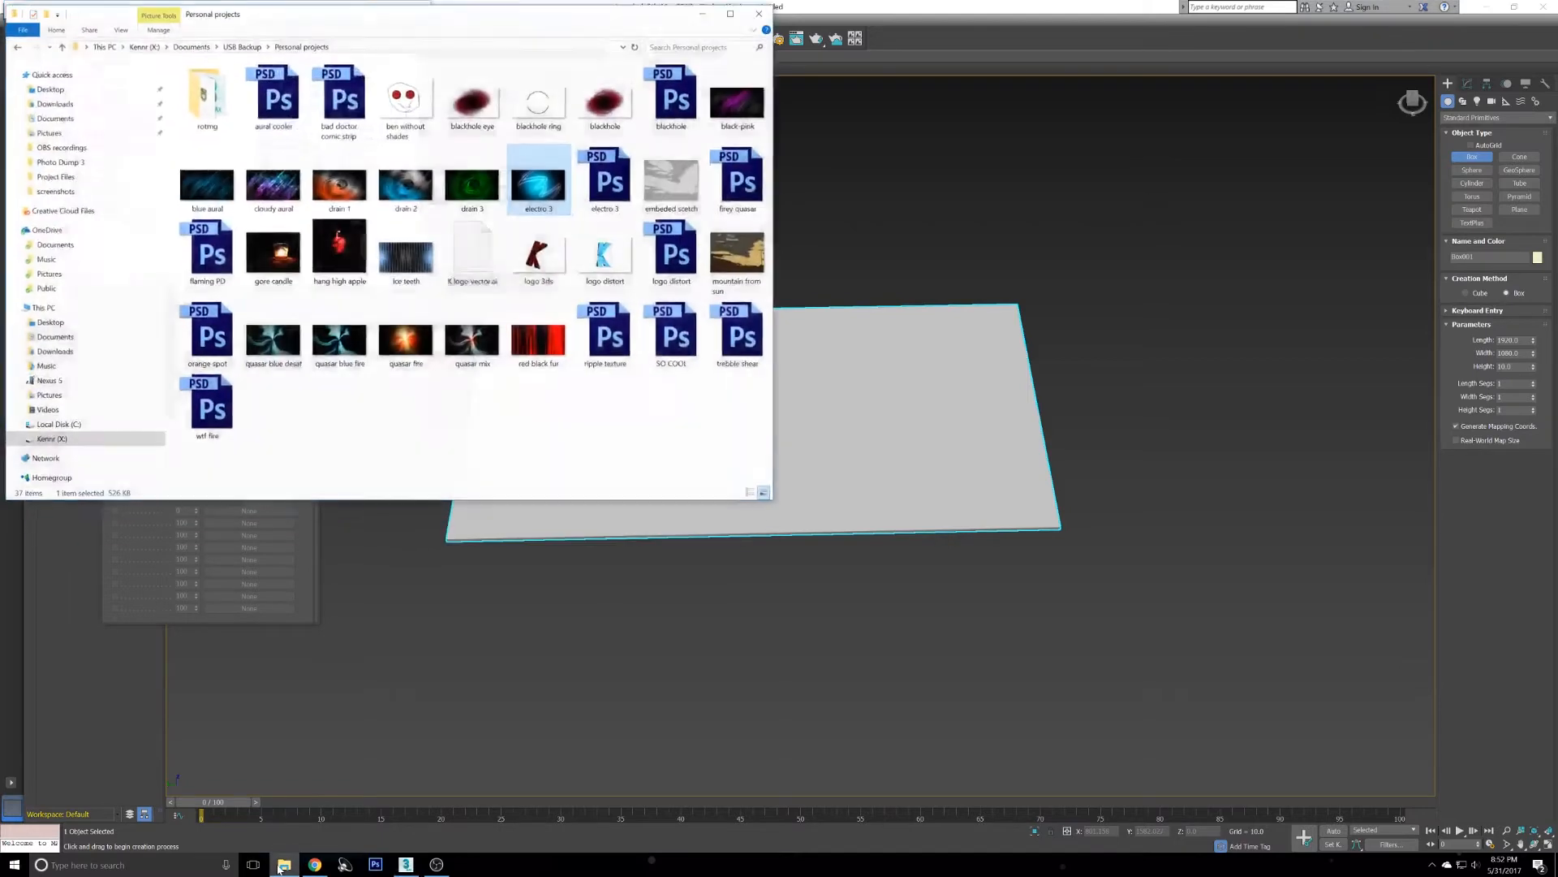
left_click(283, 866)
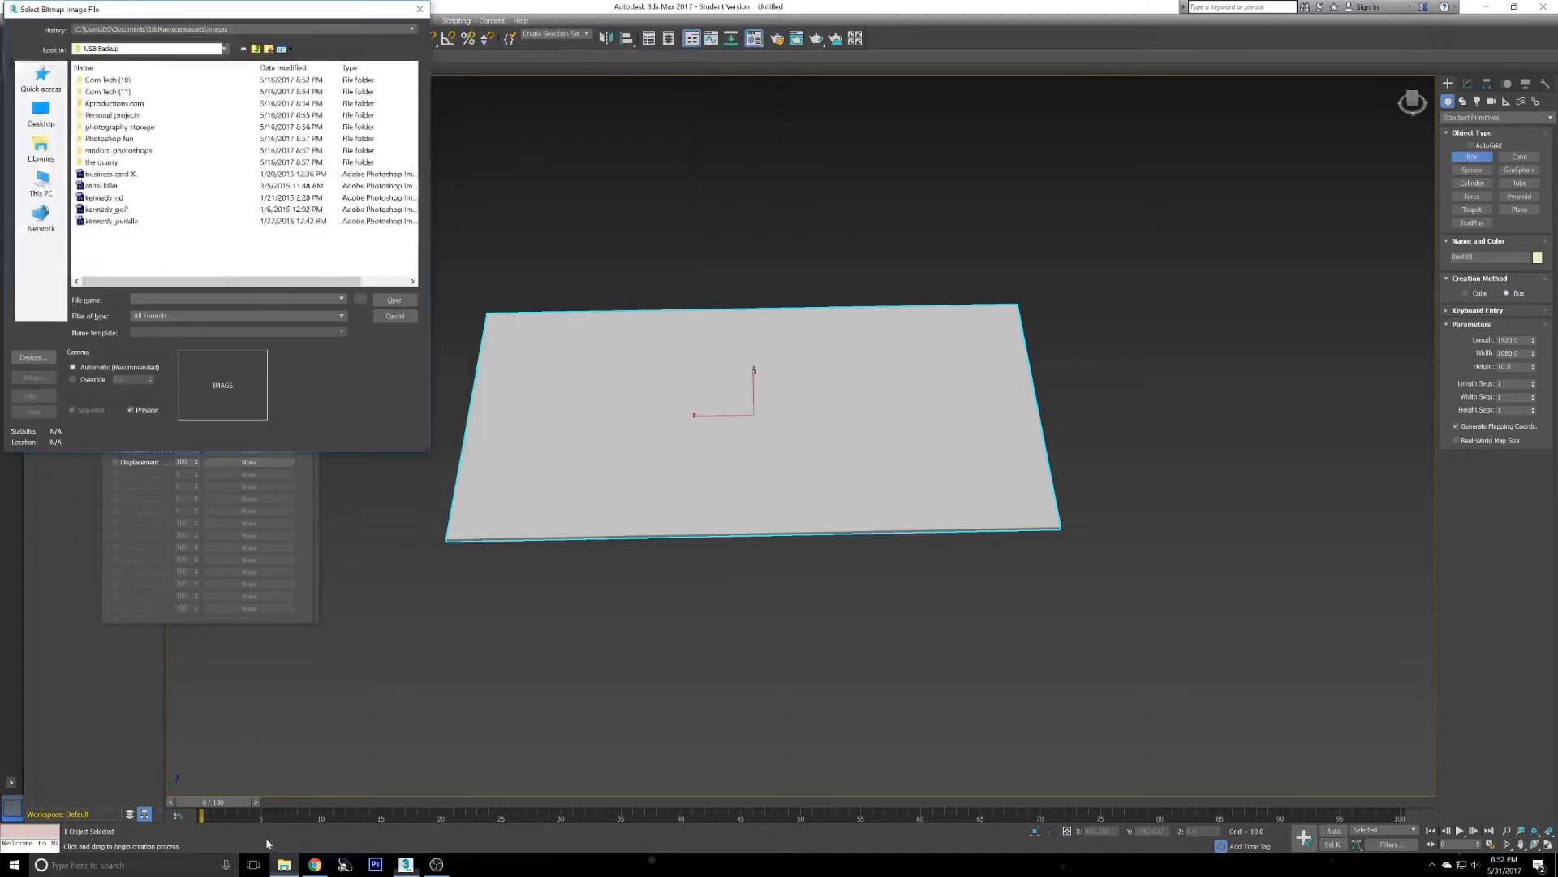
- Open electro 3 from the Personal projects folder as the diffuse bitmap
double_click(162, 116)
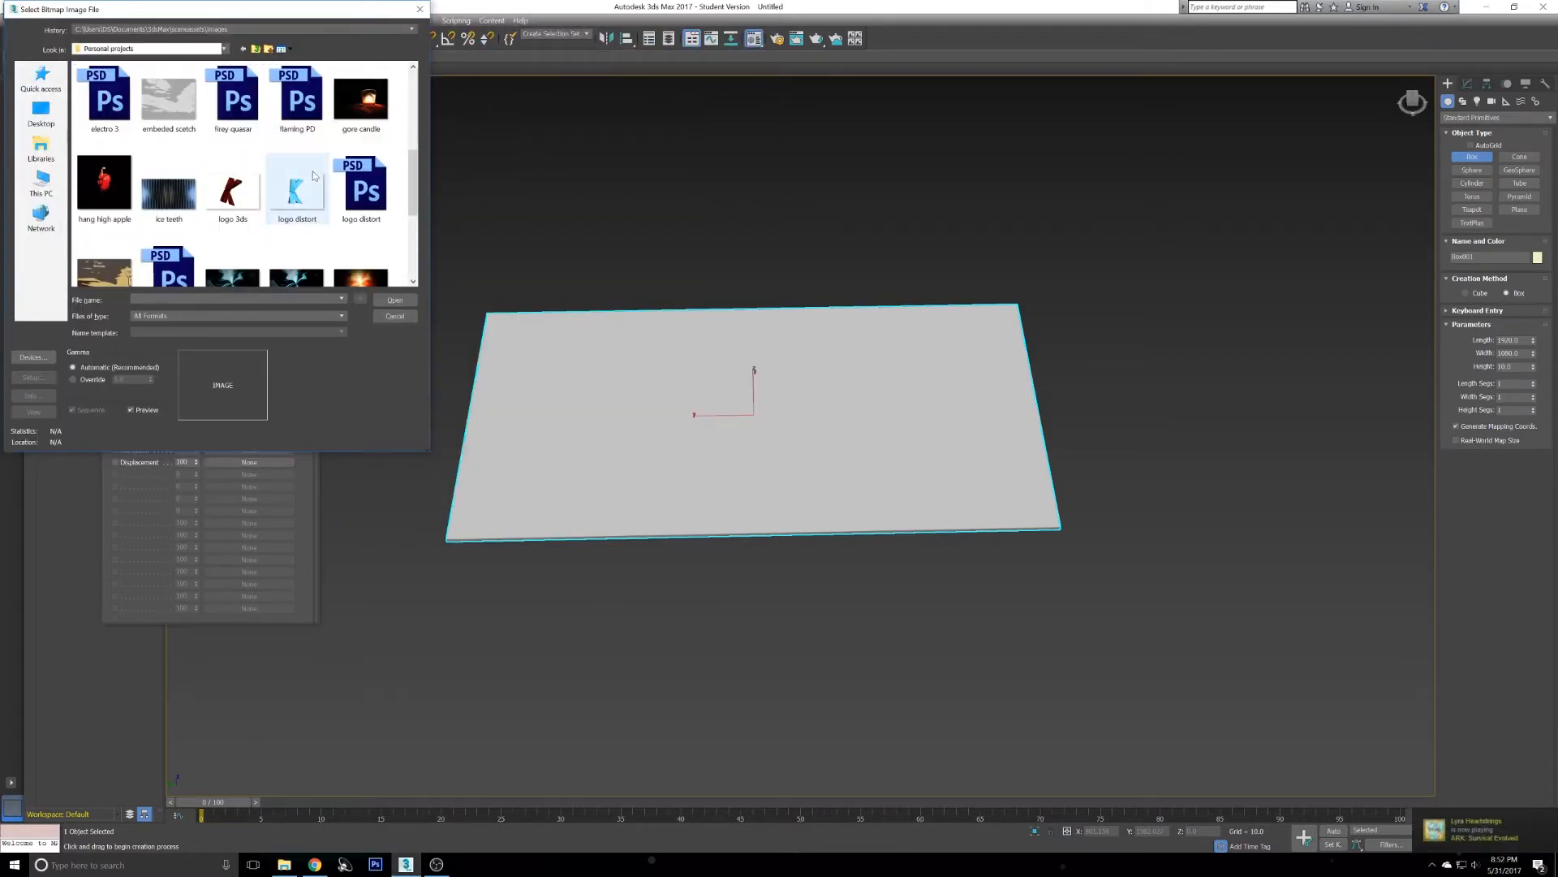
scroll(236, 174, "down", 5)
scroll(193, 241, "down", 1)
scroll(268, 207, "up", 3)
scroll(324, 219, "up", 3)
left_click(381, 225)
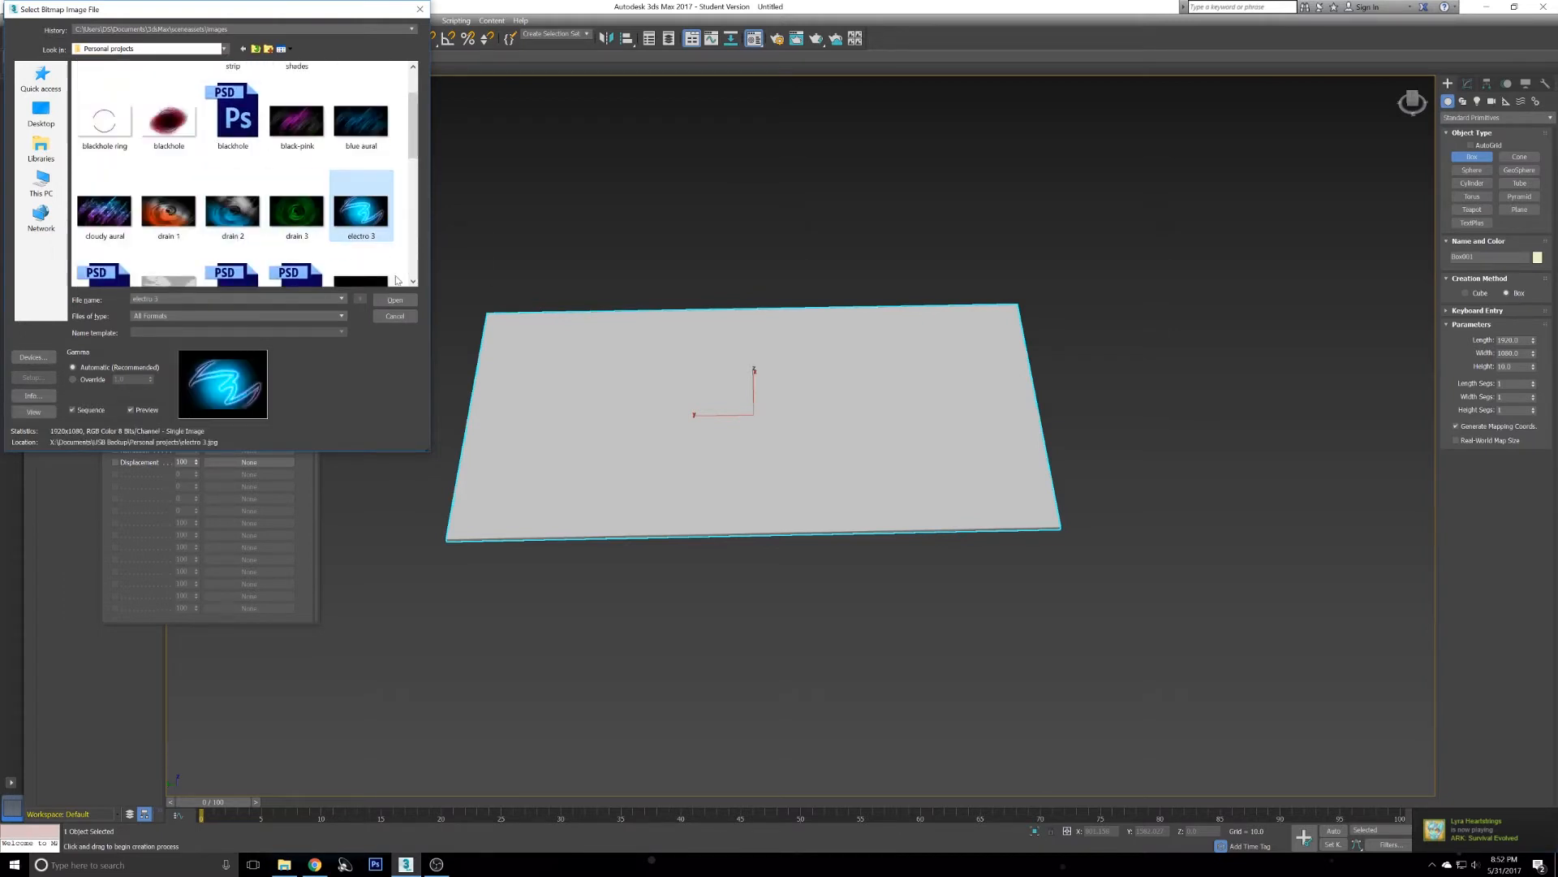
left_click(396, 300)
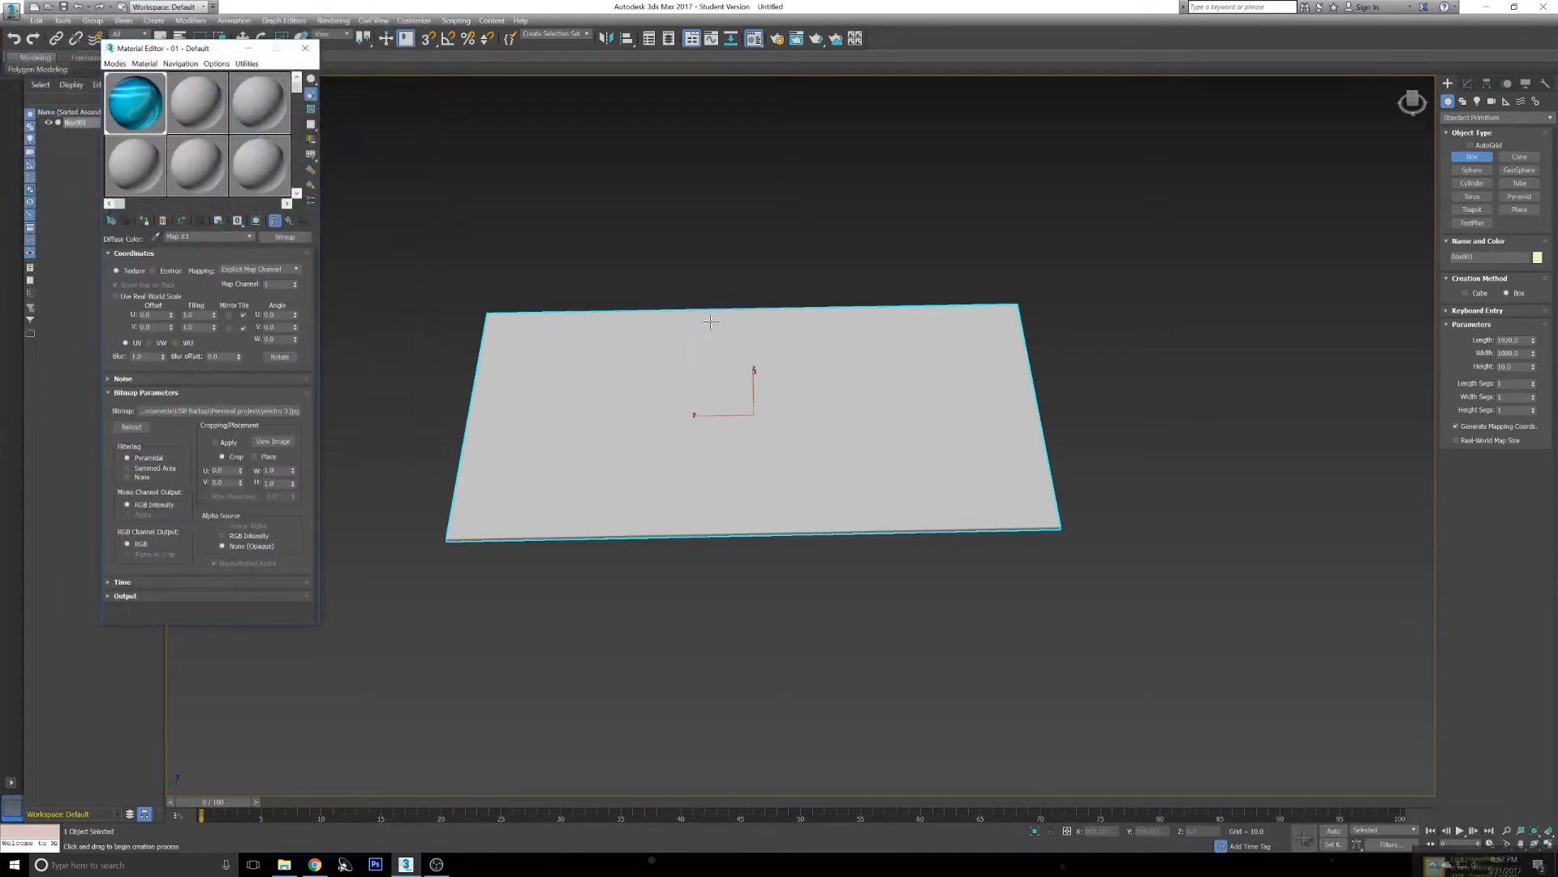
- Show the shaded material with its map in the viewport
left_click(255, 222)
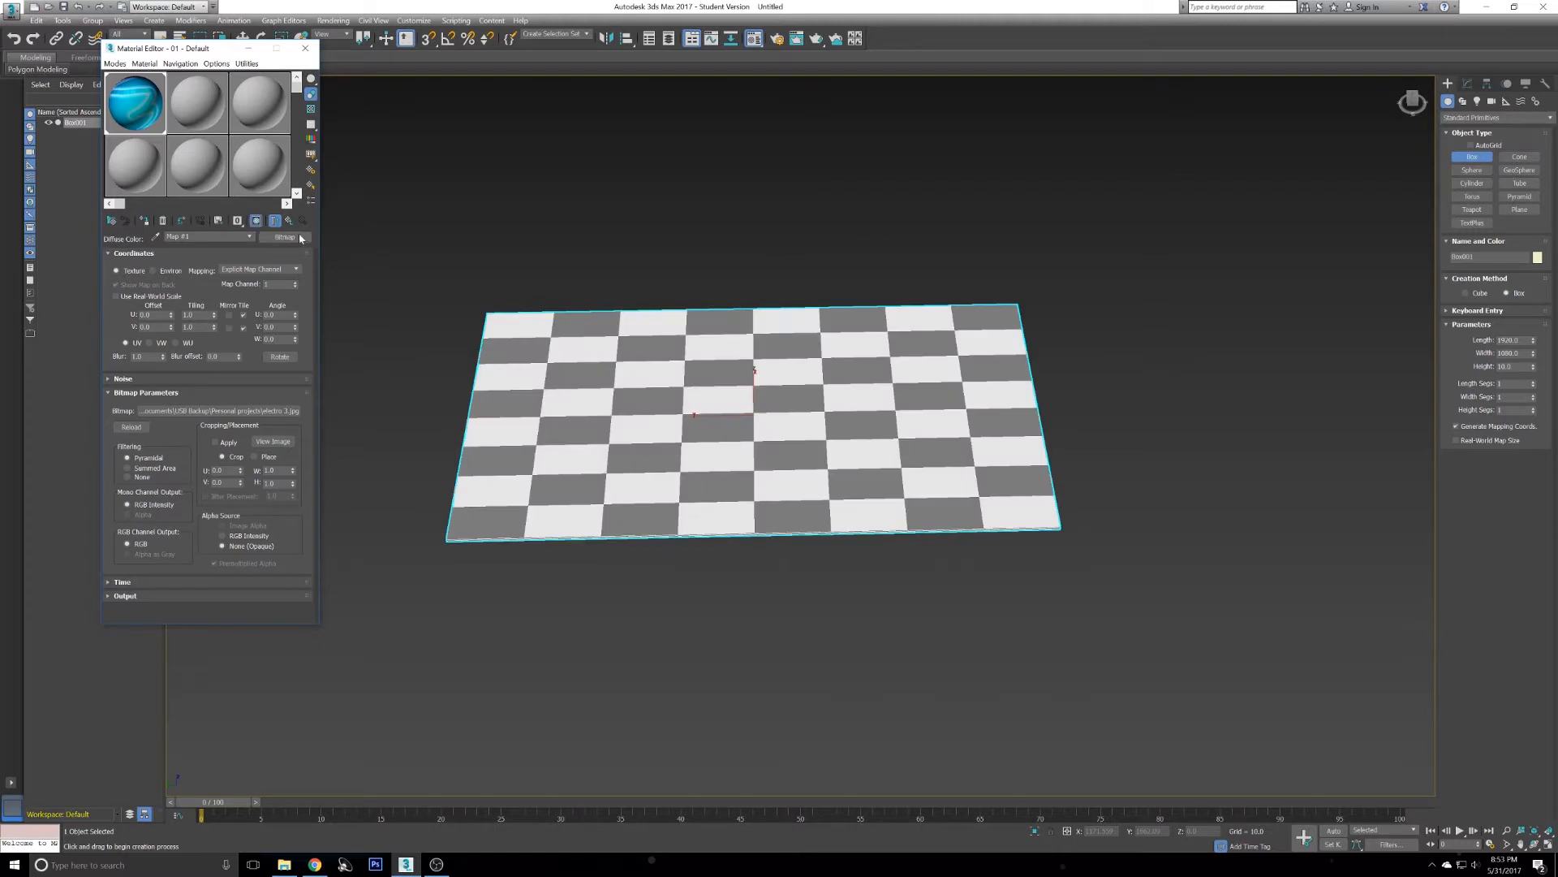
mouse_move(630, 272)
middle_mouse_down()
mouse_move(640, 260)
mouse_move(569, 297)
middle_mouse_up()
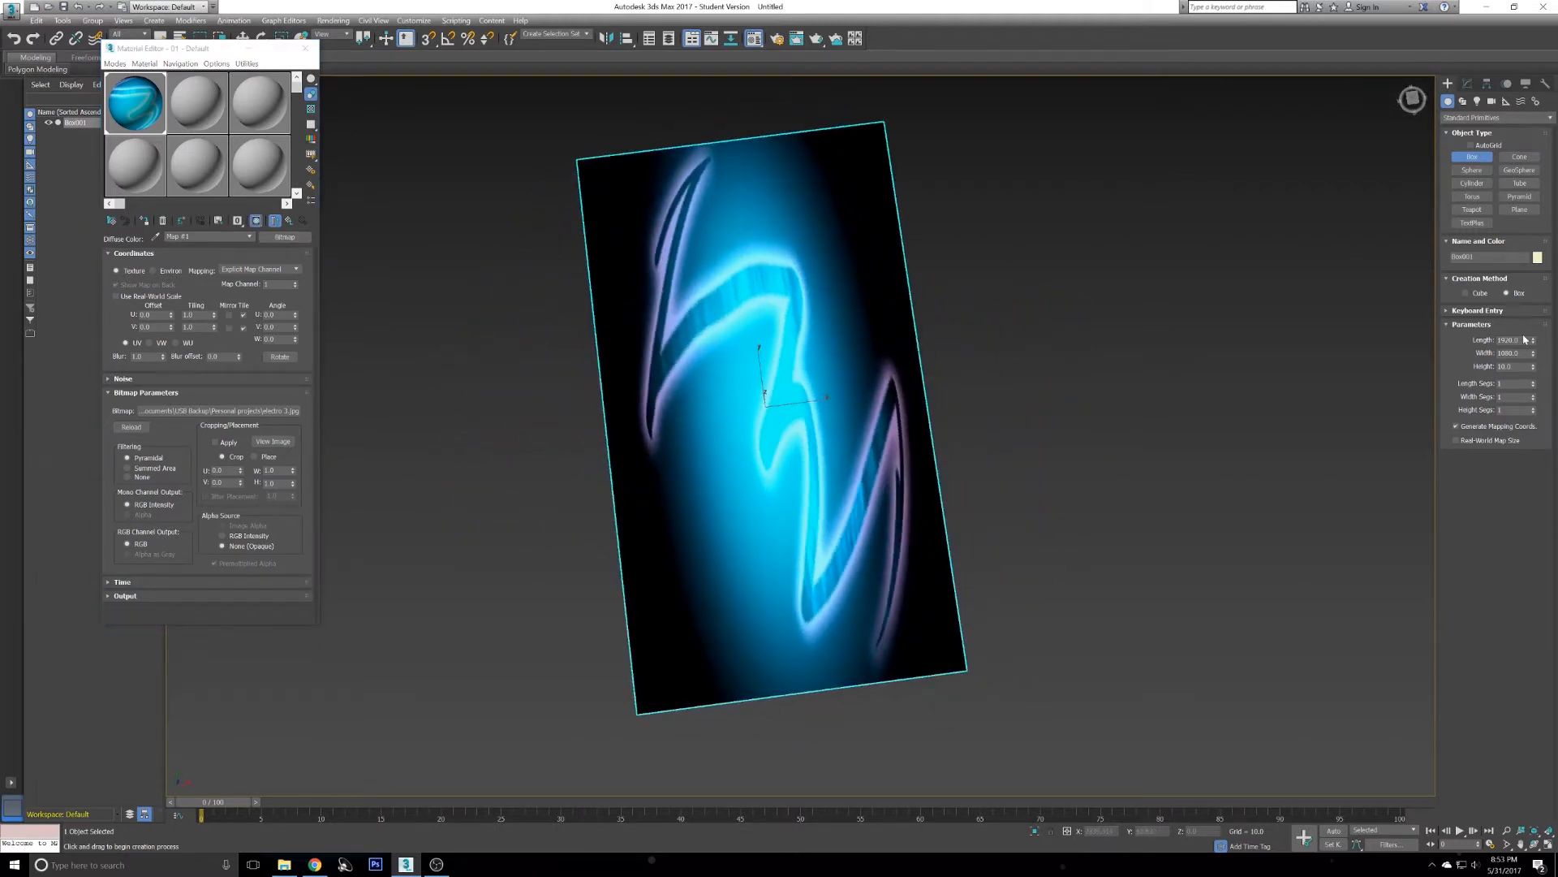
- Set the box's length to 1080 and width to 1920 so it lies landscape
left_click_drag(1521, 341, 1293, 347)
type("10")
key("Tab")
type("1")
key("Tab")
middle_click_drag(1039, 326, 975, 378, "alt")
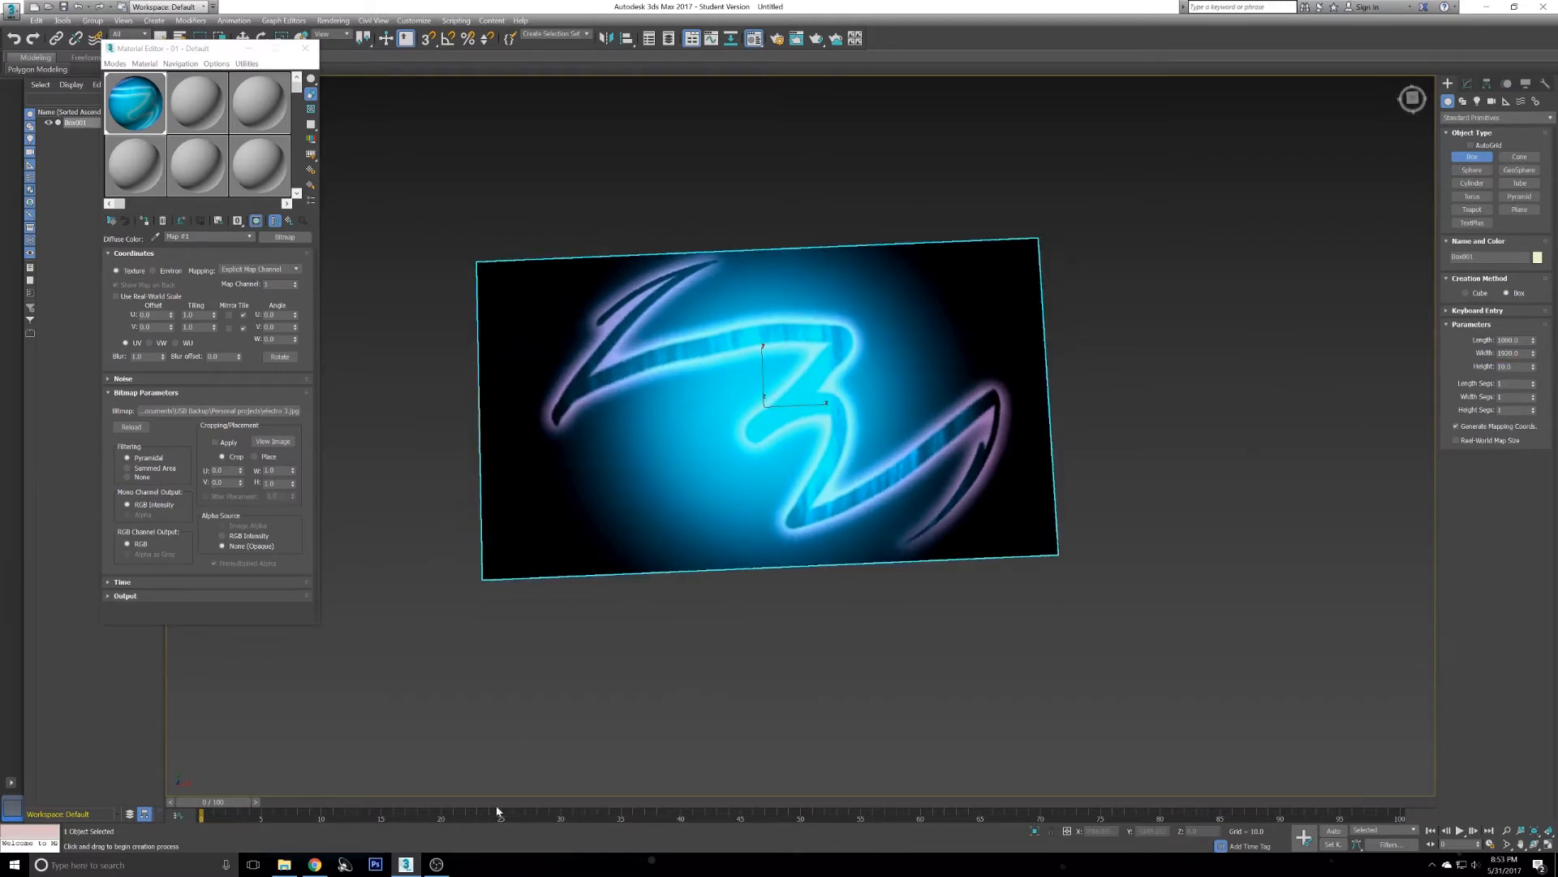
- Check the logo distort image's pixel dimensions in its file properties in File Explorer
left_click(282, 867)
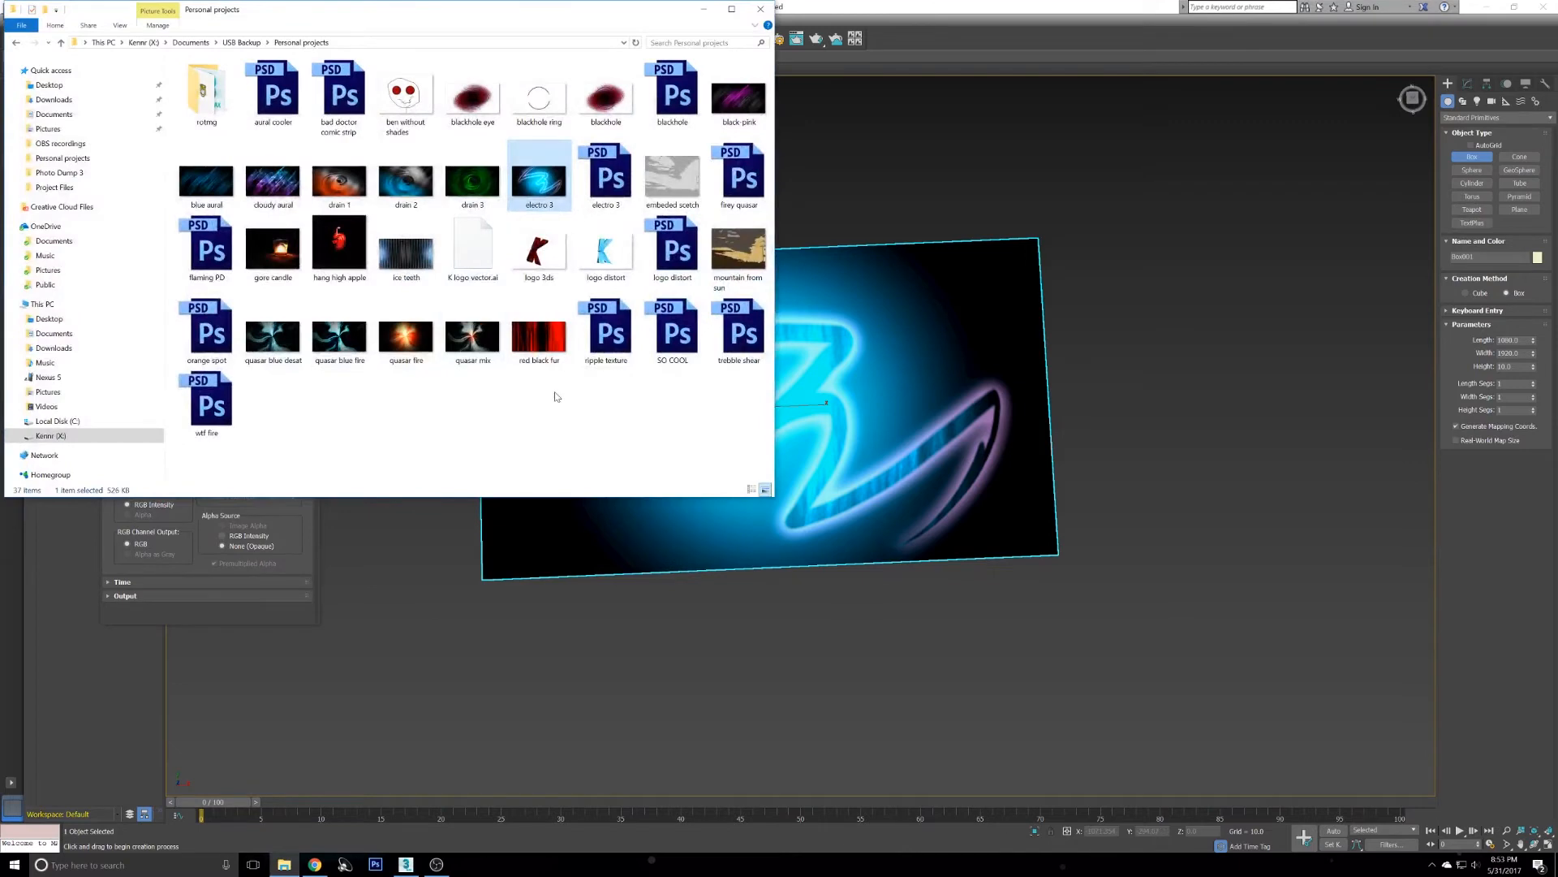
left_click(498, 408)
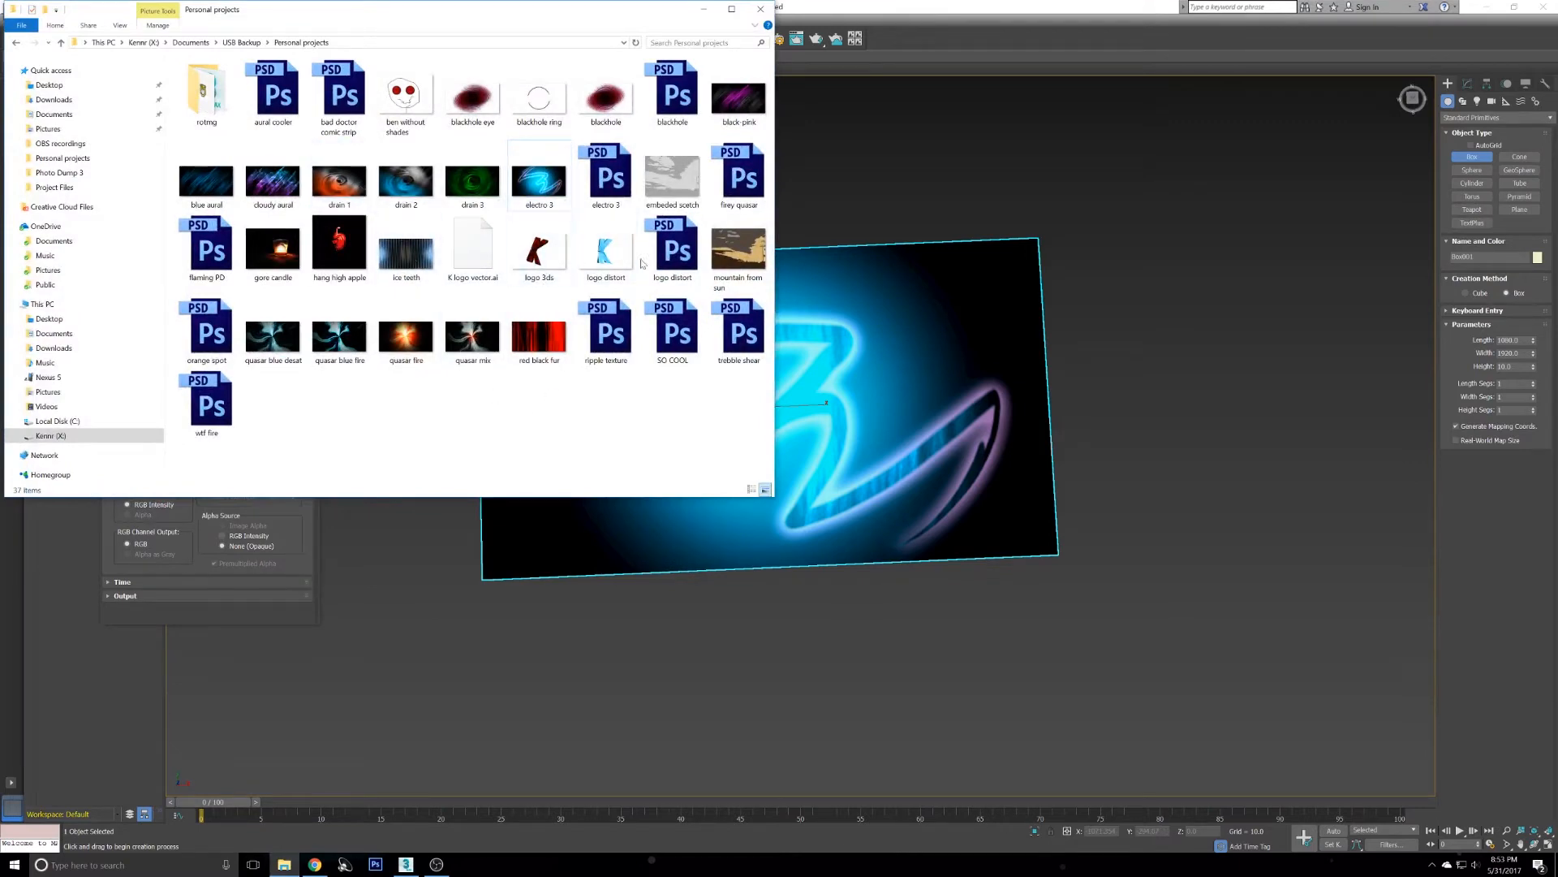
double_click(605, 254)
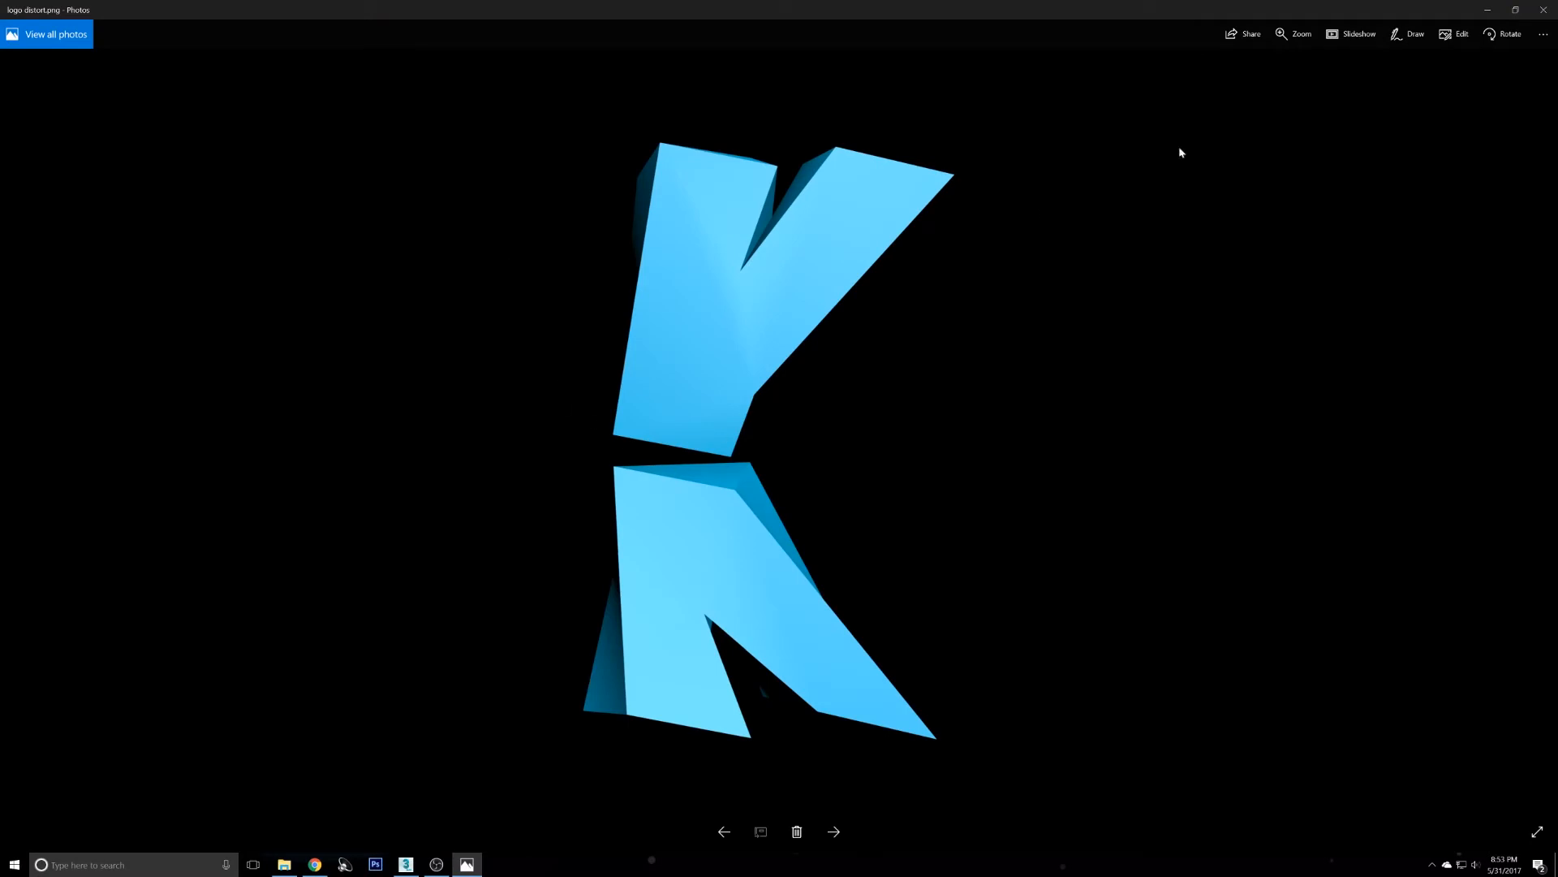
left_click(1544, 10)
right_click(630, 243)
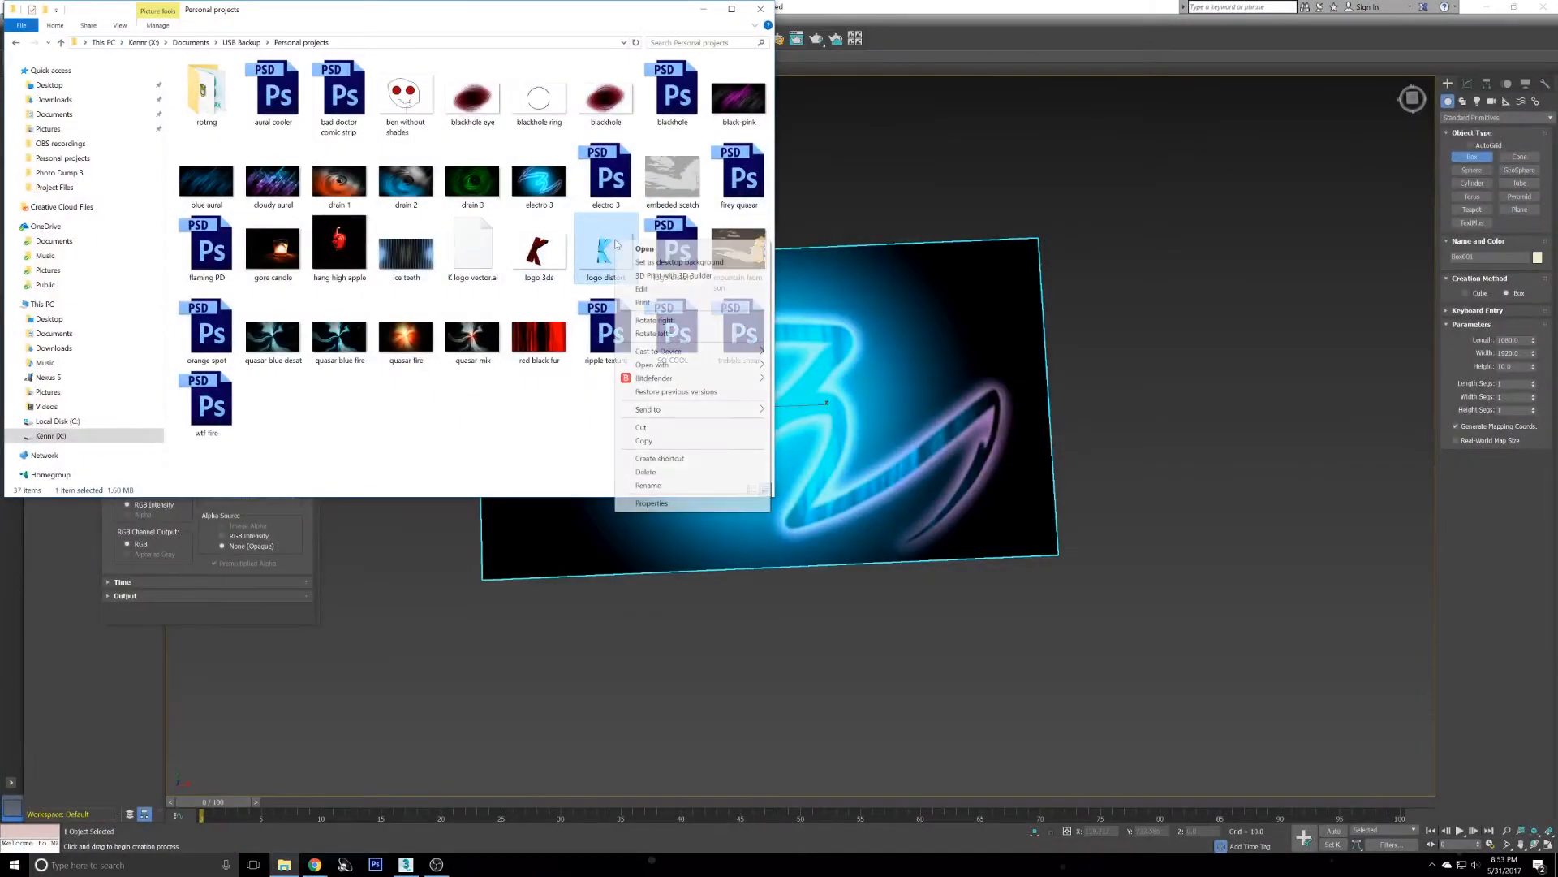
left_click(694, 509)
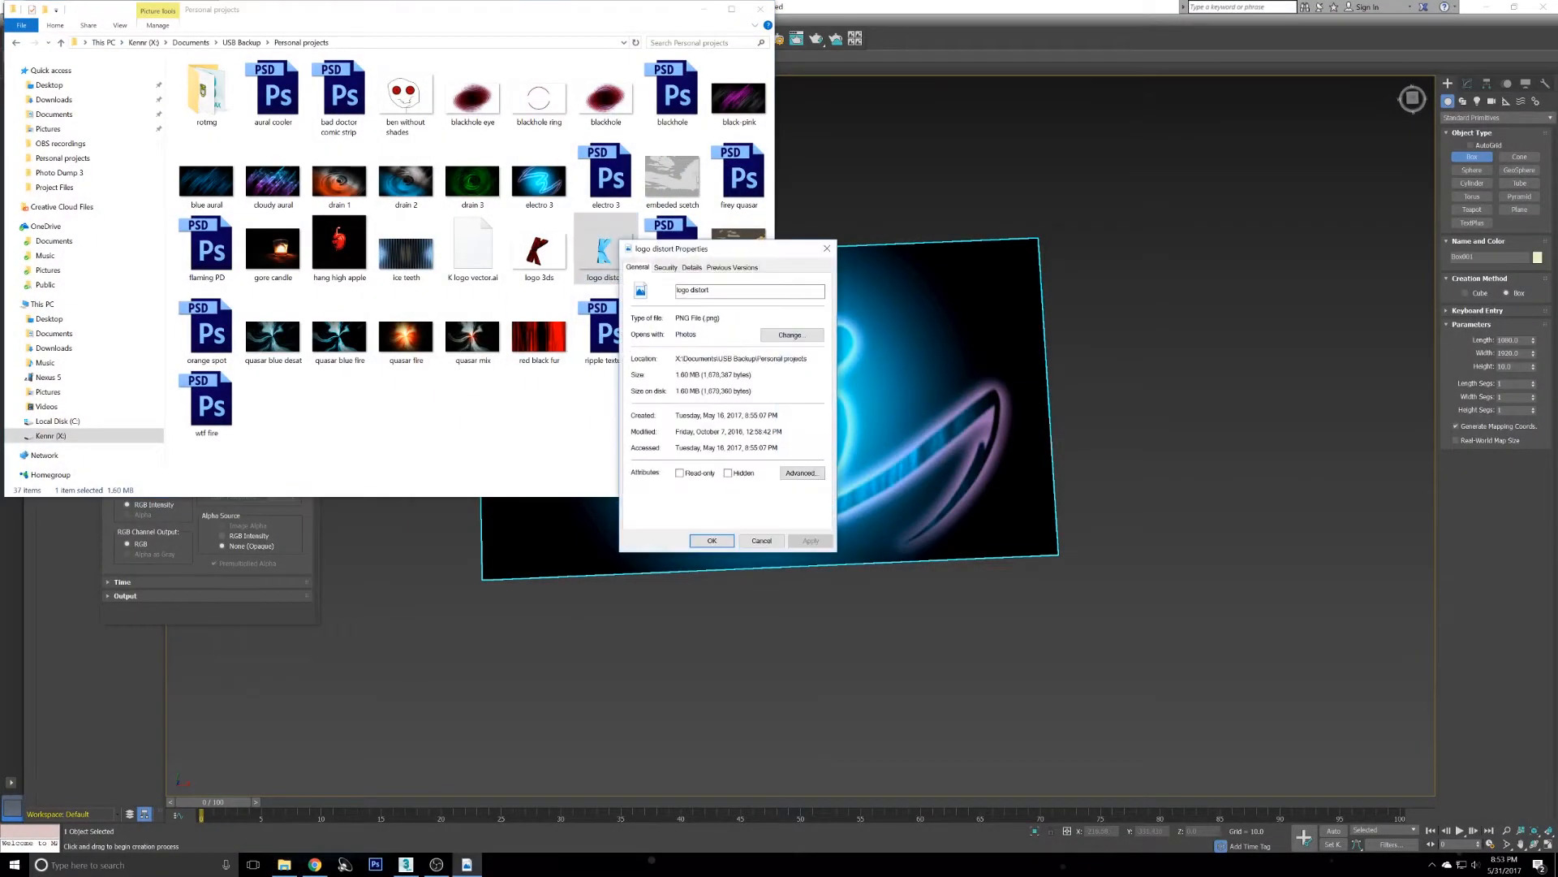
left_click(691, 268)
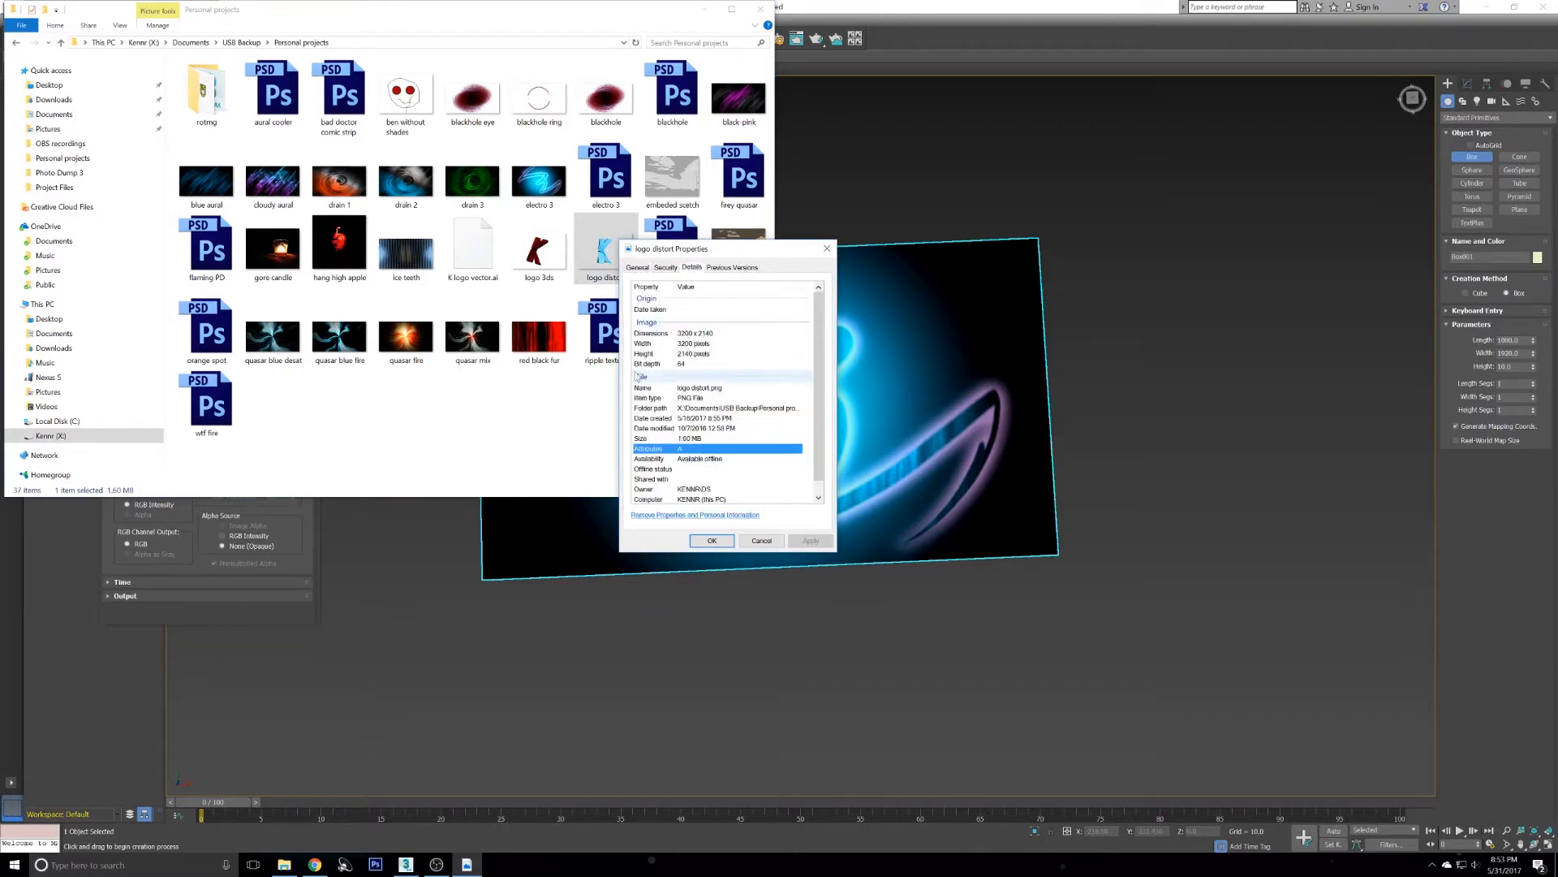
left_click(761, 541)
left_click(898, 6)
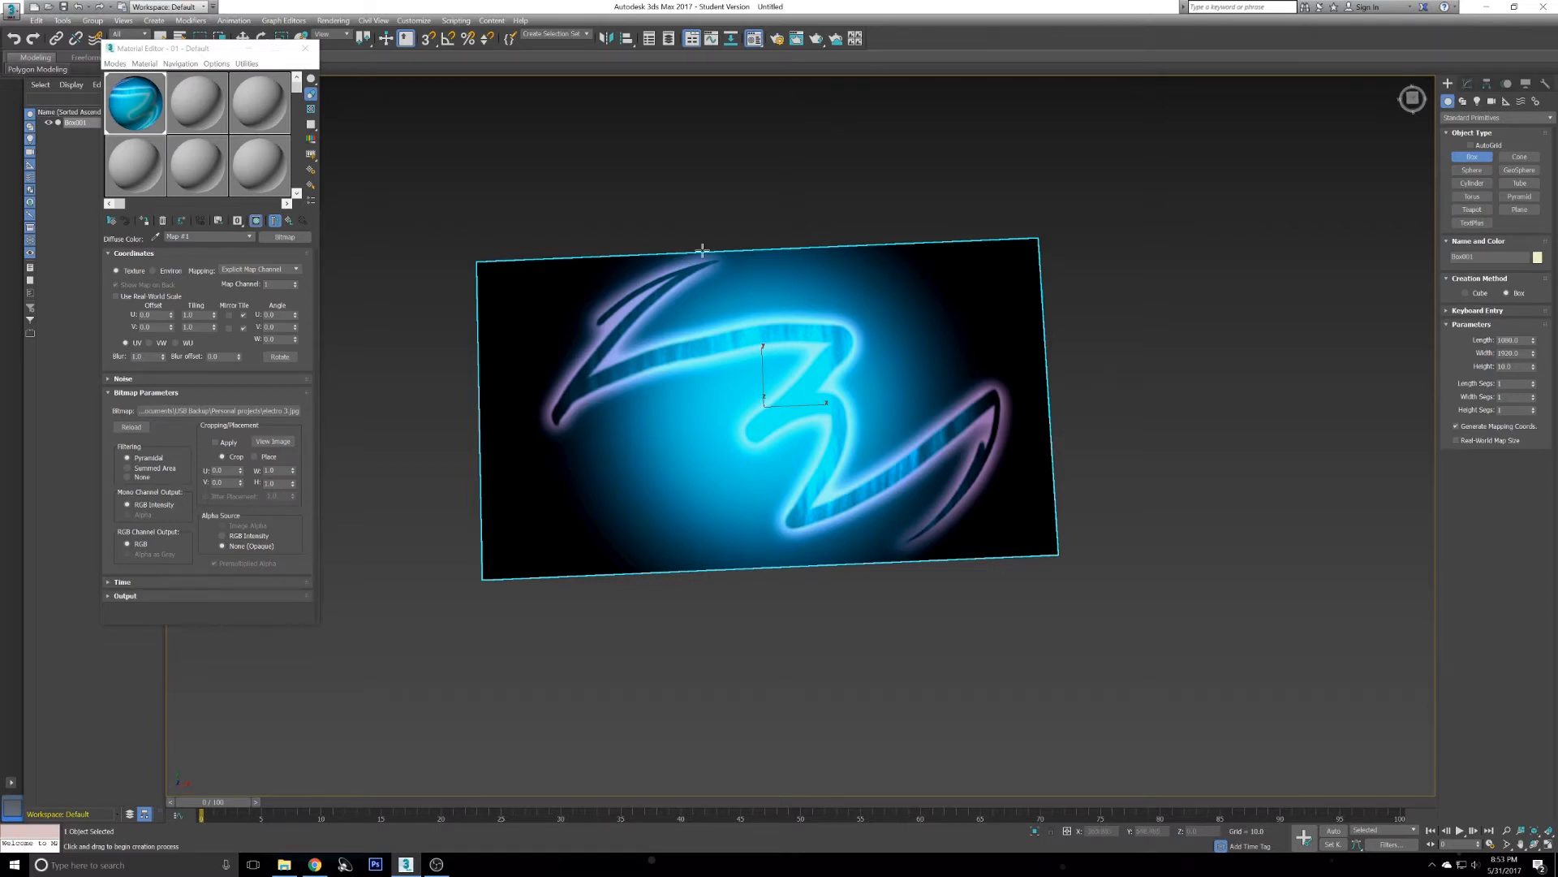
- Close the Material Editor
middle_click_drag(743, 337, 729, 309, "alt")
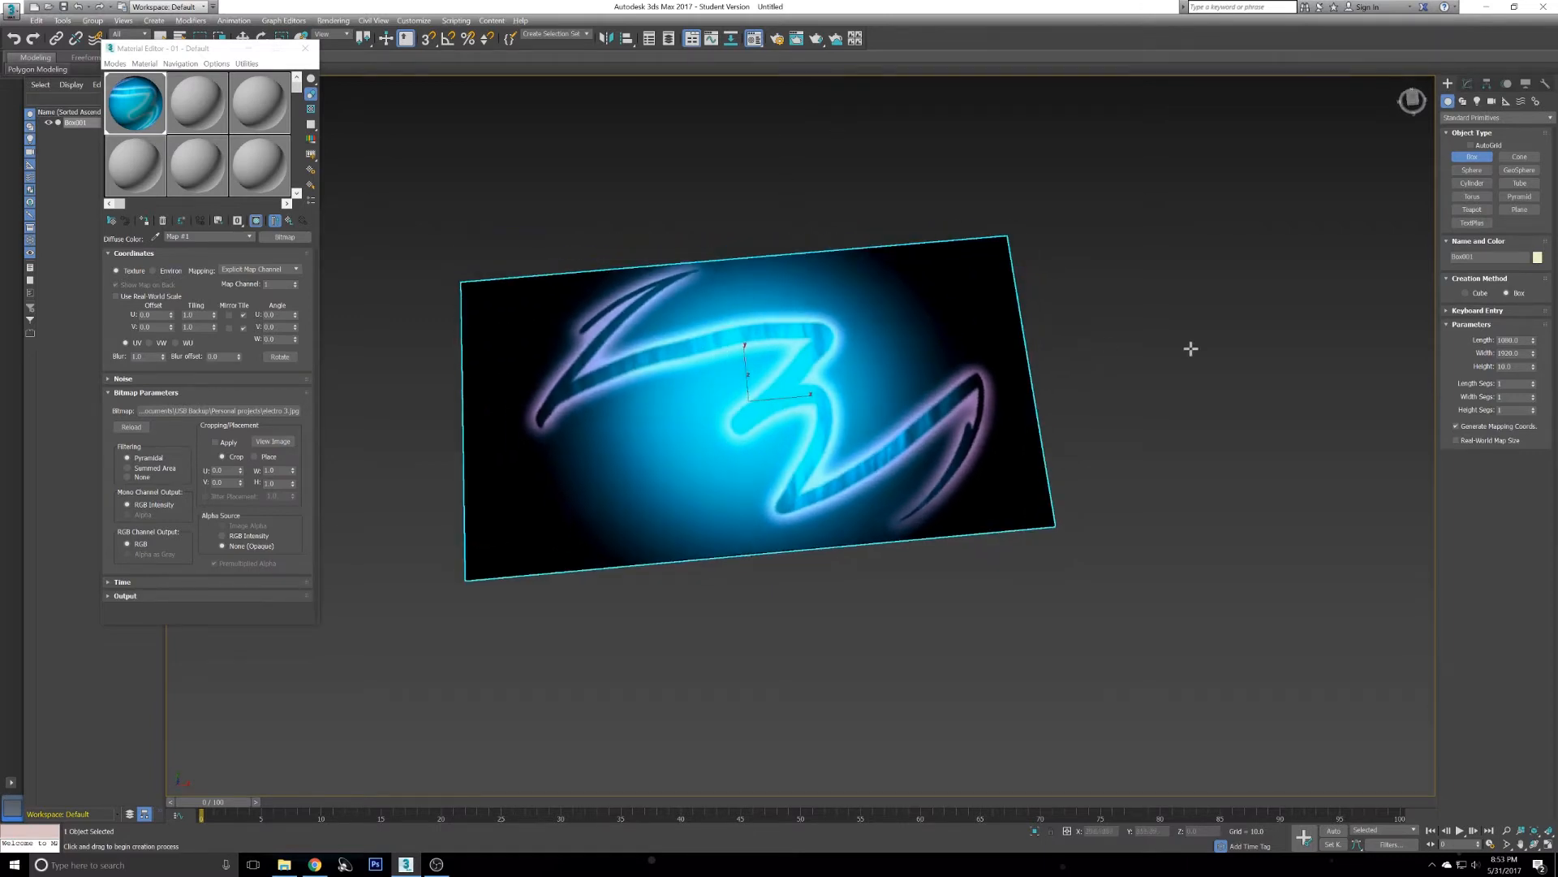
middle_click_drag(808, 460, 773, 430, "alt")
scroll(777, 414, "up", 3)
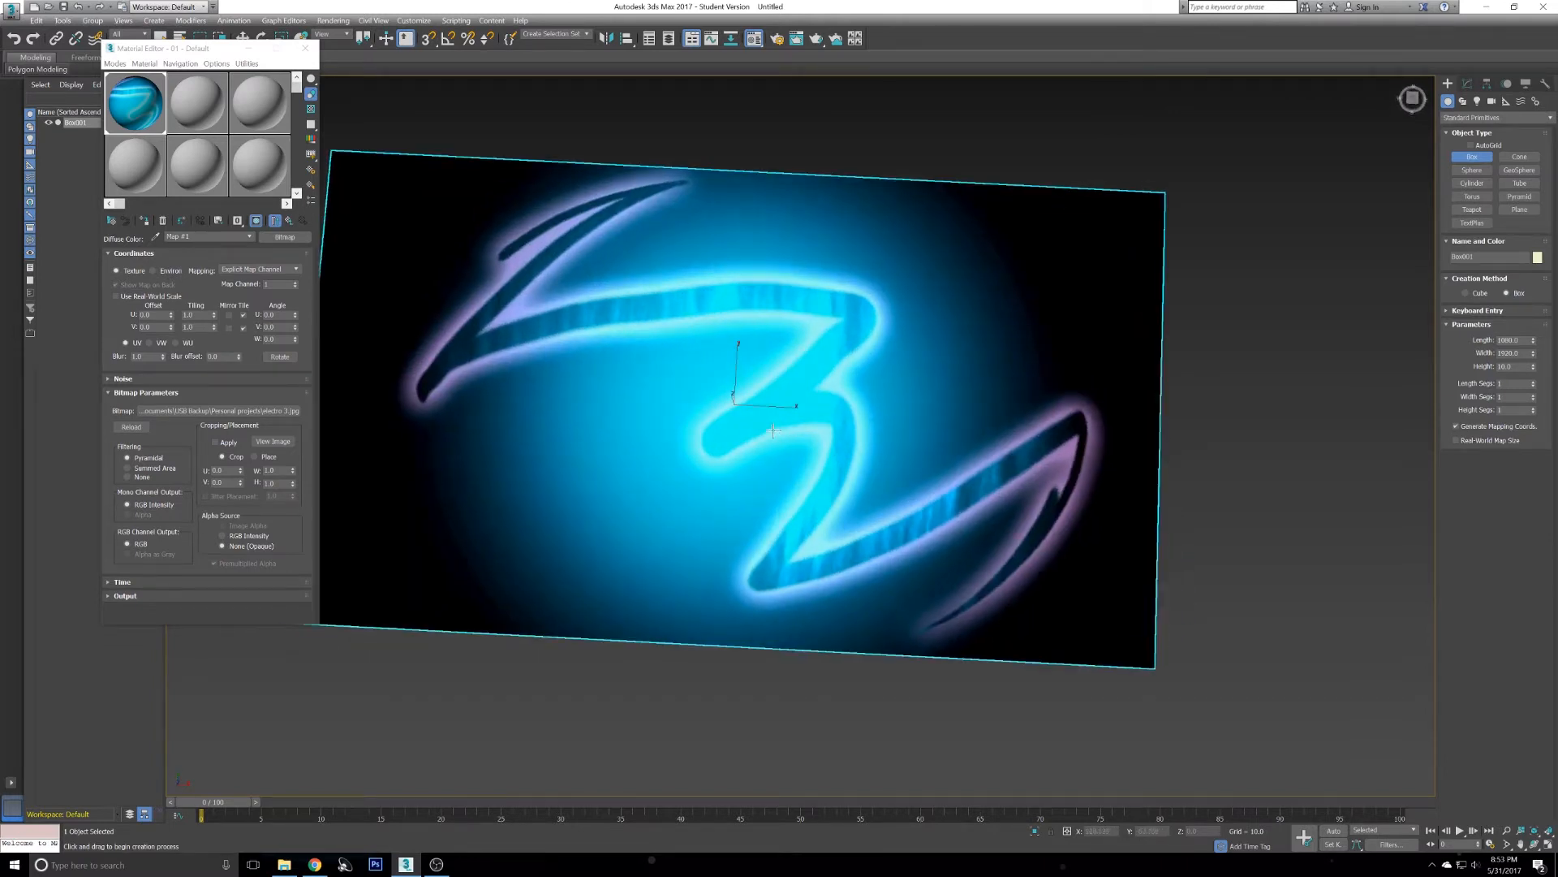
left_click(302, 51)
right_click(1320, 208)
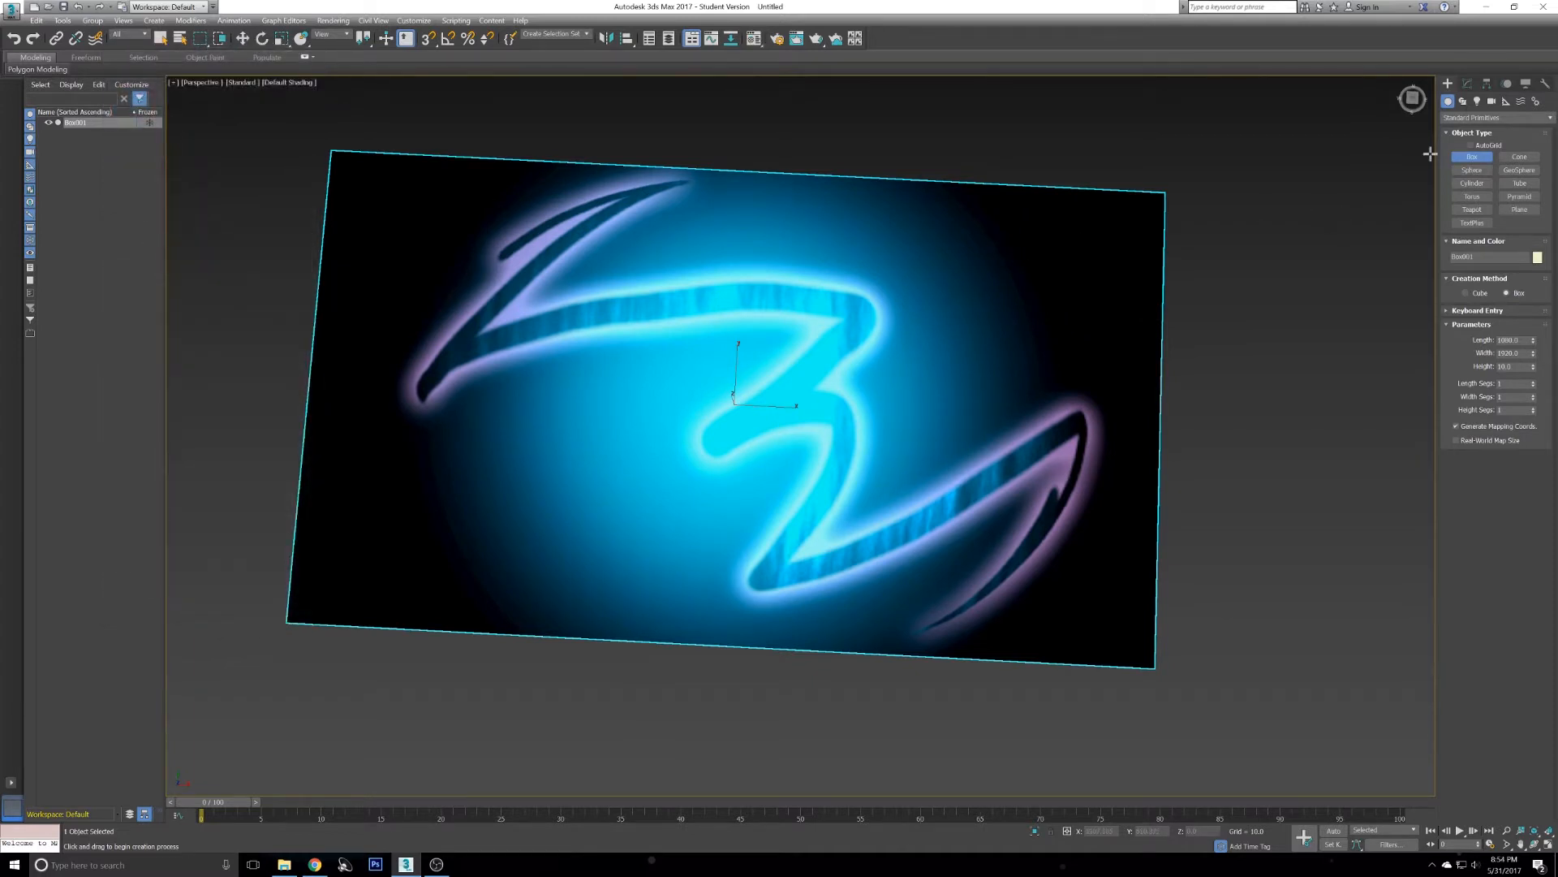
- Maximize the Top viewport and switch it from Wireframe to Default Shading
key("alt+w")
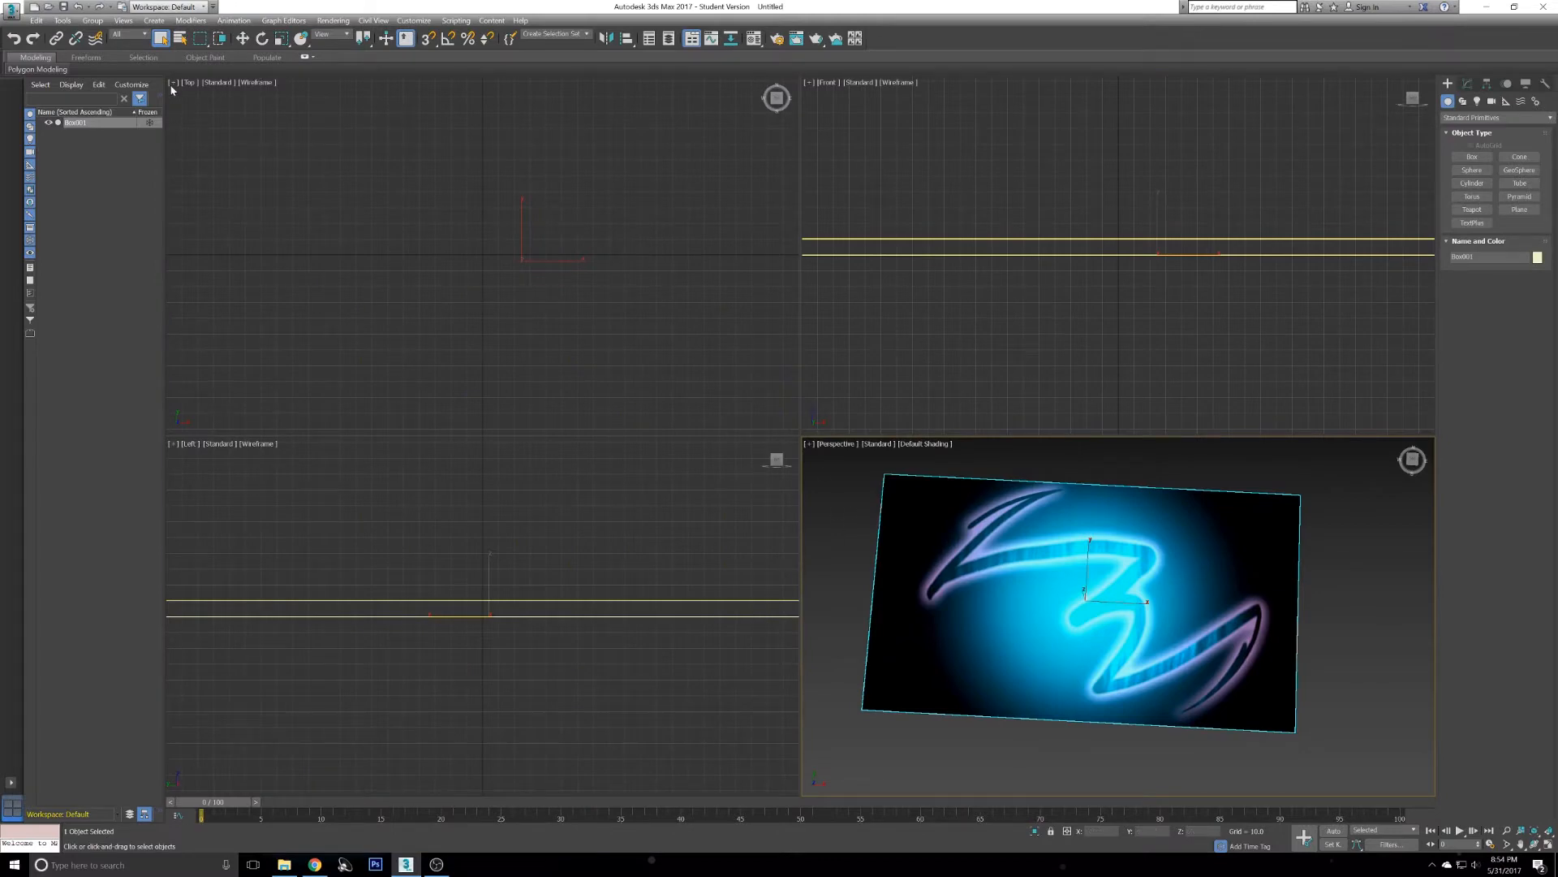
scroll(304, 159, "down", 5)
middle_click_drag(435, 237, 409, 235)
scroll(427, 269, "up", 3)
key("alt+w")
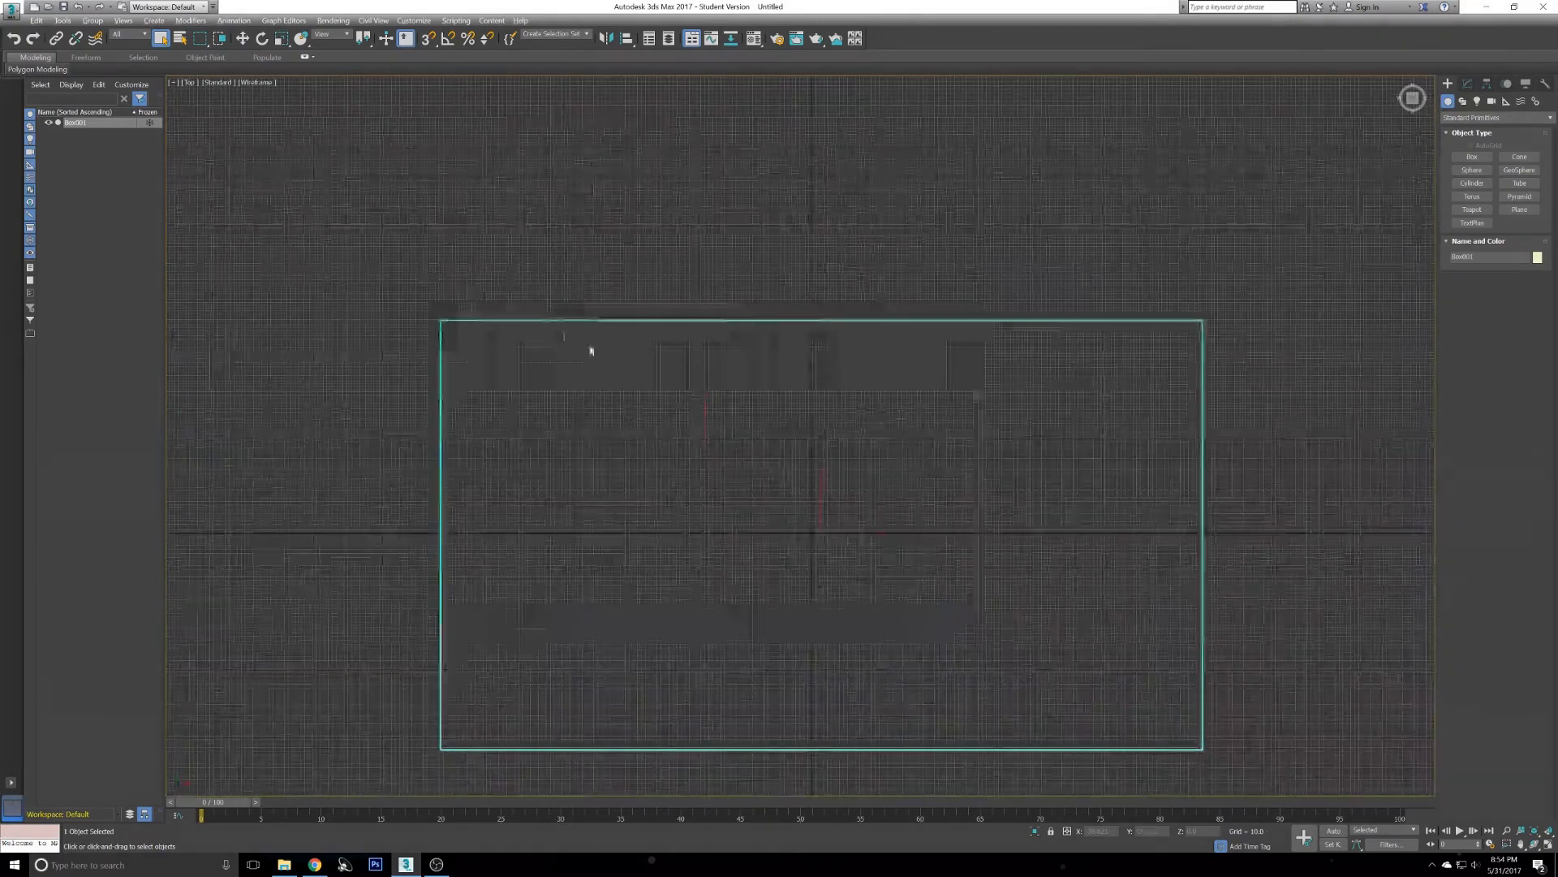
middle_click_drag(687, 420, 627, 281)
scroll(666, 368, "up", 2)
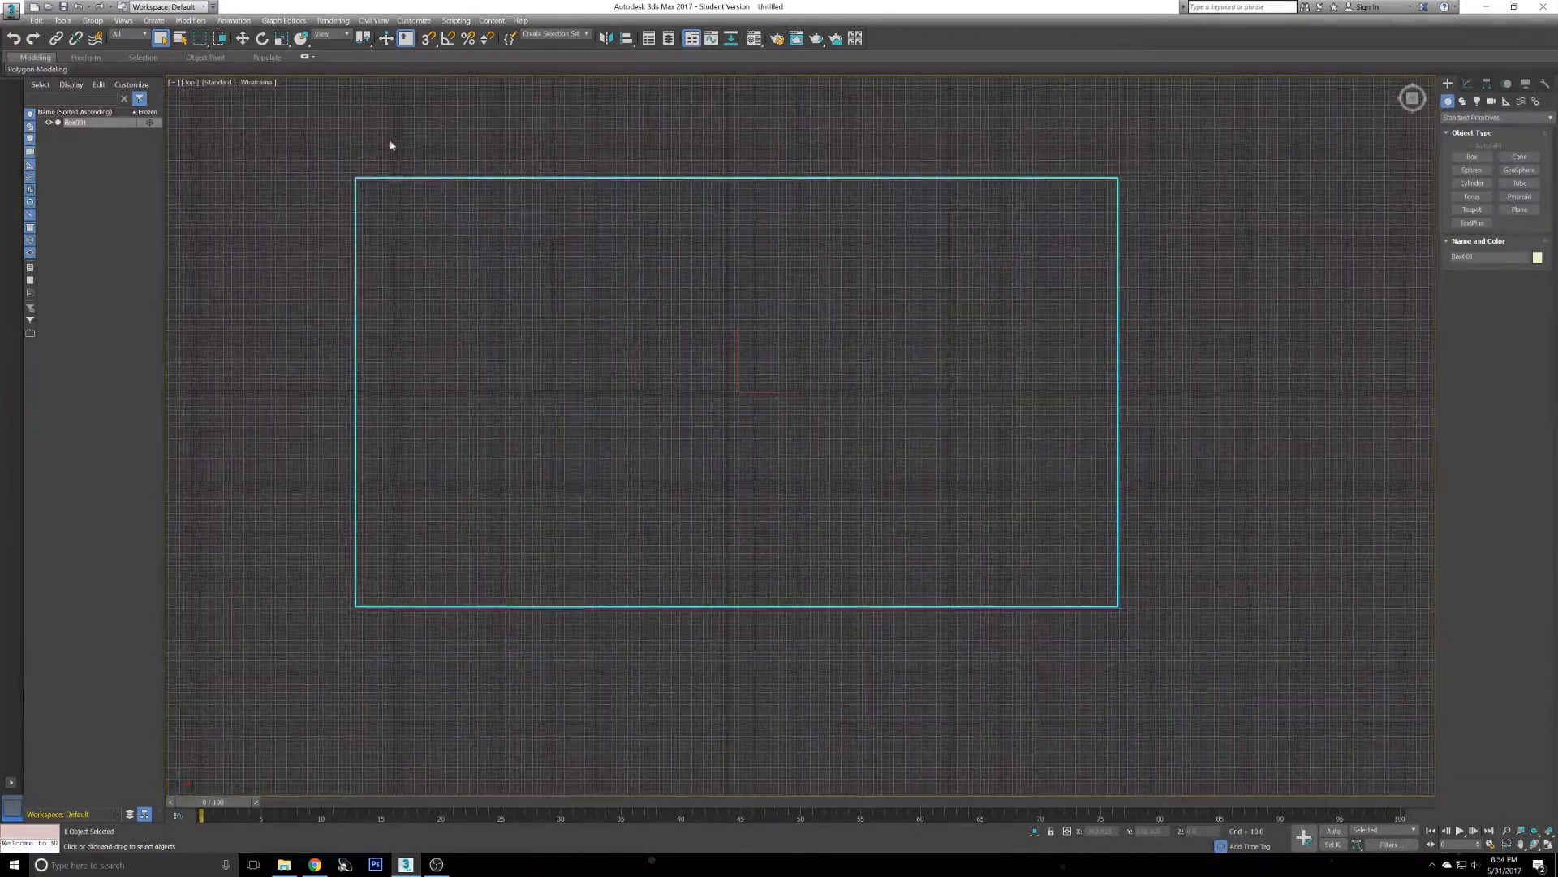
left_click(255, 83)
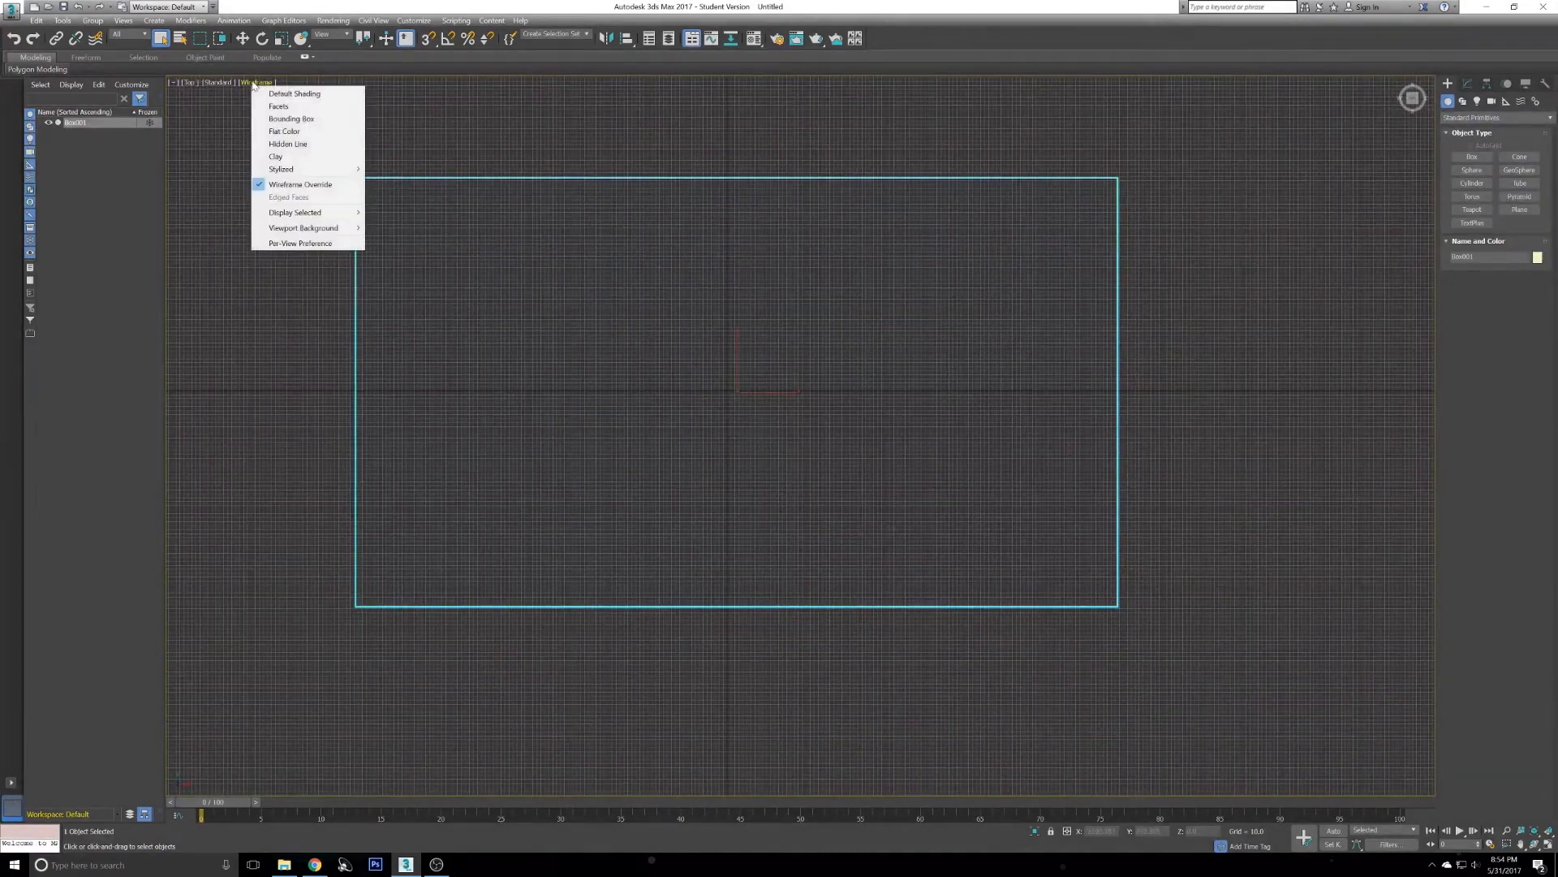
left_click(294, 95)
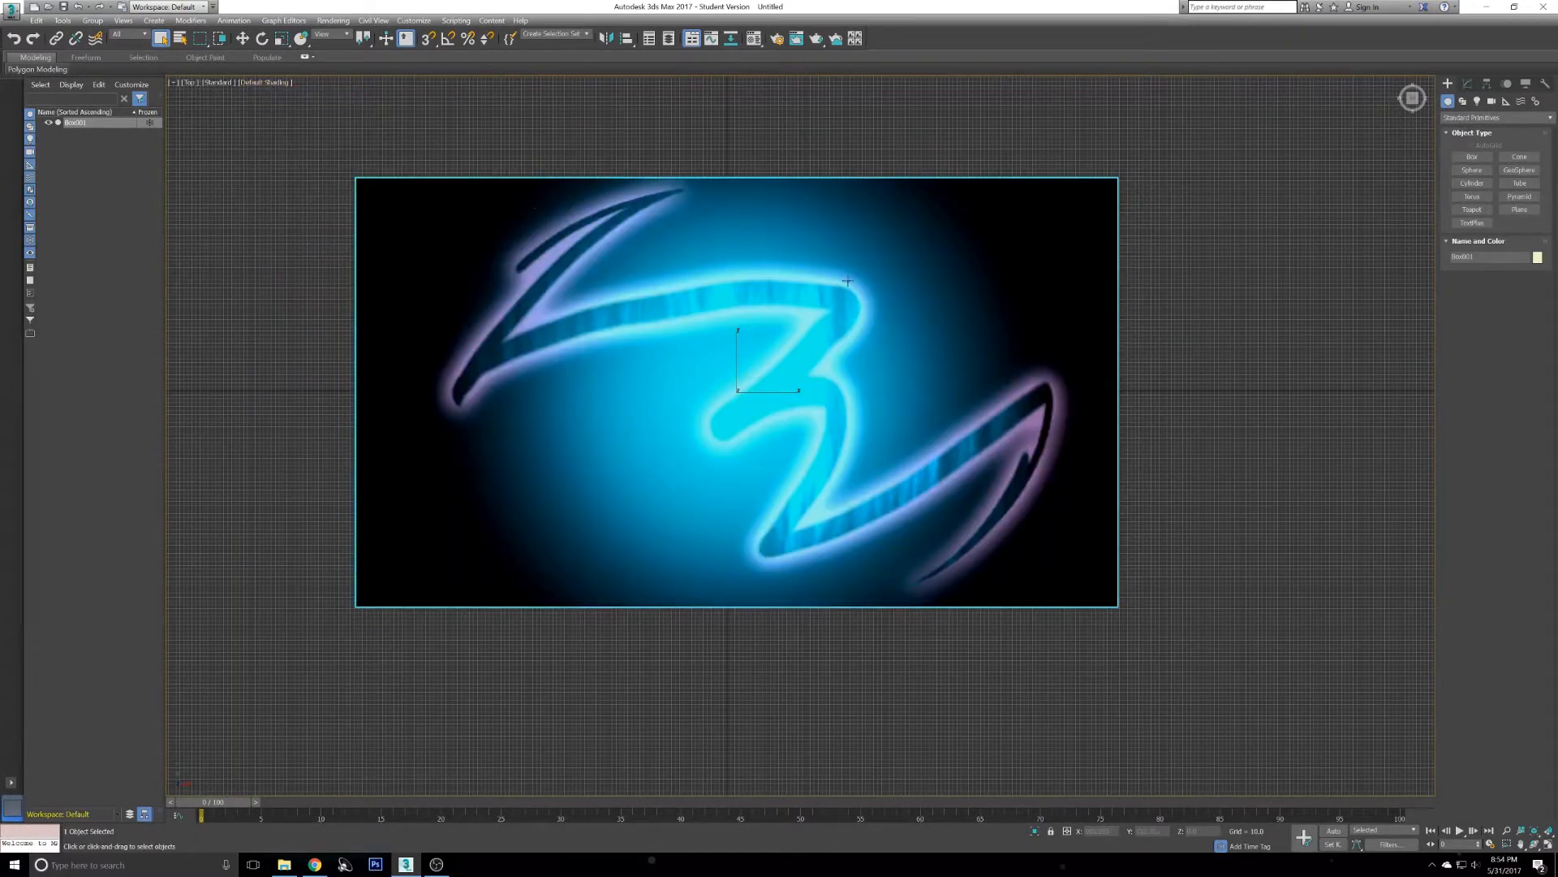
- Hide the grid in the Top viewport
key("g")
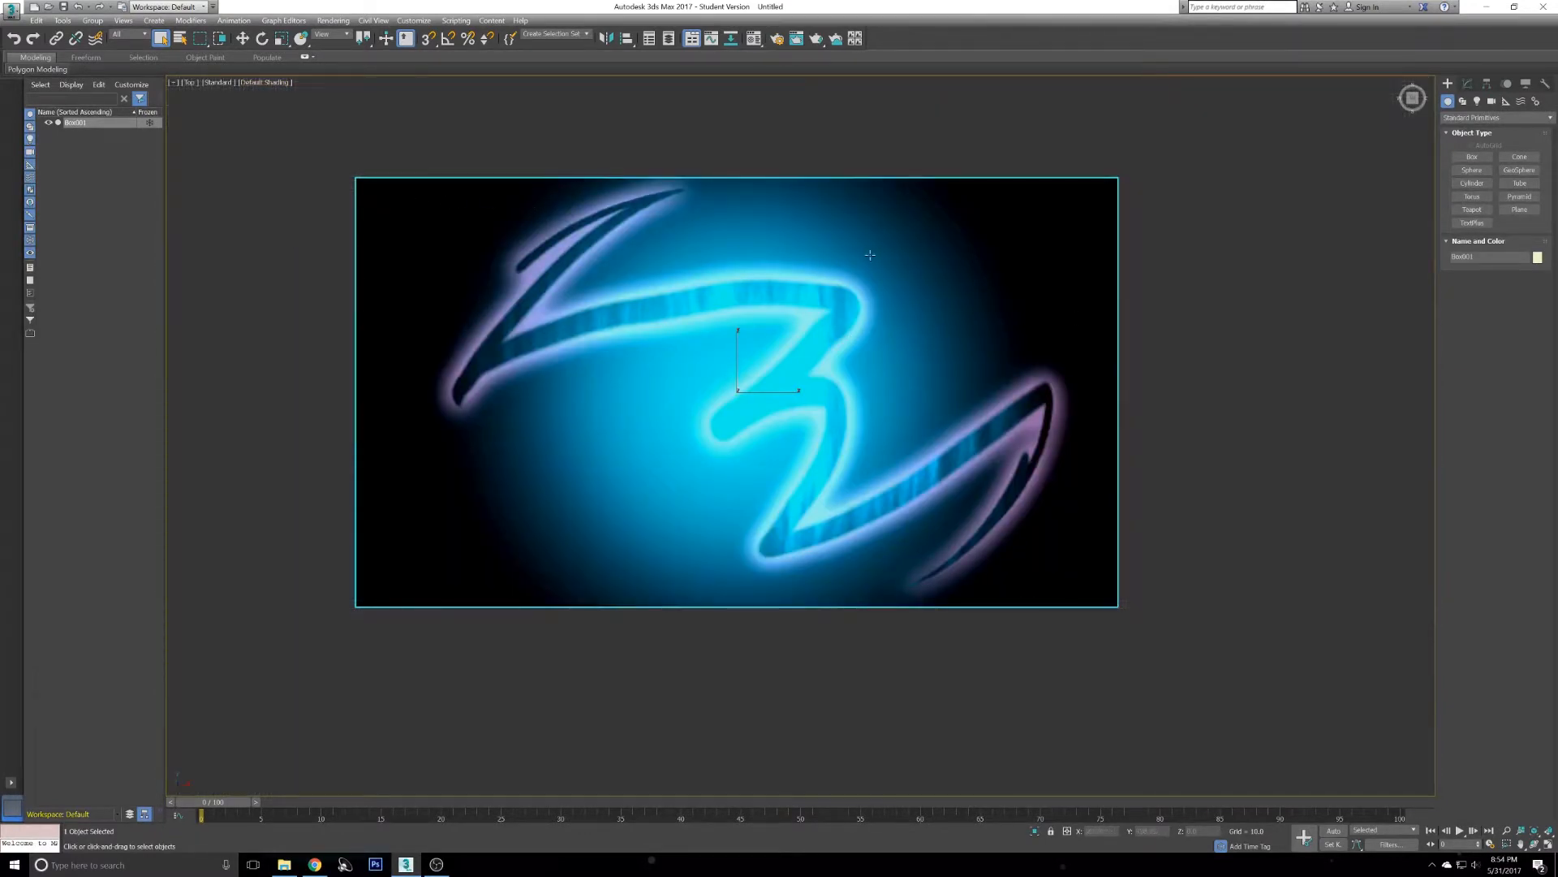
scroll(855, 379, "up", 3)
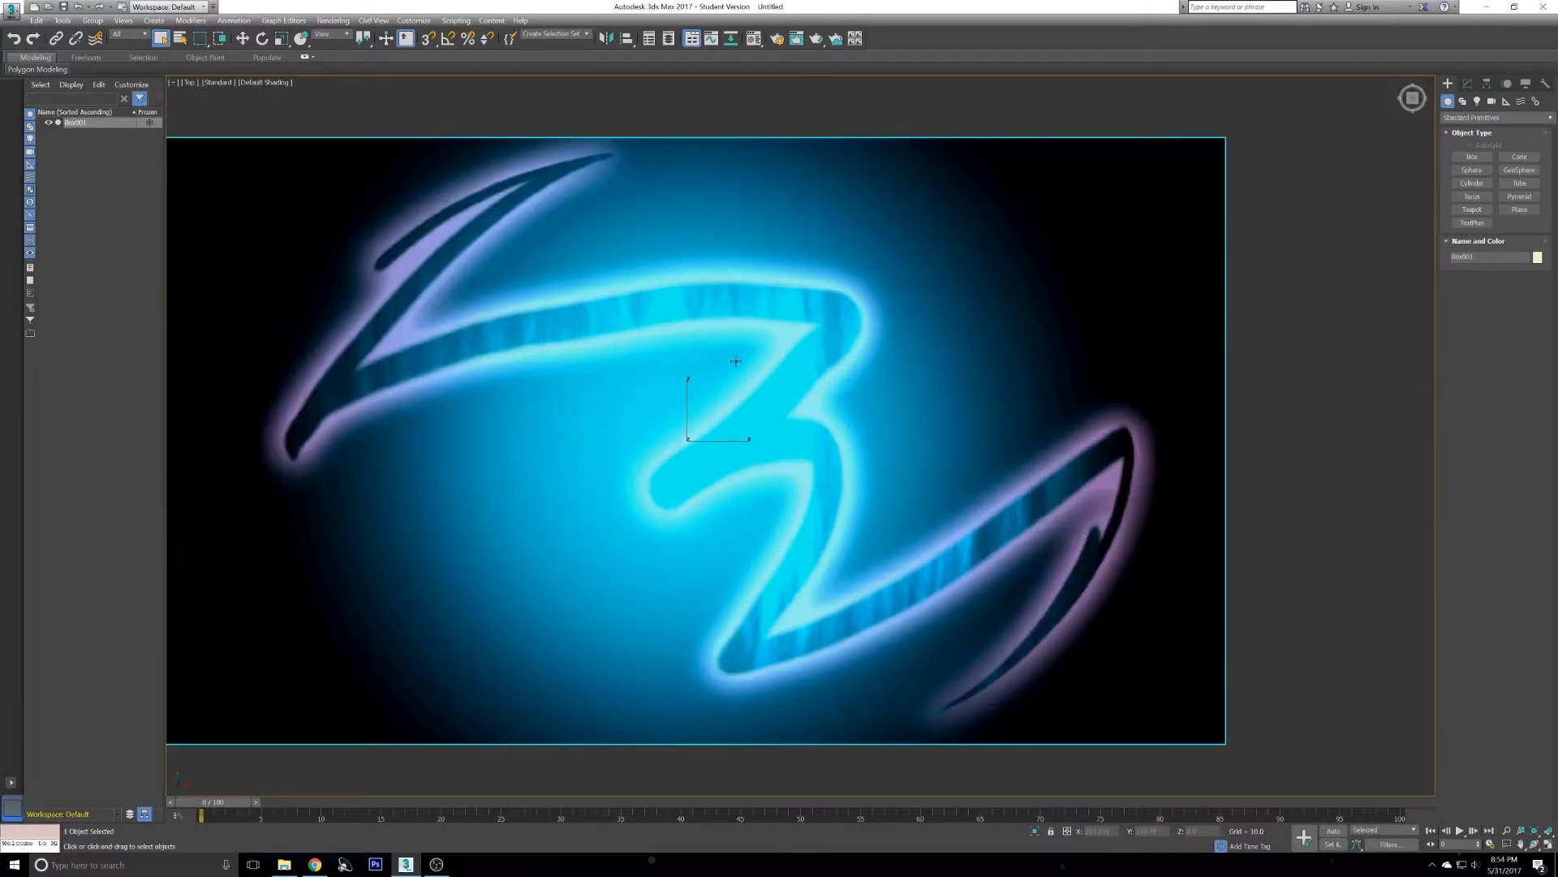
scroll(736, 361, "down", 3)
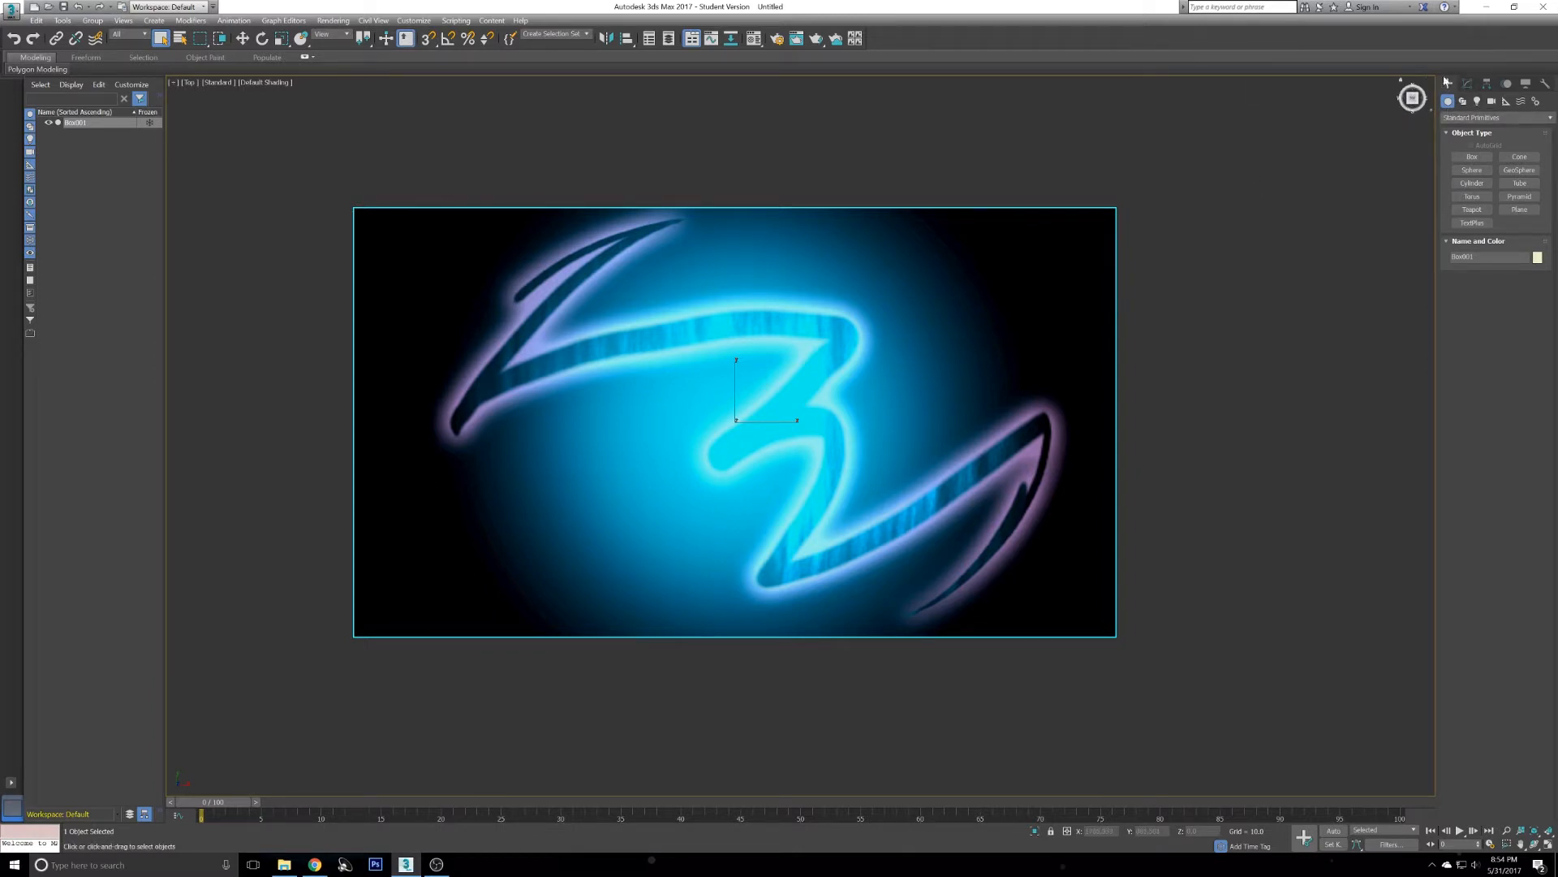
- Draw a line along the upper-left streak of the image with the Line spline tool
left_click(1478, 117)
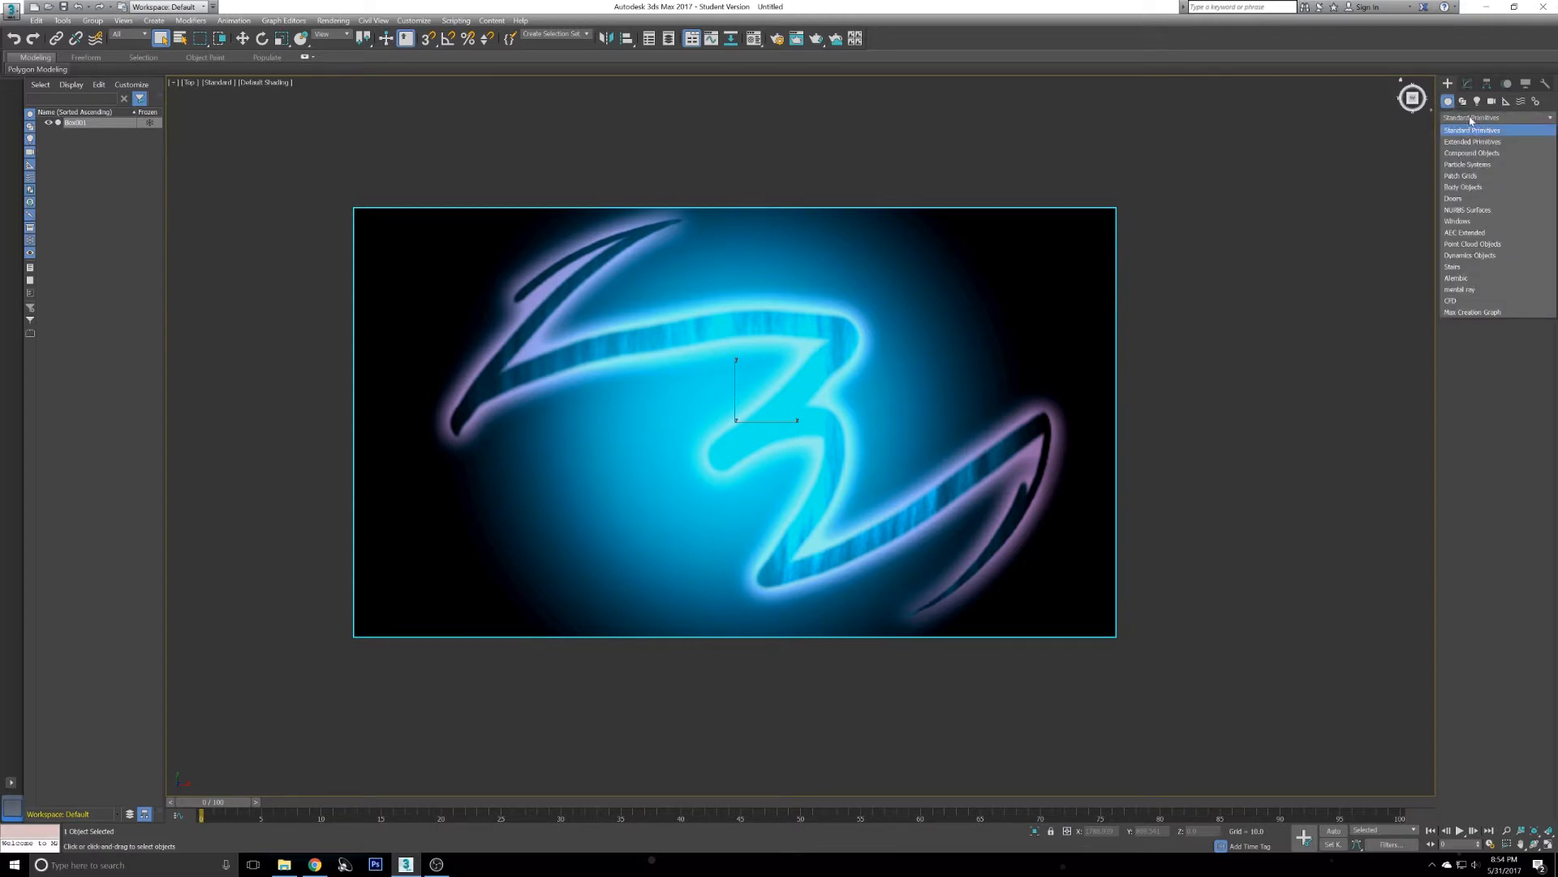
left_click(1471, 119)
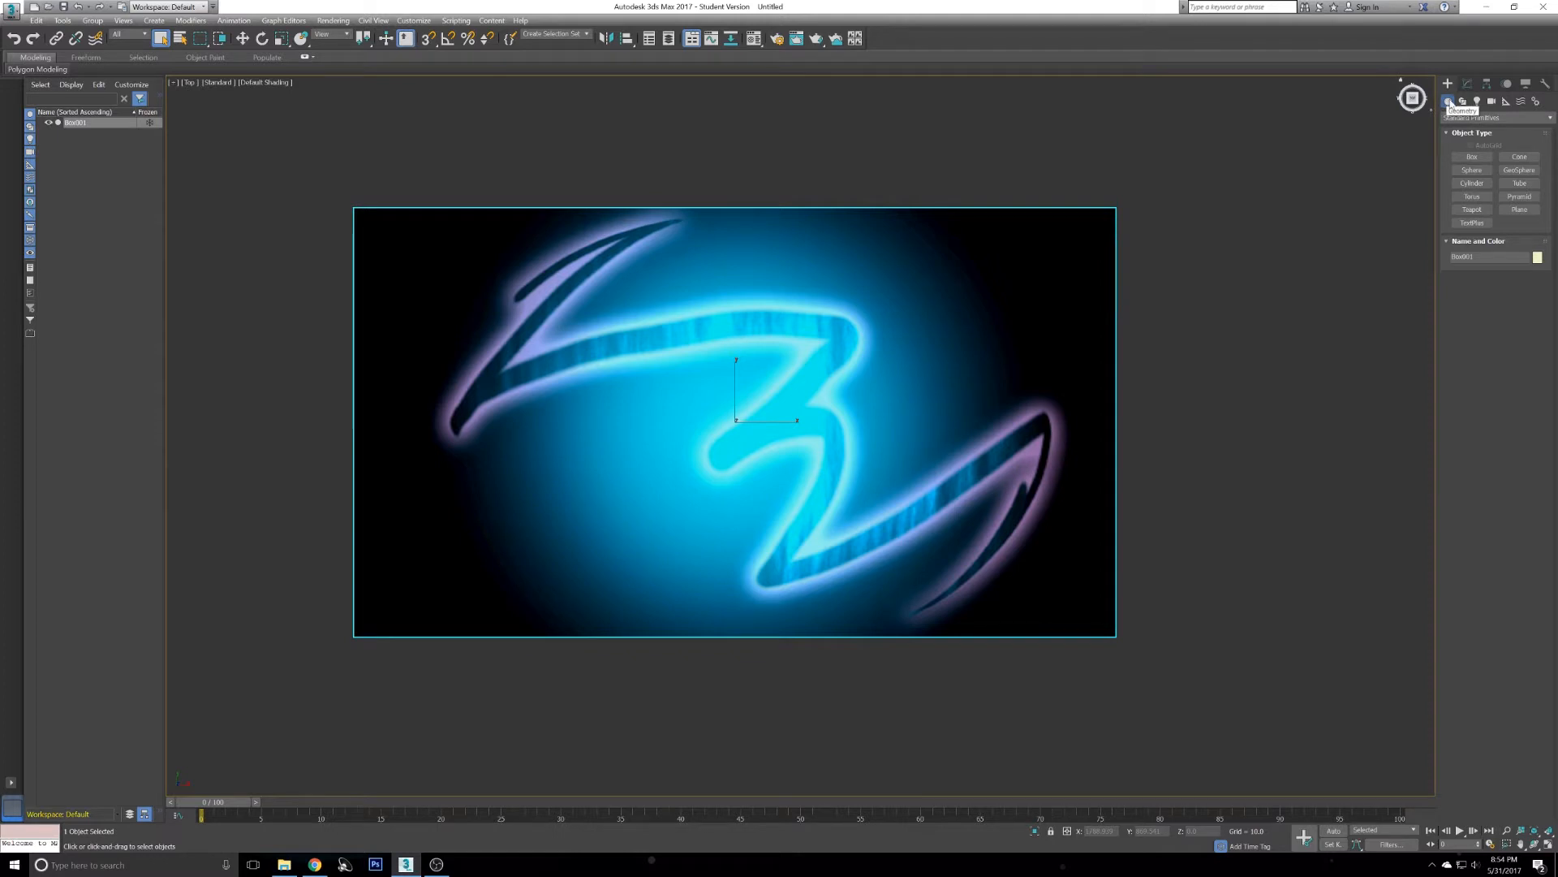
left_click(1462, 103)
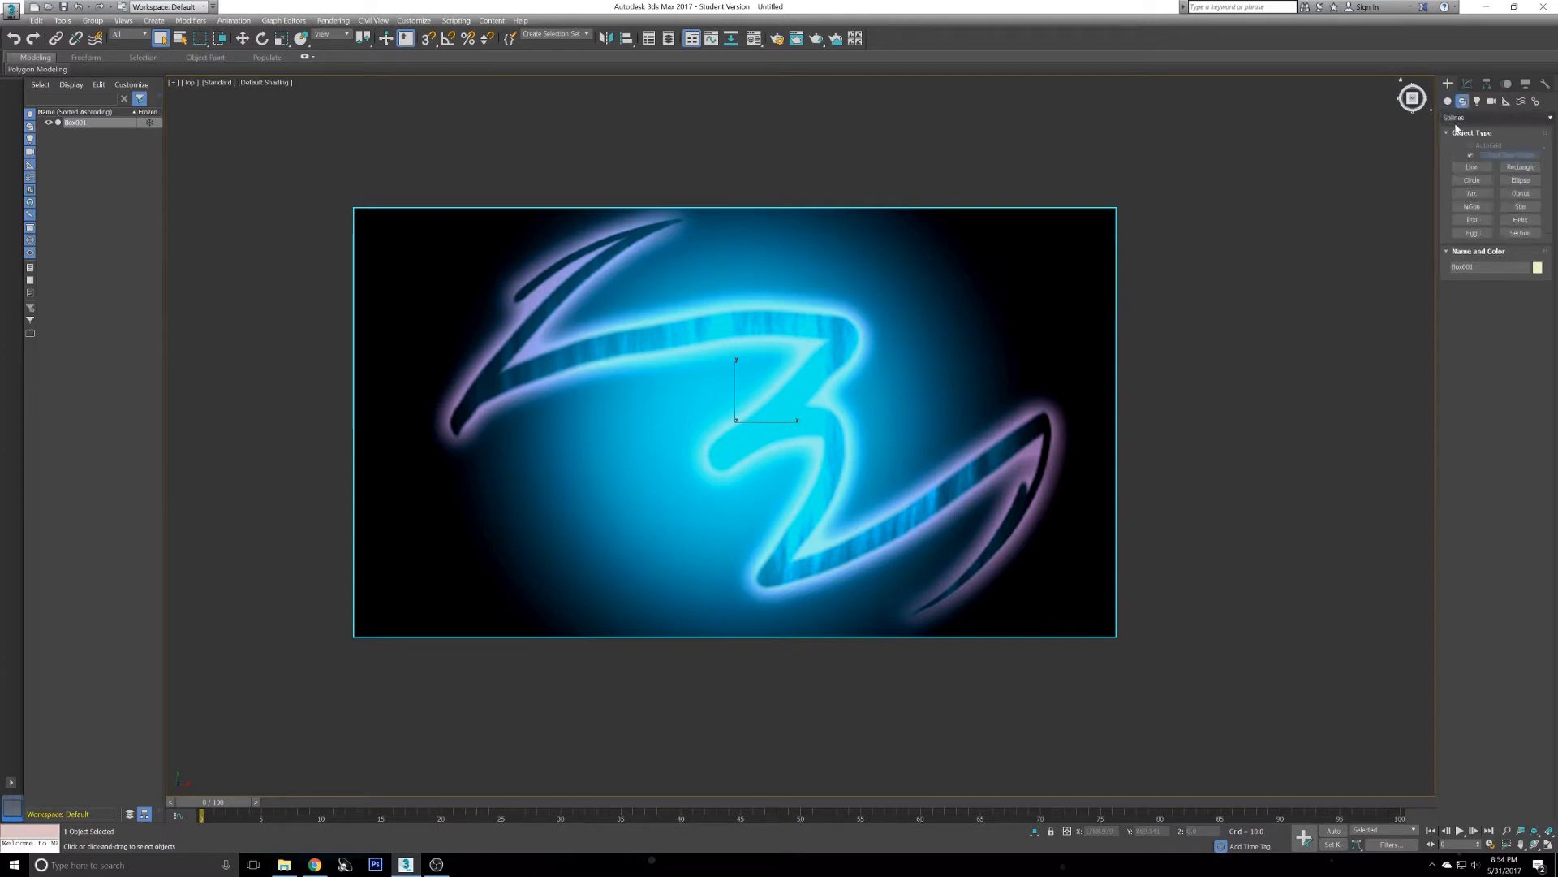
left_click(1472, 167)
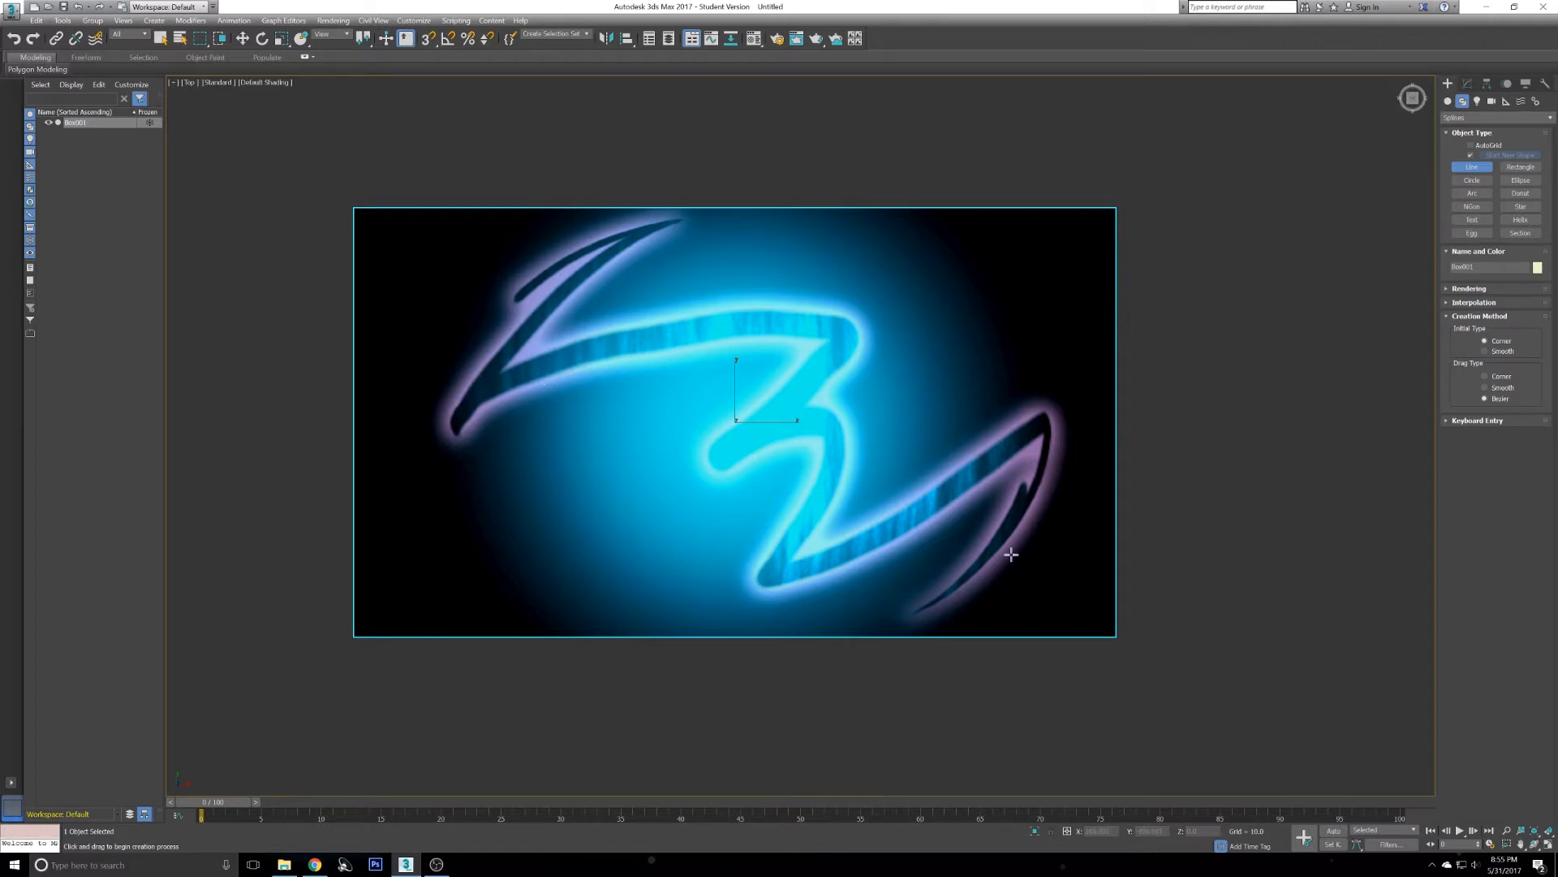
scroll(545, 249, "up", 8)
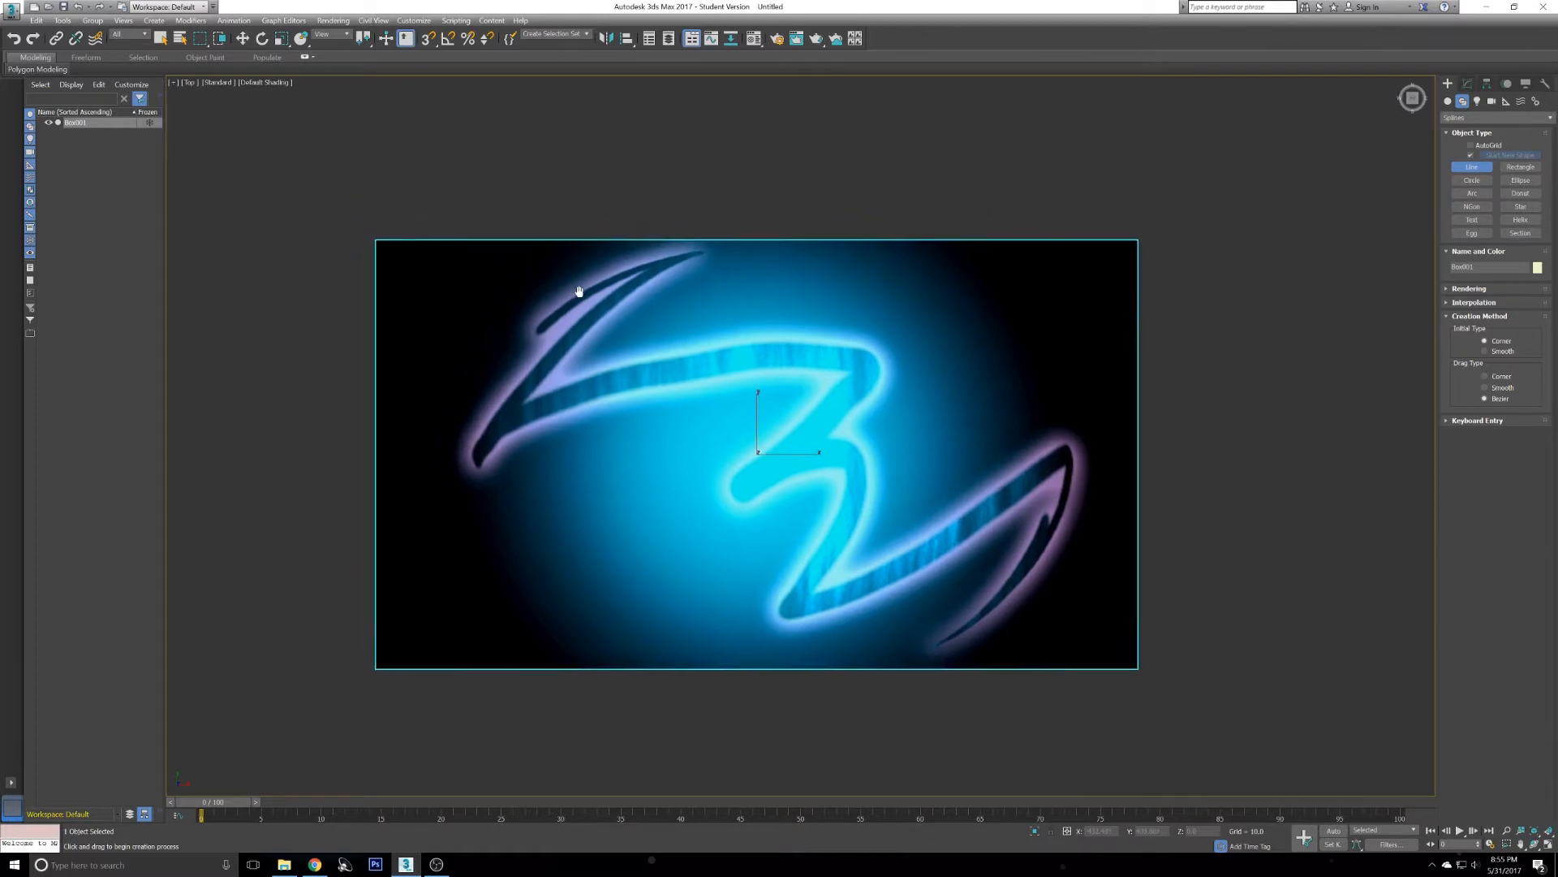
scroll(747, 333, "down", 8)
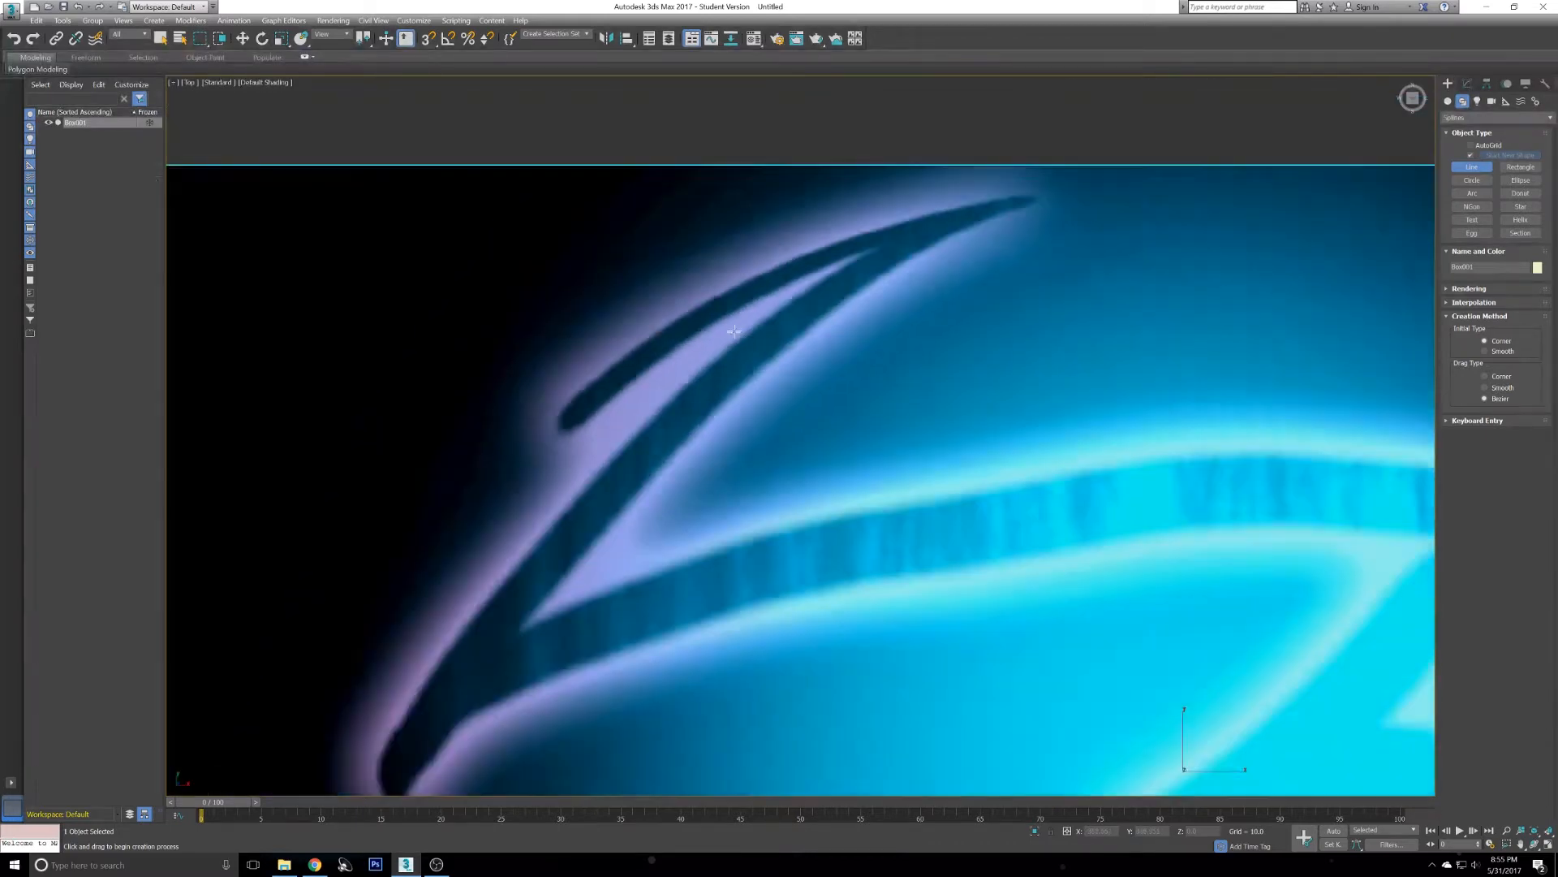
mouse_move(821, 463)
middle_mouse_down()
mouse_move(606, 292)
mouse_move(643, 291)
middle_mouse_up()
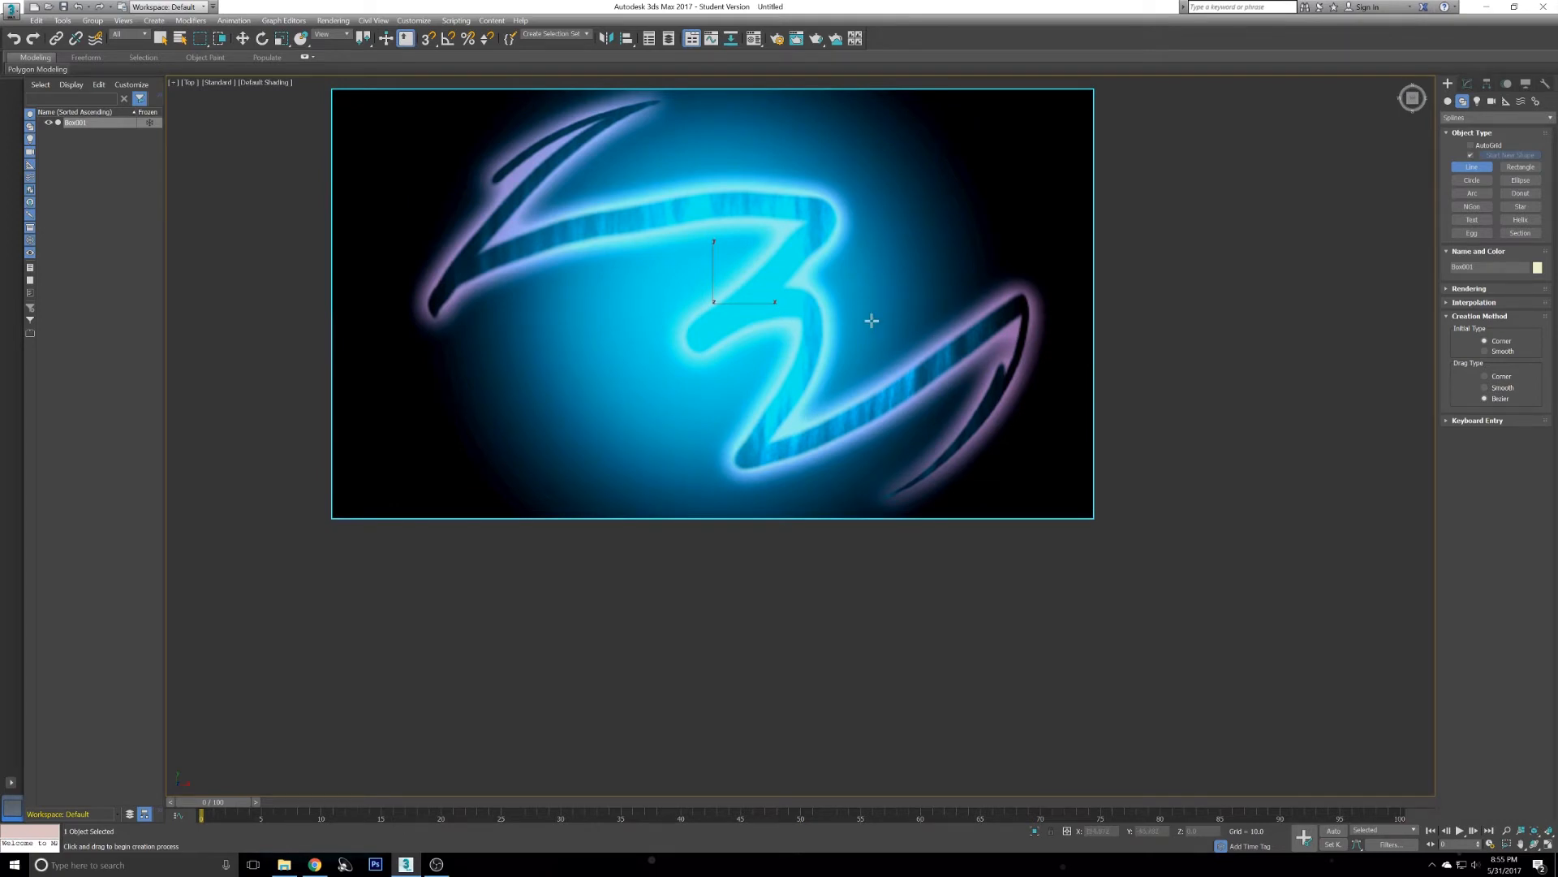
middle_click_drag(698, 201, 842, 327)
scroll(763, 372, "up", 3)
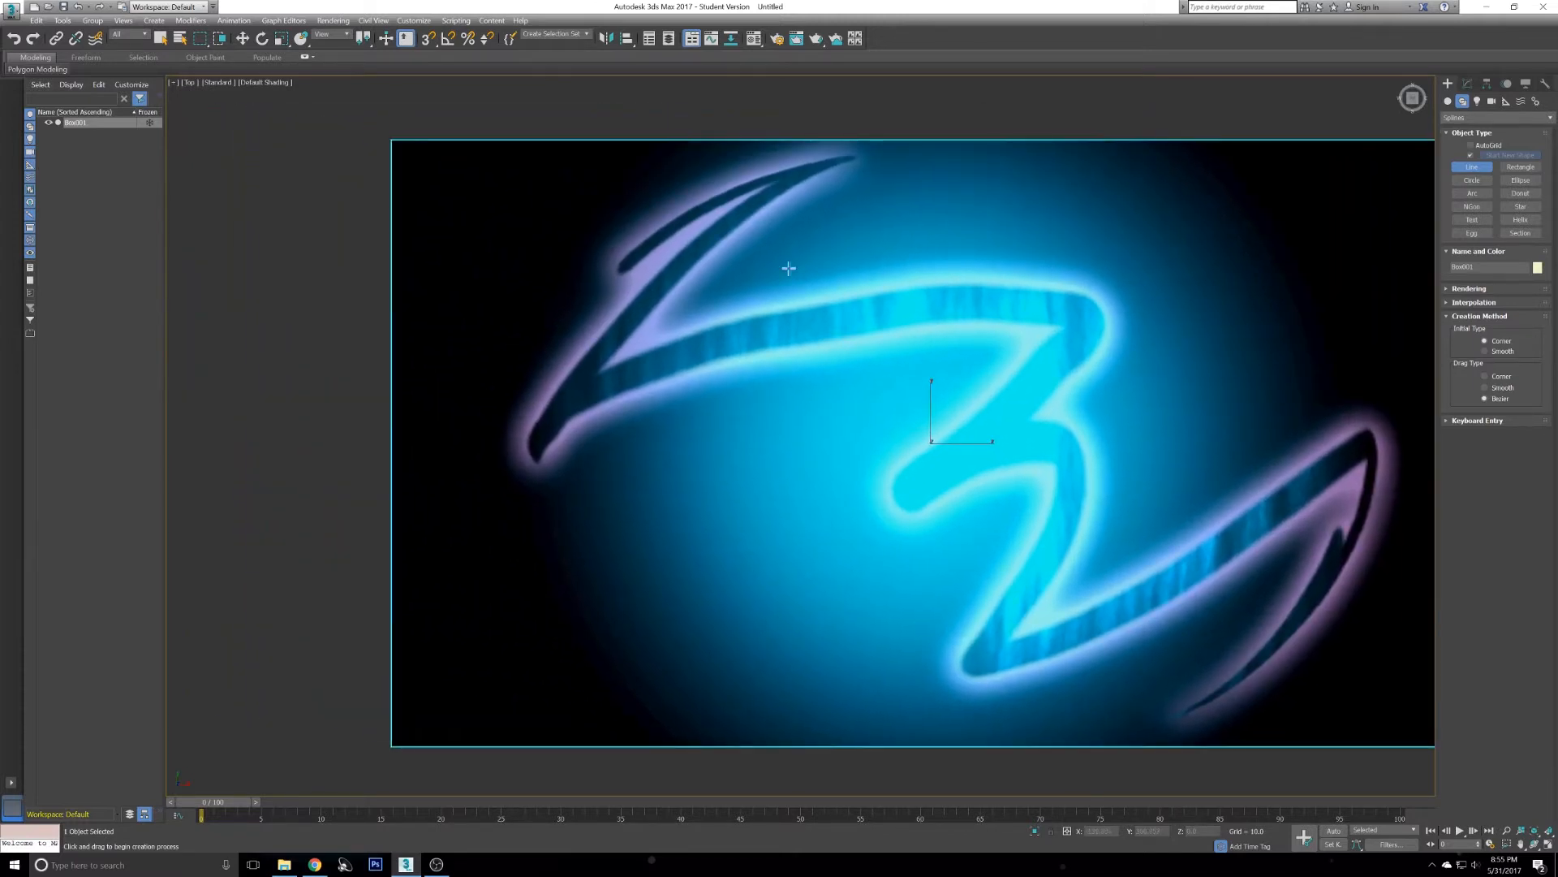
middle_click_drag(953, 361, 1013, 427)
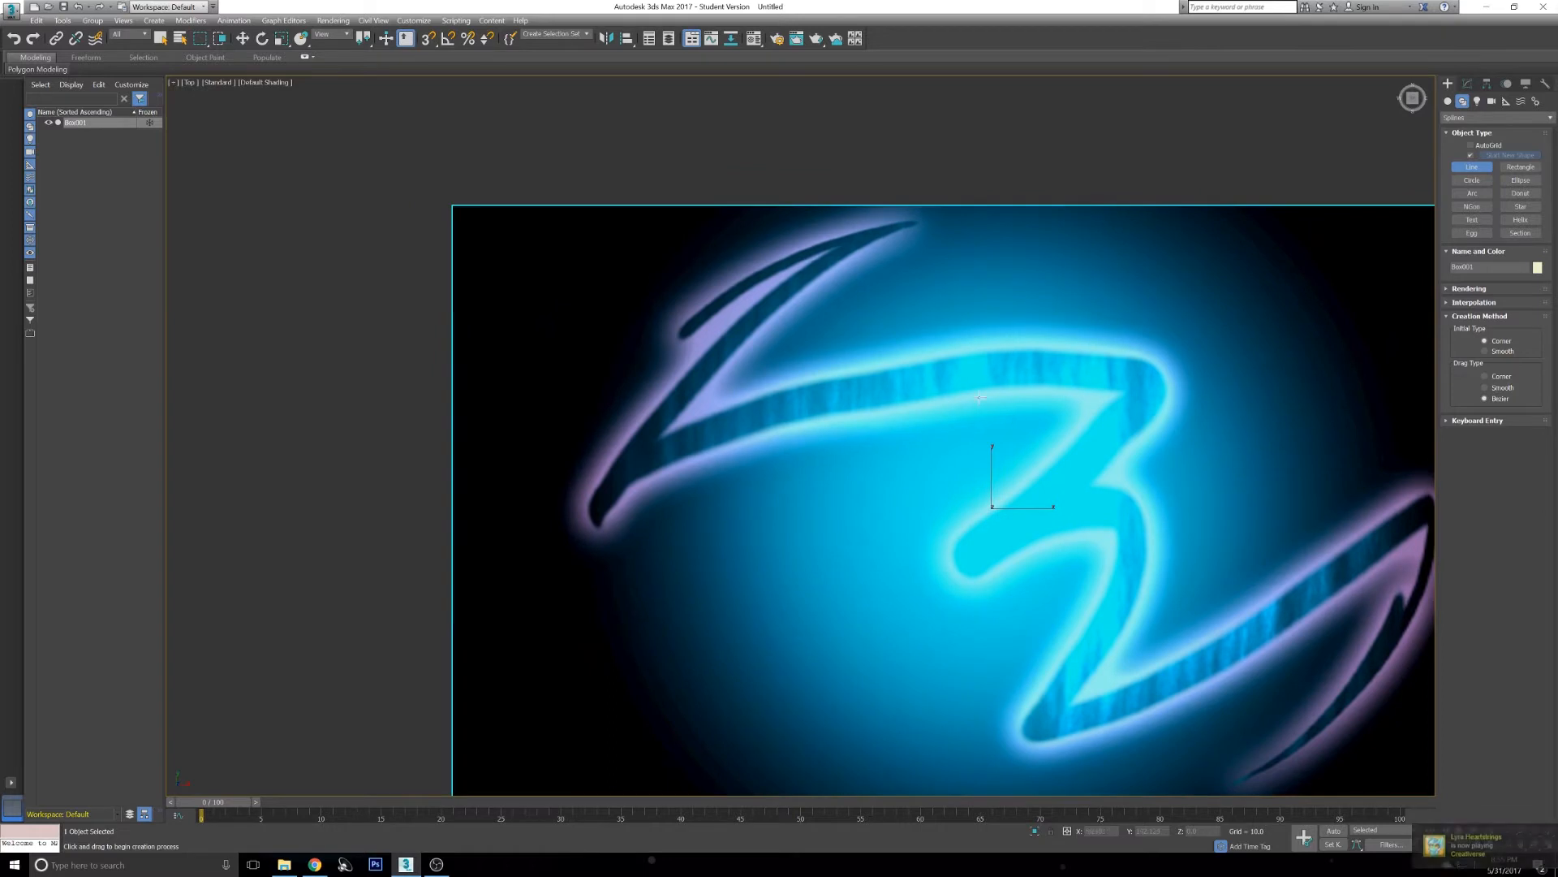
scroll(586, 513, "up", 2)
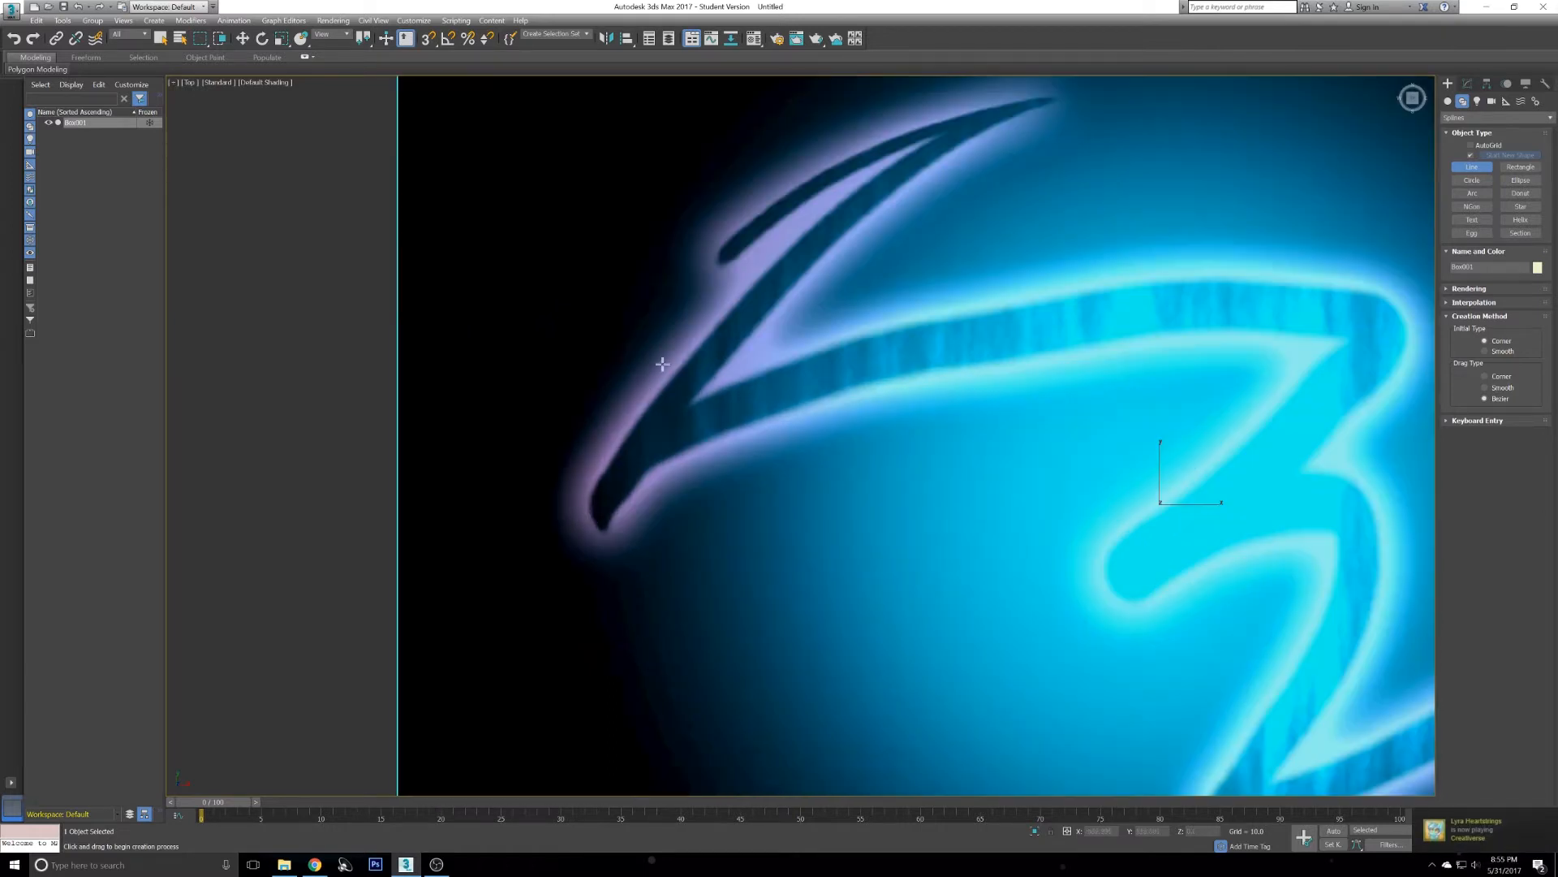
scroll(650, 406, "up", 2)
scroll(731, 341, "up", 2)
middle_click_drag(731, 340, 706, 367)
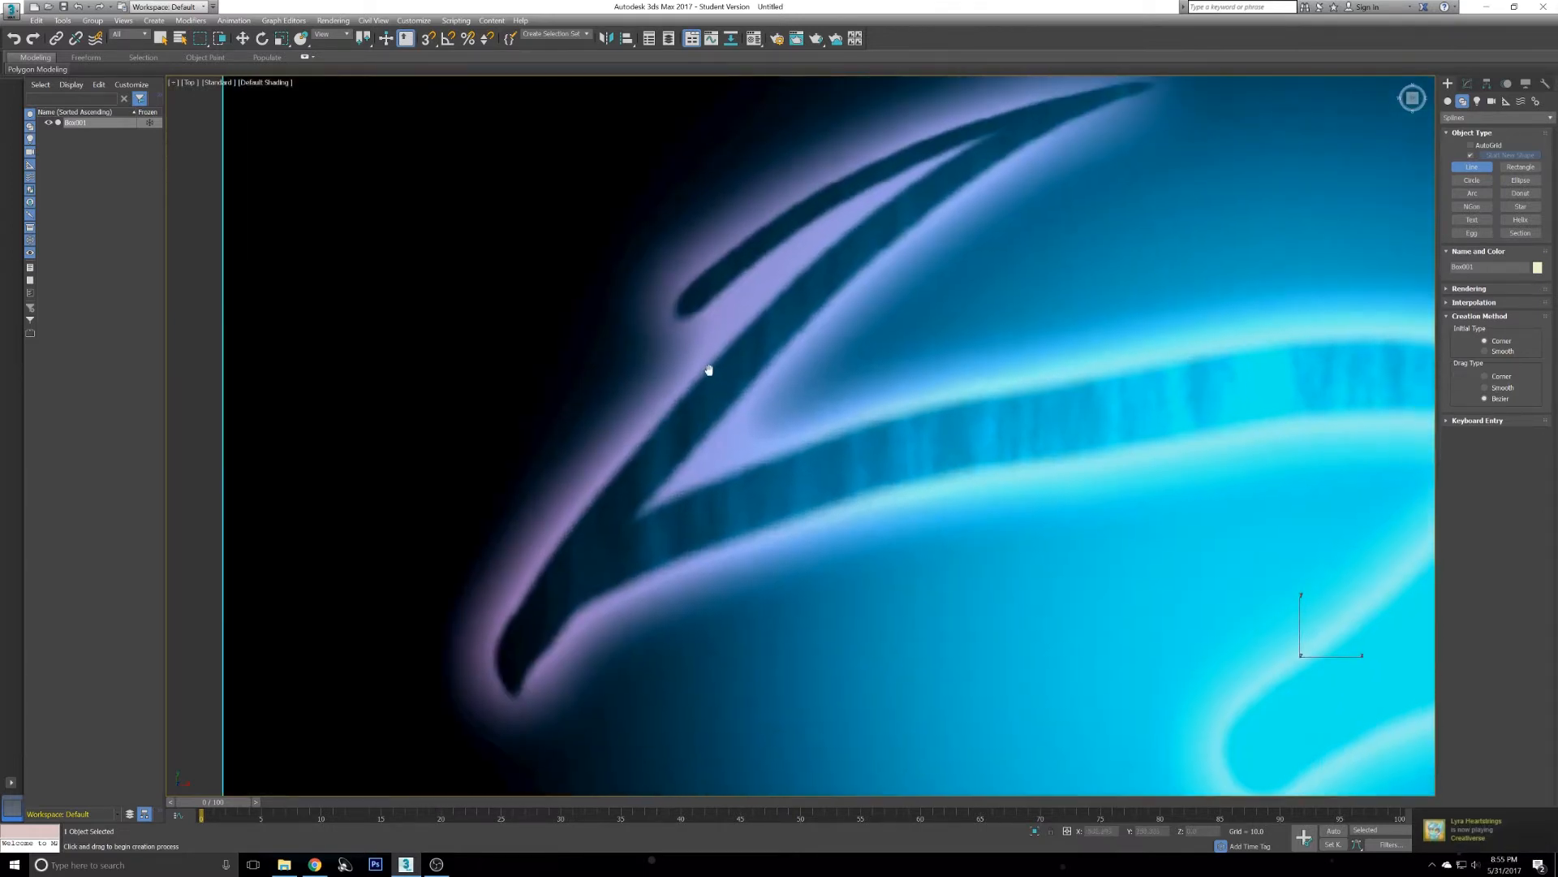
left_click(635, 452)
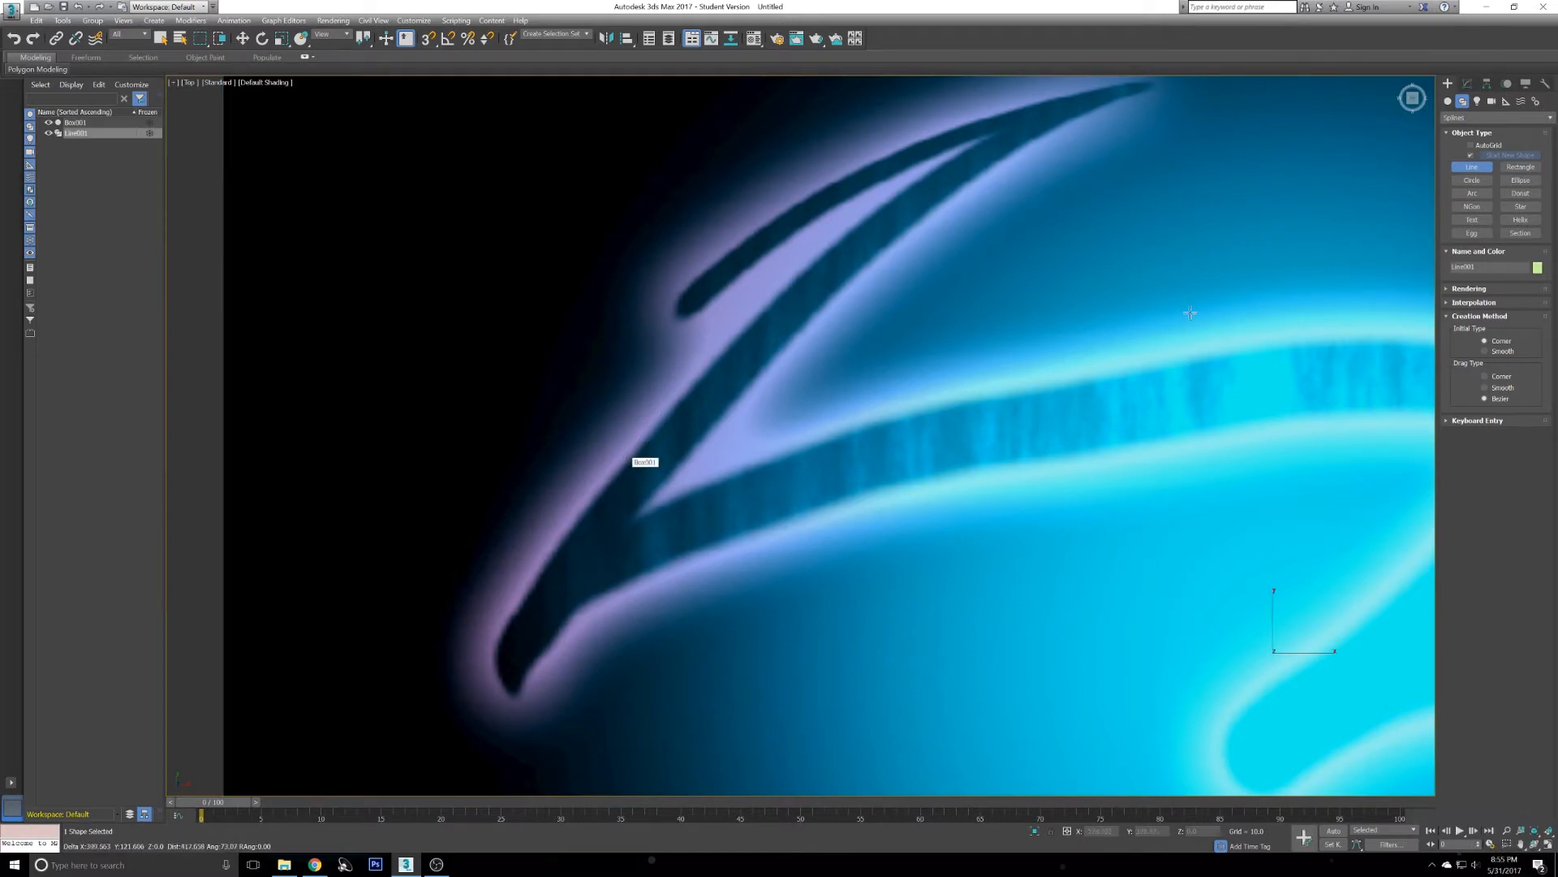
left_click(635, 445)
middle_click_drag(711, 387, 696, 386)
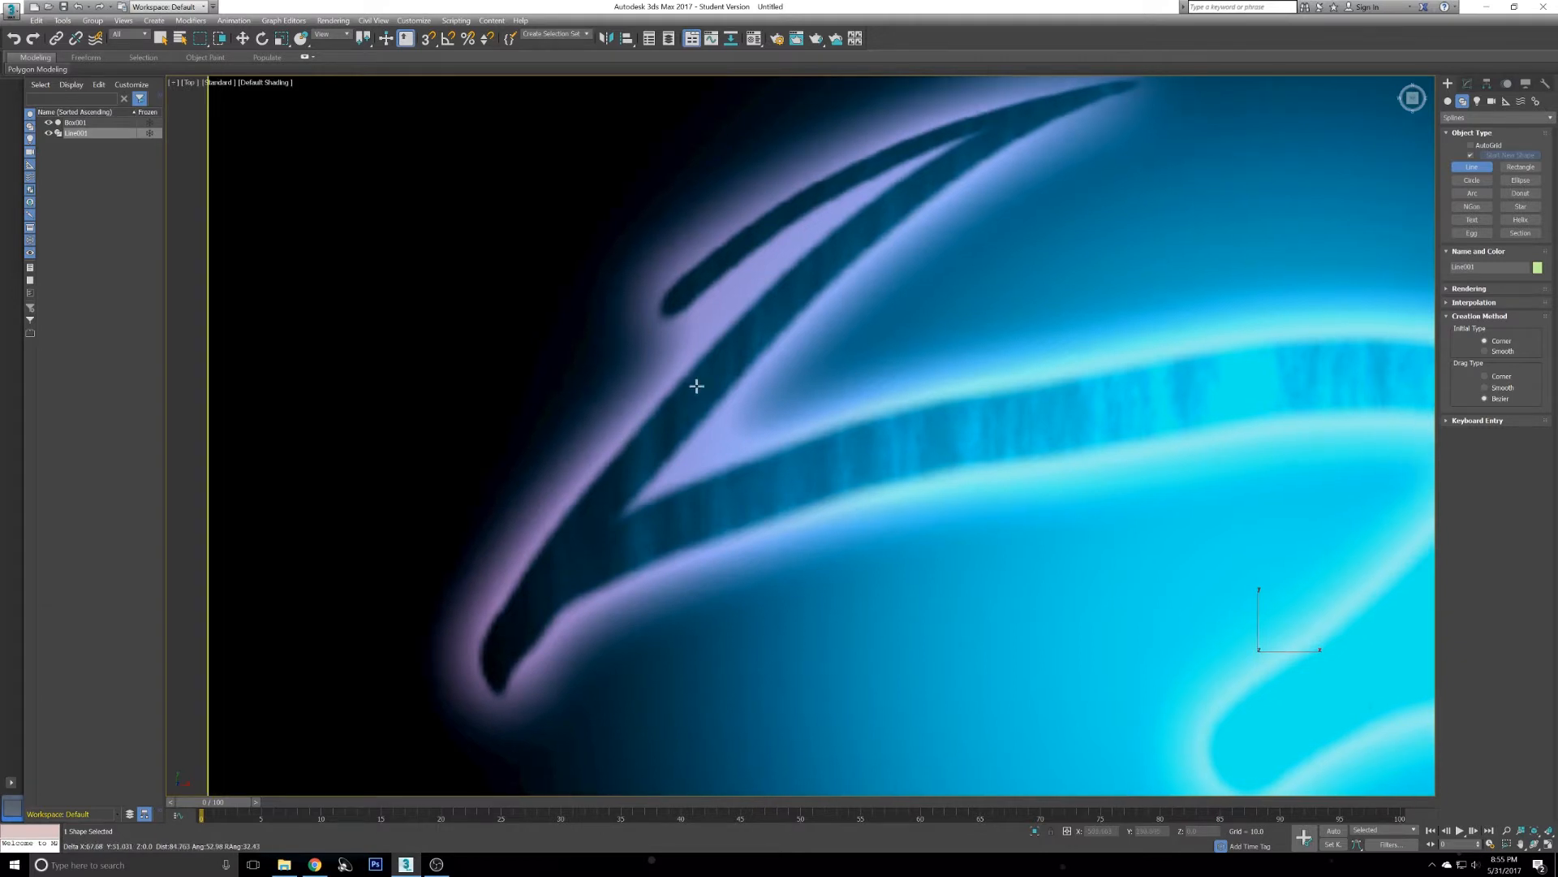
middle_click_drag(514, 226, 495, 222)
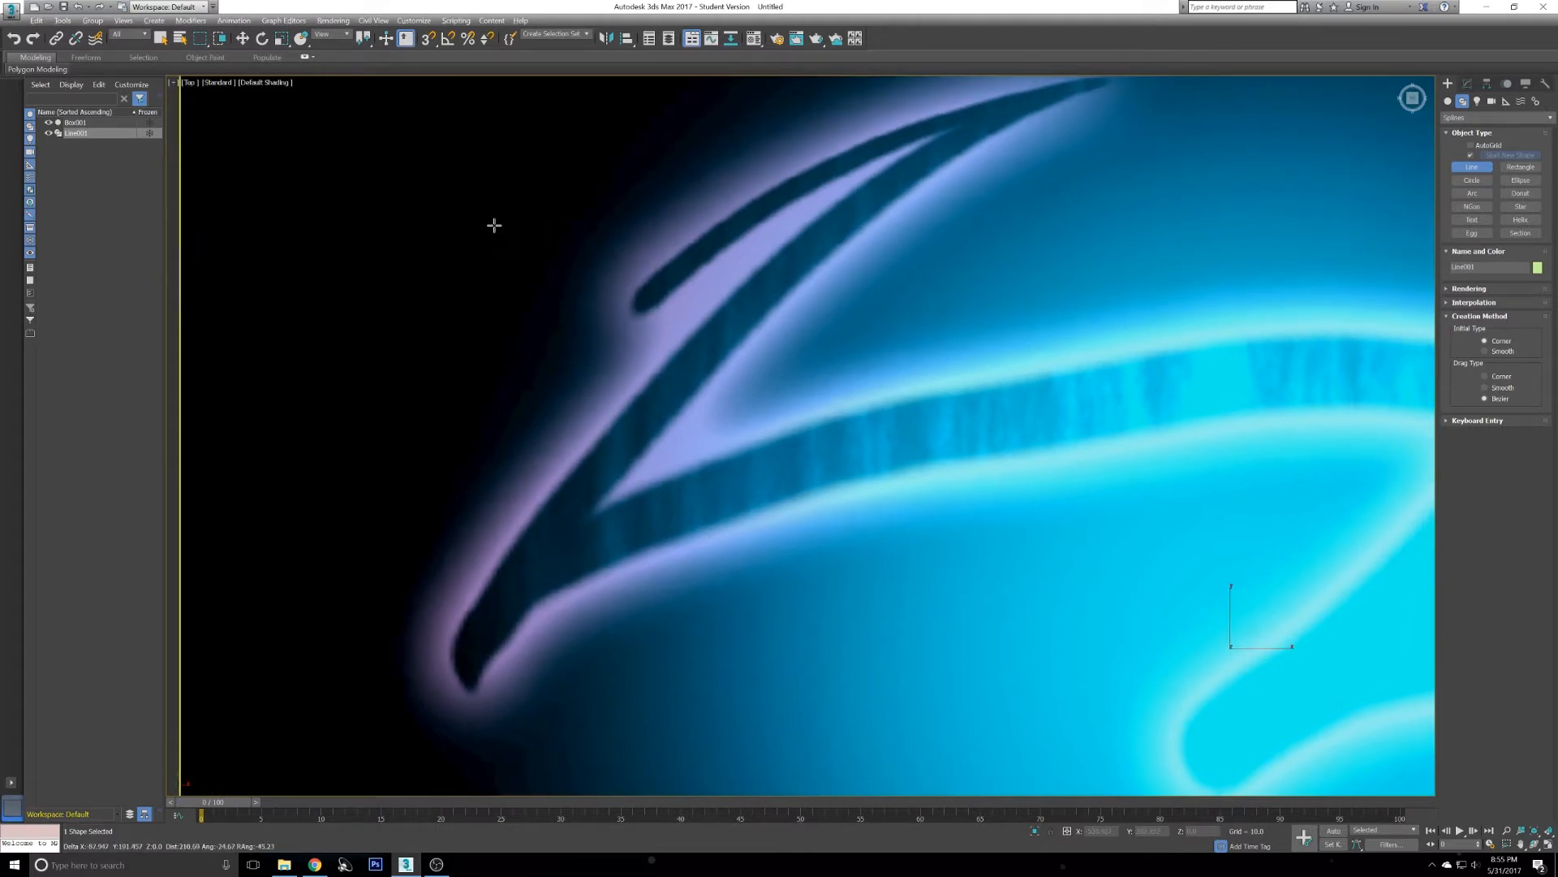
right_click(564, 296)
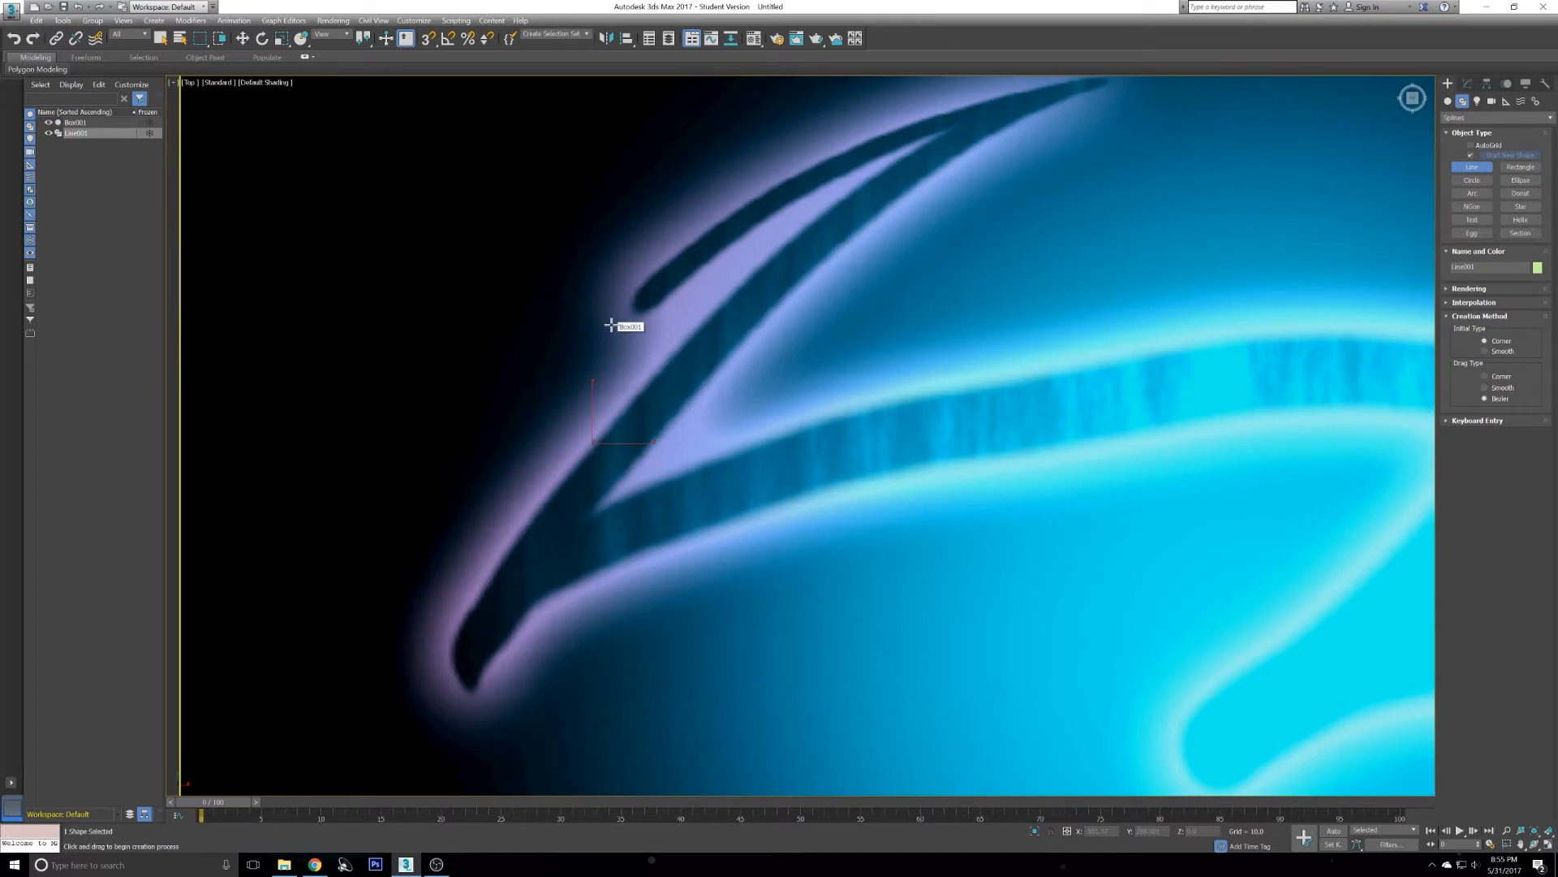
- Delete the drawn line and return to the four-viewport layout
key("Delete")
key("alt+w")
right_click(875, 498)
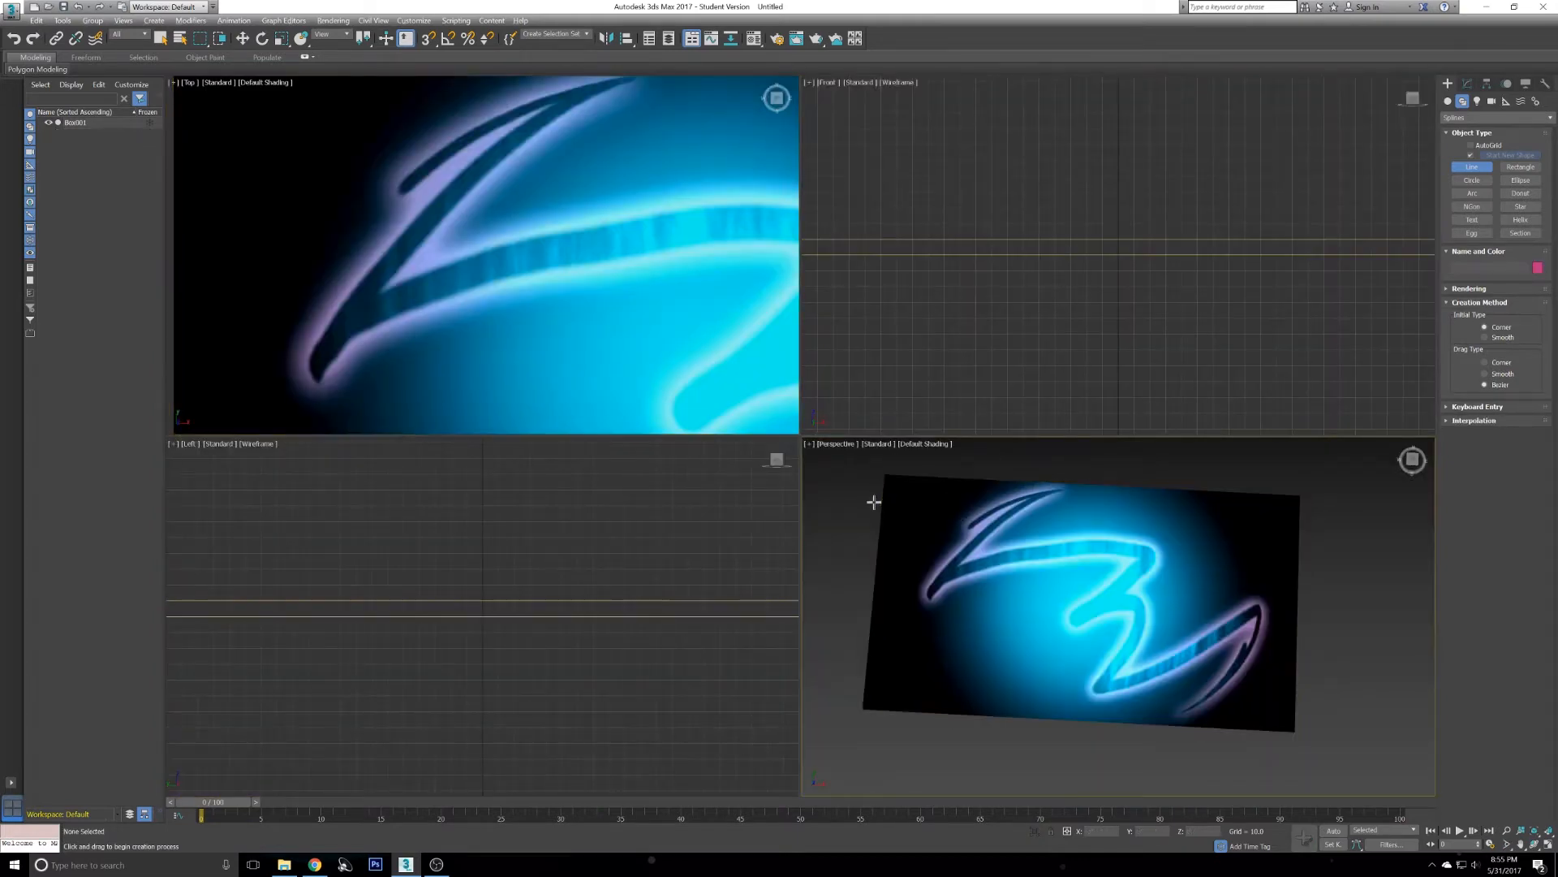
- Maximize the Top viewport, start the Line spline tool and set the new object's color to red
key("alt+w")
right_click(860, 502)
left_click(770, 460)
middle_click_drag(769, 461, 714, 432, "alt")
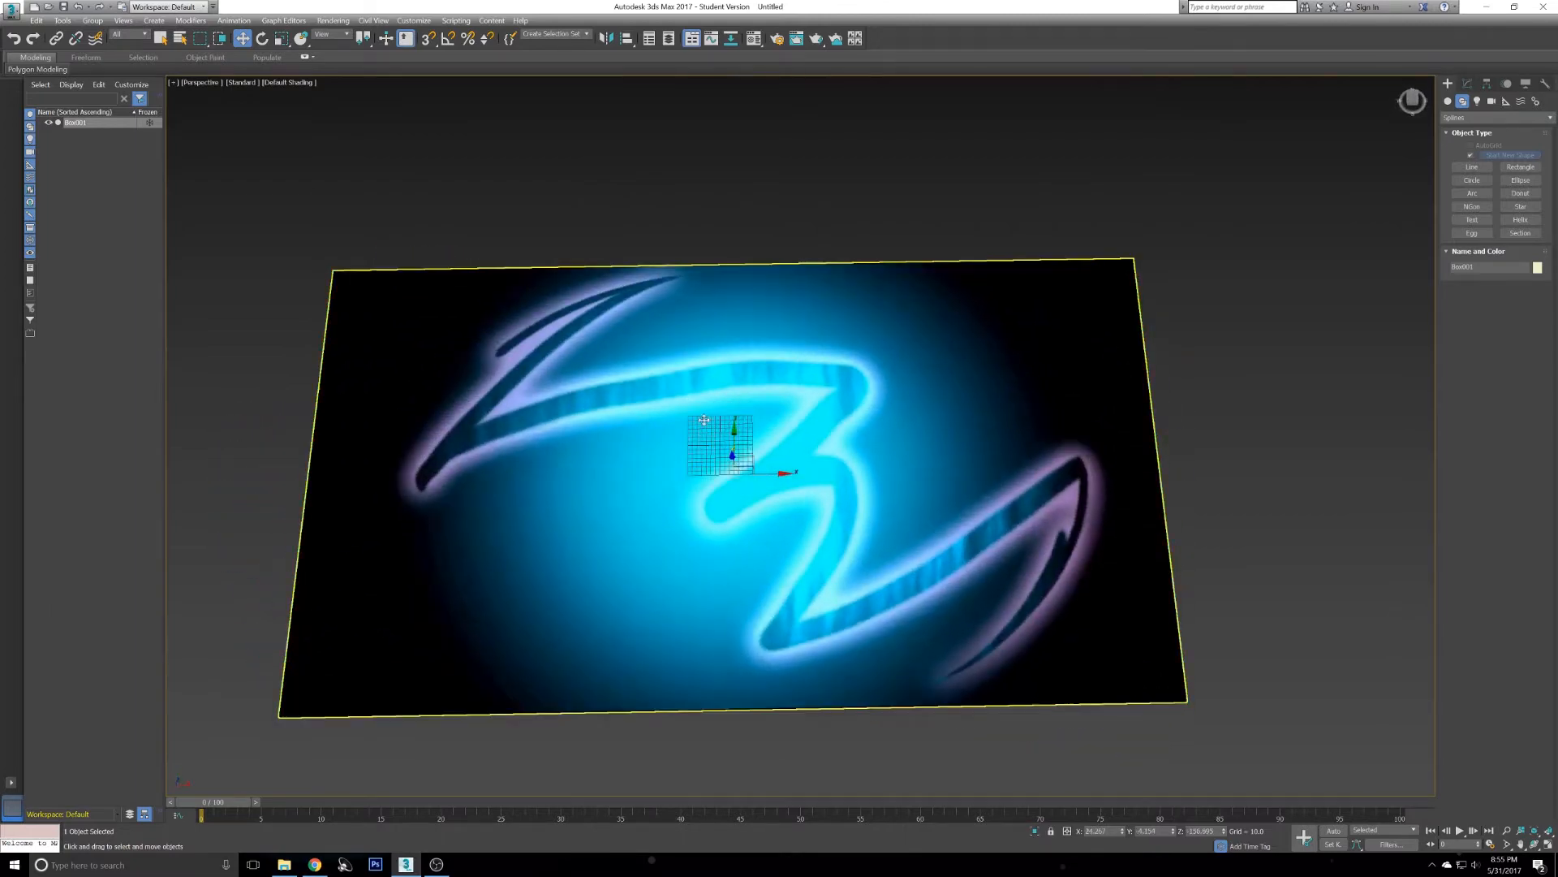
key("alt+w")
right_click(584, 307)
key("alt+w")
scroll(585, 307, "down", 4)
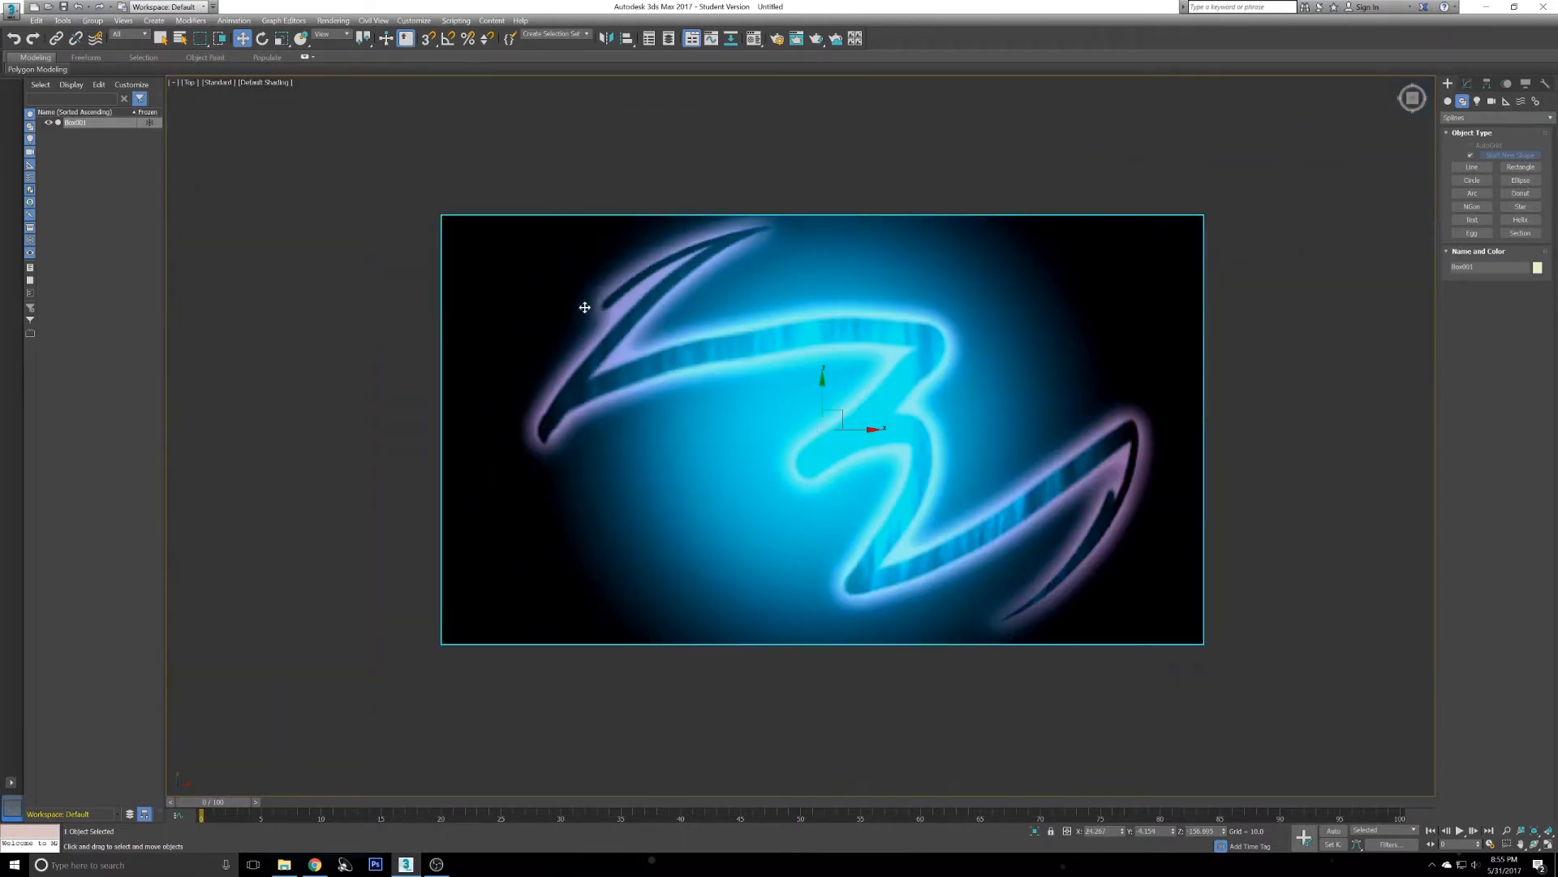
scroll(641, 289, "up", 3)
scroll(528, 280, "down", 3)
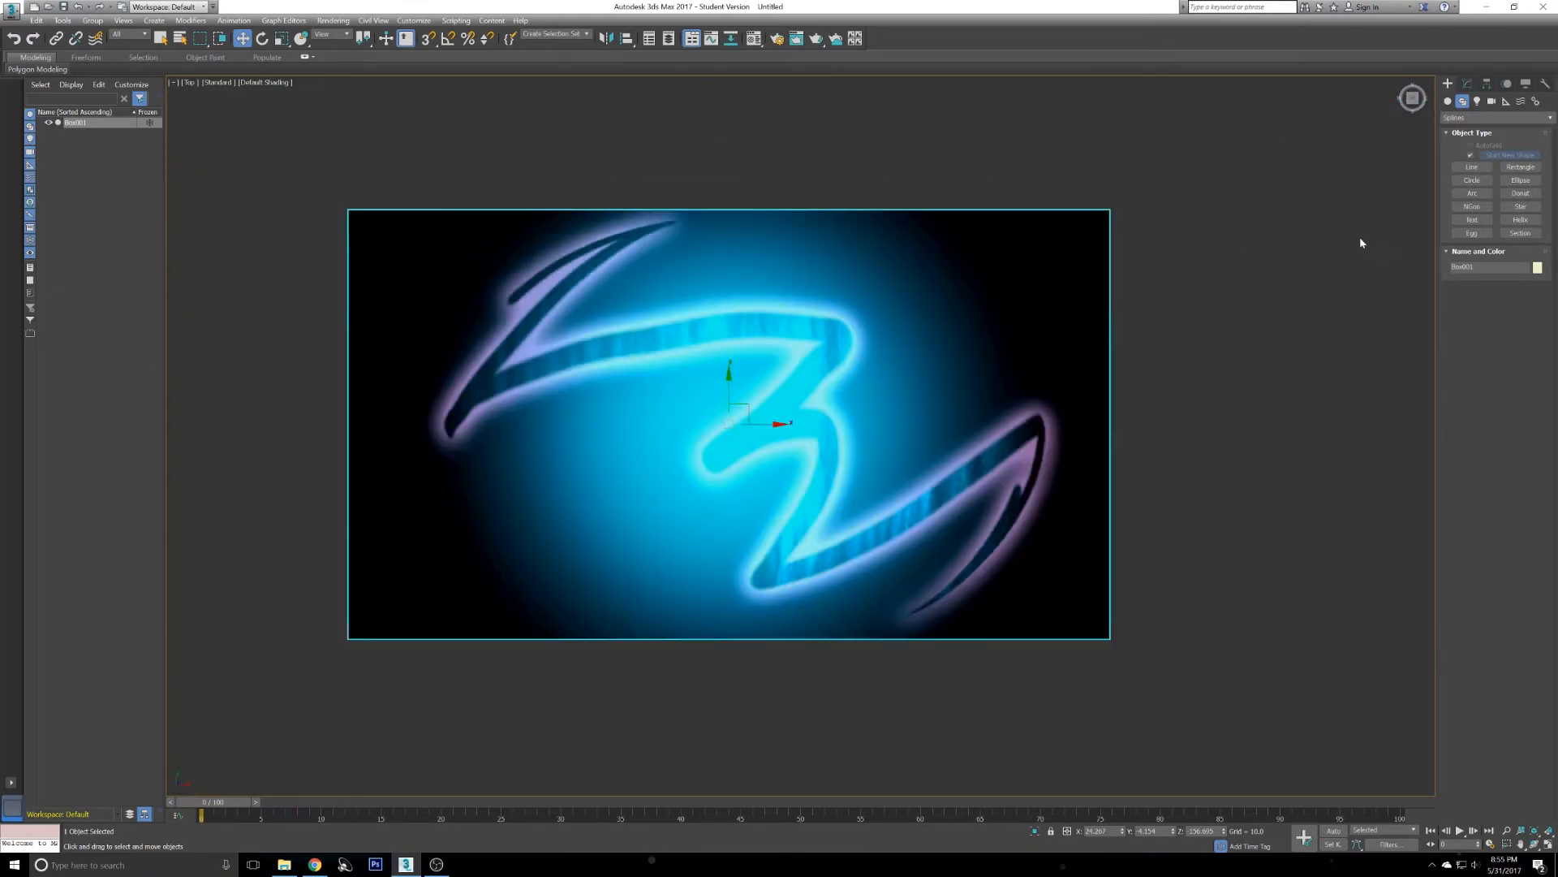
left_click(1462, 170)
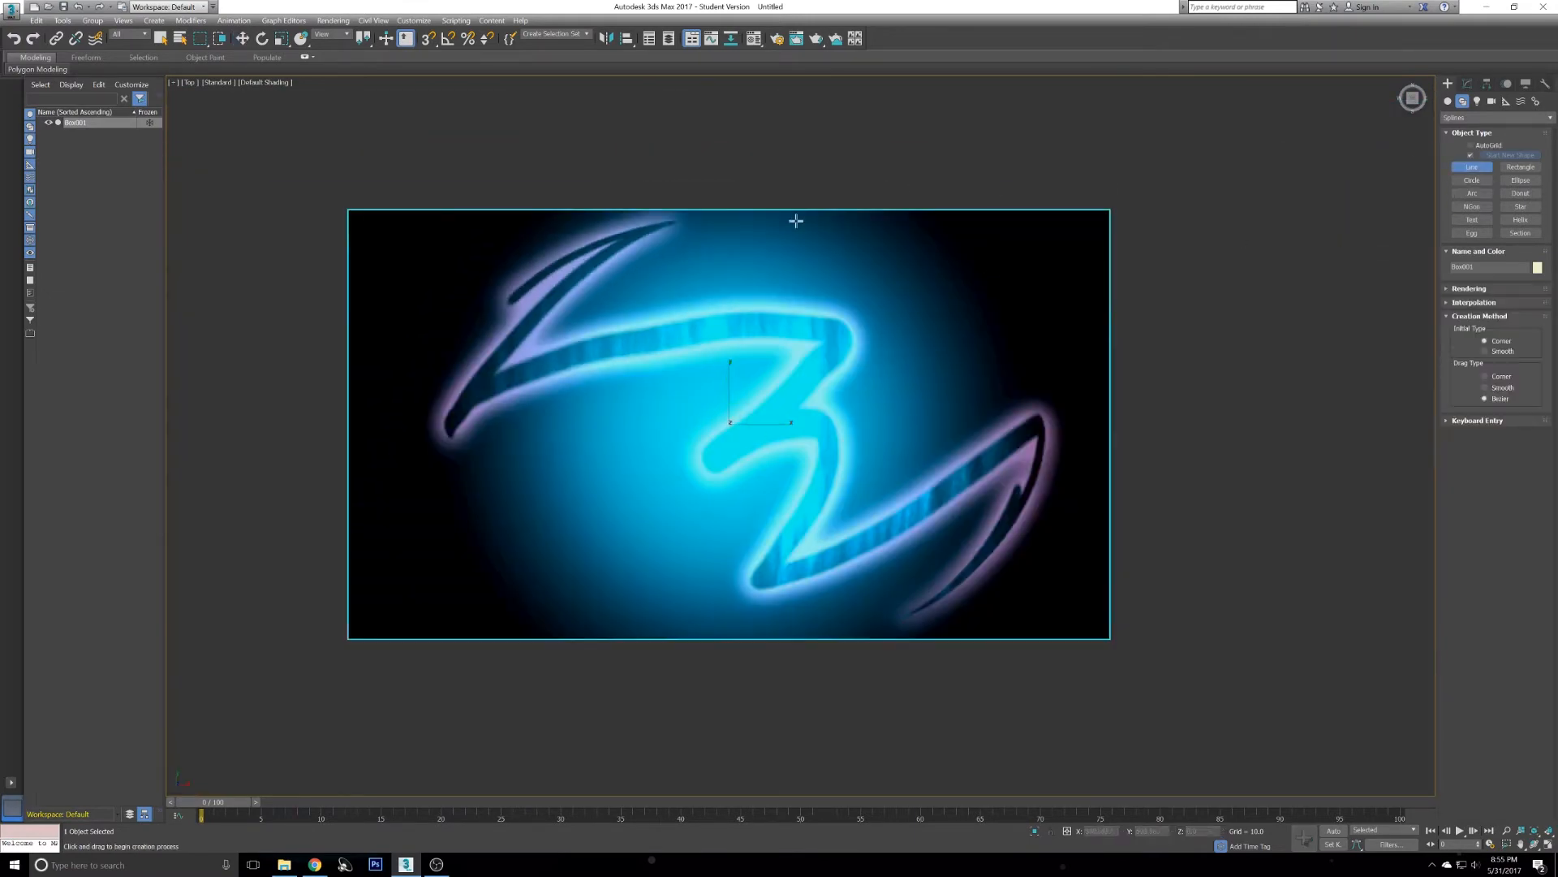
middle_click_drag(779, 236, 818, 254)
scroll(665, 300, "up", 5)
middle_click_drag(485, 354, 660, 339)
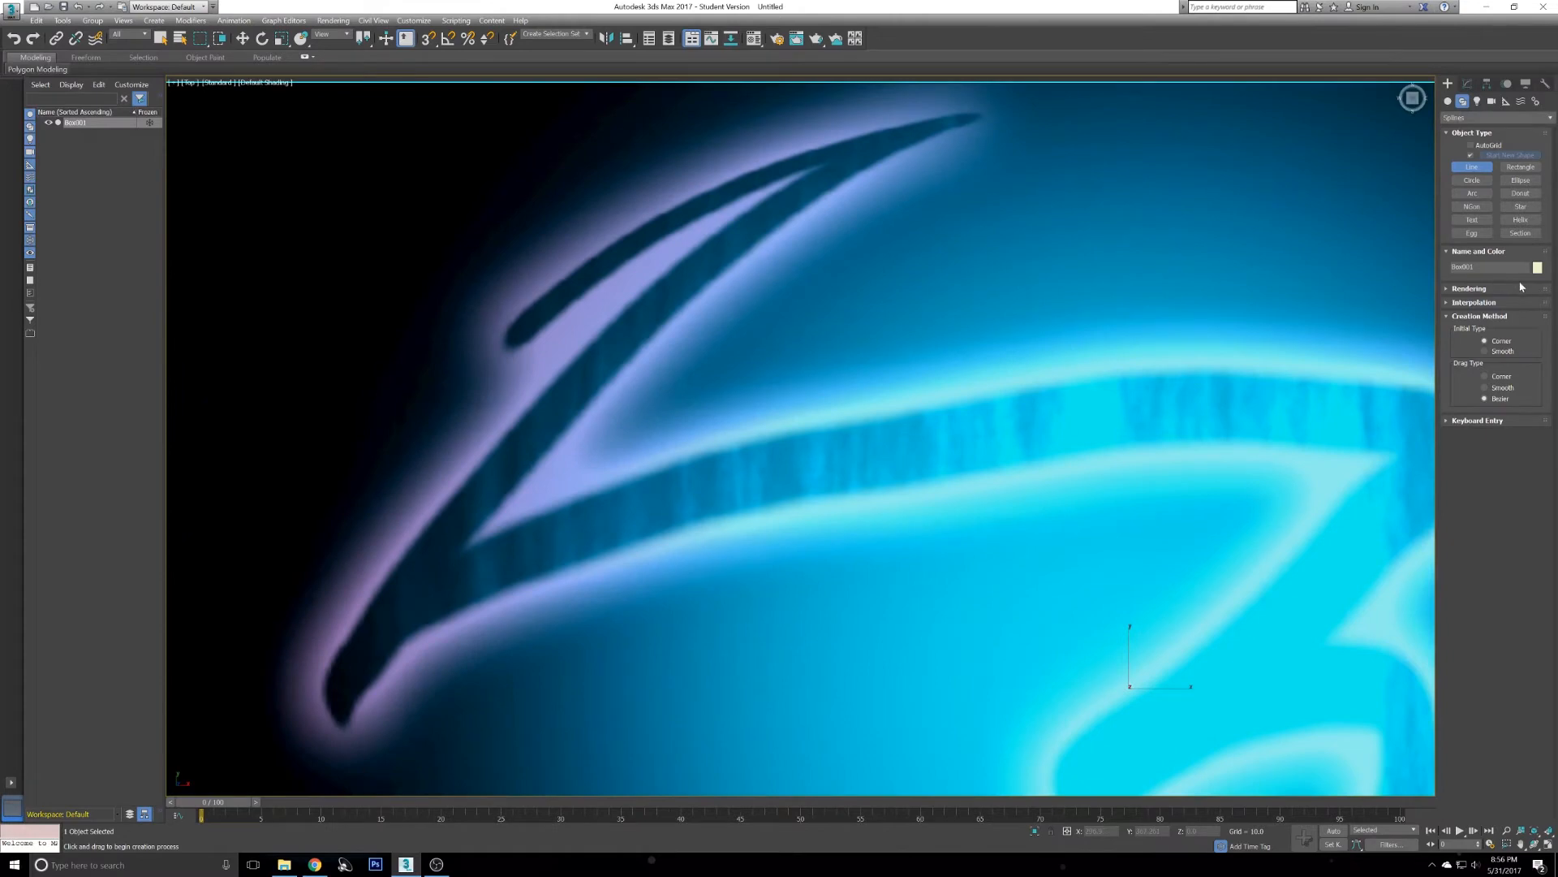
left_click(1538, 268)
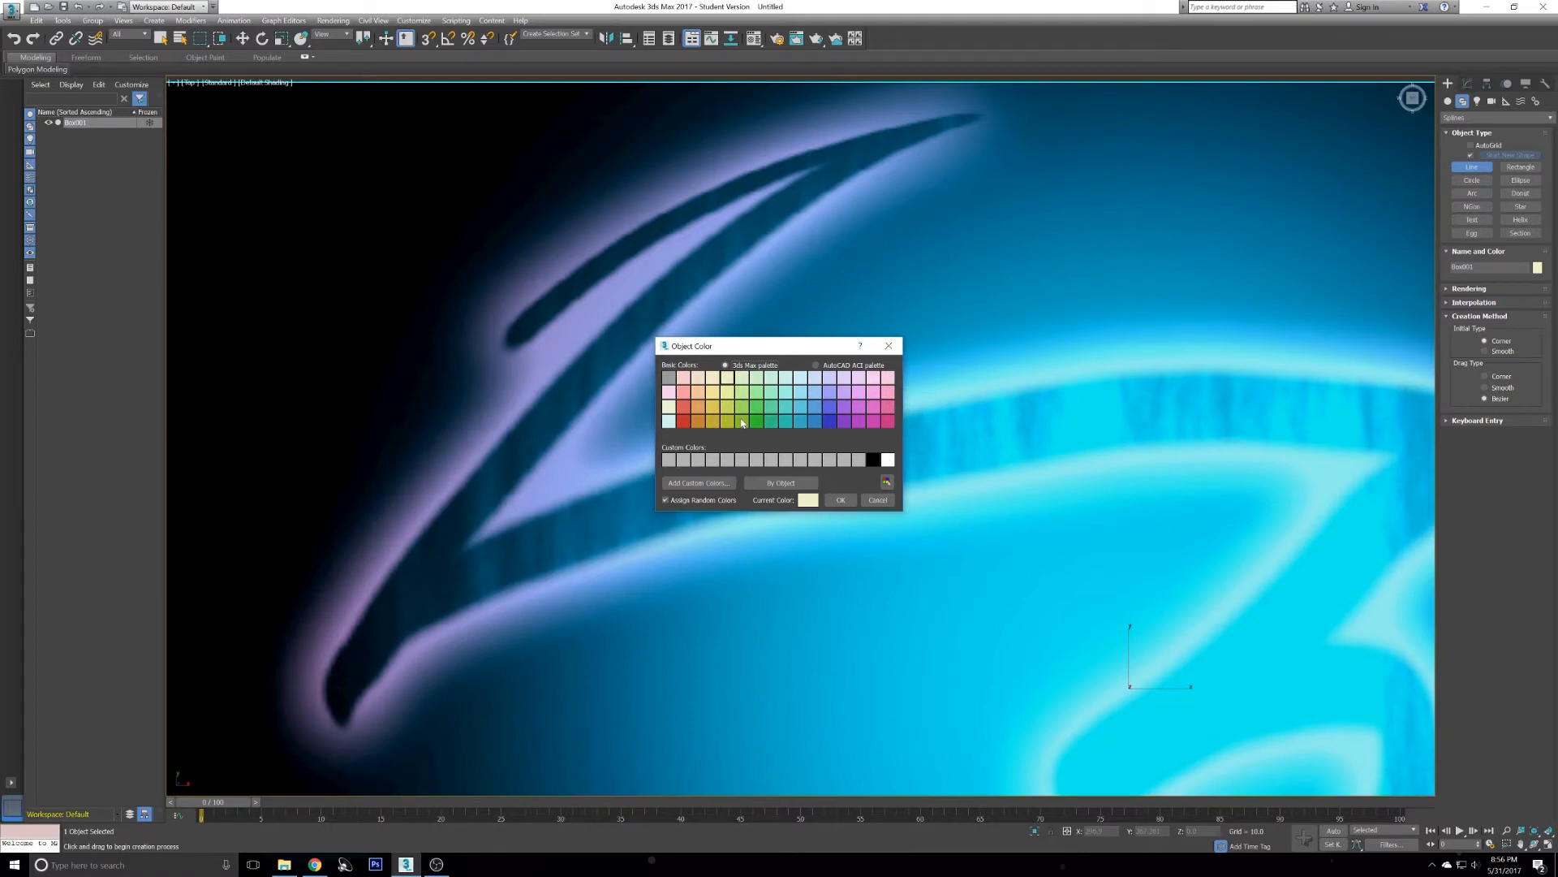
left_click(668, 423)
left_click(683, 421)
left_click(840, 500)
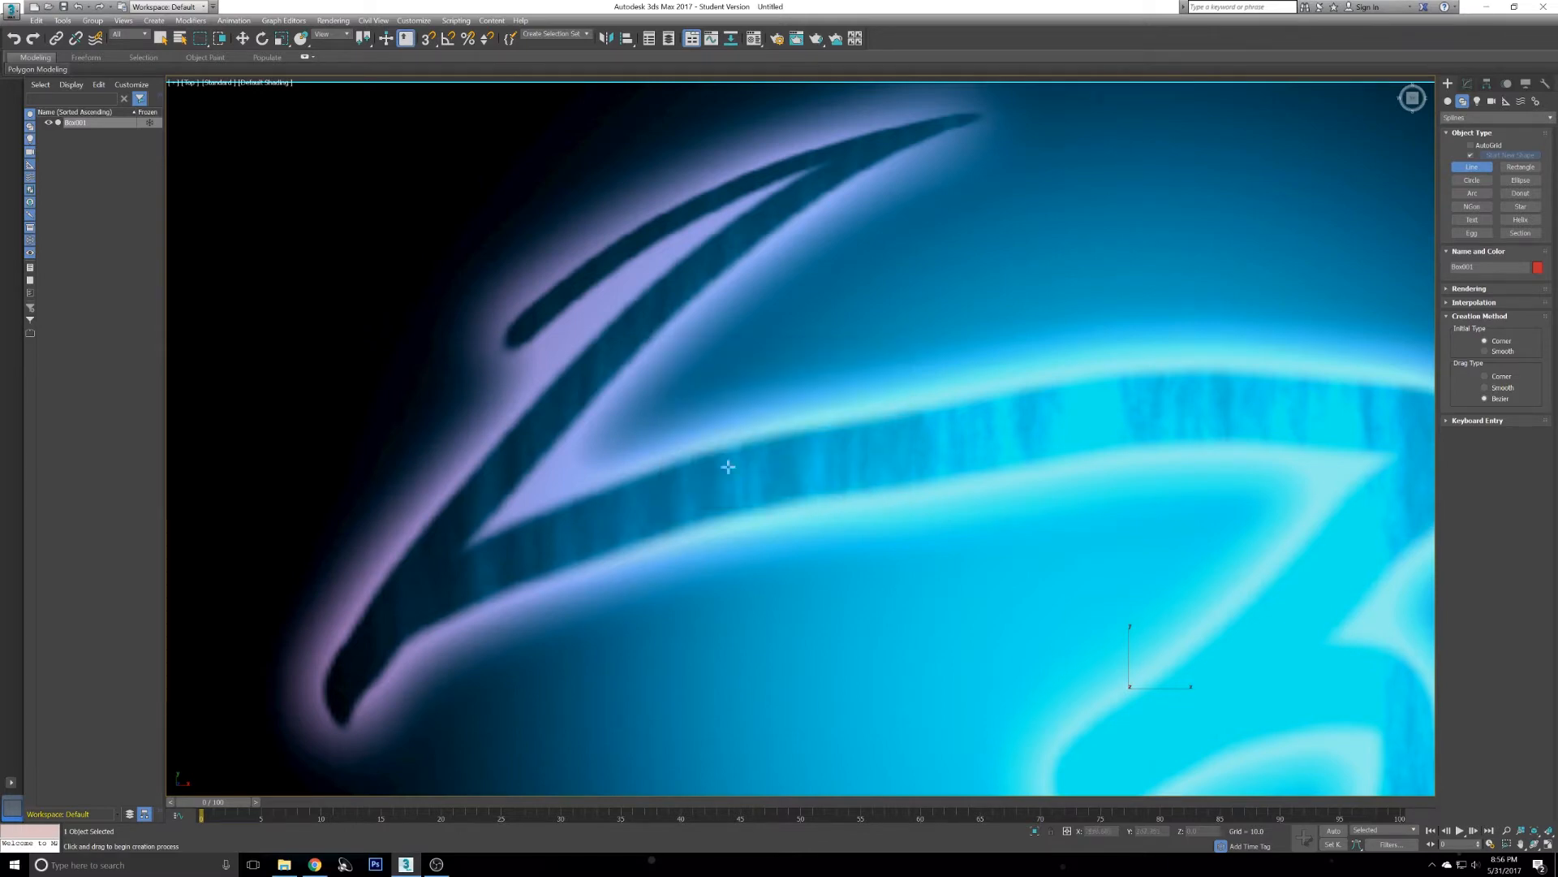
- Begin tracing the outline of the upper-left streak with Line vertices around its pointed tip
left_click(501, 437)
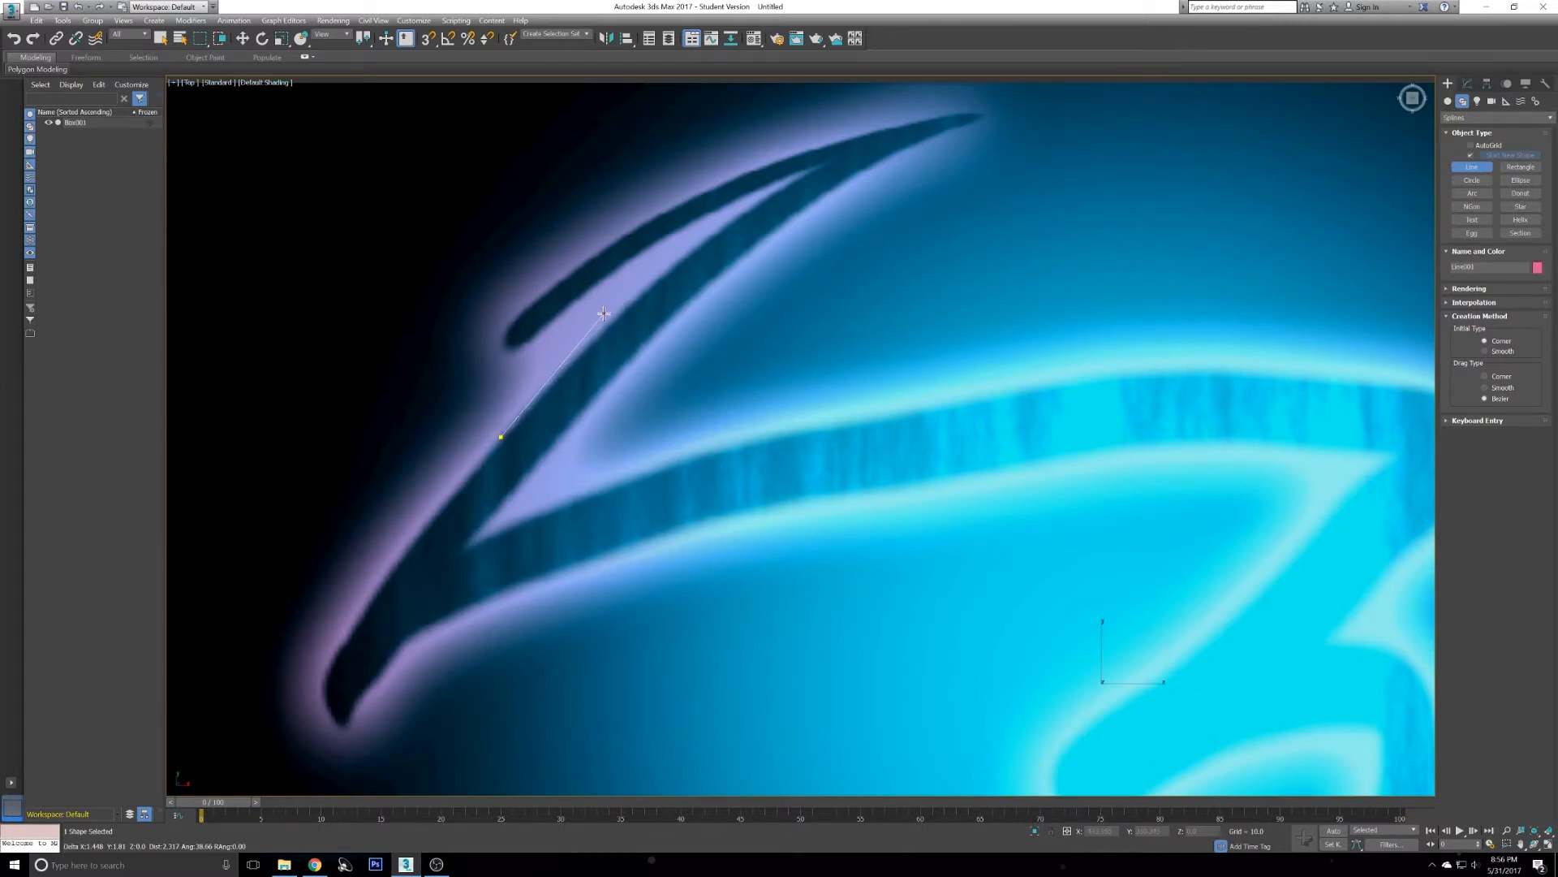
left_click(448, 278)
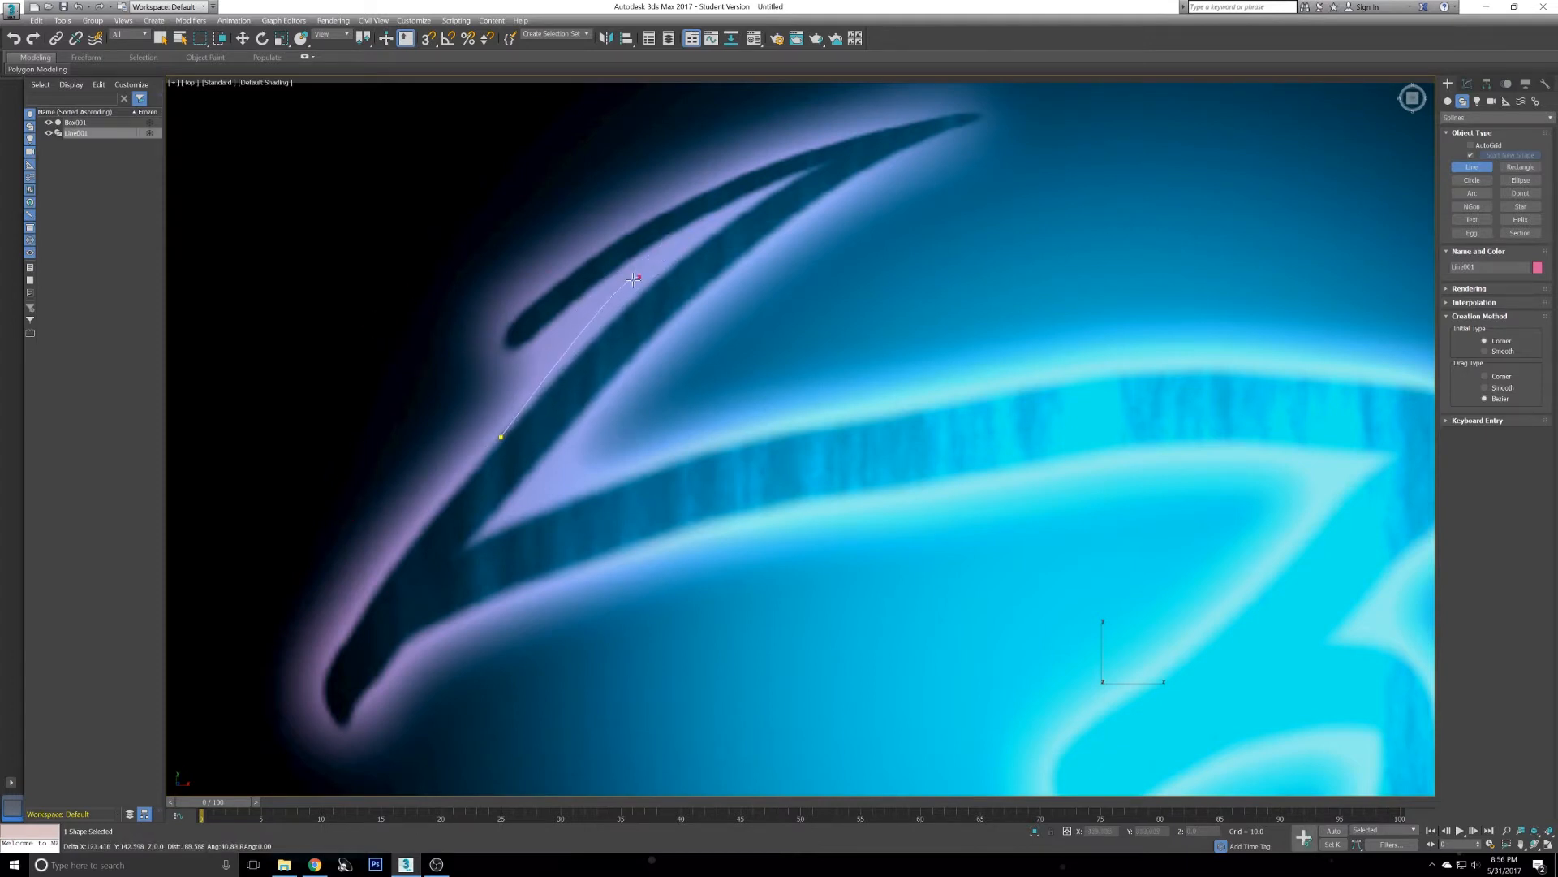
right_click(774, 193)
left_click_drag(811, 169, 842, 146)
mouse_move(842, 147)
left_mouse_down()
mouse_move(848, 128)
mouse_move(939, 134)
mouse_move(1492, 397)
mouse_move(1245, 271)
mouse_move(866, 139)
mouse_move(847, 149)
left_mouse_up()
left_click_drag(846, 148, 819, 166)
left_click_drag(819, 166, 817, 166)
left_click_drag(530, 338, 432, 442)
left_click_drag(510, 323, 510, 321)
left_click_drag(754, 168, 873, 129)
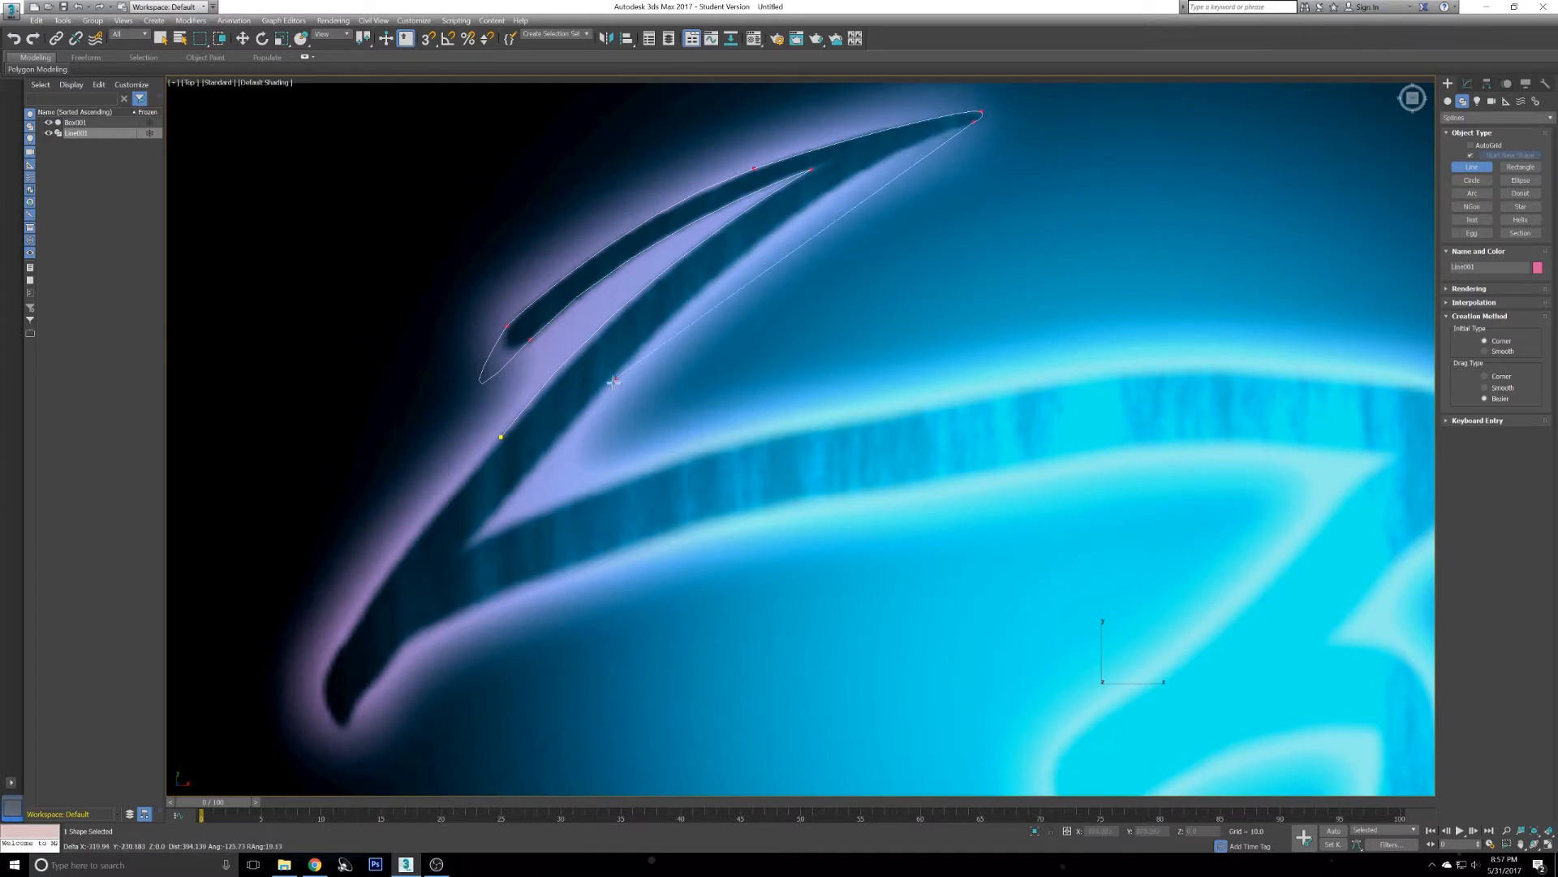
- Continue the outline along the top edge of the 3's upper arc down to its middle notch
left_click(681, 311)
left_click(475, 543)
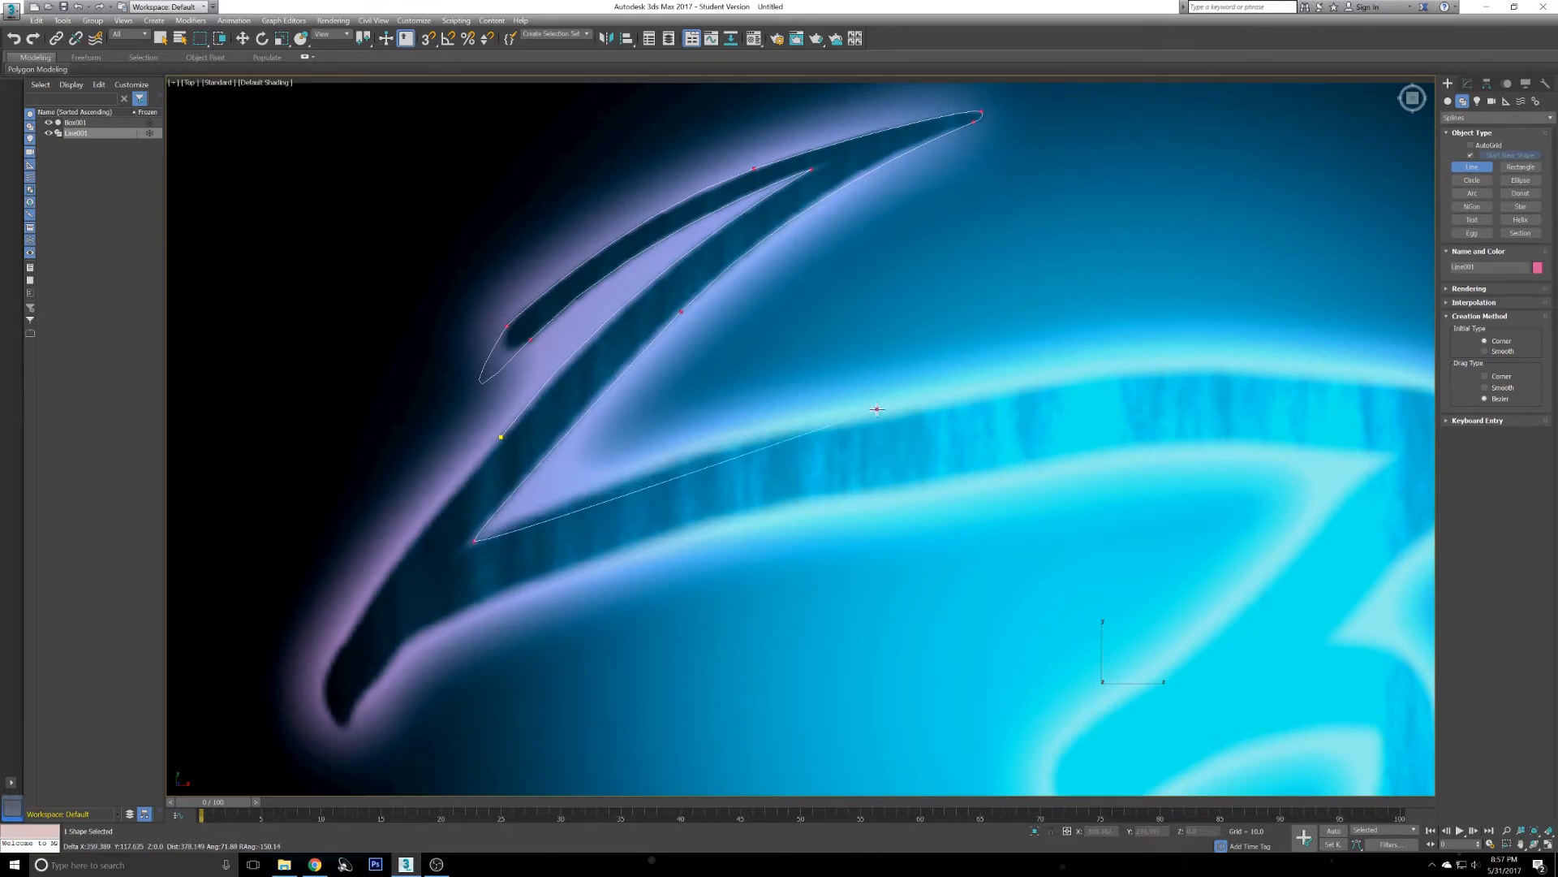
middle_click_drag(896, 392, 811, 340)
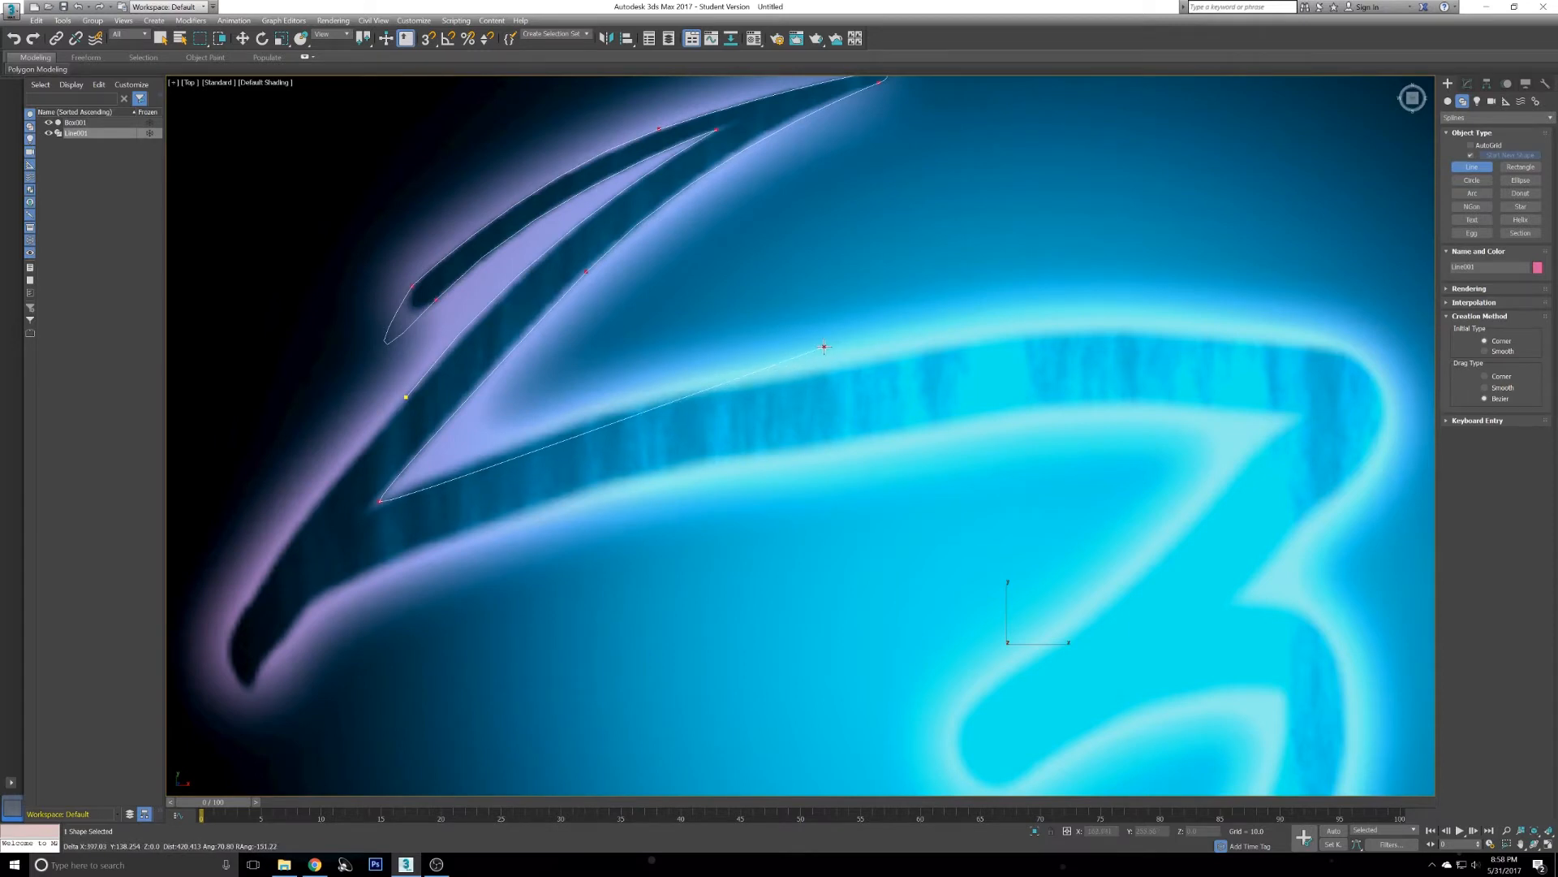
left_click(824, 346)
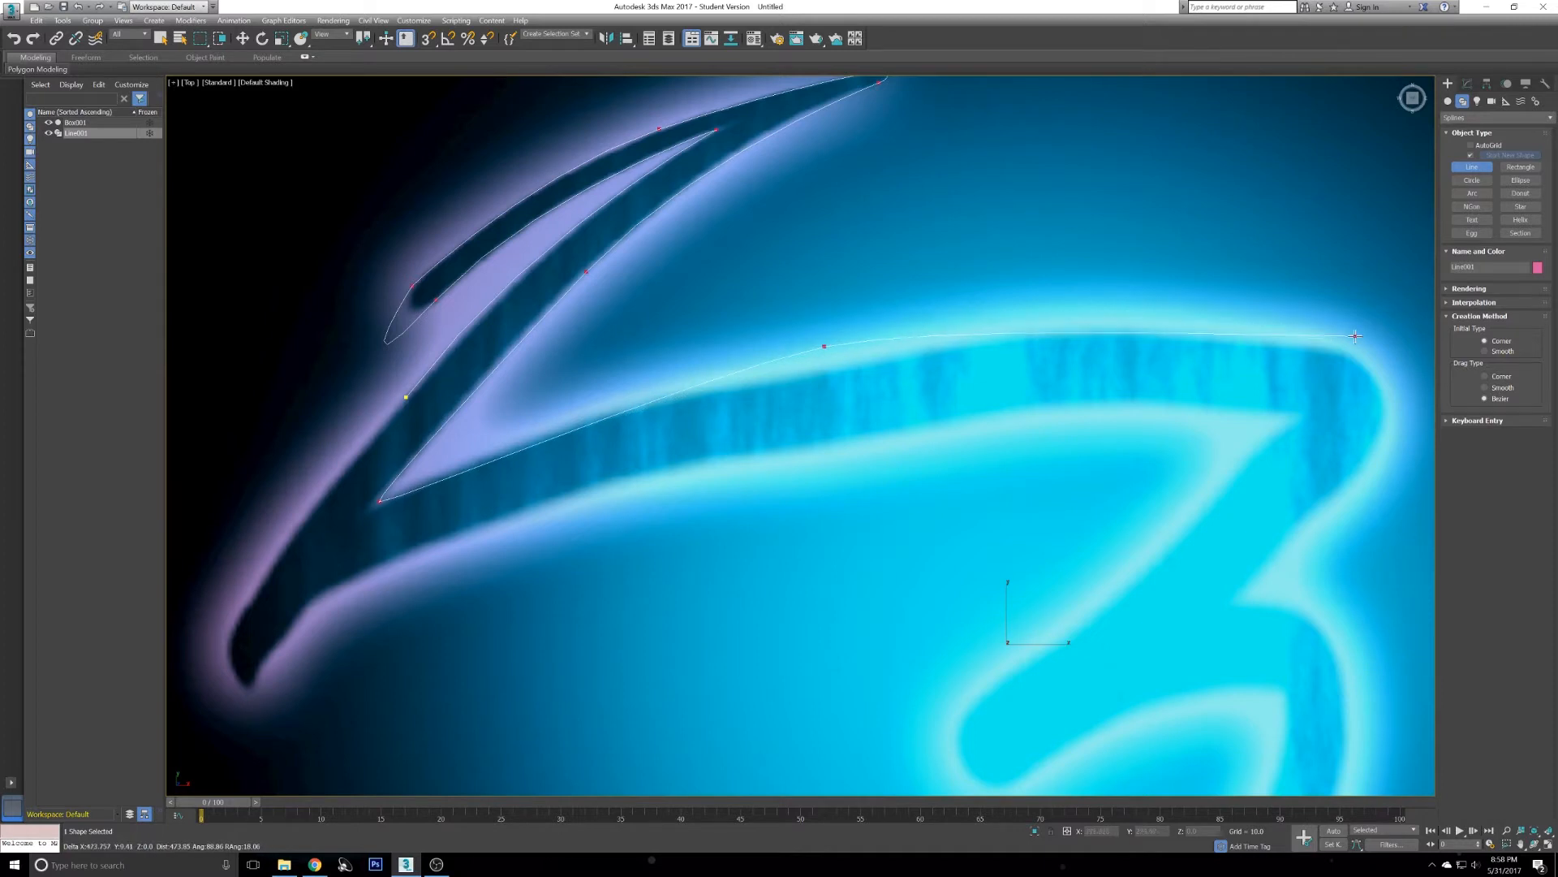
left_click_drag(1349, 345, 1433, 417)
middle_click_drag(1384, 418, 1239, 348)
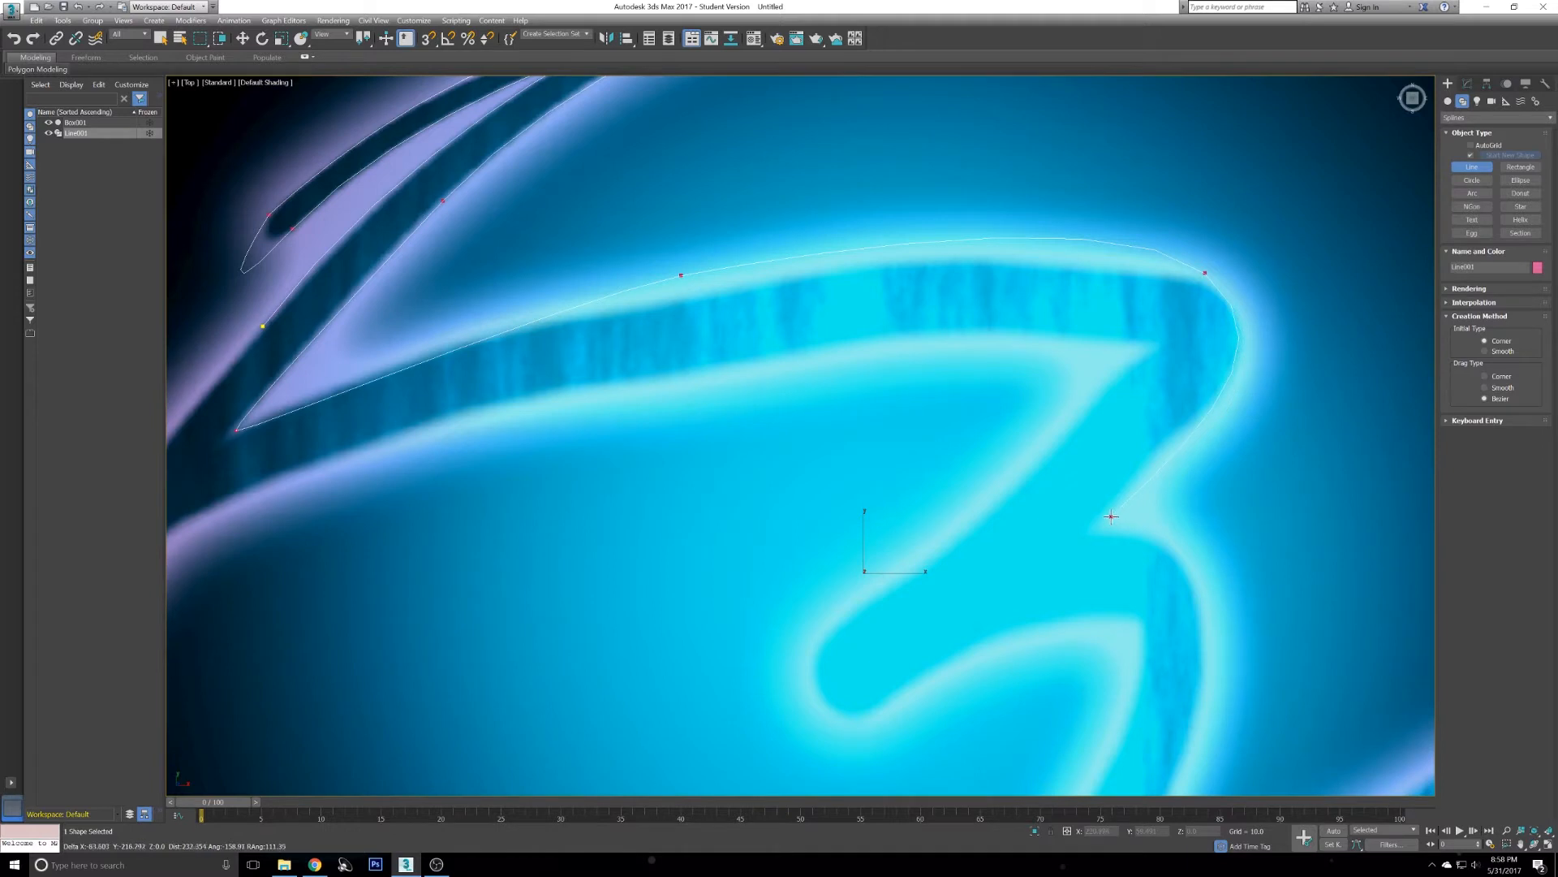
middle_click_drag(436, 258, 553, 338)
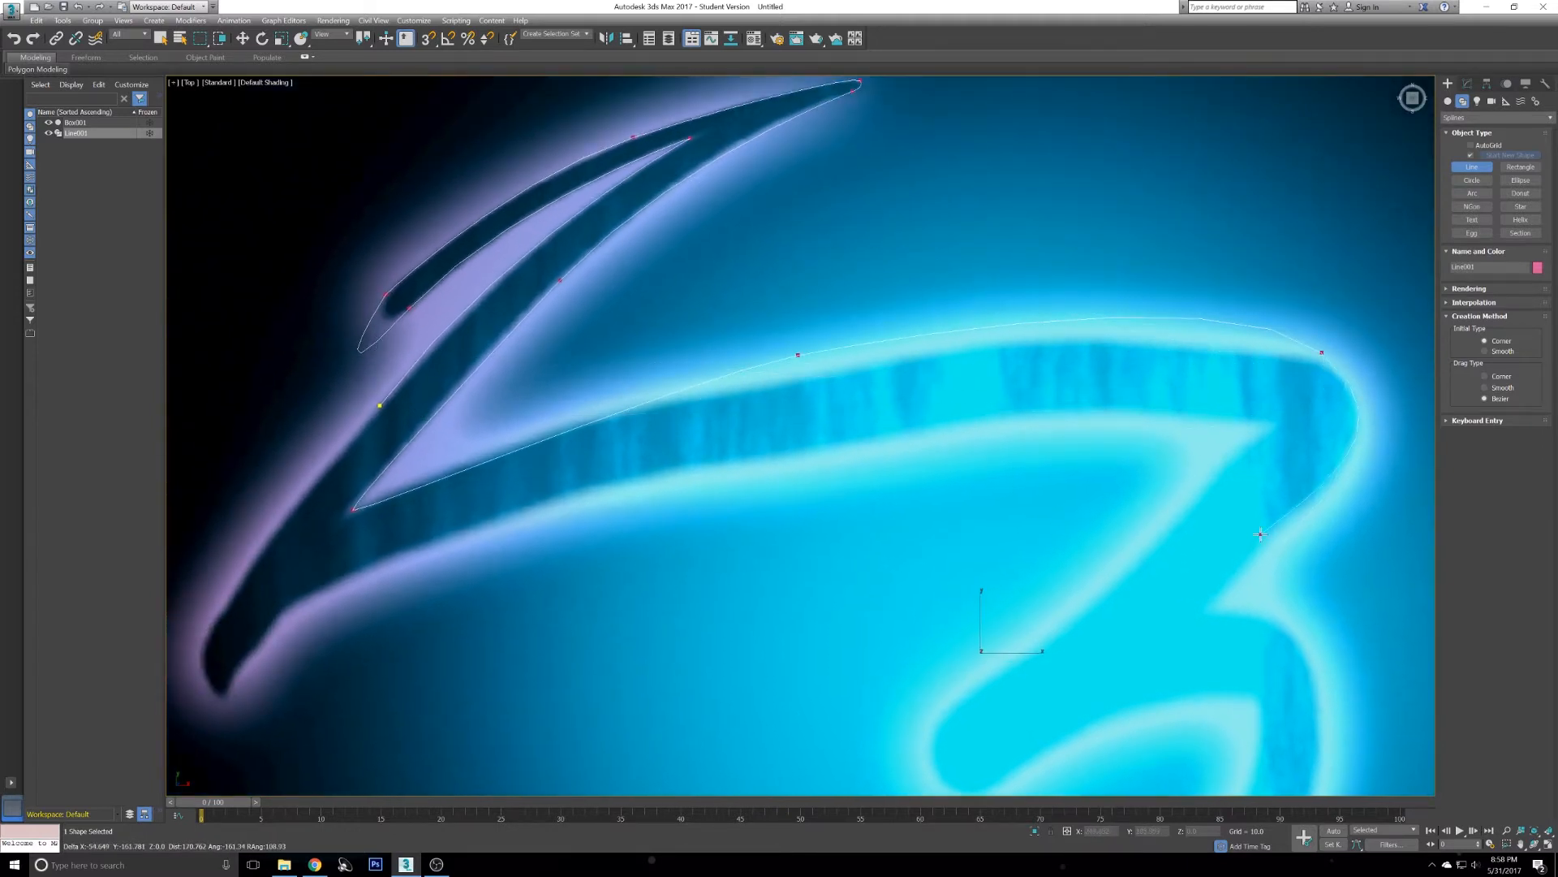
middle_click_drag(1221, 612, 956, 471)
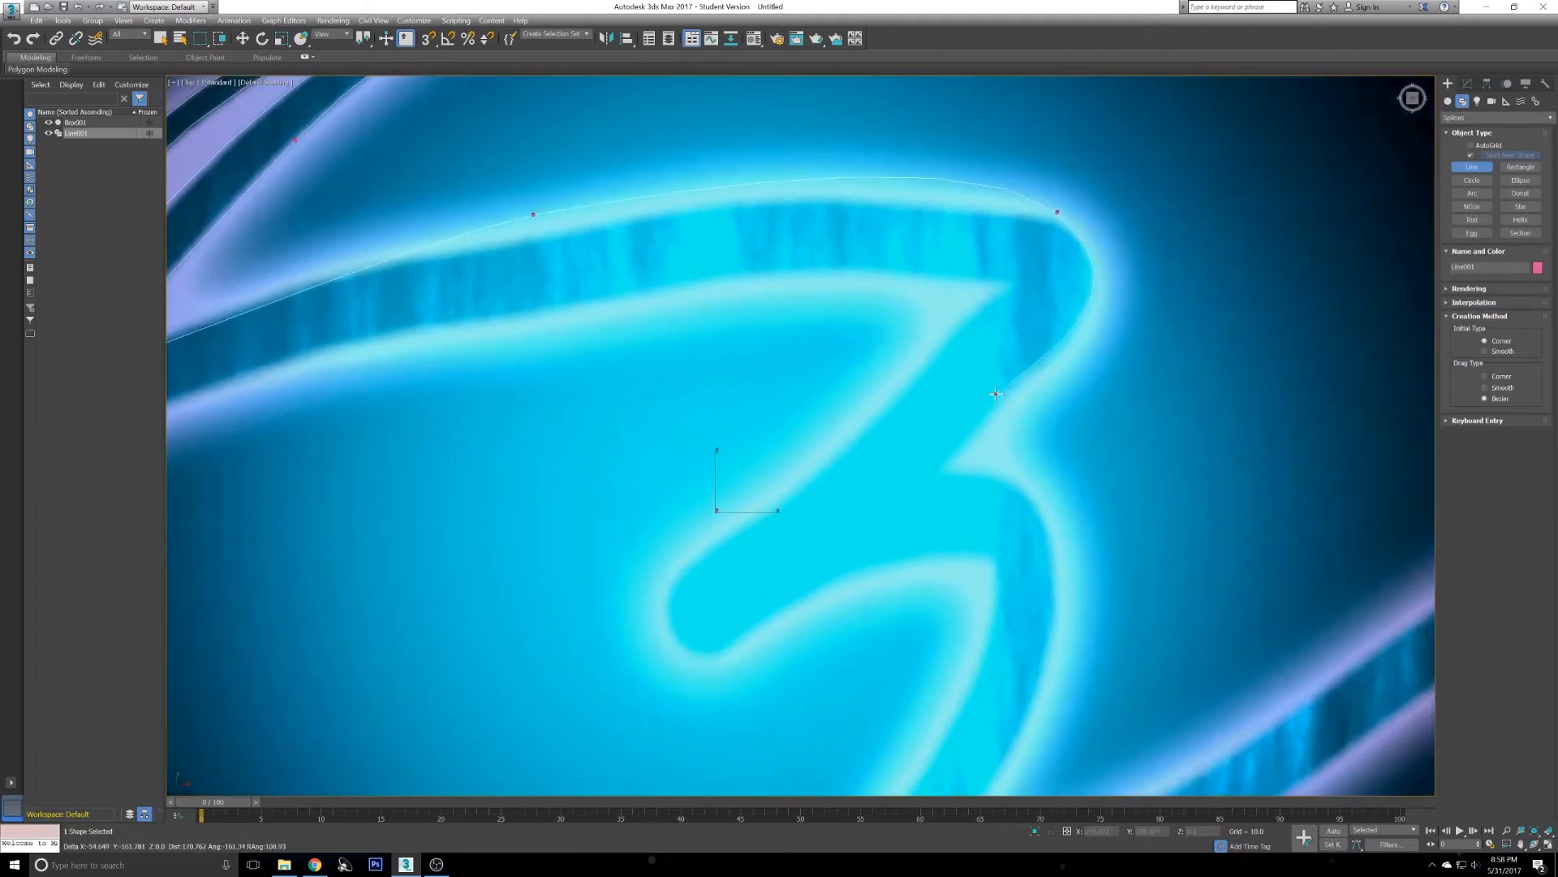
left_click(960, 460)
middle_click_drag(987, 481, 927, 431)
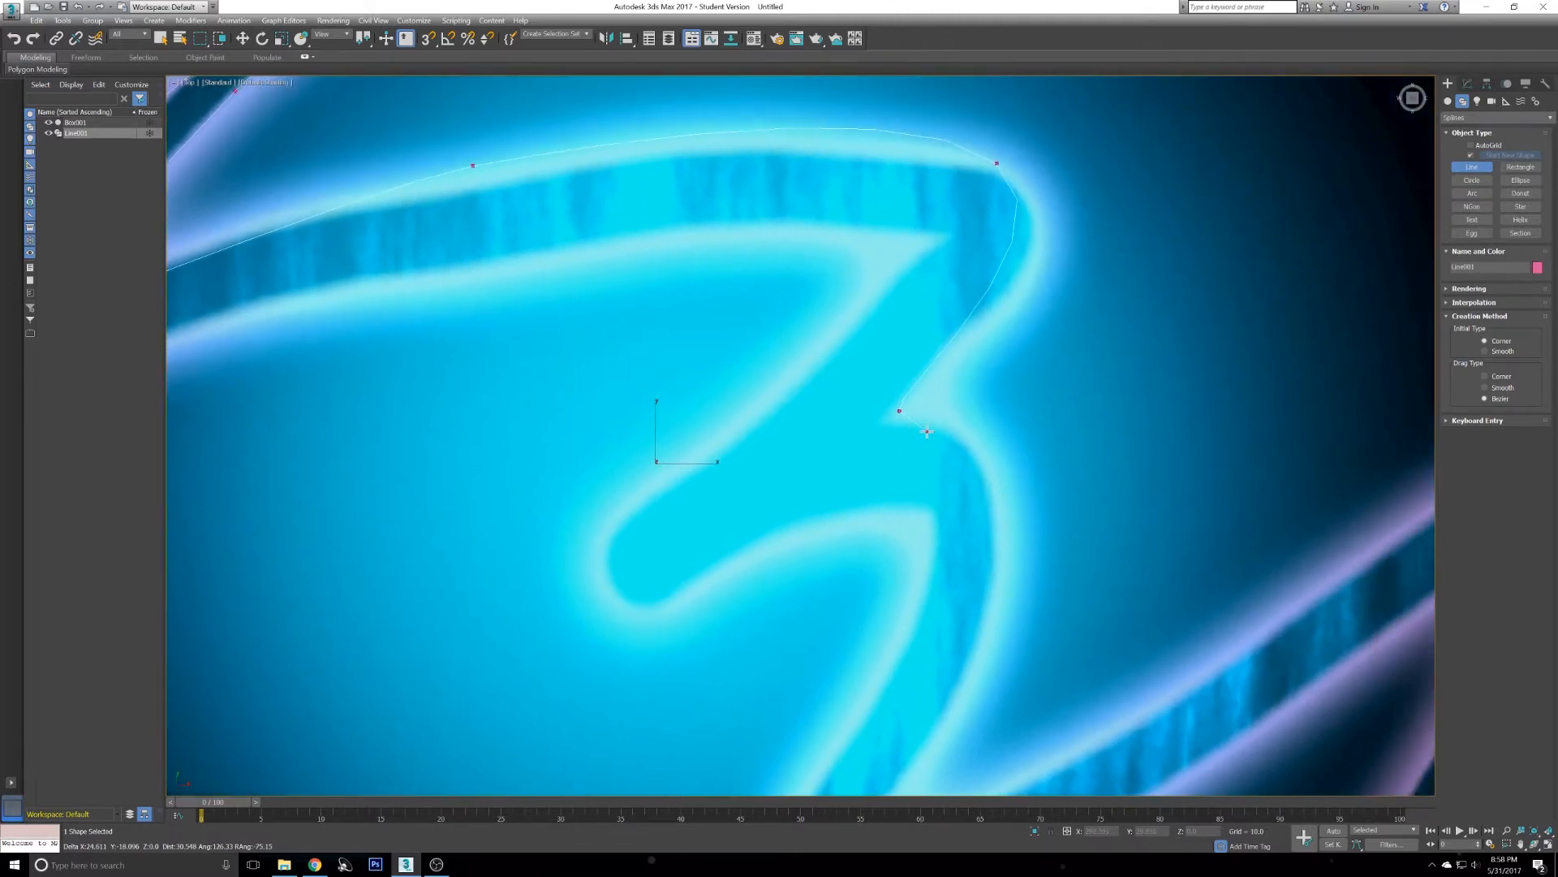
- Continue the outline down the 3's lower curve toward the lower-right streak
scroll(926, 431, "down", 3)
scroll(931, 428, "up", 3)
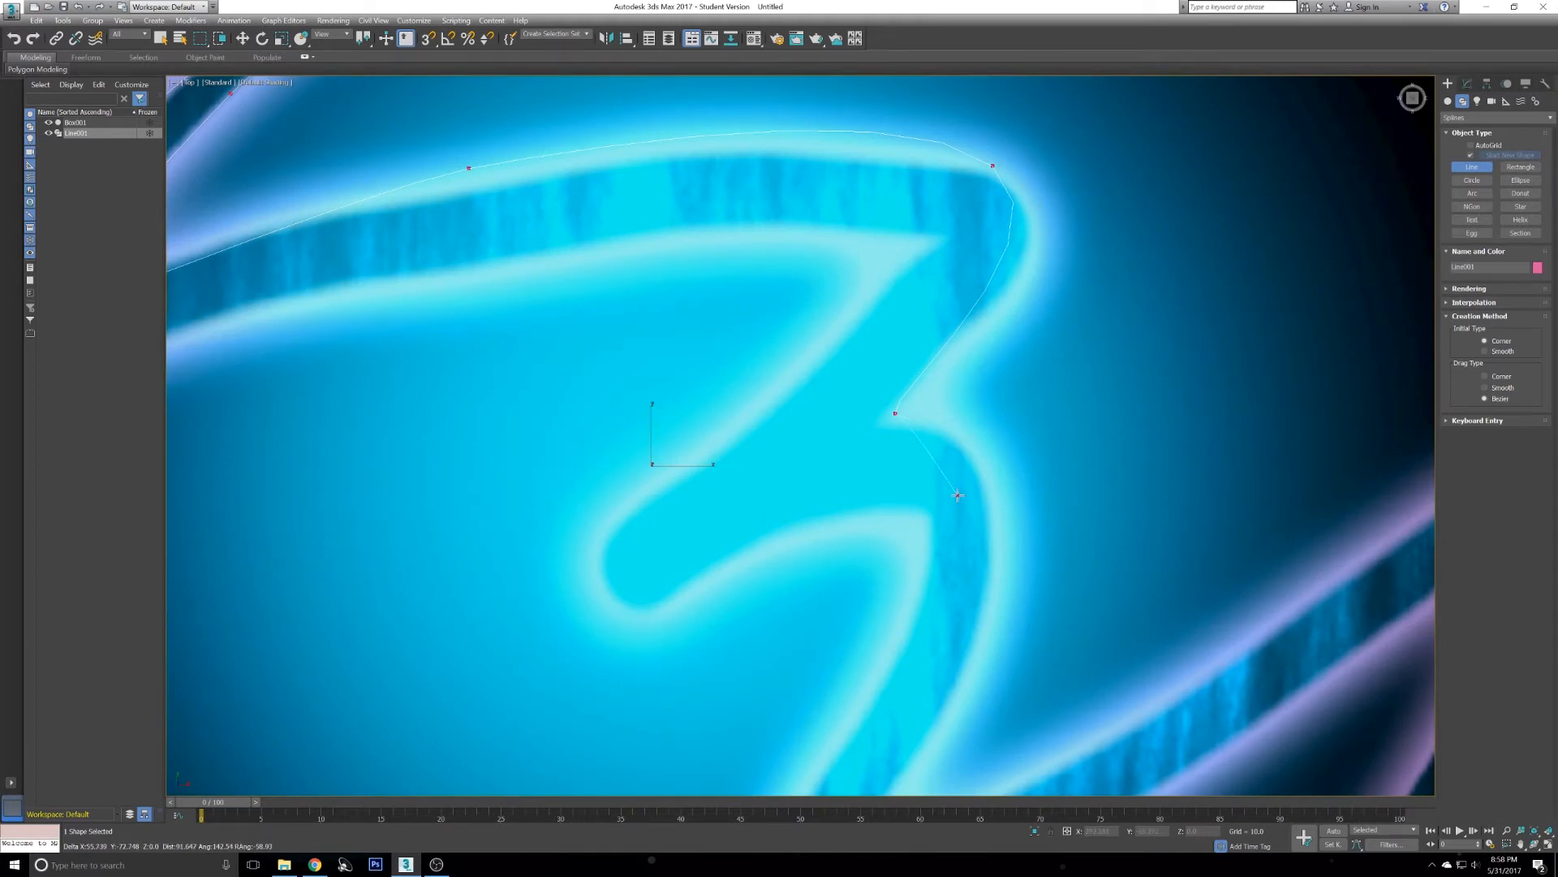
middle_click_drag(956, 498, 967, 338)
left_click(987, 488)
left_click_drag(985, 486, 915, 631)
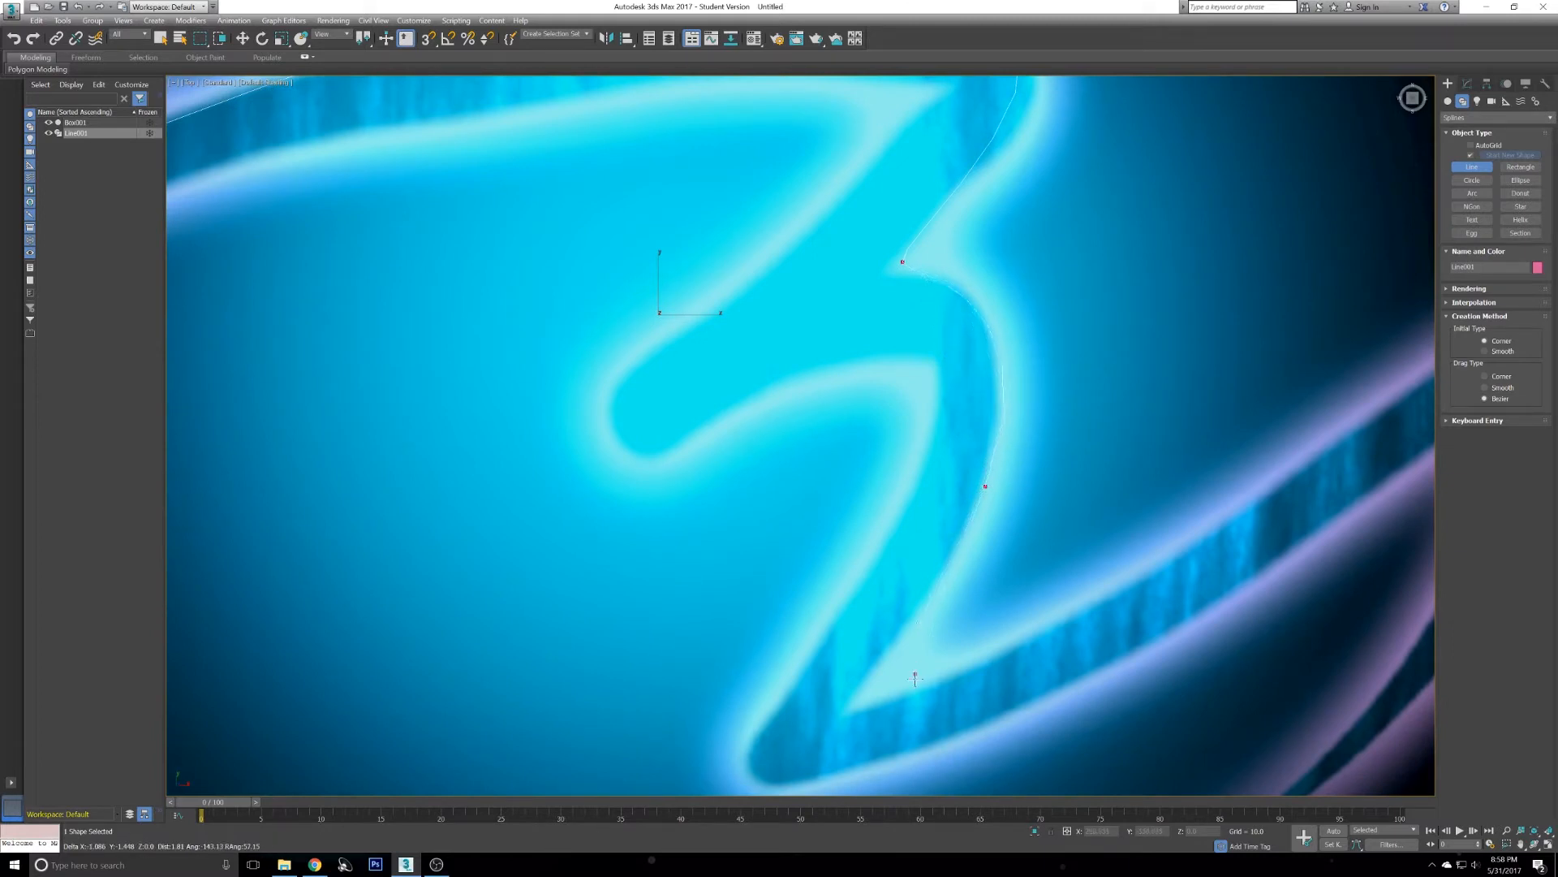
left_click_drag(926, 703, 932, 712)
left_click_drag(850, 707, 941, 678)
left_click(1302, 459)
mouse_move(1362, 389)
middle_mouse_down()
mouse_move(933, 474)
mouse_move(940, 360)
middle_mouse_up()
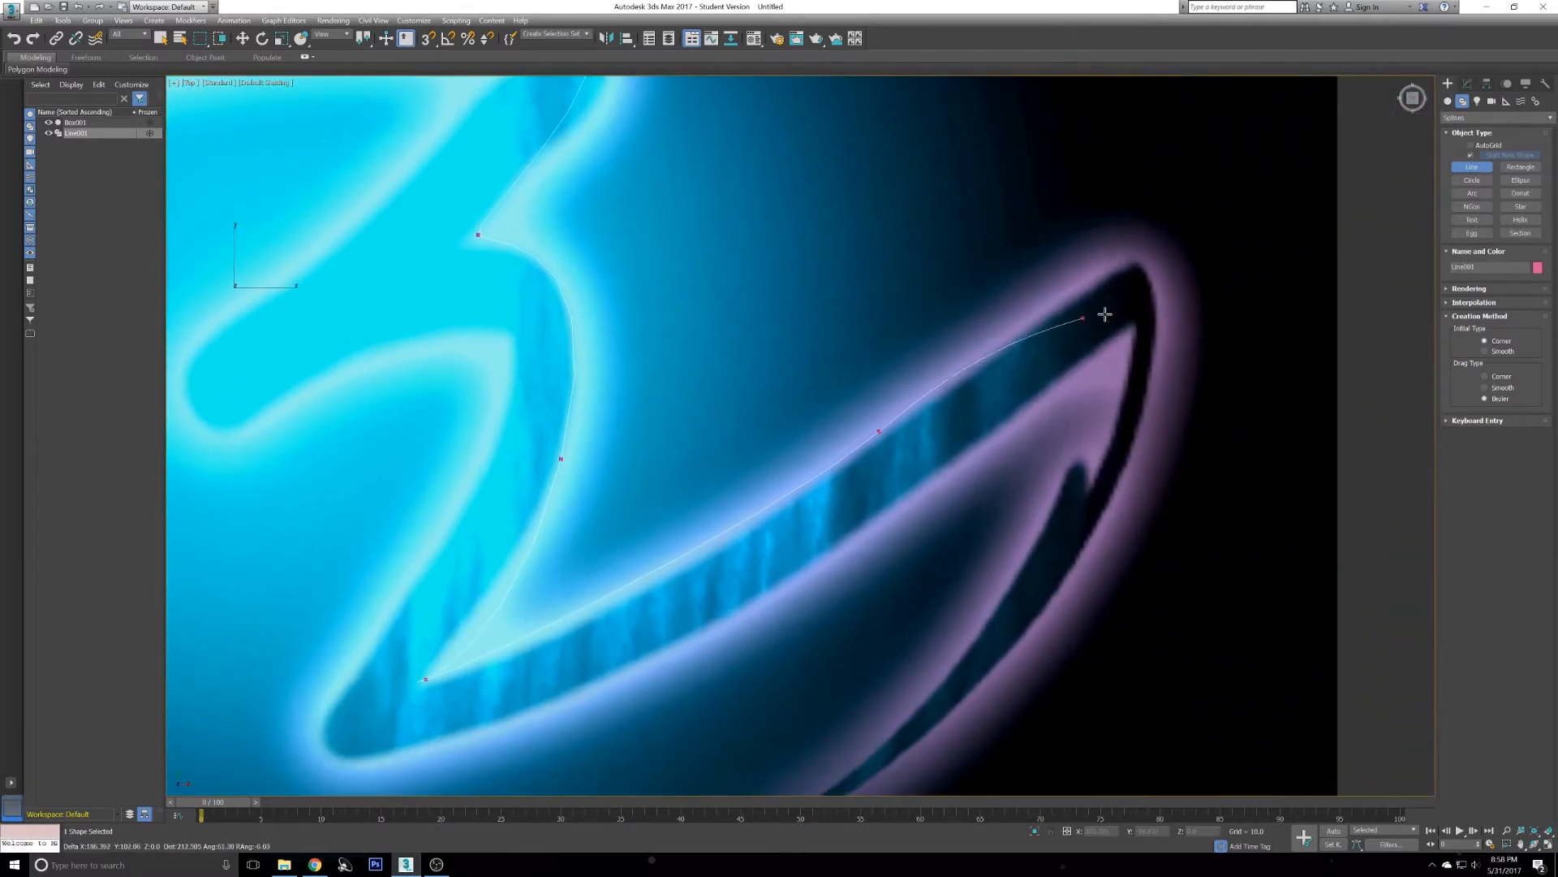
- Trace around the tip of the lower-right streak and back along its lower point with more vertices
left_click(1151, 288)
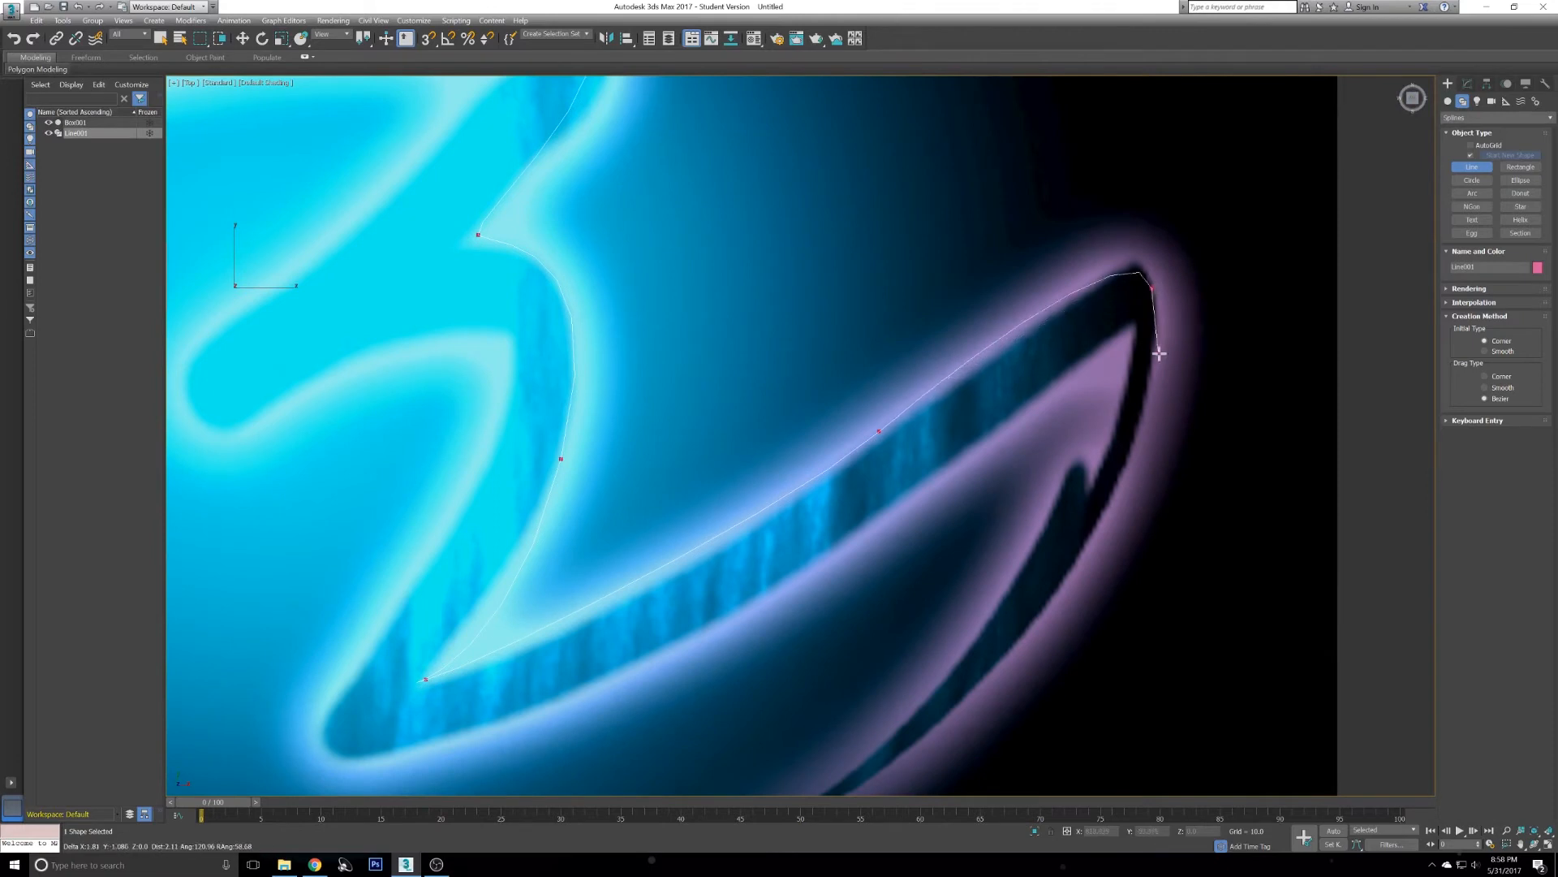
left_click_drag(1160, 374, 1158, 383)
middle_click_drag(1088, 542, 1156, 409)
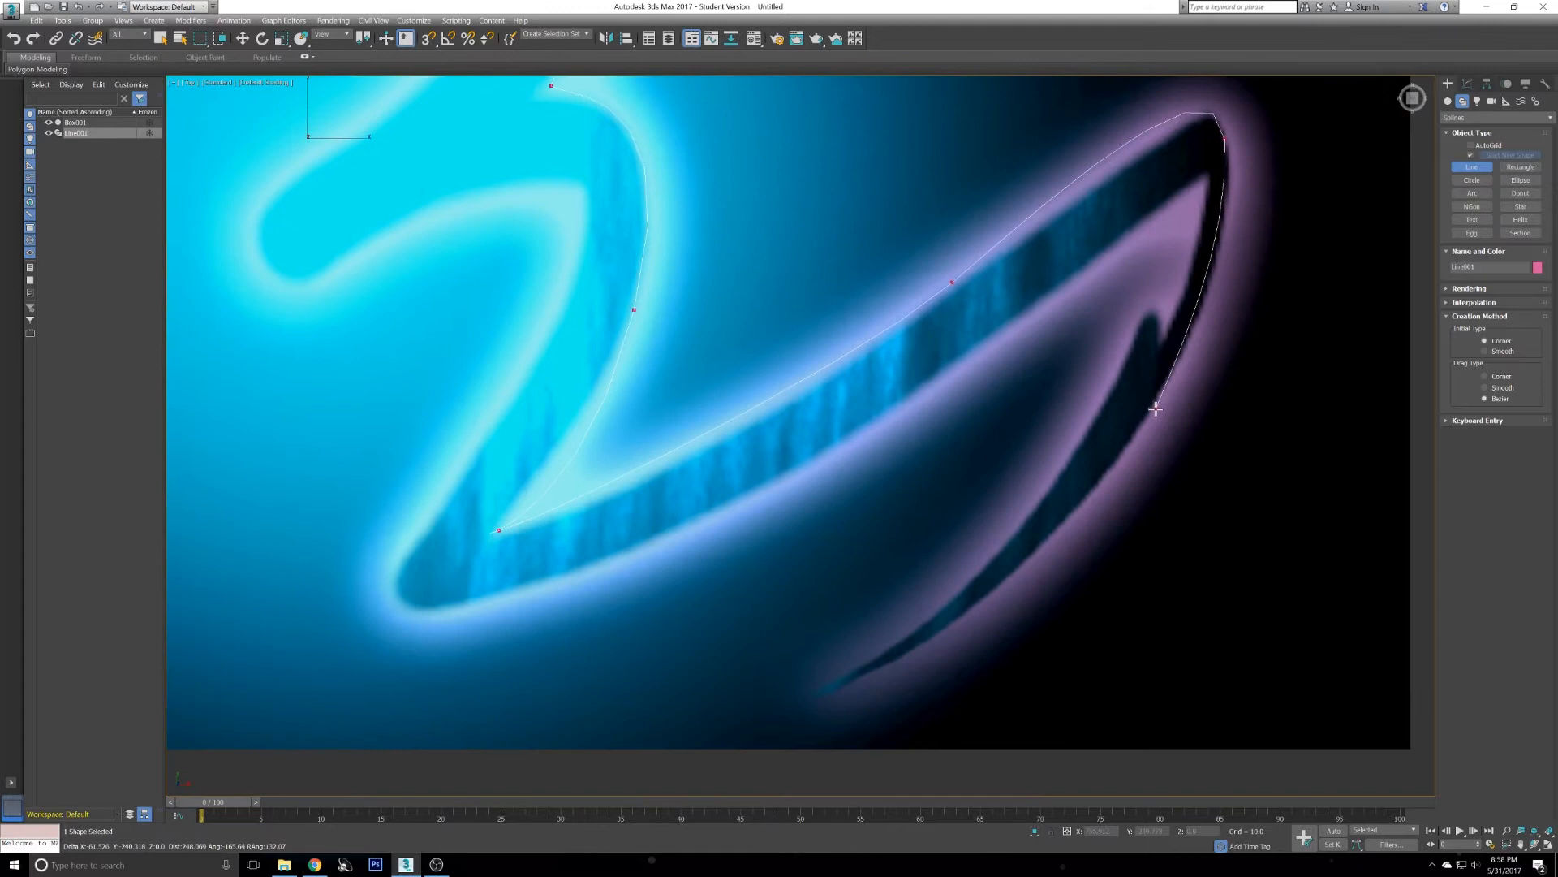
left_click(1156, 409)
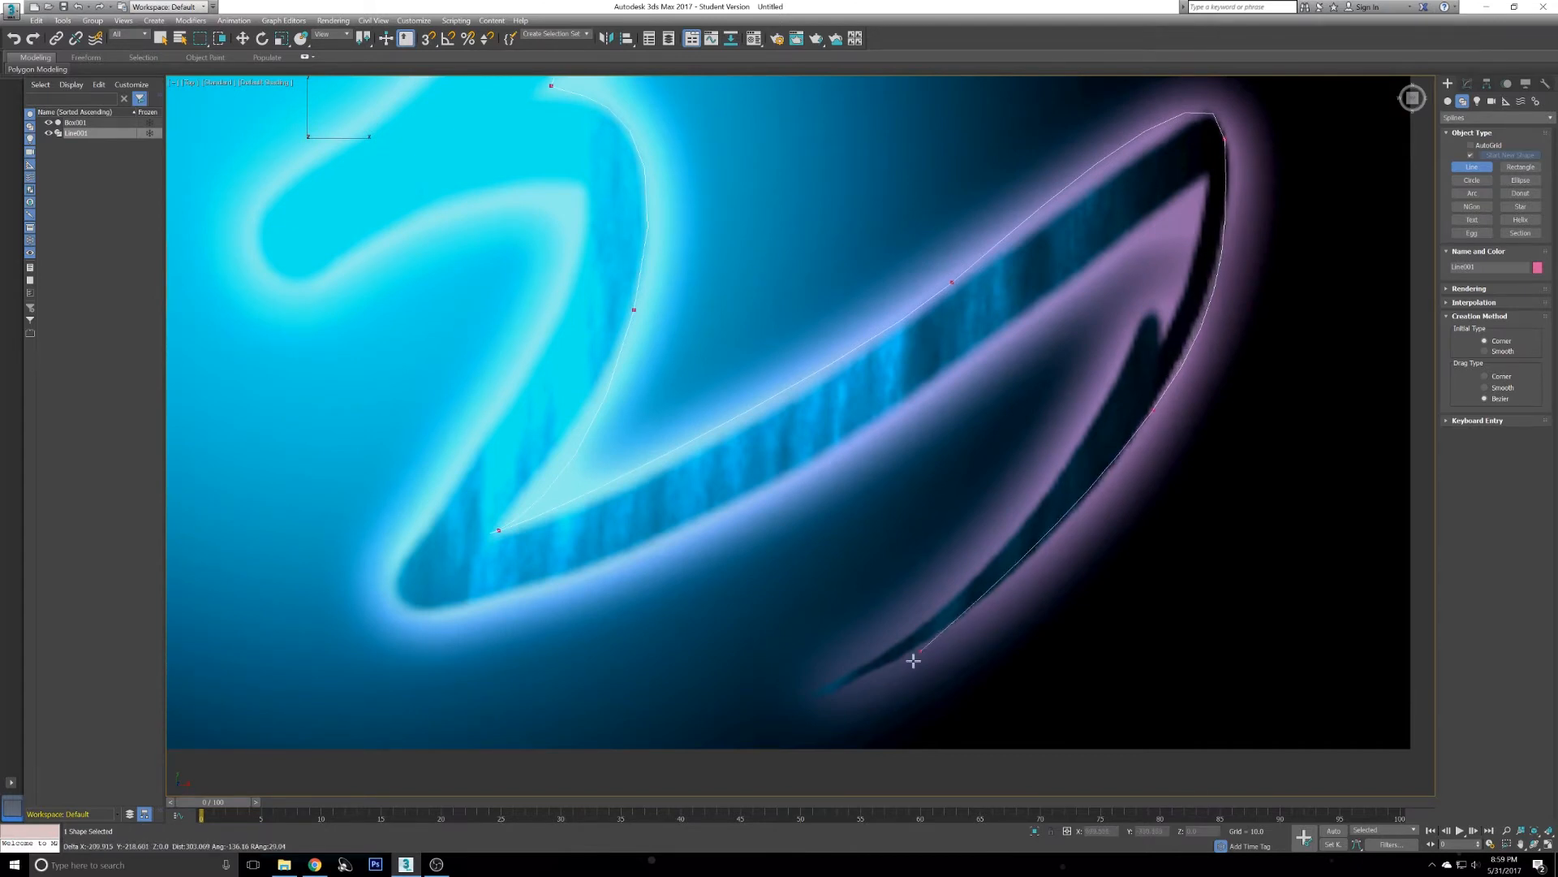
left_click(820, 699)
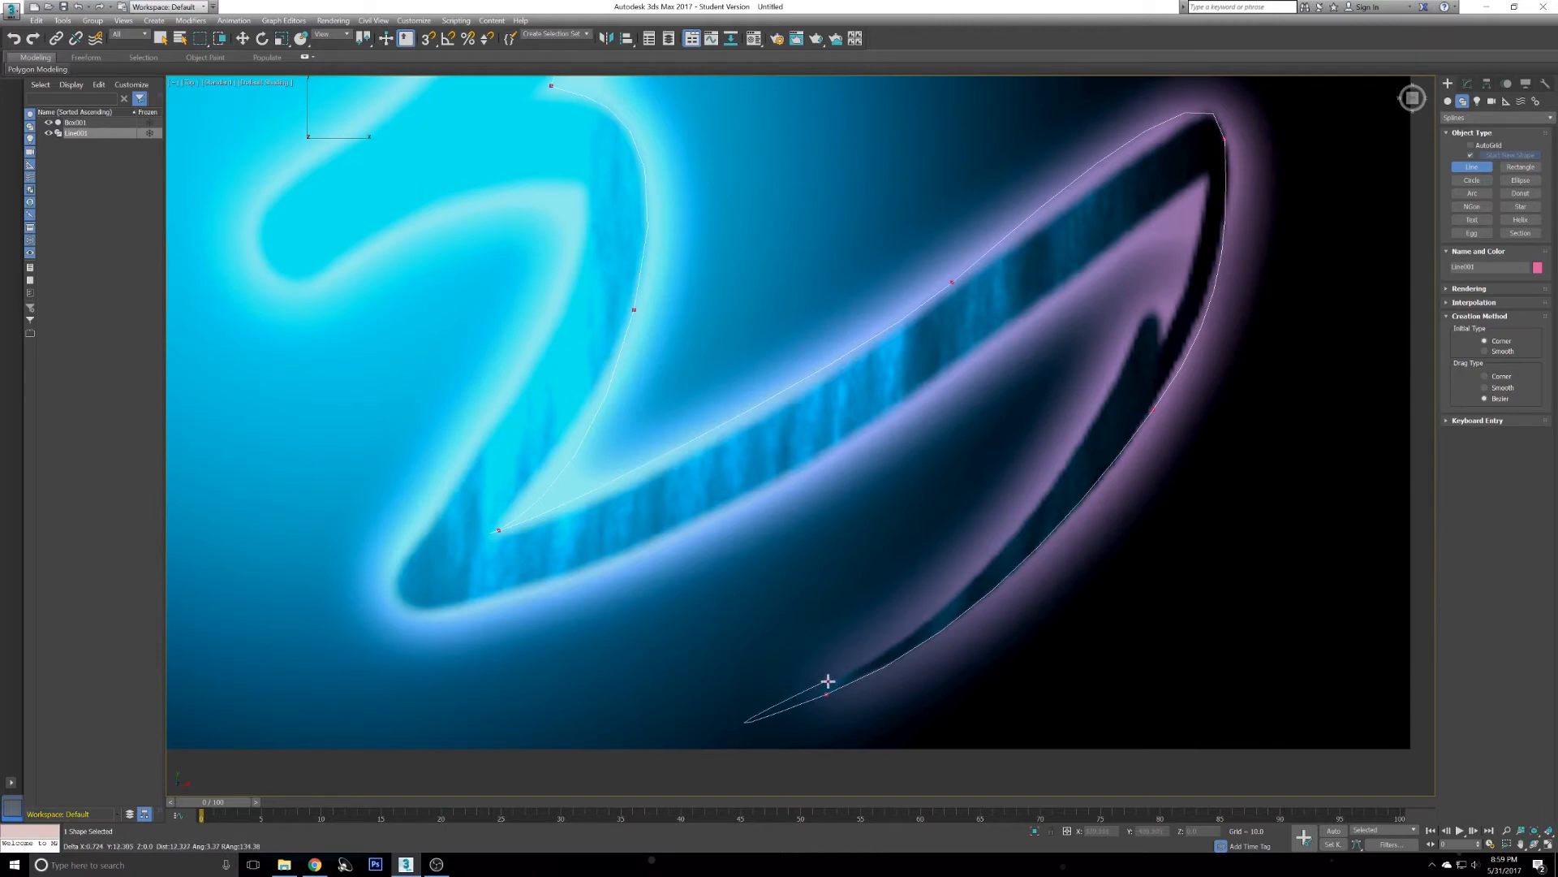
left_click(835, 679)
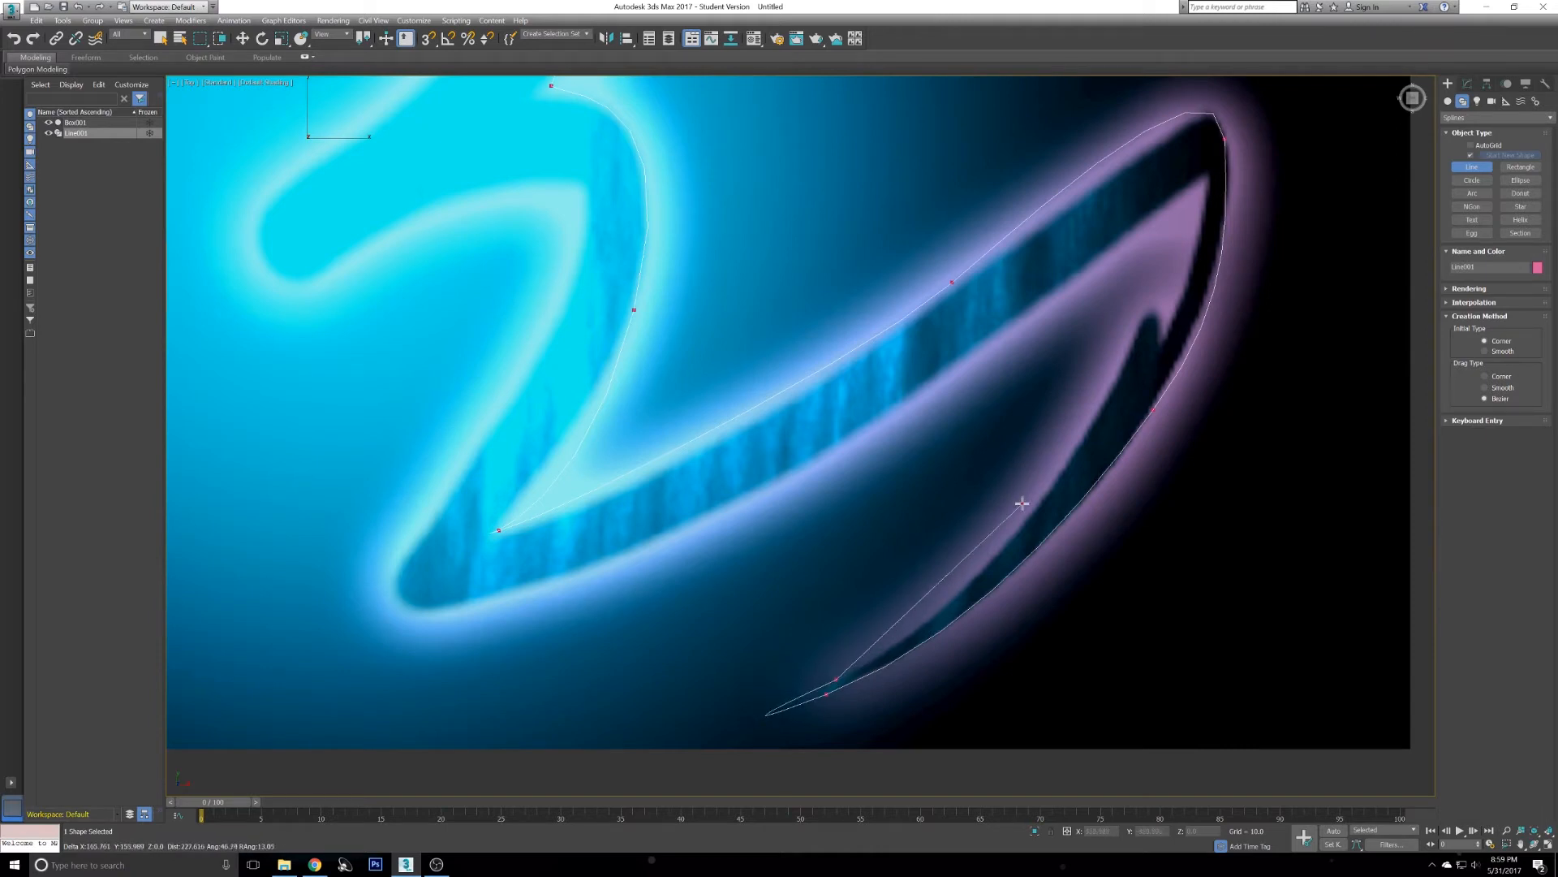
left_click(1095, 412)
left_click(1193, 211)
left_click(1172, 280)
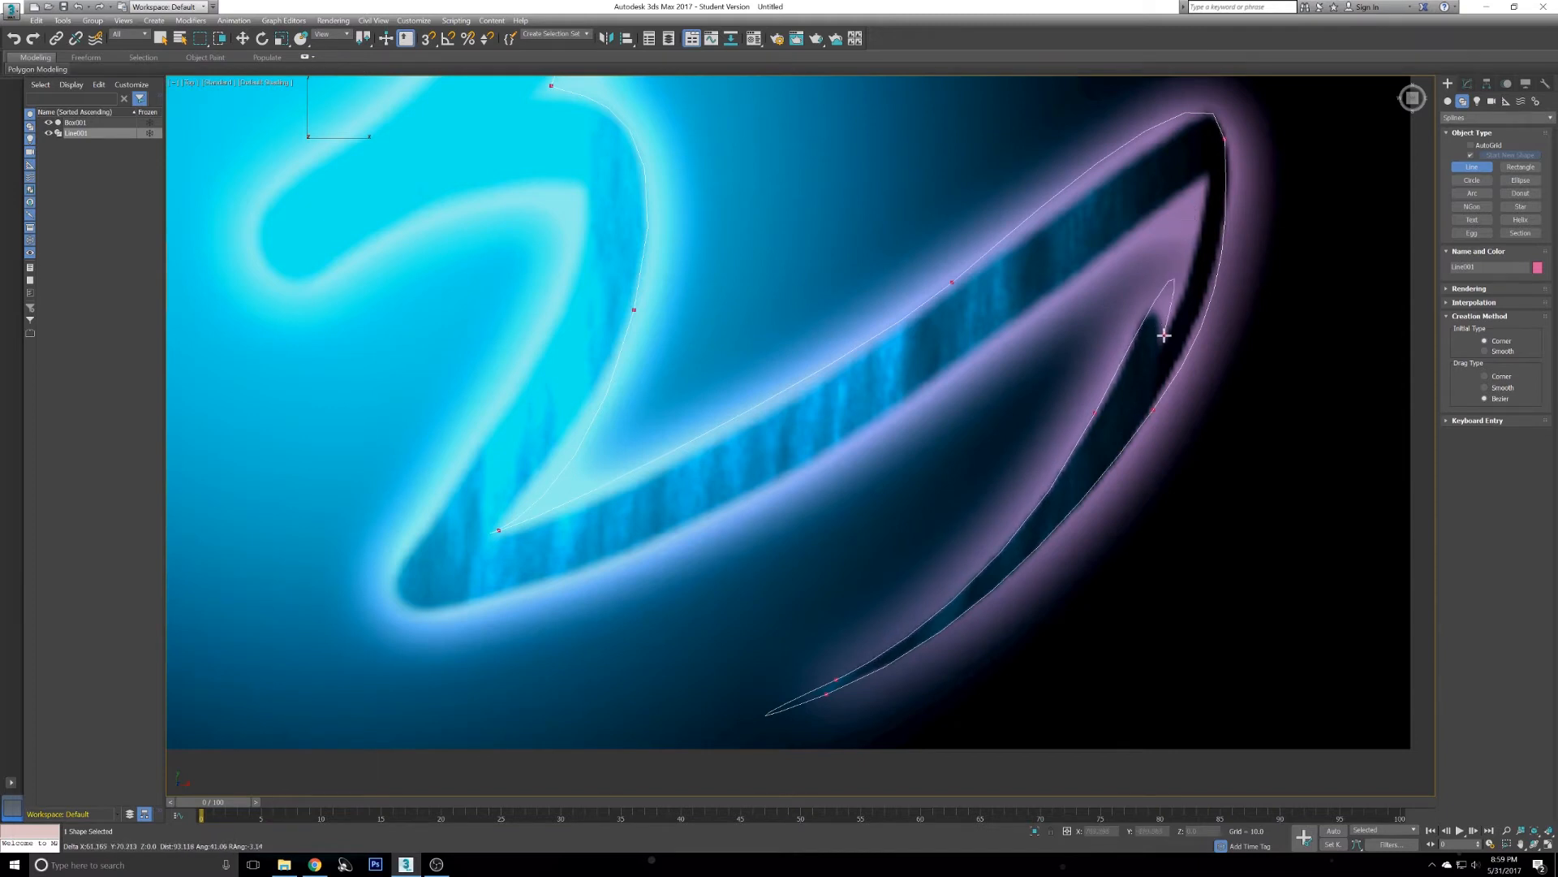
left_click_drag(1162, 340, 1163, 341)
mouse_move(1205, 180)
left_mouse_down()
mouse_move(1193, 152)
mouse_move(1177, 175)
mouse_move(1198, 181)
left_mouse_up()
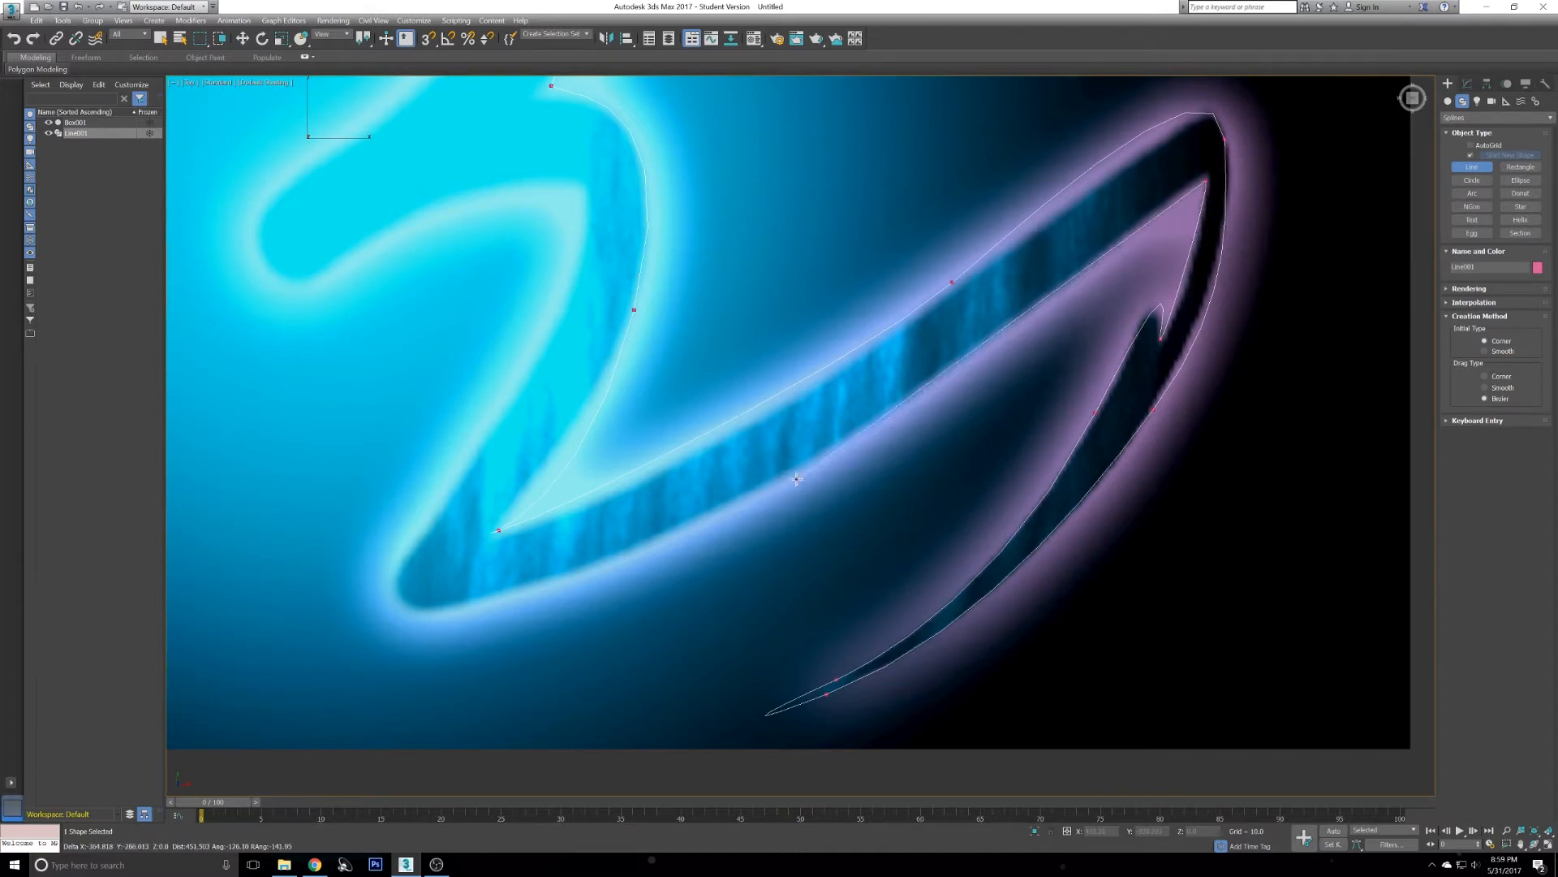
- Continue the outline around the lower-left corner of the 3's lower arc
left_click_drag(804, 473, 727, 510)
middle_click_drag(612, 540, 873, 444)
left_click_drag(677, 514, 638, 487)
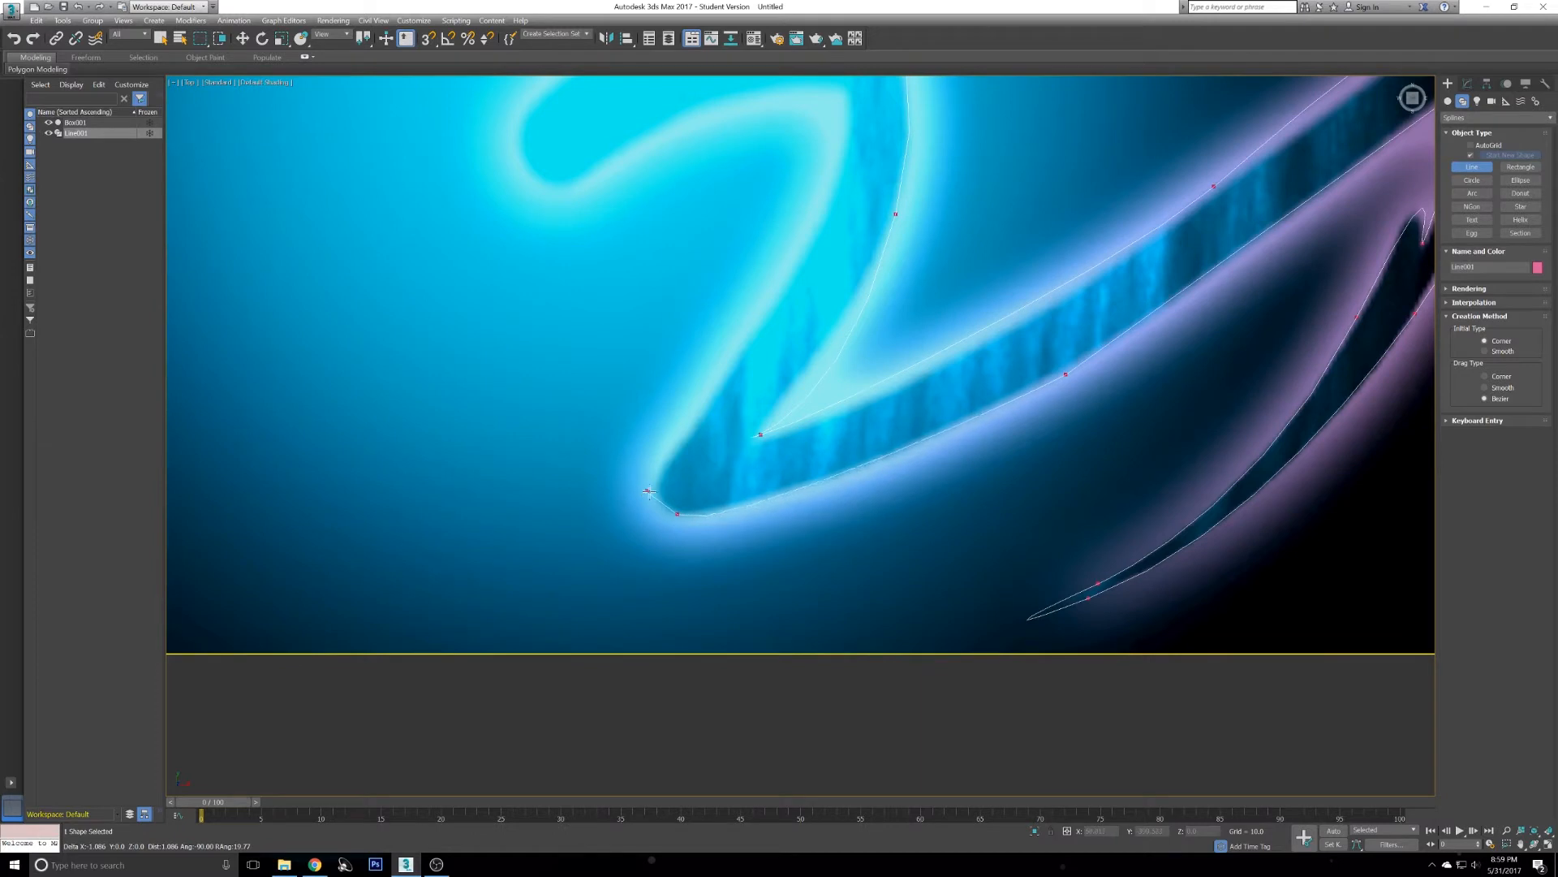
- Continue the outline up the inner edge of the 3's lower arc toward its middle
left_click(659, 470)
middle_click_drag(758, 287, 895, 502)
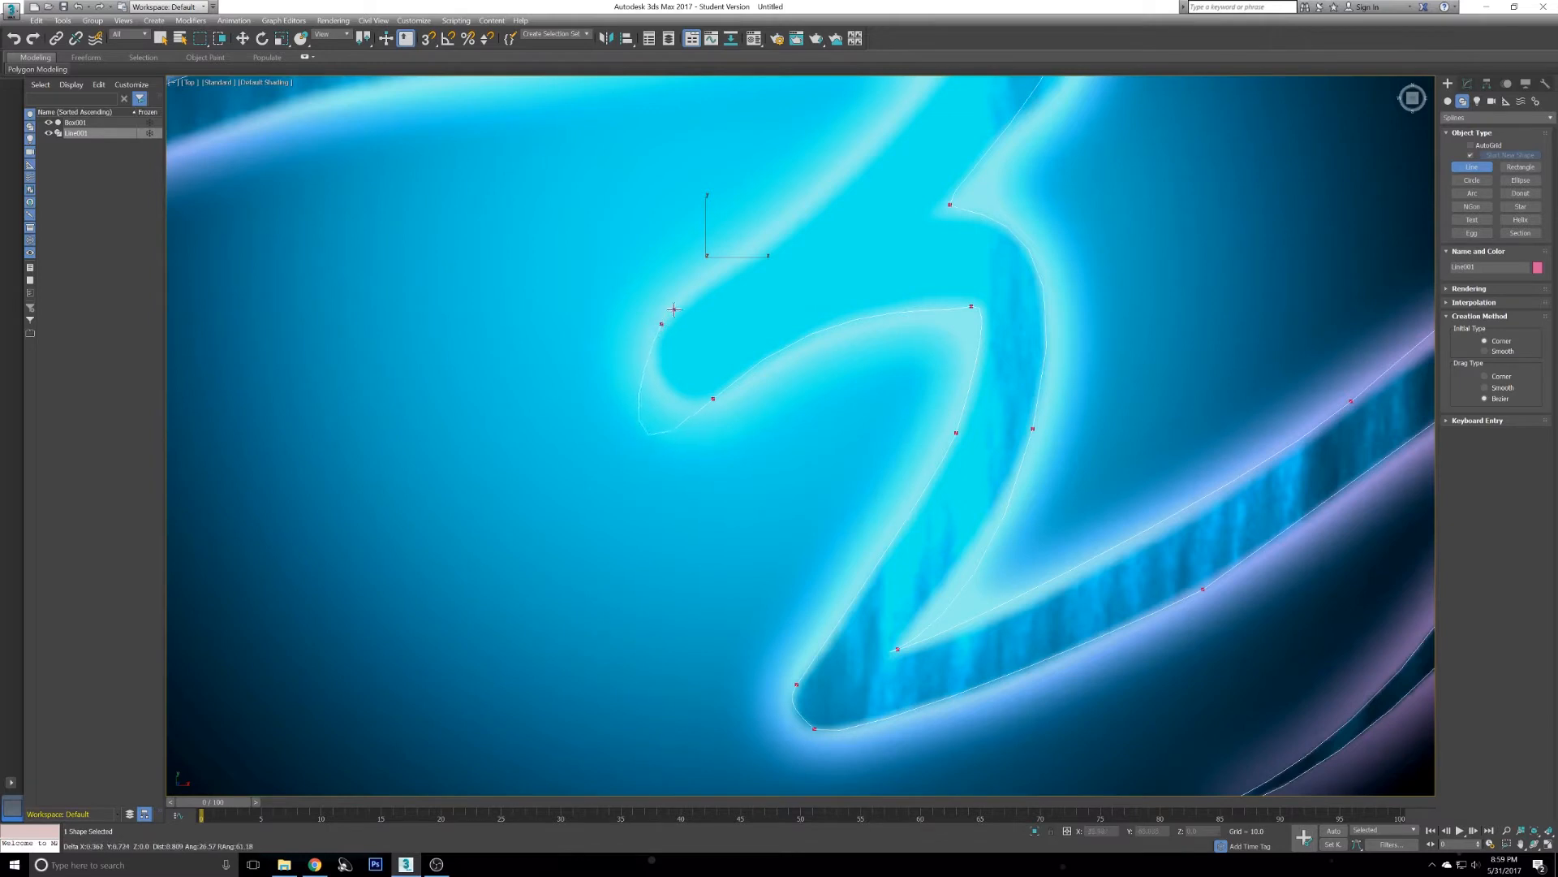
middle_click_drag(766, 196, 762, 443)
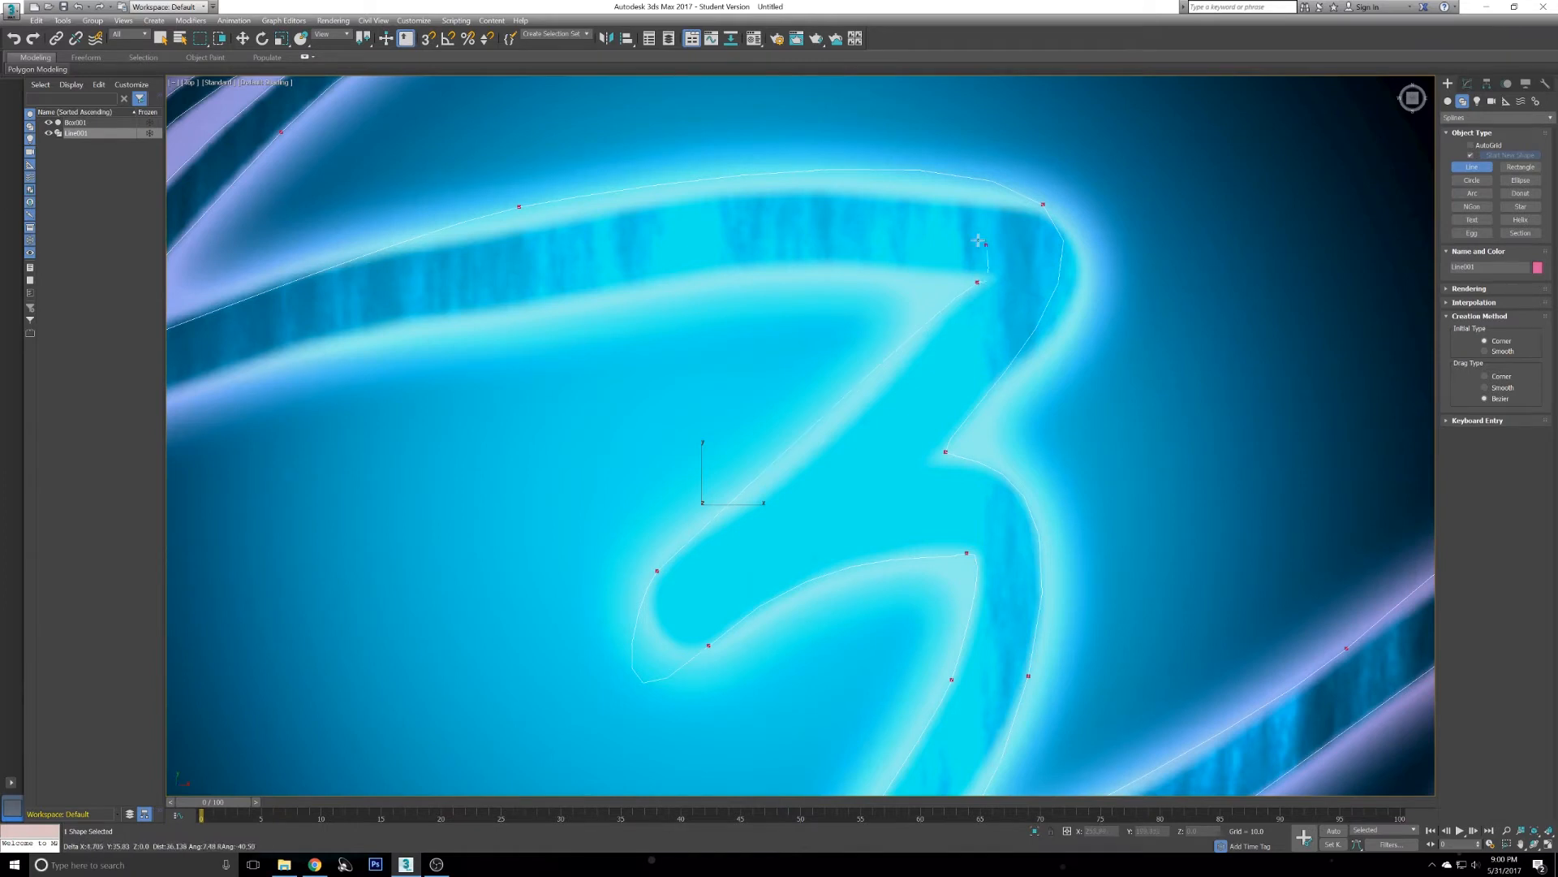
- Continue the outline along the underside of the 3's upper arc toward the upper-left streak
middle_click_drag(668, 266, 786, 246)
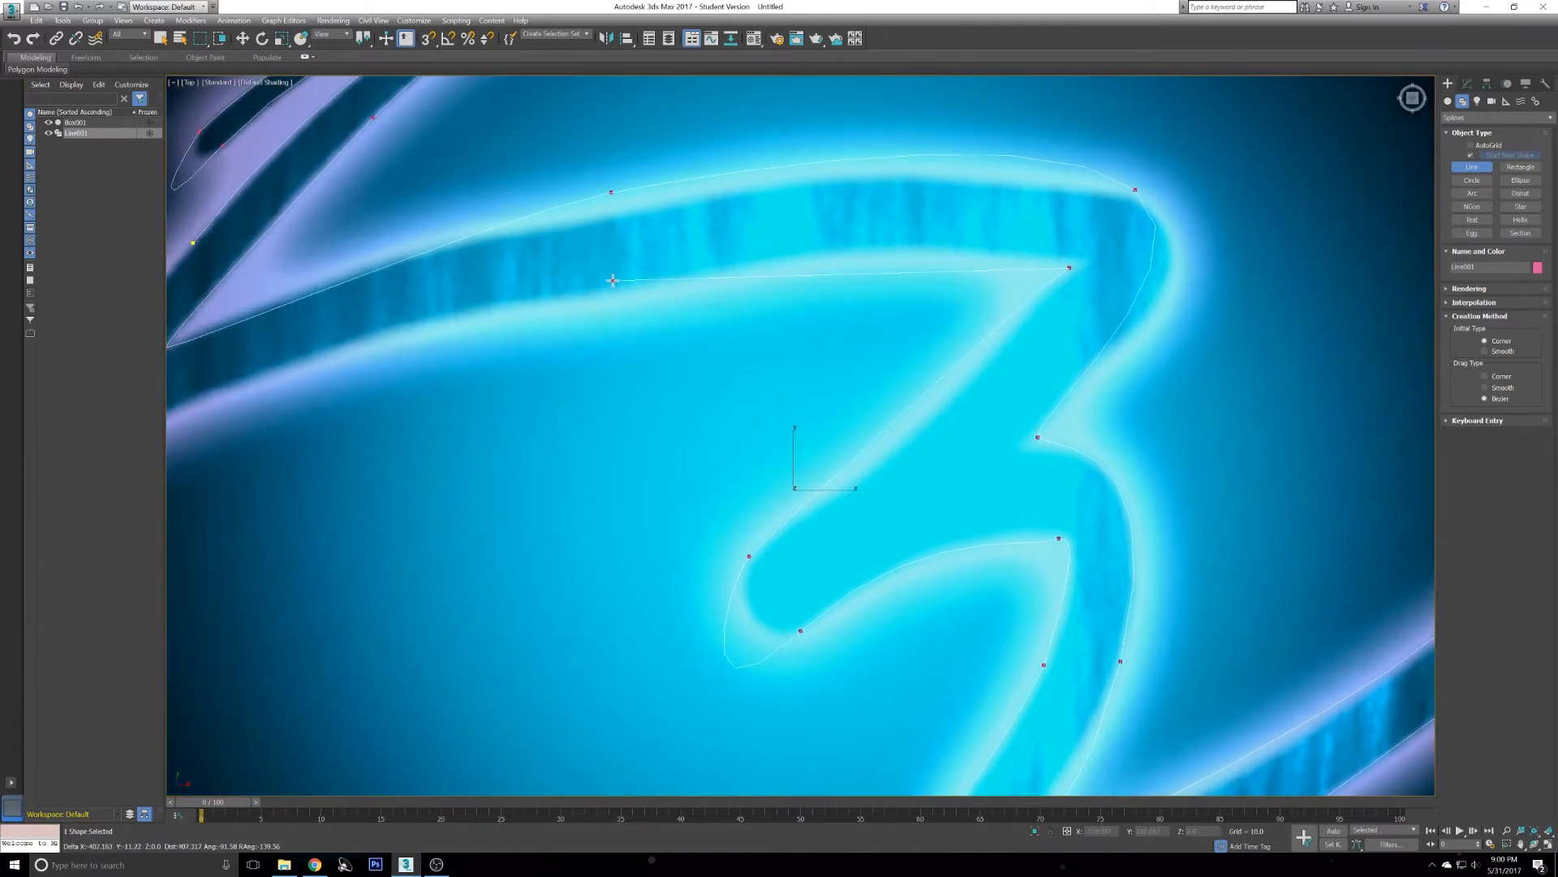
middle_click_drag(613, 280, 796, 212)
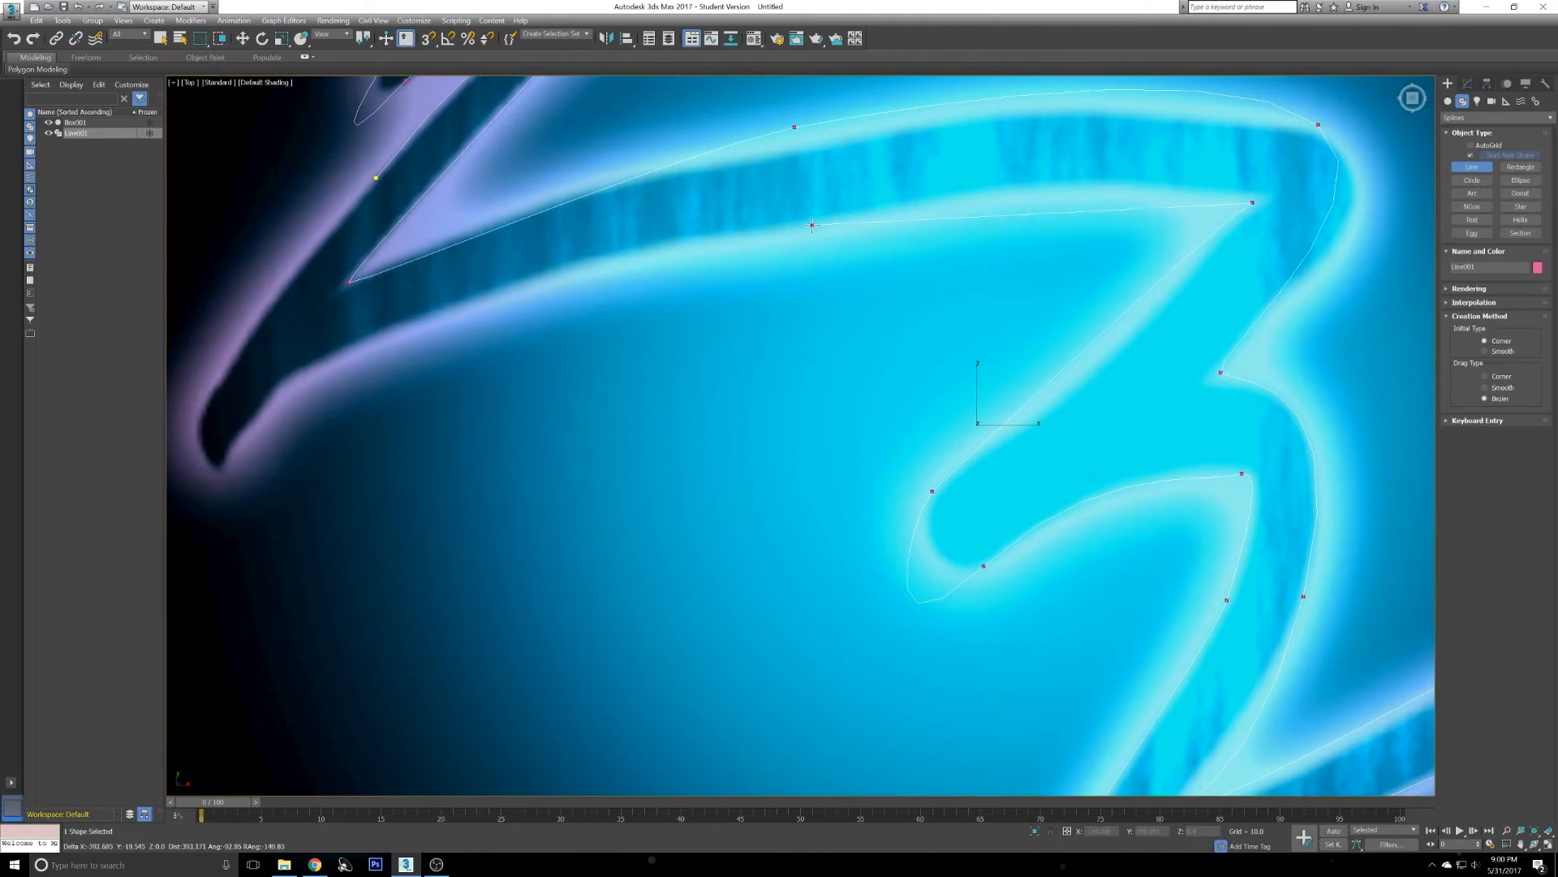
left_click(812, 225)
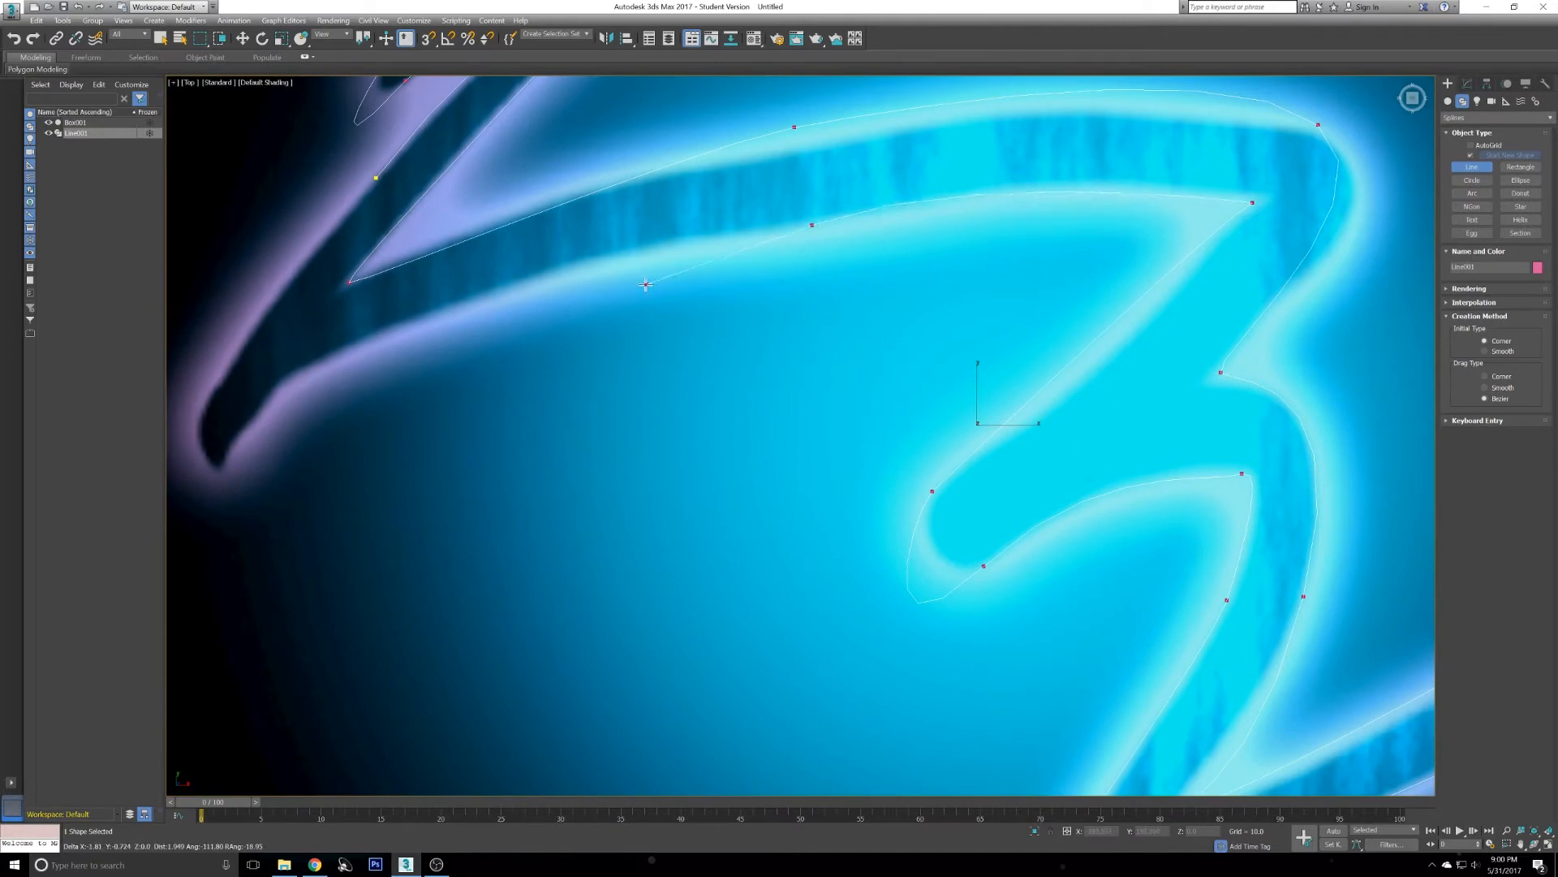
- Continue the outline along the upper-left streak's lower edge to its pointed lower tip
middle_click_drag(568, 284, 754, 271)
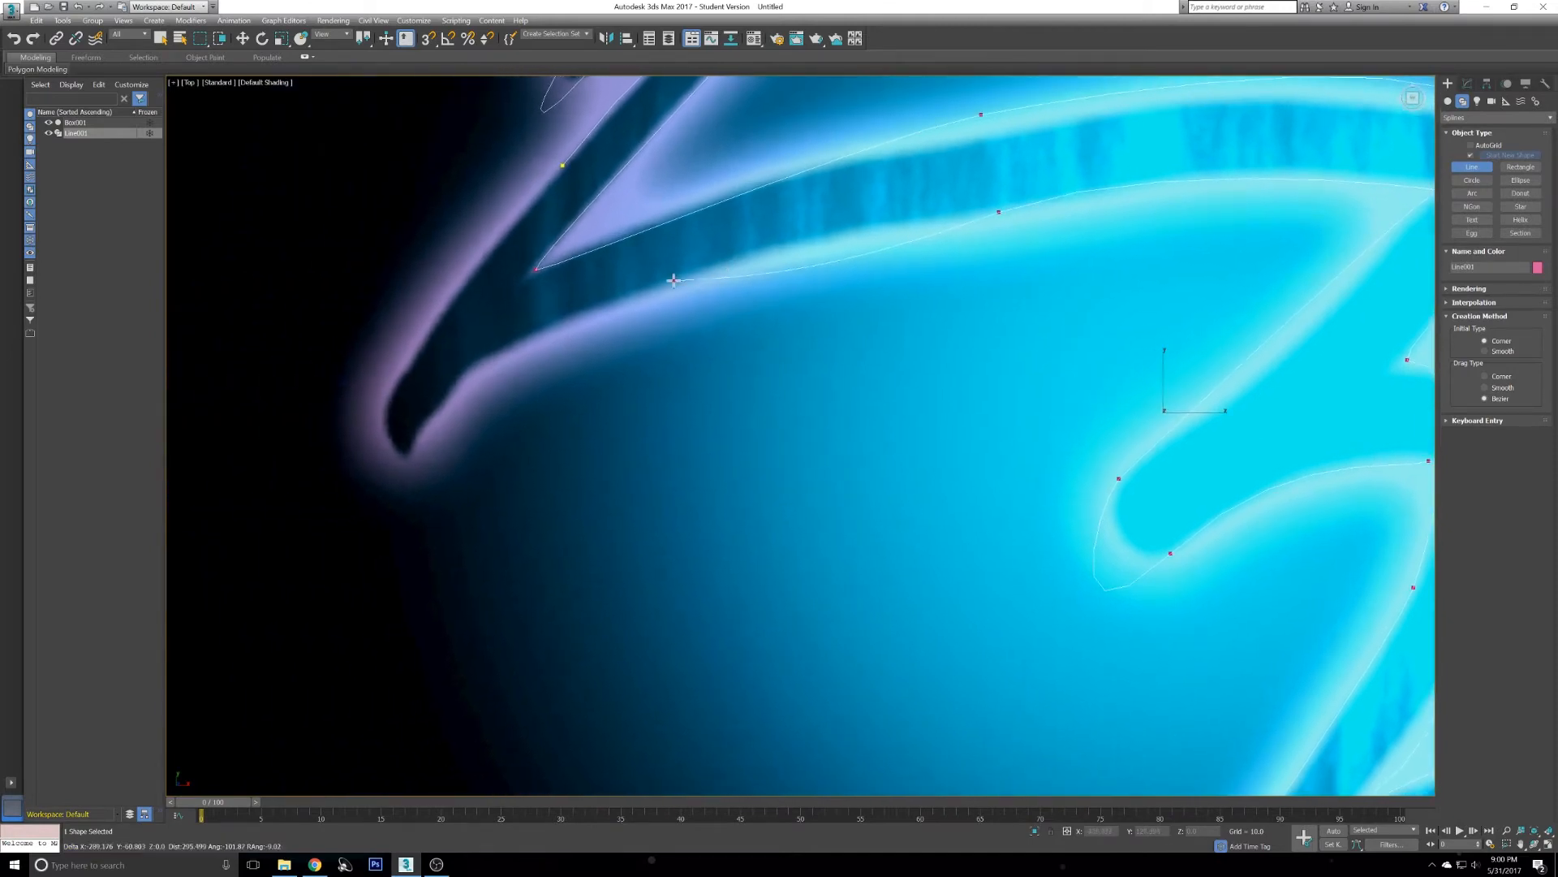
left_click(665, 285)
left_click_drag(417, 445, 377, 486)
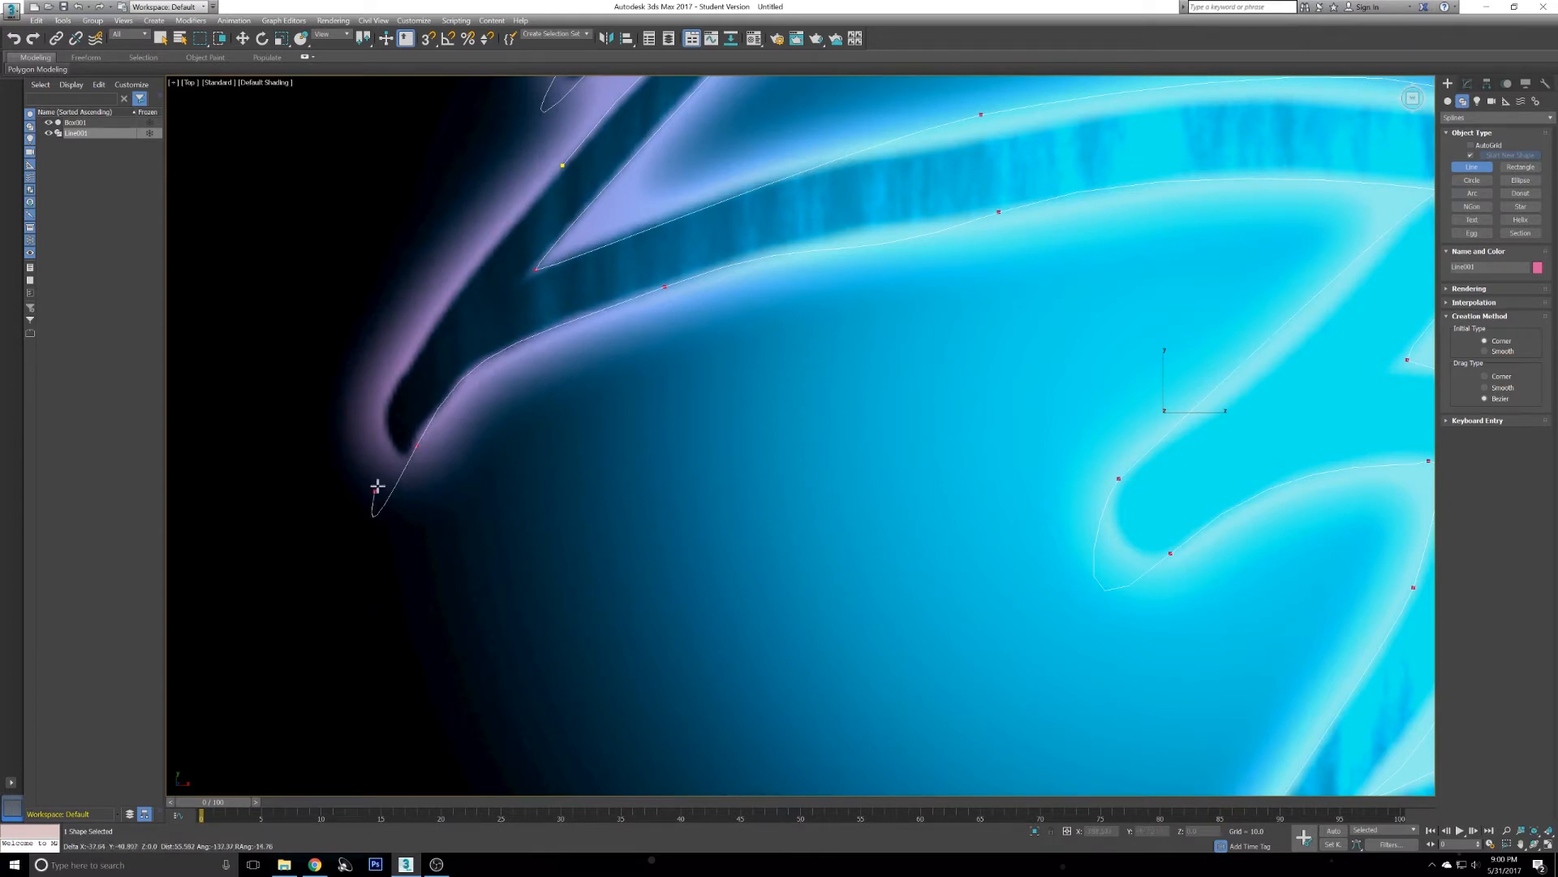
left_click(384, 422)
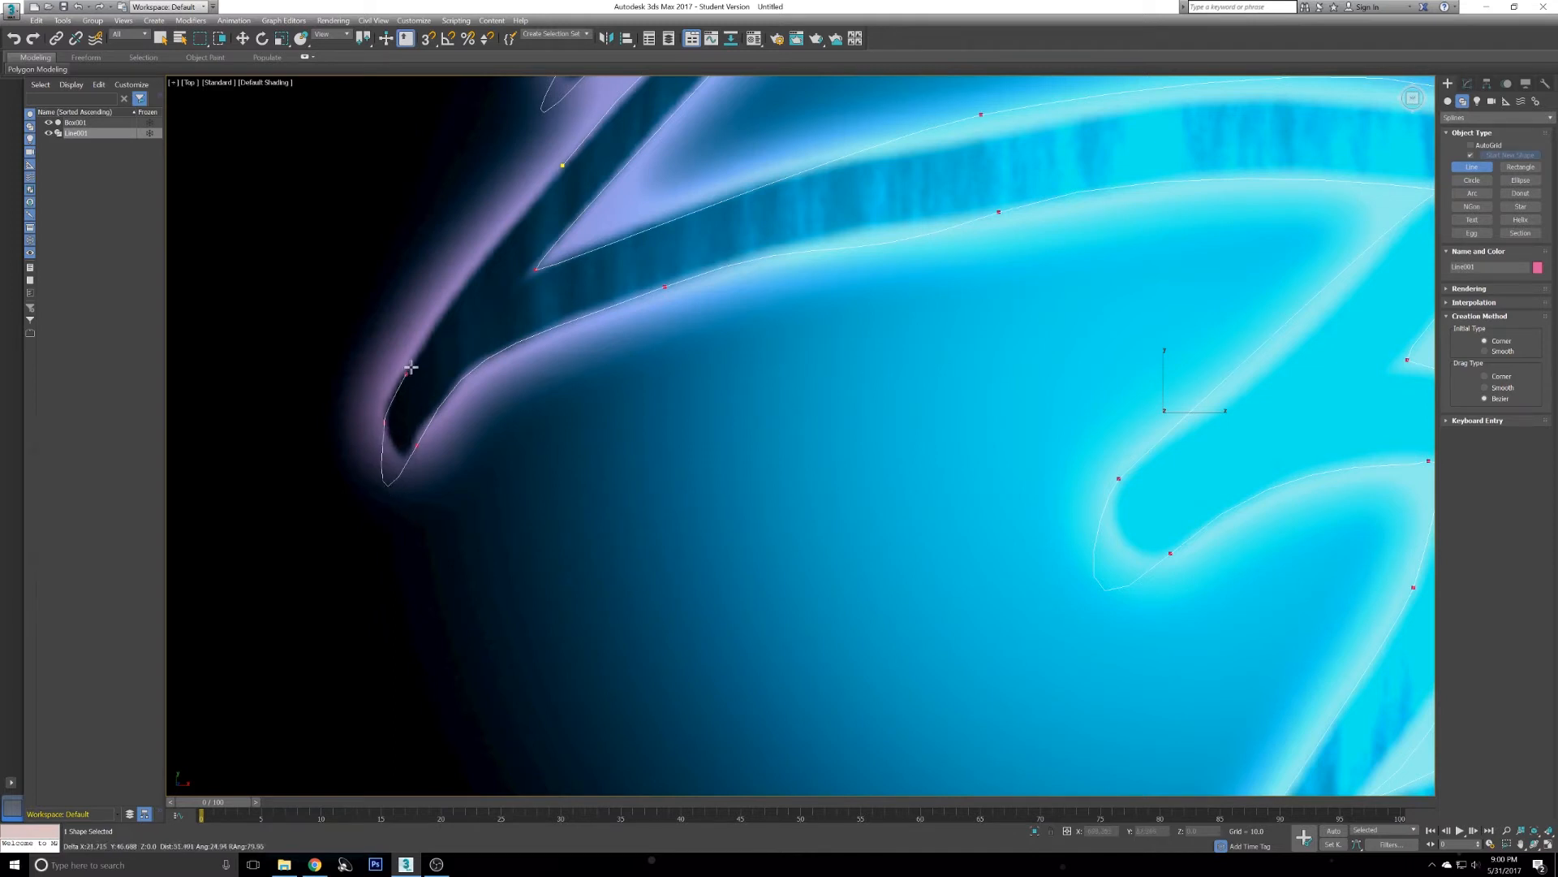
- Trace up the streak's outer edge back to the first vertex and close the spline
middle_click_drag(533, 150, 584, 229)
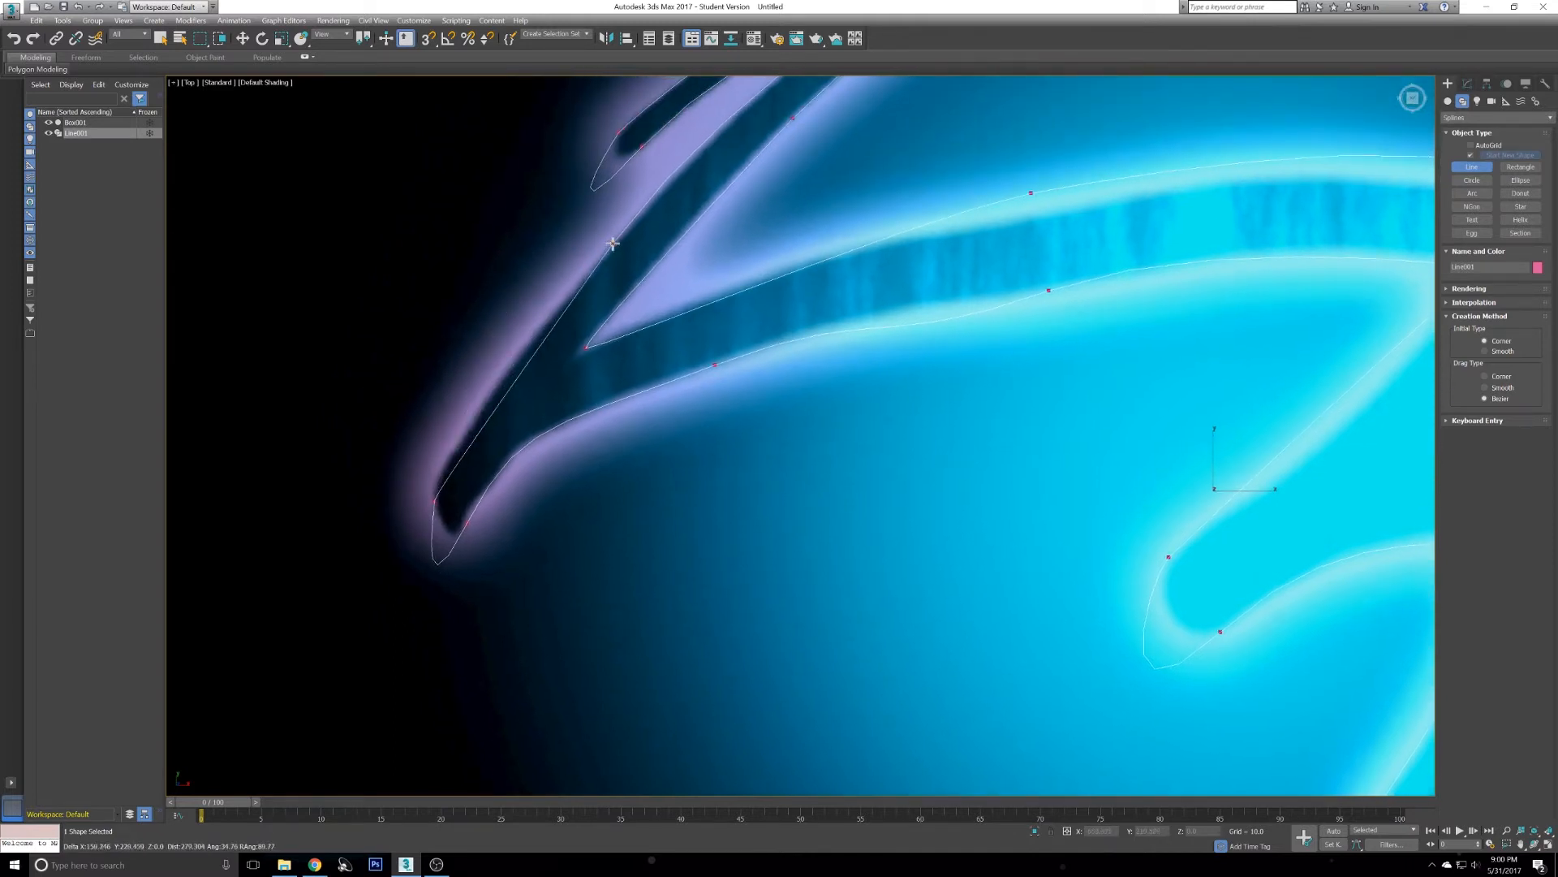
left_click(613, 242)
left_click_drag(619, 239, 720, 165)
left_click(720, 166)
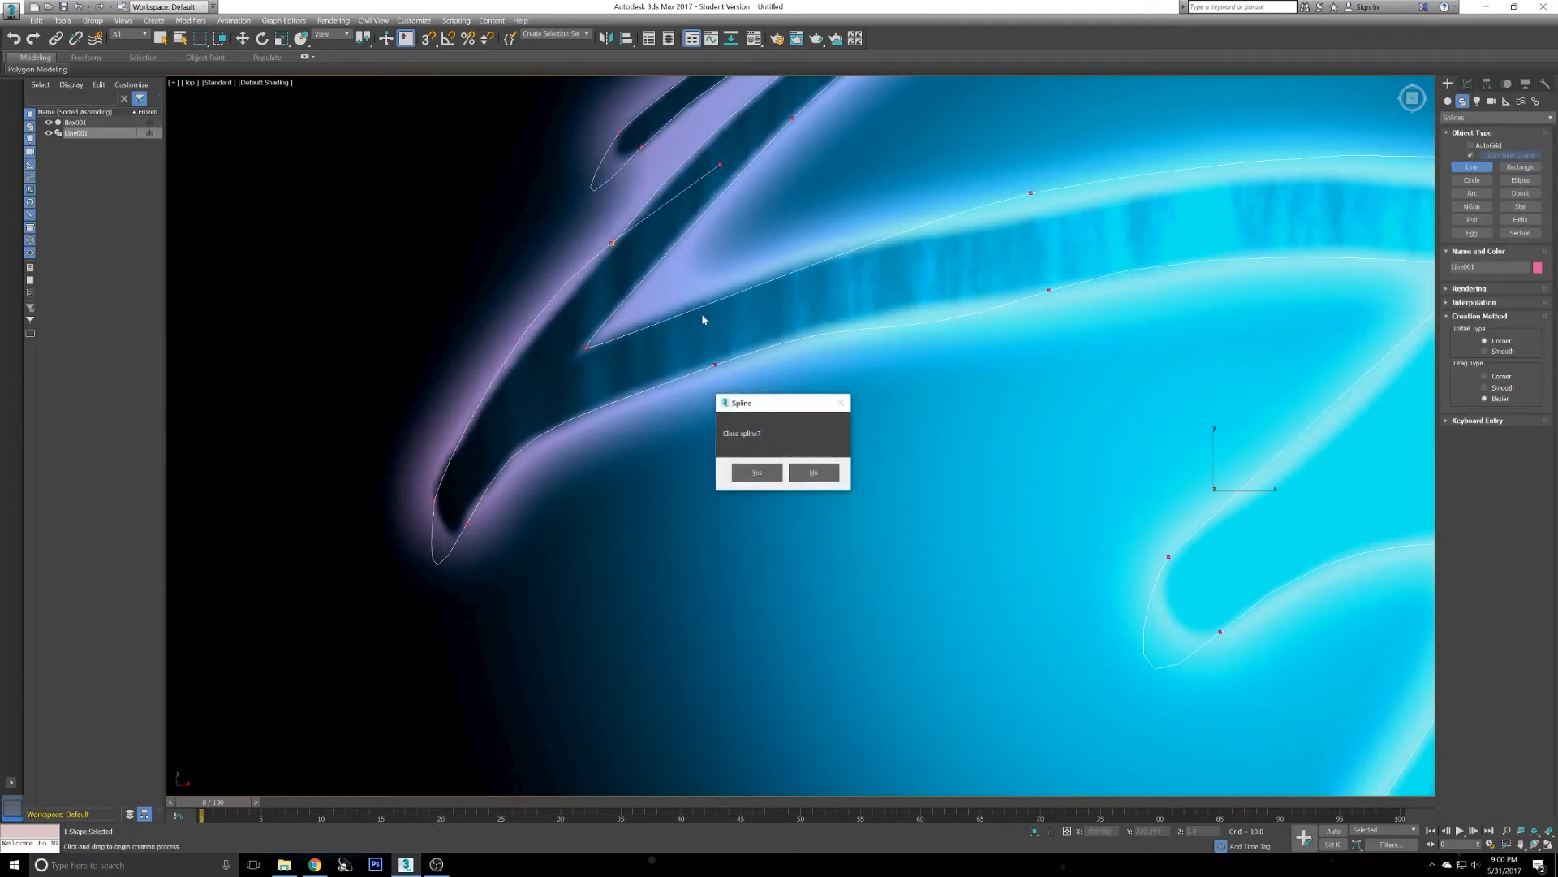
left_click(757, 473)
- Finish the Line and switch to modifying the new spline
scroll(772, 319, "down", 6)
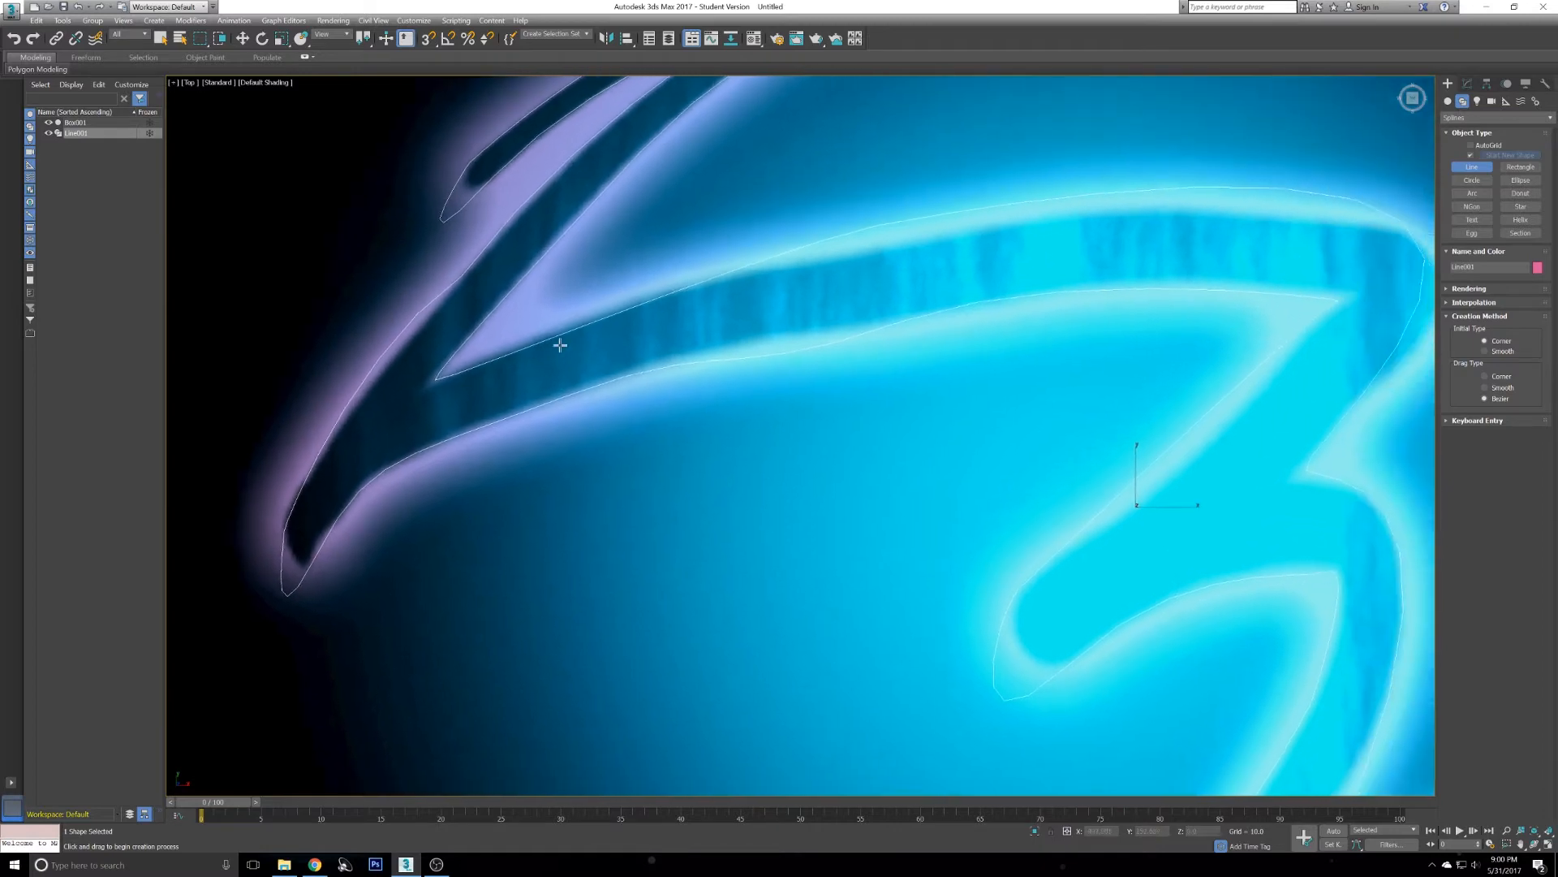
scroll(731, 361, "down", 2)
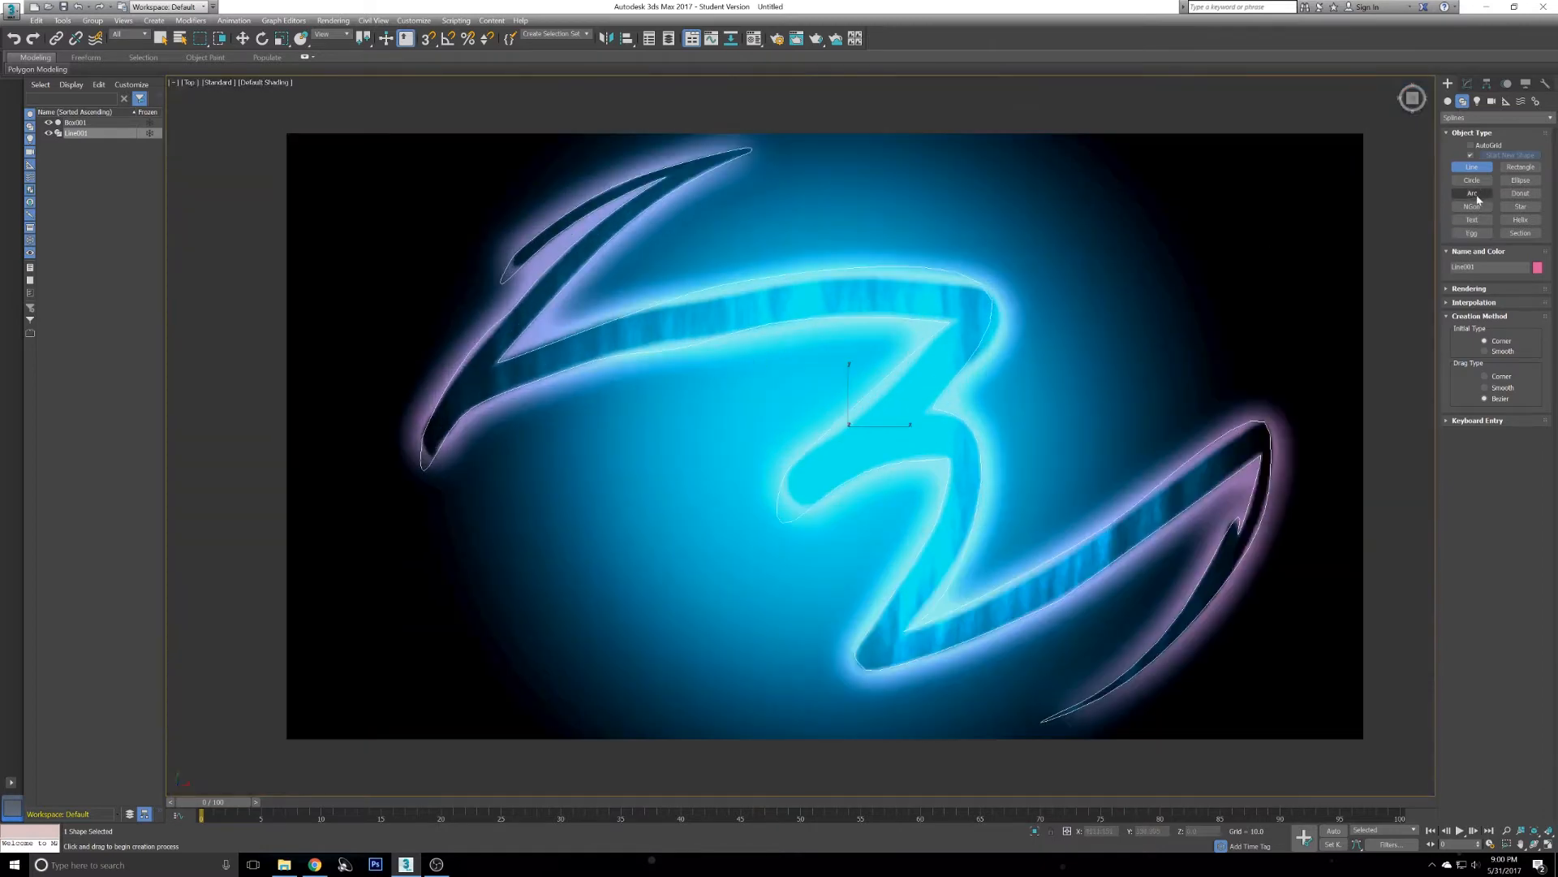
right_click(1062, 303)
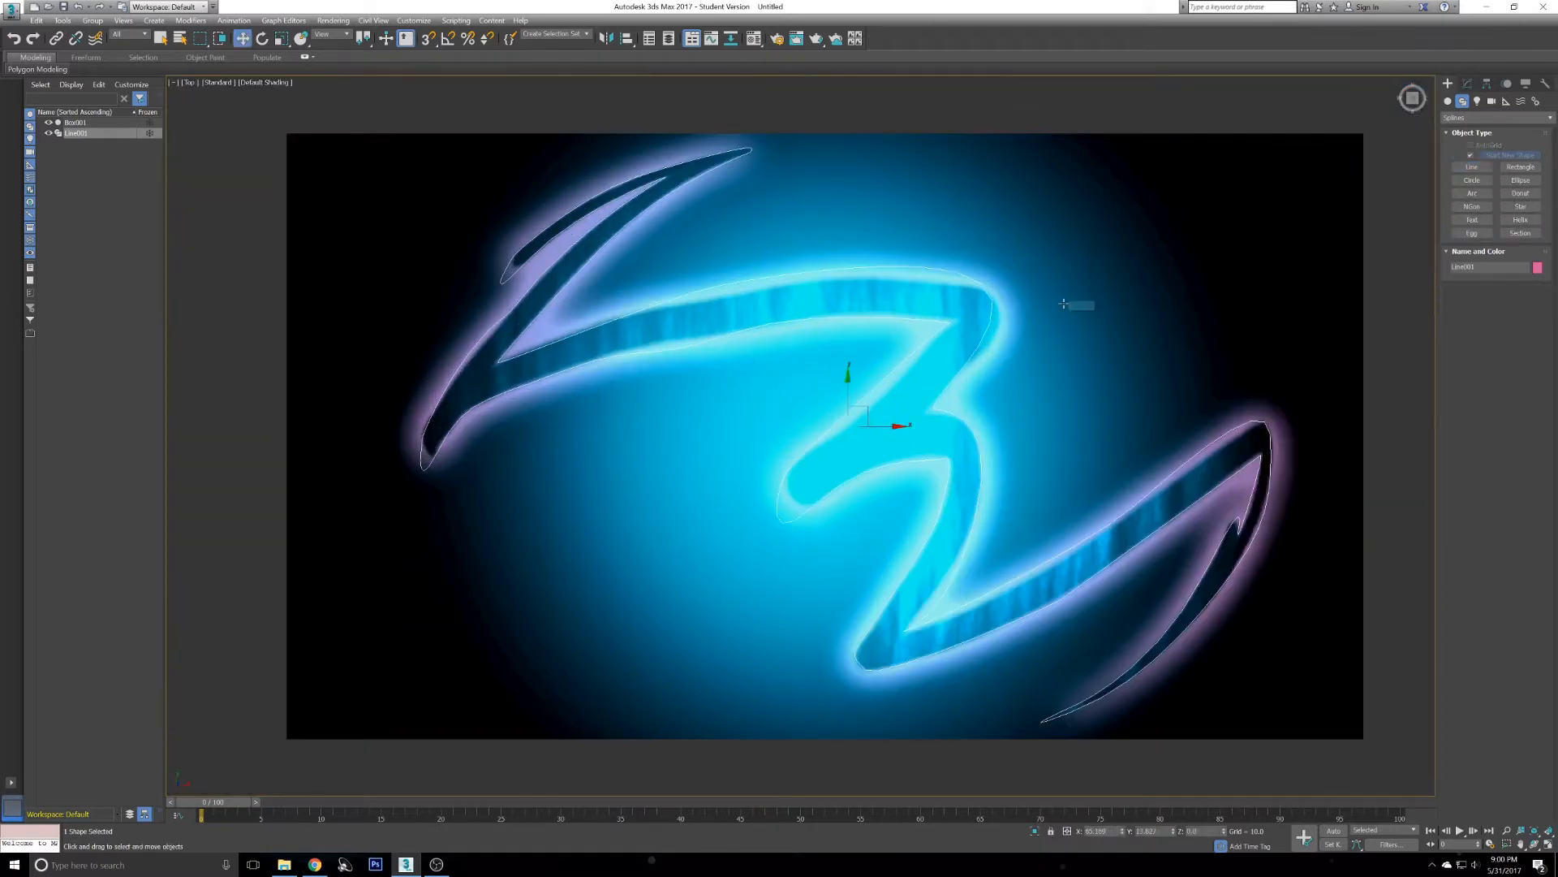
left_click(1467, 85)
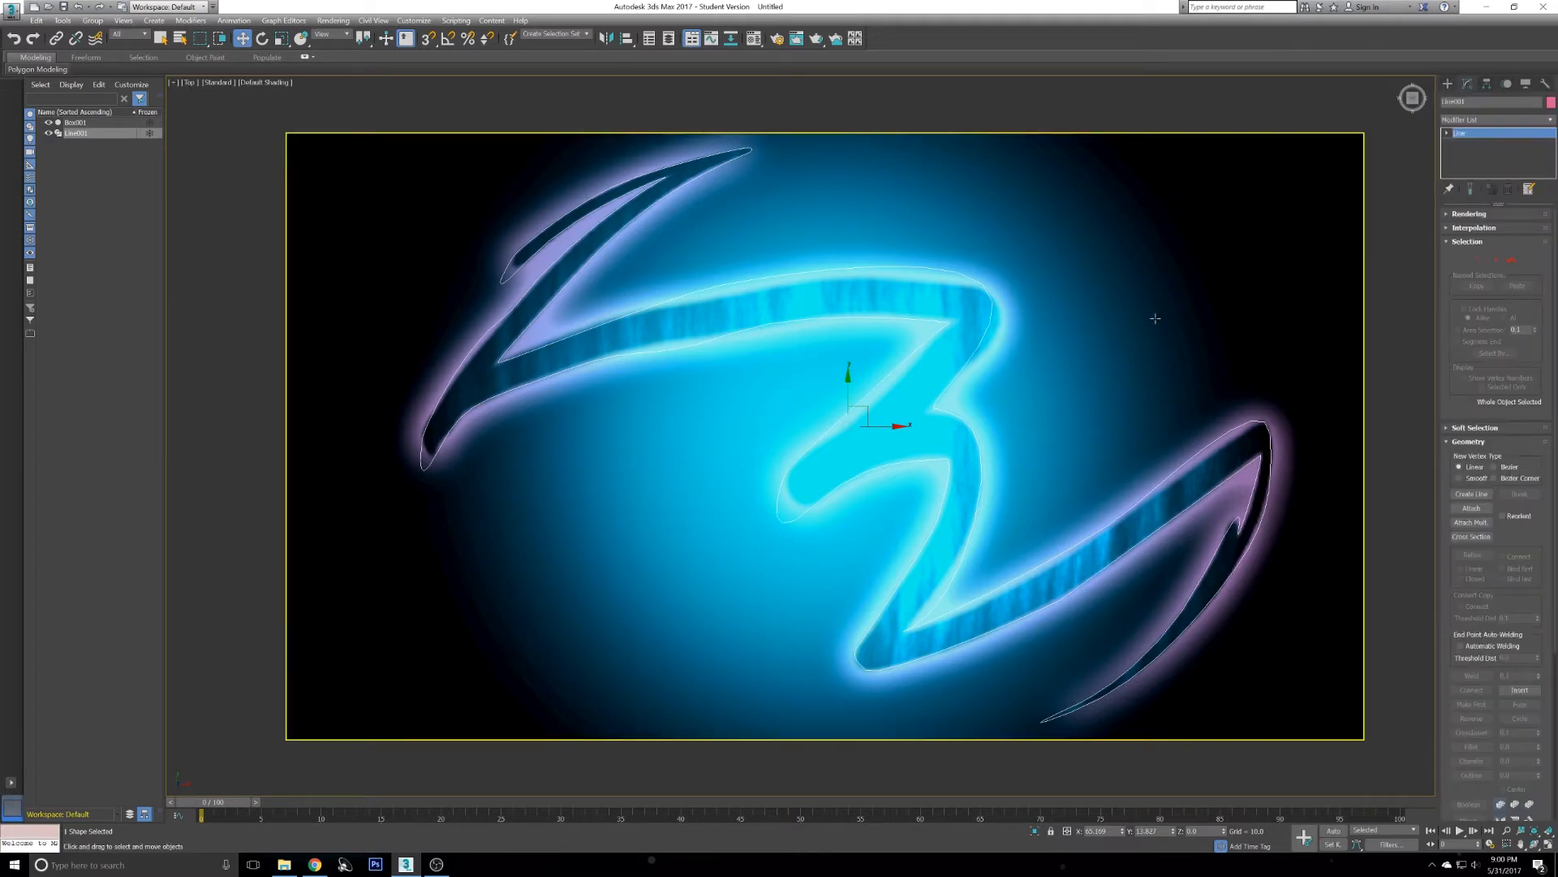
key("alt+w")
key("alt+w")
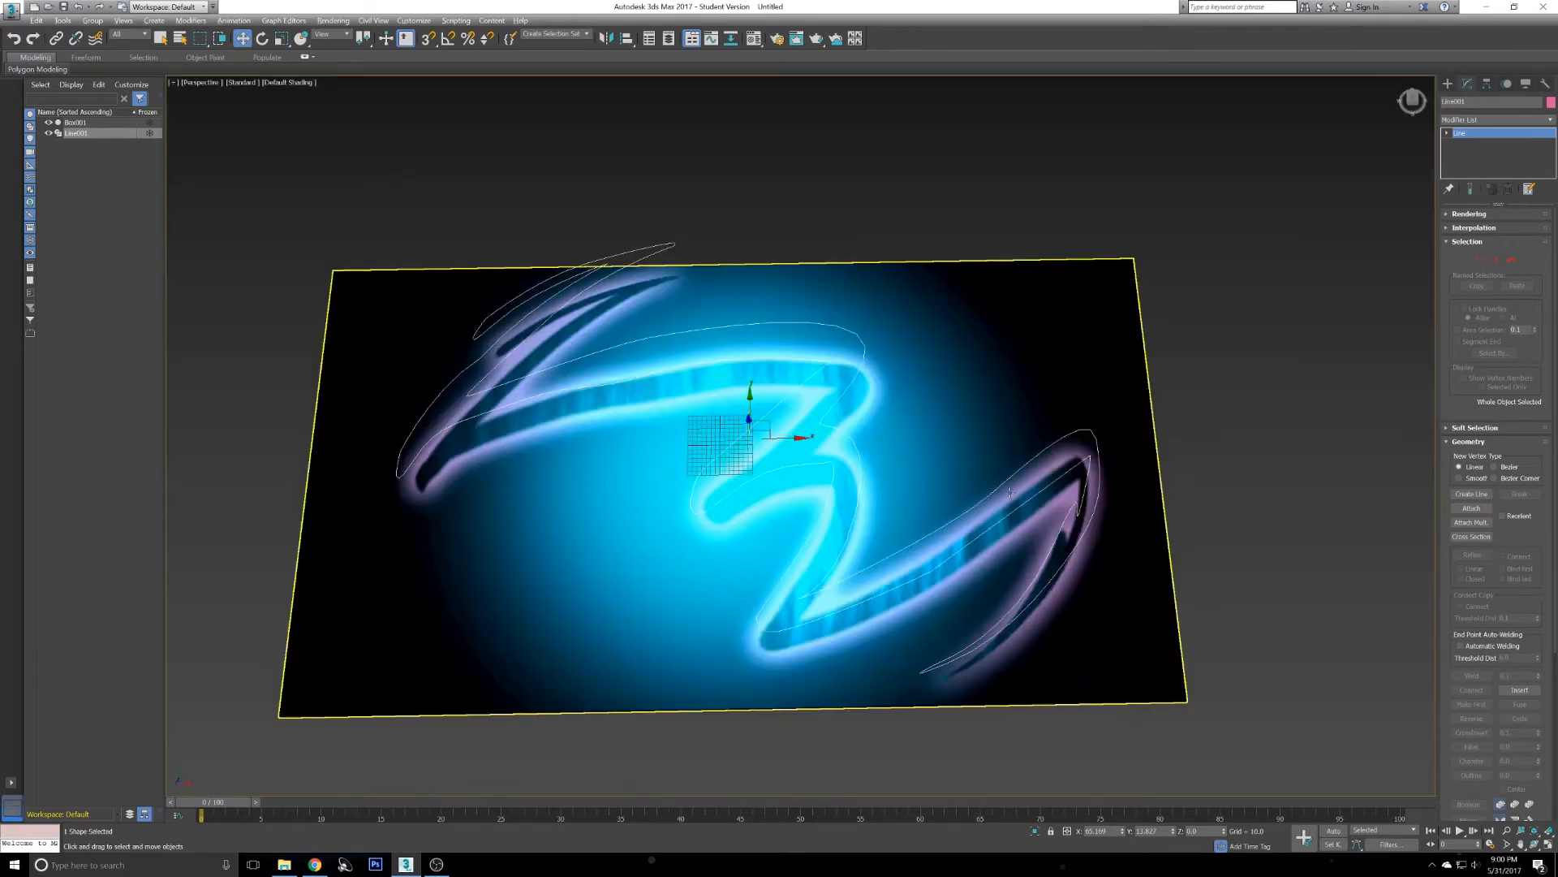
key("alt+w")
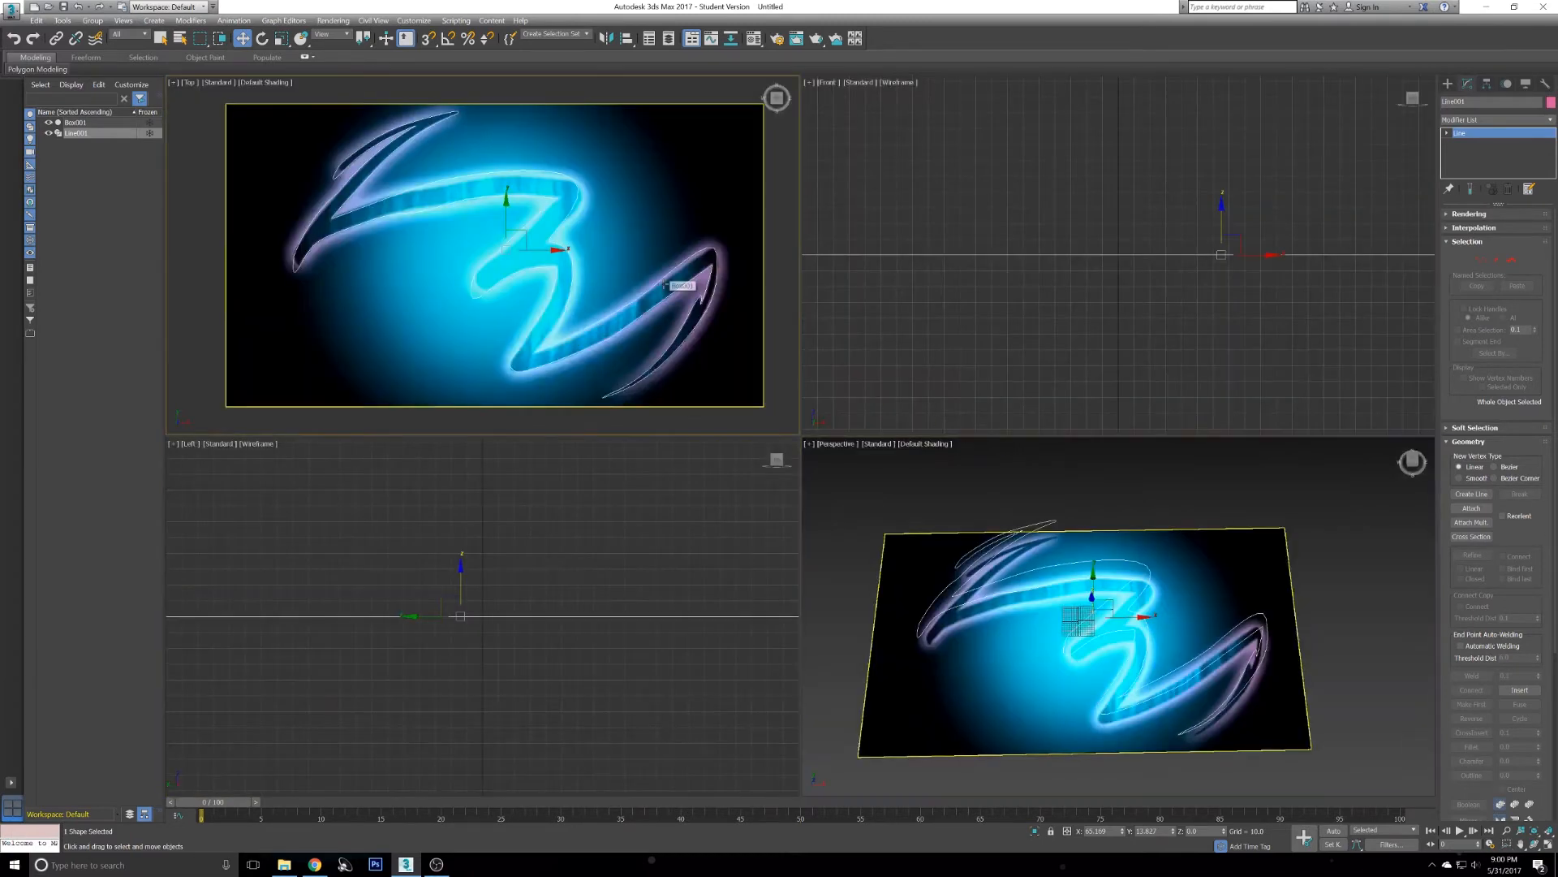
key("alt+w")
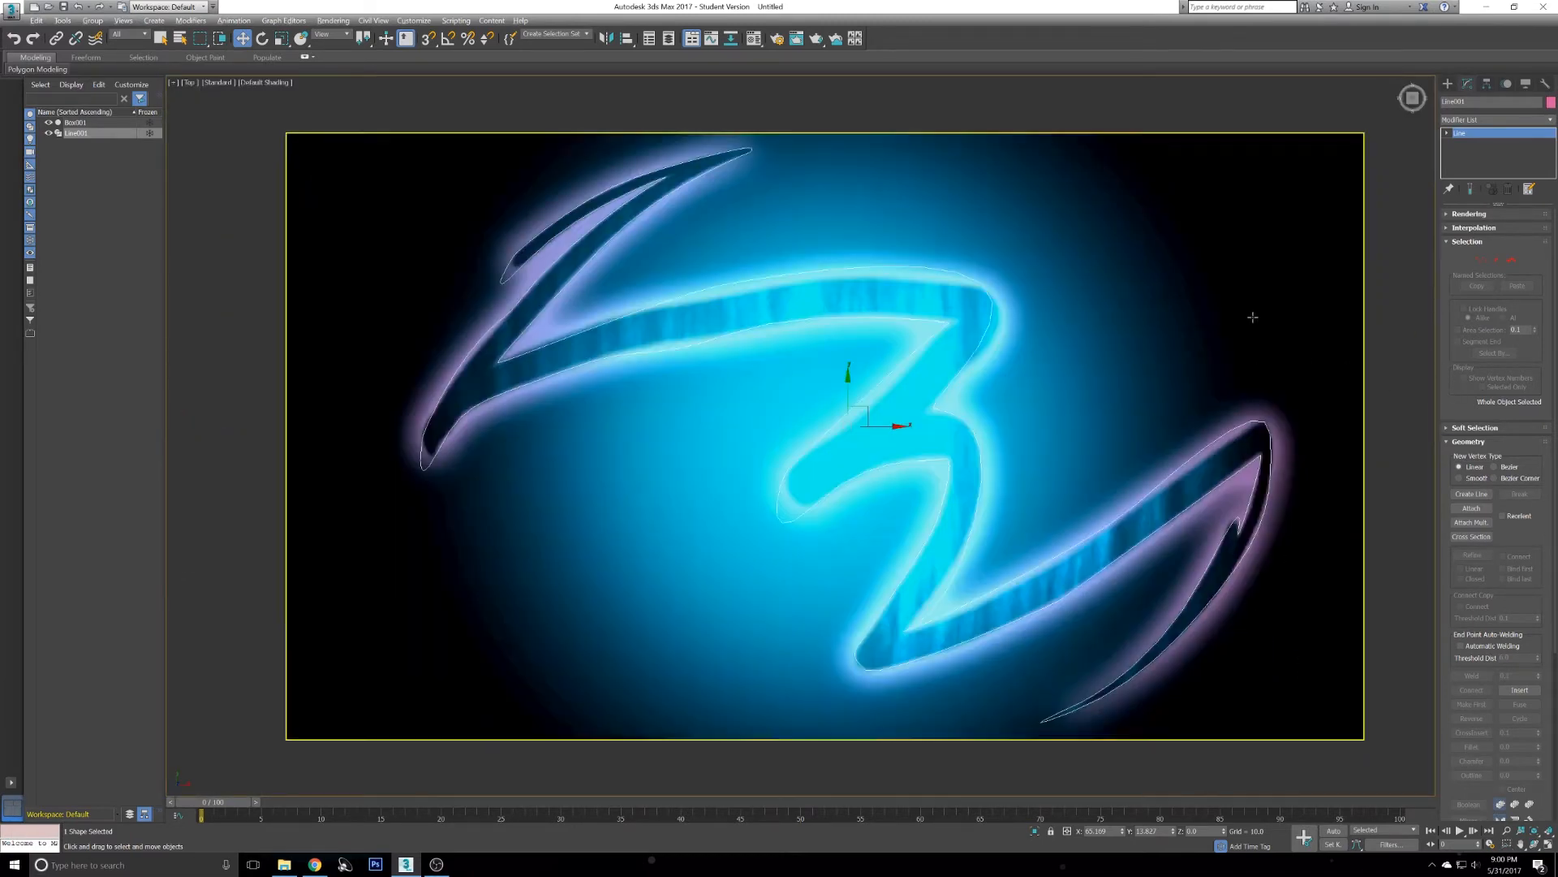
- Enter the spline's Vertex sub-object level to edit the traced points
left_click(1486, 264)
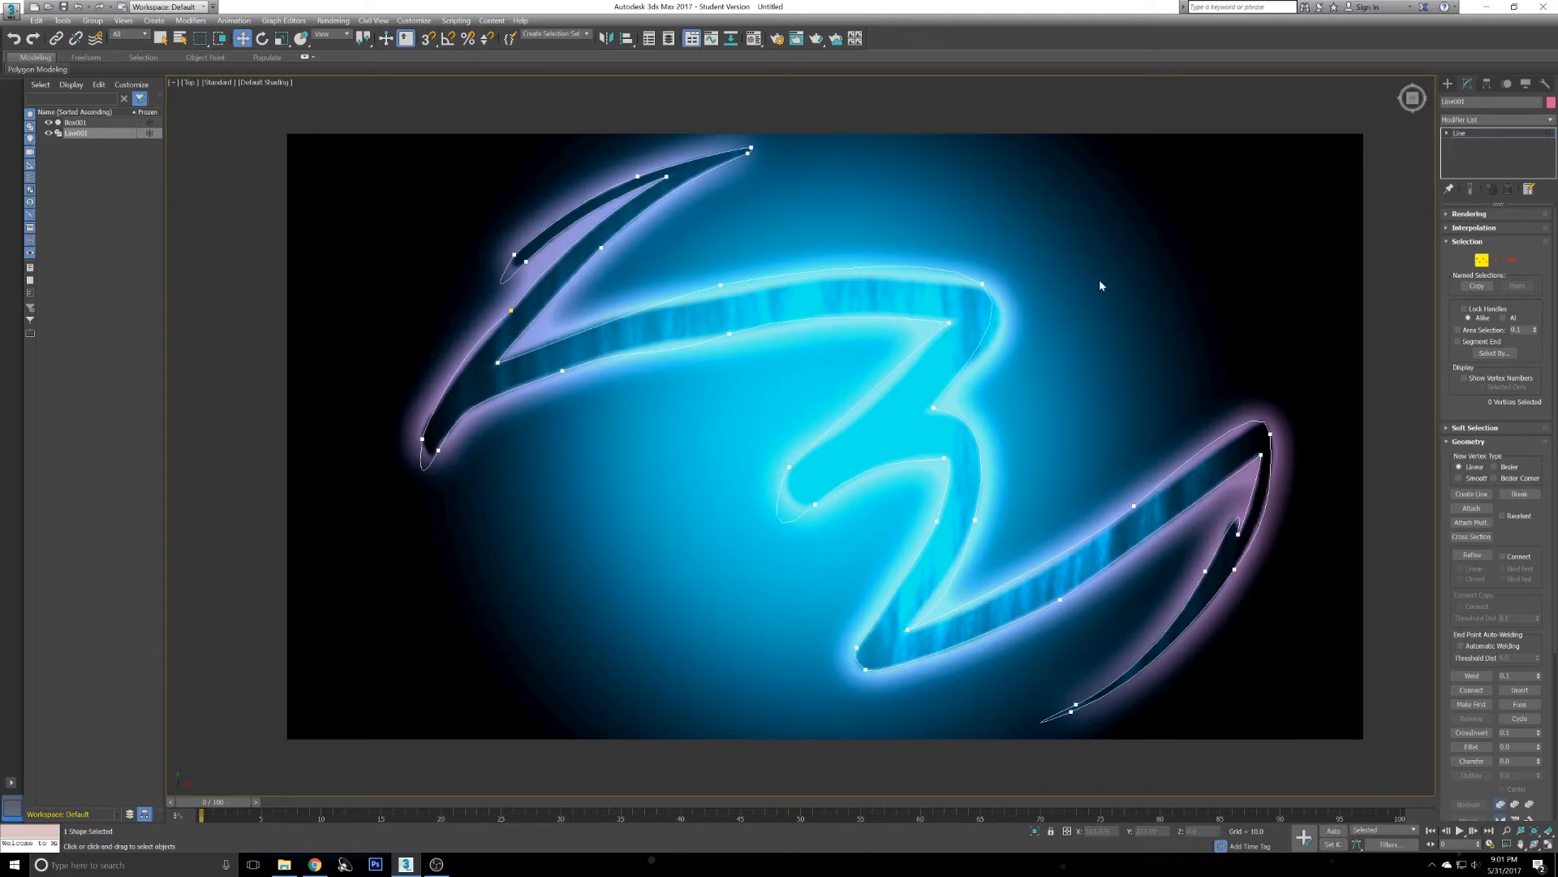
middle_click_drag(432, 314, 516, 324)
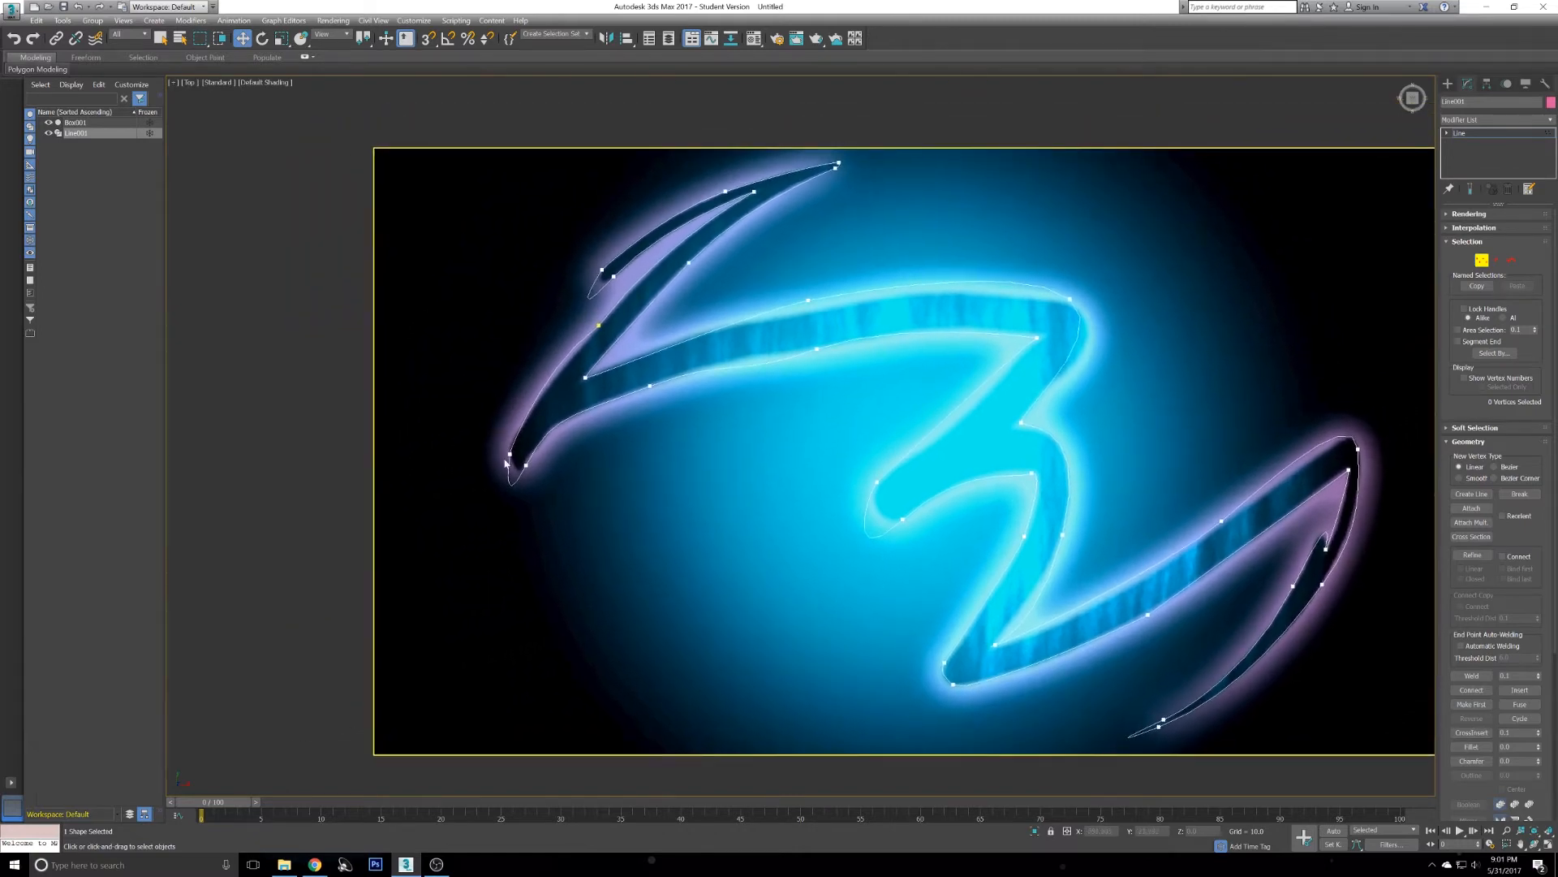
scroll(506, 457, "up", 10)
scroll(672, 361, "down", 15)
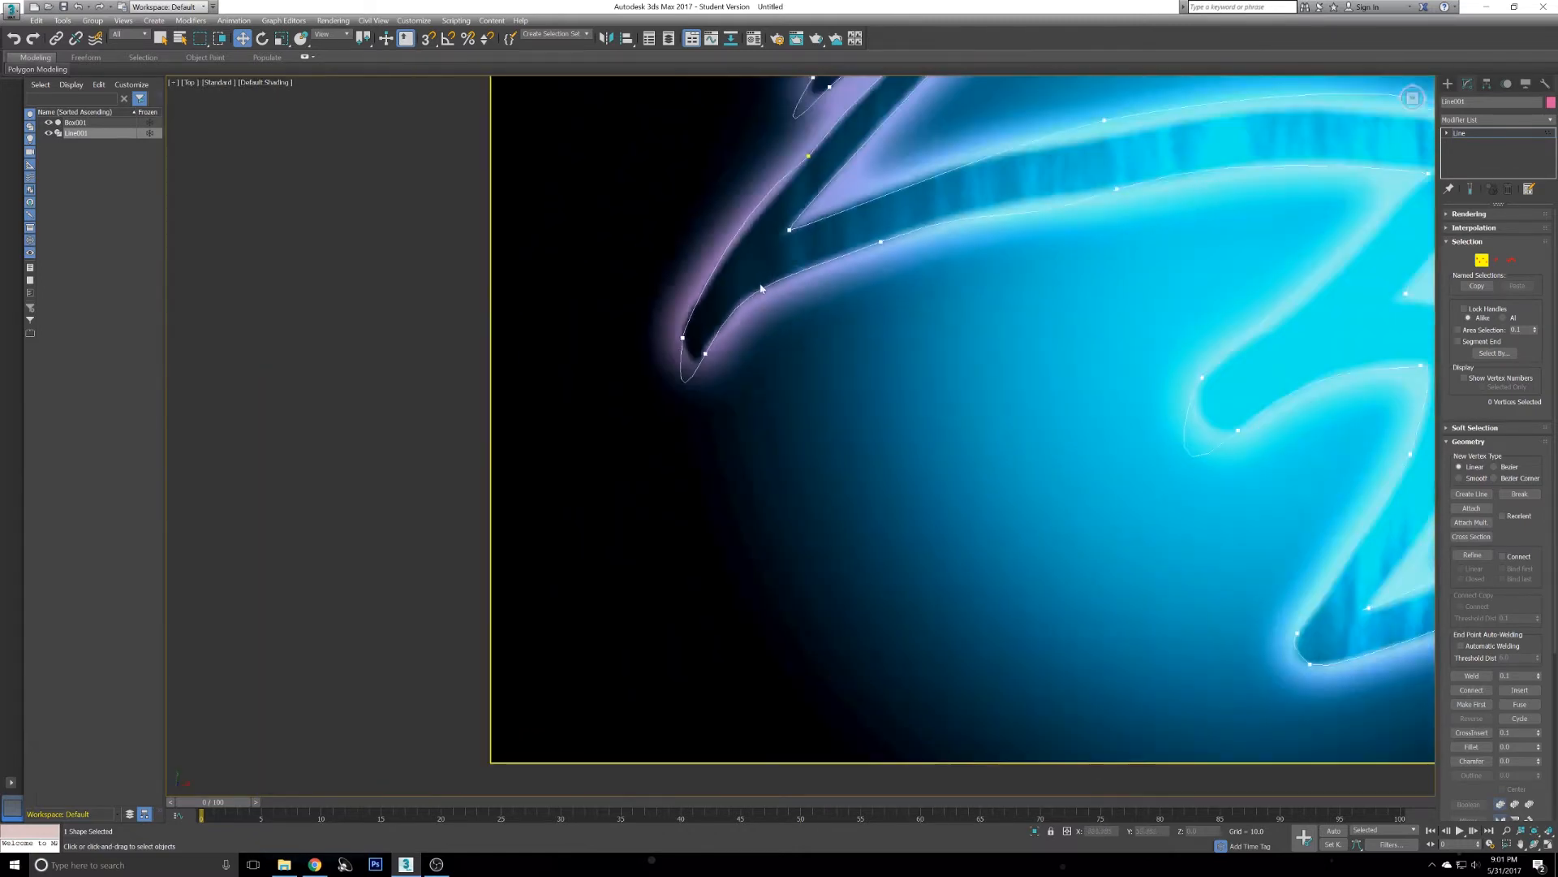
scroll(708, 302, "up", 2)
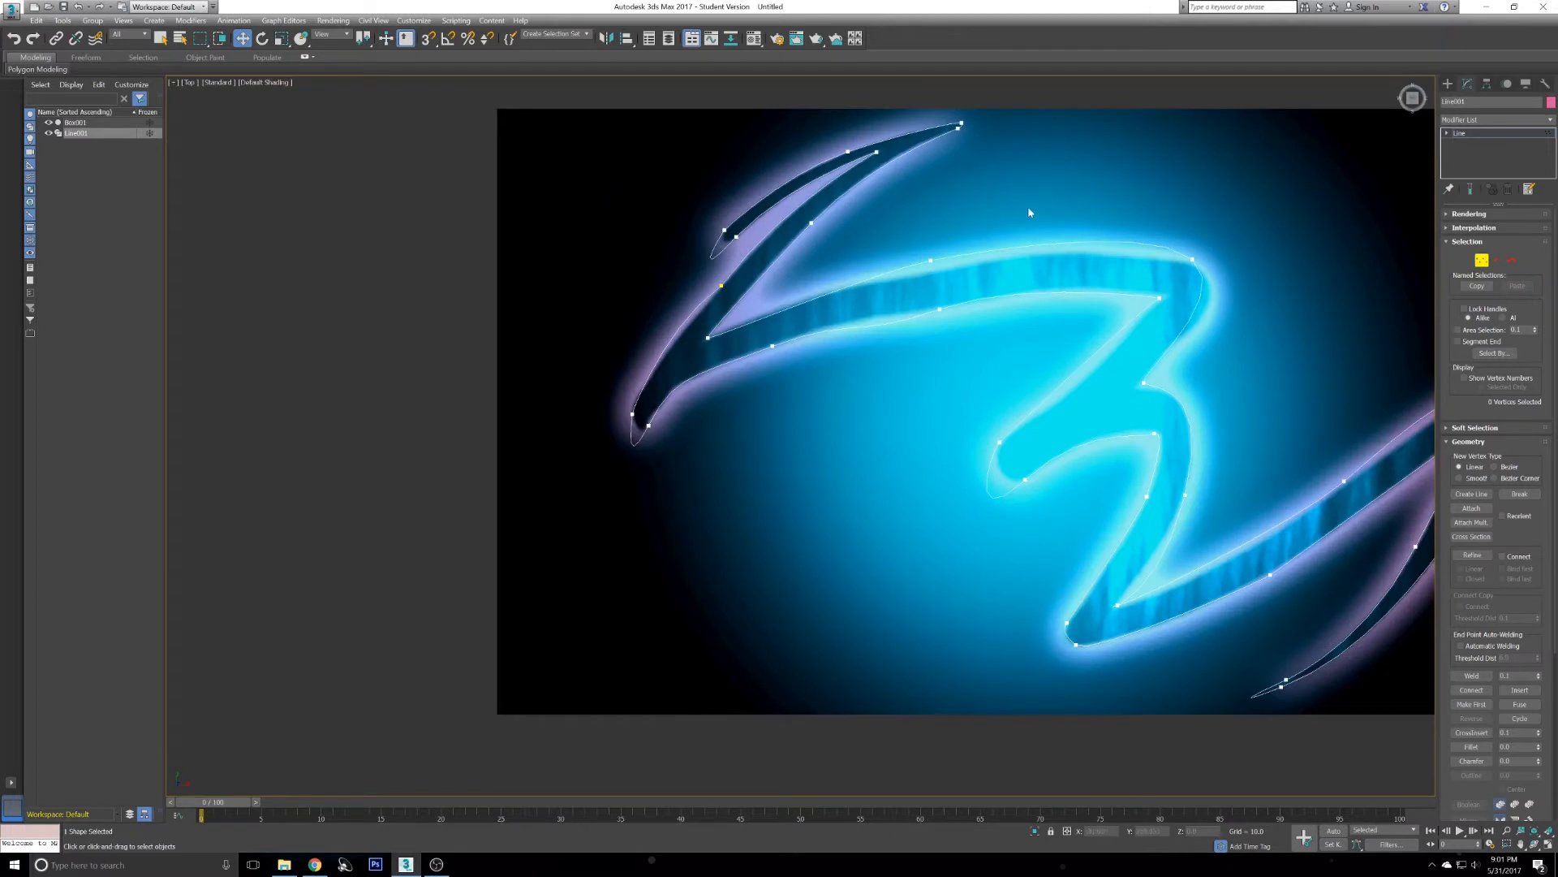
scroll(1233, 503, "down", 1)
scroll(1033, 348, "up", 3)
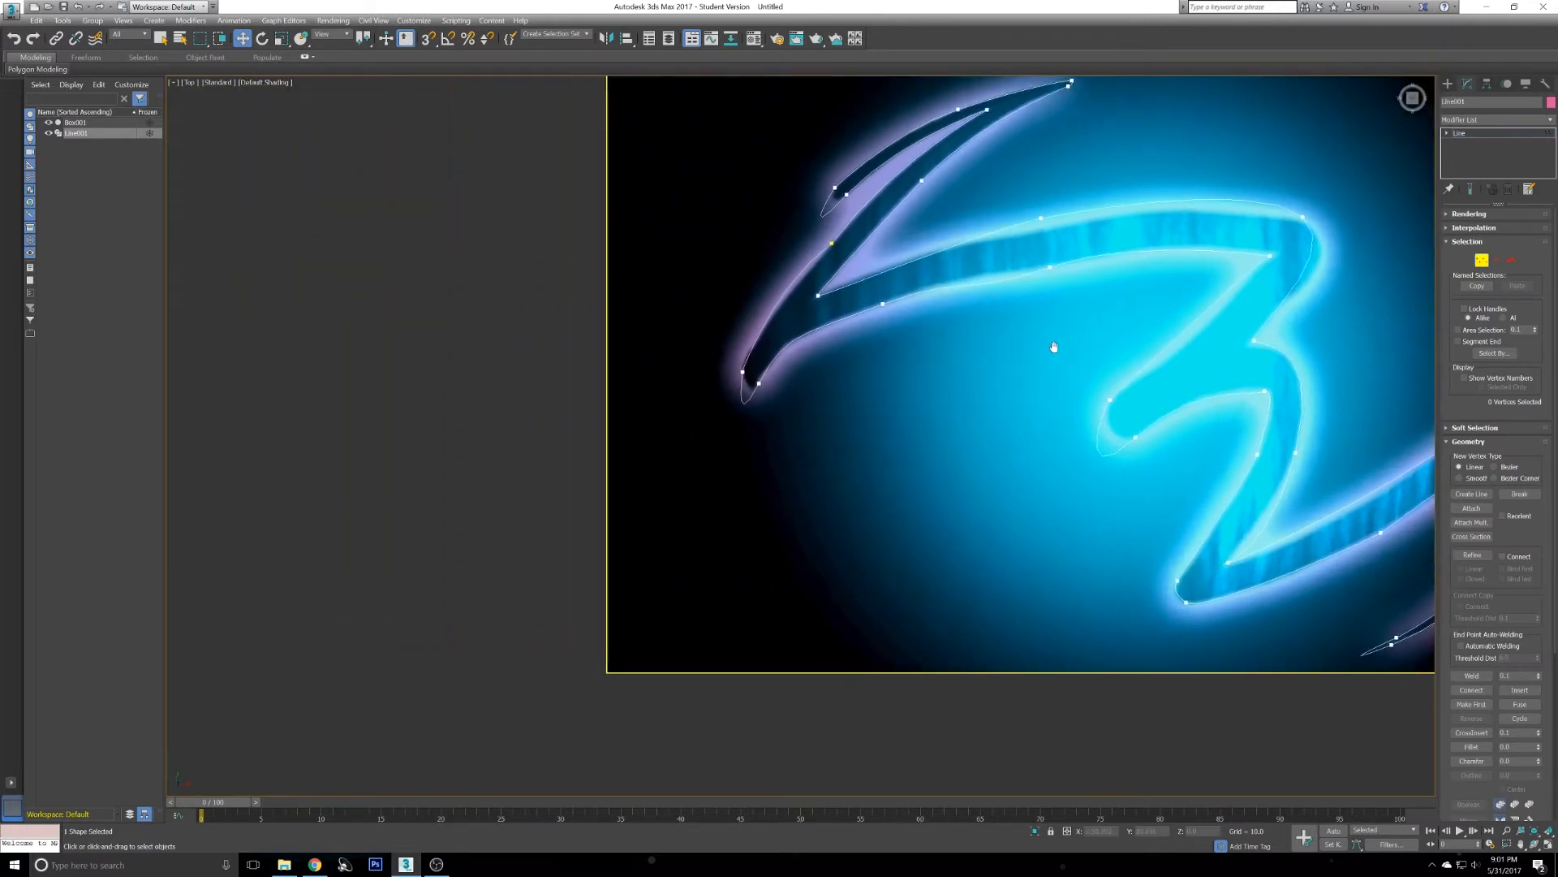
scroll(721, 319, "up", 2)
scroll(720, 319, "up", 3)
scroll(771, 445, "down", 1)
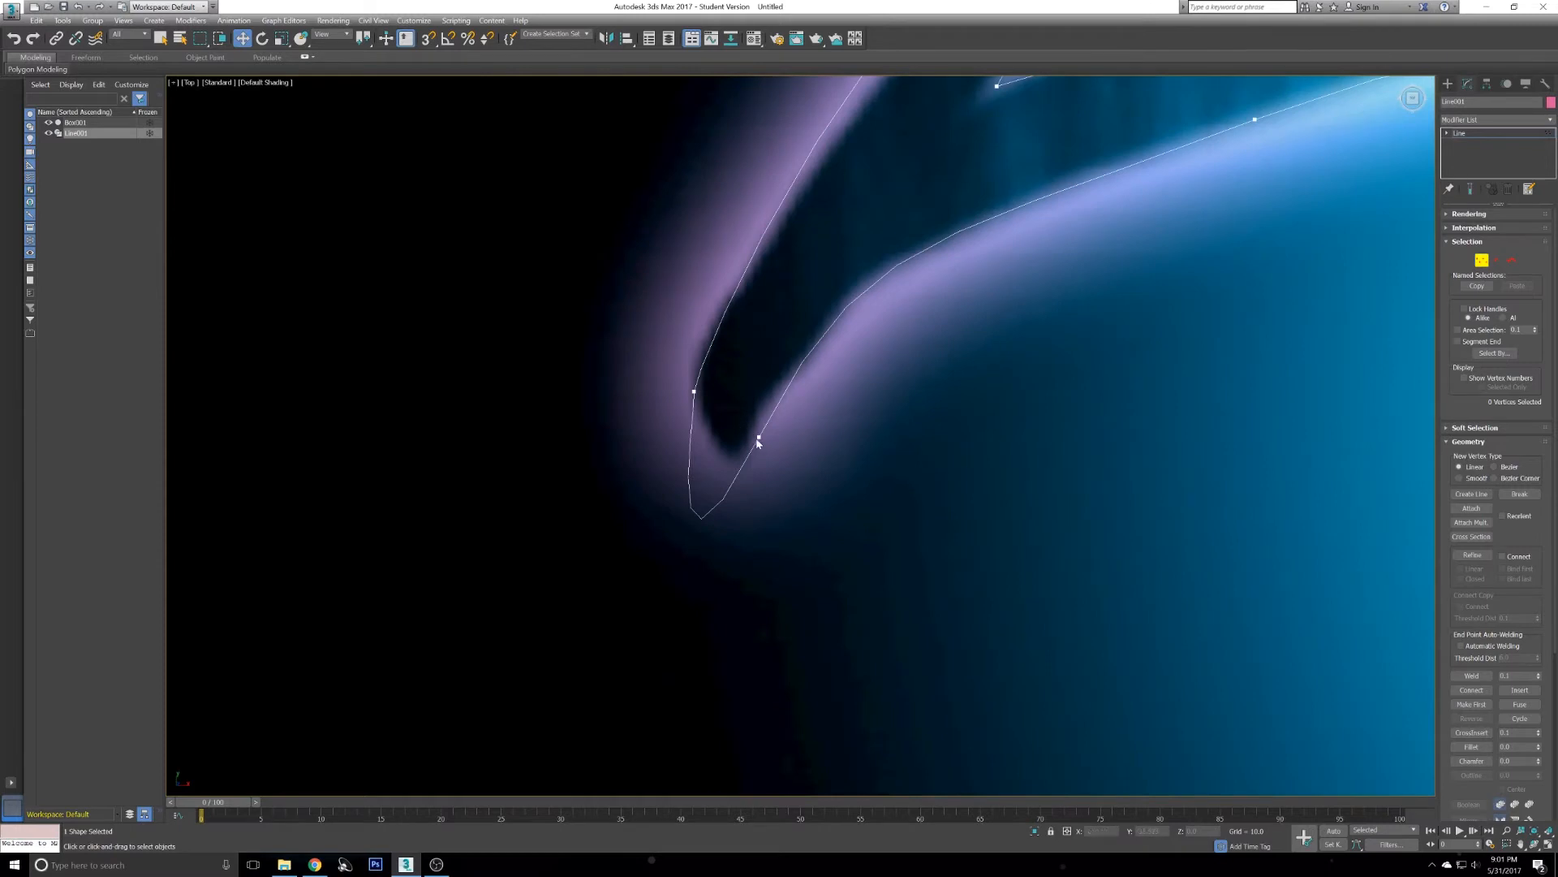
- Convert the vertex at the streak's inner lower tip to Bezier and adjust its handles to follow the curve
left_click(758, 438)
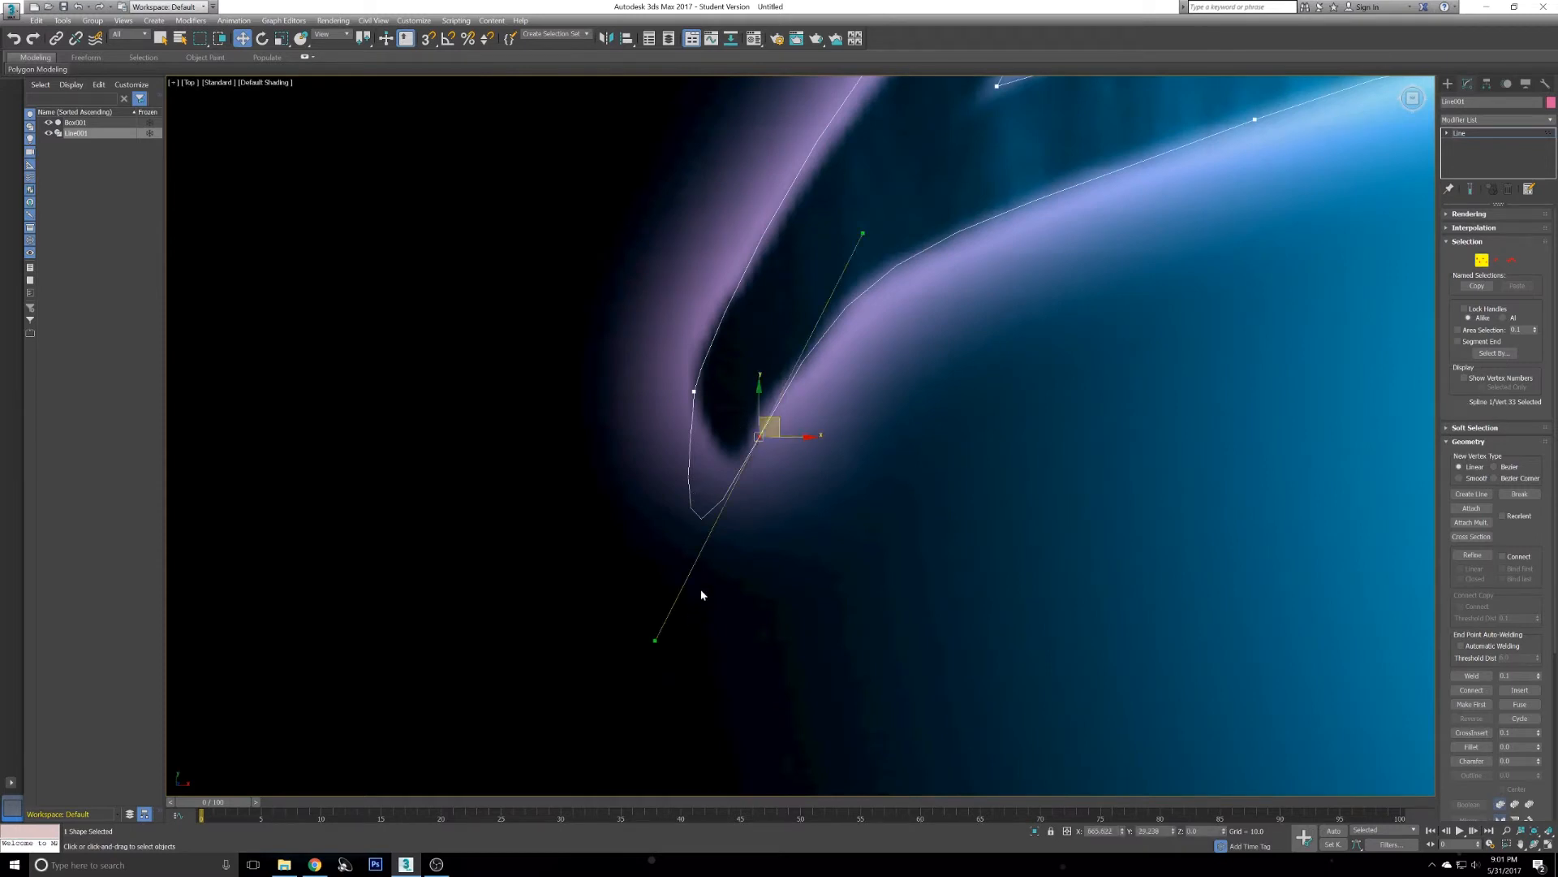
middle_click_drag(738, 335, 718, 342)
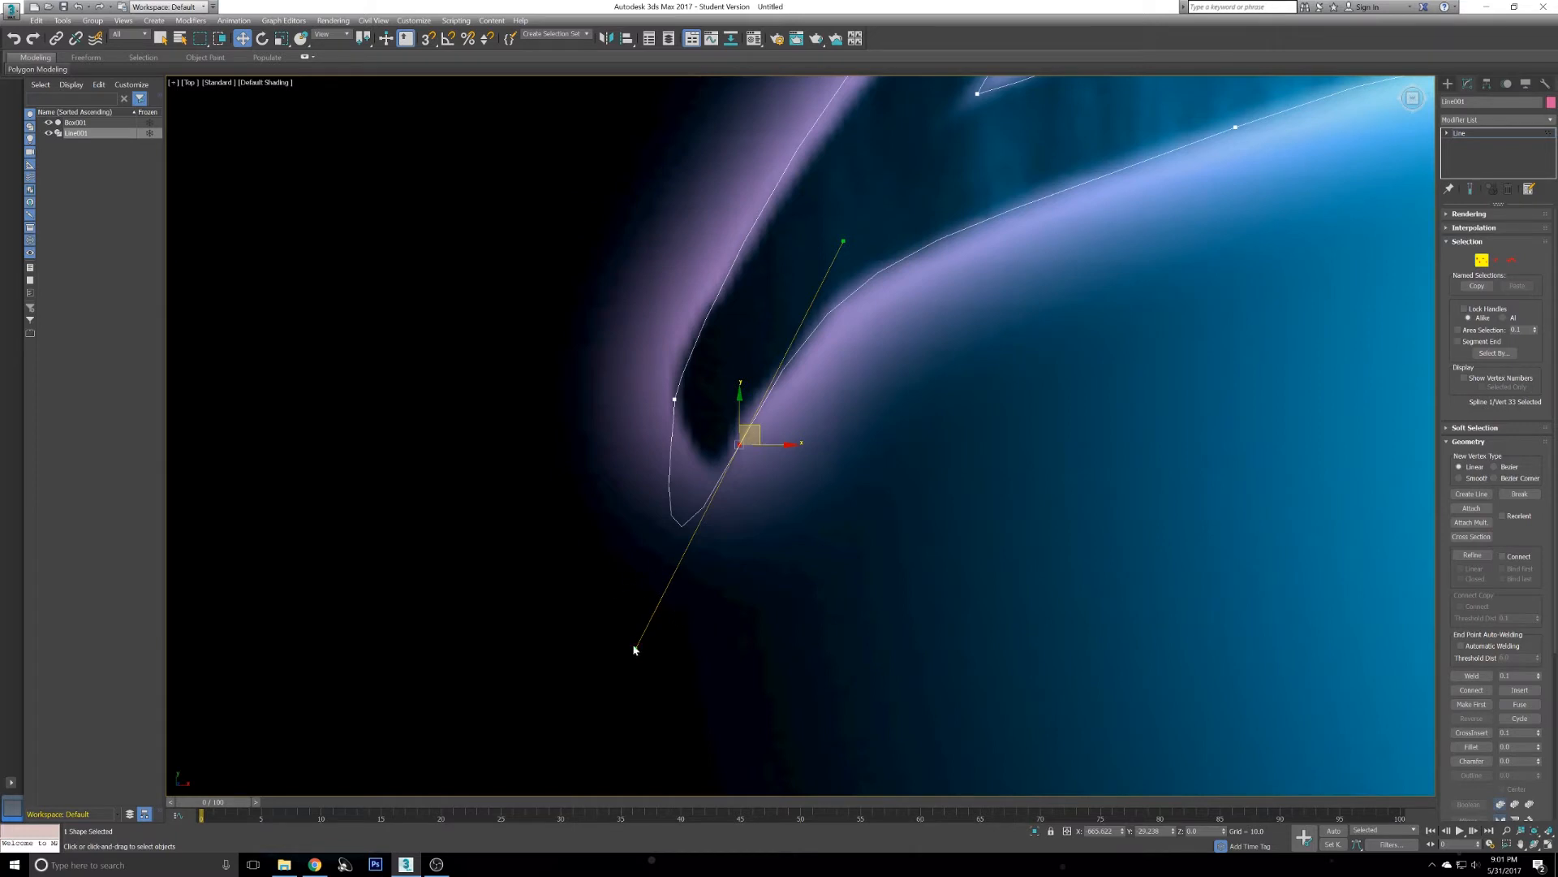
left_click_drag(634, 647, 669, 565)
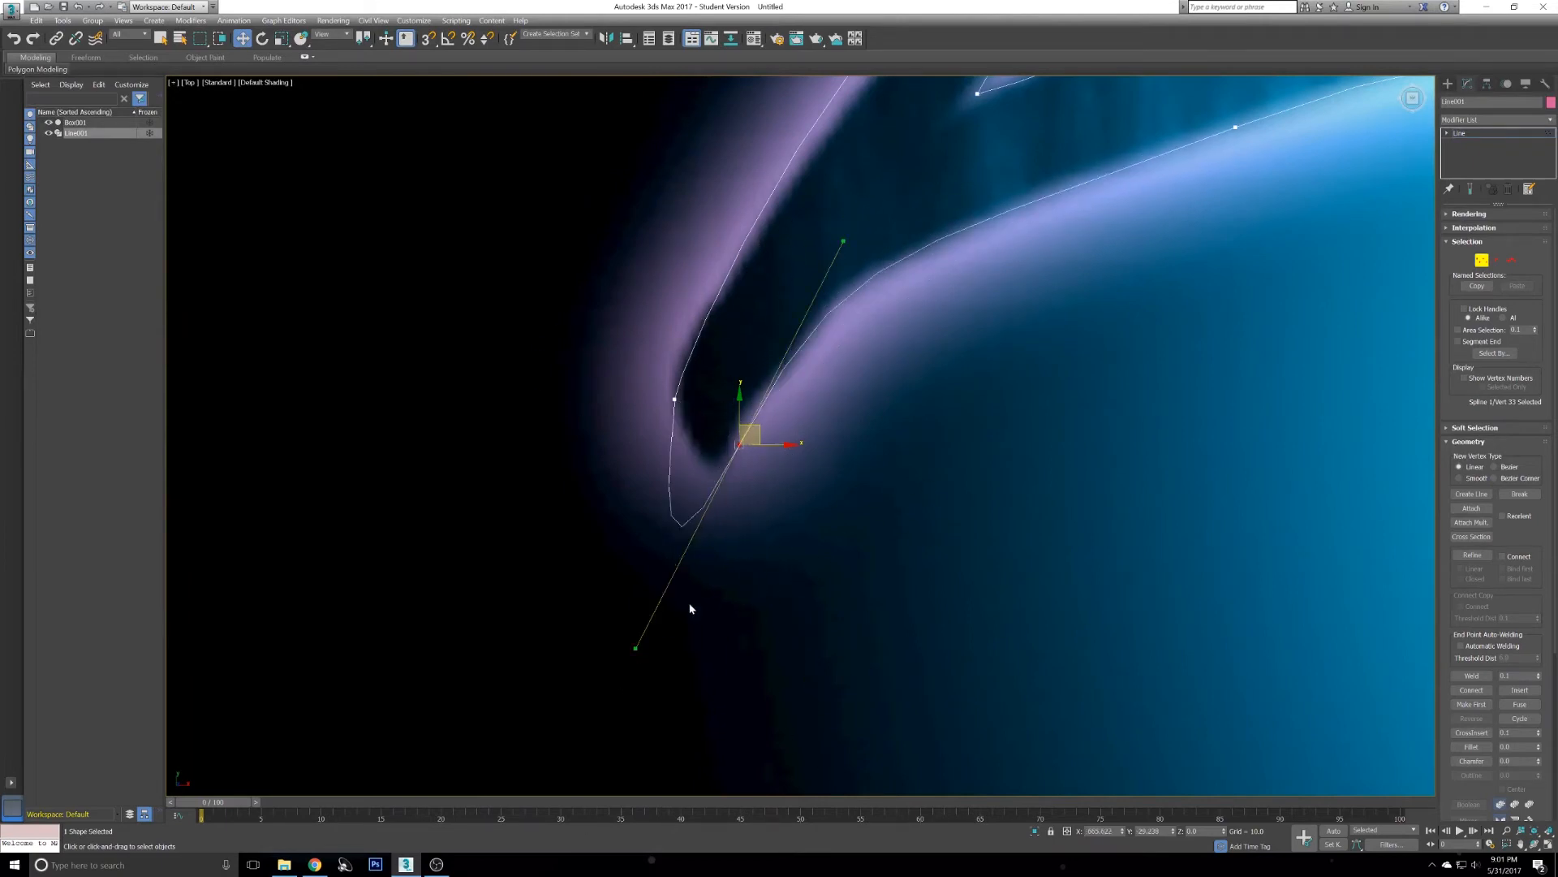
right_click(817, 498)
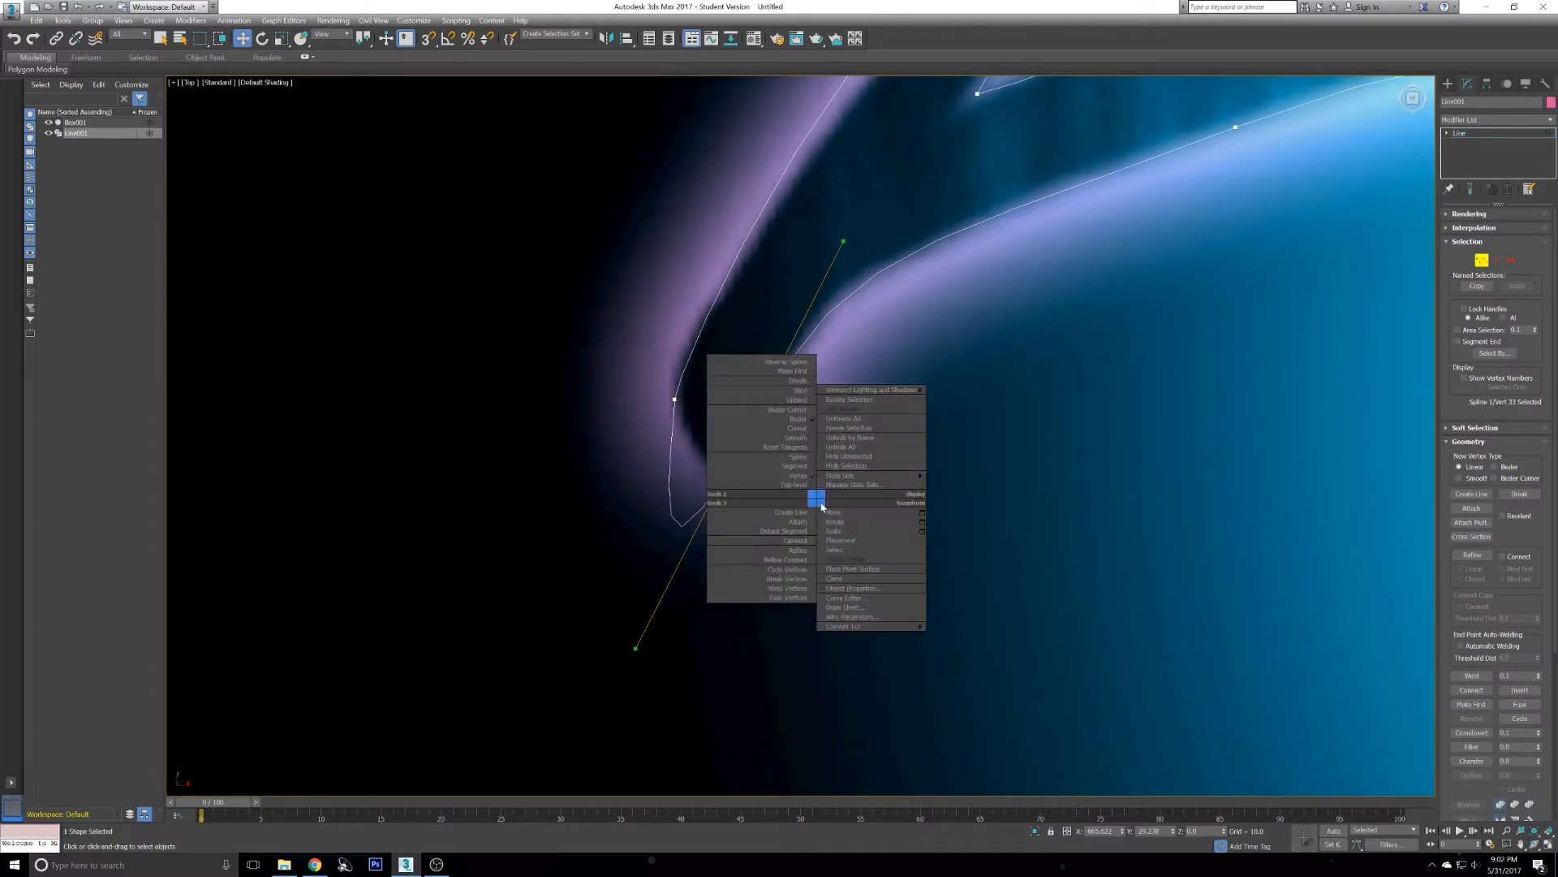
left_click(764, 411)
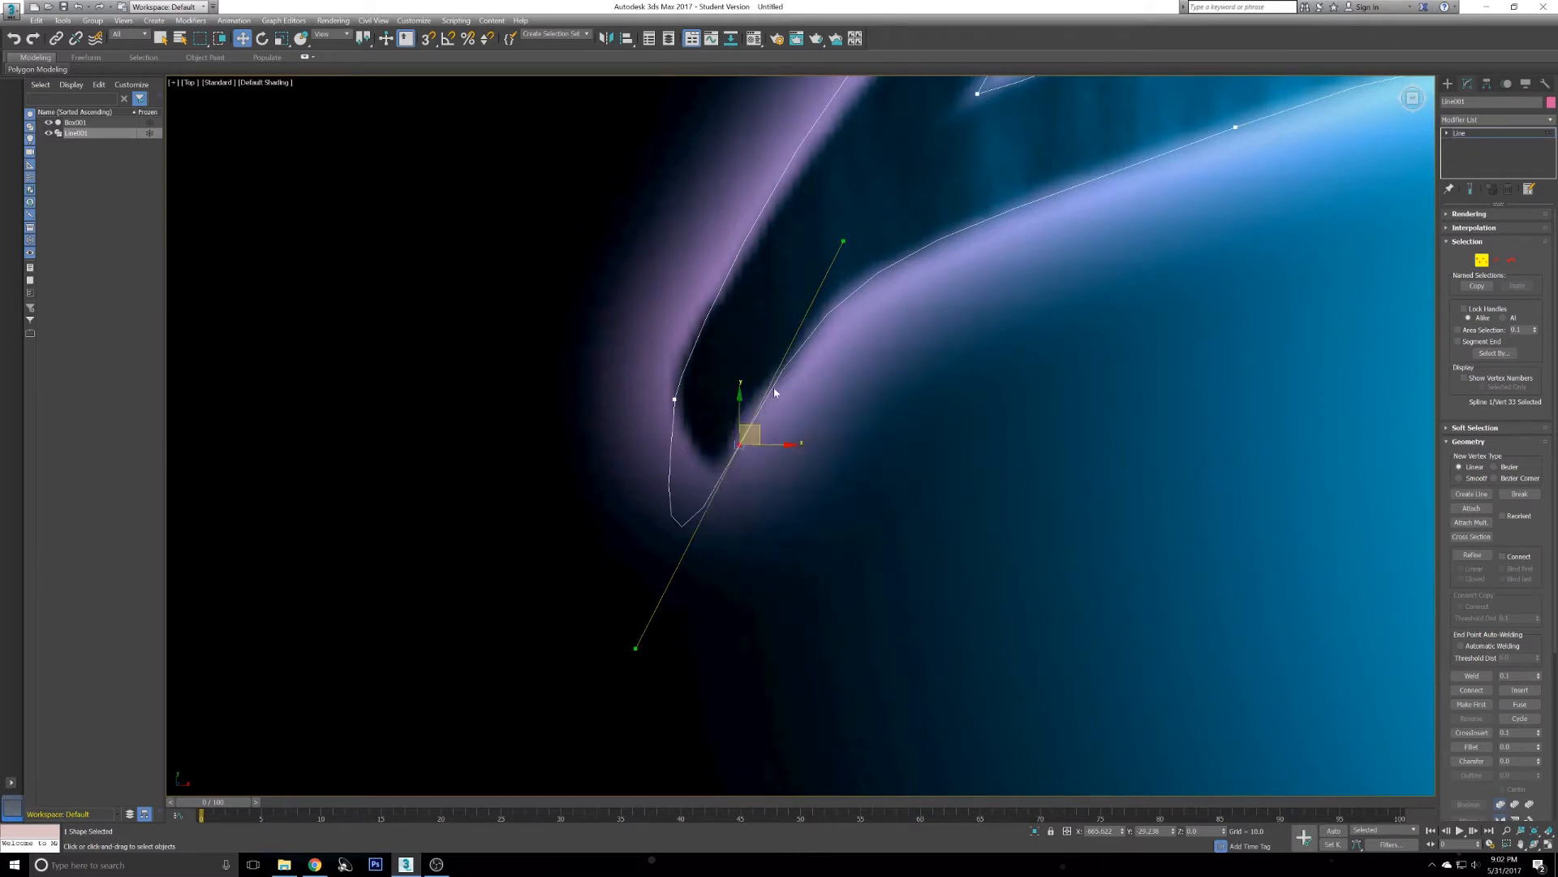
mouse_move(842, 243)
left_mouse_down()
mouse_move(838, 276)
mouse_move(836, 256)
left_mouse_up()
left_click_drag(636, 648, 702, 507)
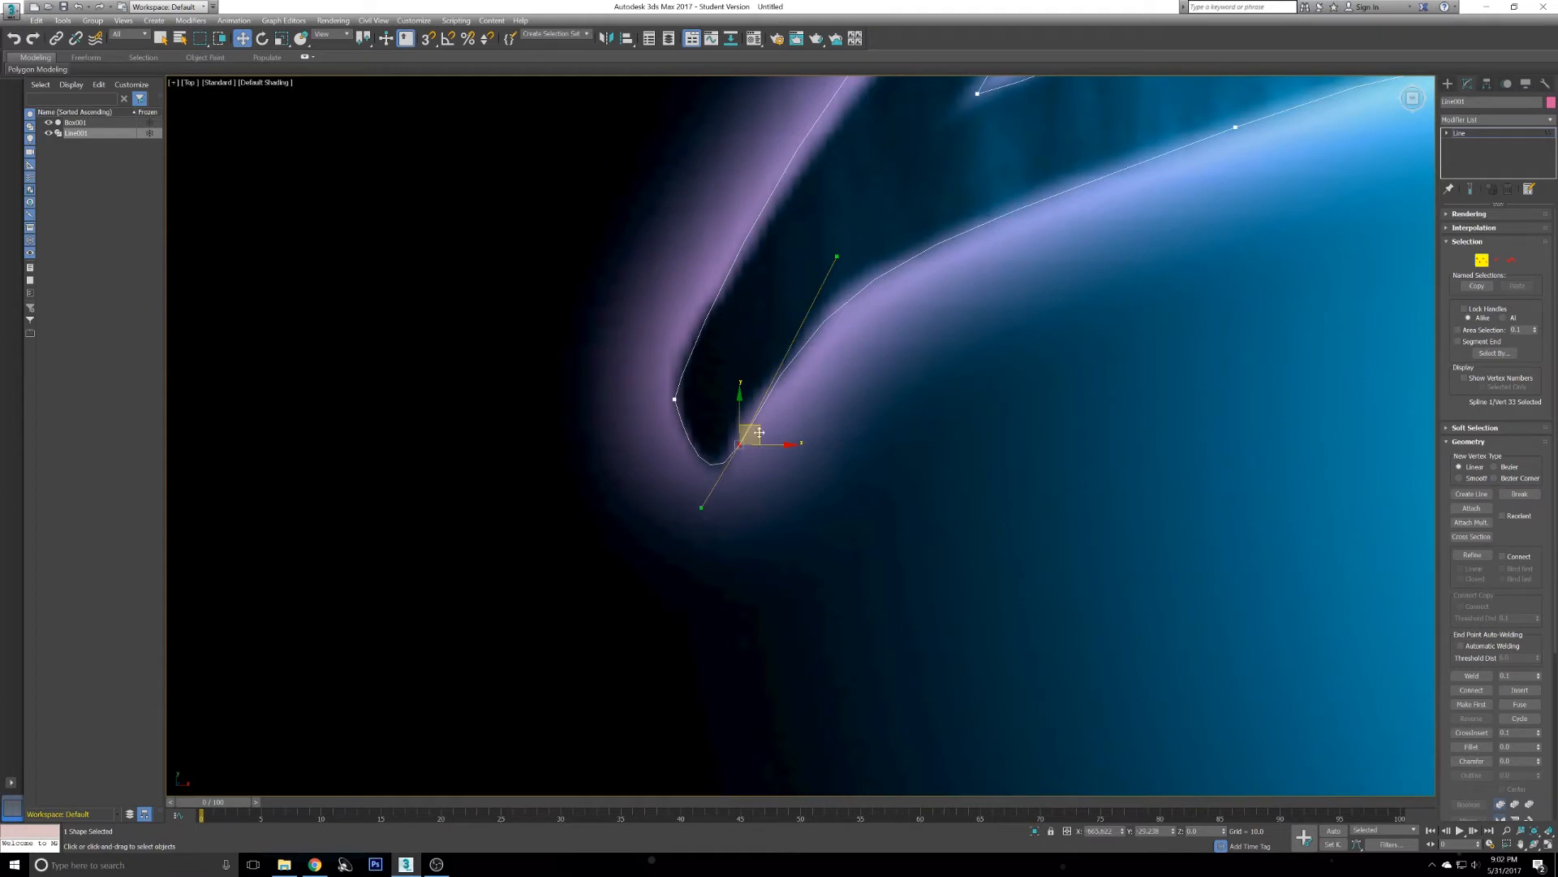
left_click_drag(757, 433, 752, 431)
left_click_drag(694, 507, 708, 518)
left_click_drag(828, 256, 842, 247)
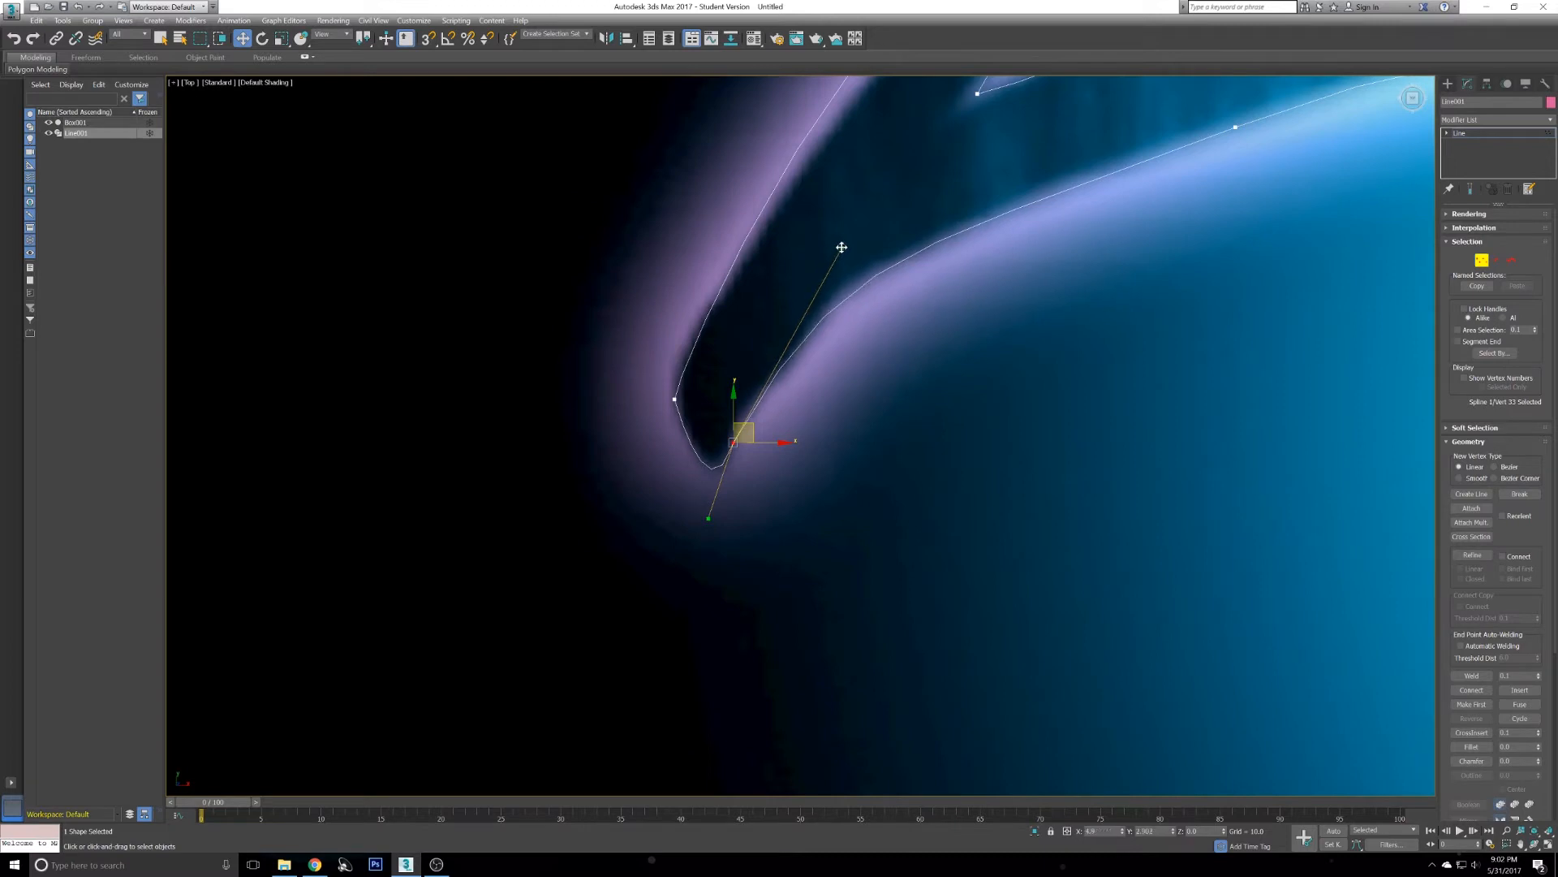
- Move the vertex on the streak's outer tip edge slightly upward
middle_click_drag(908, 279, 930, 332)
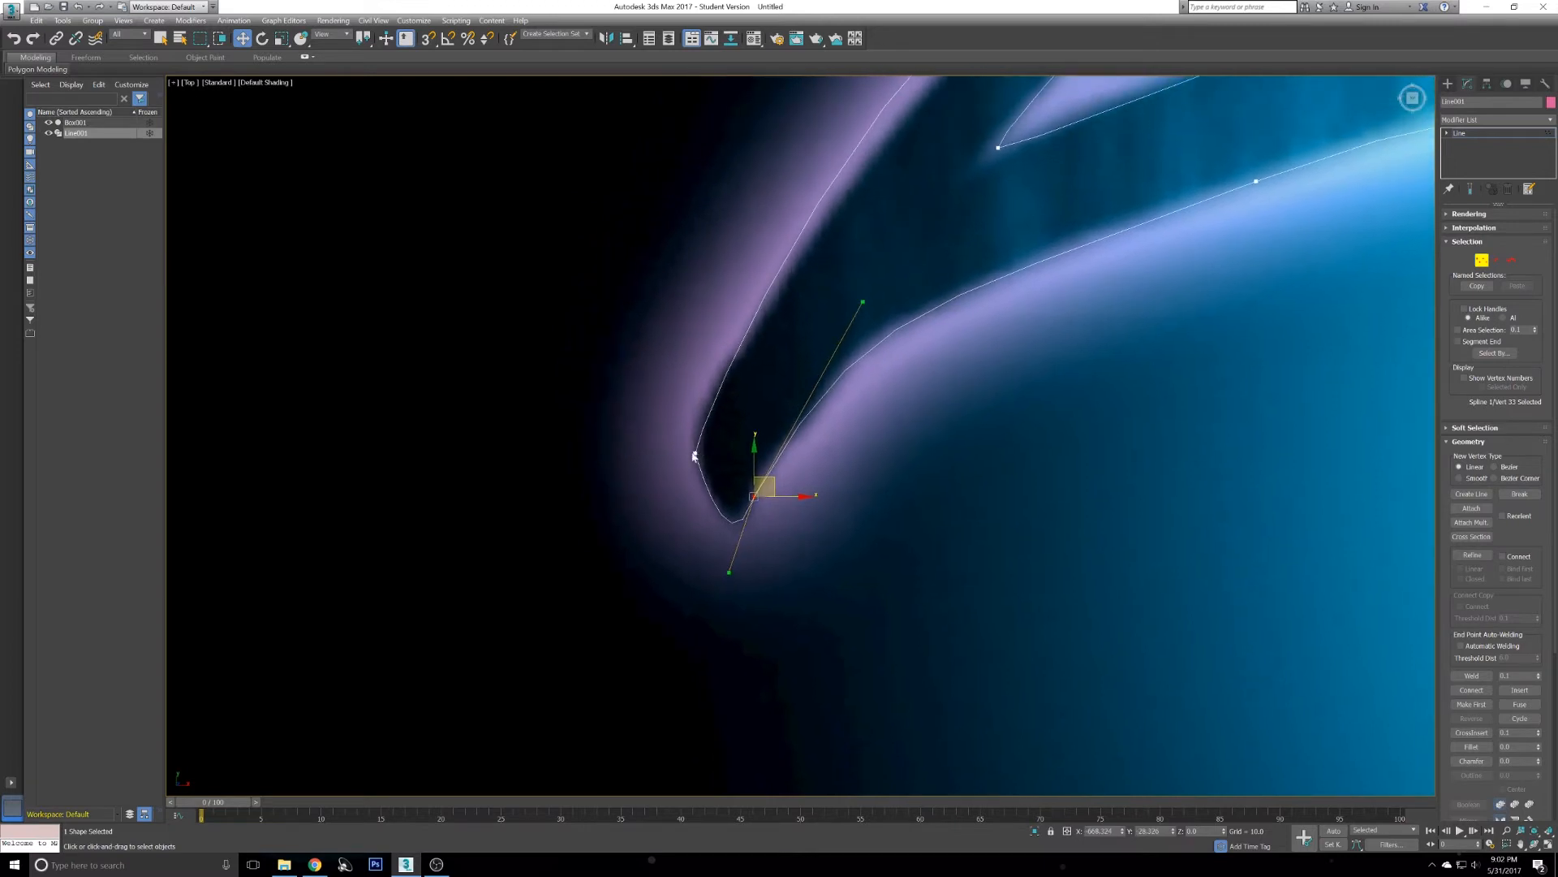
left_click(696, 452)
mouse_move(692, 443)
left_mouse_down()
mouse_move(708, 424)
mouse_move(689, 411)
left_mouse_up()
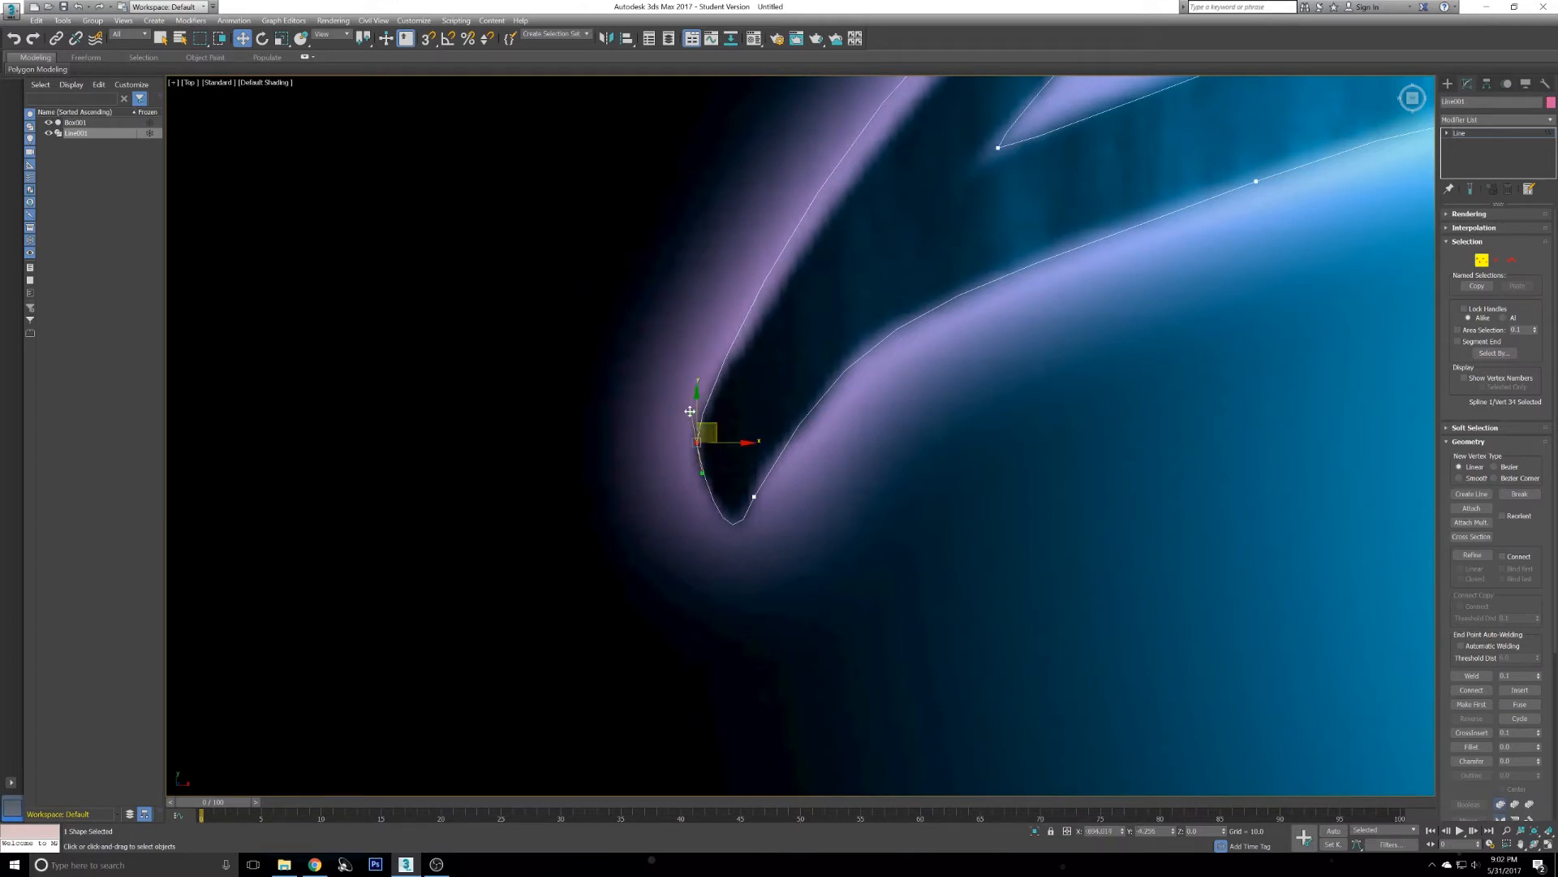
- Convert the vertex on the streak's outer left edge to Bezier and adjust its lower handle along the curve
scroll(708, 456, "down", 4)
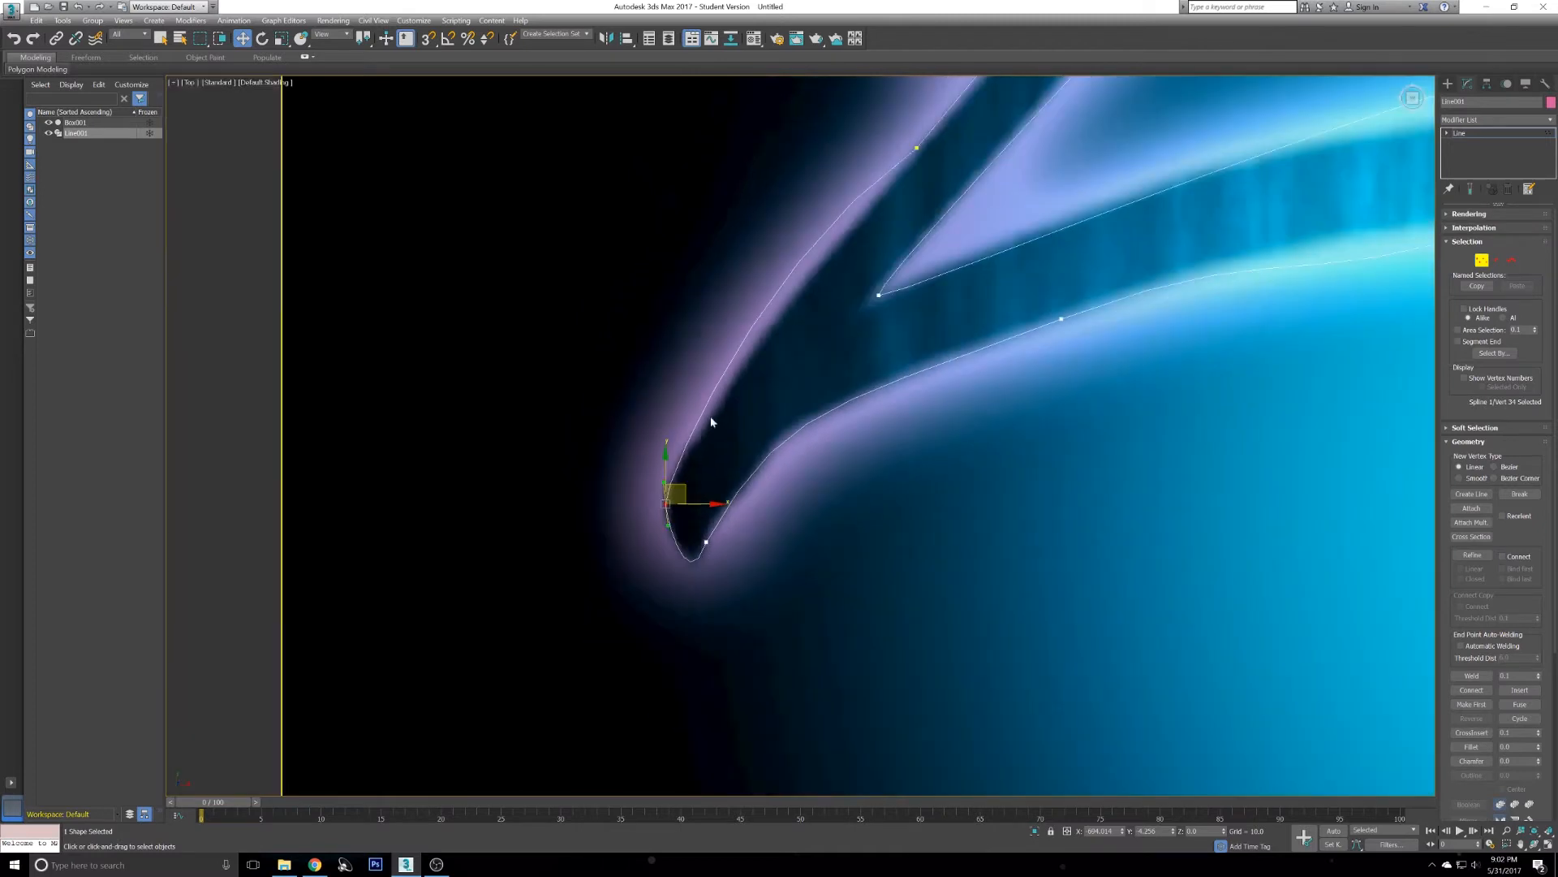
scroll(803, 345, "up", 2)
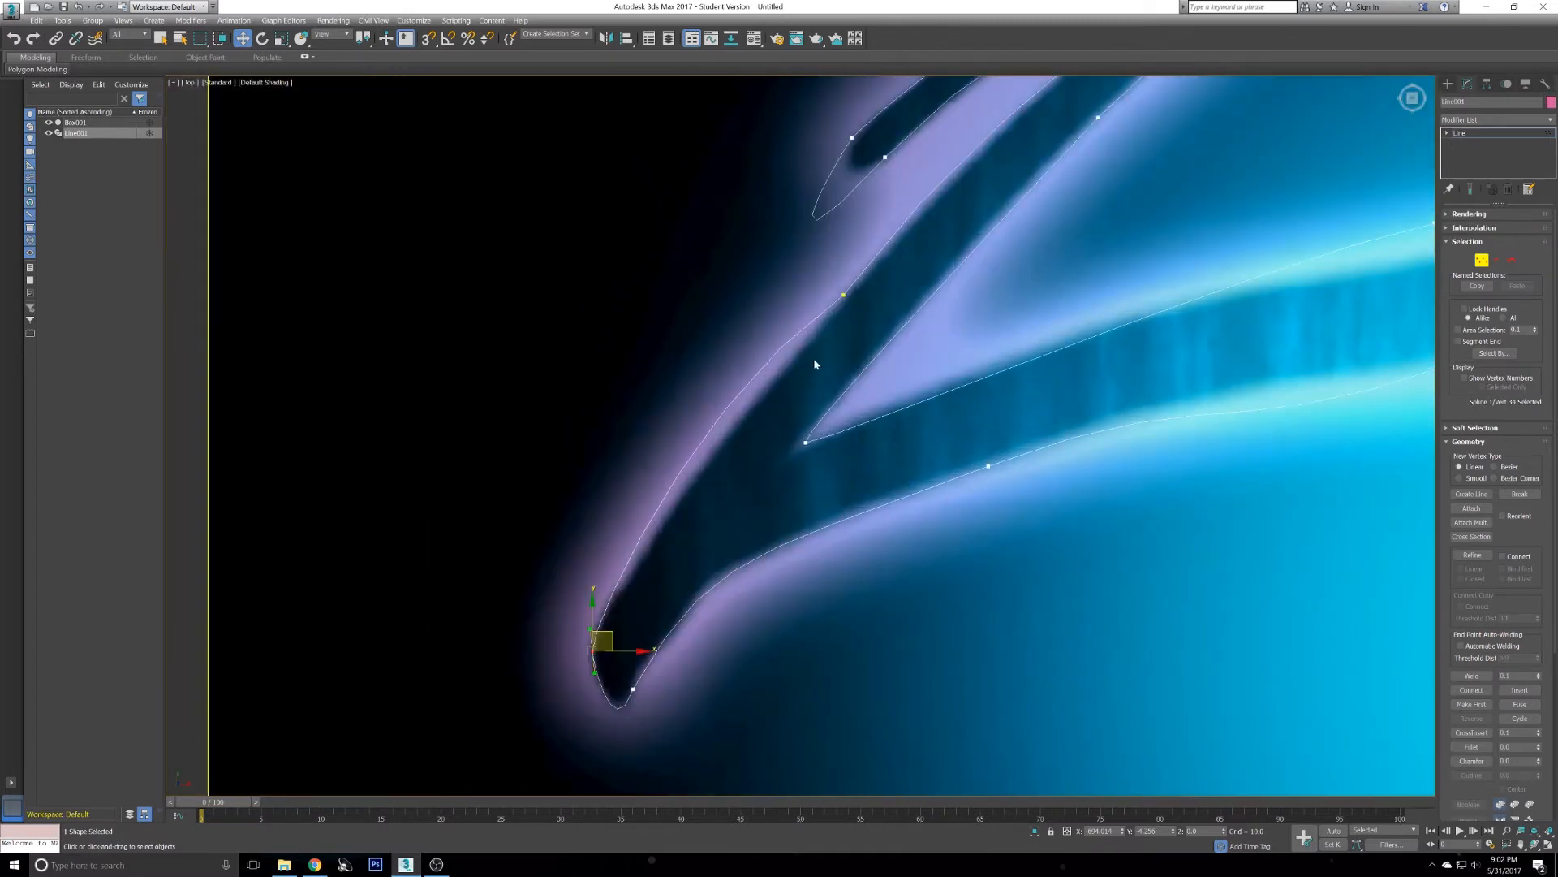
left_click(843, 298)
middle_click_drag(842, 298, 778, 440)
right_click(697, 432)
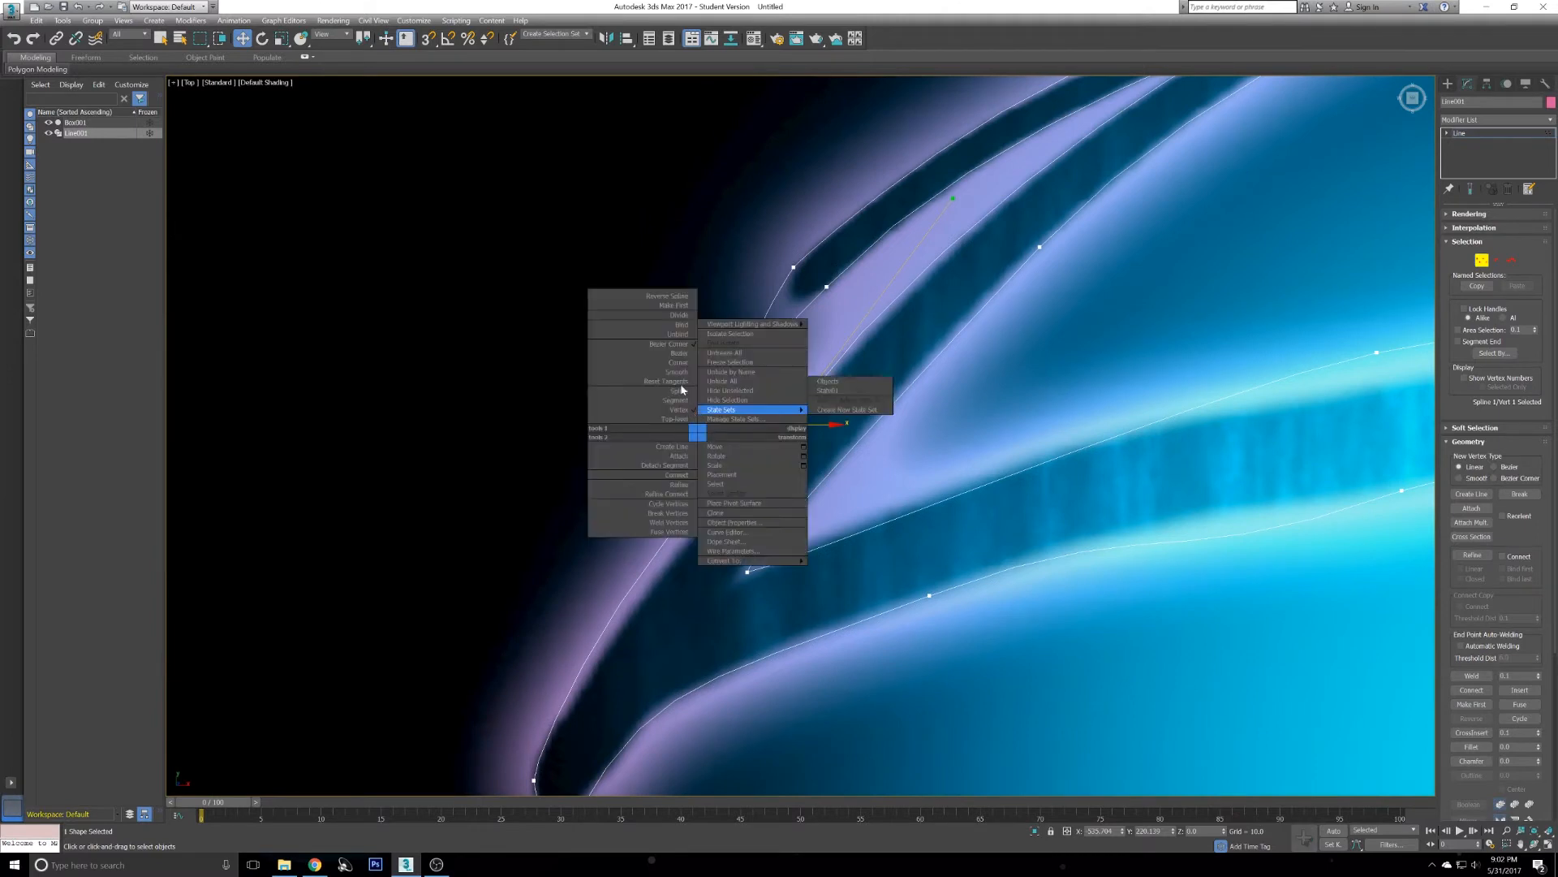
left_click(537, 436)
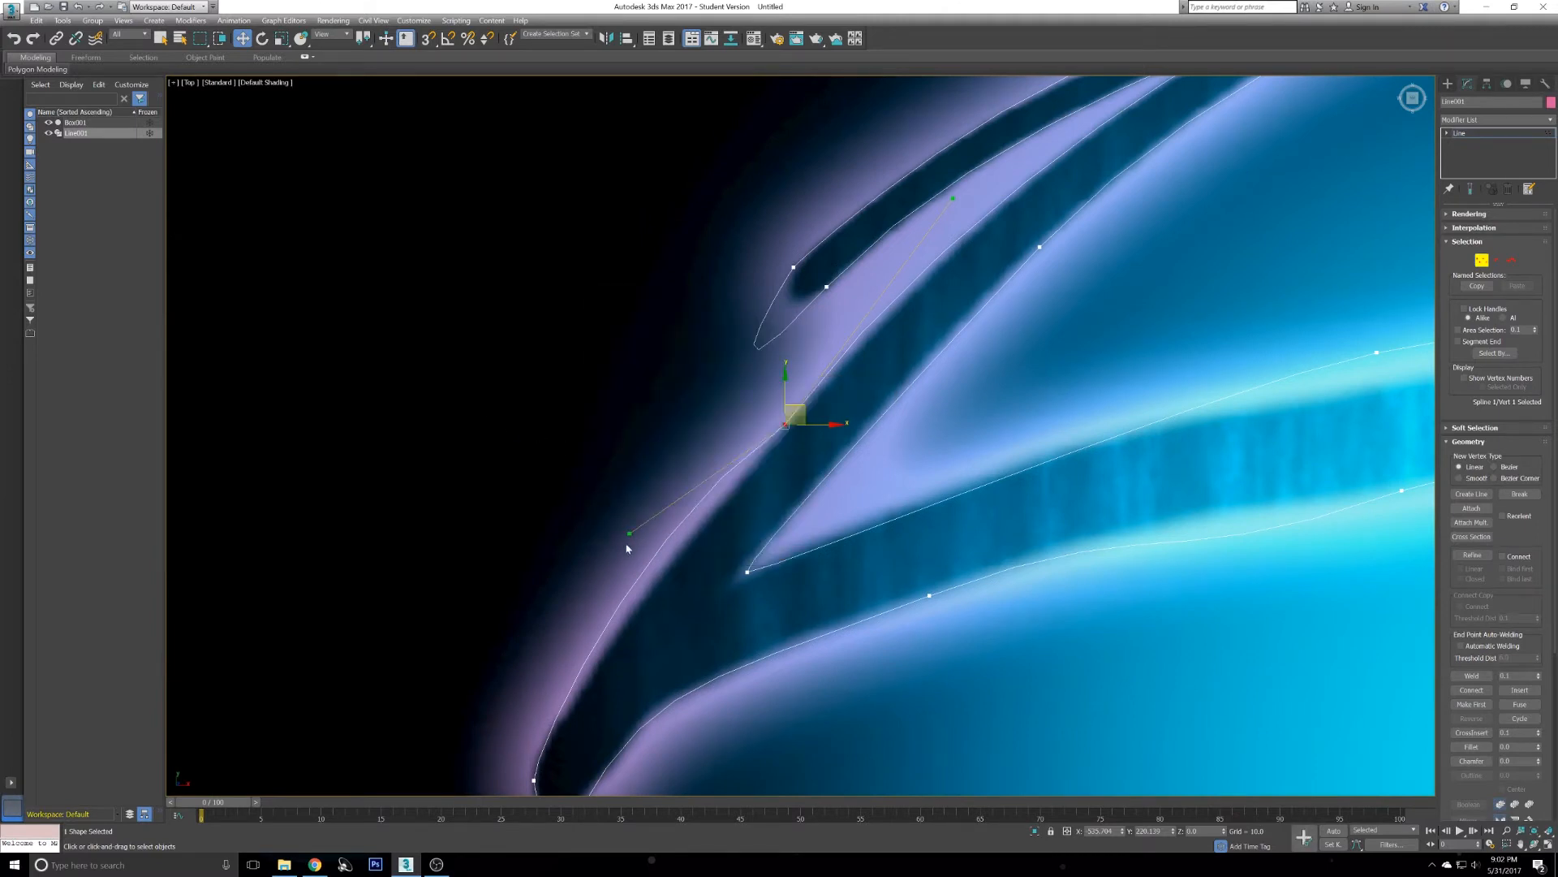
left_click_drag(639, 560, 644, 569)
- Select the vertex at the upper slit's inner tip and change its vertex type
scroll(904, 376, "up", 2)
middle_click_drag(894, 365, 869, 334)
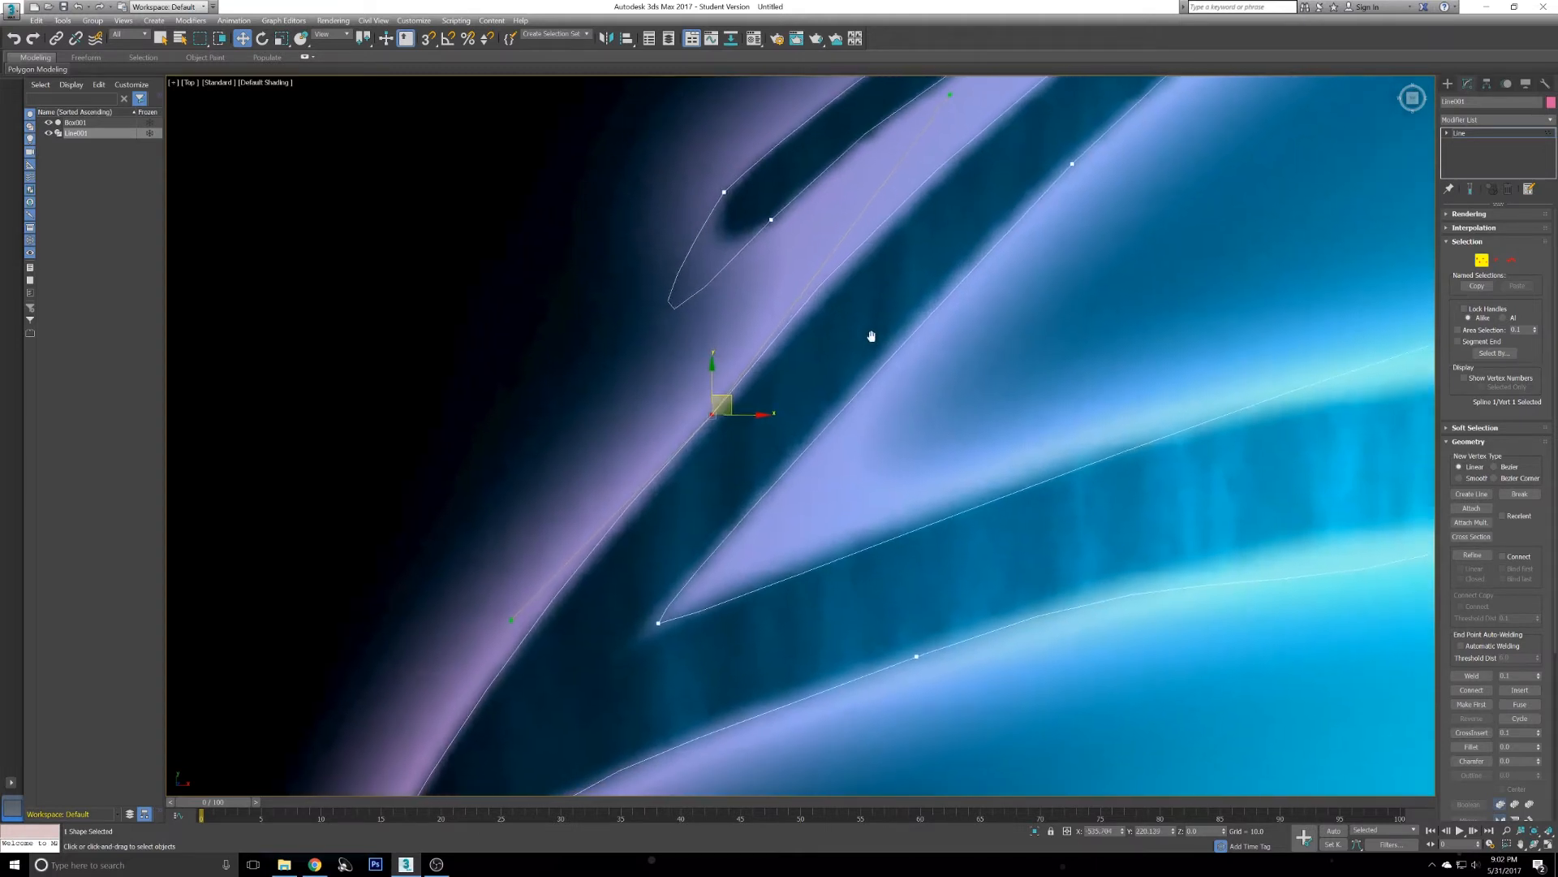
scroll(816, 341, "down", 4)
middle_click_drag(932, 257, 942, 297)
scroll(963, 289, "up", 6)
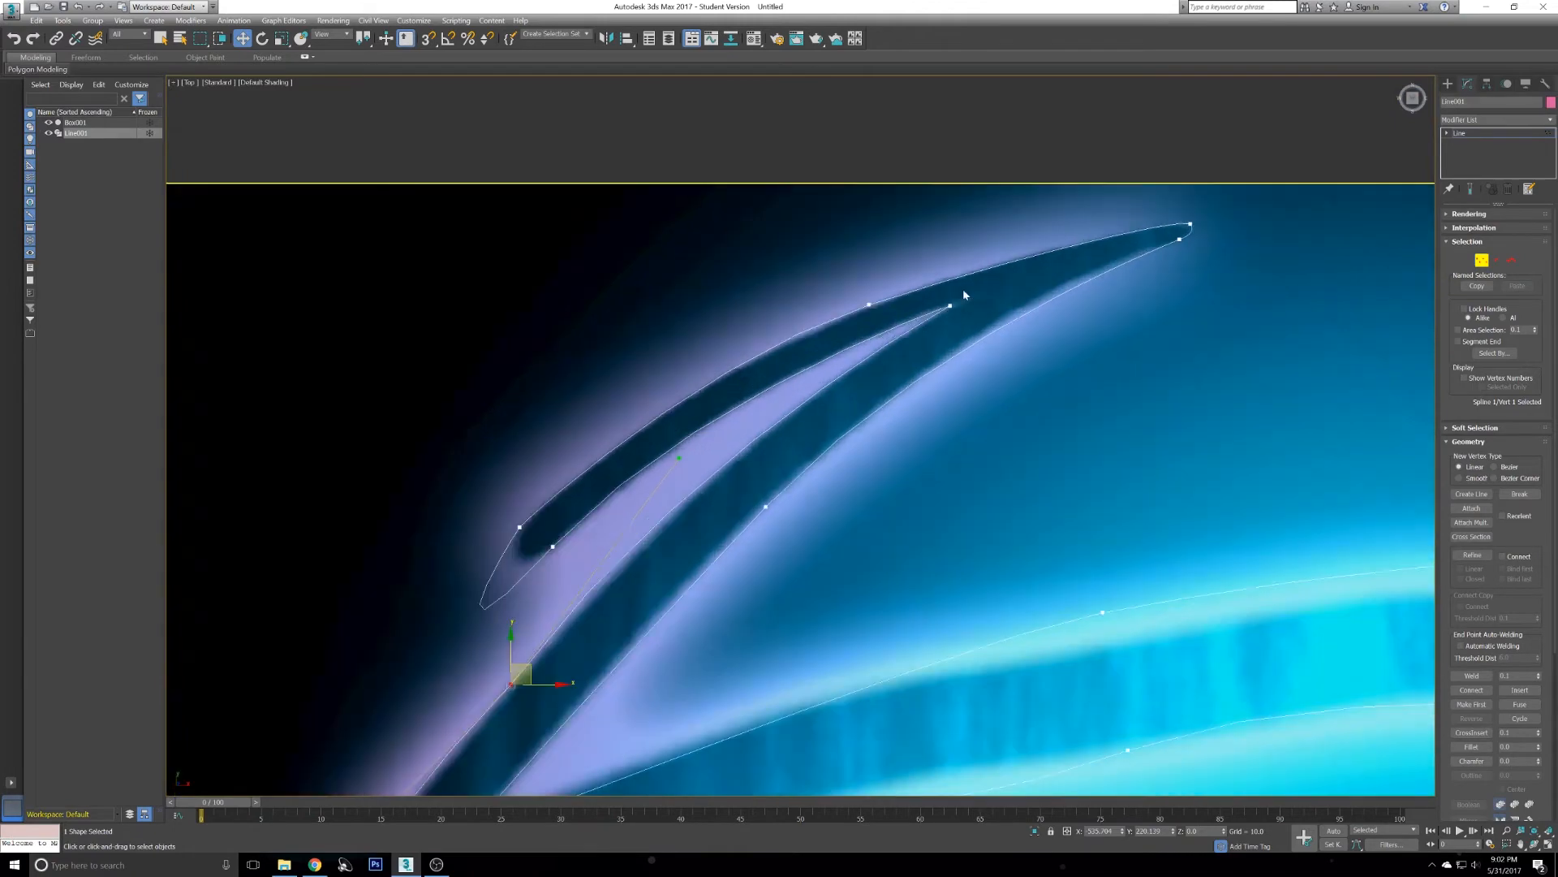
scroll(888, 329, "down", 5)
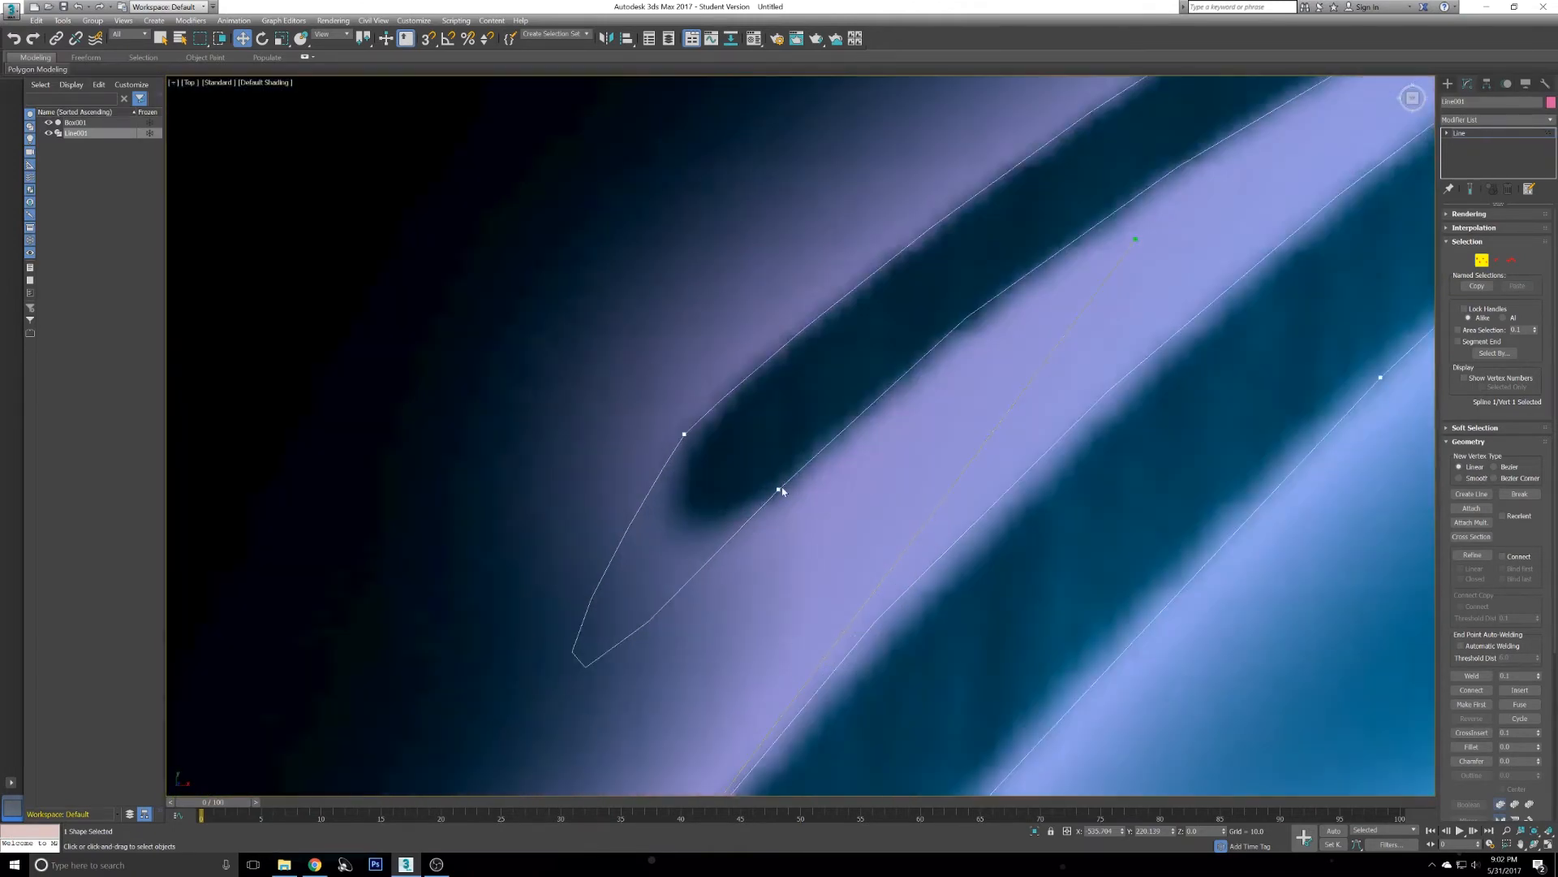
left_click(779, 489)
scroll(783, 454, "down", 4)
scroll(771, 422, "up", 4)
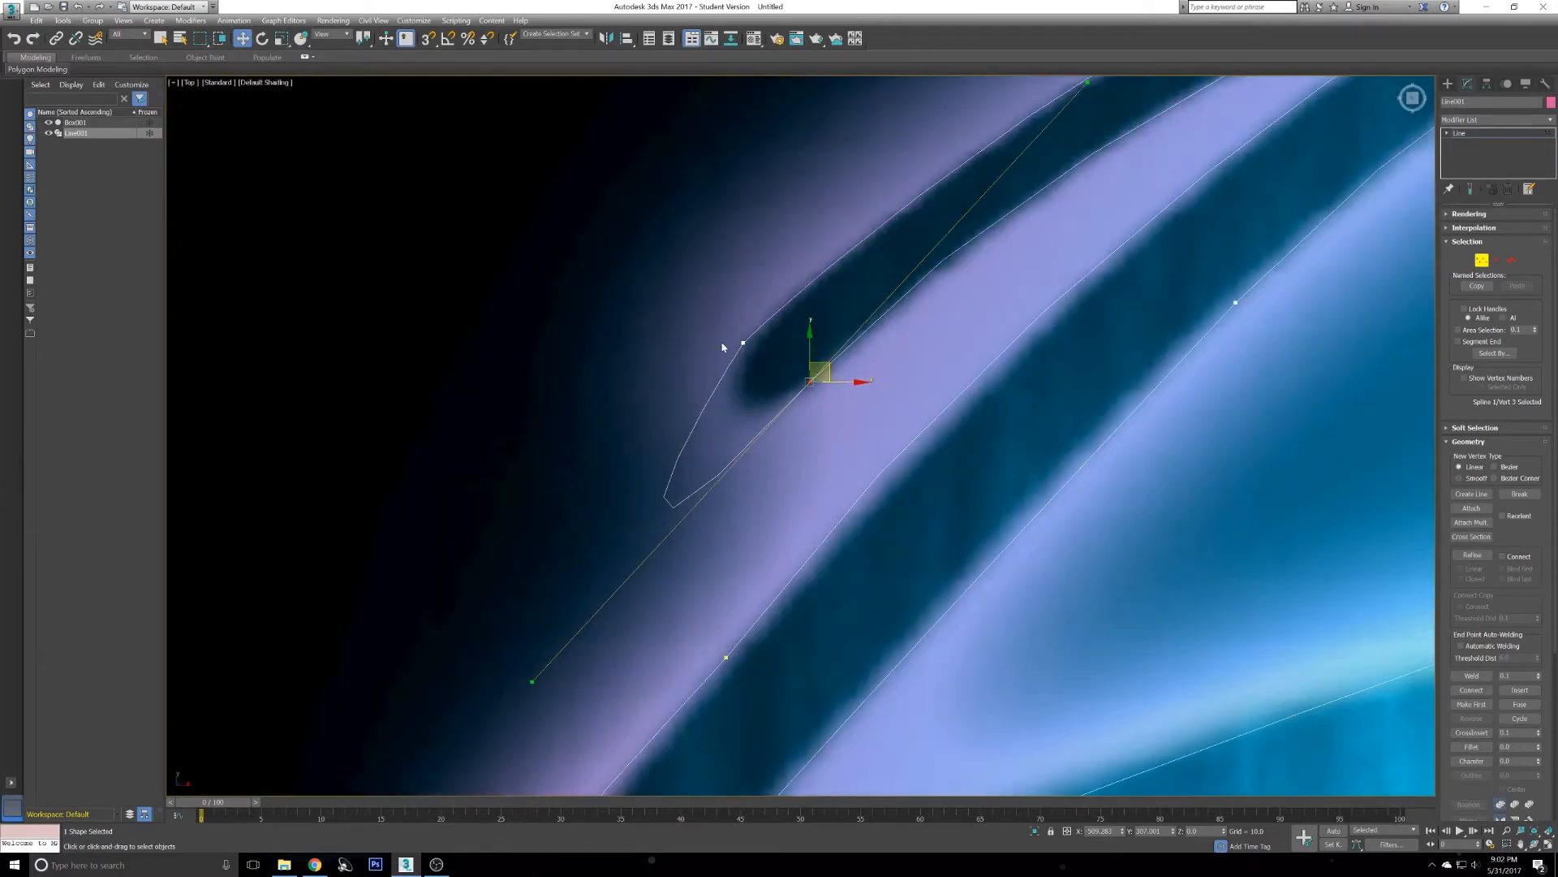
scroll(795, 367, "down", 3)
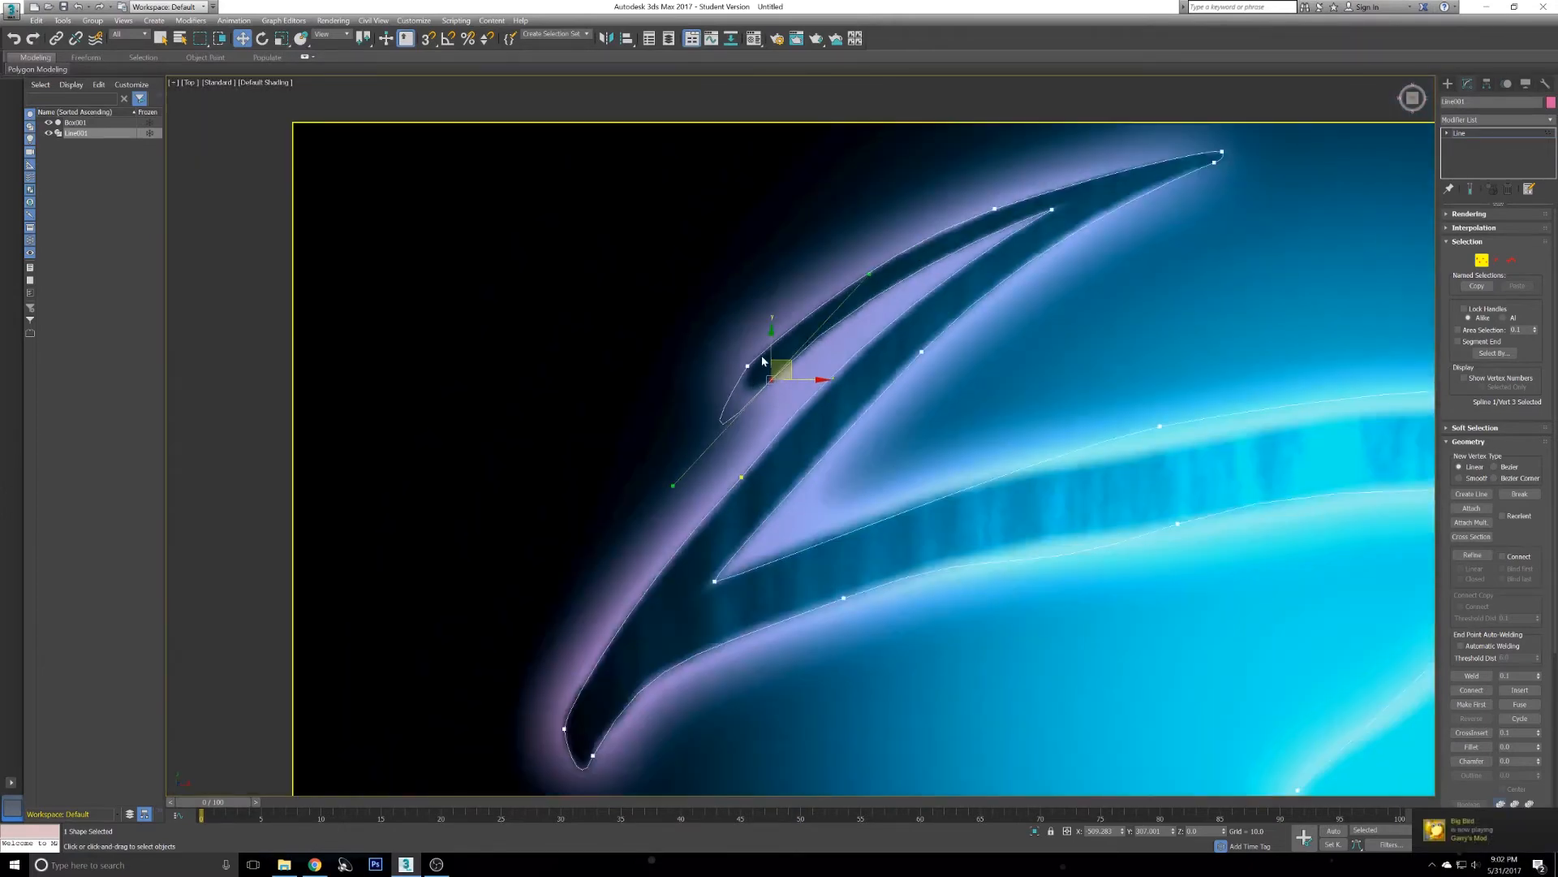
scroll(763, 361, "up", 2)
scroll(800, 397, "down", 5)
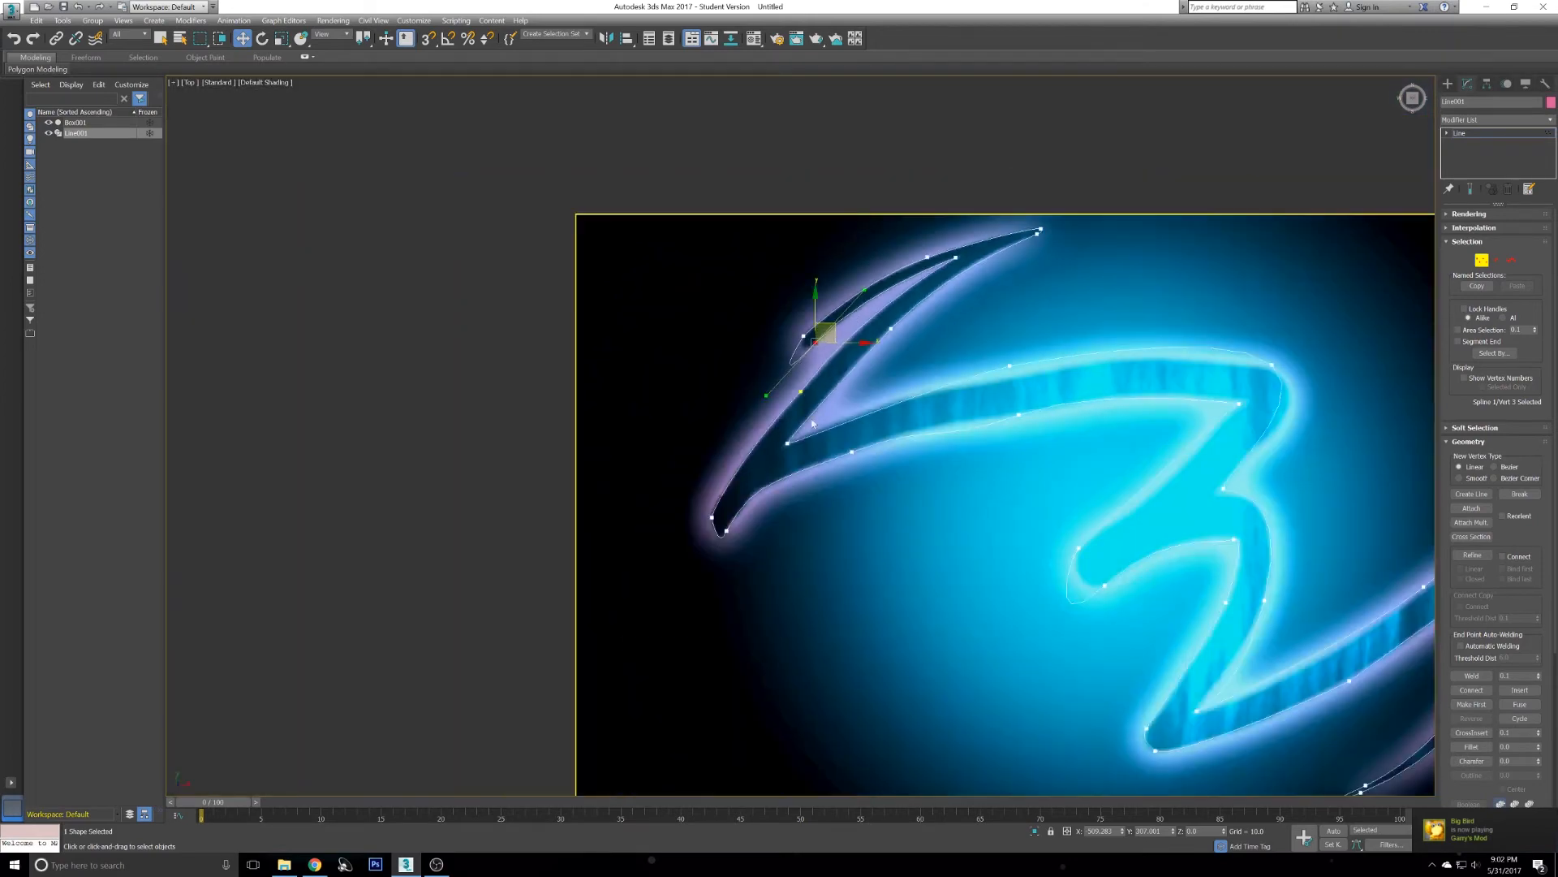
scroll(718, 519, "up", 4)
scroll(717, 406, "down", 4)
right_click(787, 211)
left_click(799, 325)
scroll(740, 189, "up", 3)
scroll(750, 185, "up", 2)
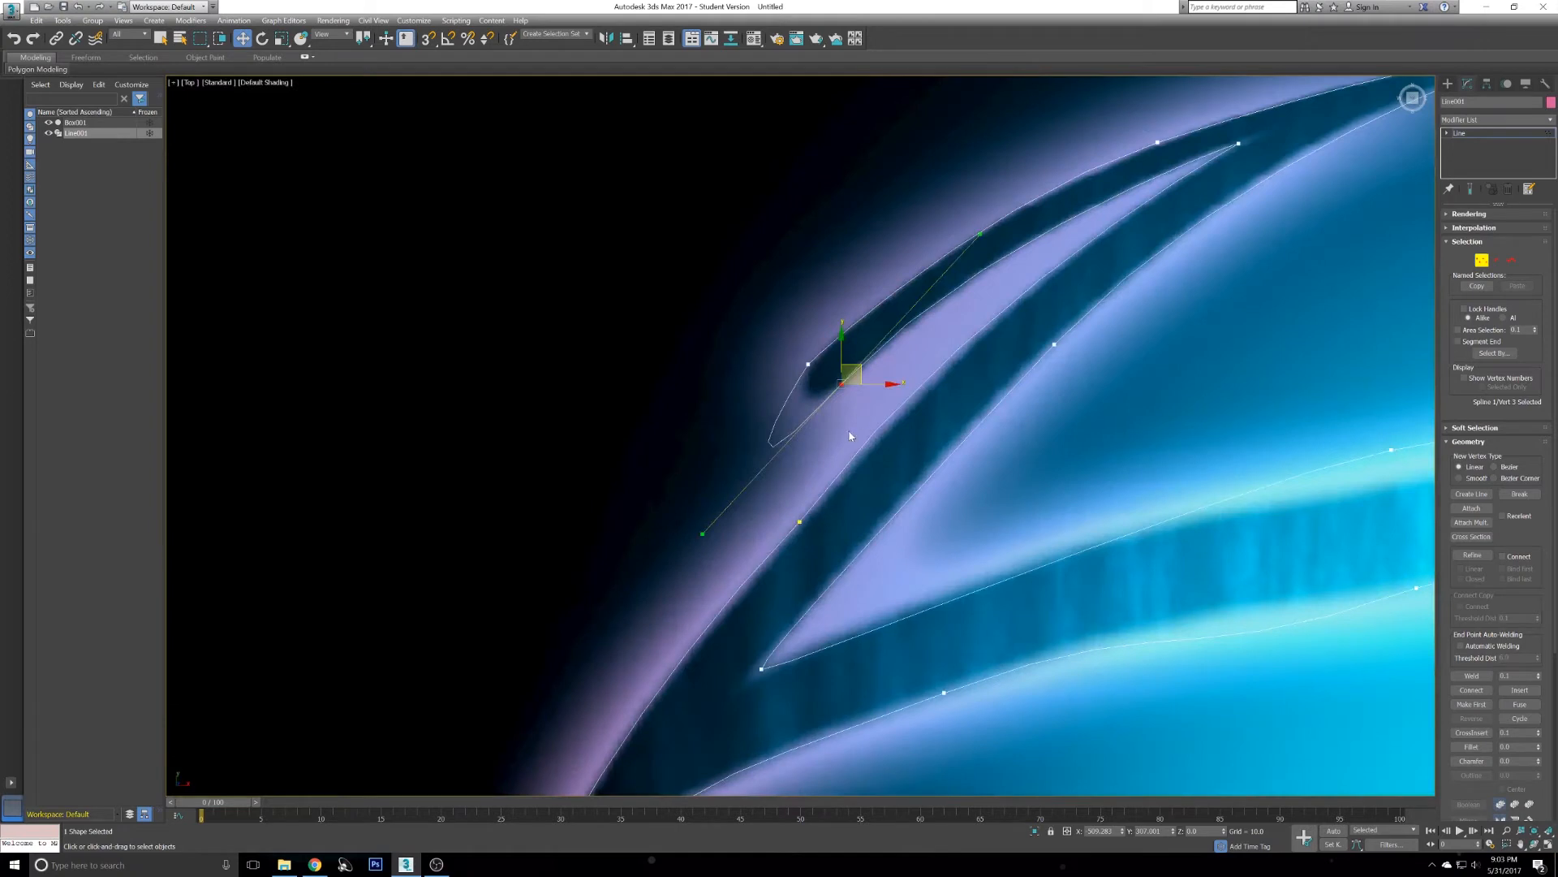
right_click(837, 411)
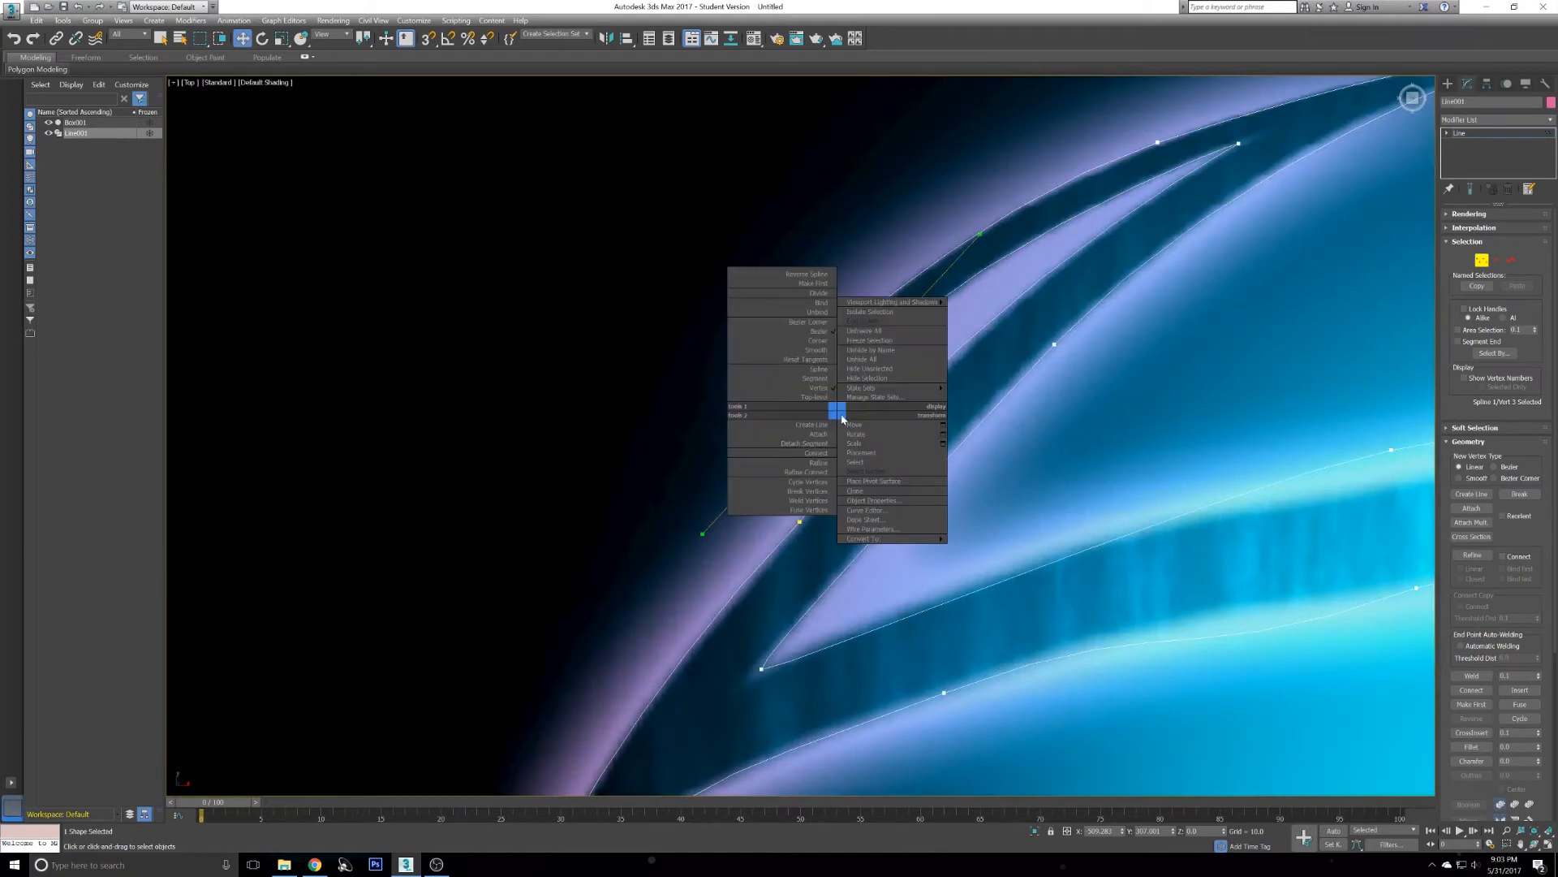
left_click(818, 323)
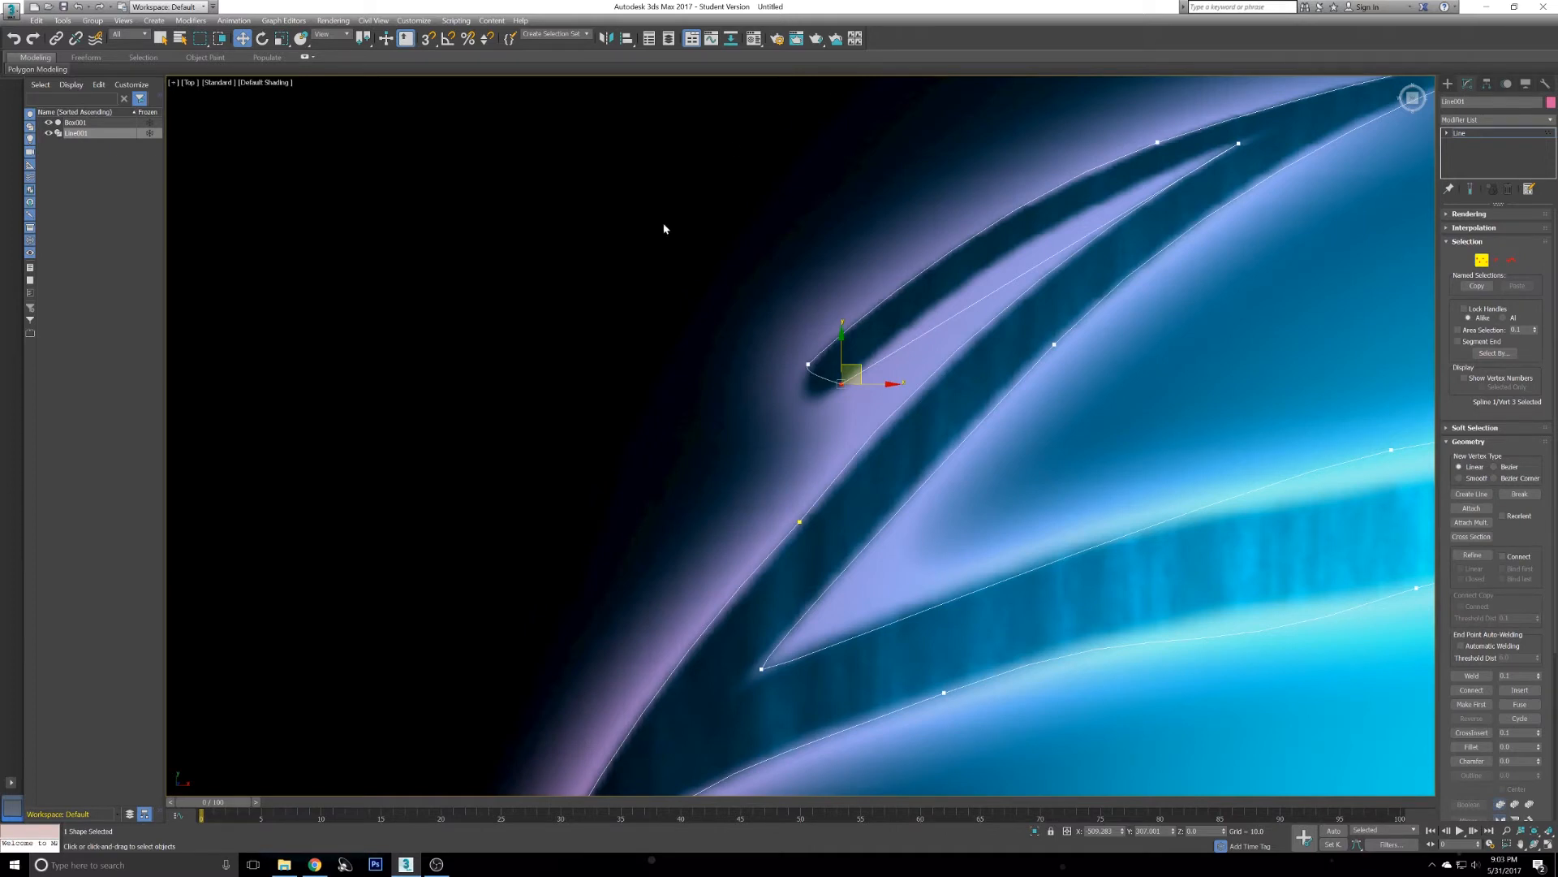
- Convert the slit-tip vertex to Bezier Corner and drag its handles to round the tip
right_click(827, 406)
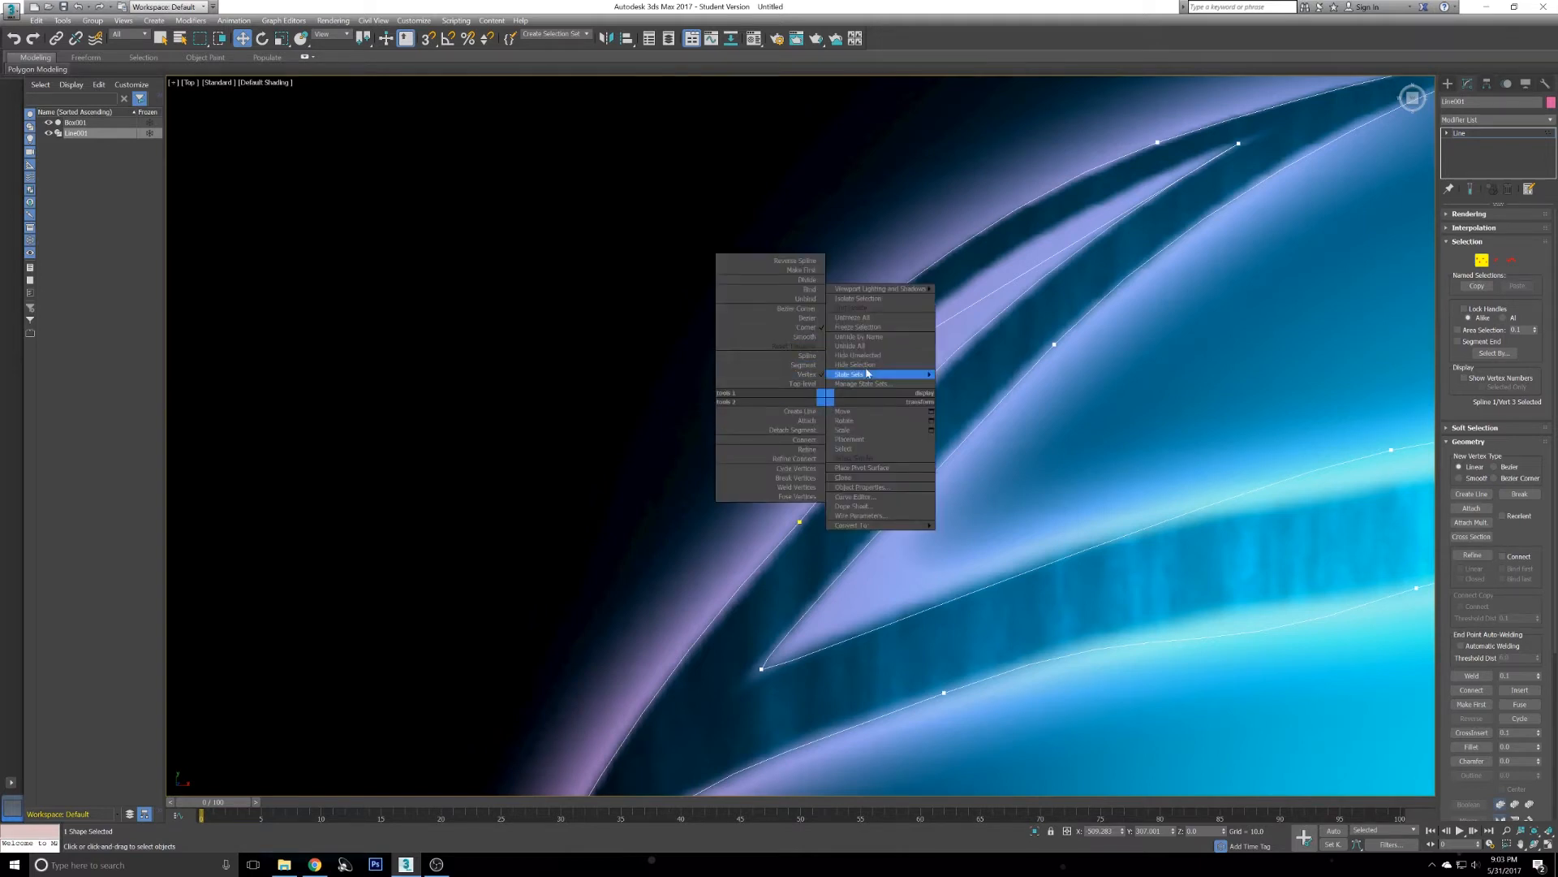
left_click(807, 311)
left_click_drag(818, 373, 800, 412)
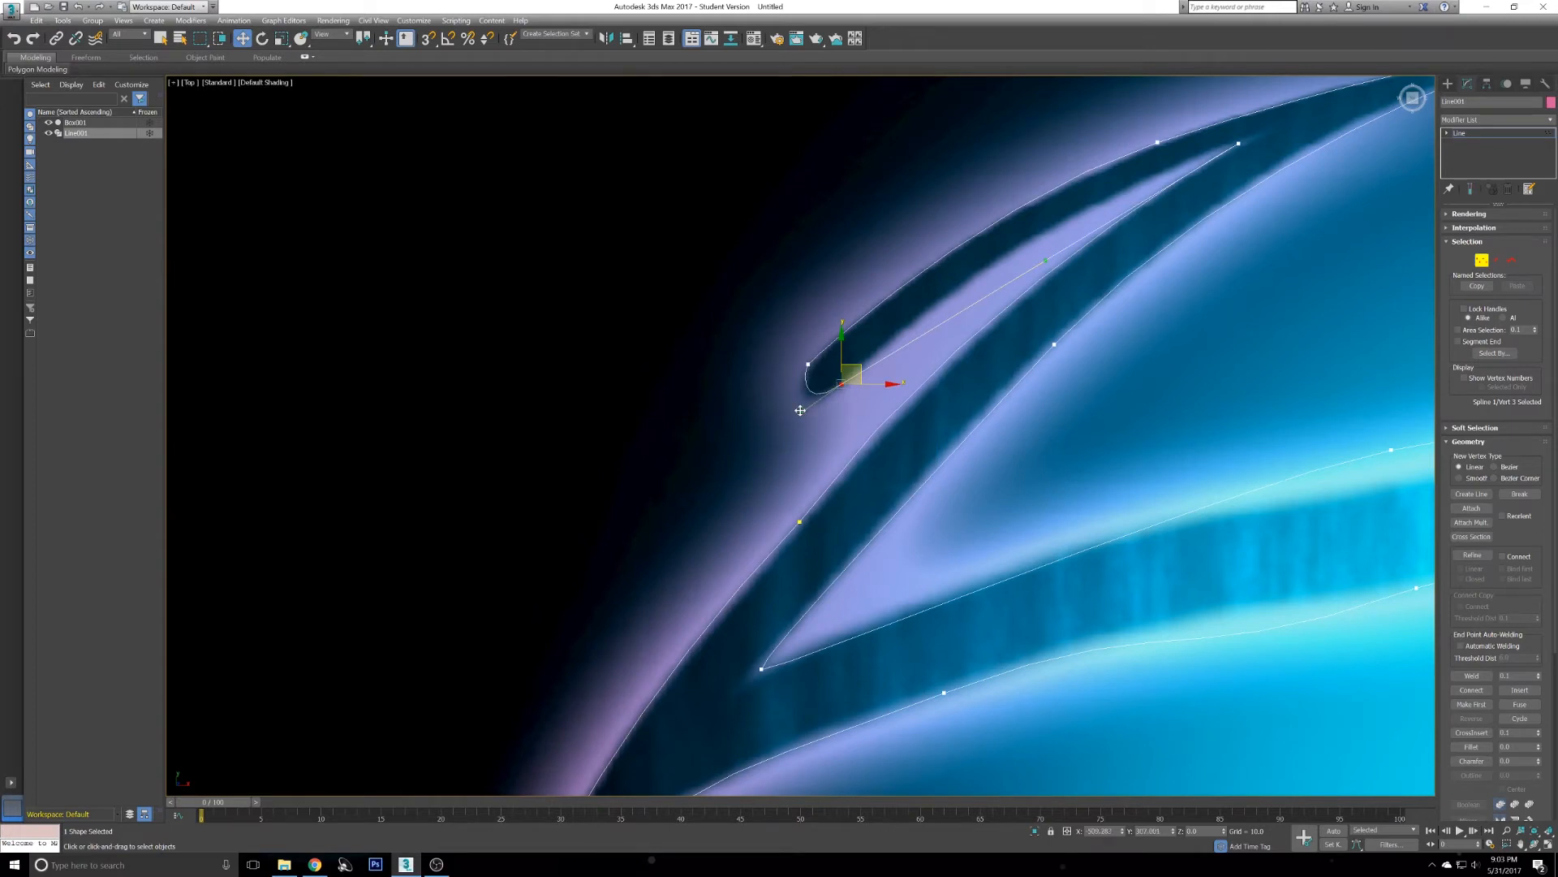
left_click_drag(1046, 263, 987, 241)
middle_click_drag(873, 215, 751, 282)
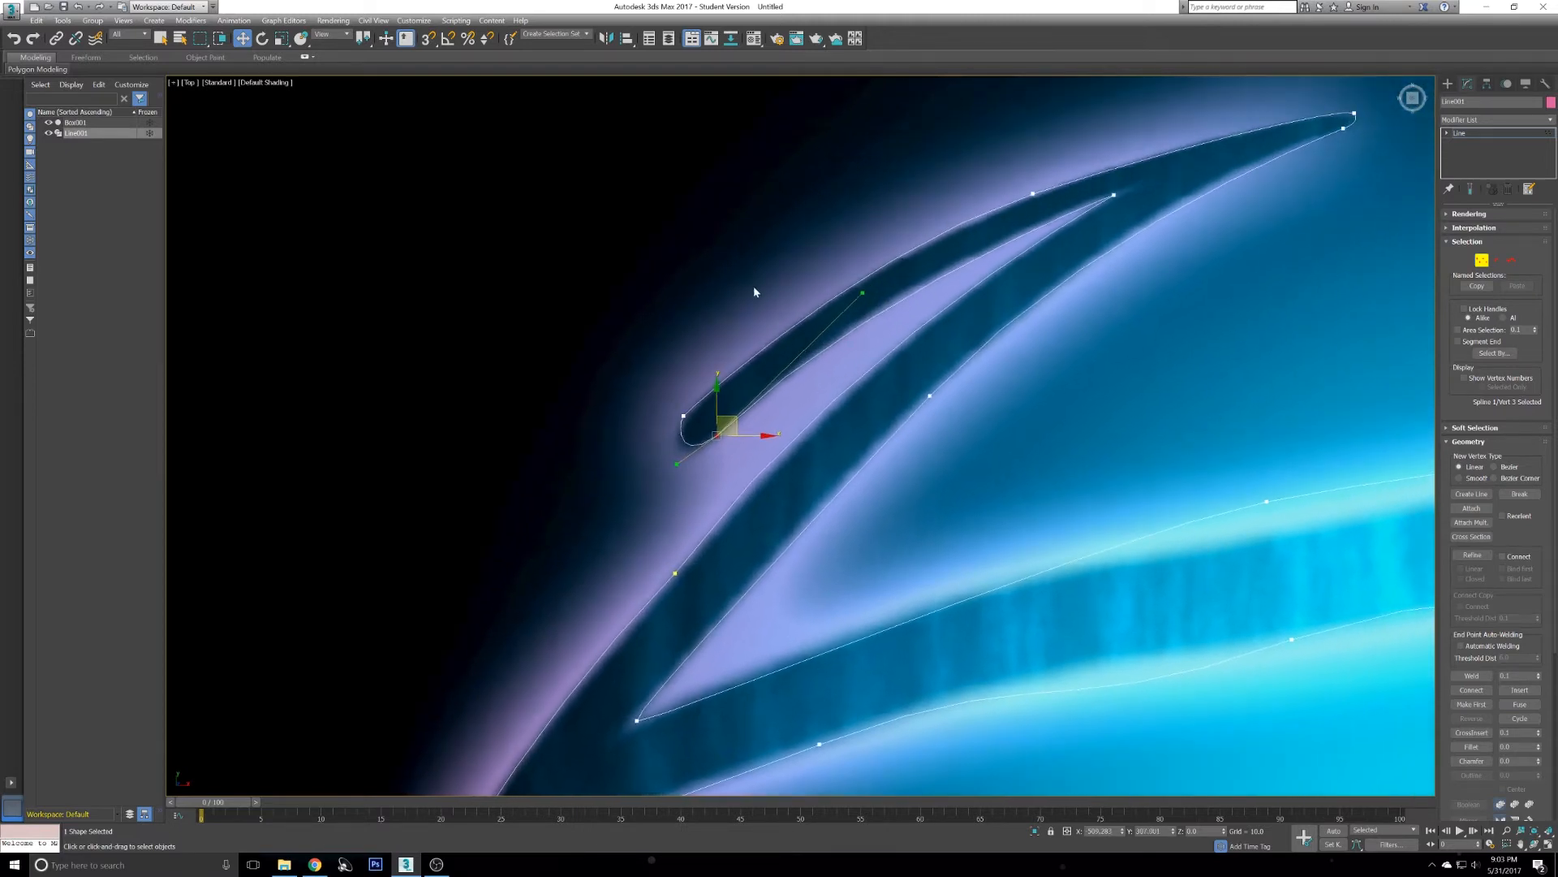
- Select the vertex on the middle streak's top edge, nudge it down and lengthen its handle along the edge
middle_click_drag(952, 189, 745, 217)
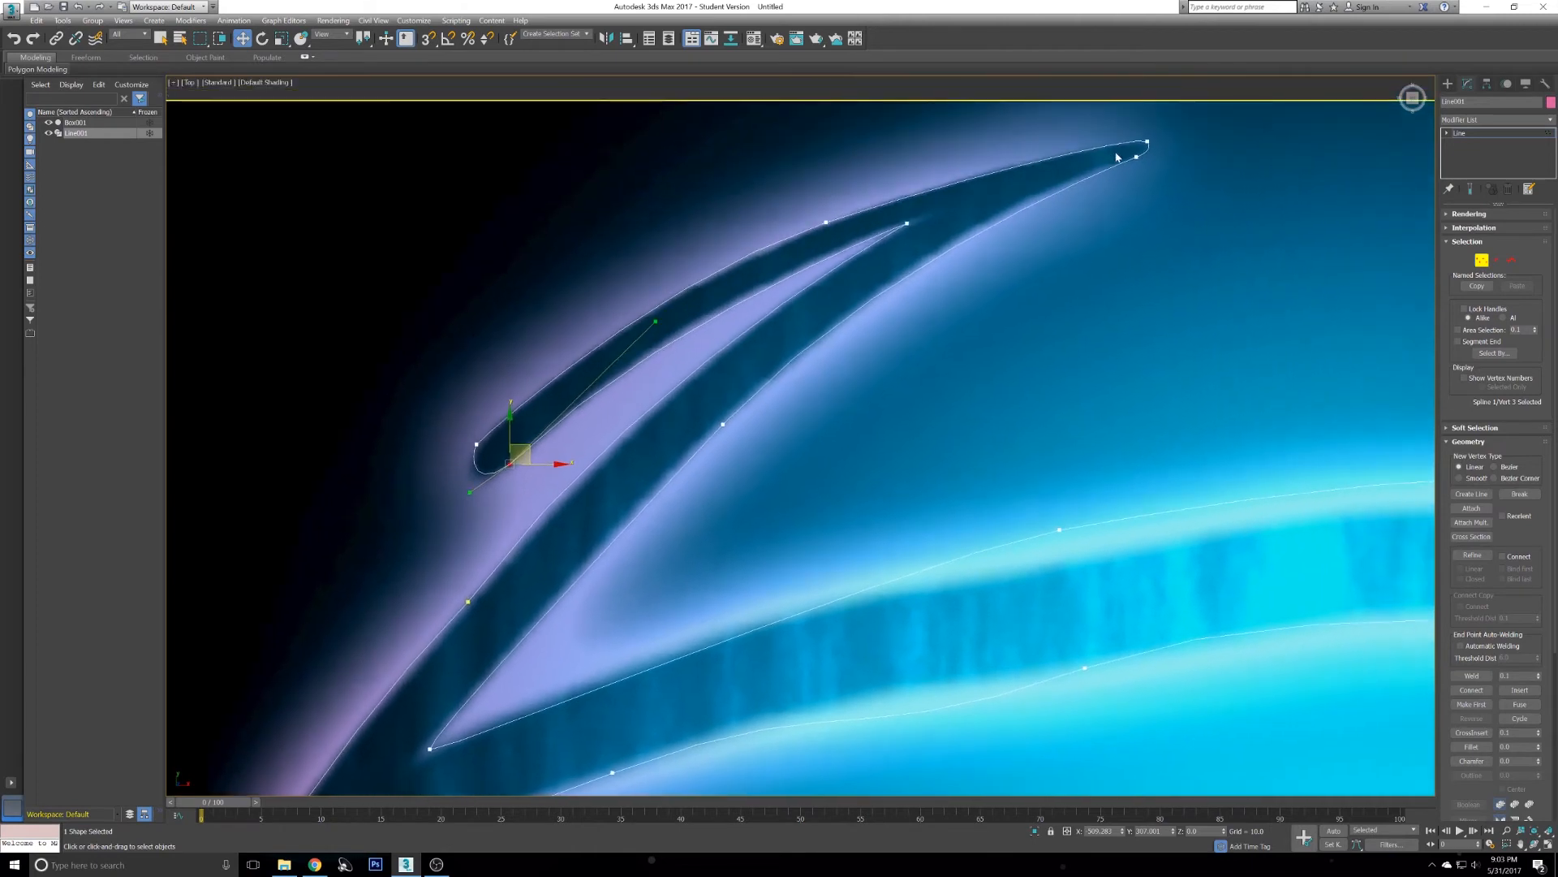
middle_click_drag(932, 423, 1009, 274)
middle_click_drag(1035, 394, 711, 267)
left_click(815, 250)
left_click_drag(827, 243, 809, 274)
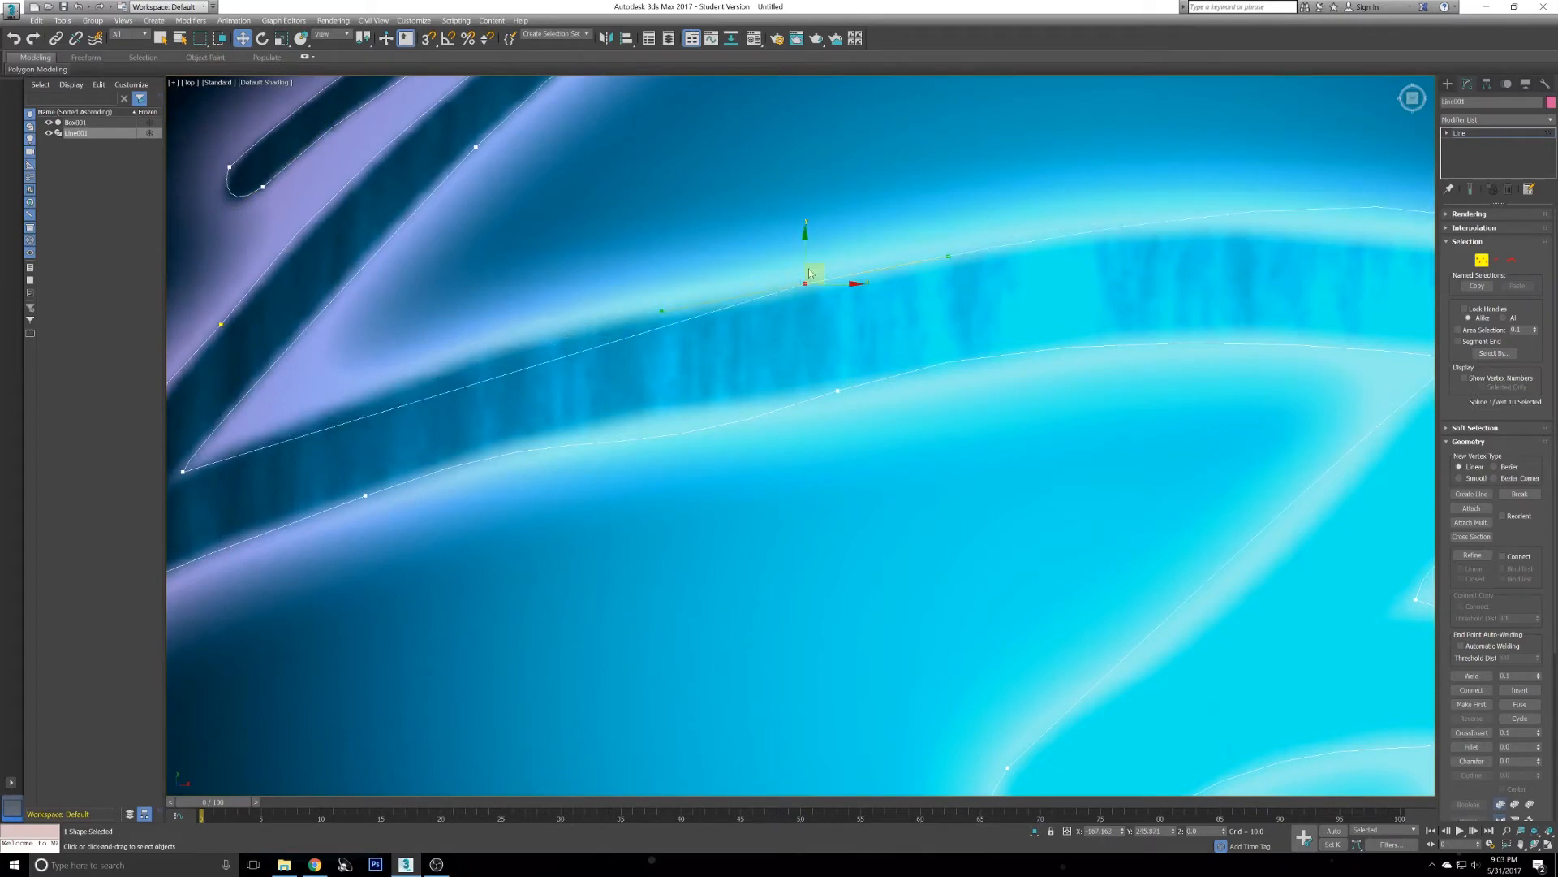
middle_click_drag(718, 291, 802, 246)
left_click_drag(745, 265, 509, 271)
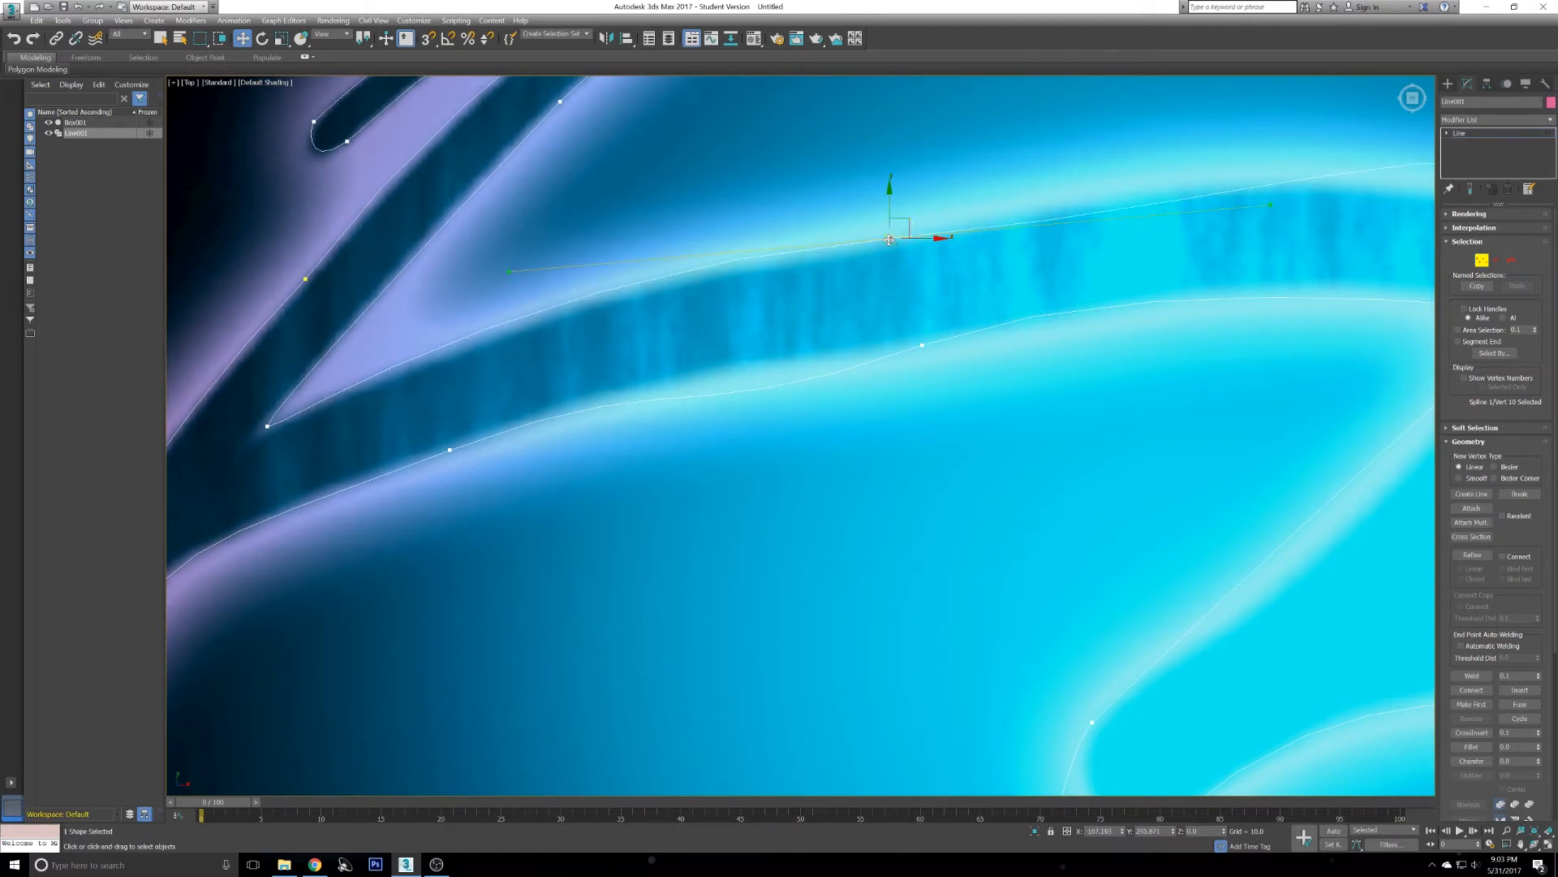
- Convert that top-edge vertex to Bezier and stretch its handle to follow the streak
middle_click_drag(995, 228, 803, 298)
right_click(825, 225)
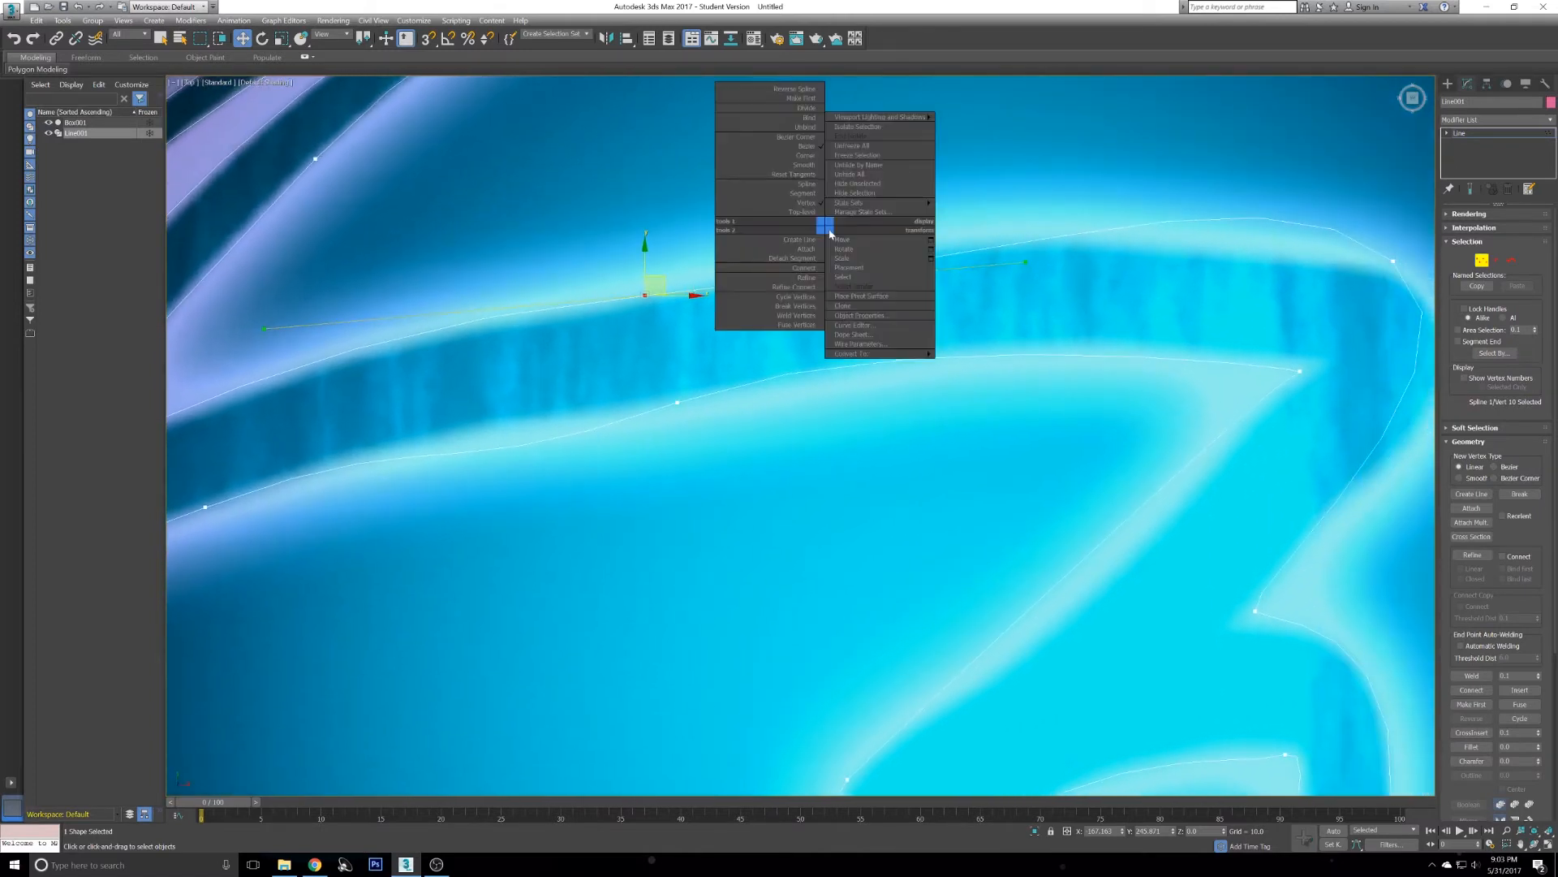
left_click(803, 146)
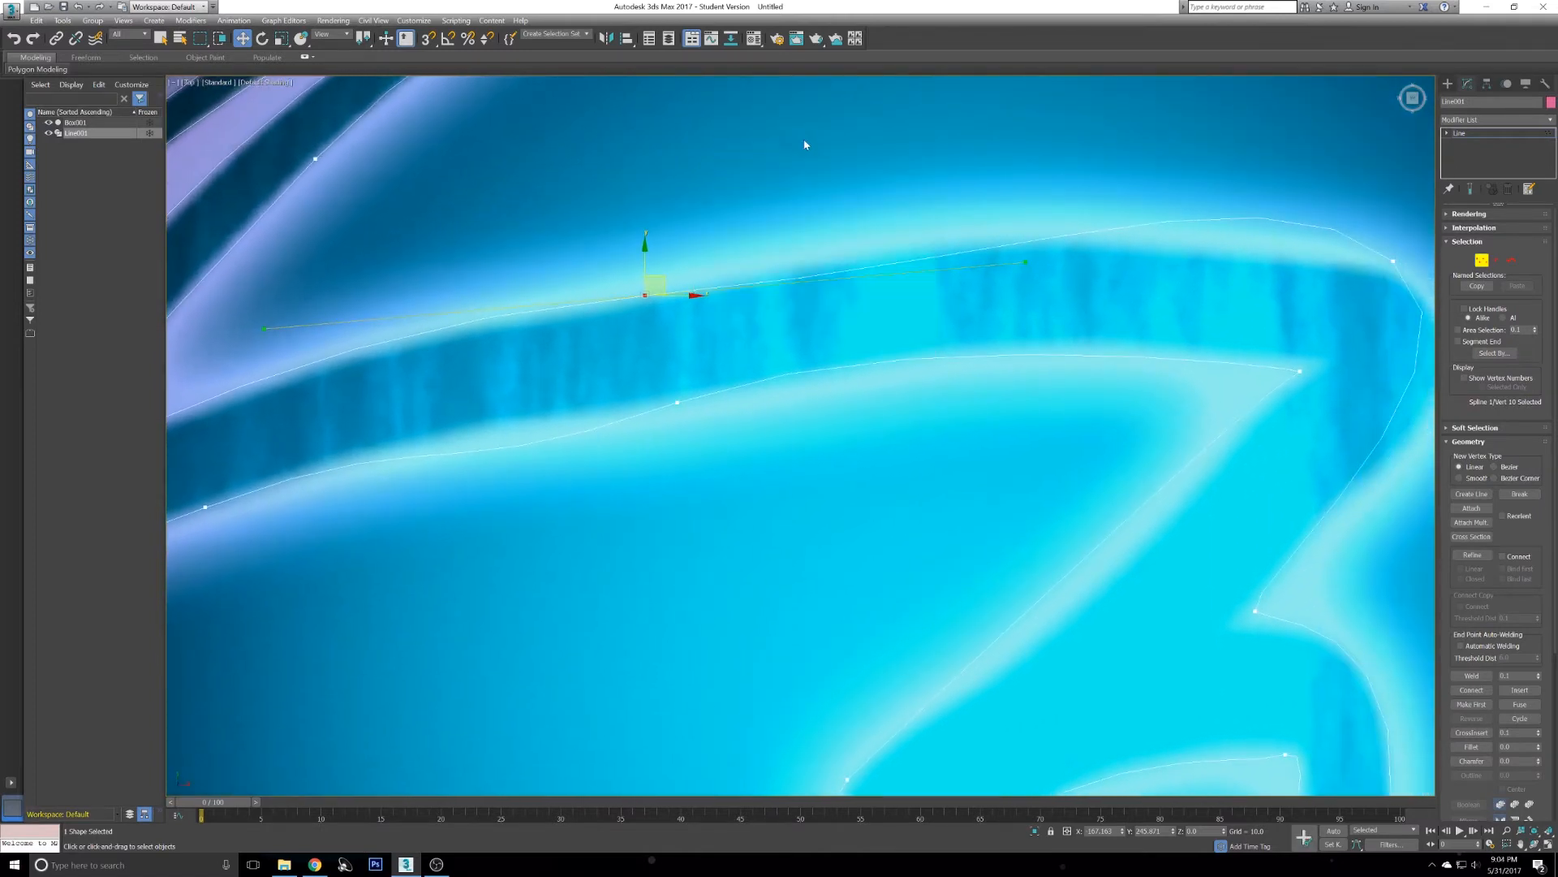
left_click_drag(1030, 260, 831, 259)
middle_click_drag(958, 239, 761, 199)
- Nudge the vertex at the streak's outer right corner, make it Bezier Corner, and set its handles to follow the bend
left_click(1088, 230)
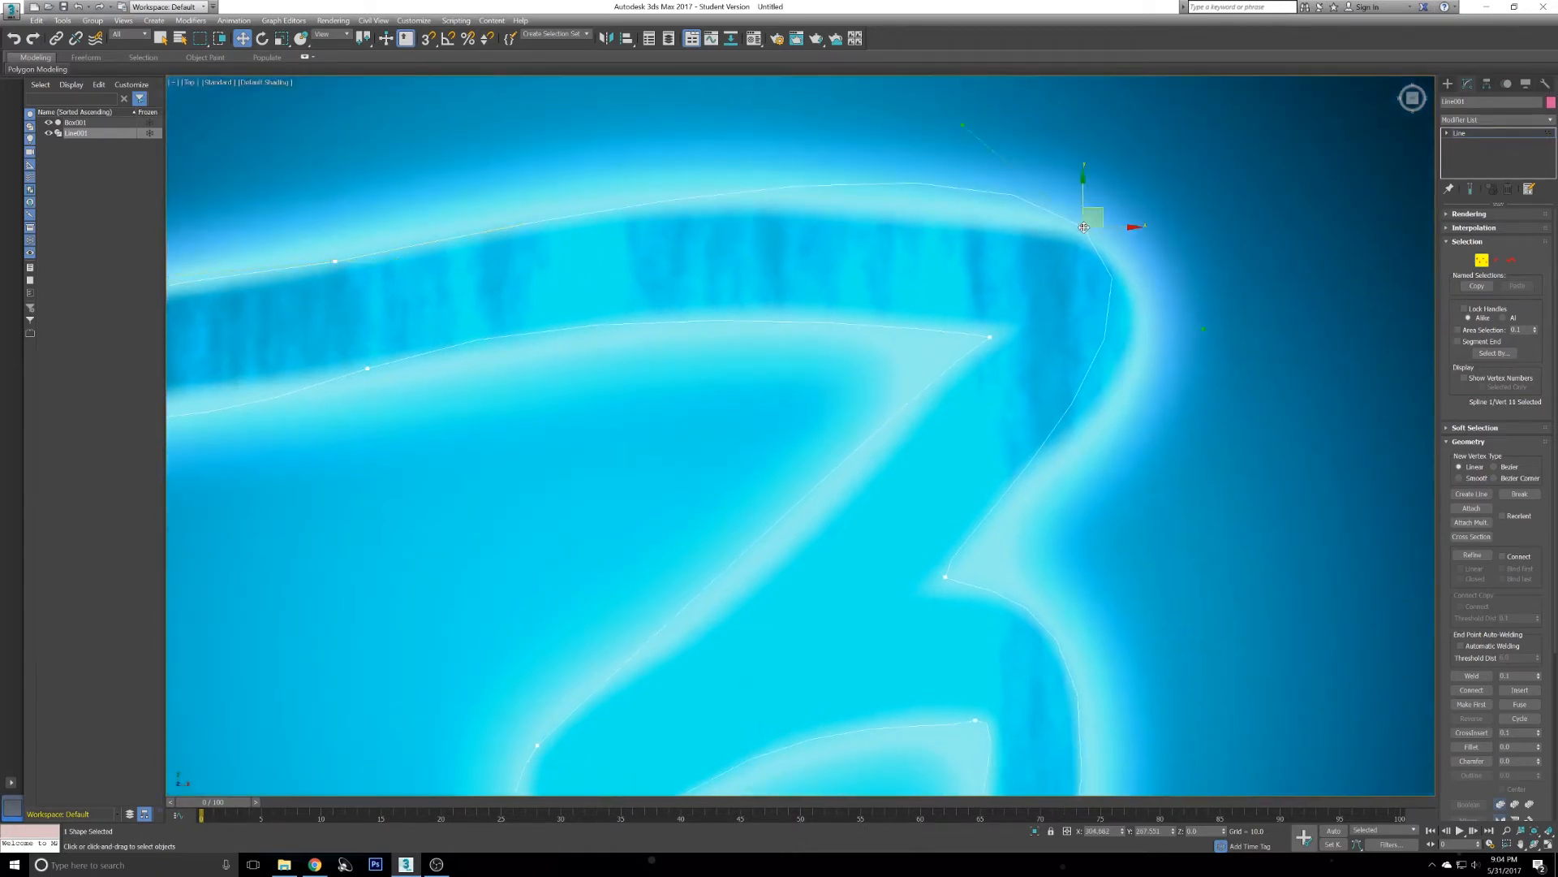
left_click_drag(1110, 220, 1123, 225)
right_click(1121, 163)
left_click(1055, 70)
left_click_drag(987, 141, 761, 158)
left_click_drag(1229, 345, 1233, 392)
middle_click_drag(997, 328, 1016, 261)
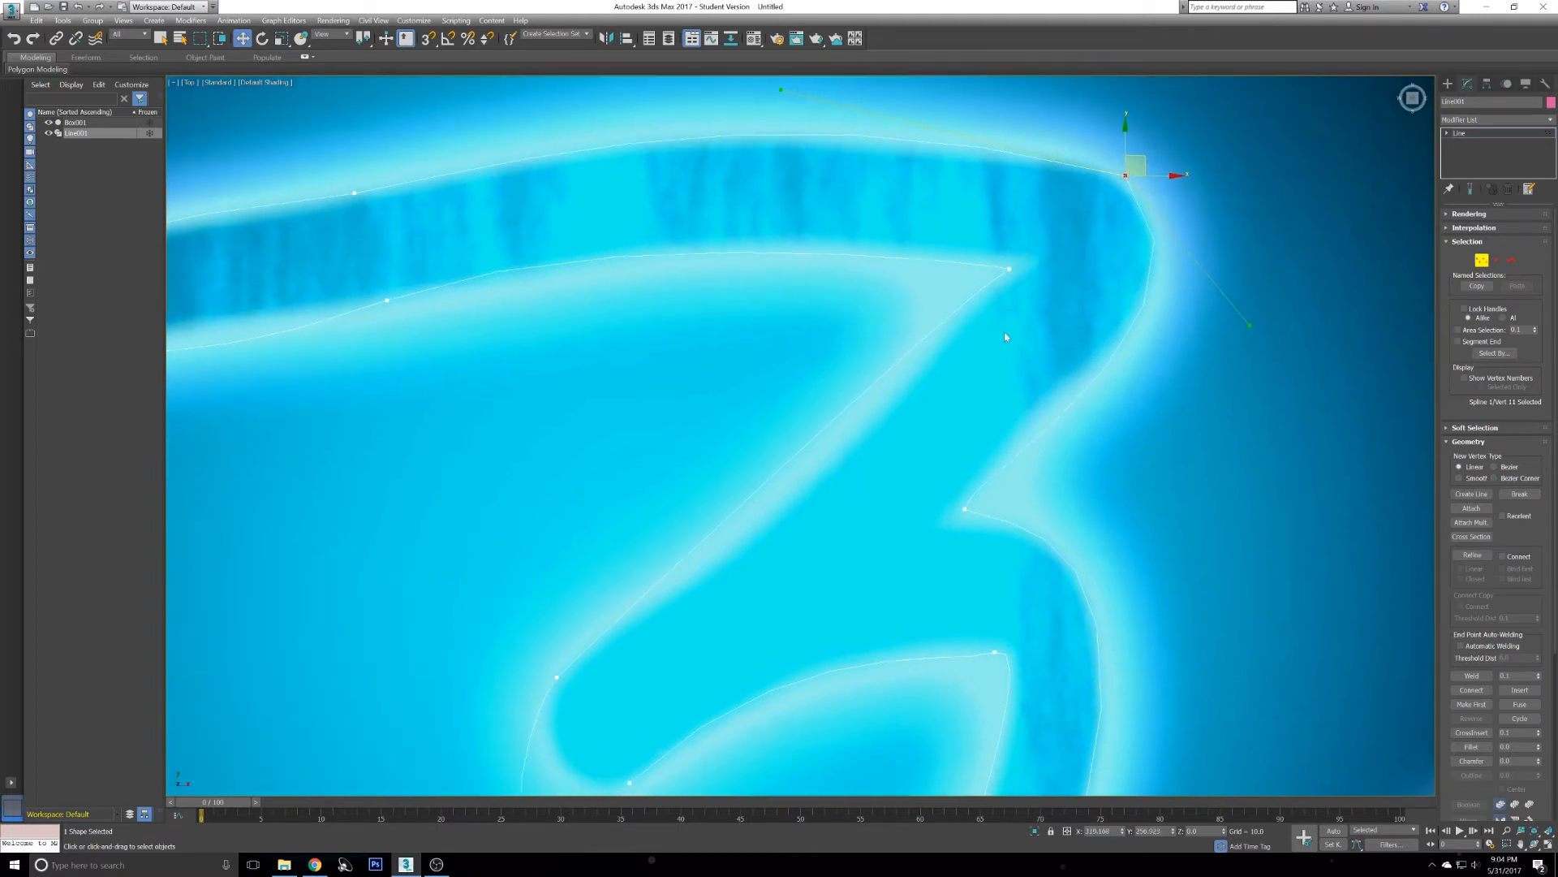
- Shift the vertex at the notch below the right corner slightly toward the edge
left_click(965, 510)
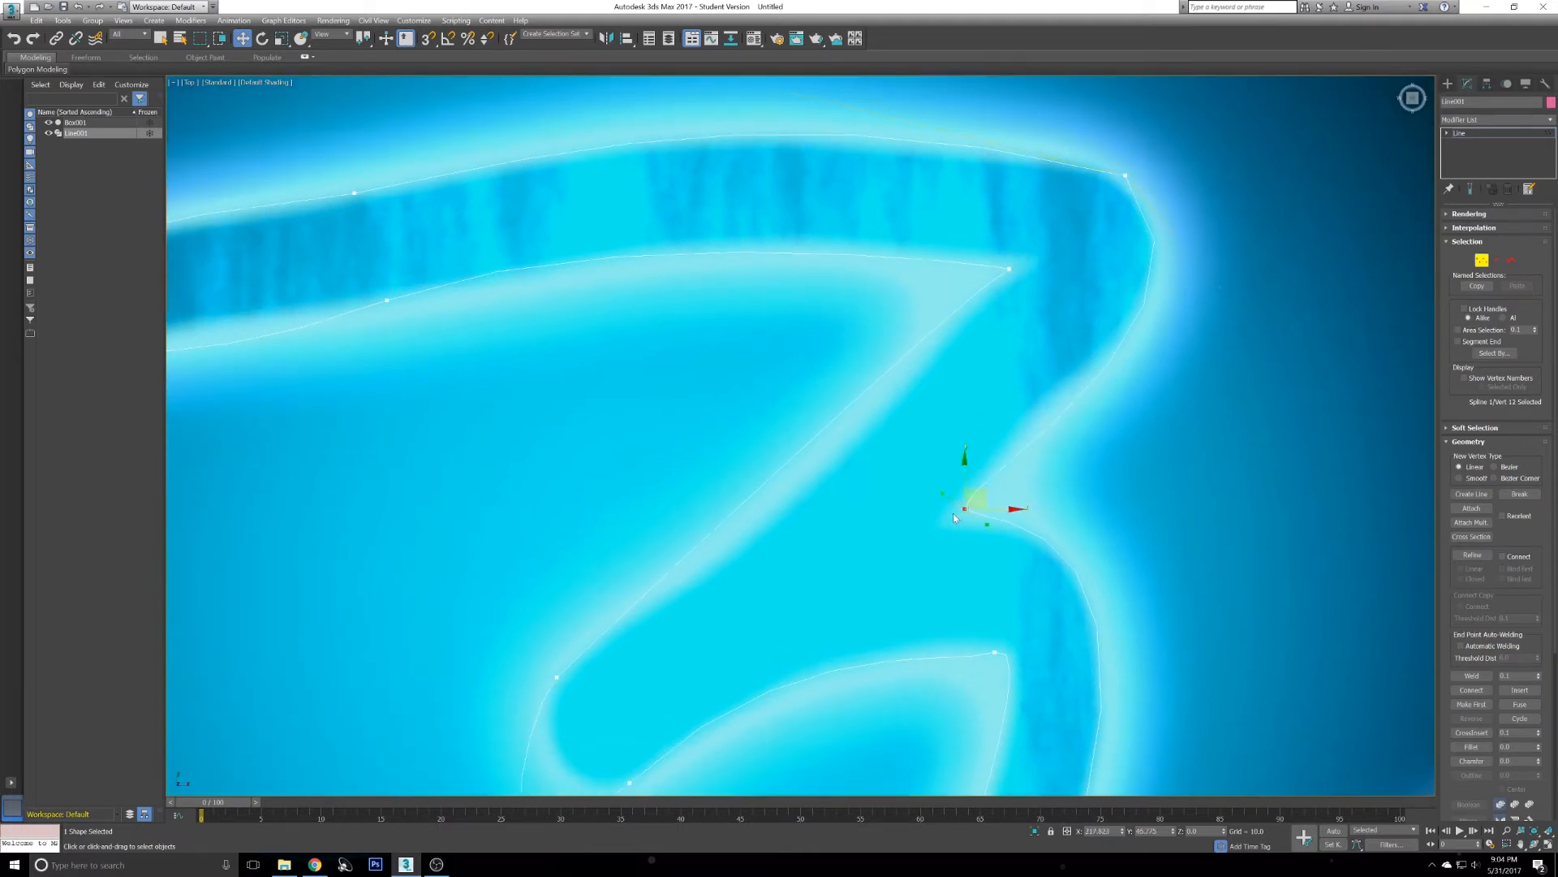
left_click_drag(940, 494, 928, 486)
middle_click_drag(1092, 271, 1123, 313)
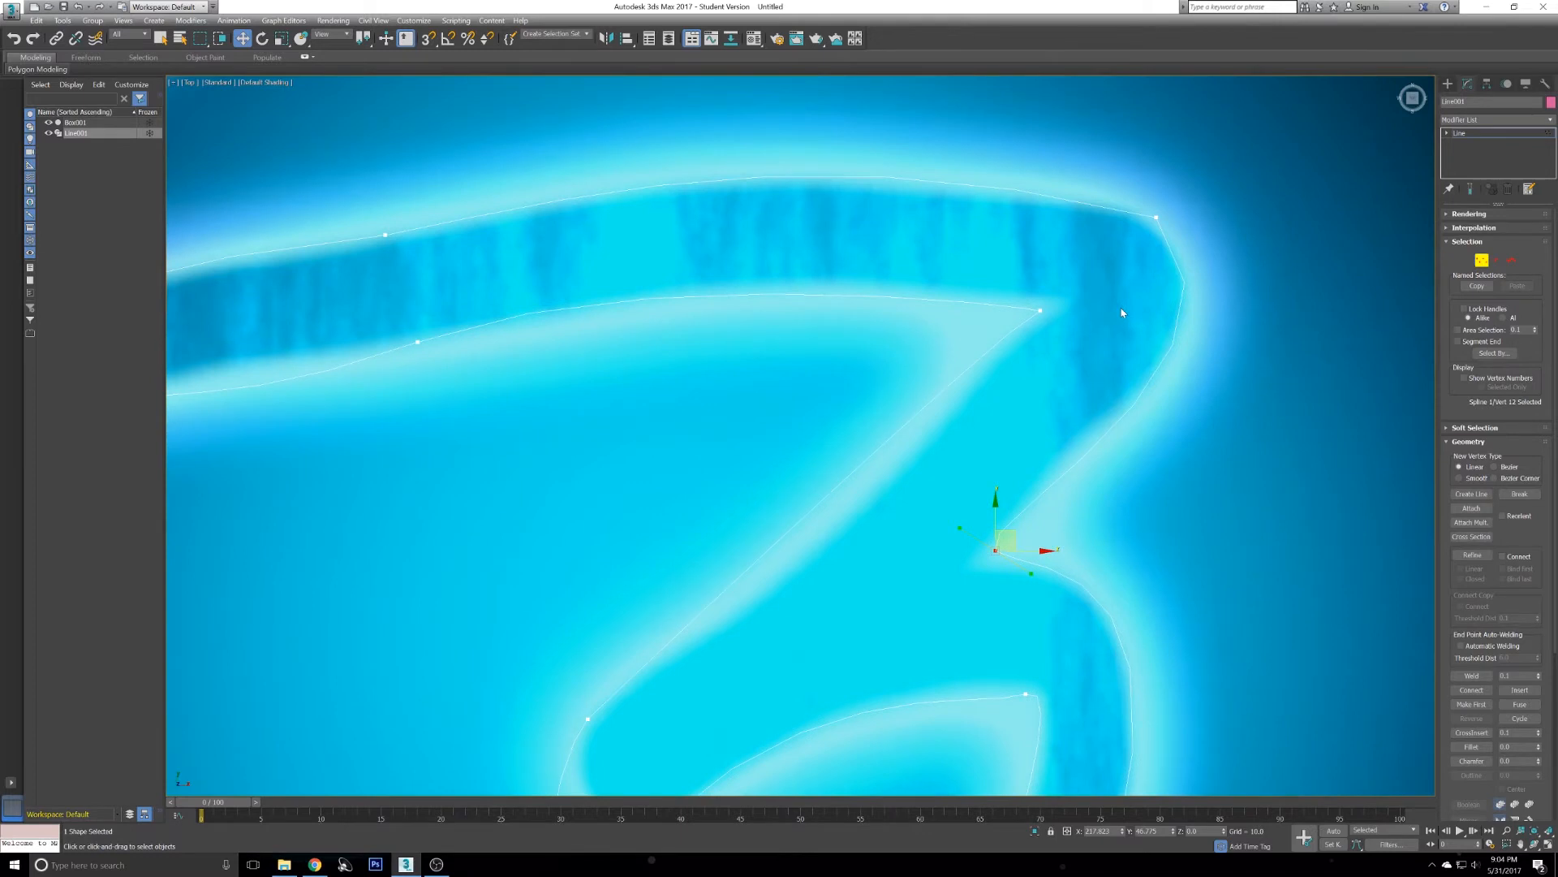
middle_click_drag(1026, 501, 824, 221)
middle_click_drag(759, 512, 805, 339)
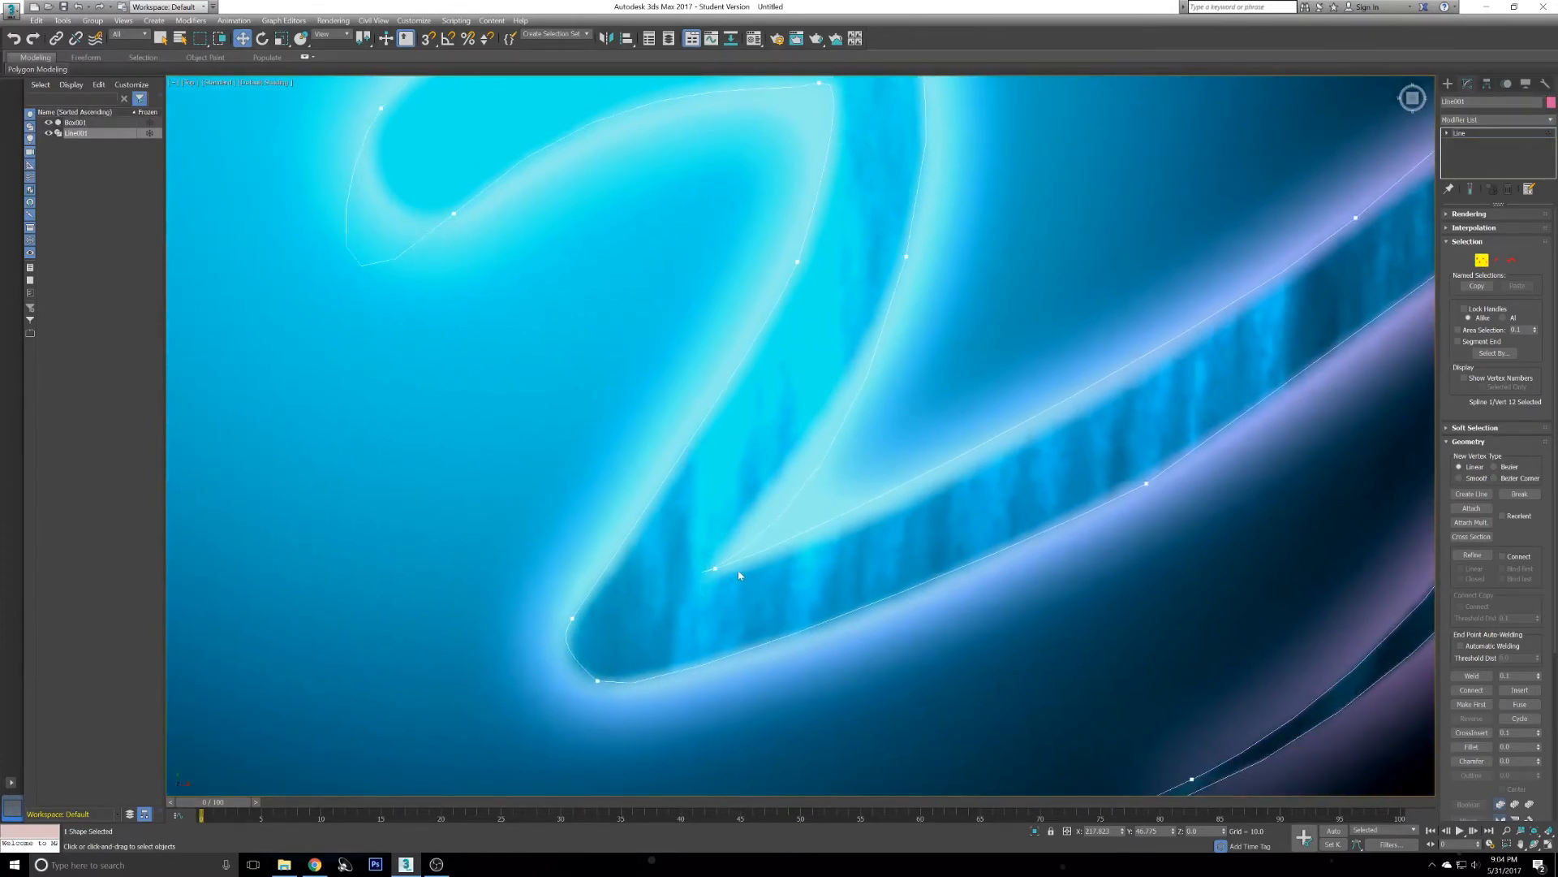
- Change the vertex type of the vertex at the lower streak's inner tip
left_click(714, 569)
right_click(686, 551)
left_click(666, 451)
- Convert the vertex on the curve's upper inner edge to Bezier and adjust its handles along the curve
left_click(908, 258)
right_click(1027, 237)
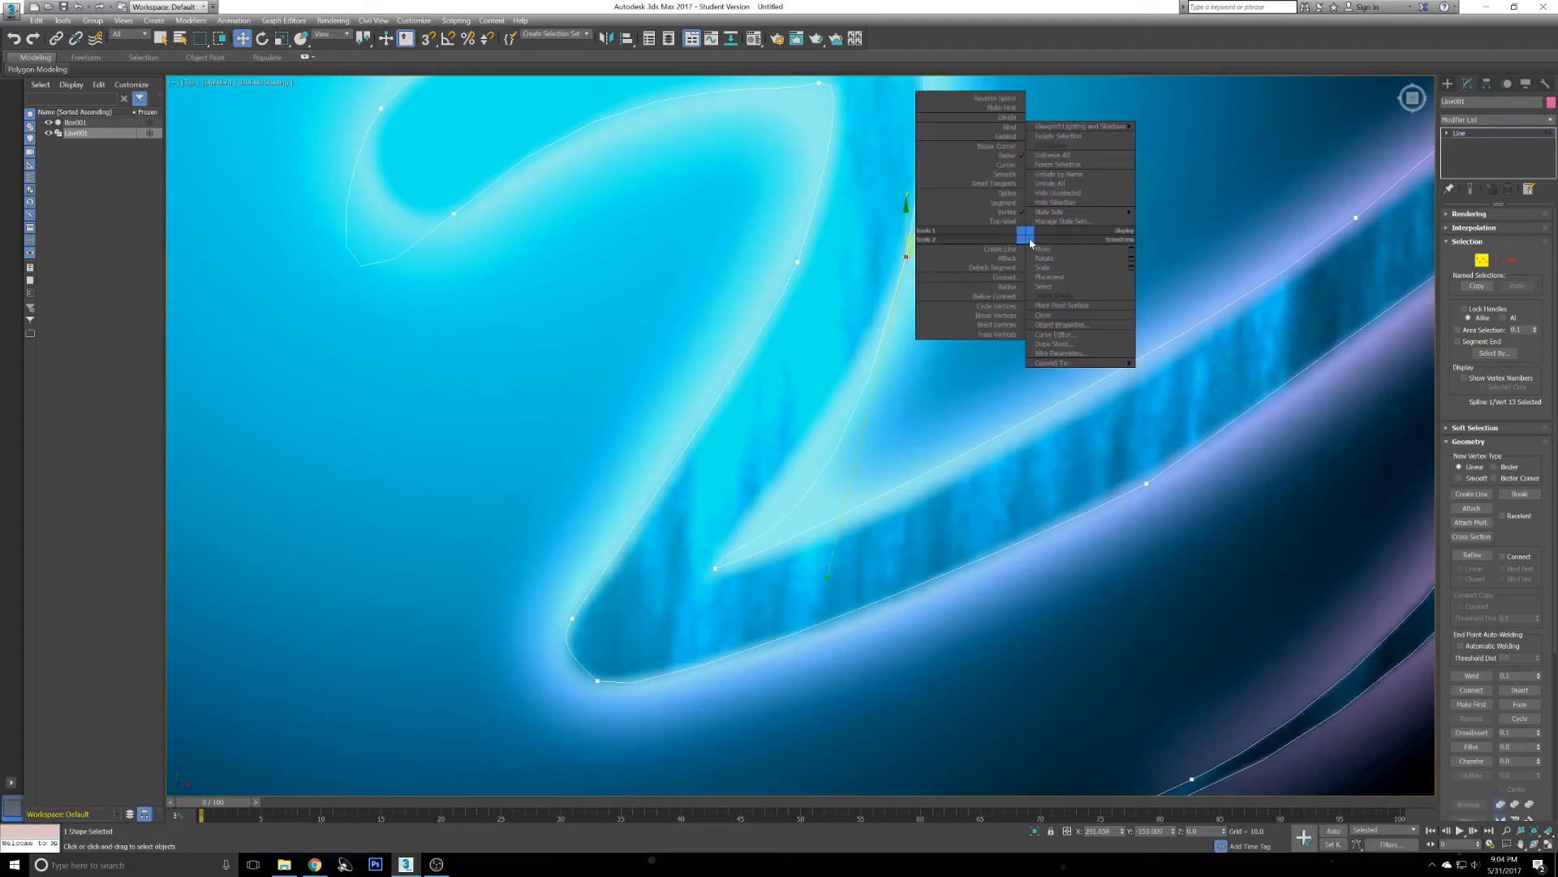
left_click(1003, 154)
left_click_drag(831, 581, 826, 495)
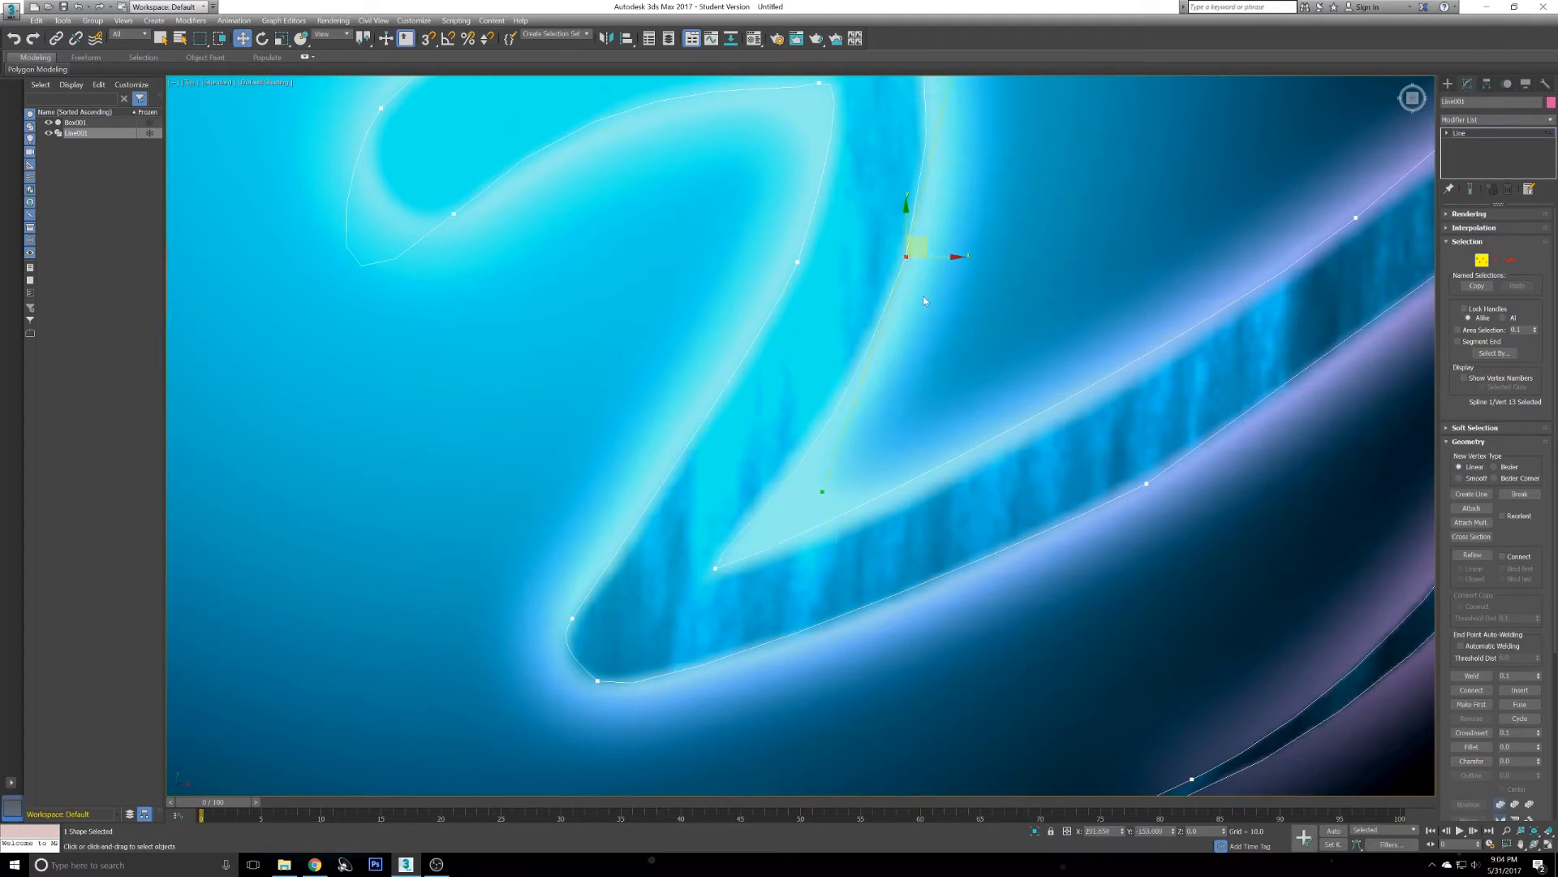
middle_click_drag(923, 302, 736, 482)
middle_click_drag(1016, 379, 801, 225)
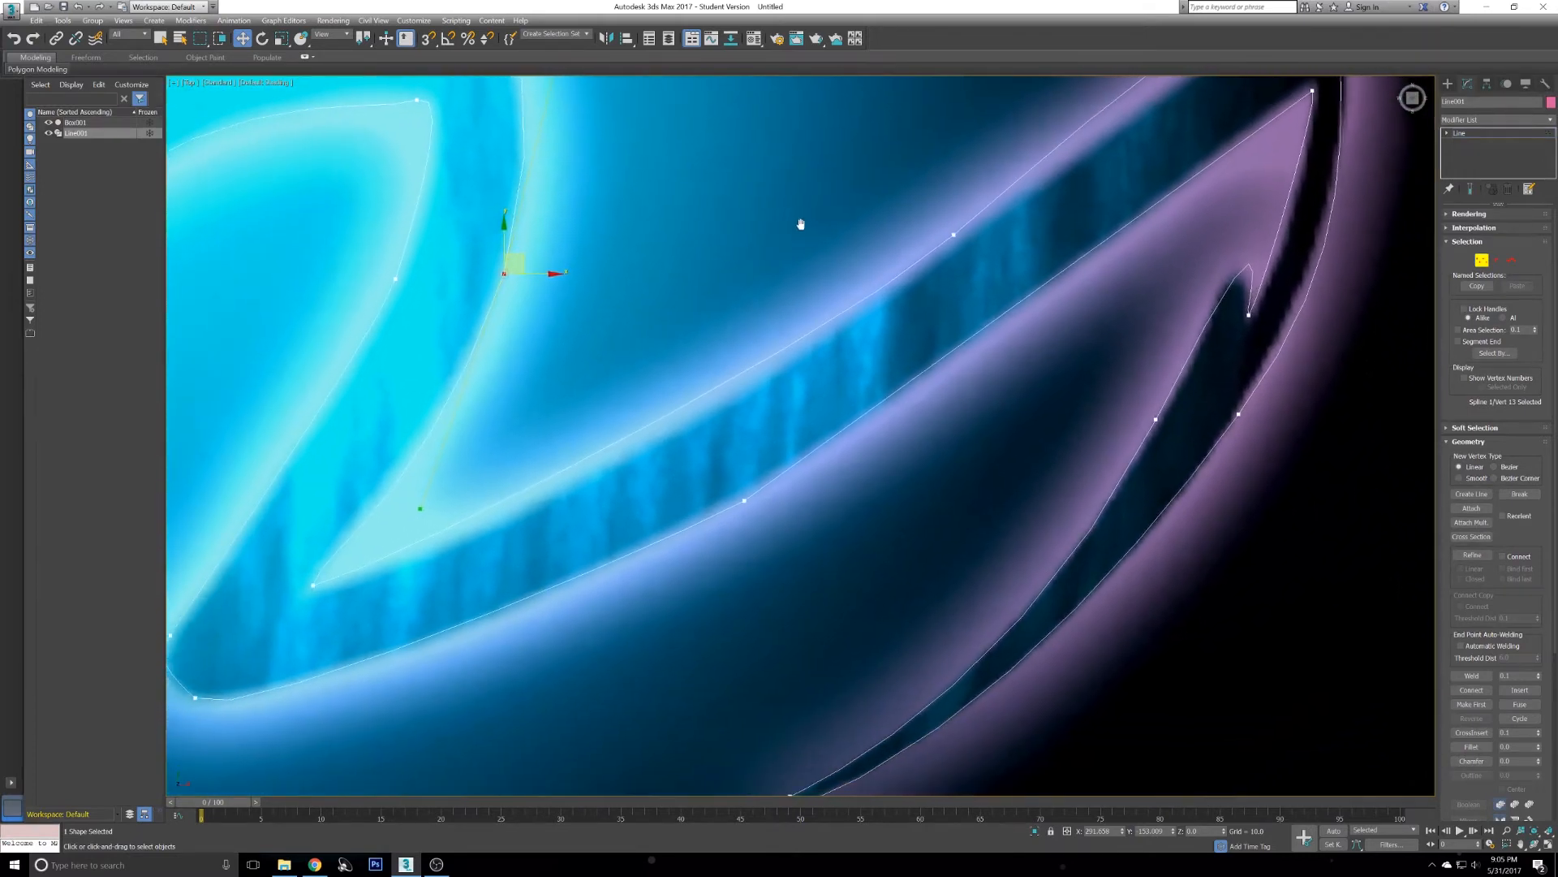
- Set the vertex on the outer streak's upper edge to Bezier Corner and align its handles with the edge
left_click(952, 235)
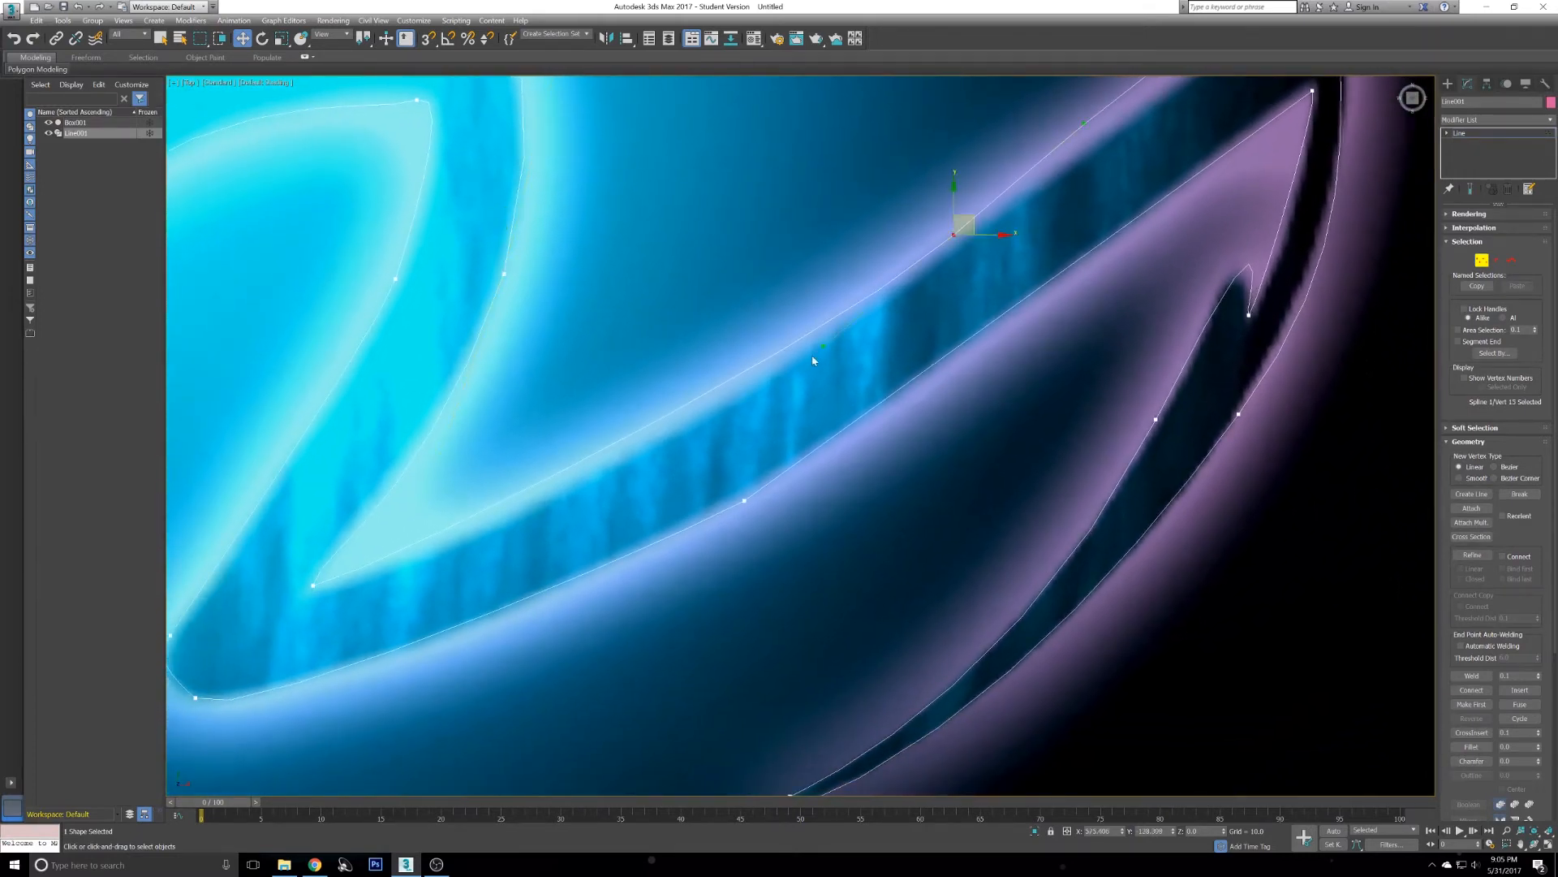
right_click(908, 349)
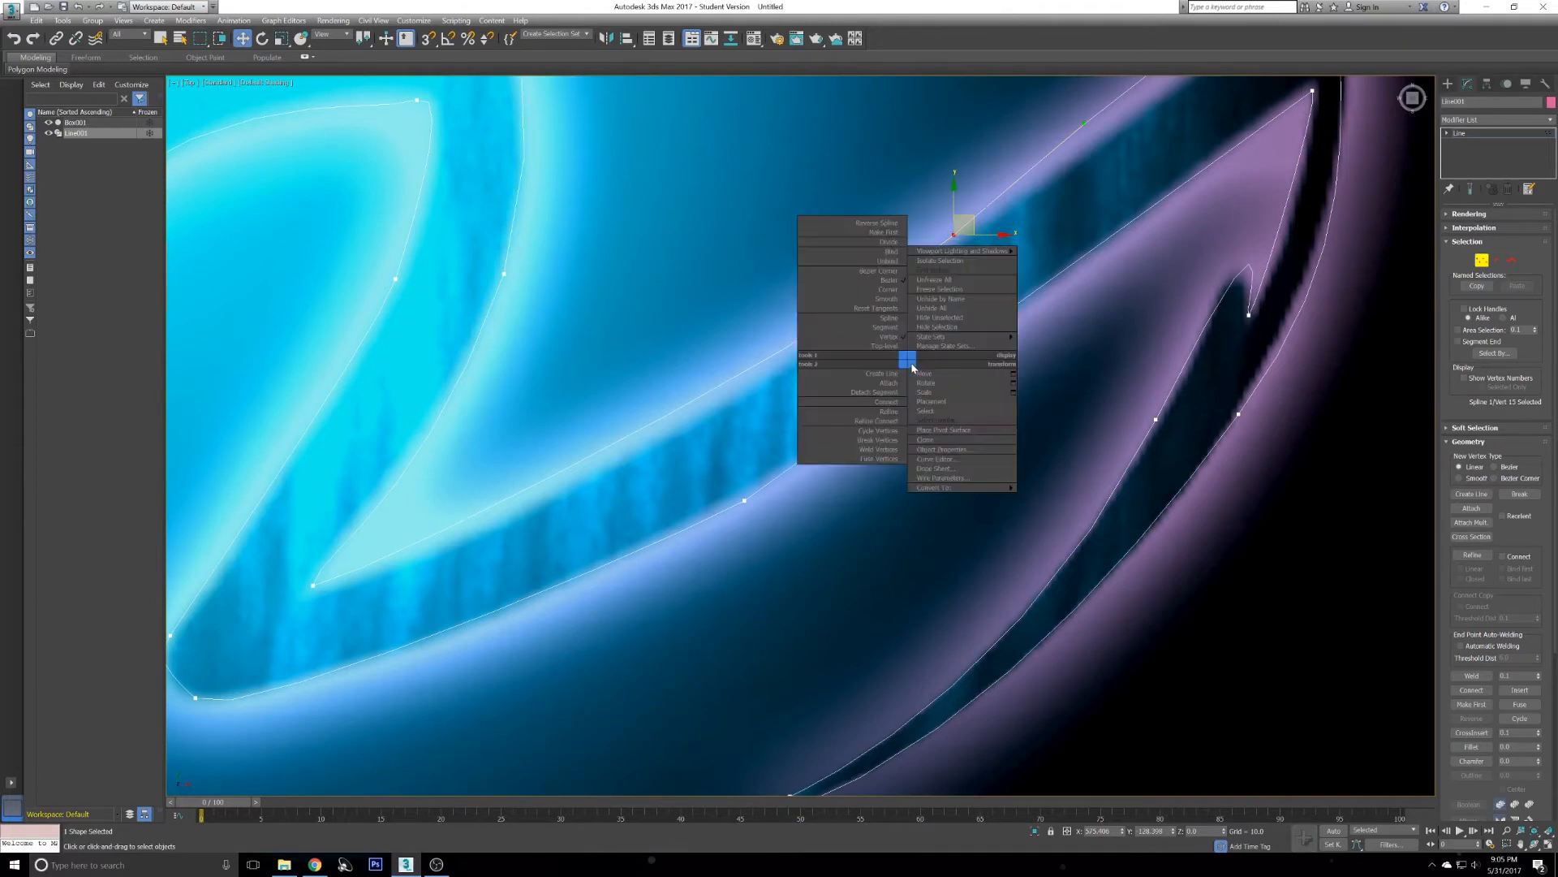
left_click(890, 270)
left_click_drag(825, 347, 687, 444)
middle_click_drag(863, 256, 674, 394)
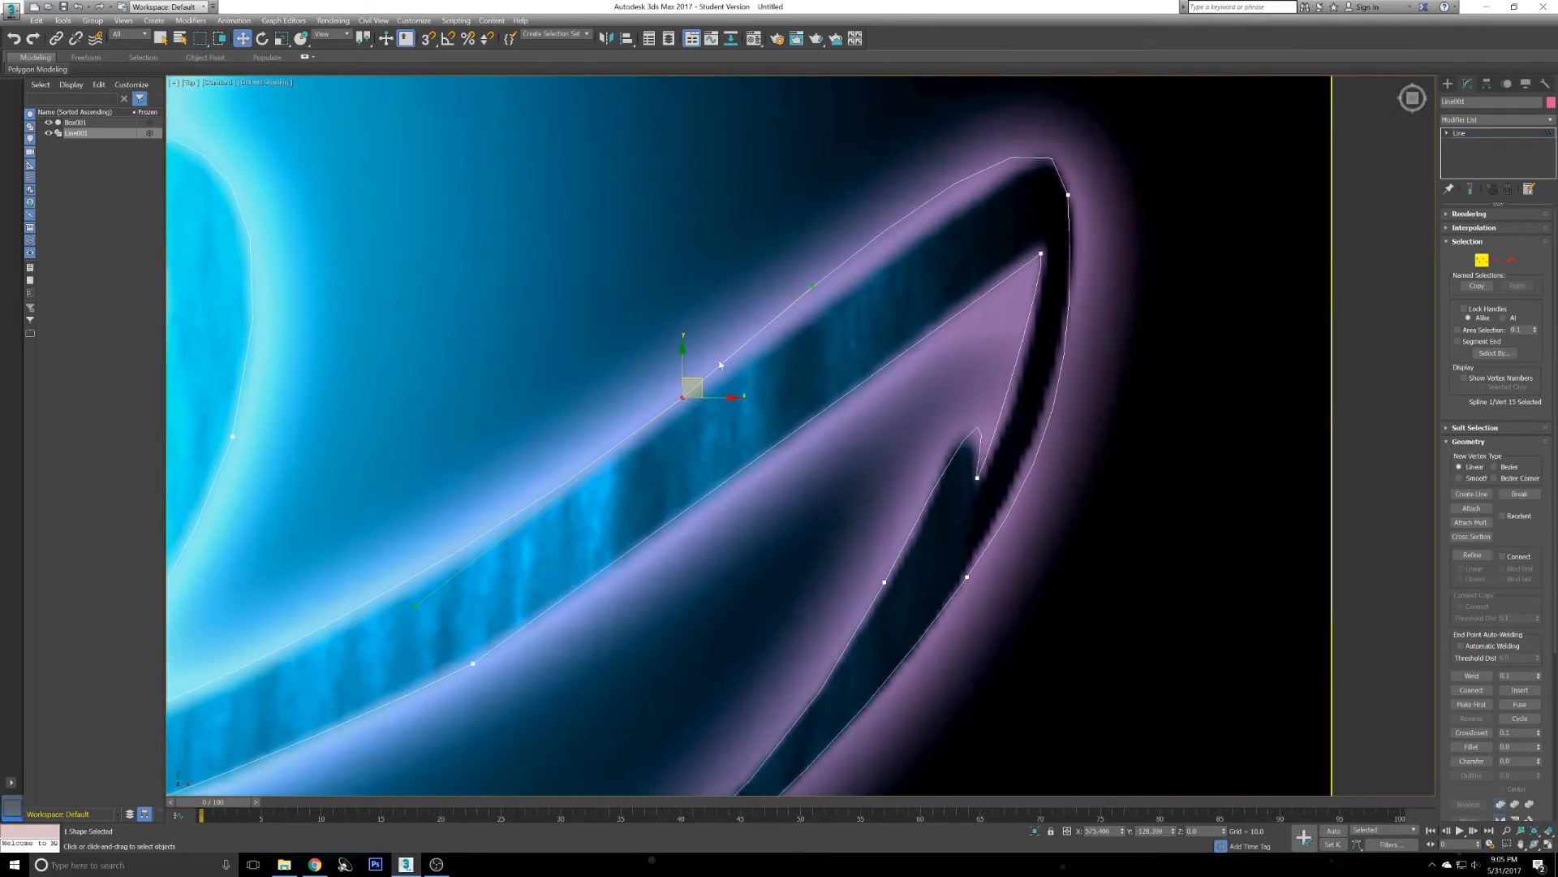
left_click_drag(814, 286, 873, 285)
- Convert the vertex at the right hook's top tip and adjust its handles to round the tip
left_click(1066, 195)
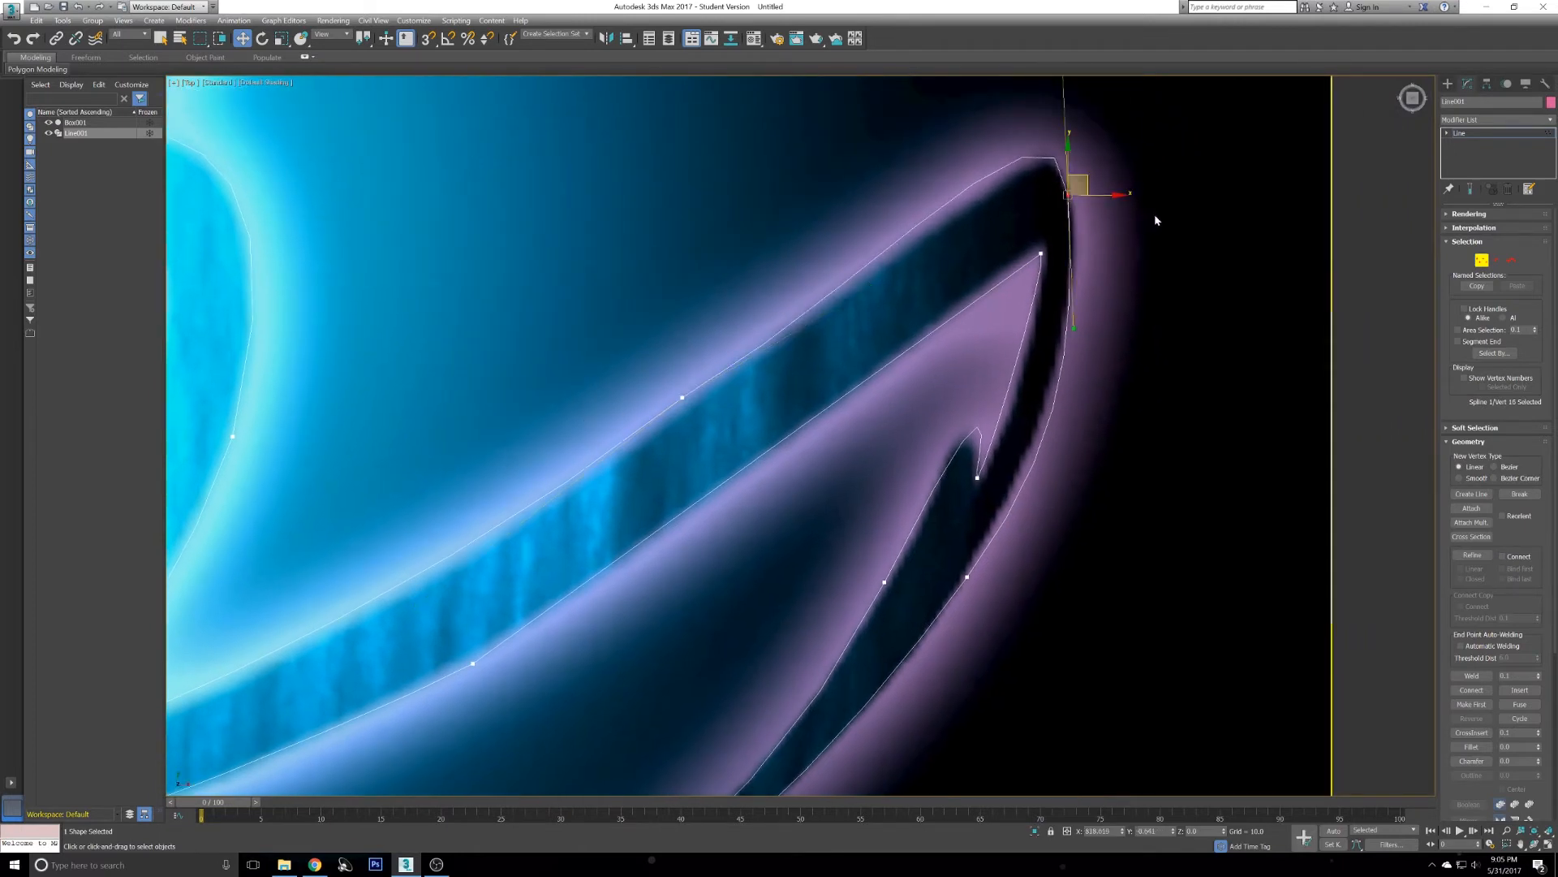
right_click(1147, 266)
left_click(1124, 180)
middle_click_drag(1065, 174, 1023, 349)
left_click_drag(1022, 235, 1033, 257)
middle_click_drag(1043, 532, 1163, 292)
left_click_drag(1147, 278, 1141, 290)
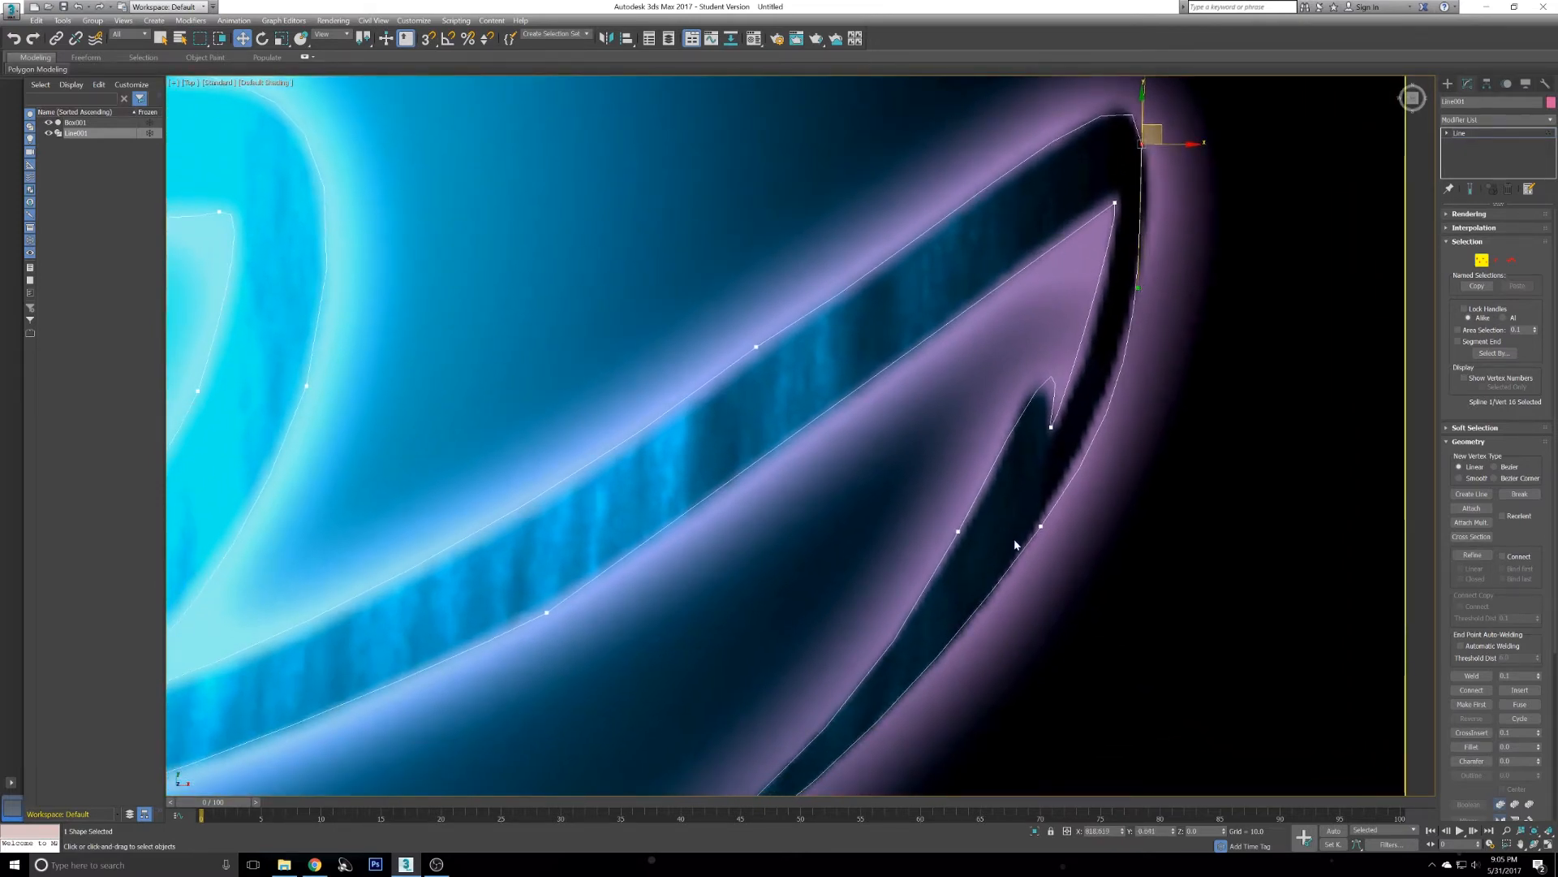
- Convert the vertex on the hook's inner edge to Bezier and pull its upper handle along the curve
left_click(1042, 529)
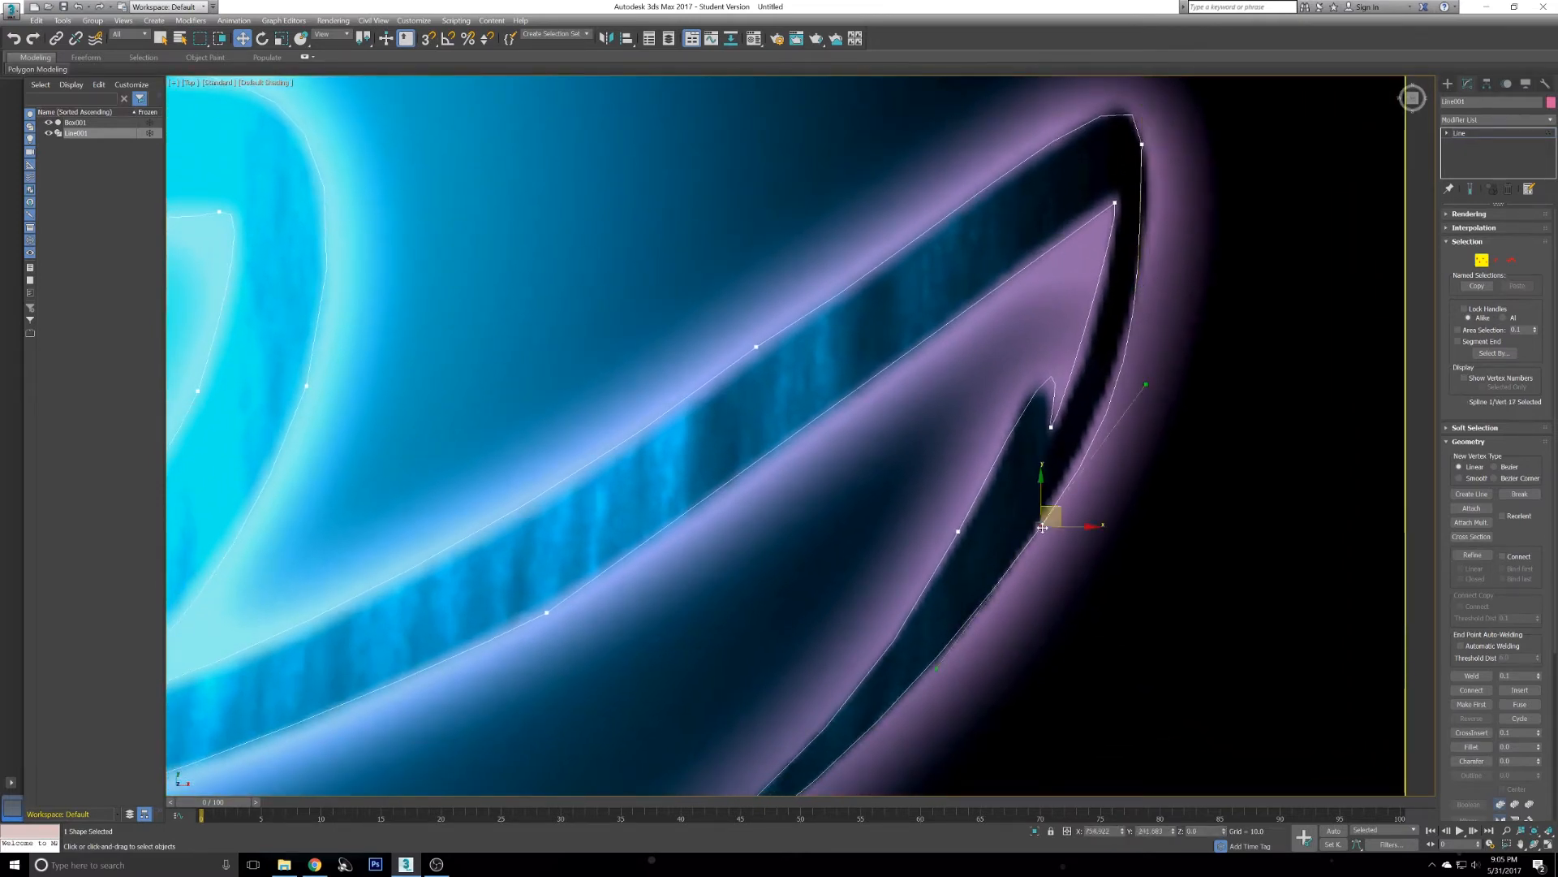
right_click(1207, 510)
left_click(1181, 420)
left_click_drag(1147, 384, 1158, 330)
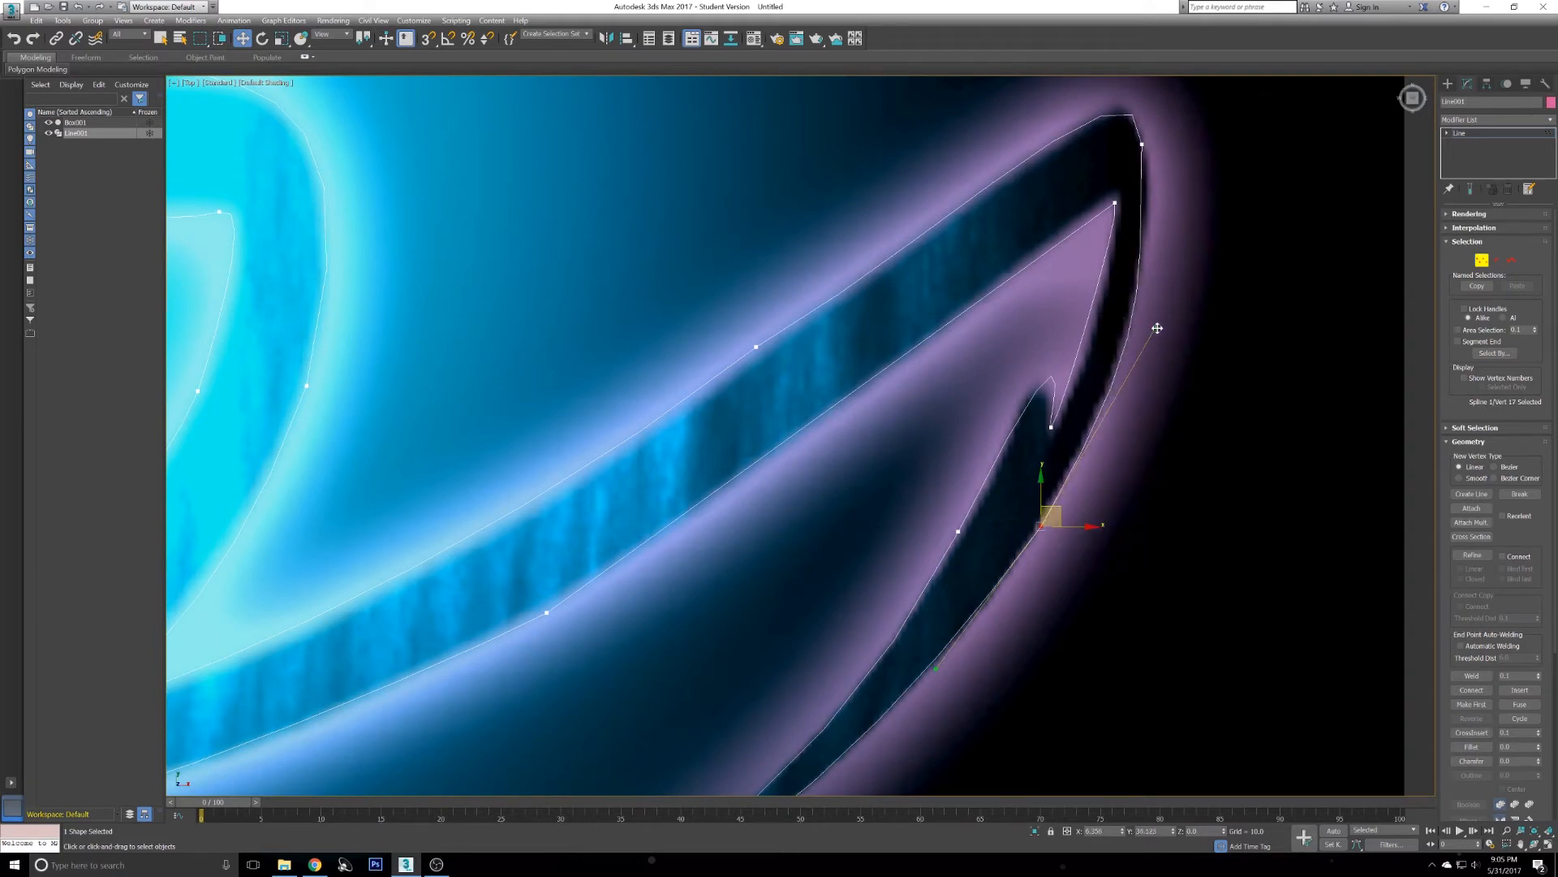
- Adjust the handle of the vertex at the hook's outer top tip so the tip follows the logo
left_click(1142, 144)
left_click_drag(1138, 287, 1160, 205)
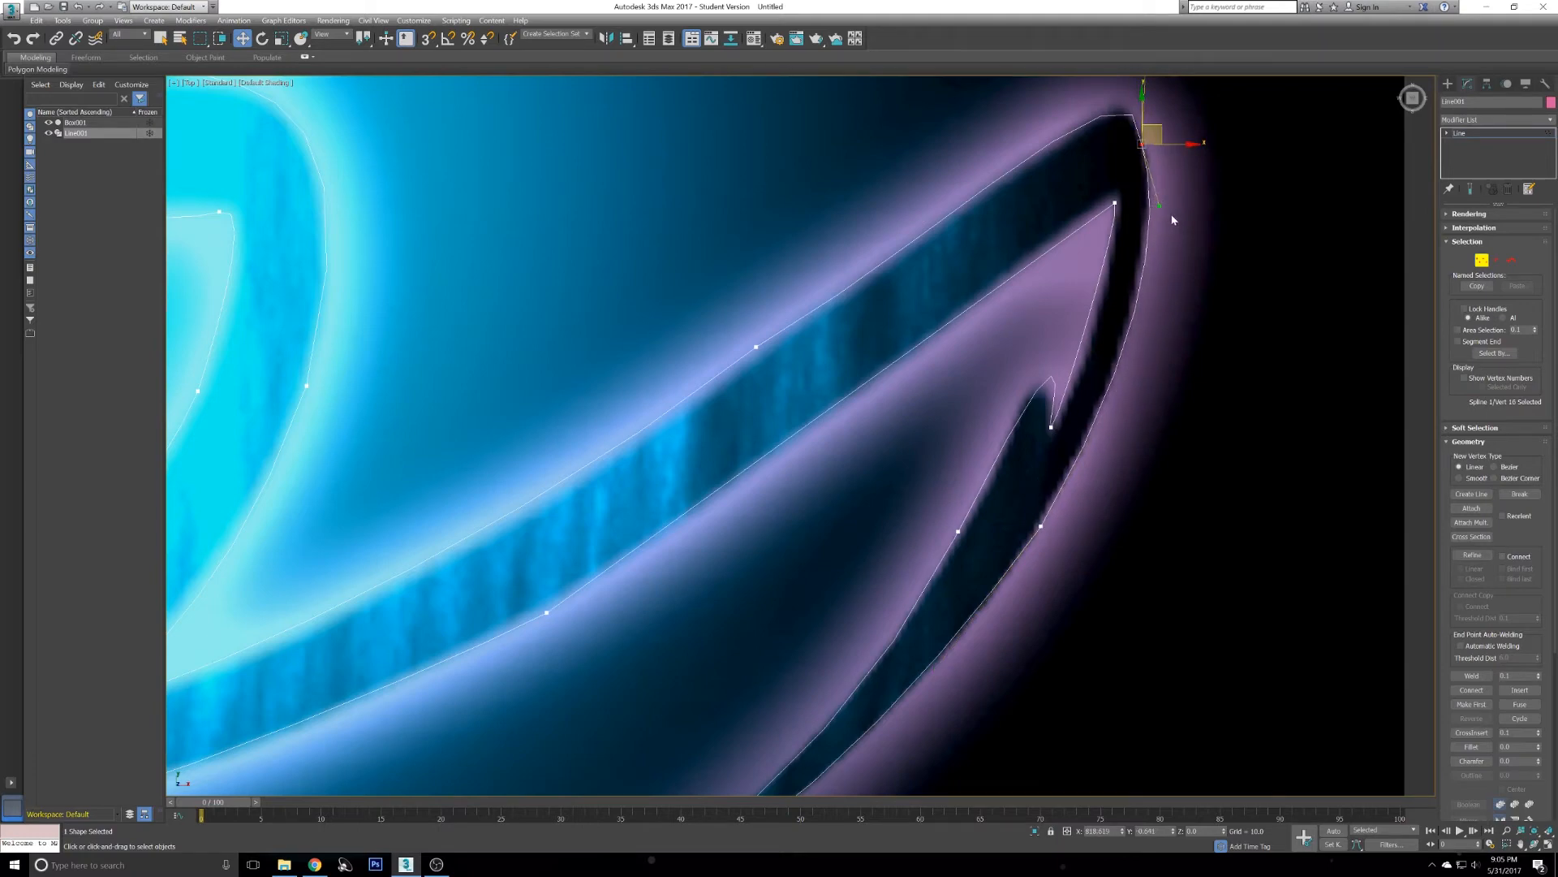
scroll(1005, 428, "down", 4)
- Convert the vertex near the hook's lower tail tip to Bezier and pull its handle along the tail edge
scroll(891, 626, "up", 8)
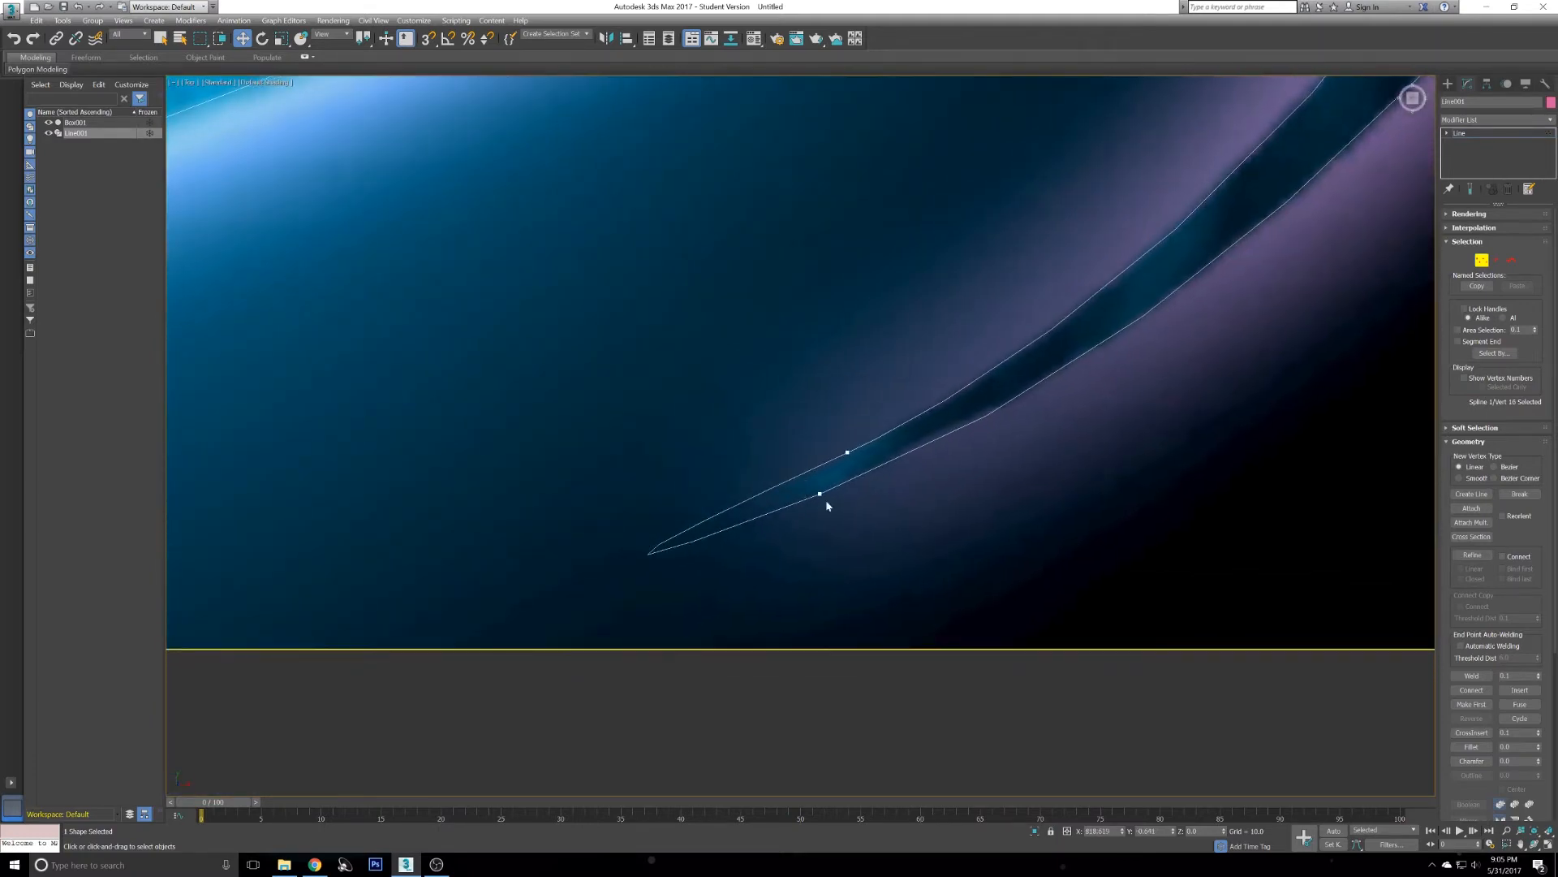
left_click(821, 495)
left_click(819, 495)
right_click(901, 521)
left_click(879, 431)
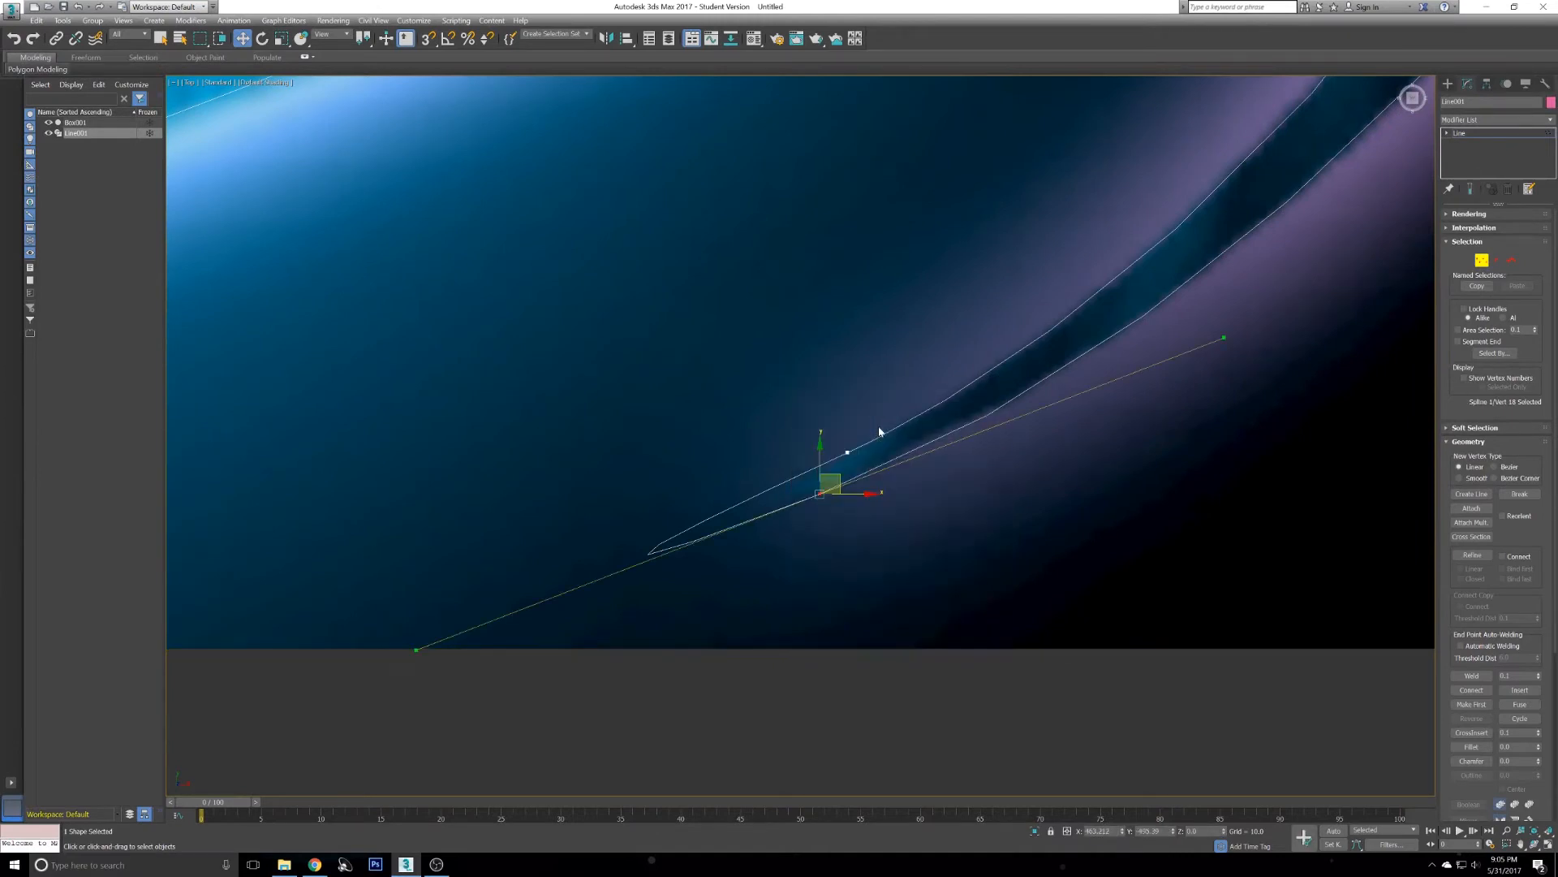
left_click_drag(416, 649, 781, 483)
- Set the vertex at the hook's inner notch to Bezier Corner and pull its handle down along the edge
scroll(851, 462, "down", 5)
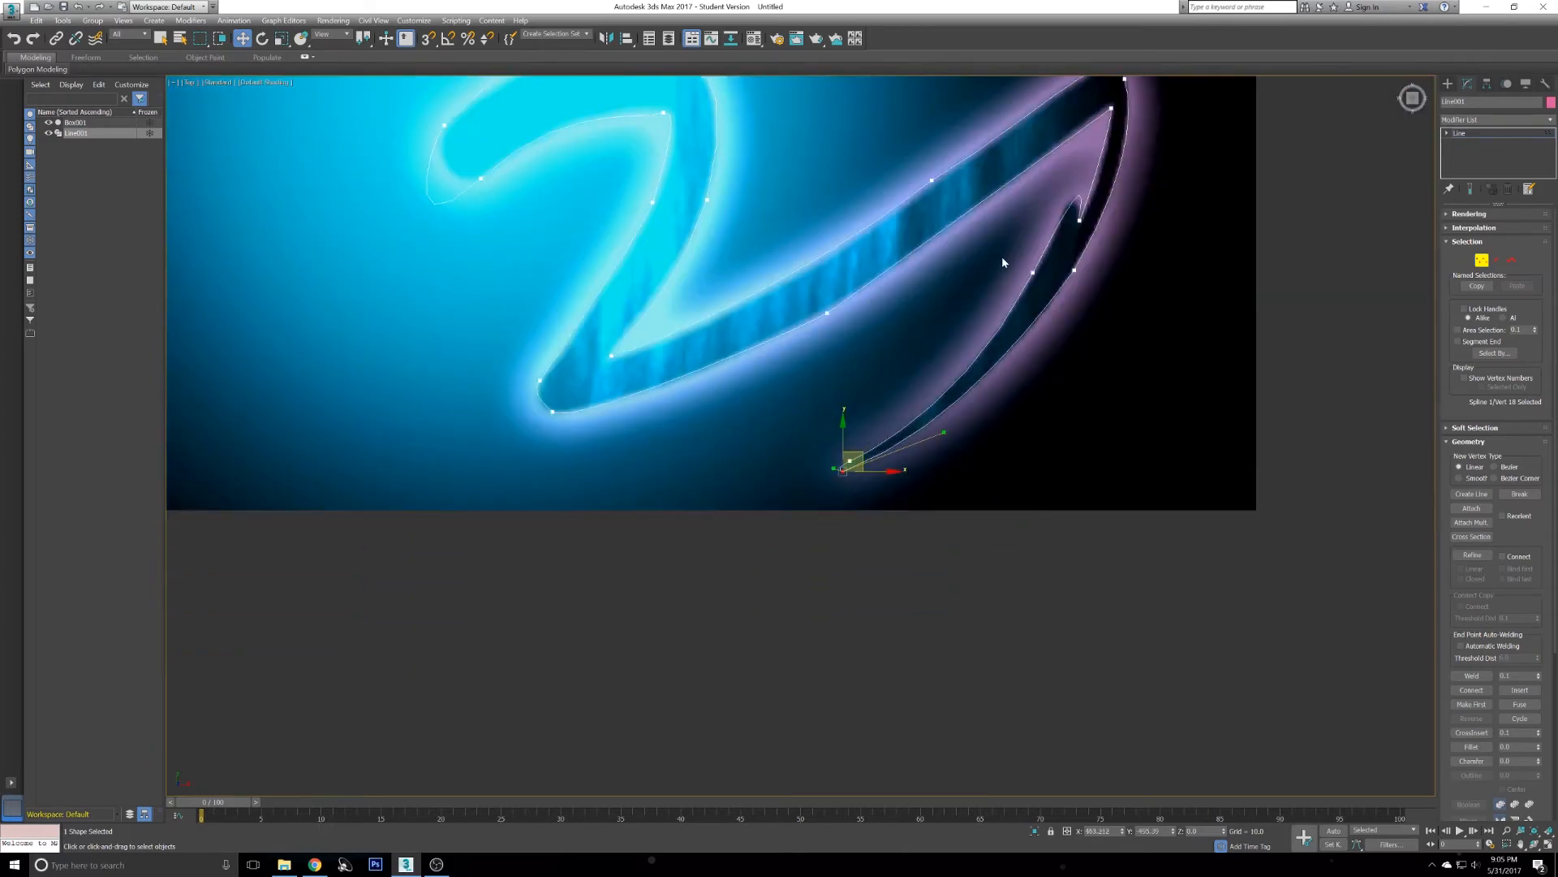
scroll(998, 268, "up", 6)
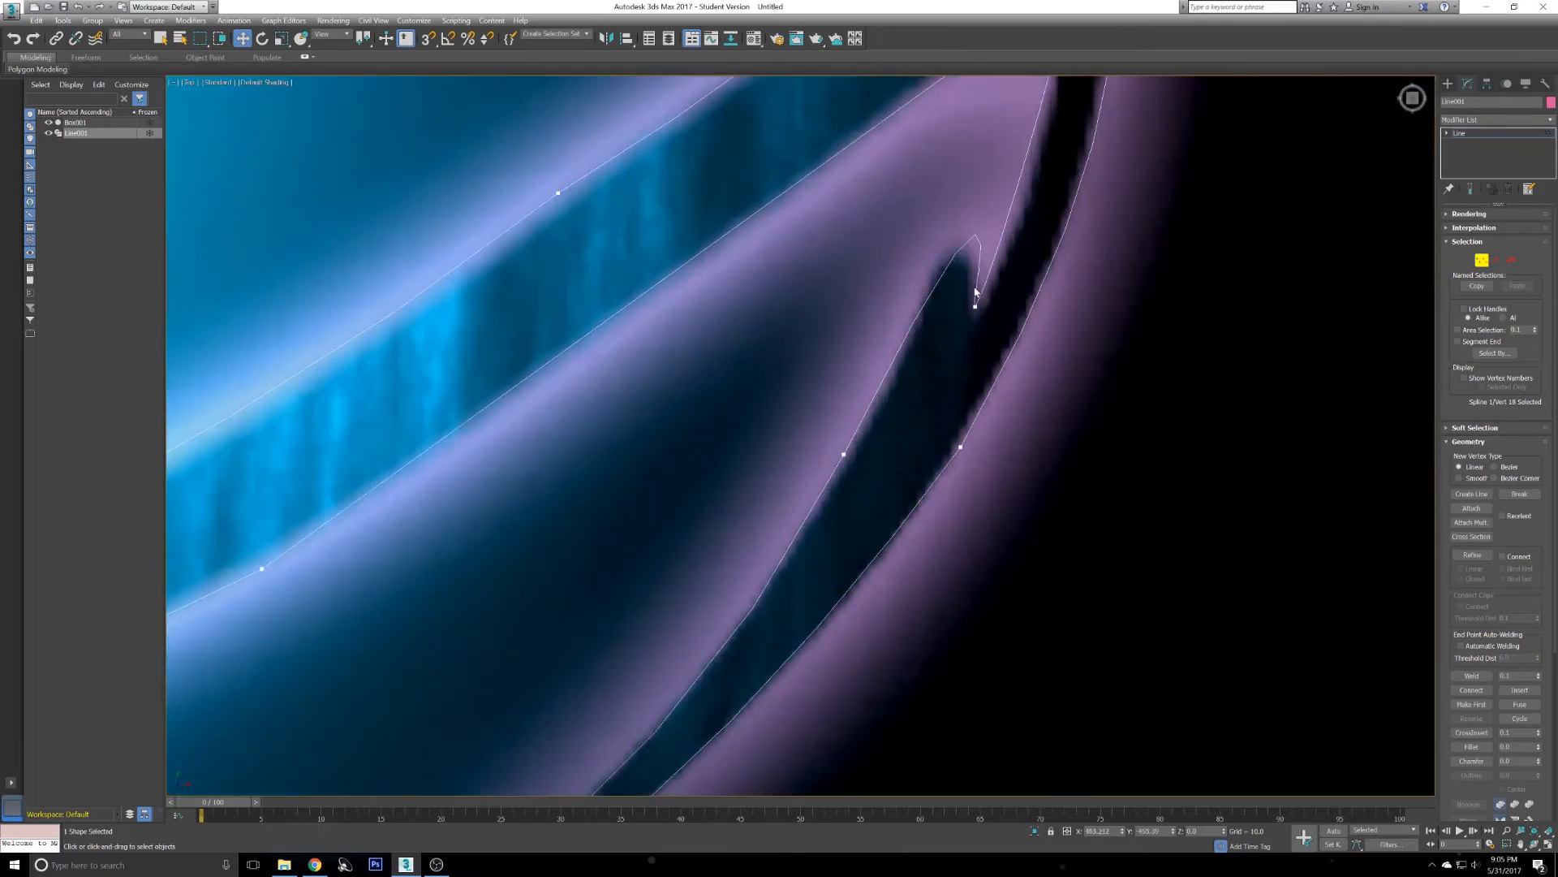
left_click(974, 307)
right_click(1060, 273)
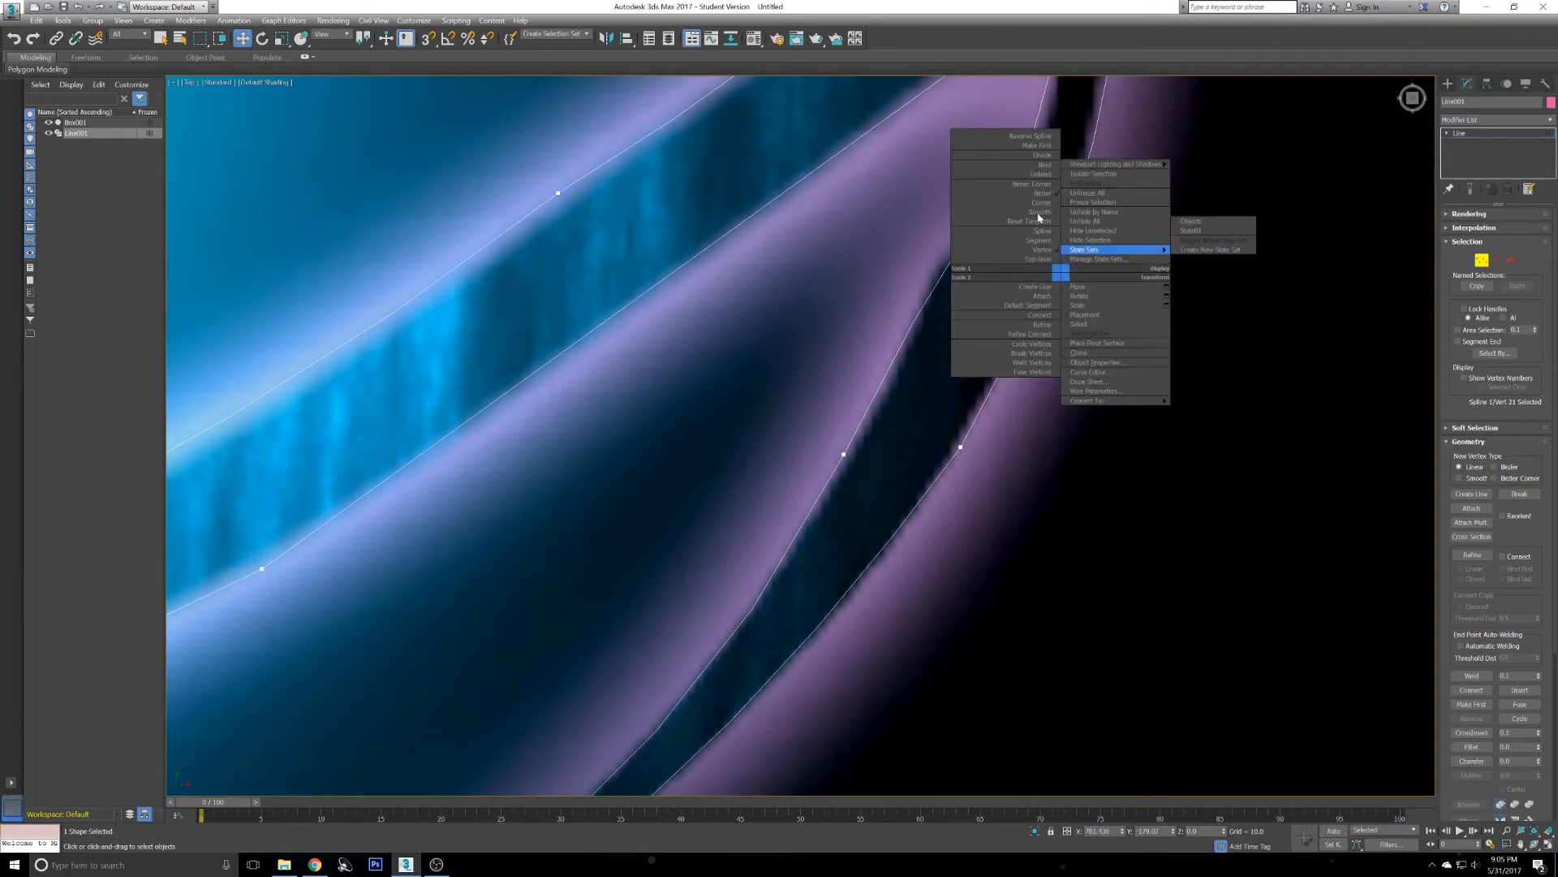
left_click(1041, 184)
right_click(1058, 313)
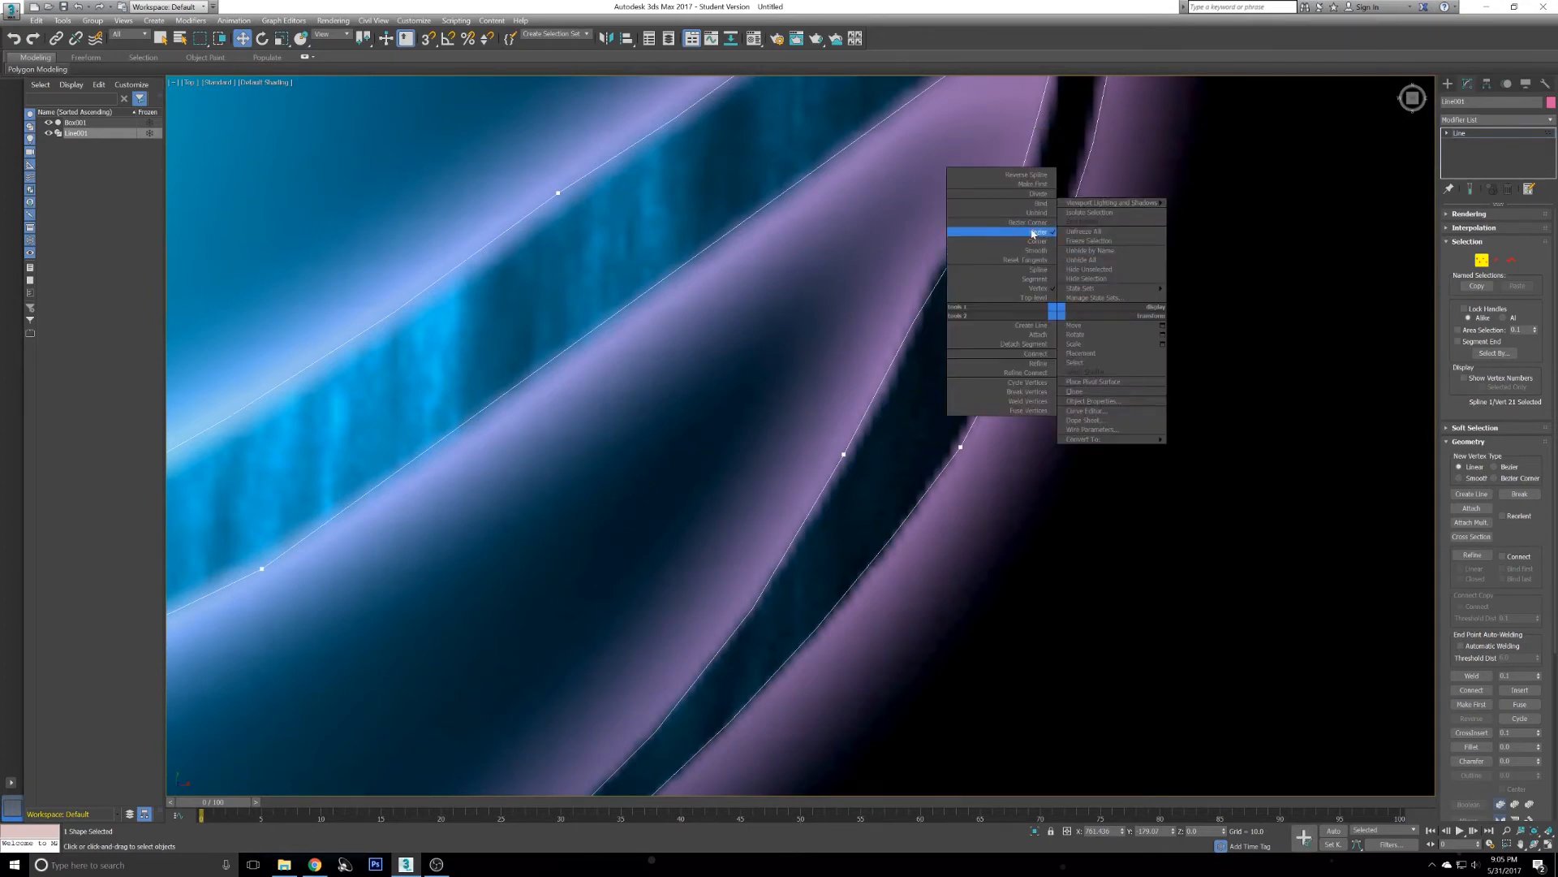
left_click(1031, 222)
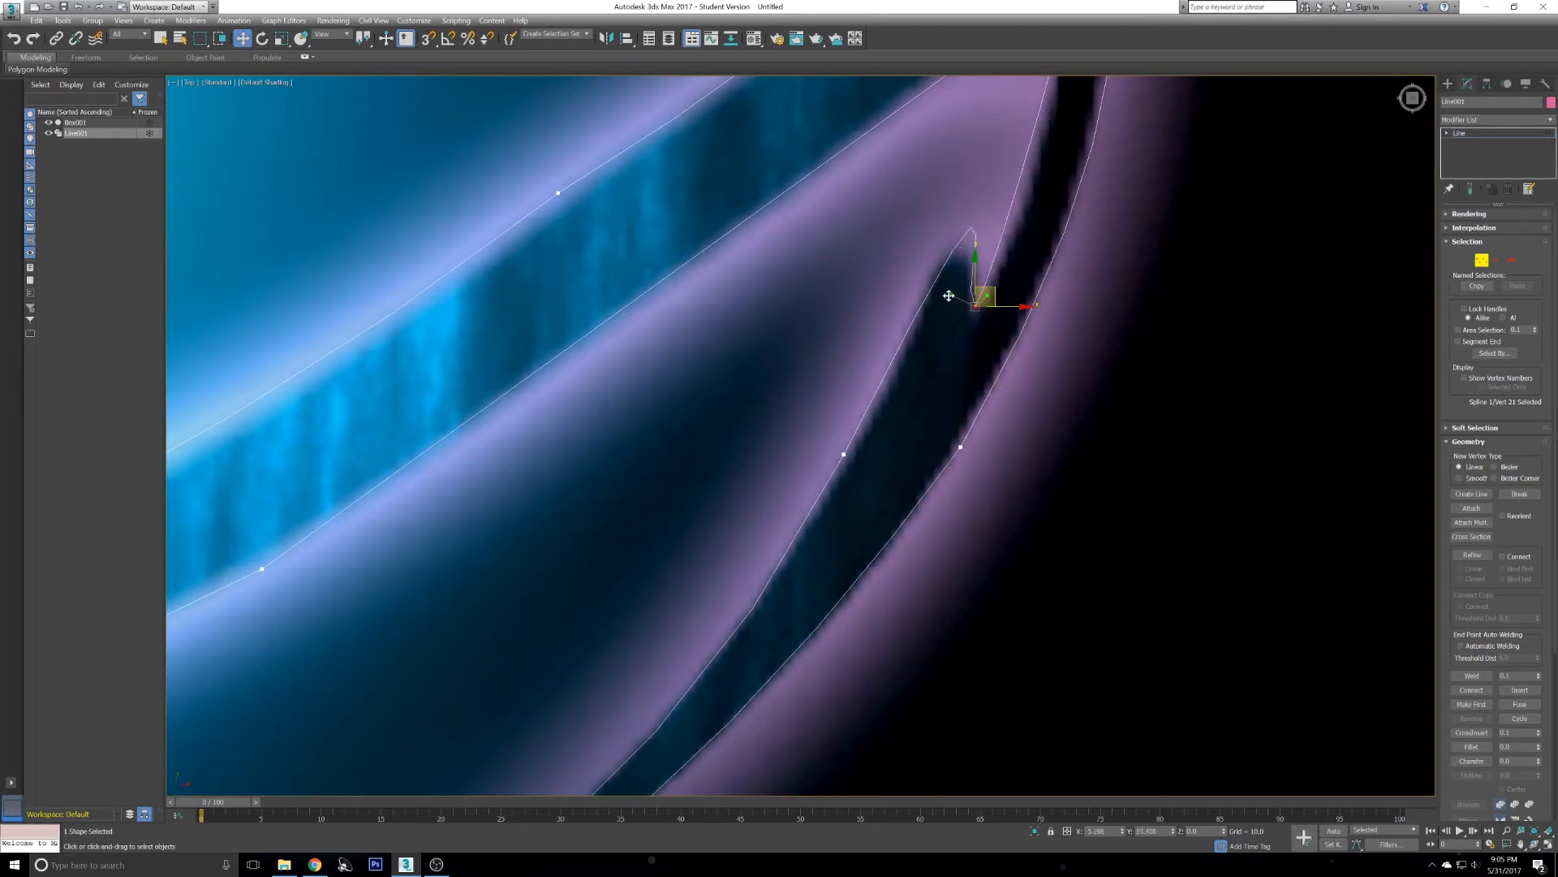
middle_click_drag(973, 246, 958, 349)
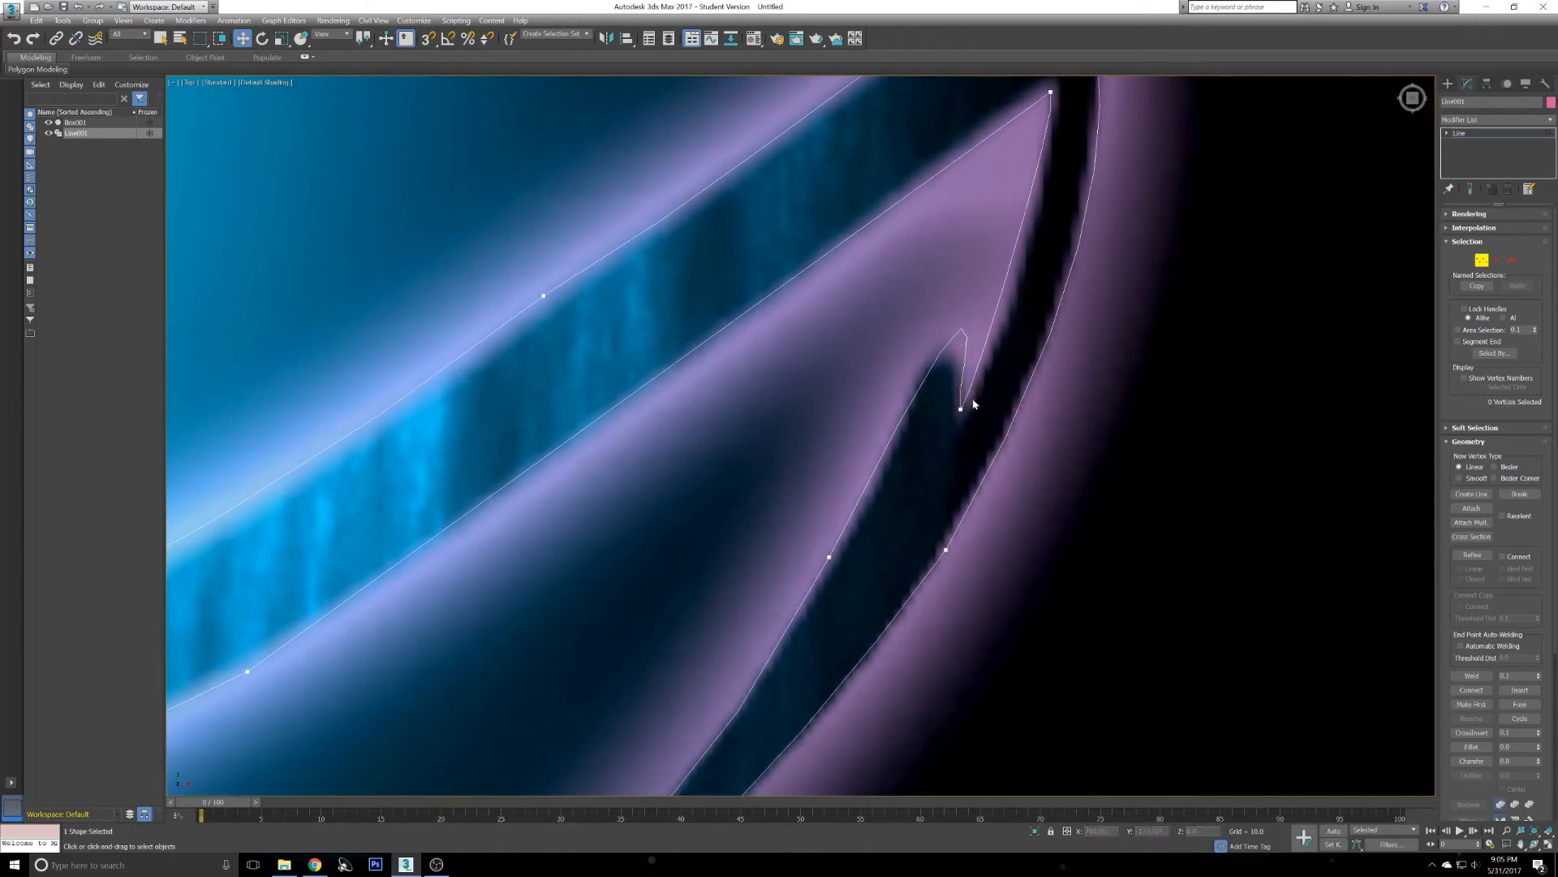
- Adjust the notch vertex's other handle to match the hook's inner edge
scroll(1008, 387, "up", 6)
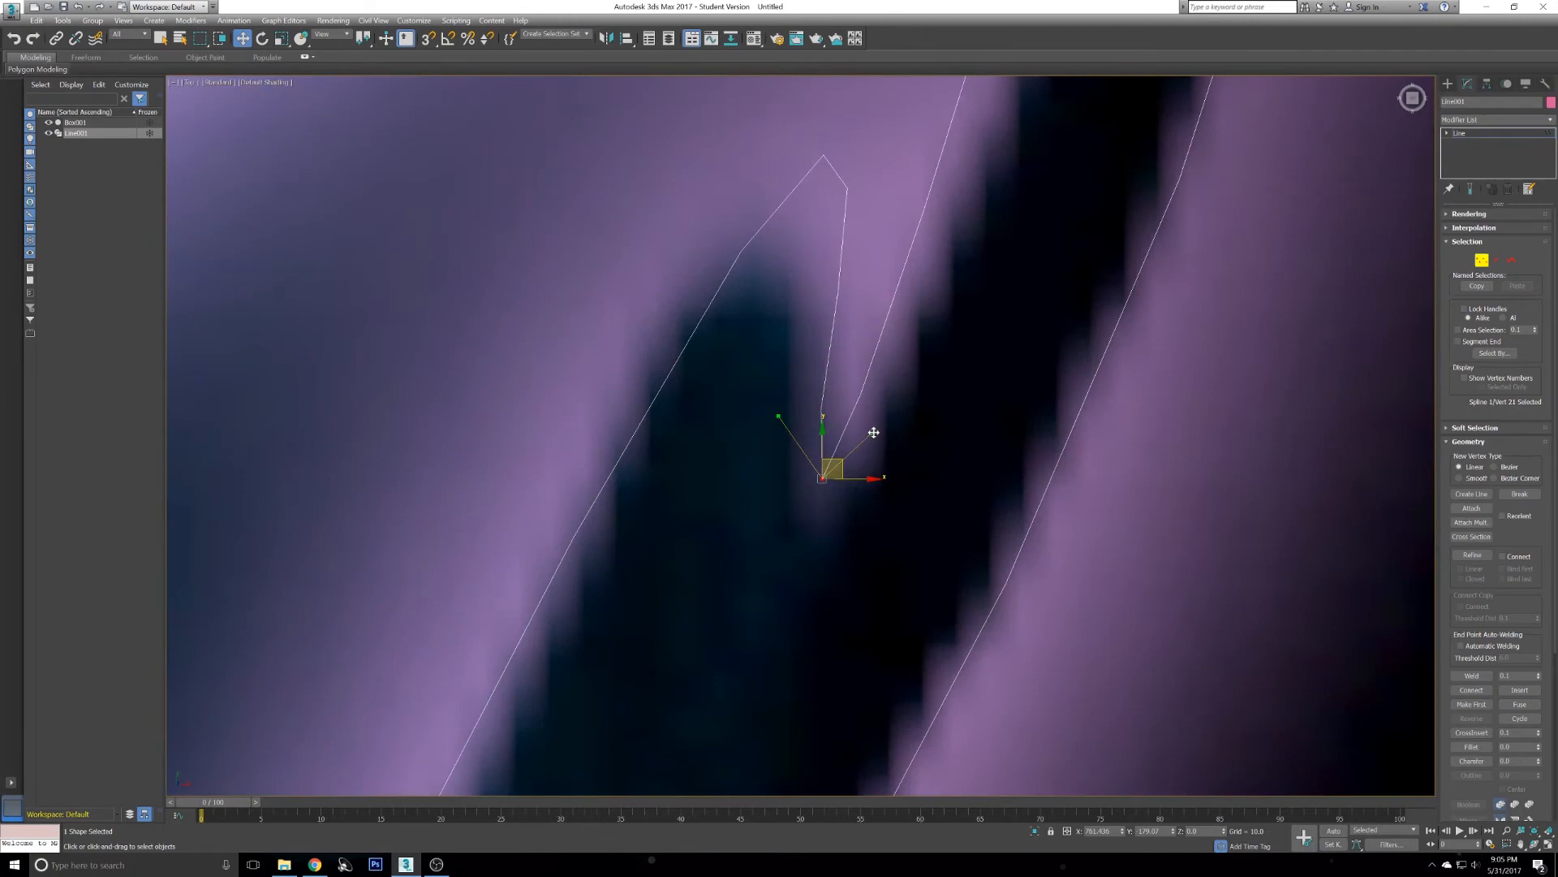
scroll(934, 434, "down", 2)
scroll(933, 434, "down", 7)
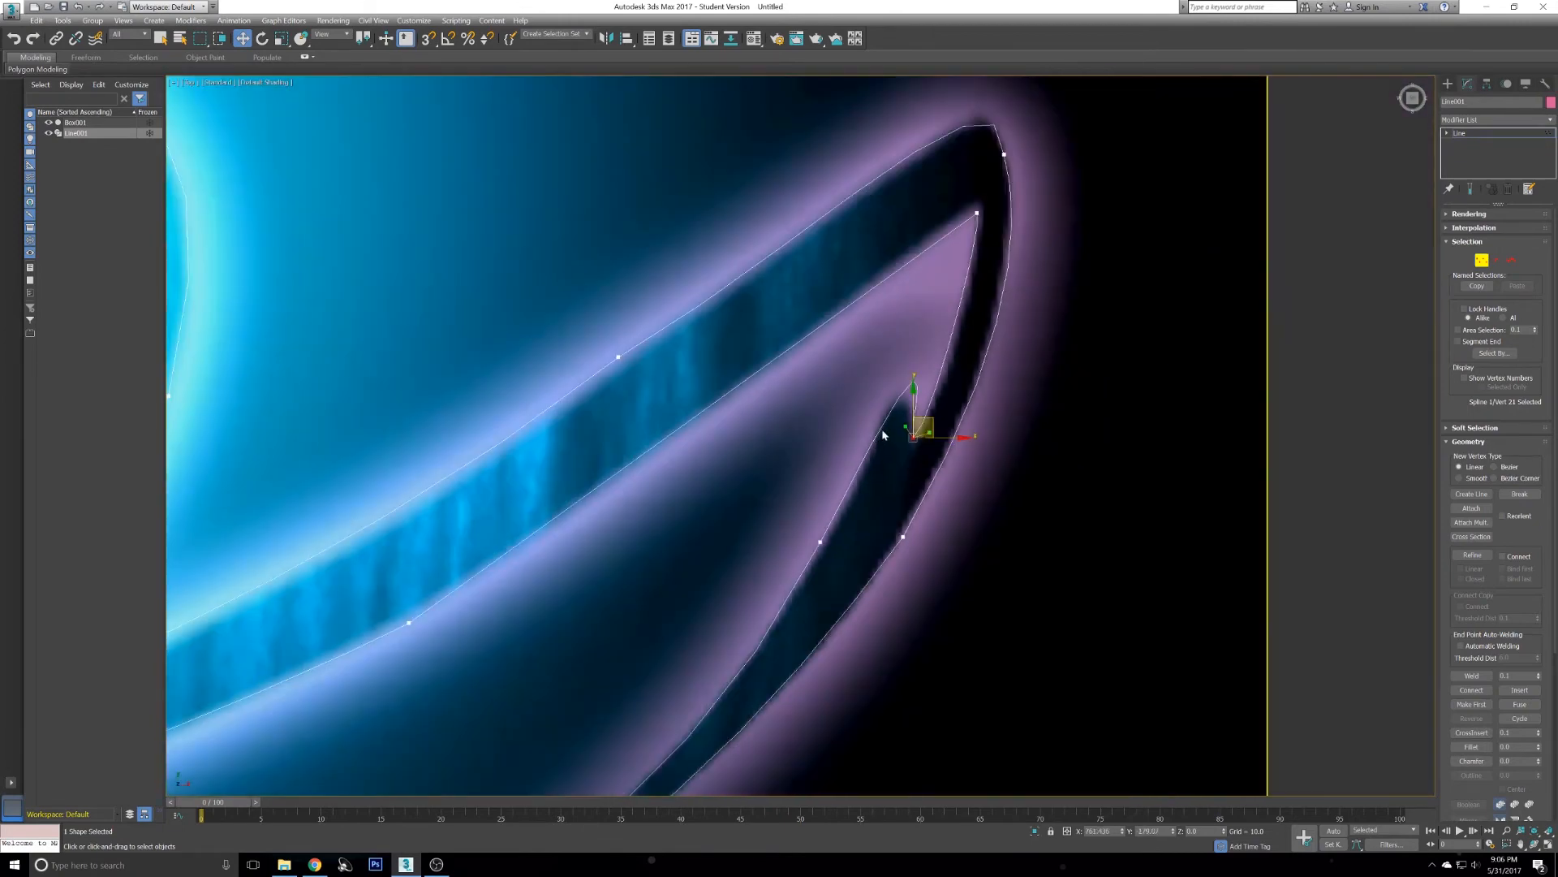
middle_click_drag(867, 490, 908, 421)
- Convert the vertex on the hook's lower inner edge to Bezier and pull its handle up along the curve
scroll(908, 421, "up", 2)
left_click(826, 505)
left_click(834, 509)
right_click(745, 459)
left_click(720, 372)
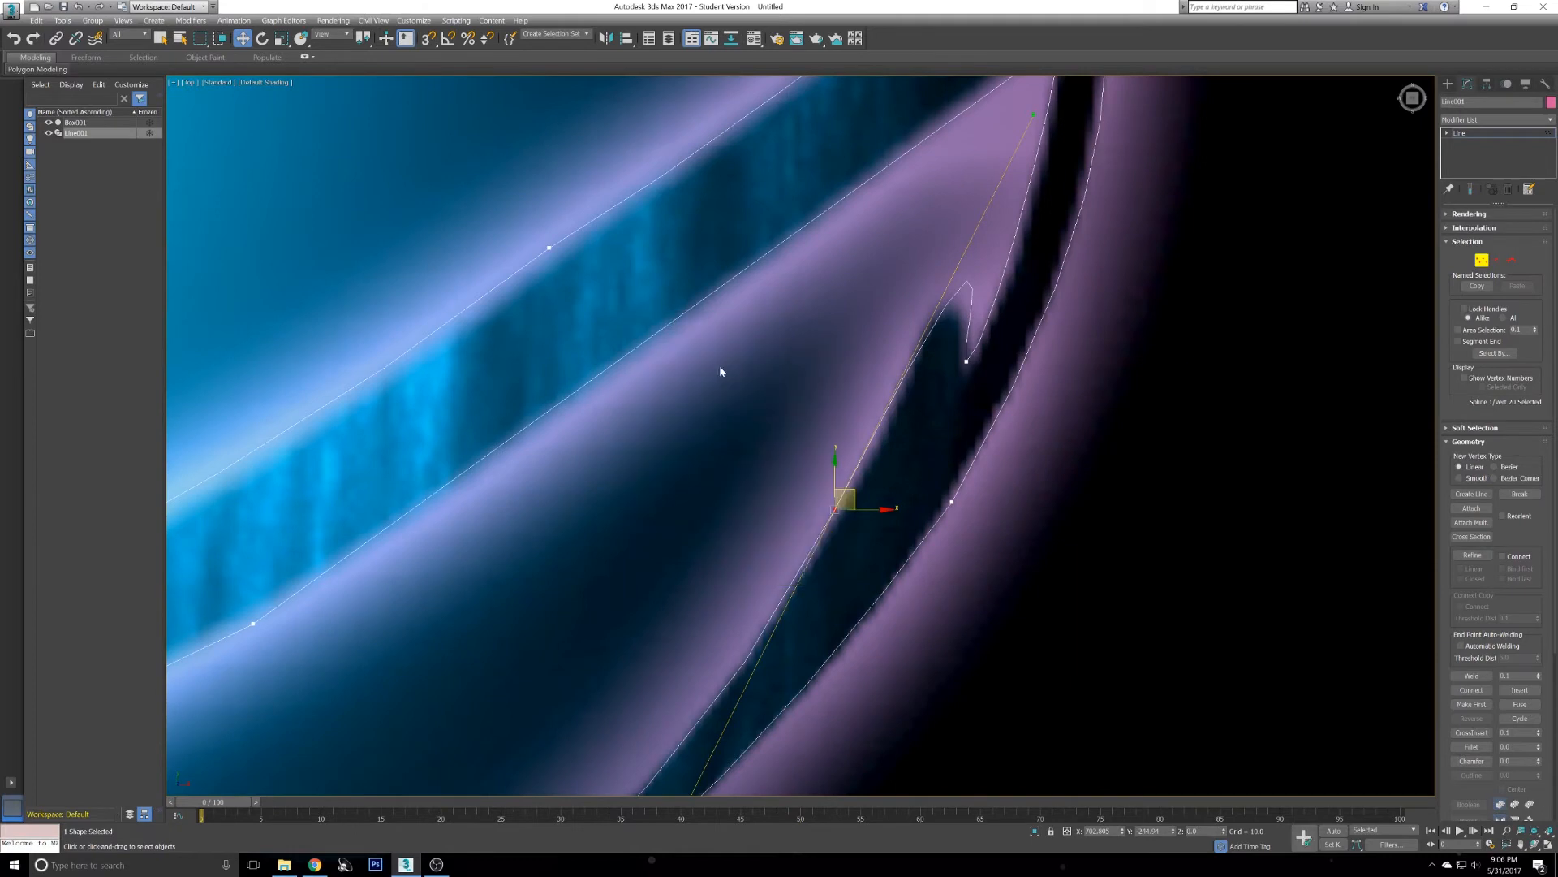
left_click_drag(1033, 115, 974, 173)
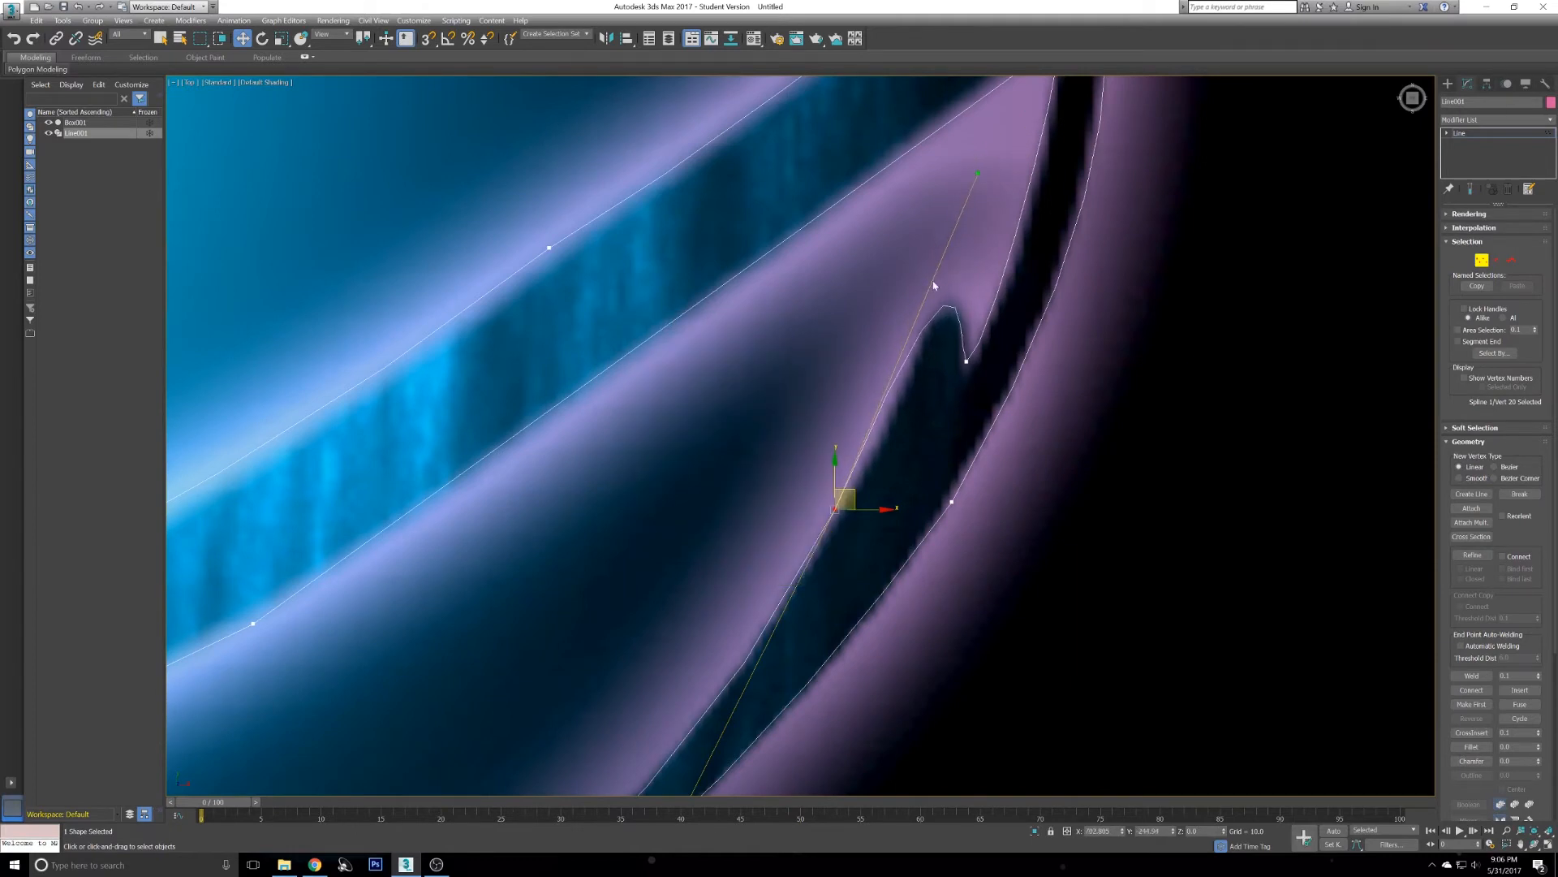
scroll(939, 302, "up", 2)
scroll(861, 457, "down", 6)
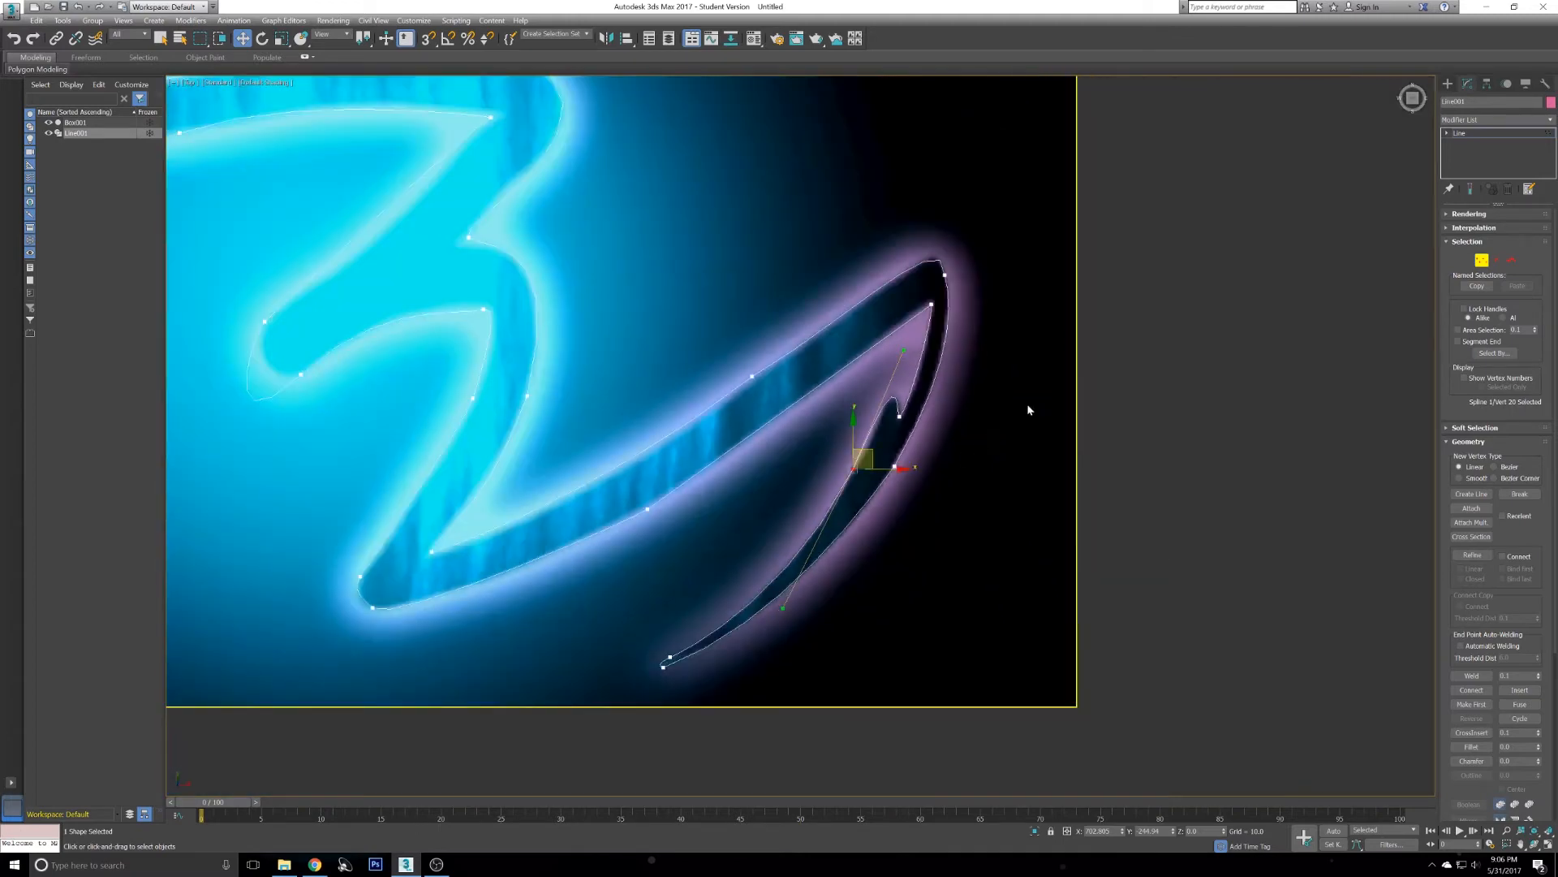
middle_click_drag(860, 379, 893, 360)
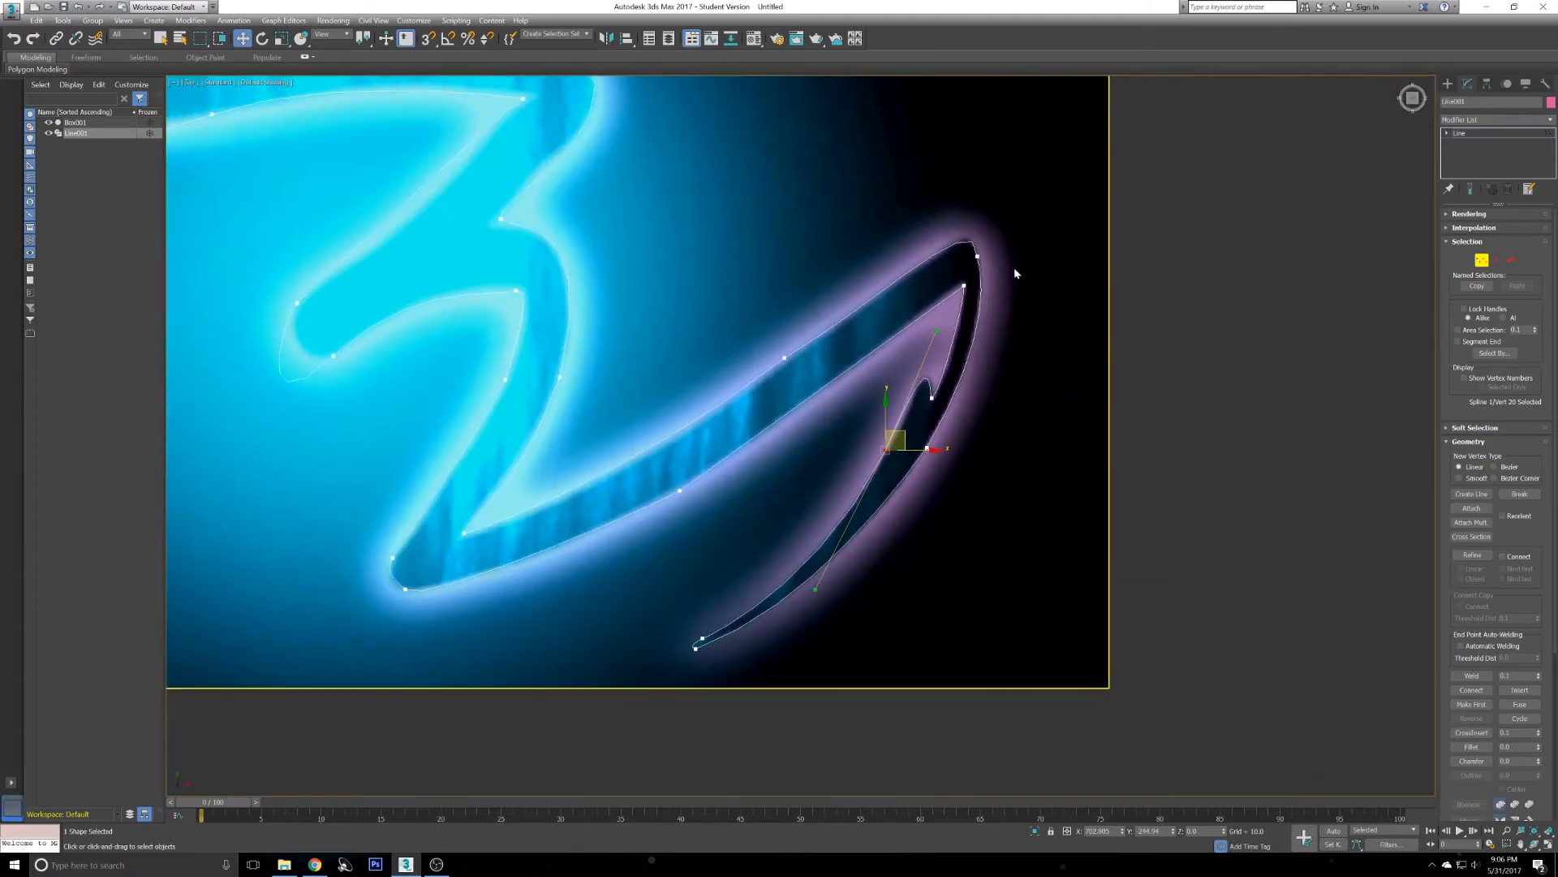
- Set the vertex at the hook's inner top corner to Bezier Corner and adjust its handle along the edge
left_click(958, 292)
left_click(964, 286)
scroll(924, 319, "up", 3)
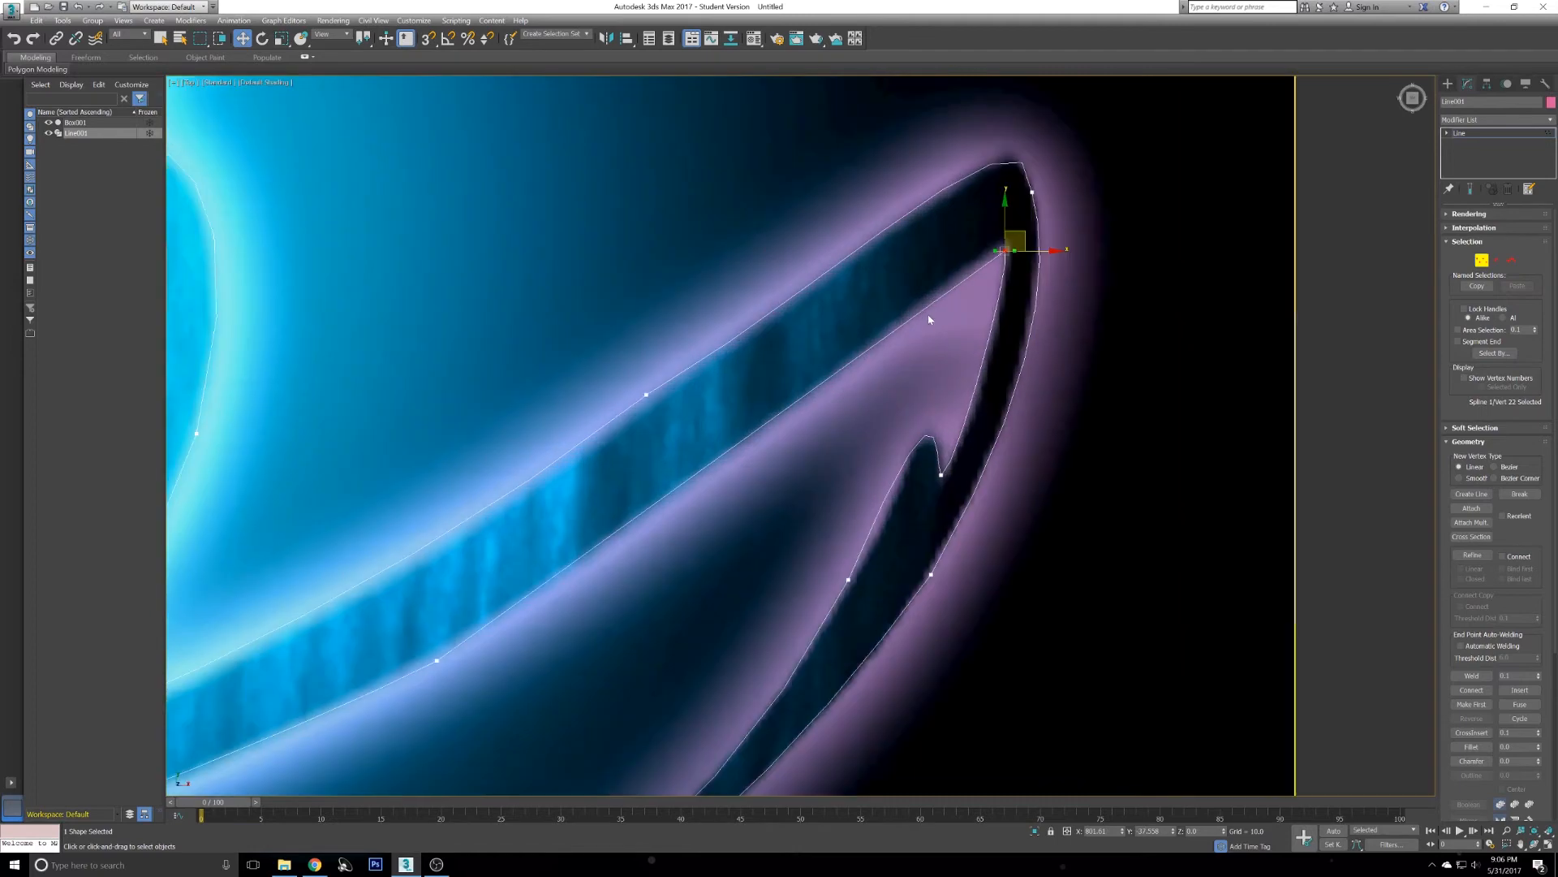
right_click(977, 300)
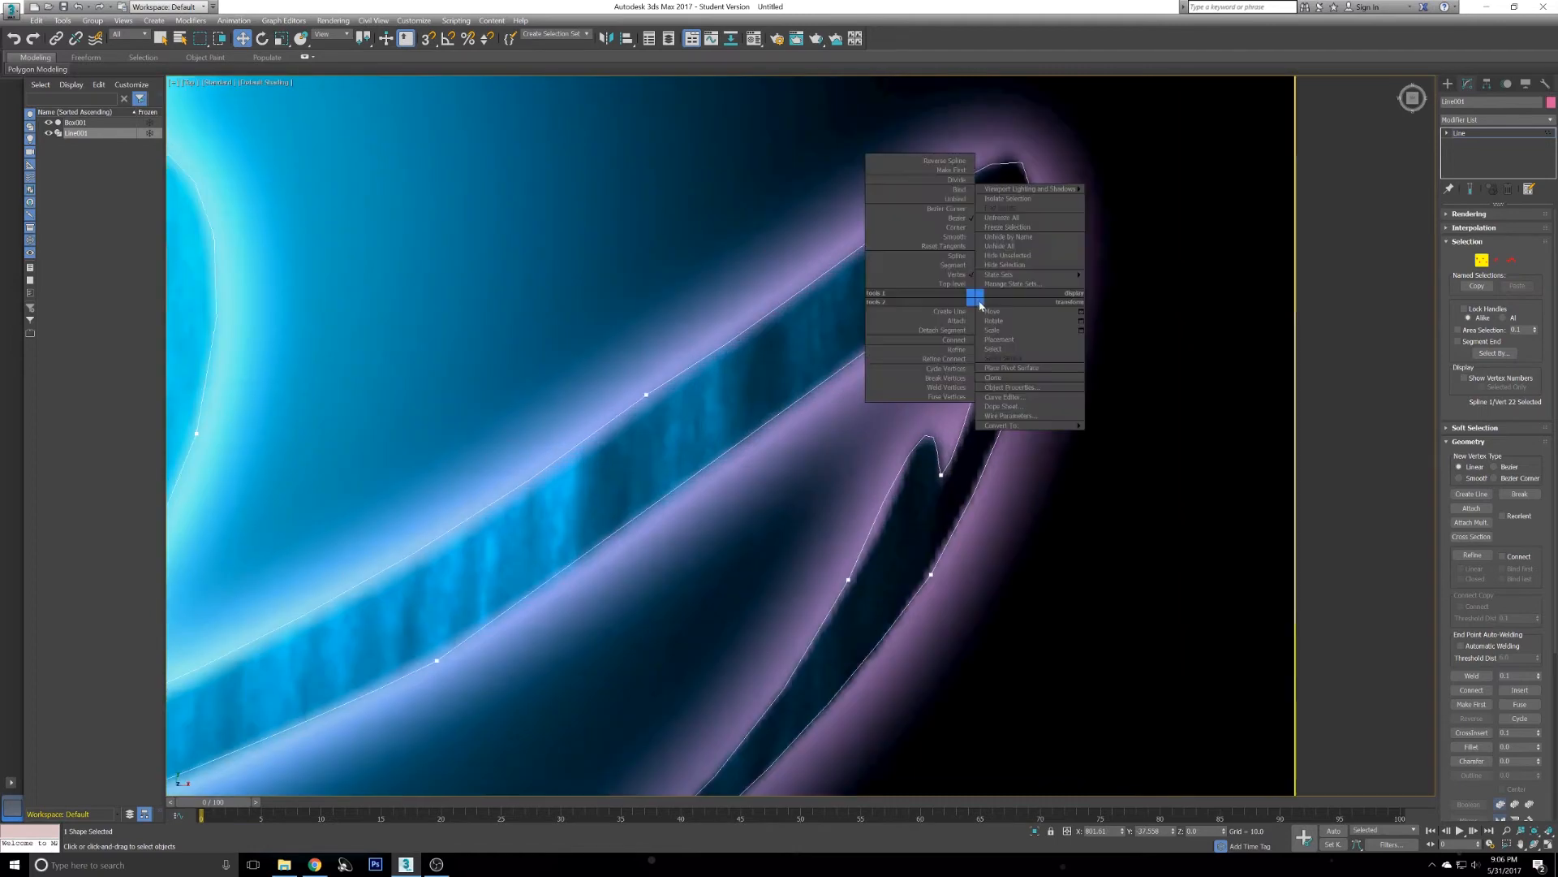
left_click(953, 209)
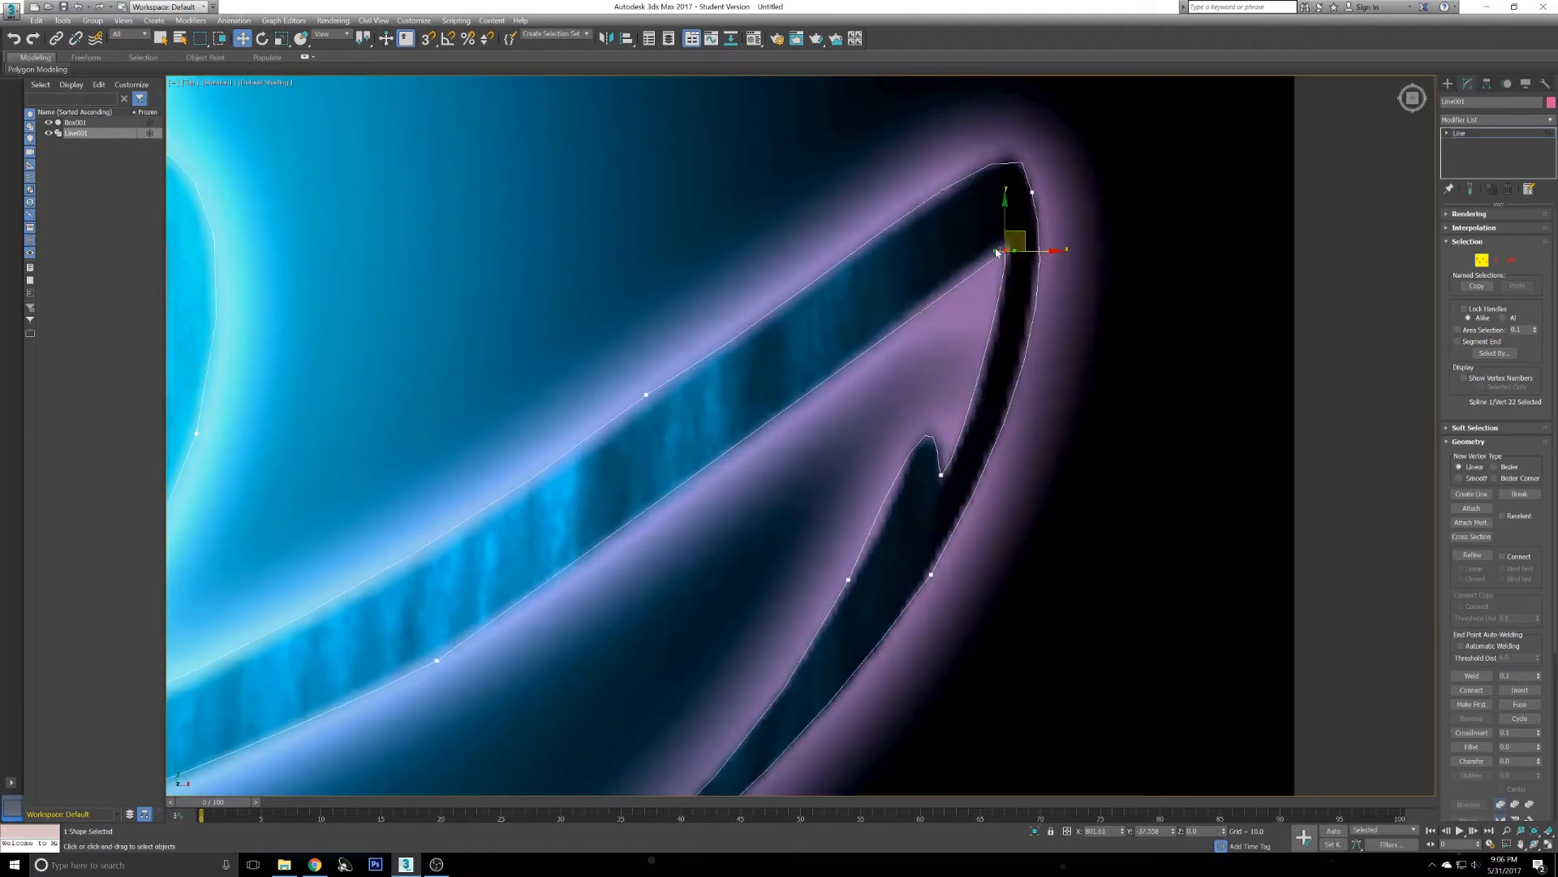
mouse_move(885, 328)
left_mouse_down()
mouse_move(991, 377)
mouse_move(885, 296)
mouse_move(888, 318)
mouse_move(814, 292)
mouse_move(887, 236)
mouse_move(865, 323)
left_mouse_up()
- Convert the vertex on the streak's lower edge to Bezier and pull its handles along the edge
left_click(437, 660)
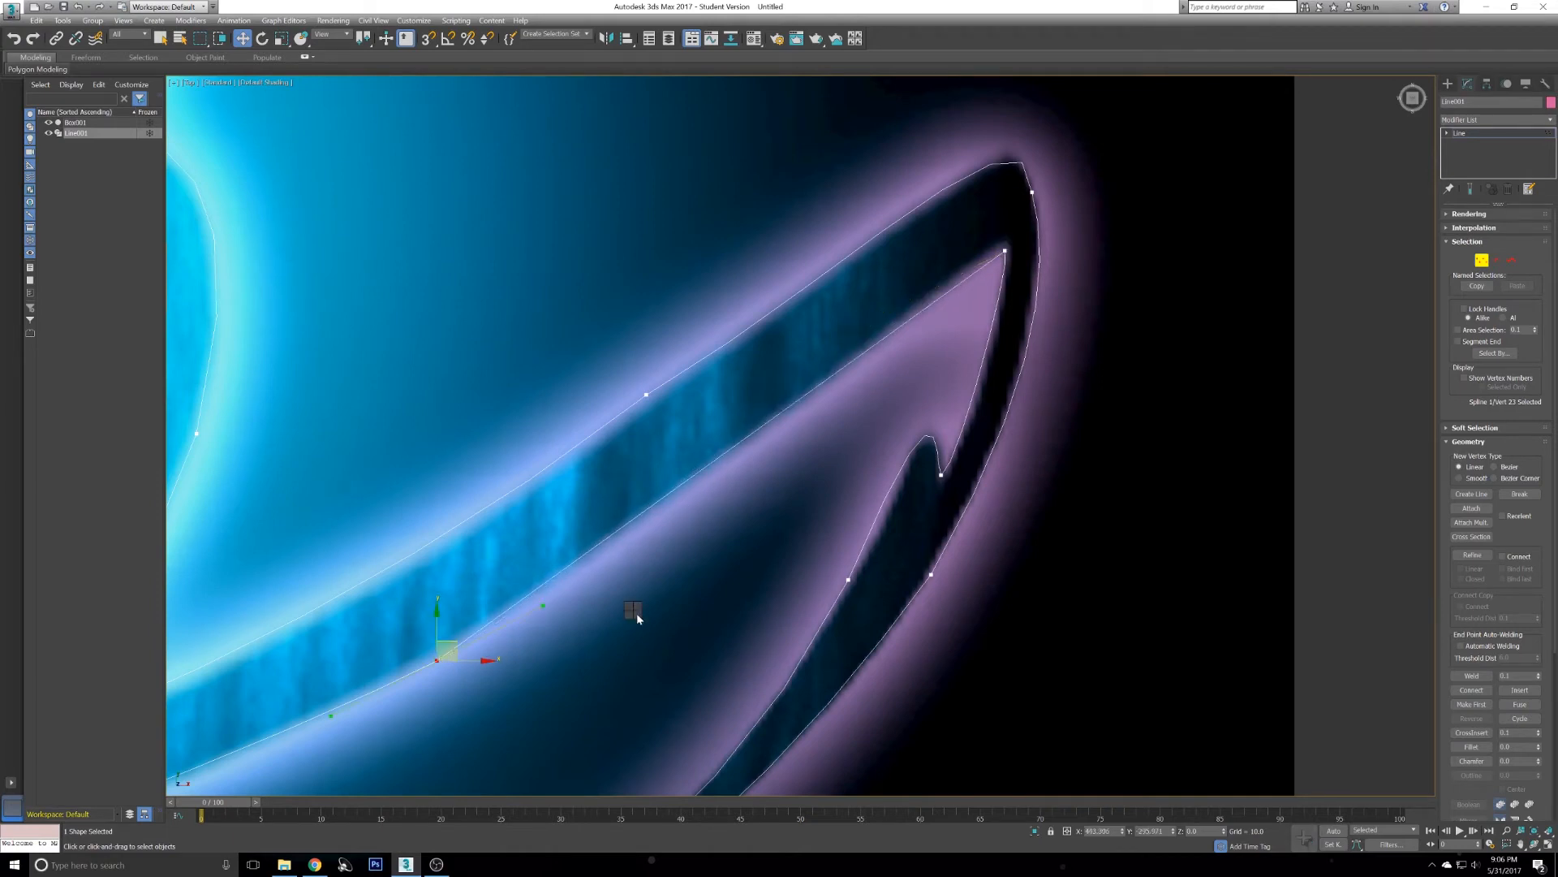
right_click(636, 612)
left_click(611, 522)
left_click_drag(546, 606, 628, 562)
middle_click_drag(638, 586, 934, 383)
middle_click_drag(667, 469, 761, 412)
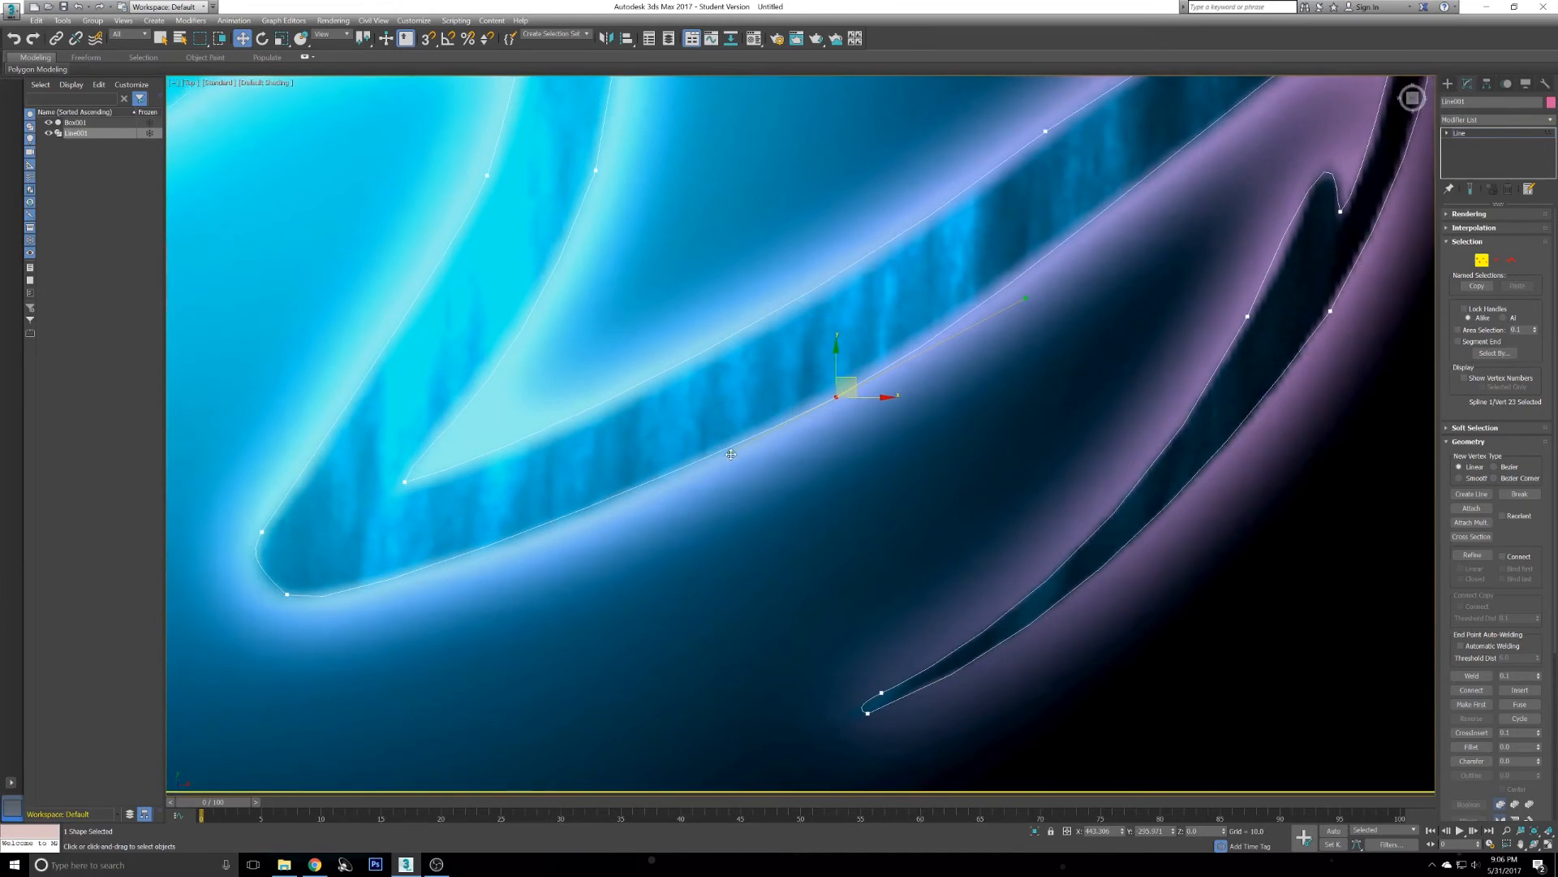
middle_click_drag(651, 502, 812, 401)
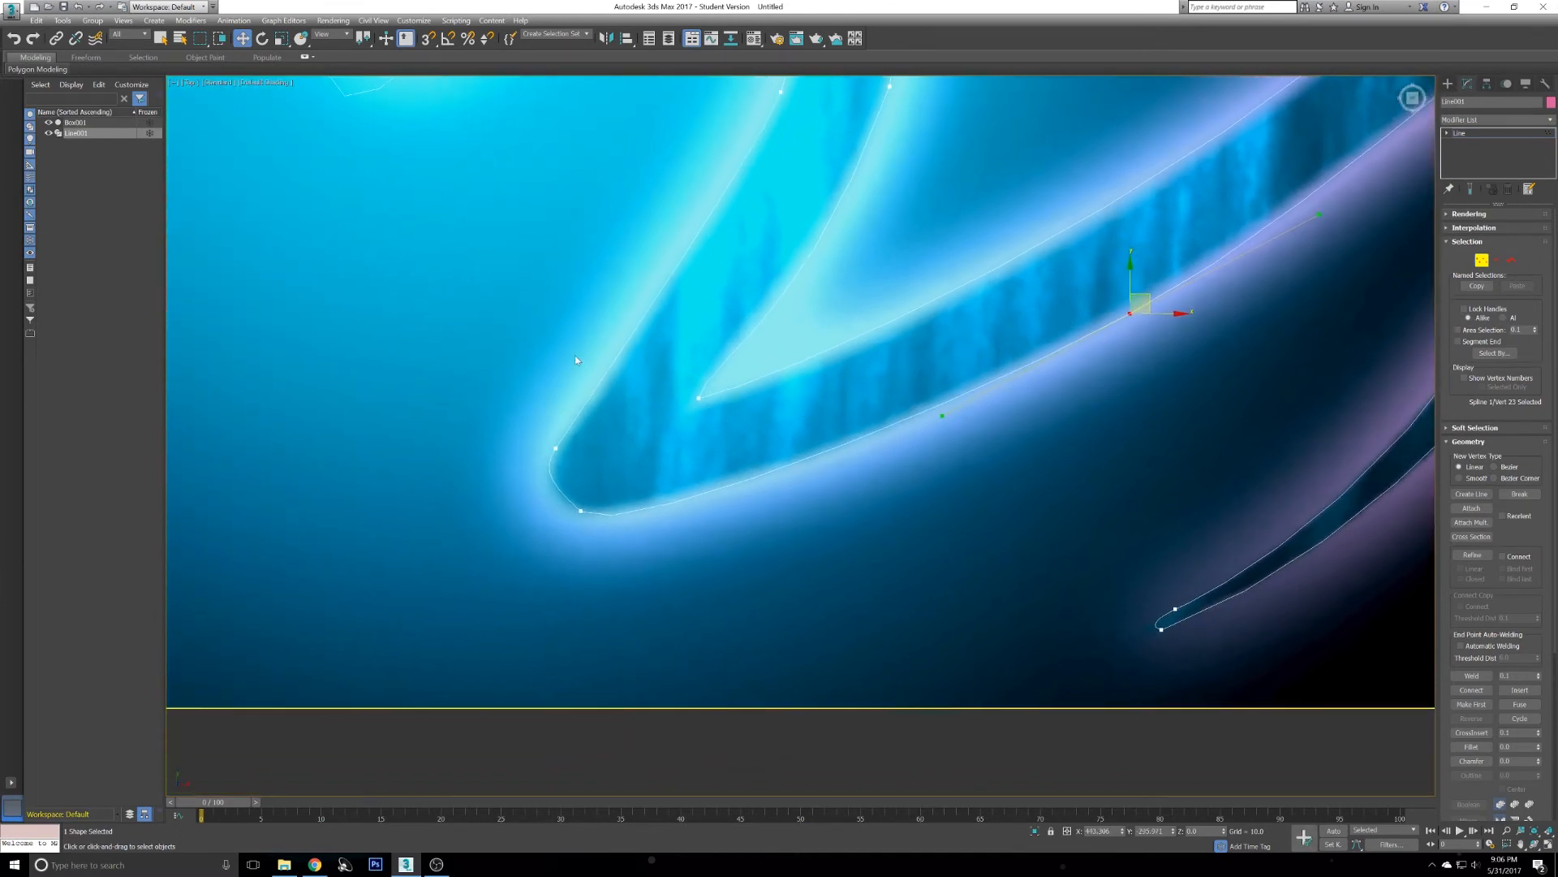
middle_click_drag(605, 395, 731, 394)
- Adjust the handle of the vertex at the streak's lower-left bend
left_click(709, 510)
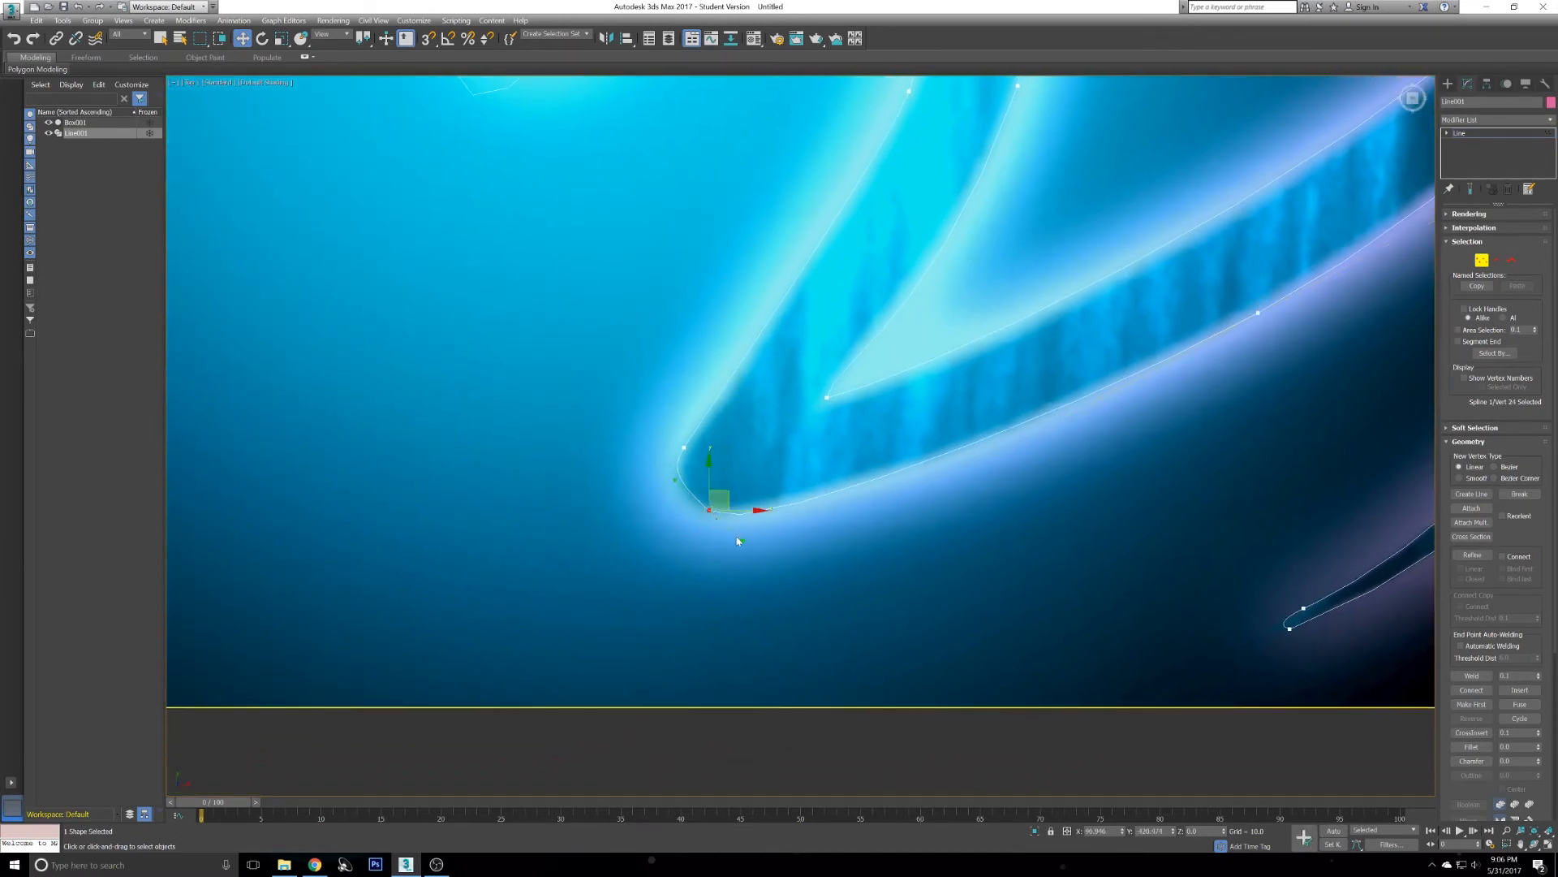
left_click_drag(743, 540, 746, 525)
middle_click_drag(739, 260, 769, 509)
scroll(901, 364, "up", 4)
- Adjust the handle of the vertex at the Z's inner corner
left_click(860, 420)
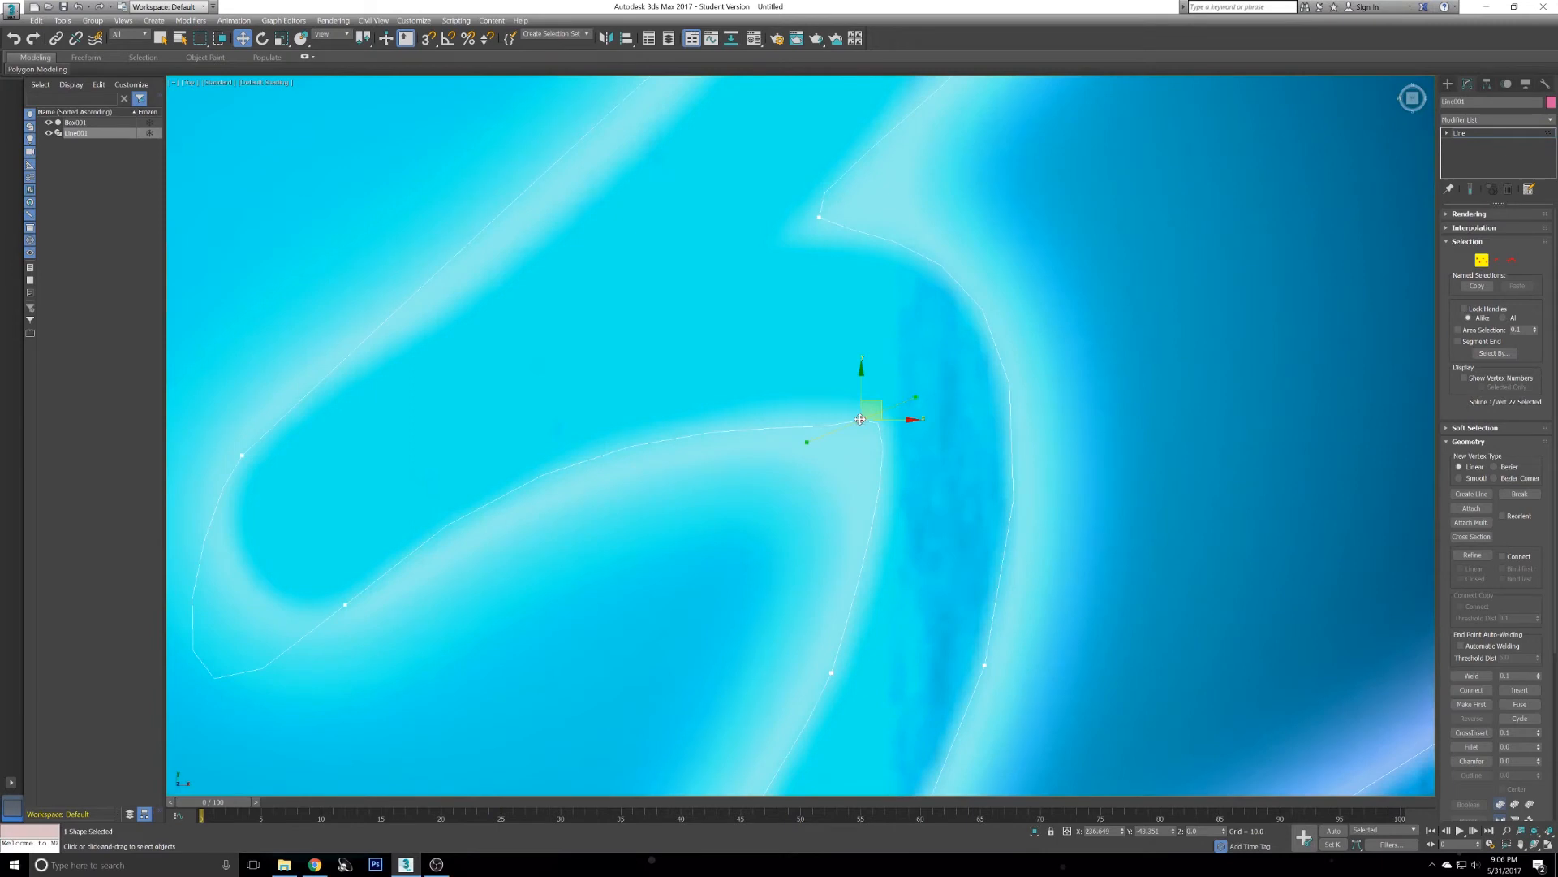
left_click_drag(916, 399, 914, 410)
middle_click_drag(703, 448, 832, 354)
- Convert the vertex on the Z's lower inner curve to Bezier and pull its handle along the curve
left_click(473, 513)
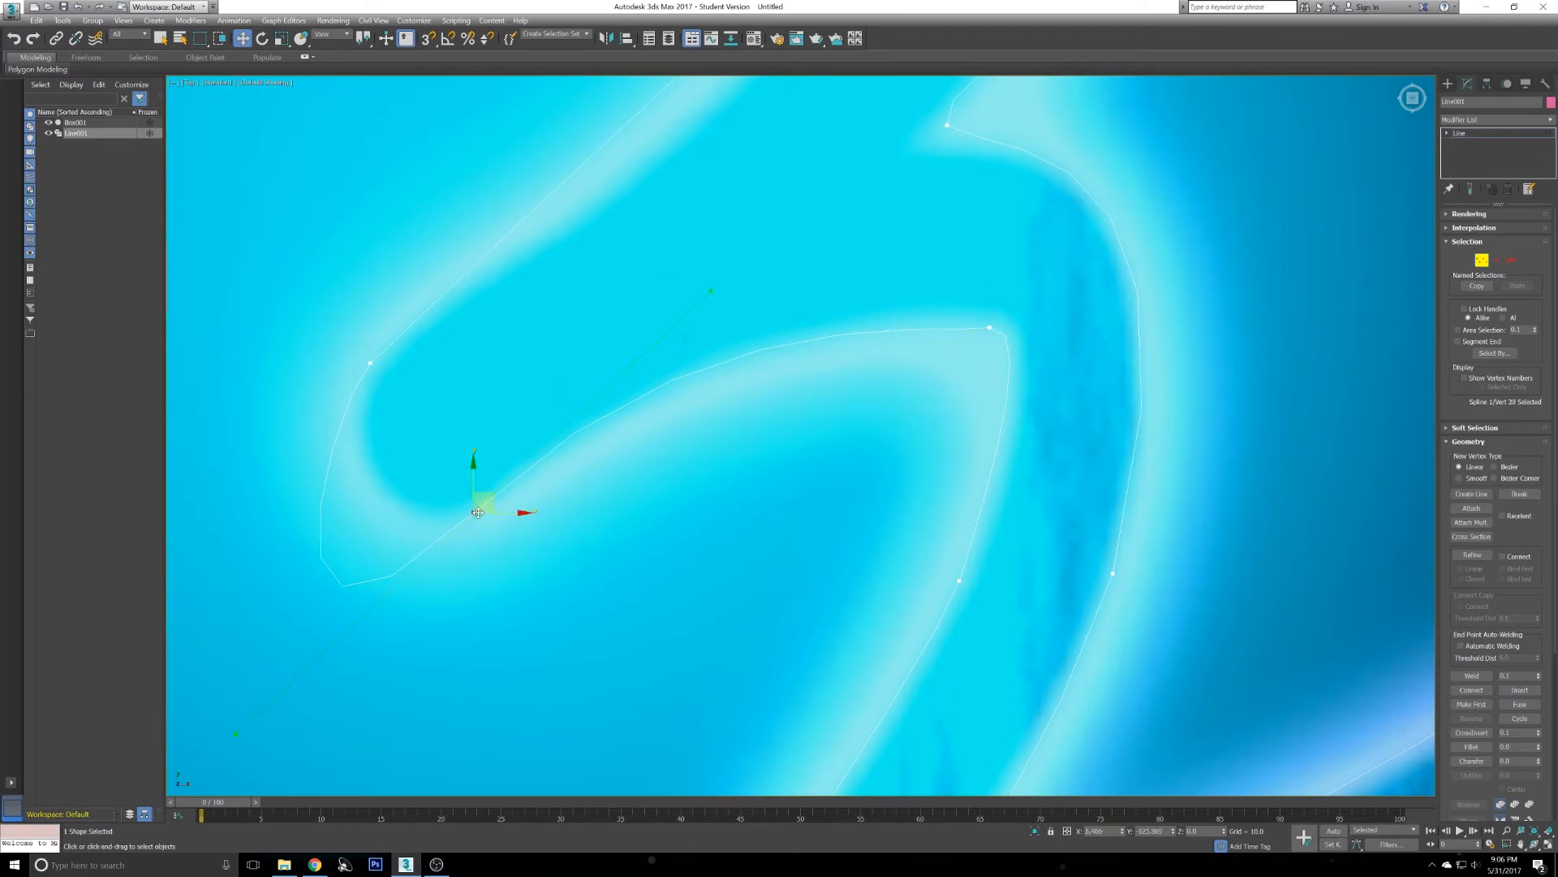
right_click(602, 515)
left_click(571, 428)
left_click_drag(234, 734, 366, 559)
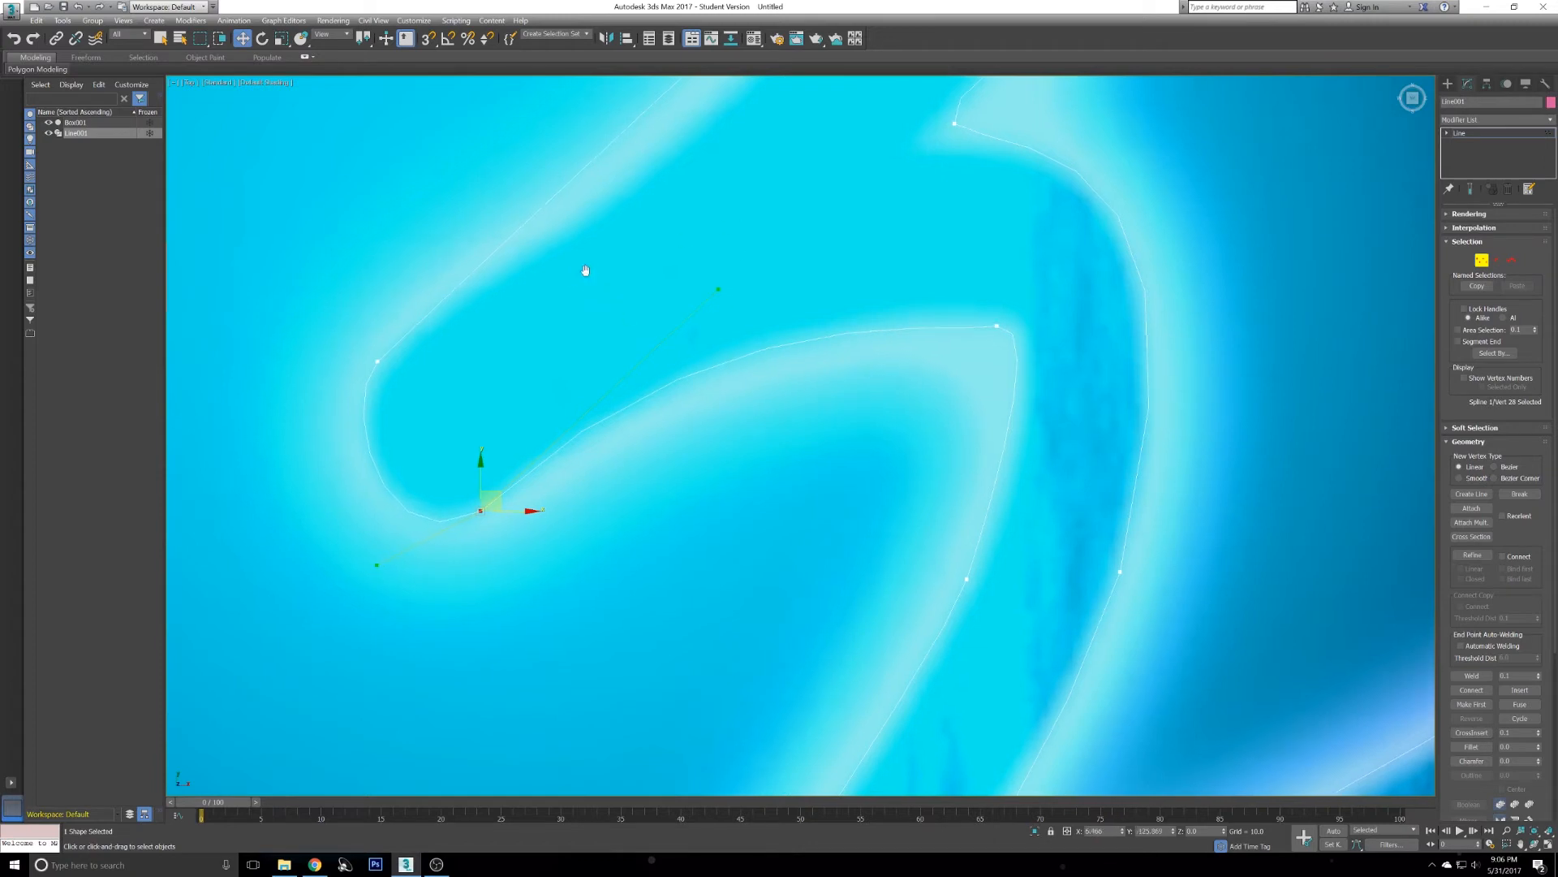
middle_click_drag(568, 274, 692, 266)
- Adjust the same vertex's opposite handle to smooth the Z's lower bend
right_click(442, 152)
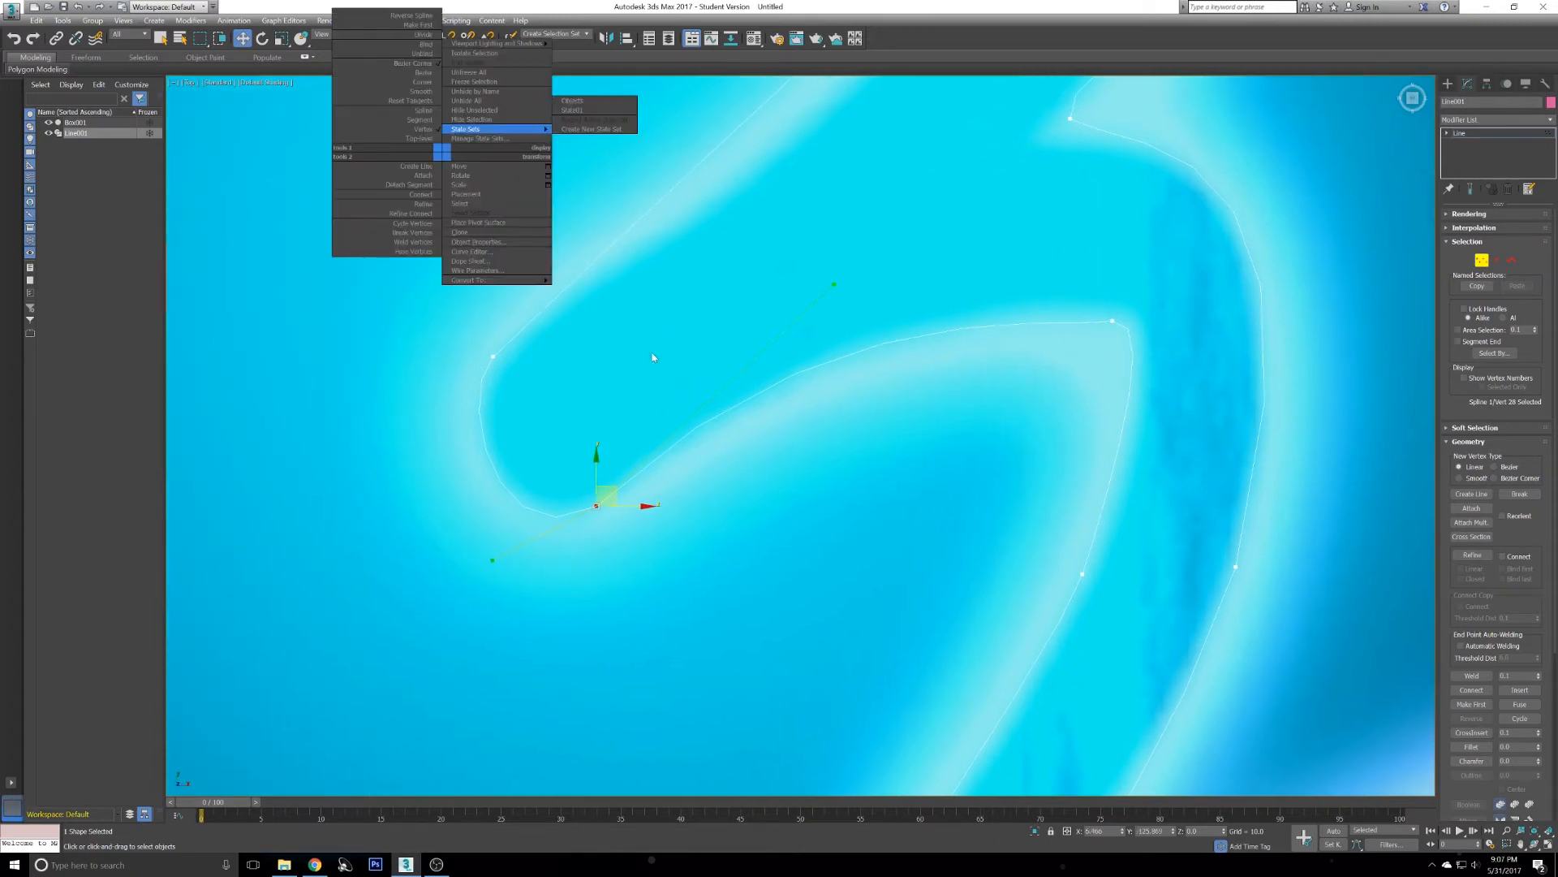
left_click(386, 409)
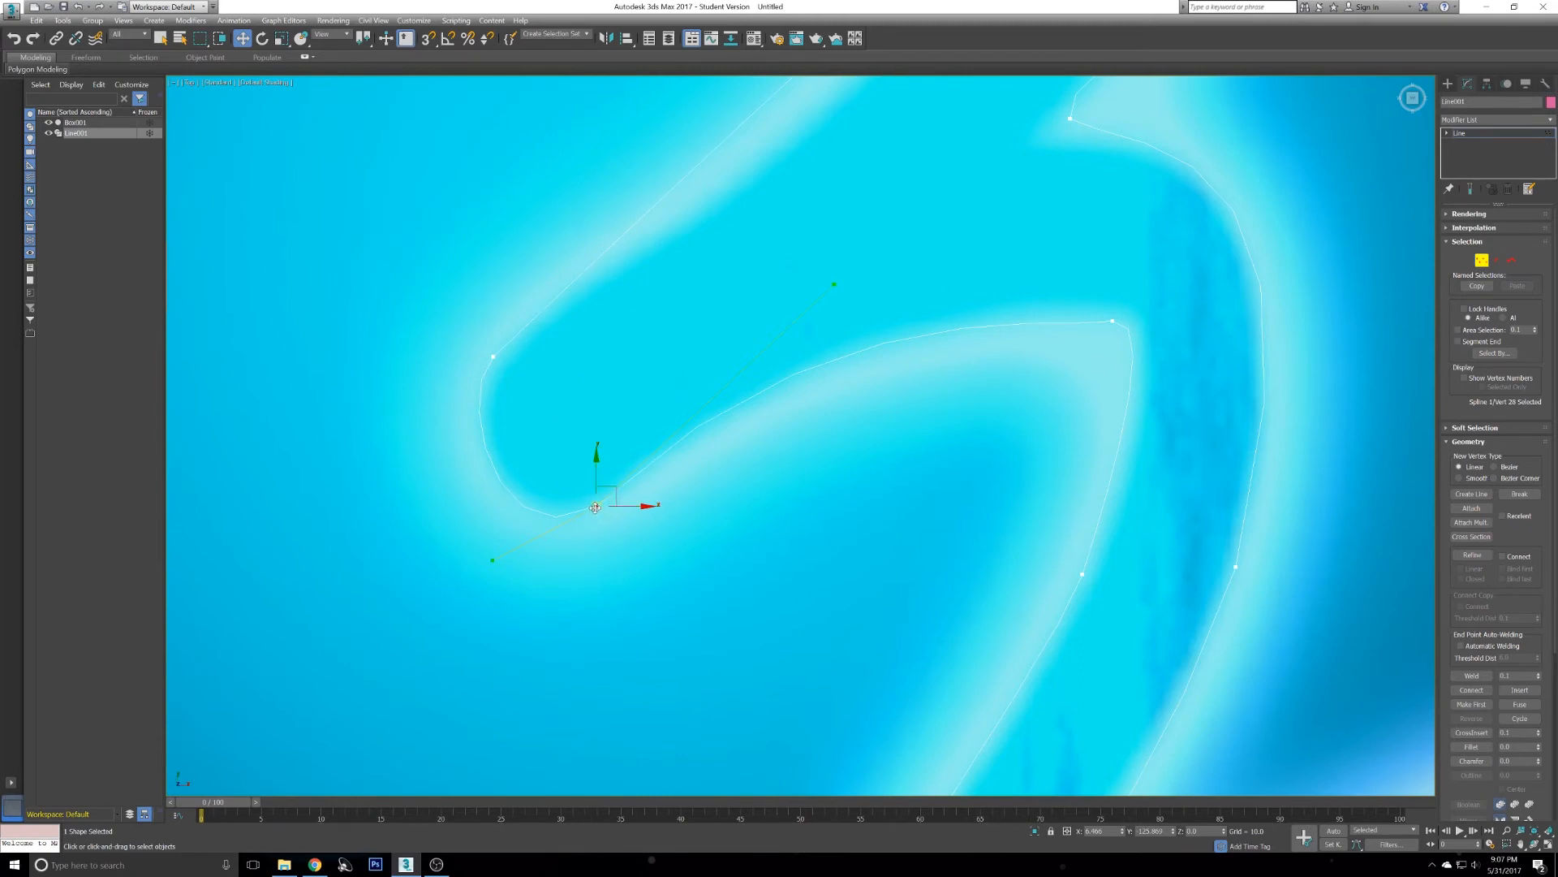
right_click(592, 503)
left_click(401, 403)
left_click_drag(835, 282, 856, 278)
- Set the vertex at the Z's lower-left inner corner to Bezier Corner and align its handles with both edges
left_click(494, 357)
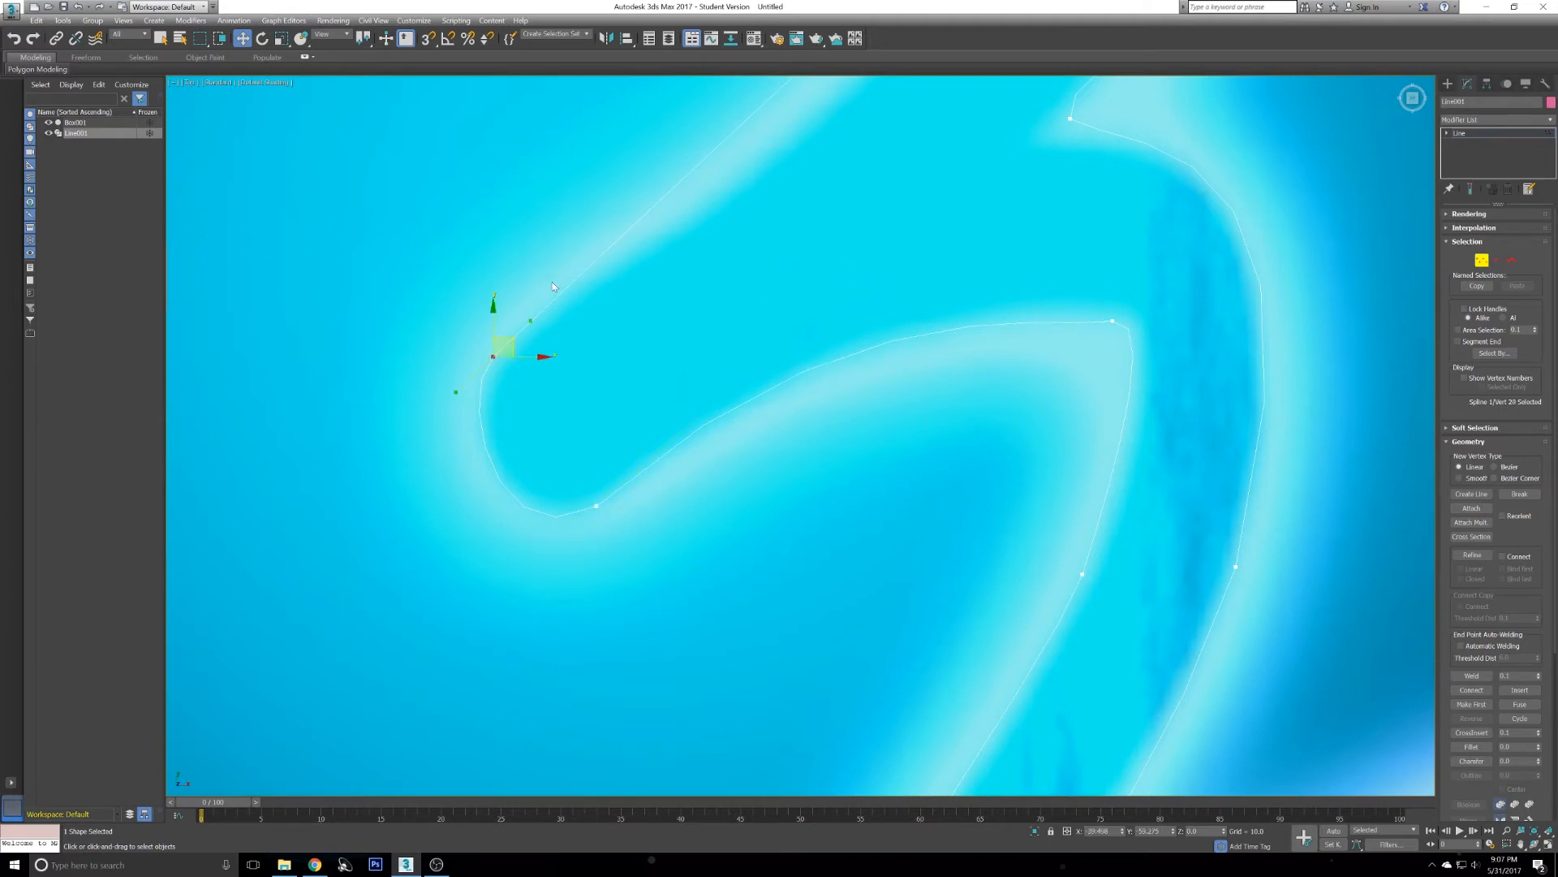
middle_click_drag(645, 216, 795, 422)
scroll(795, 422, "up", 1)
scroll(796, 422, "down", 3)
scroll(966, 211, "up", 2)
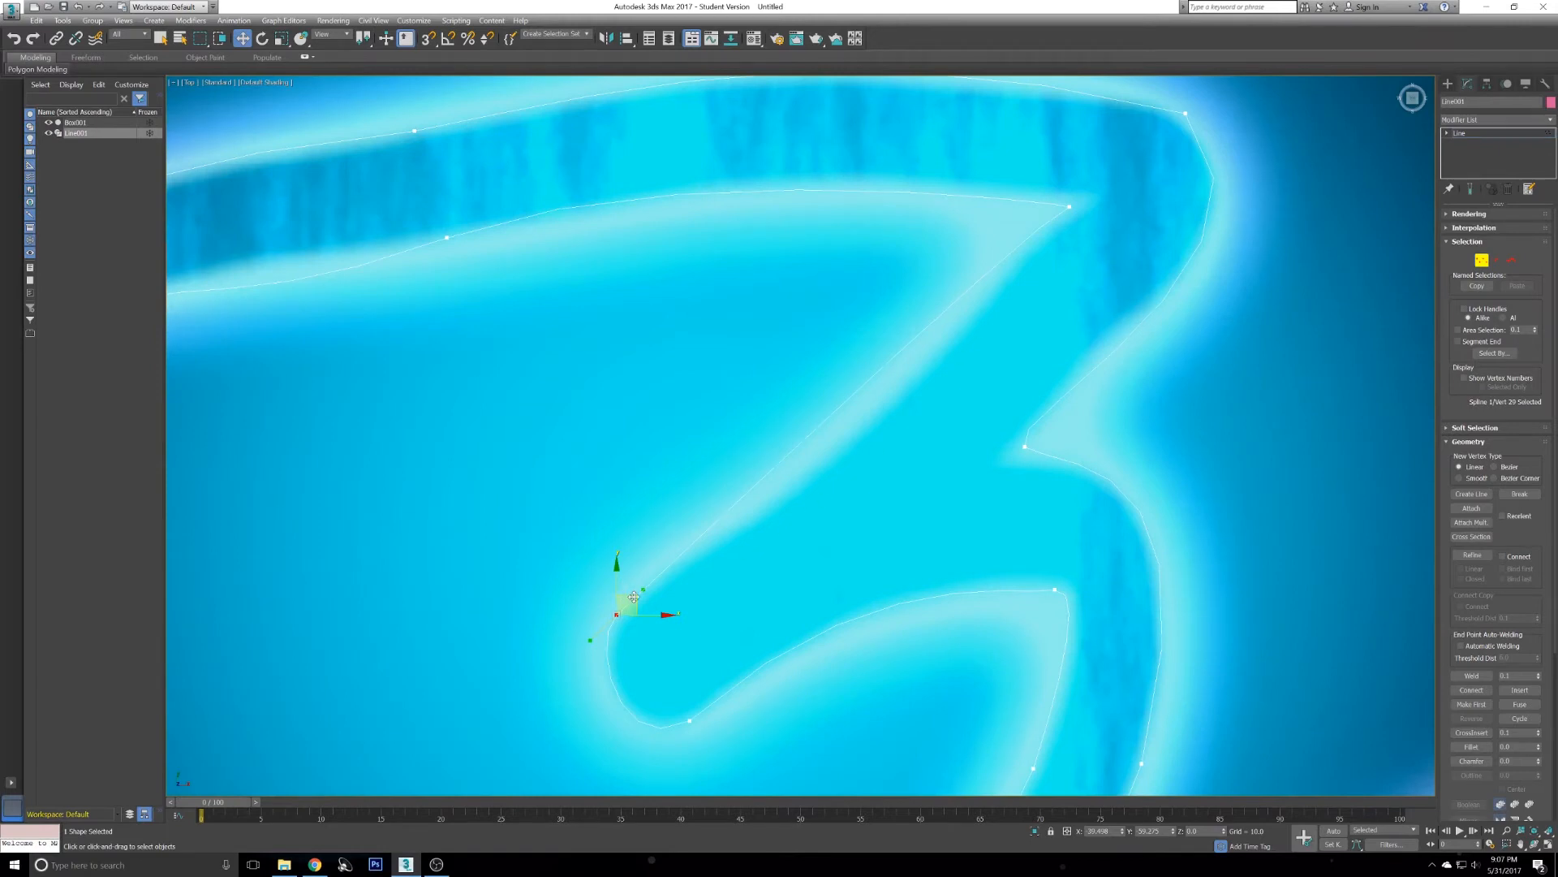
right_click(661, 448)
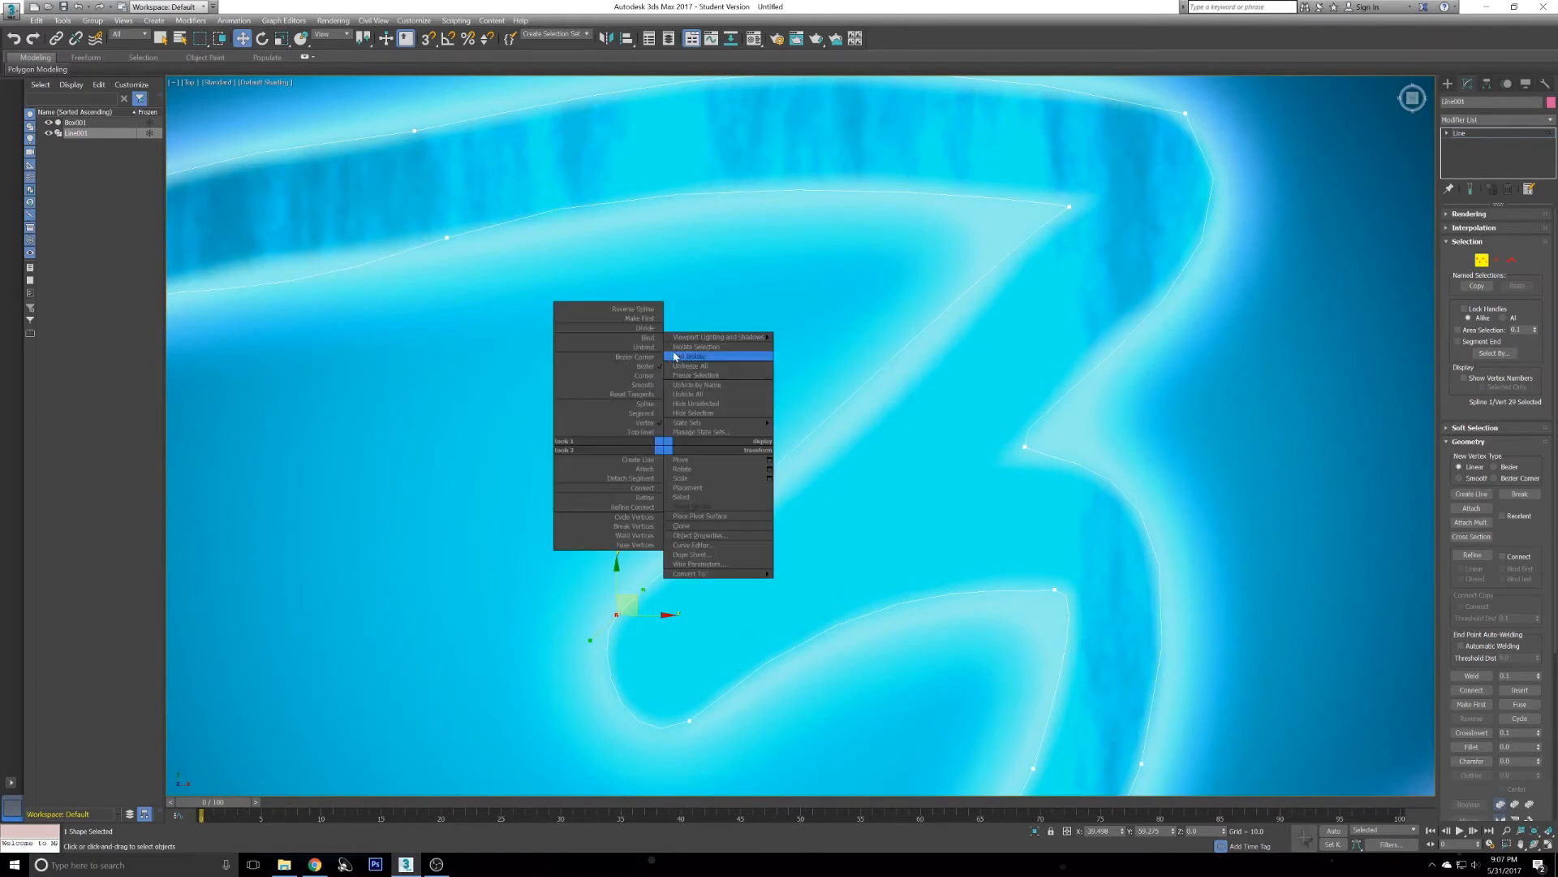
left_click(641, 357)
left_click_drag(648, 593, 797, 479)
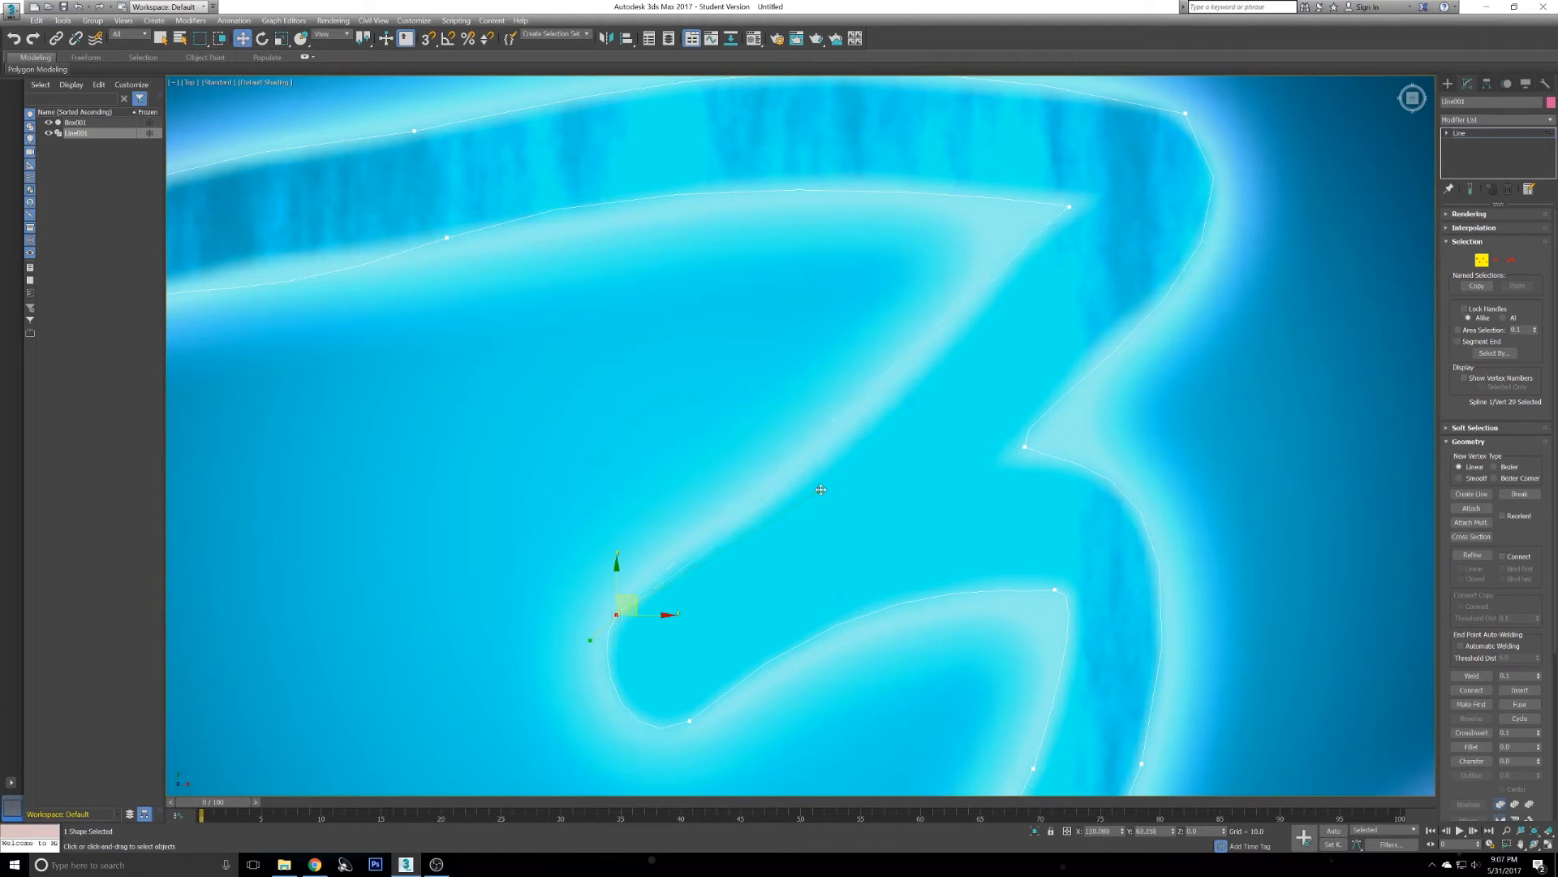
left_click_drag(901, 391, 660, 545)
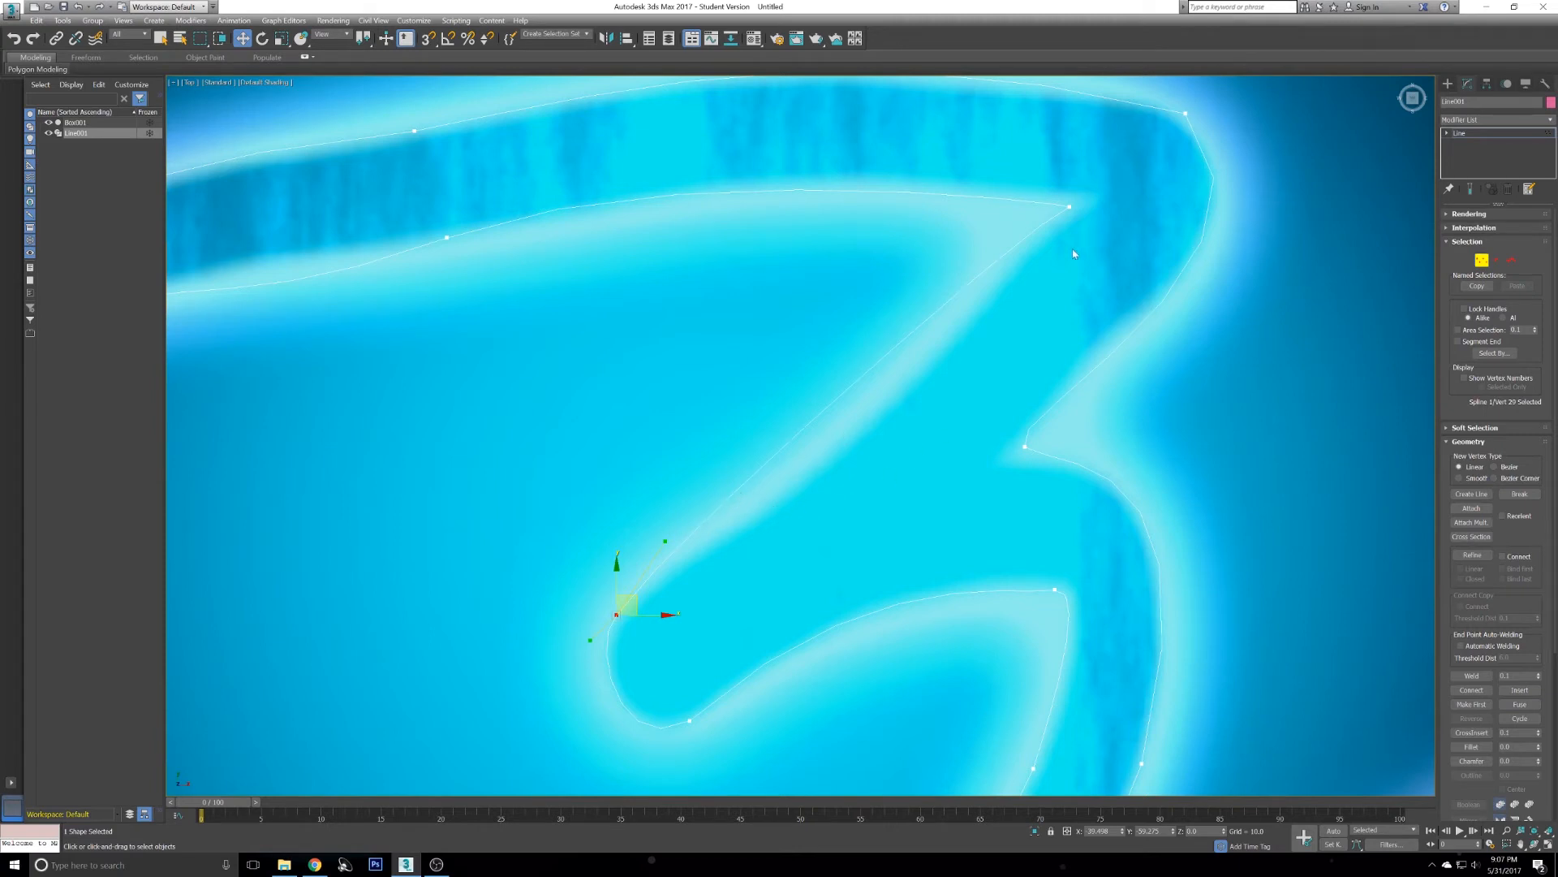
- Select the overlapping end vertices at the Z's upper-right corner and apply Connect to them
key("q")
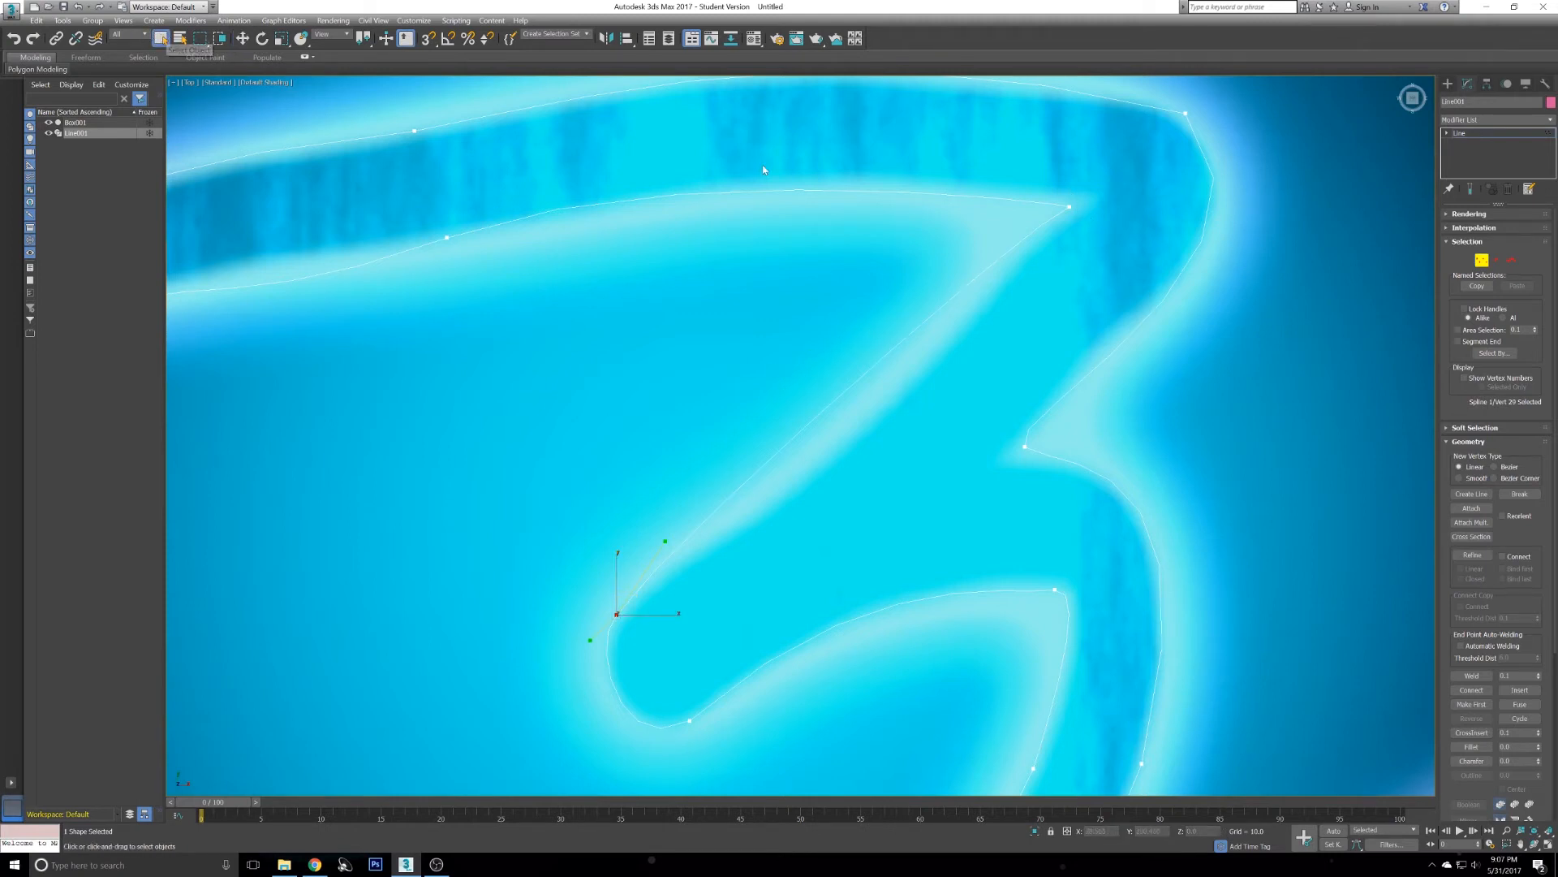
left_click(1071, 208, "ctrl")
left_click_drag(1469, 405, 1466, 504)
scroll(1458, 406, "down", 4)
left_click(1479, 557)
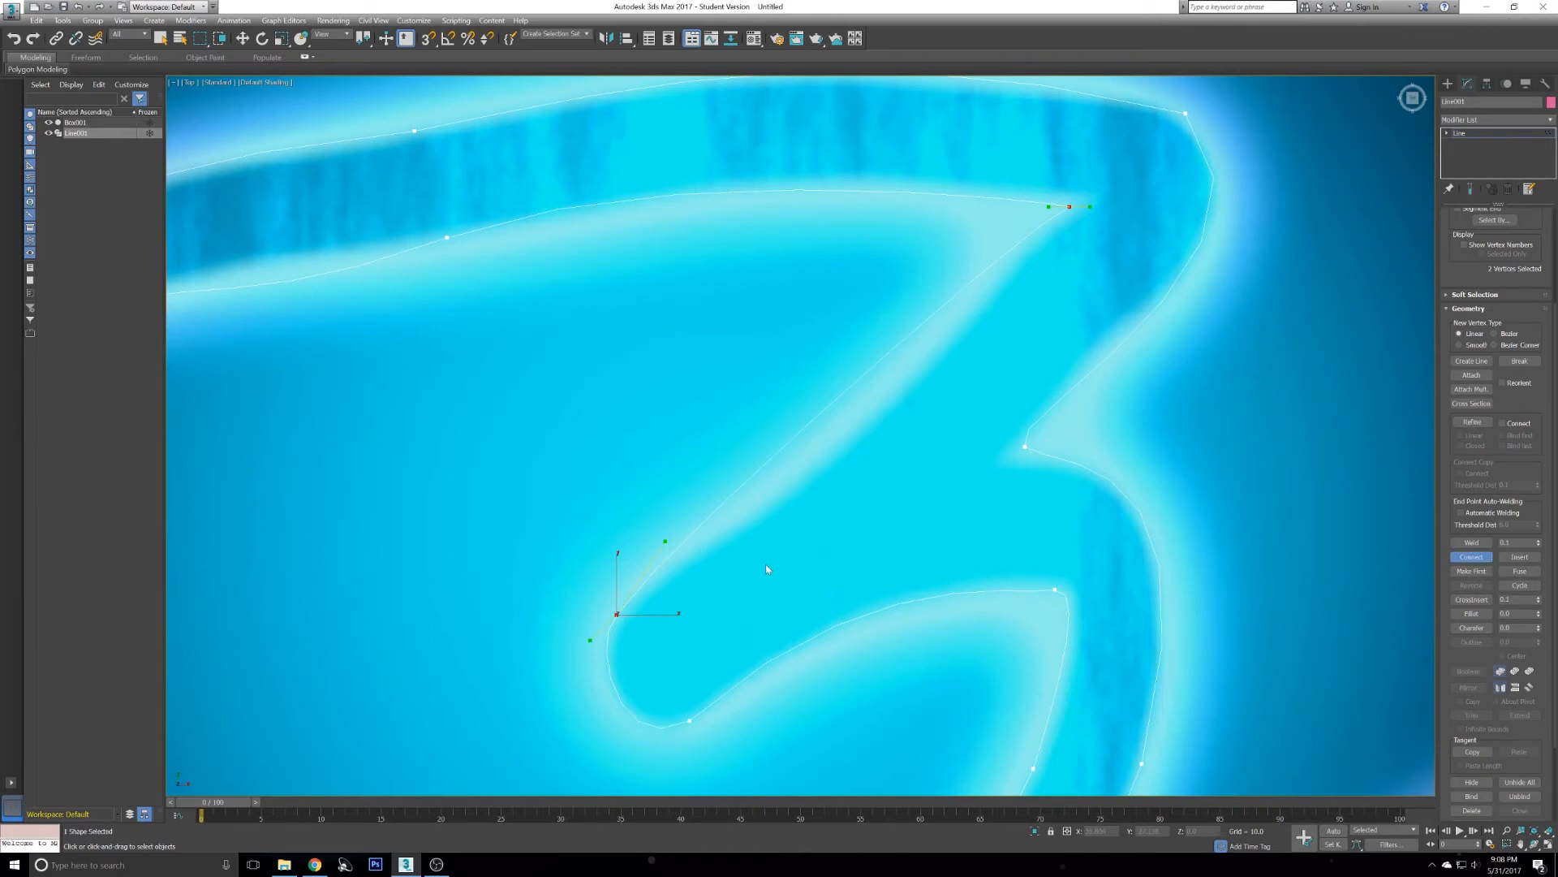
left_click(1473, 559)
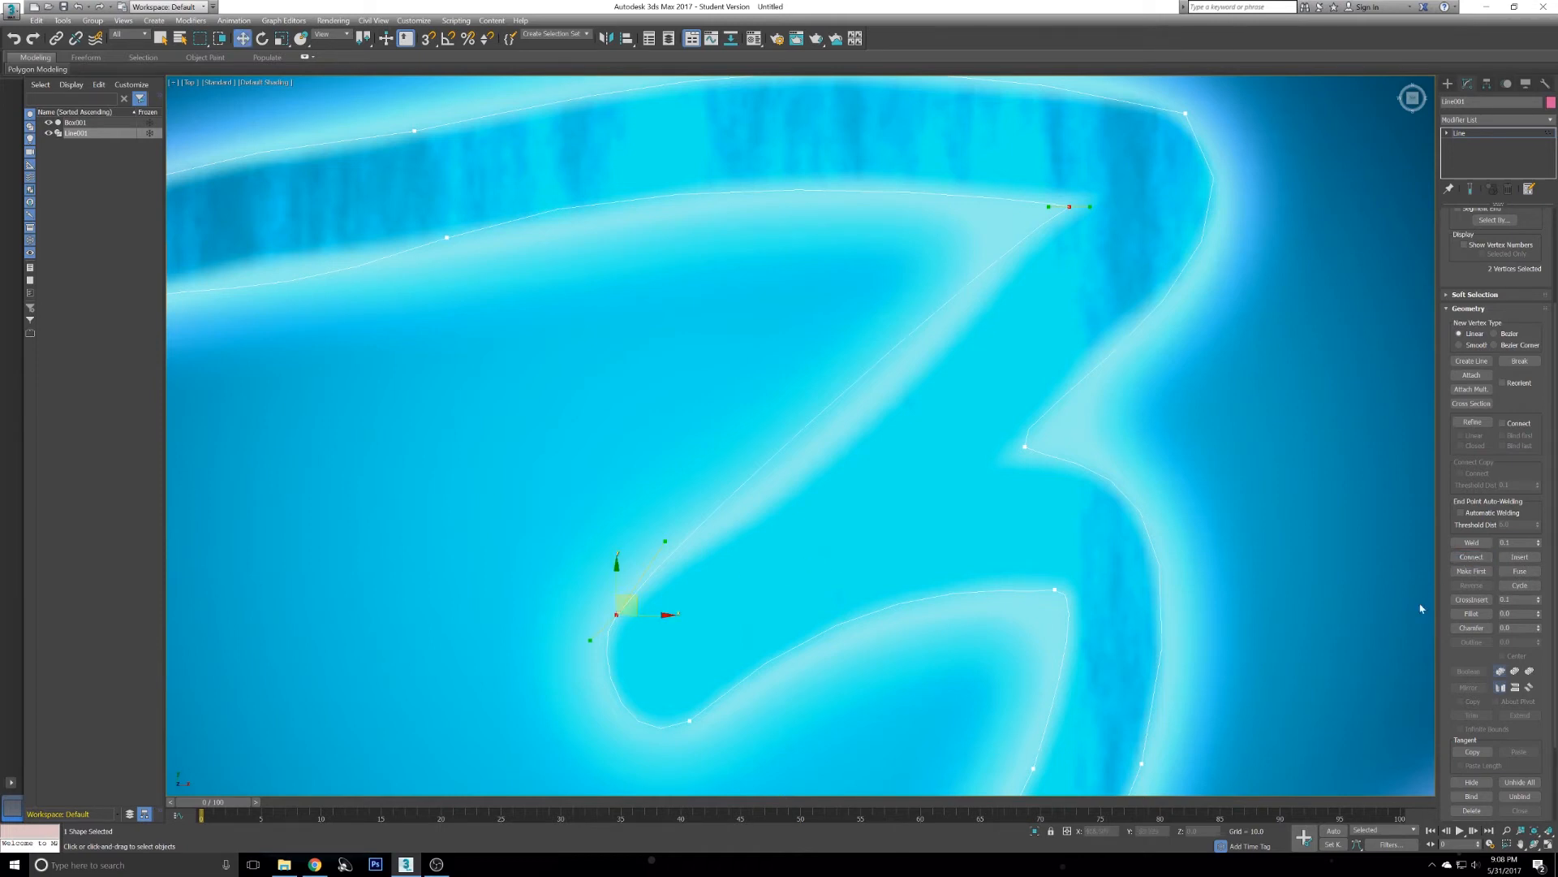
left_click(1473, 558)
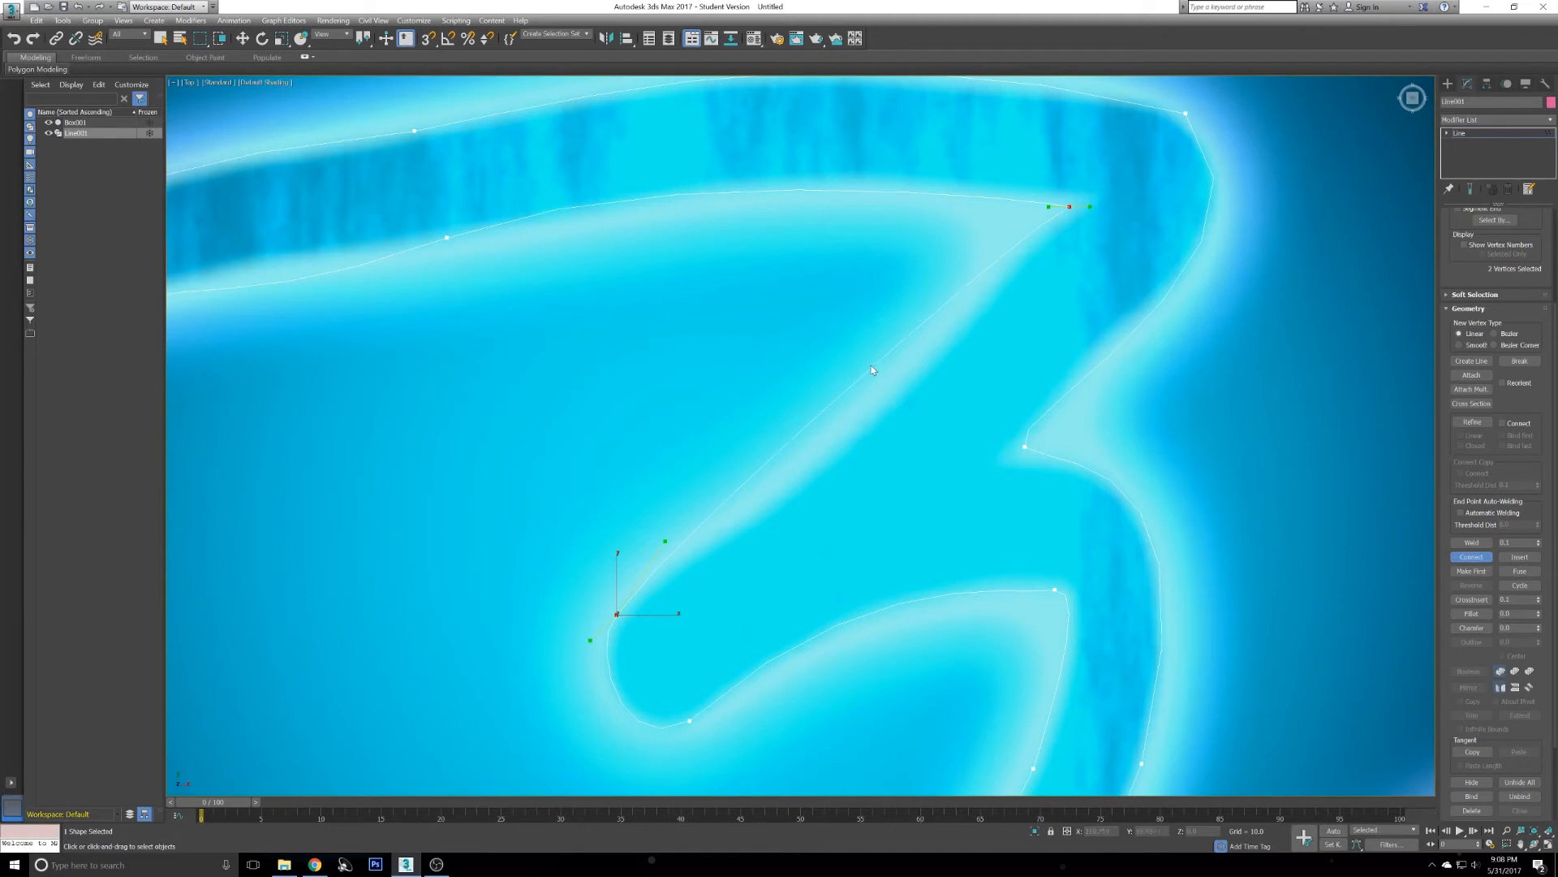
left_click(1471, 557)
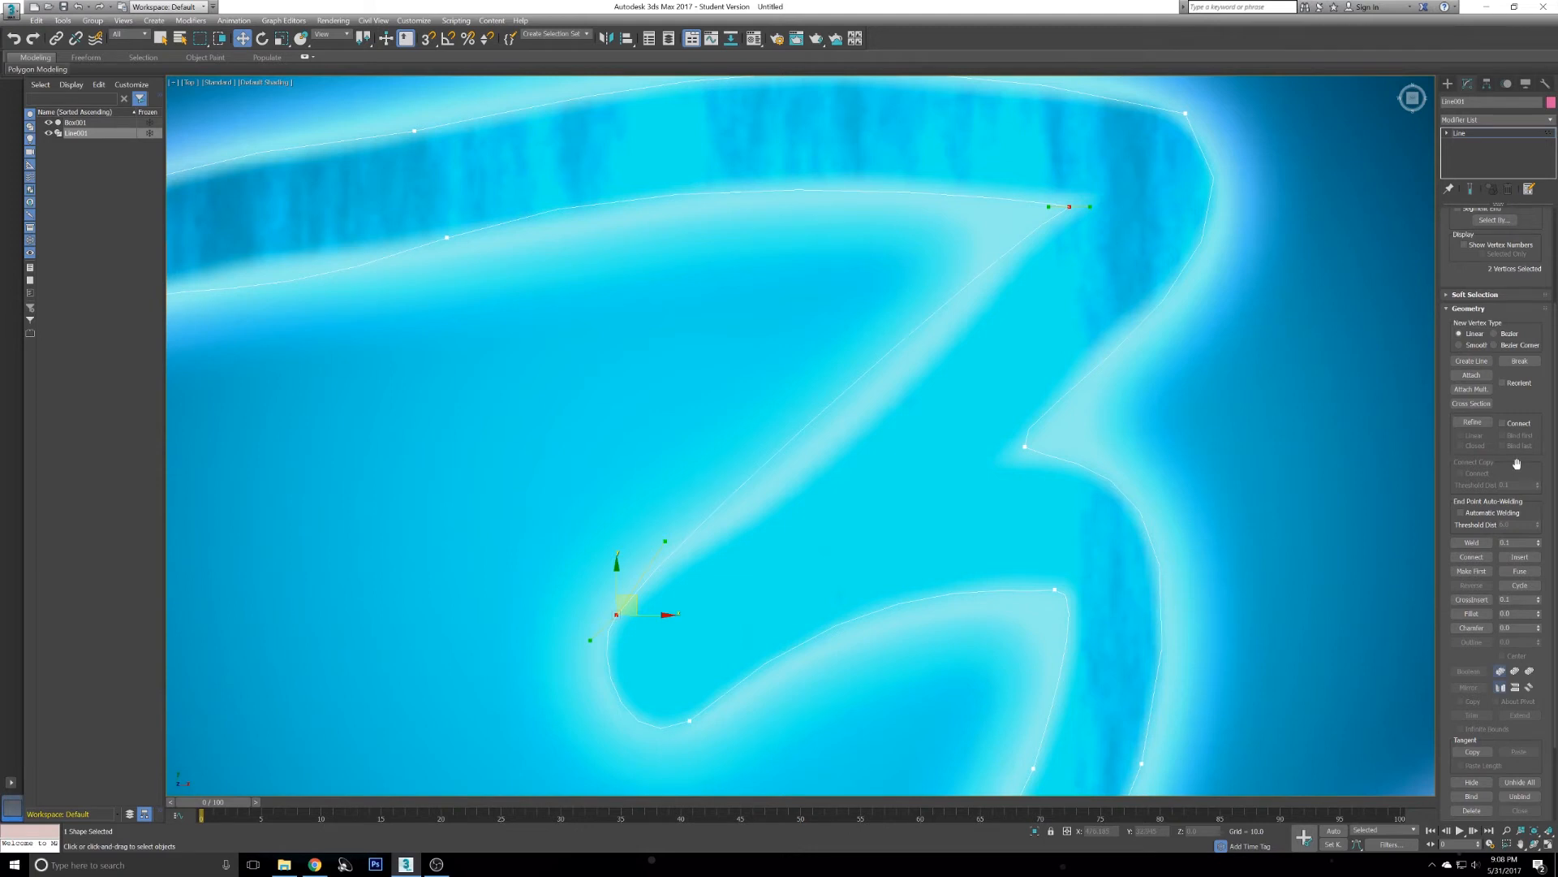
- Apply Connect to the end vertices again, undoing an accidental vertex move in between
scroll(1517, 475, "up", 1)
scroll(1516, 475, "up", 5)
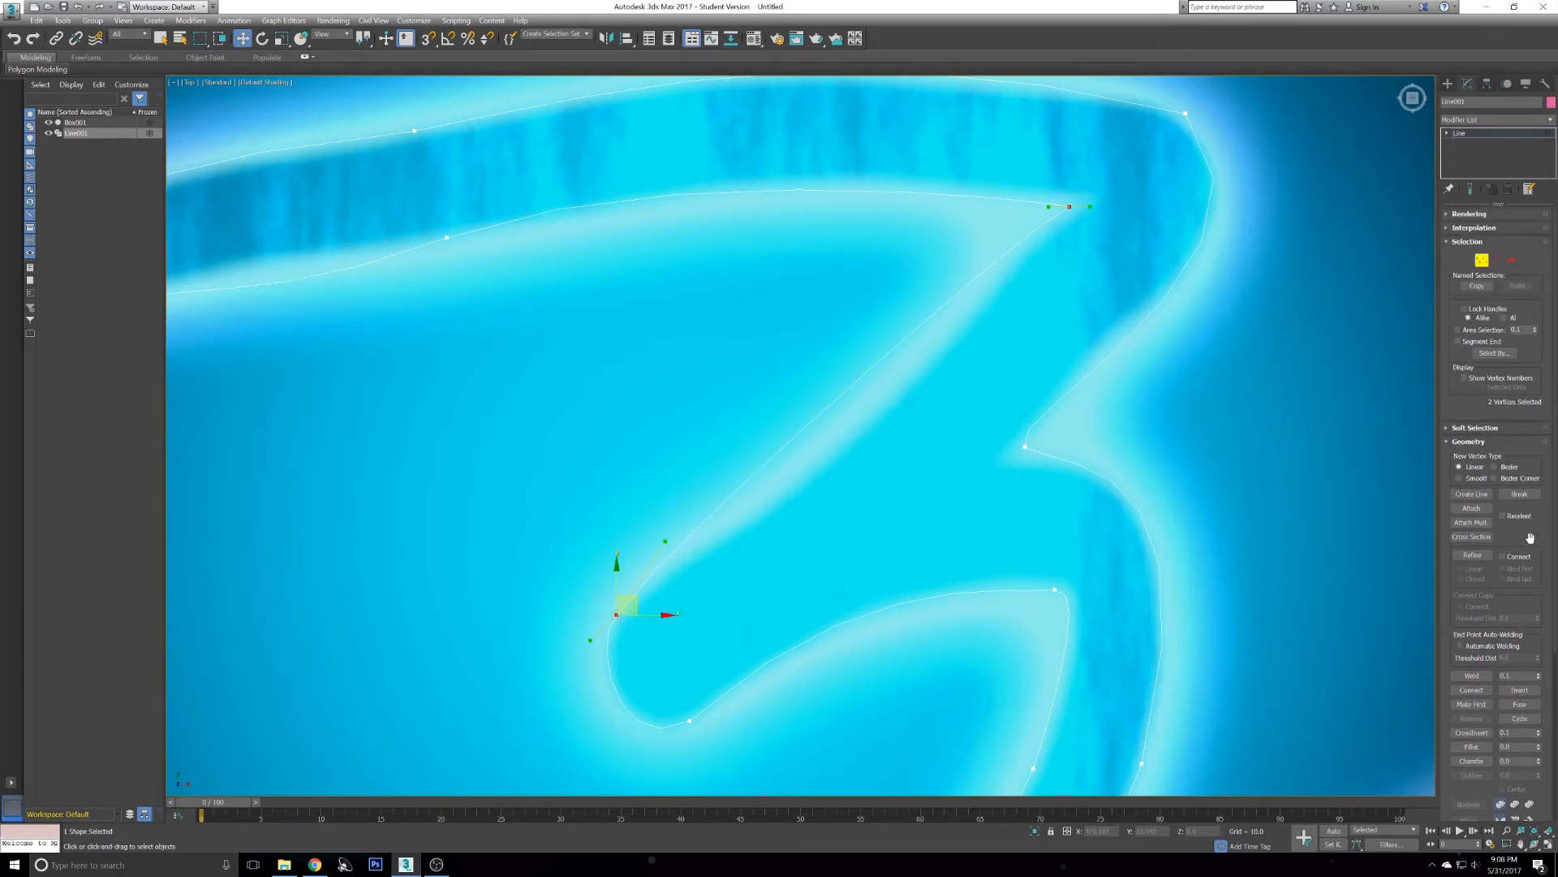
scroll(1519, 558, "down", 5)
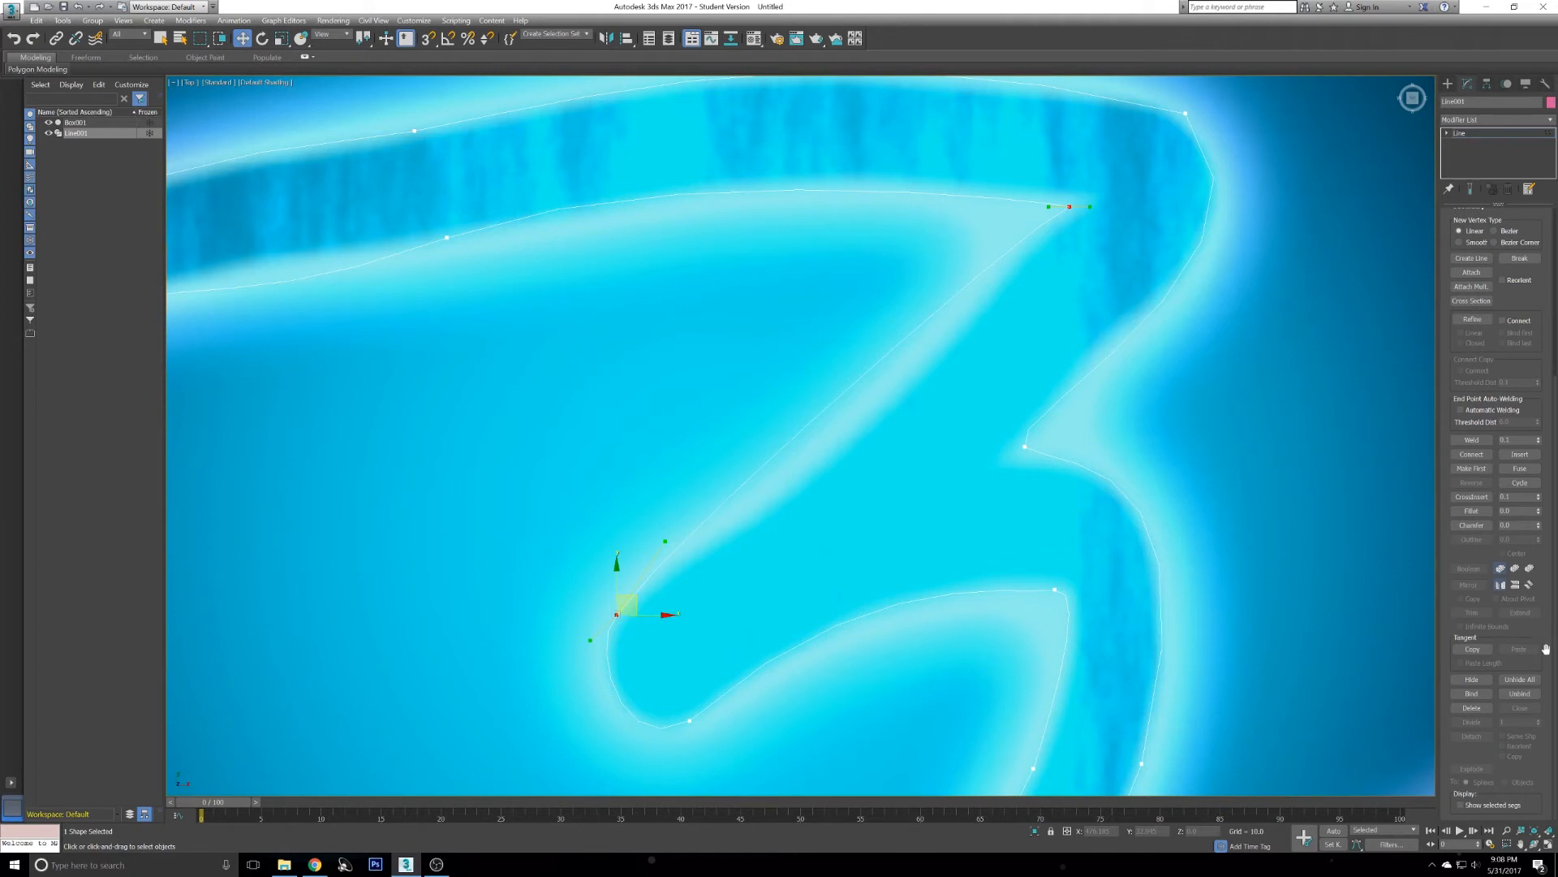
left_click_drag(1542, 560, 1543, 624)
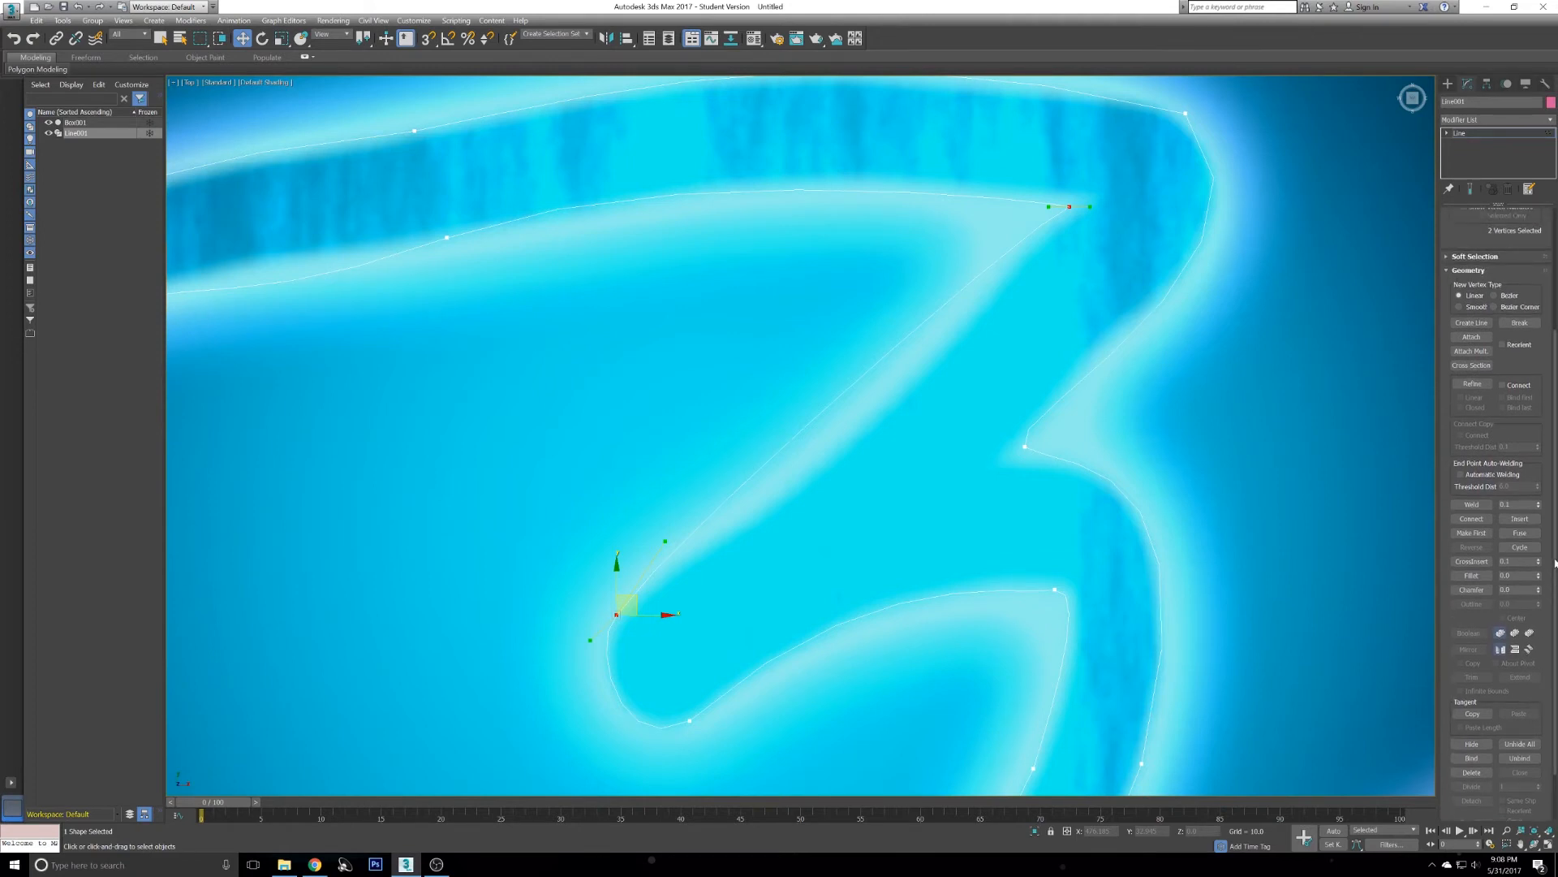
left_click_drag(1547, 534, 1496, 707)
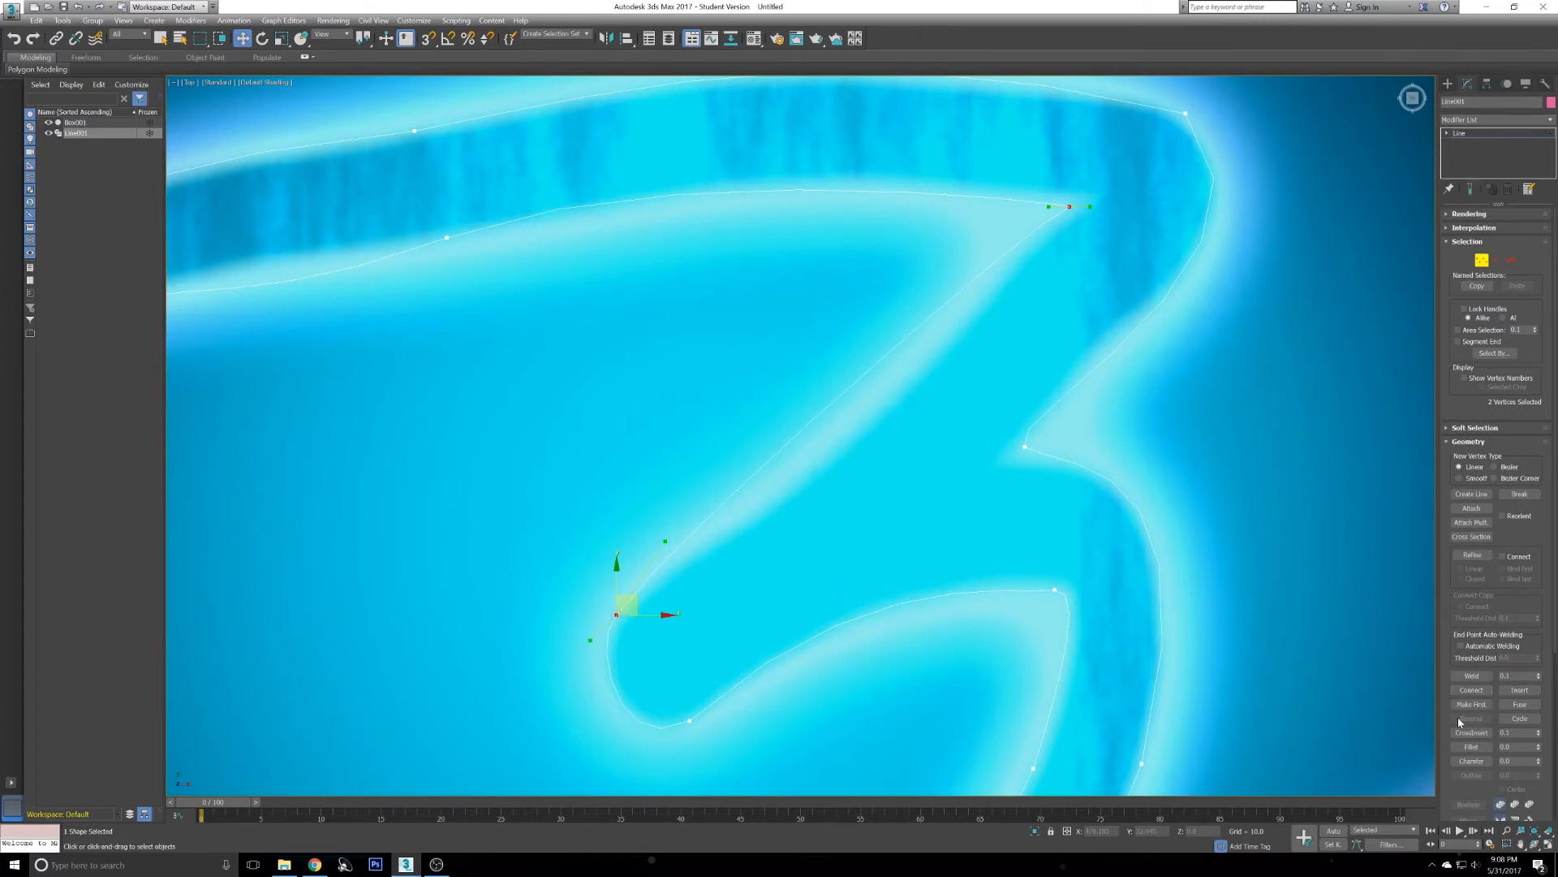
left_click(1479, 690)
key("w")
left_click_drag(631, 599, 700, 533)
key("ctrl+z")
left_click(1471, 690)
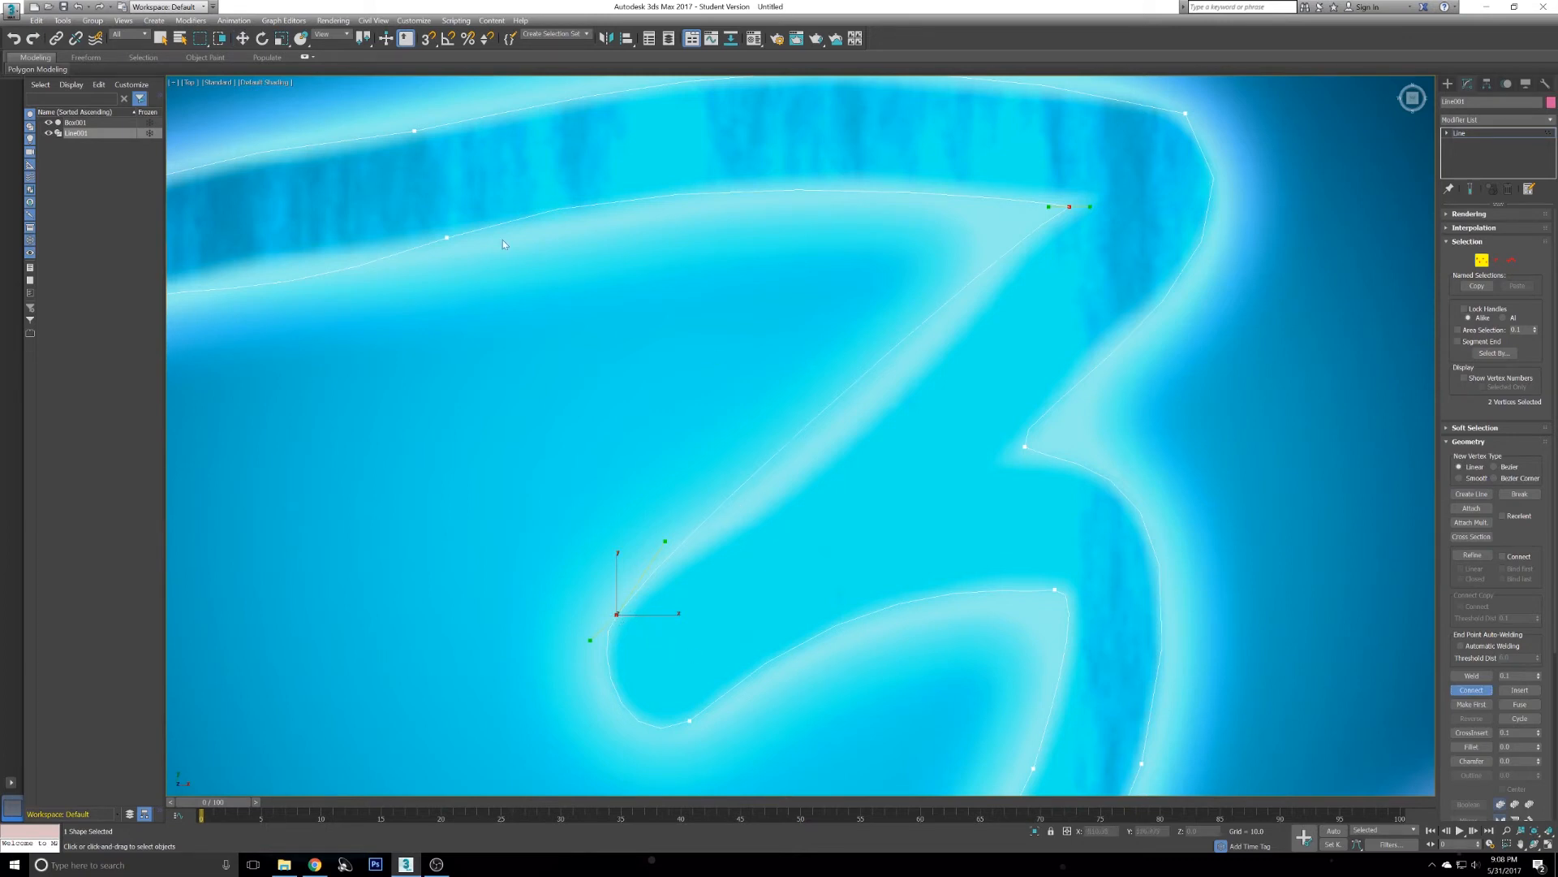
key("w")
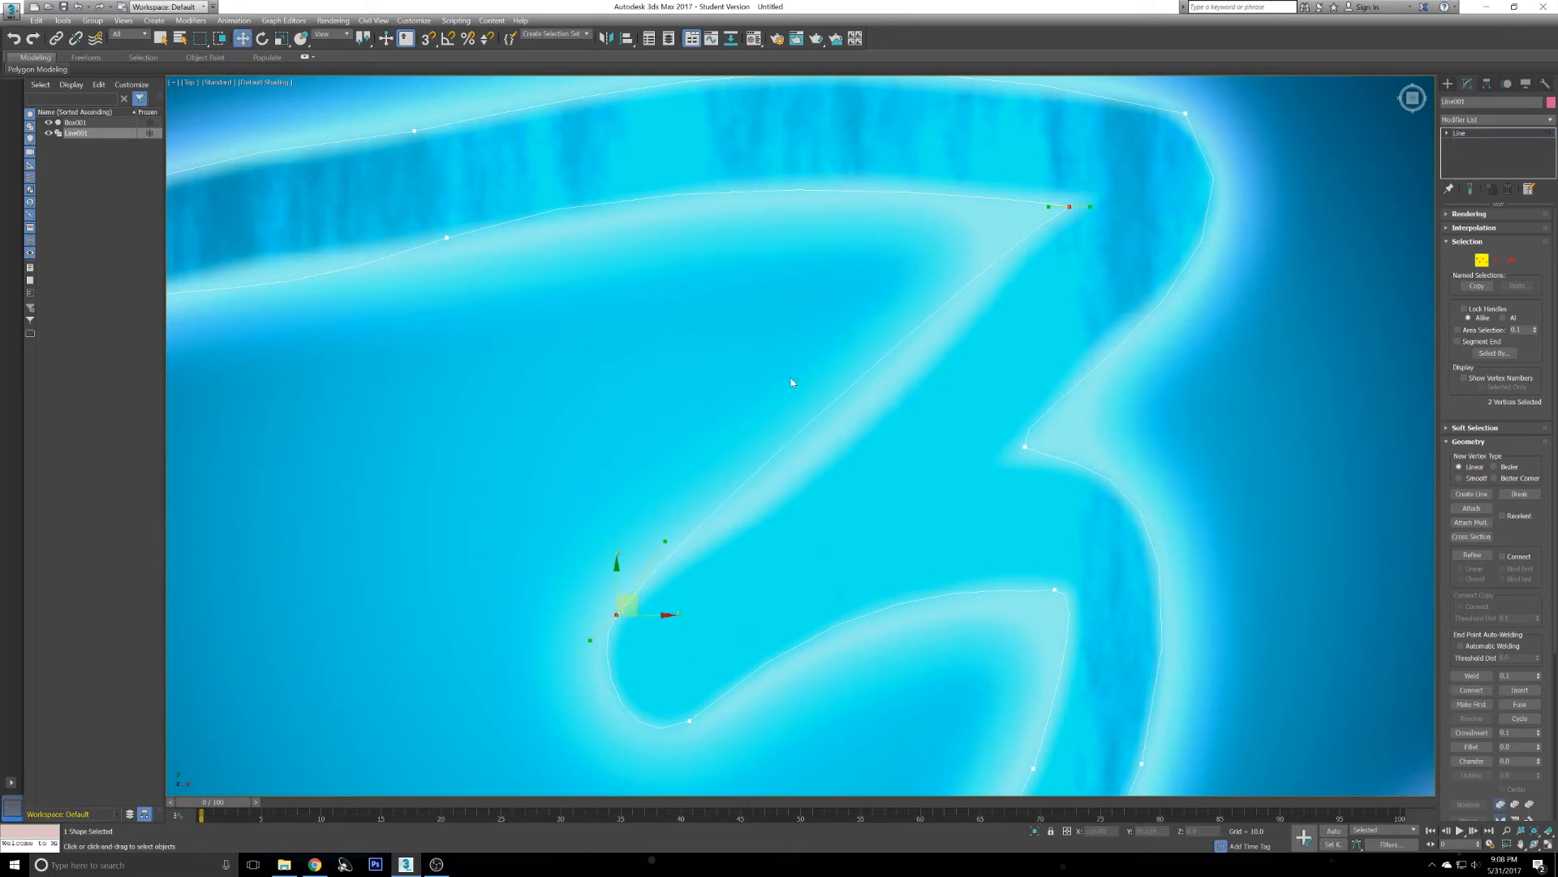
left_click(1471, 690)
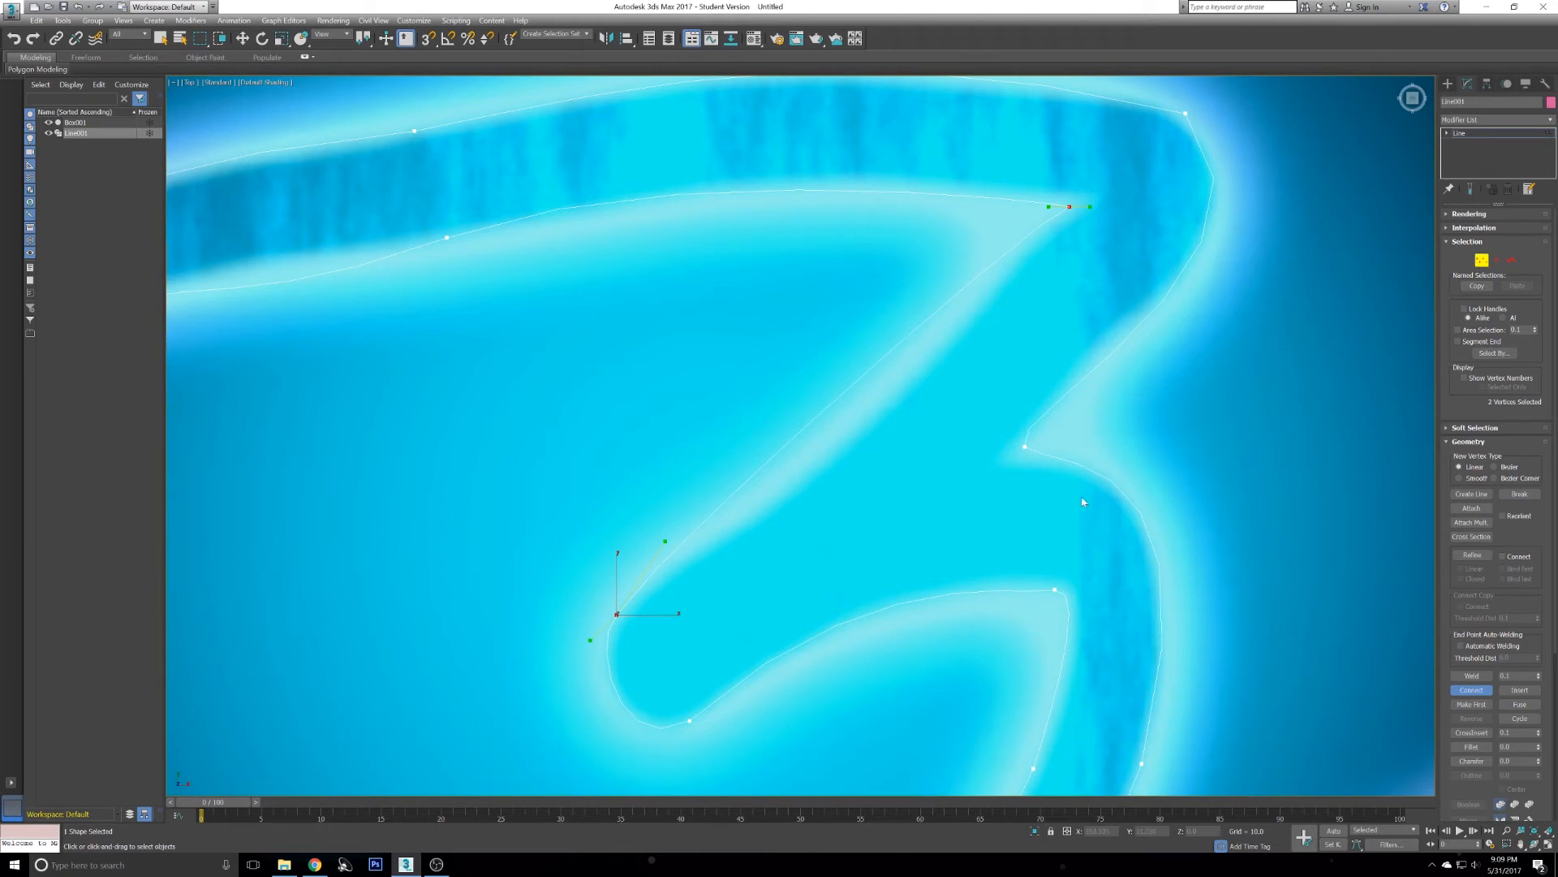
key("w")
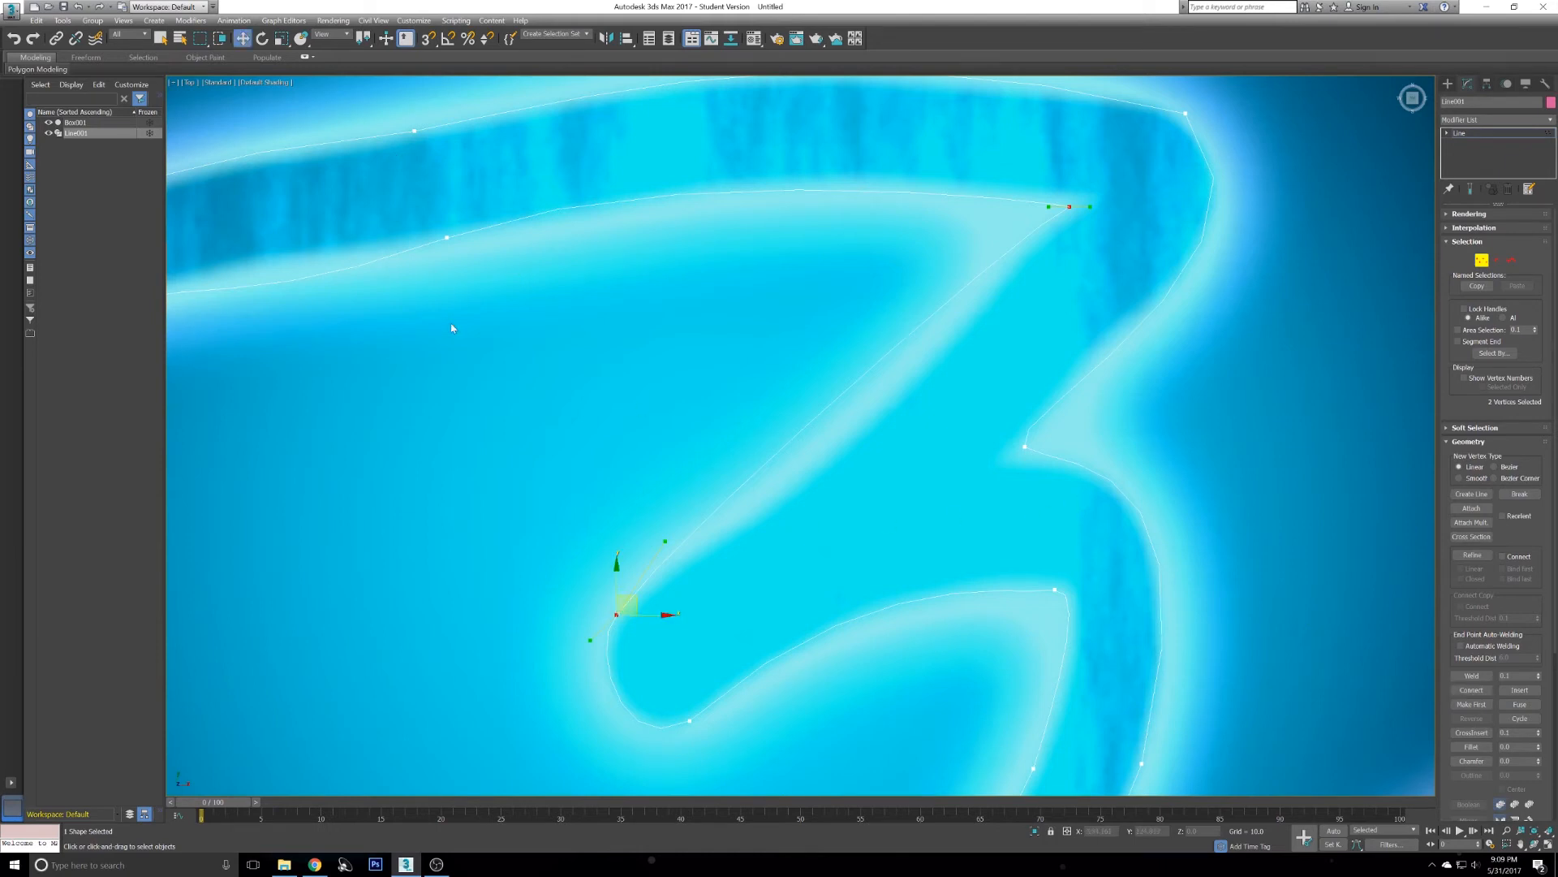
- Convert the vertex on the upper stroke's lower edge to Bezier and stretch its handles along the curve
left_click(87, 124)
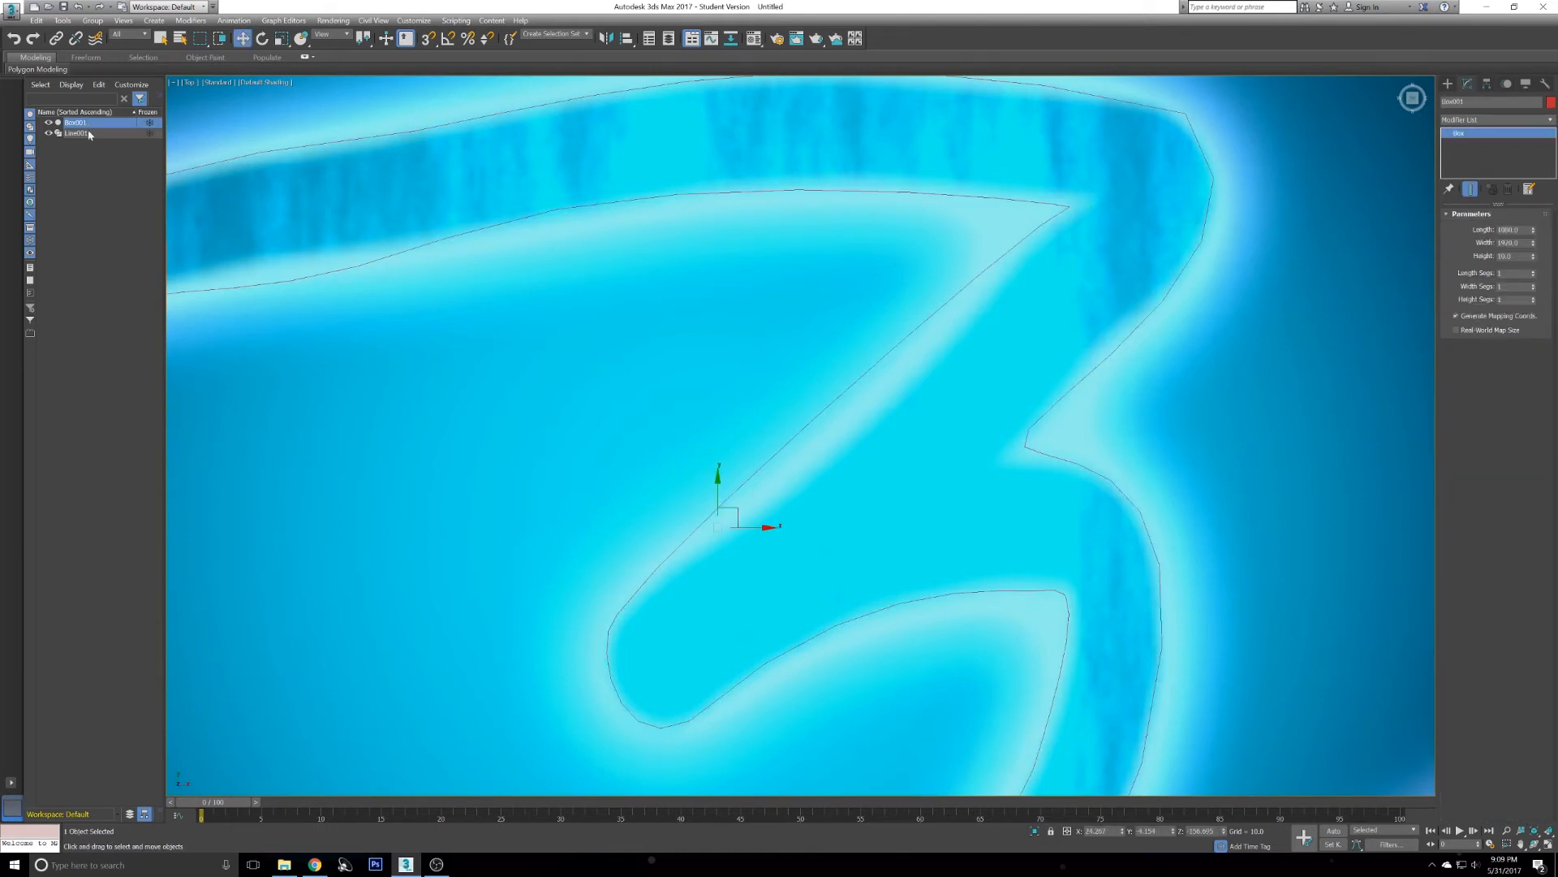
left_click(89, 132)
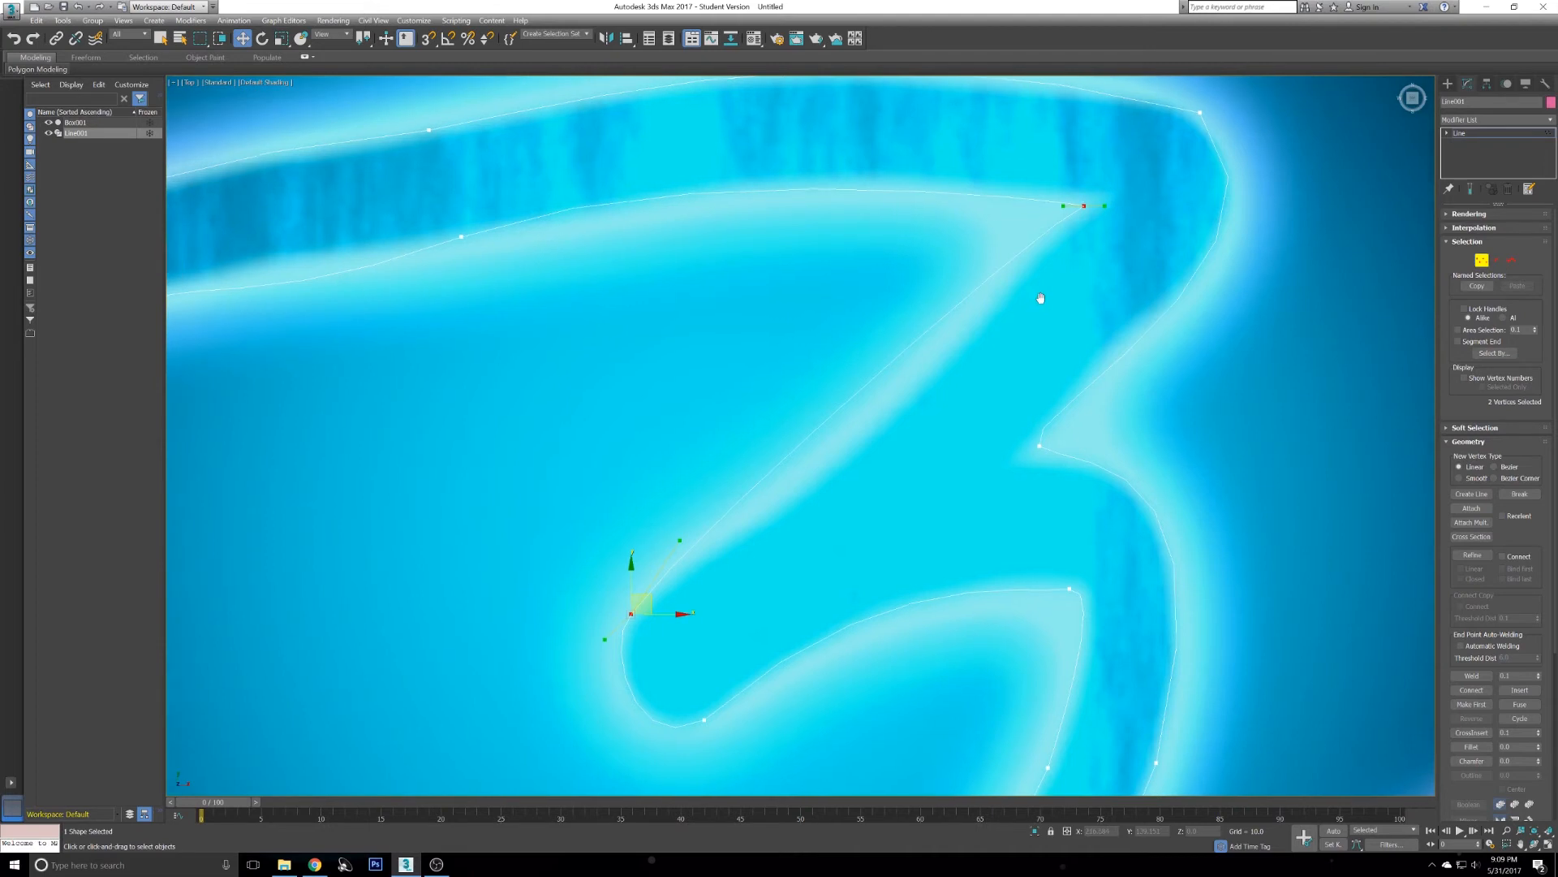
middle_click_drag(1023, 303, 1149, 319)
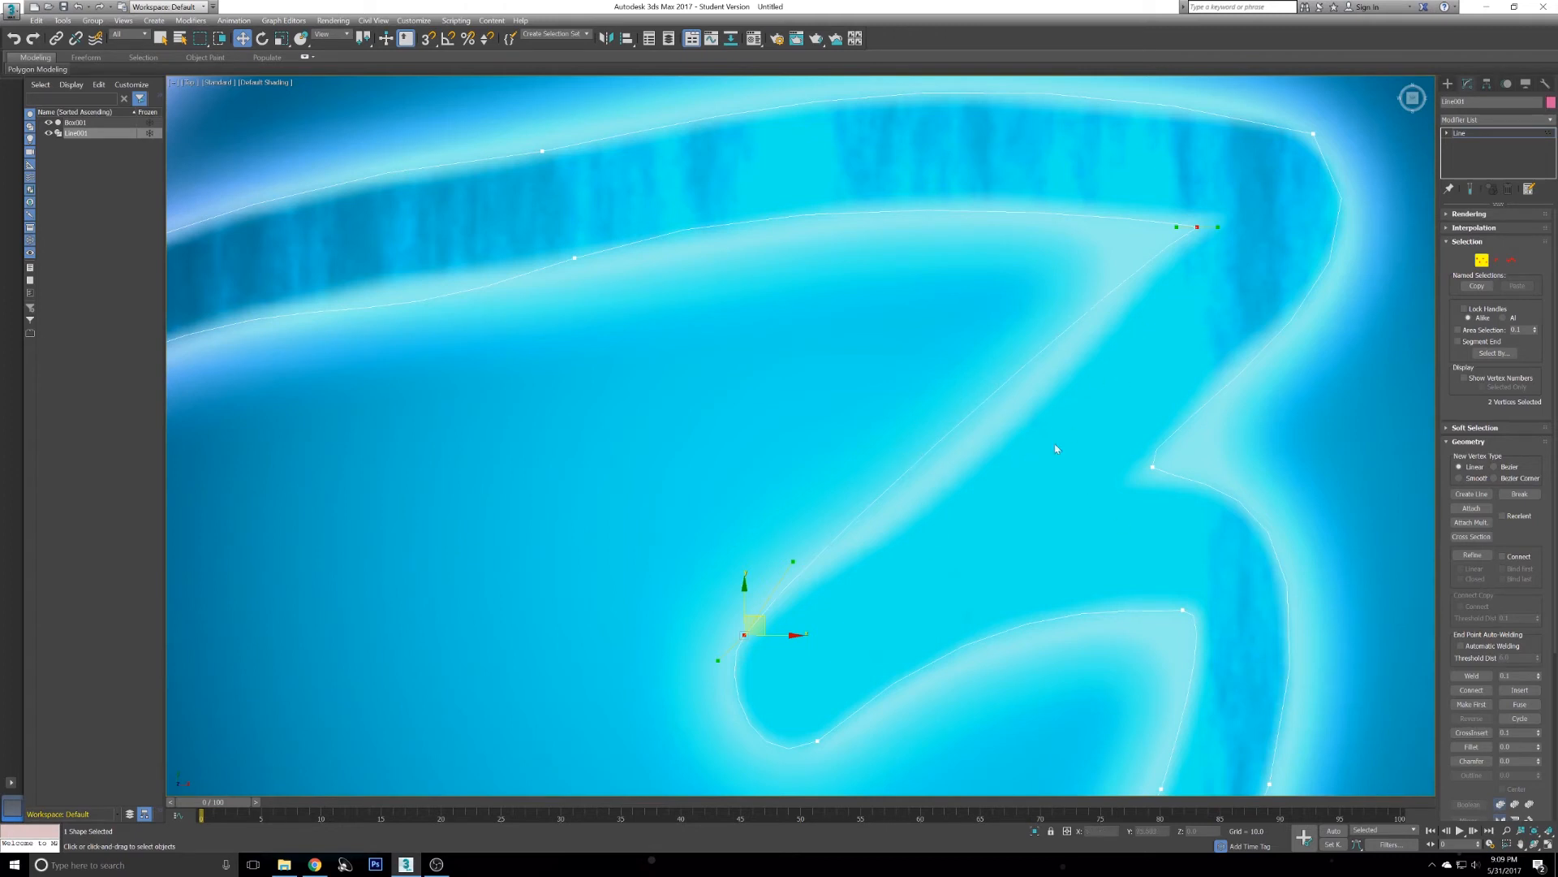
middle_click_drag(947, 421, 955, 490)
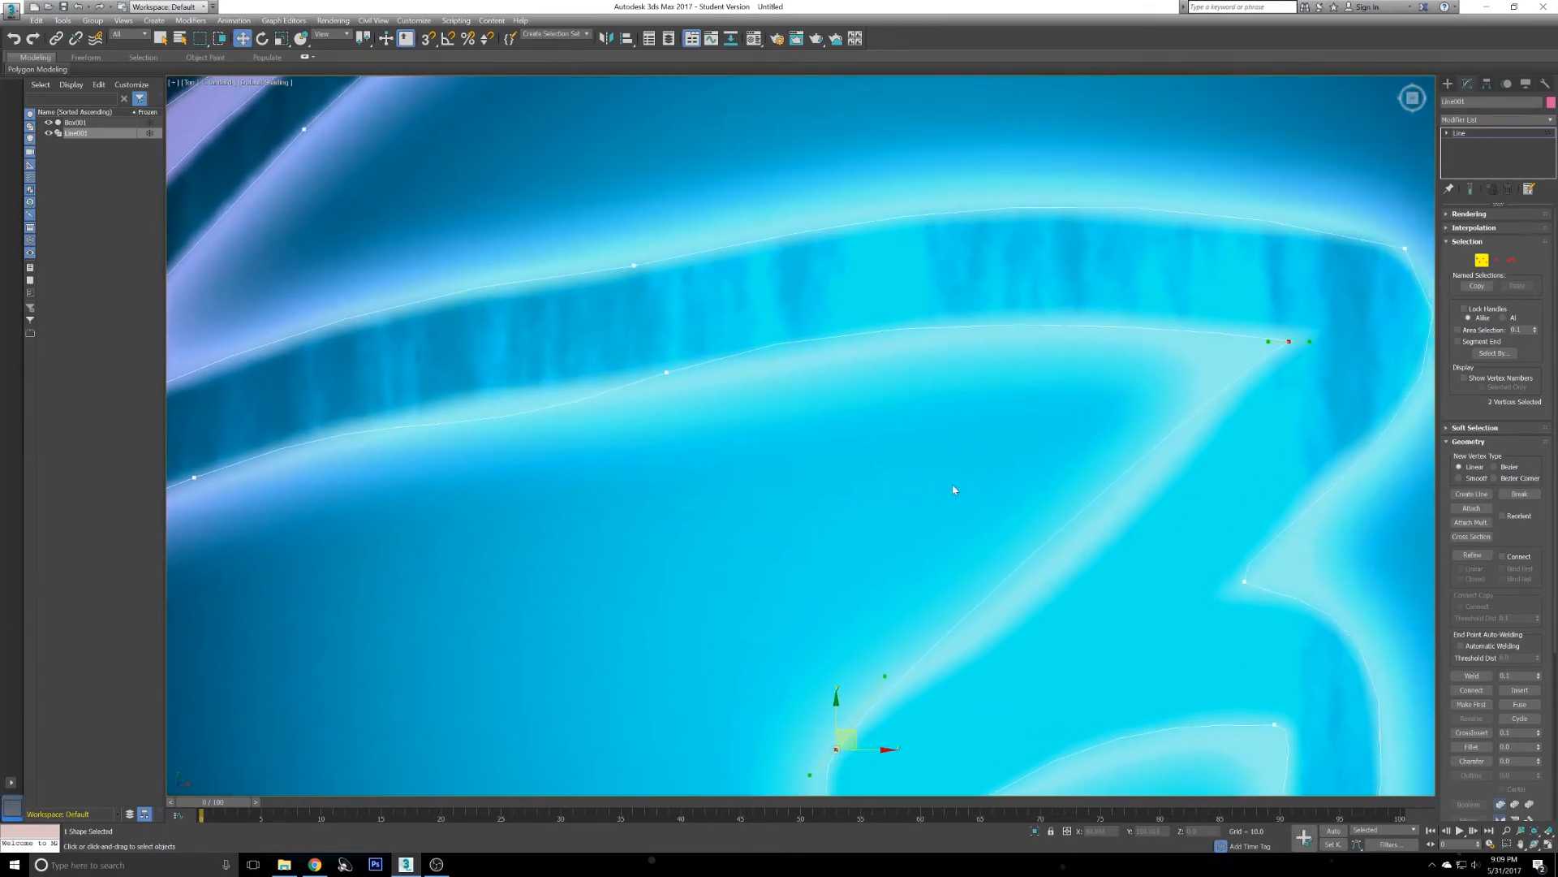
left_click(664, 372)
left_click(665, 372)
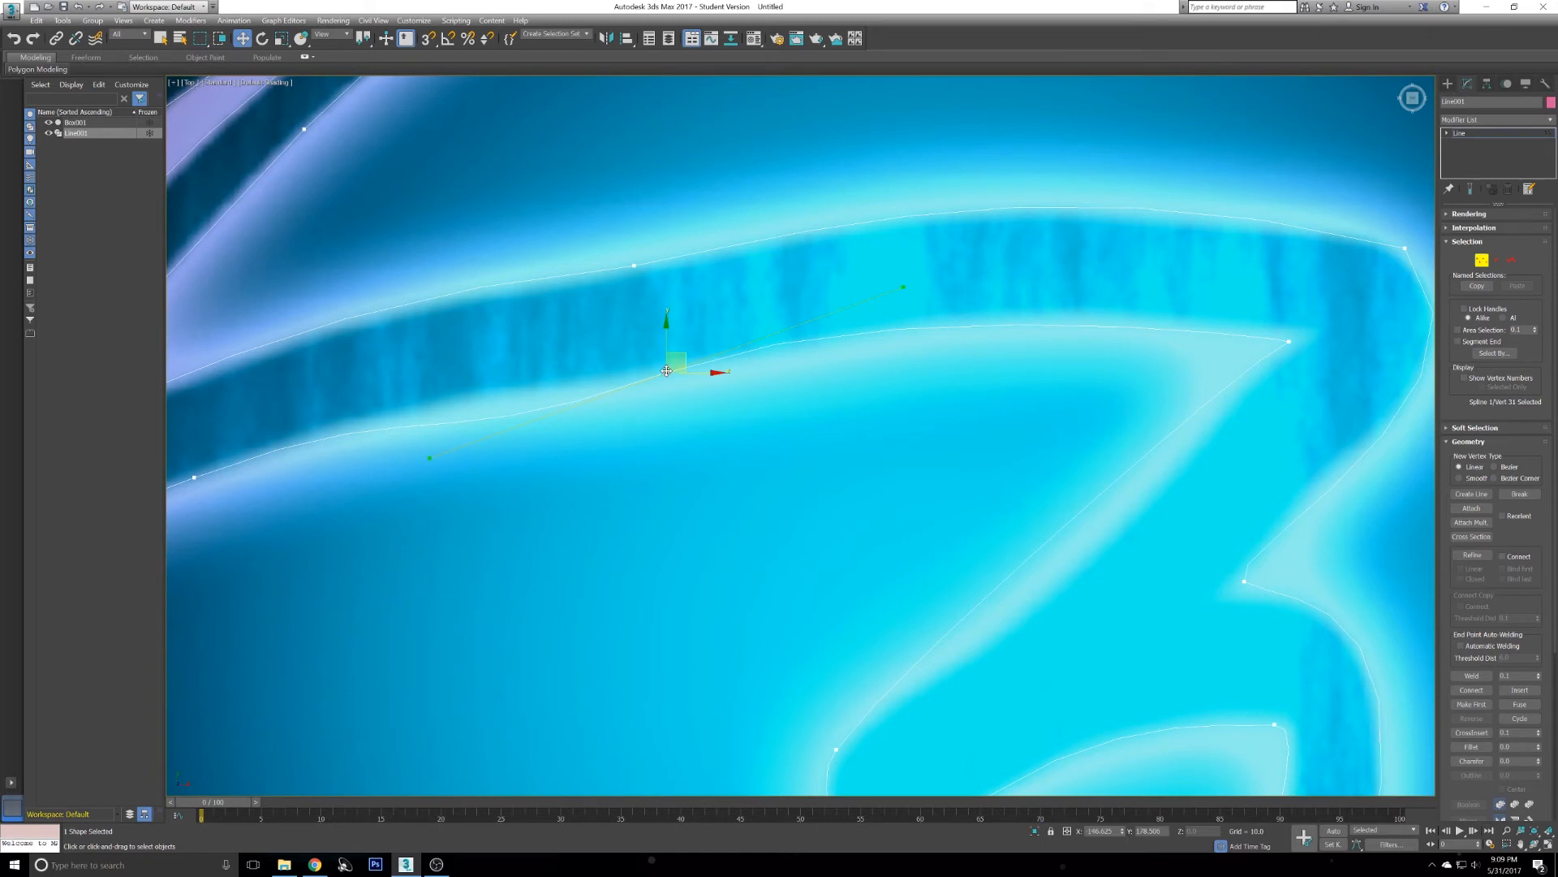
right_click(746, 401)
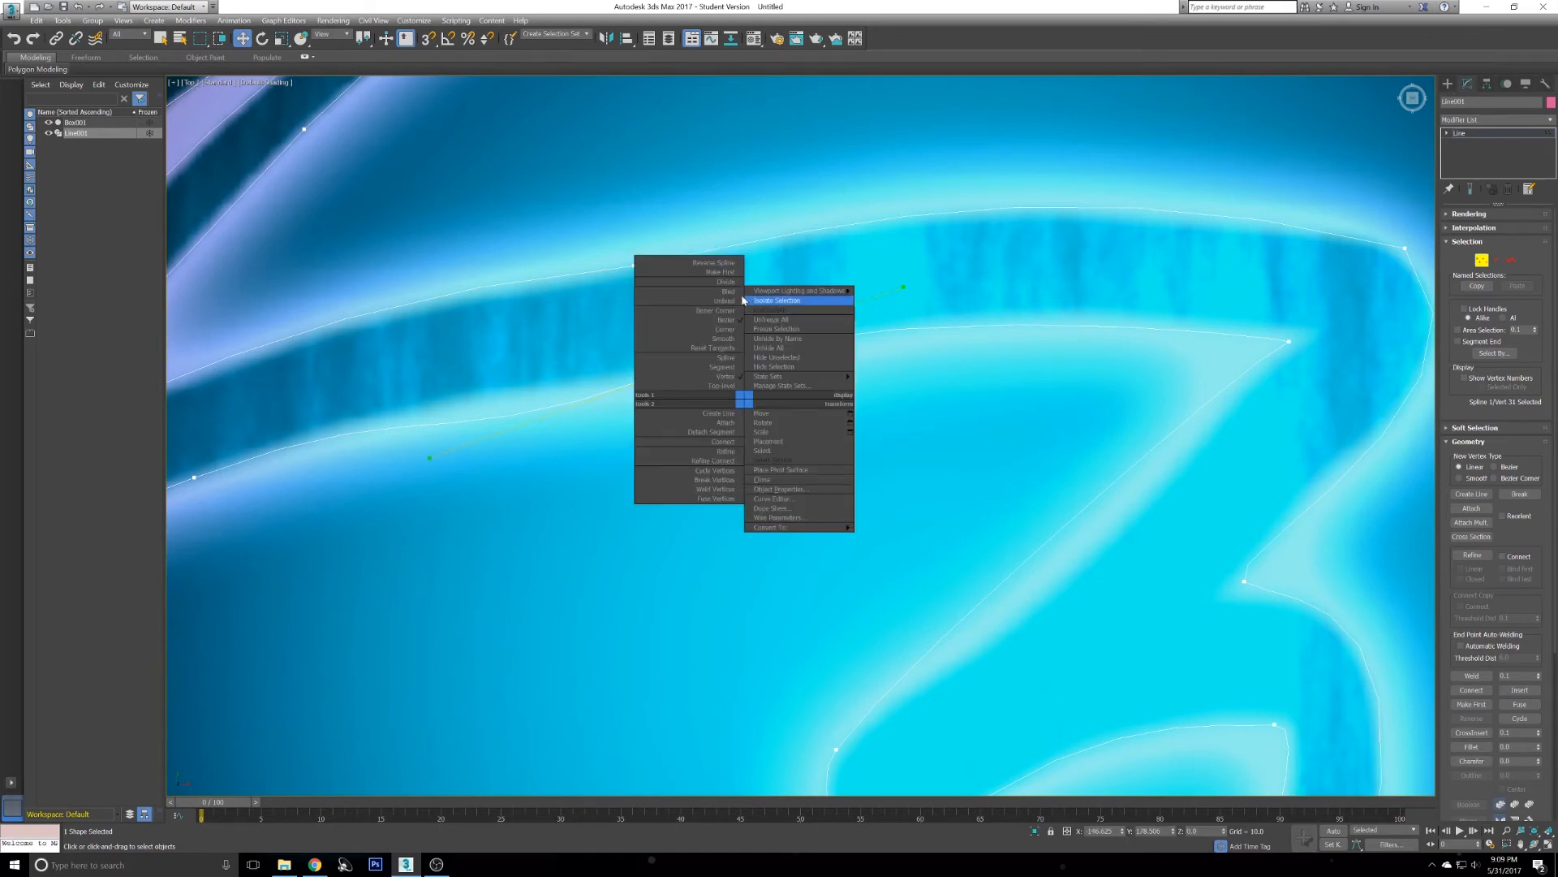
left_click(711, 314)
left_click_drag(907, 287, 1112, 295)
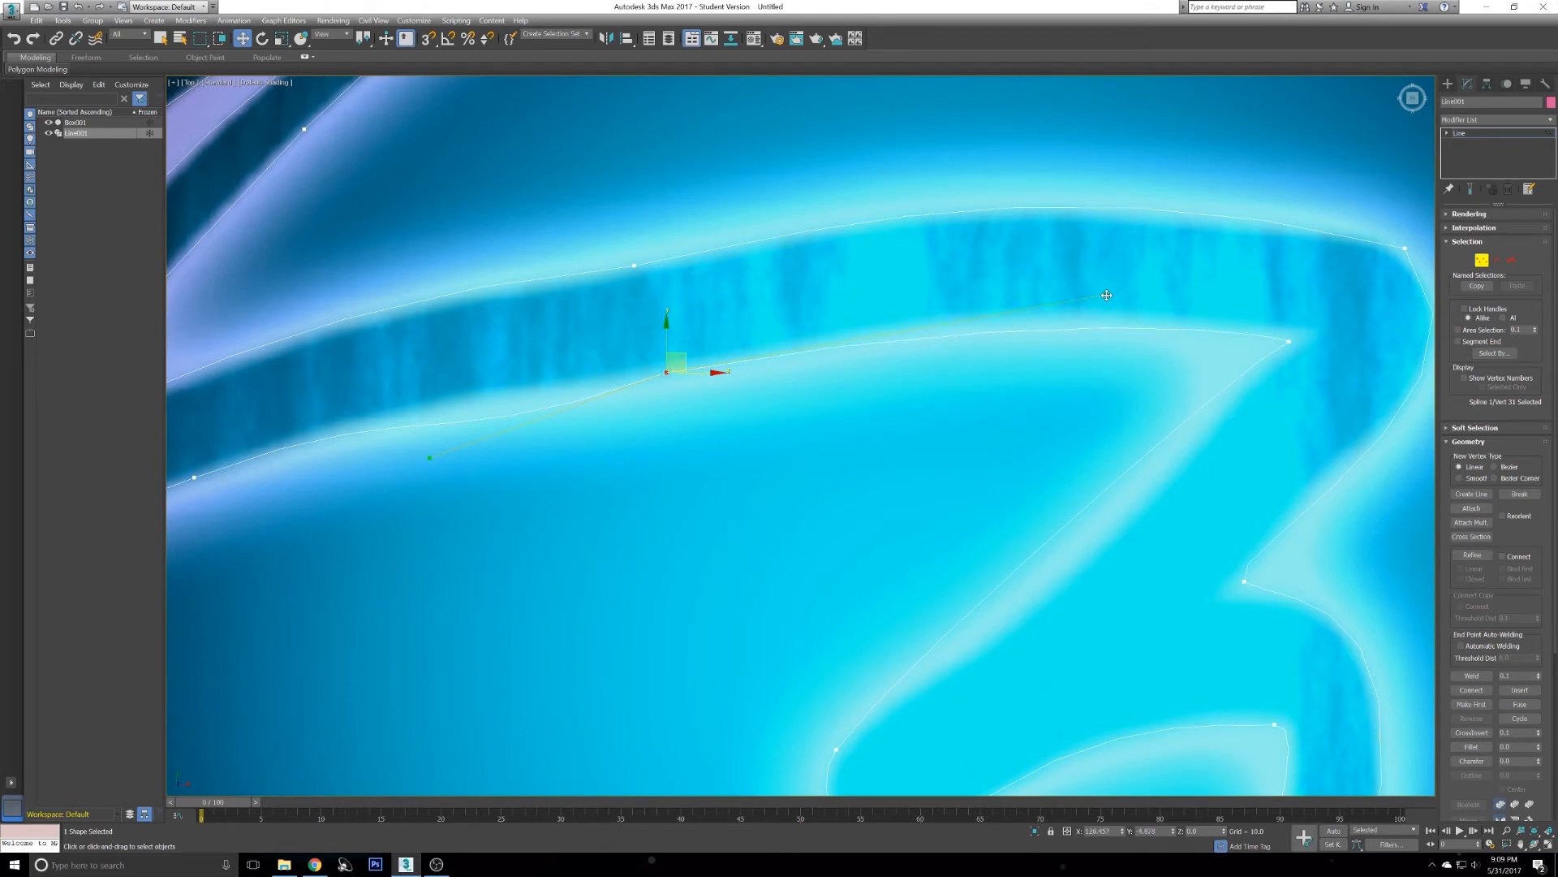
middle_click_drag(500, 432, 751, 397)
left_click(751, 379)
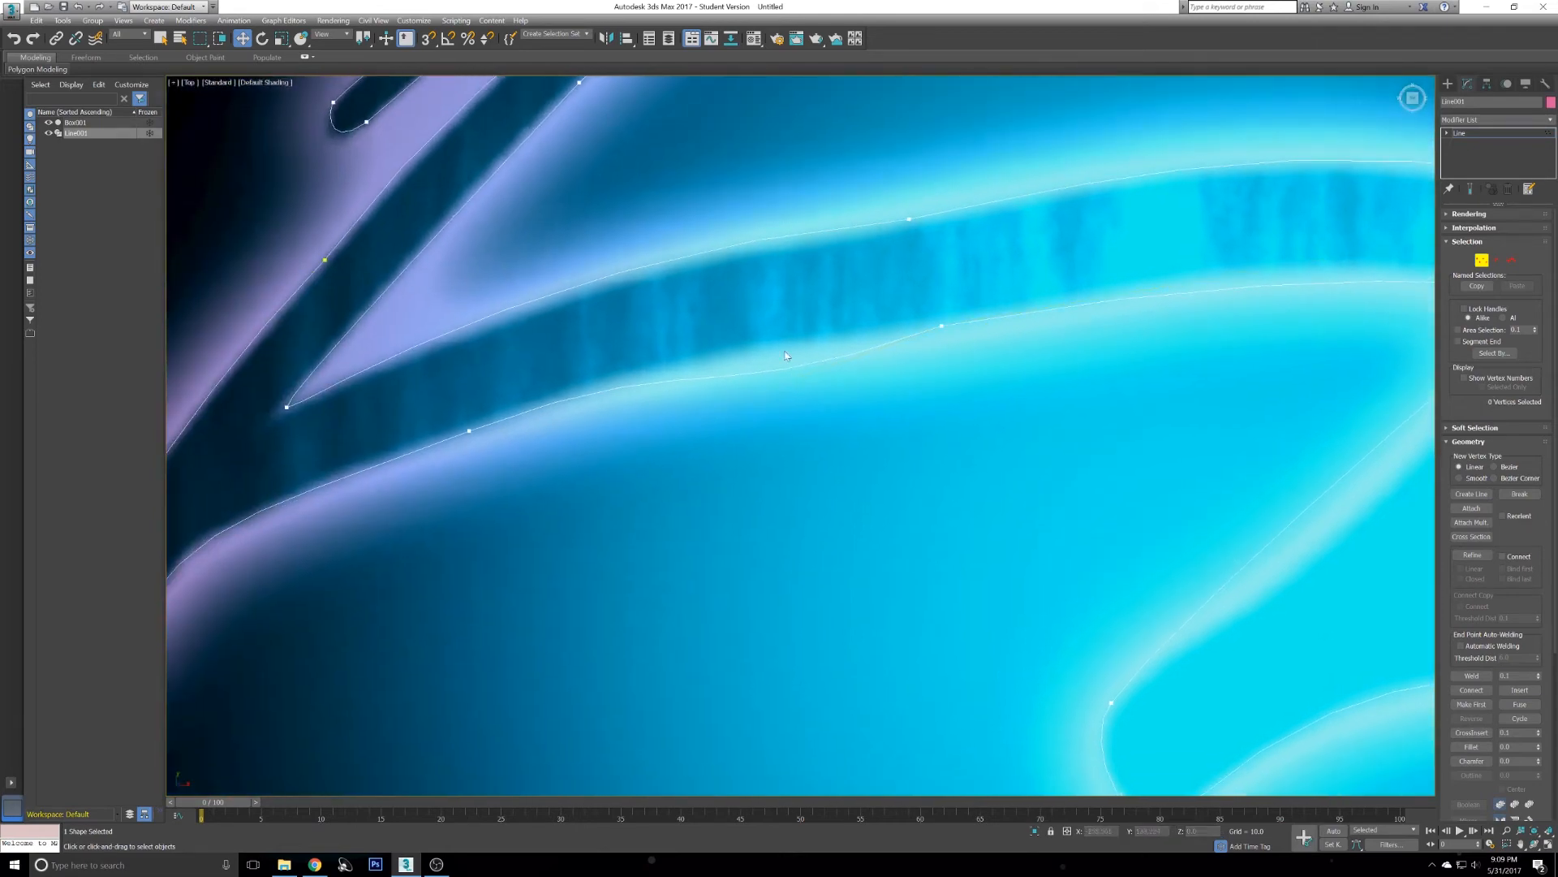
- Adjust the handle of the next vertex along the upper stroke's lower edge to follow the glow
left_click(943, 327)
left_click_drag(706, 411, 712, 367)
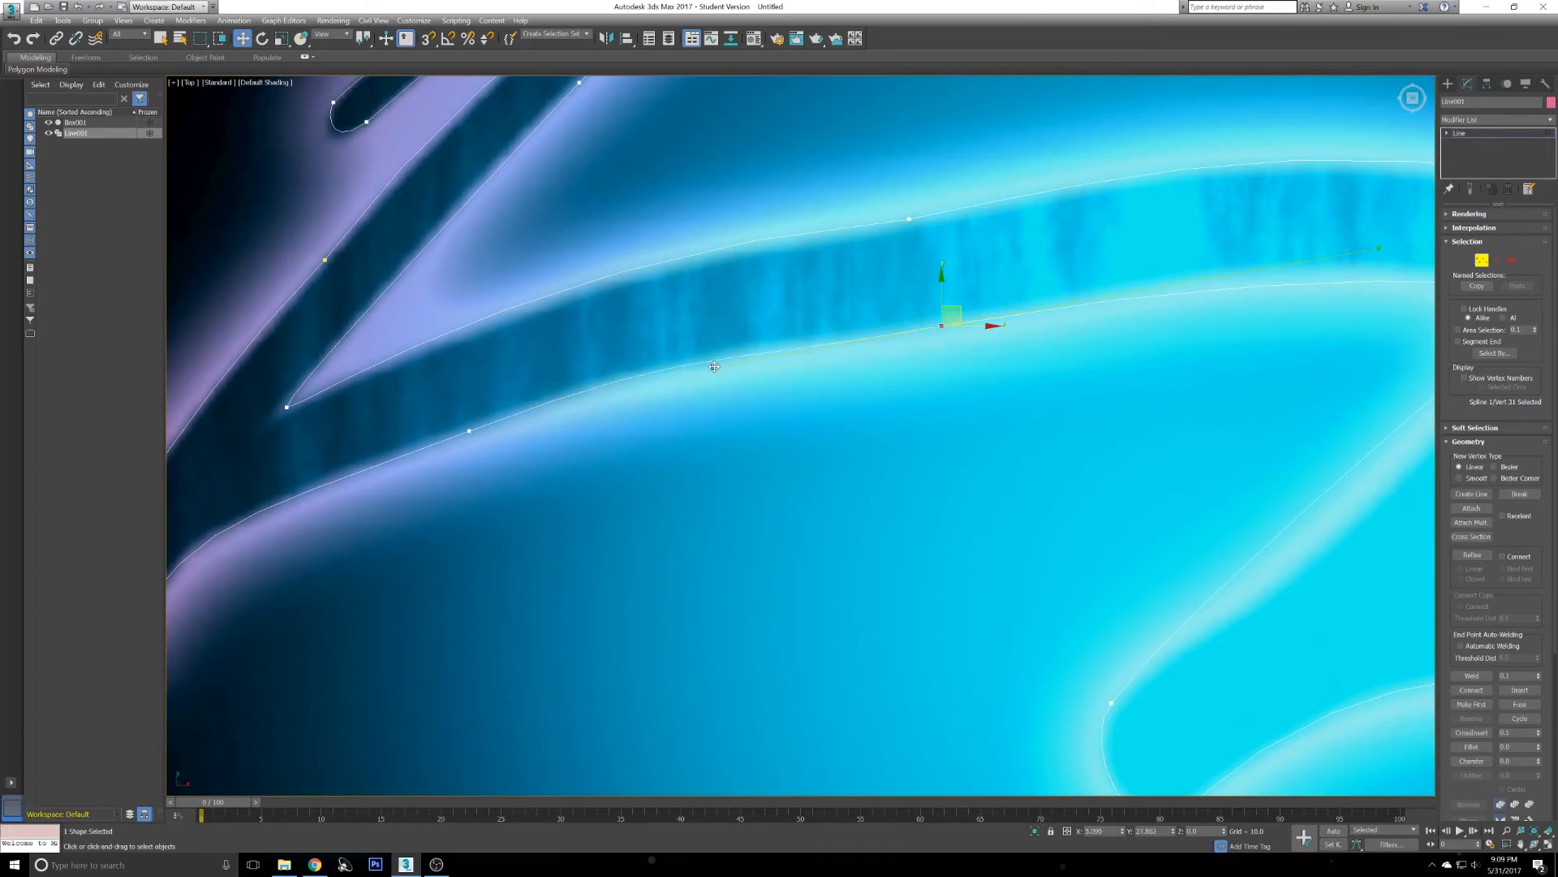
scroll(778, 303, "down", 8)
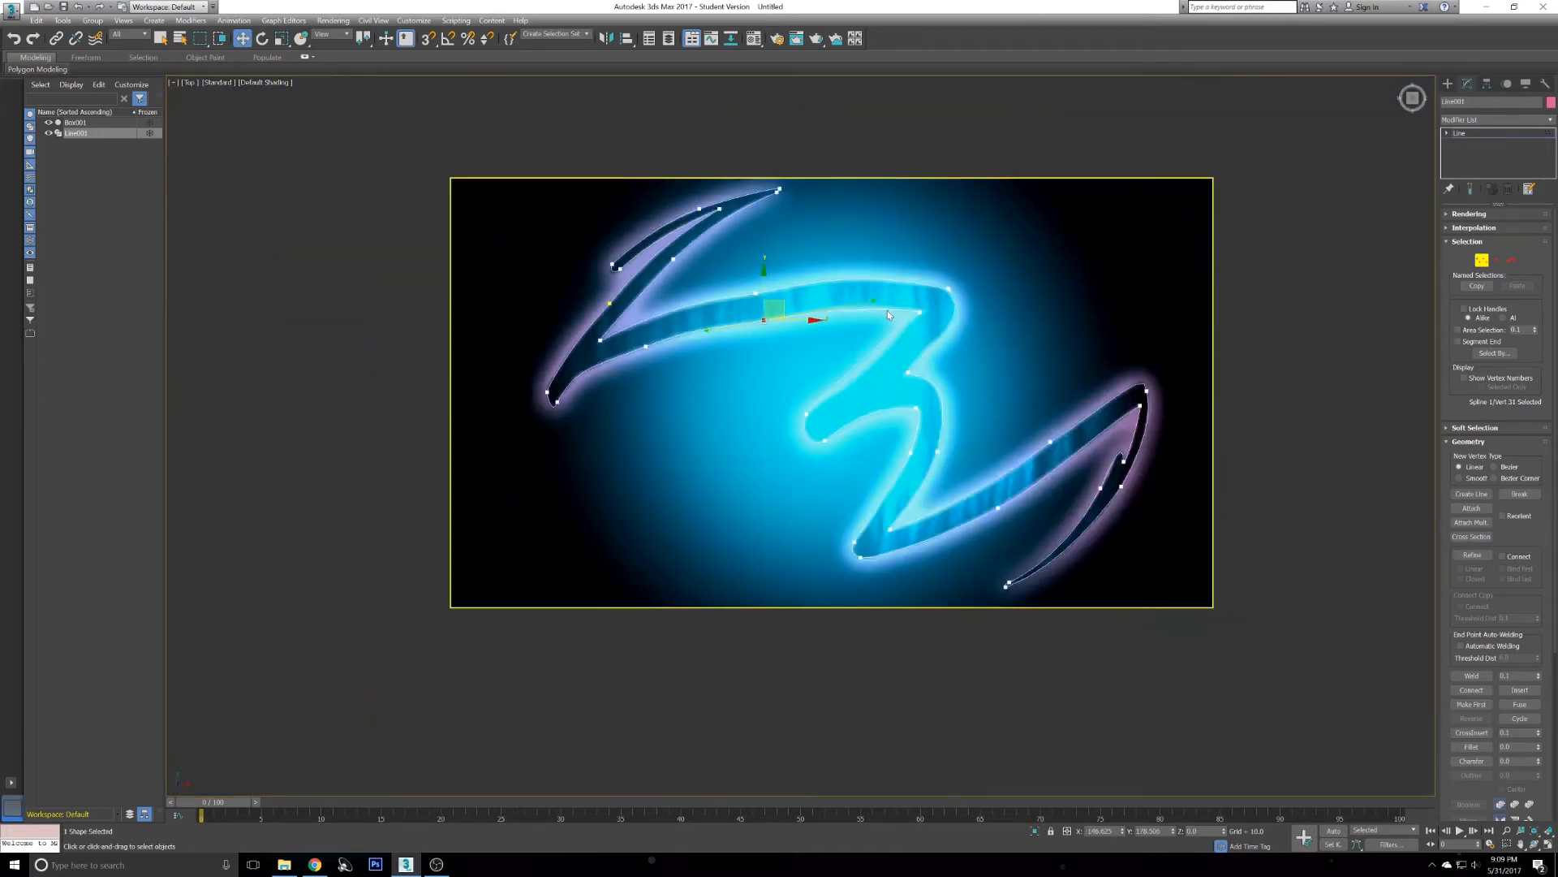
middle_click_drag(888, 315, 841, 360)
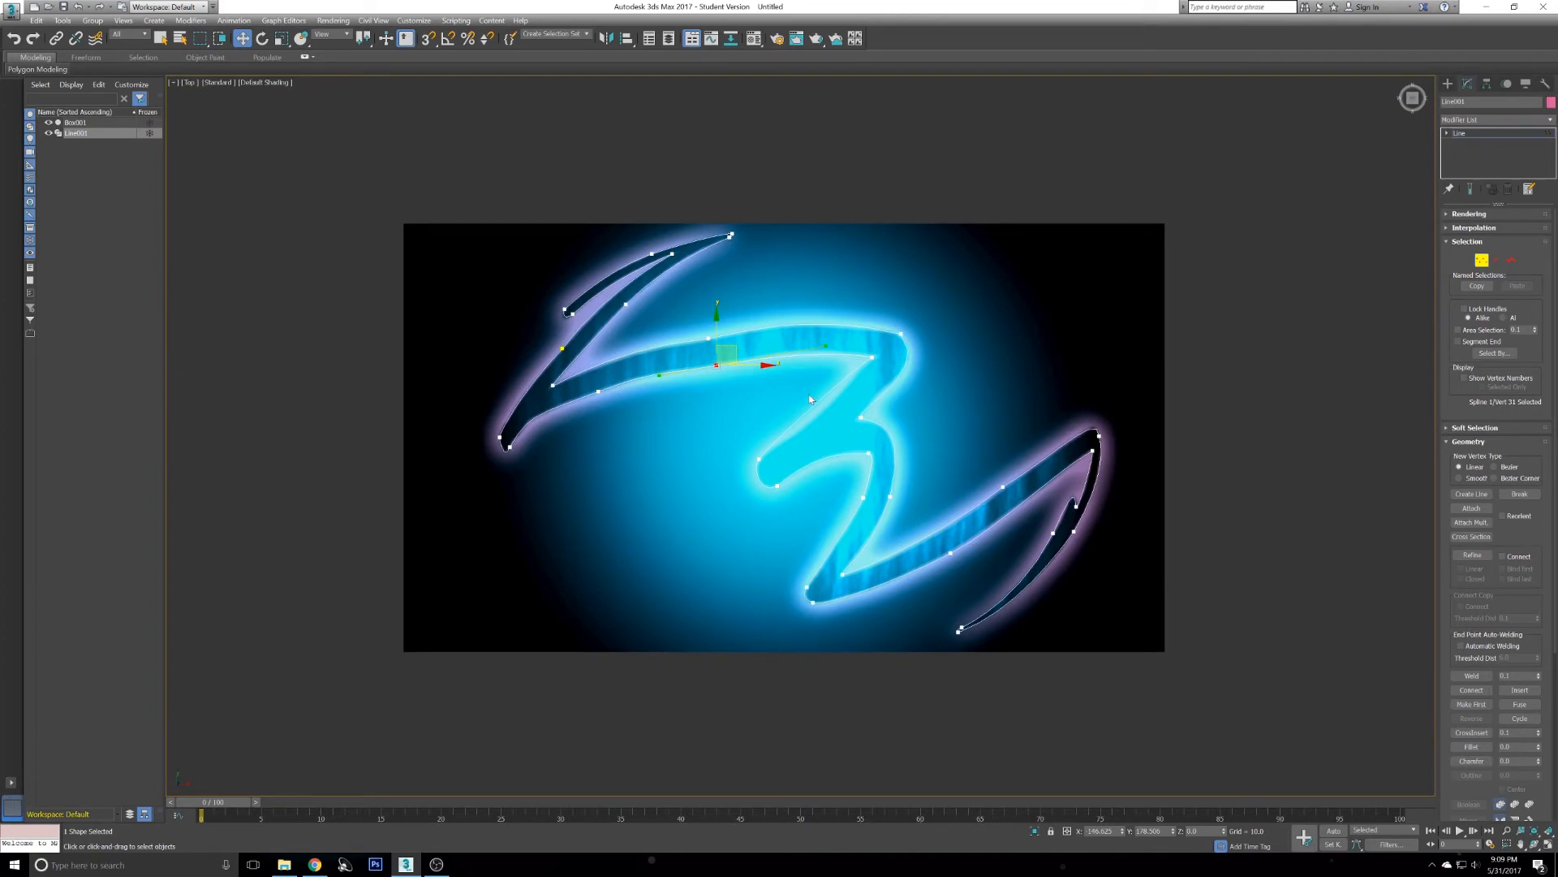
- Switch to a maximized Perspective viewport and orbit to inspect the traced spline over the image
key("alt+w")
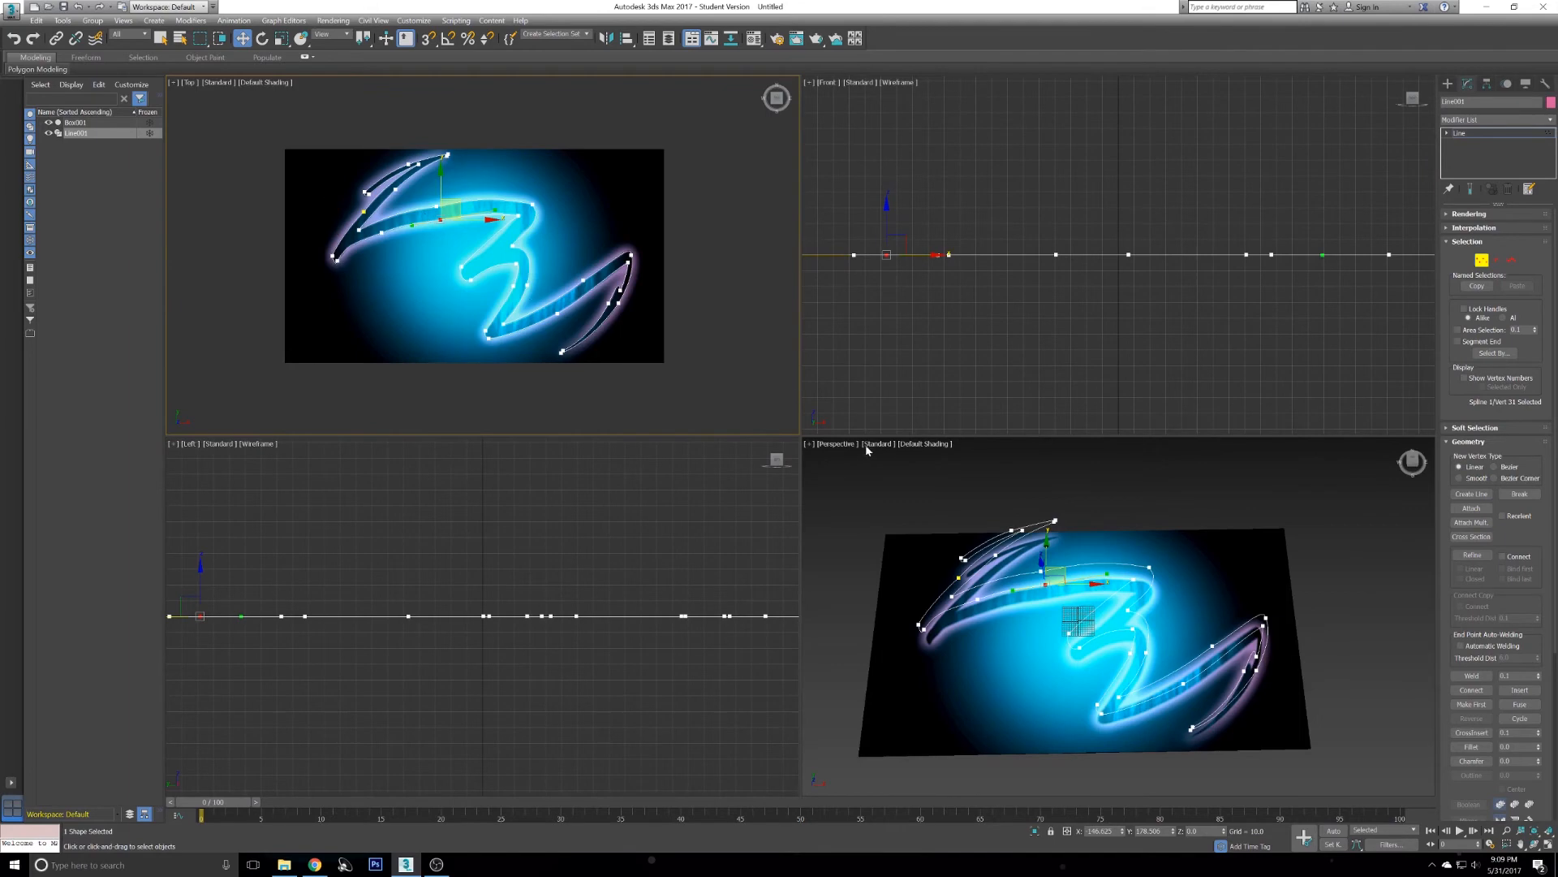
right_click(873, 507)
key("alt+w")
middle_click_drag(982, 469, 947, 452, "alt")
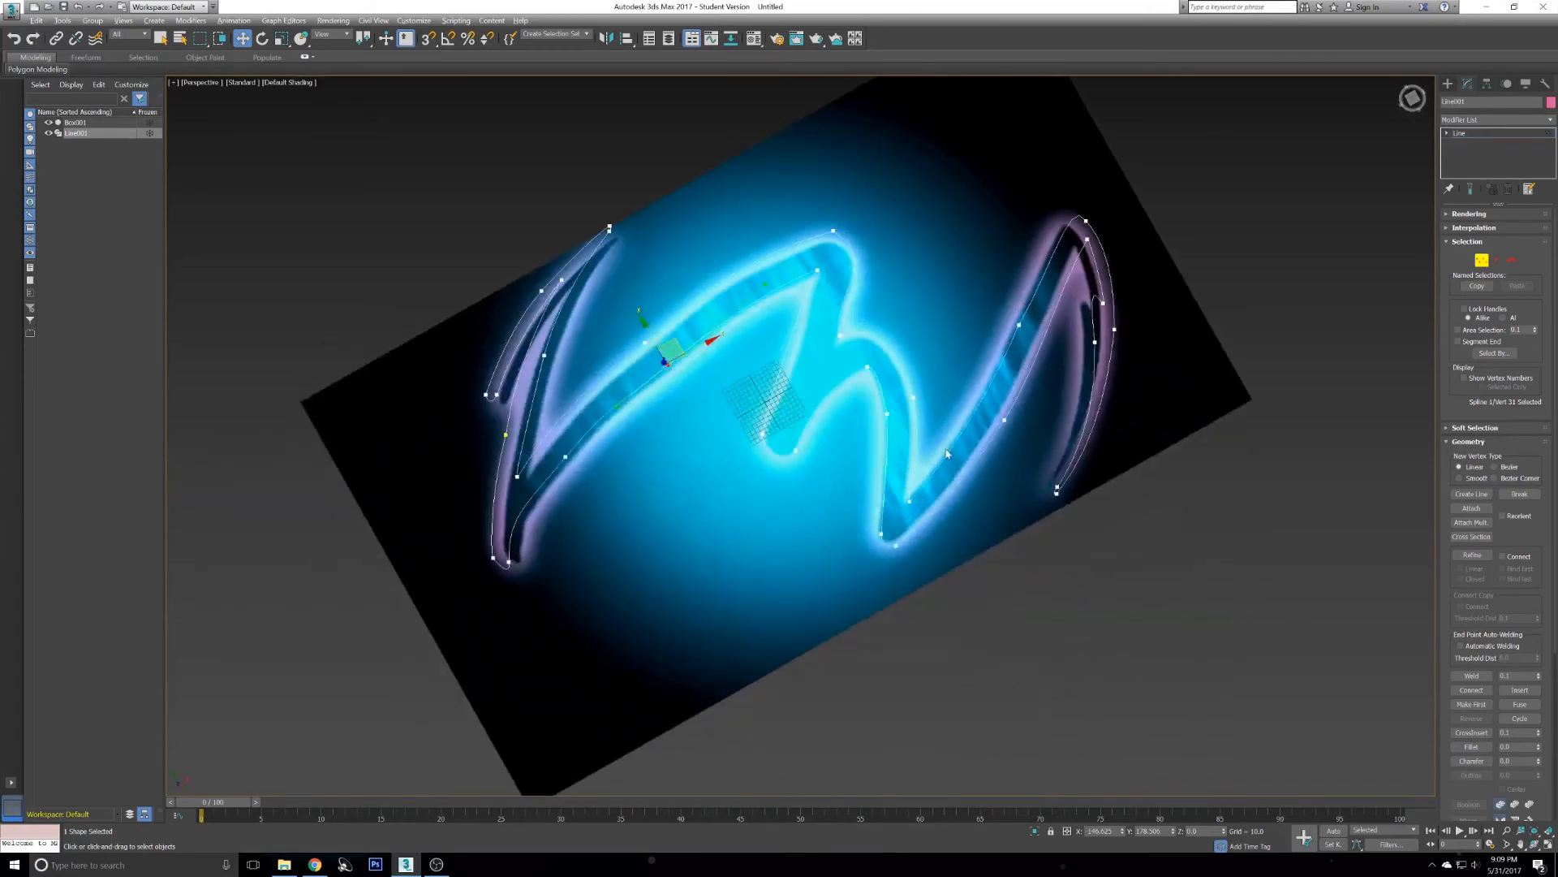
left_click(945, 360)
middle_click_drag(945, 360, 923, 343, "alt")
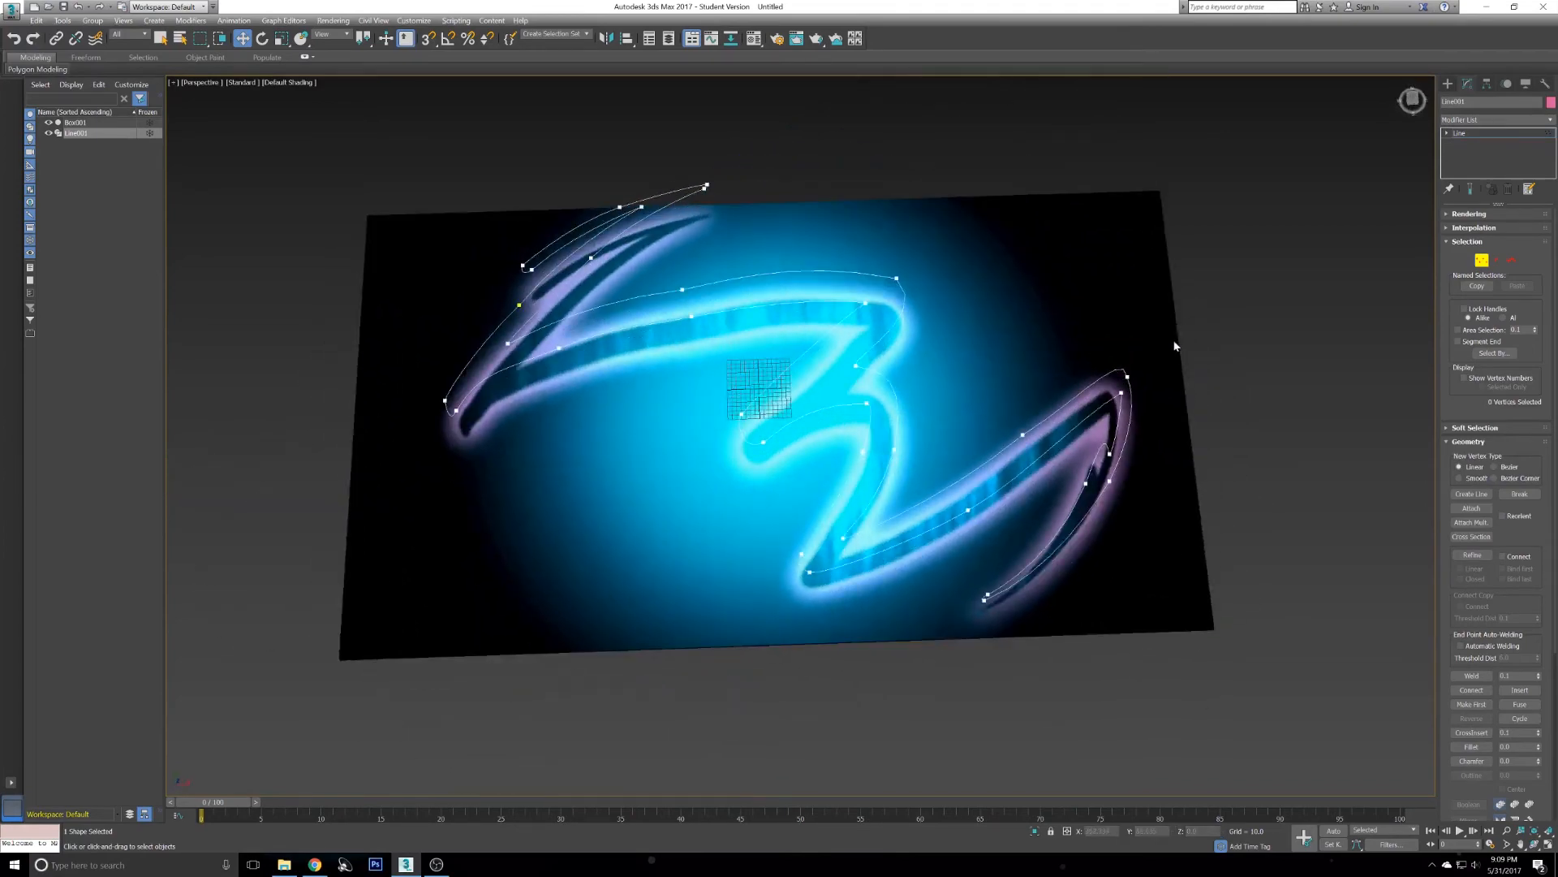
- Leave vertex editing and move the image box aside from the traced outline
key("1")
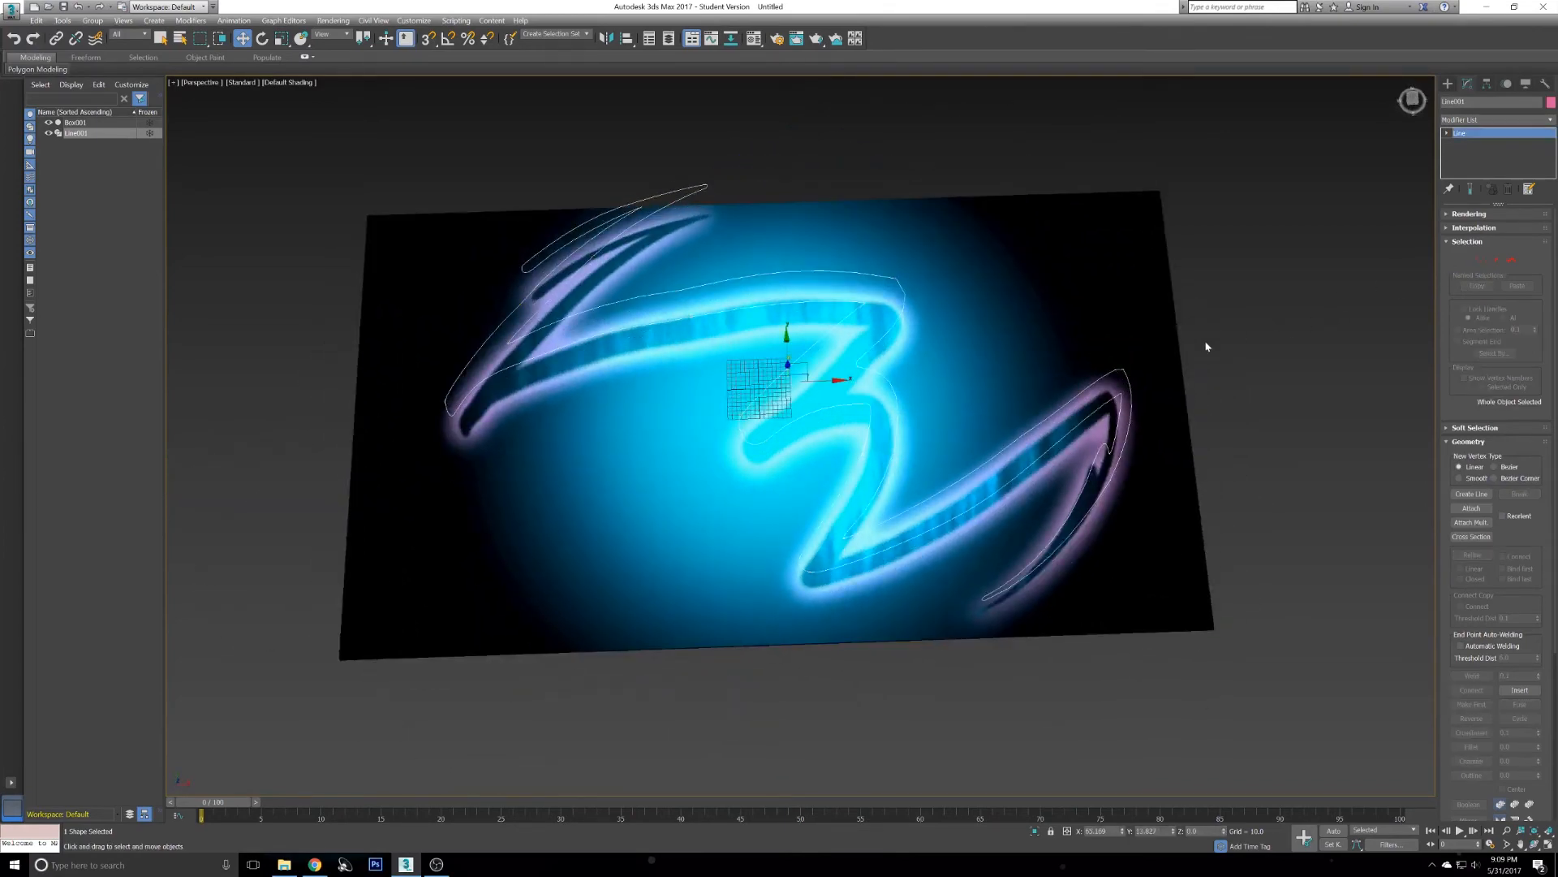
left_click(974, 355)
left_click_drag(812, 412, 1167, 397)
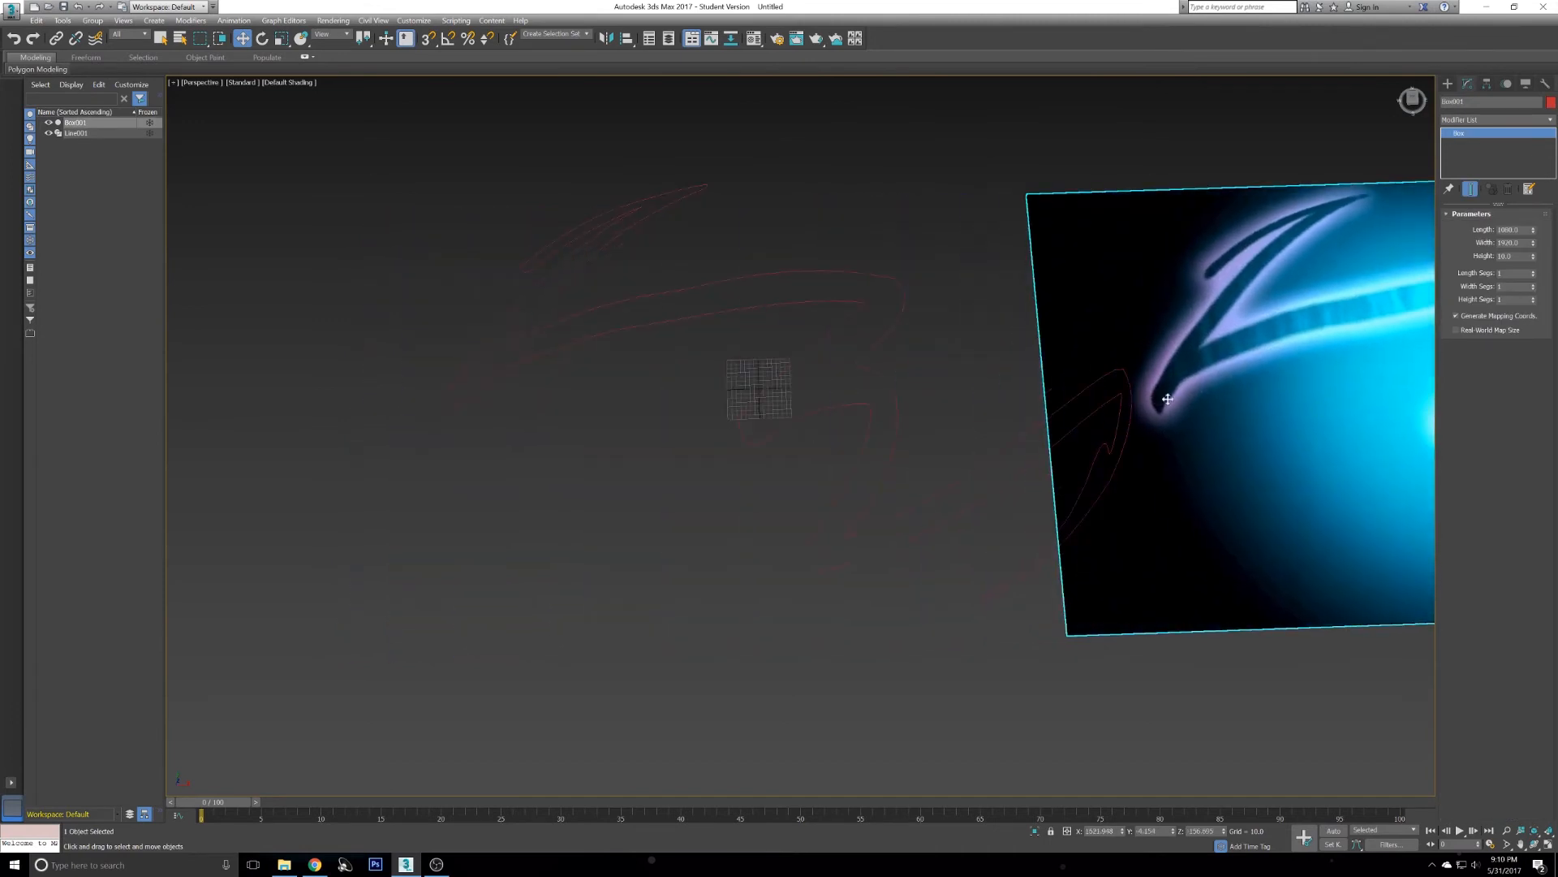
middle_click_drag(1248, 389, 1123, 398)
scroll(1133, 399, "down", 4)
left_click_drag(1272, 399, 1396, 402)
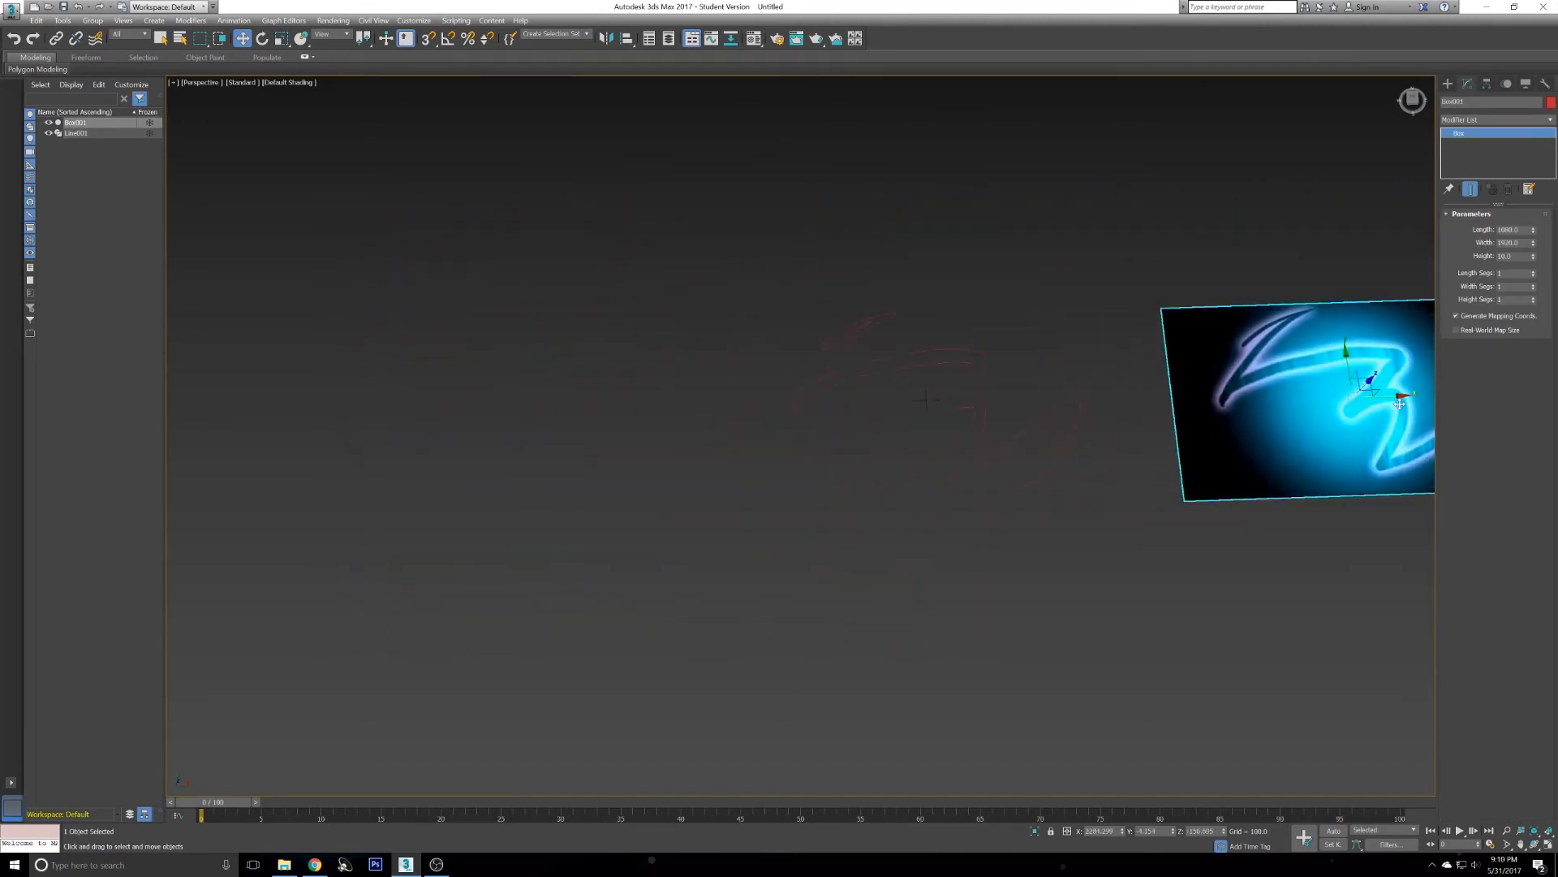
scroll(1131, 410, "up", 2)
scroll(1133, 412, "up", 4)
scroll(876, 366, "down", 2)
left_click(847, 395)
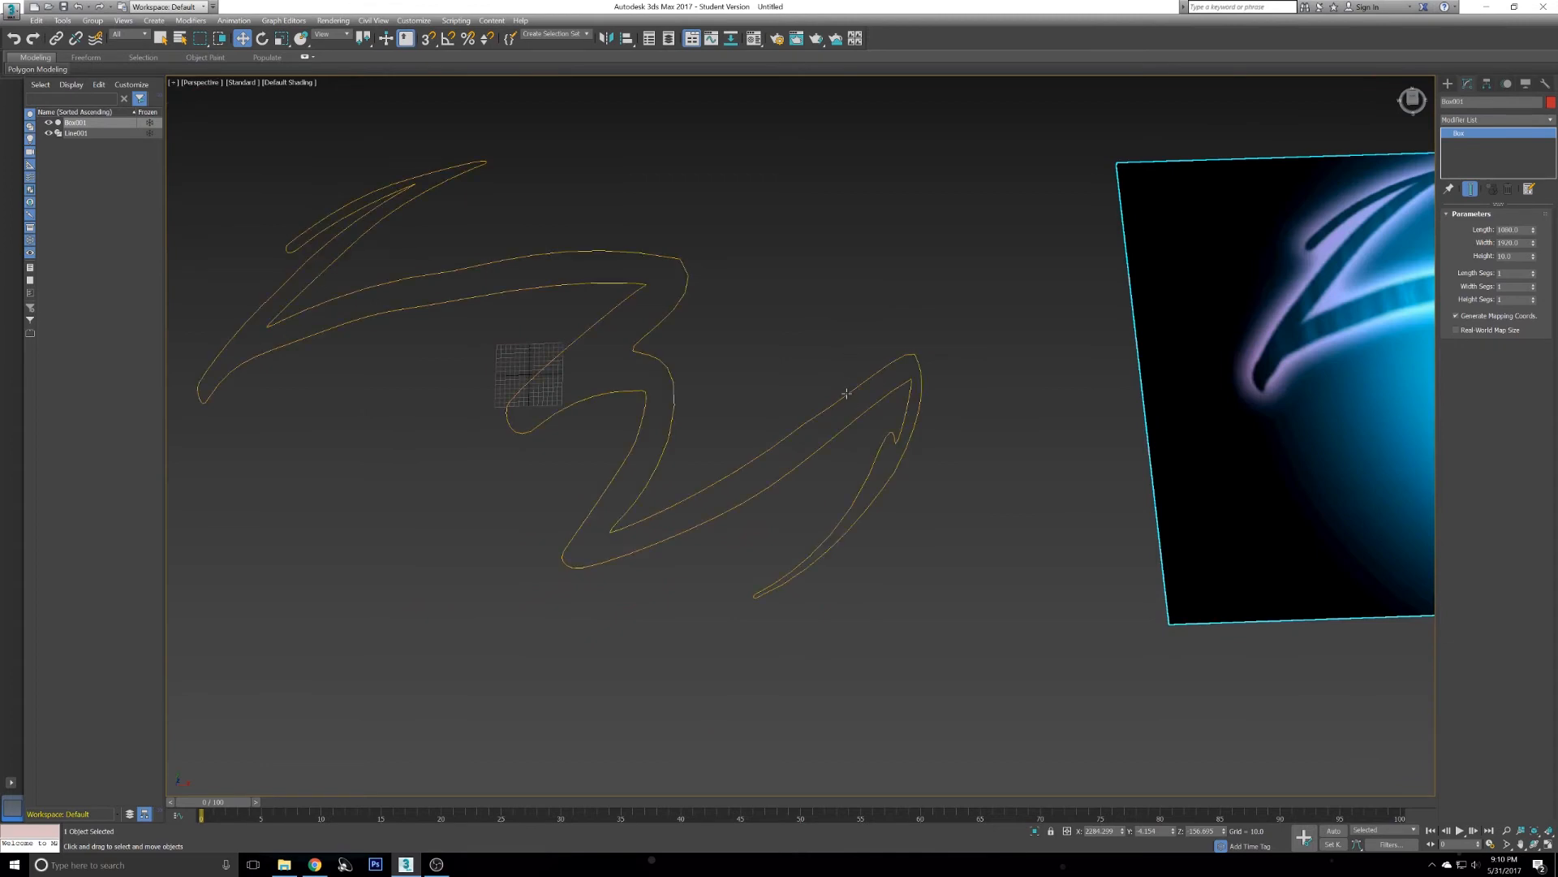
middle_click_drag(826, 374, 922, 352)
- Add an Extrude modifier to the logo spline and set its amount to 114.5
key("q")
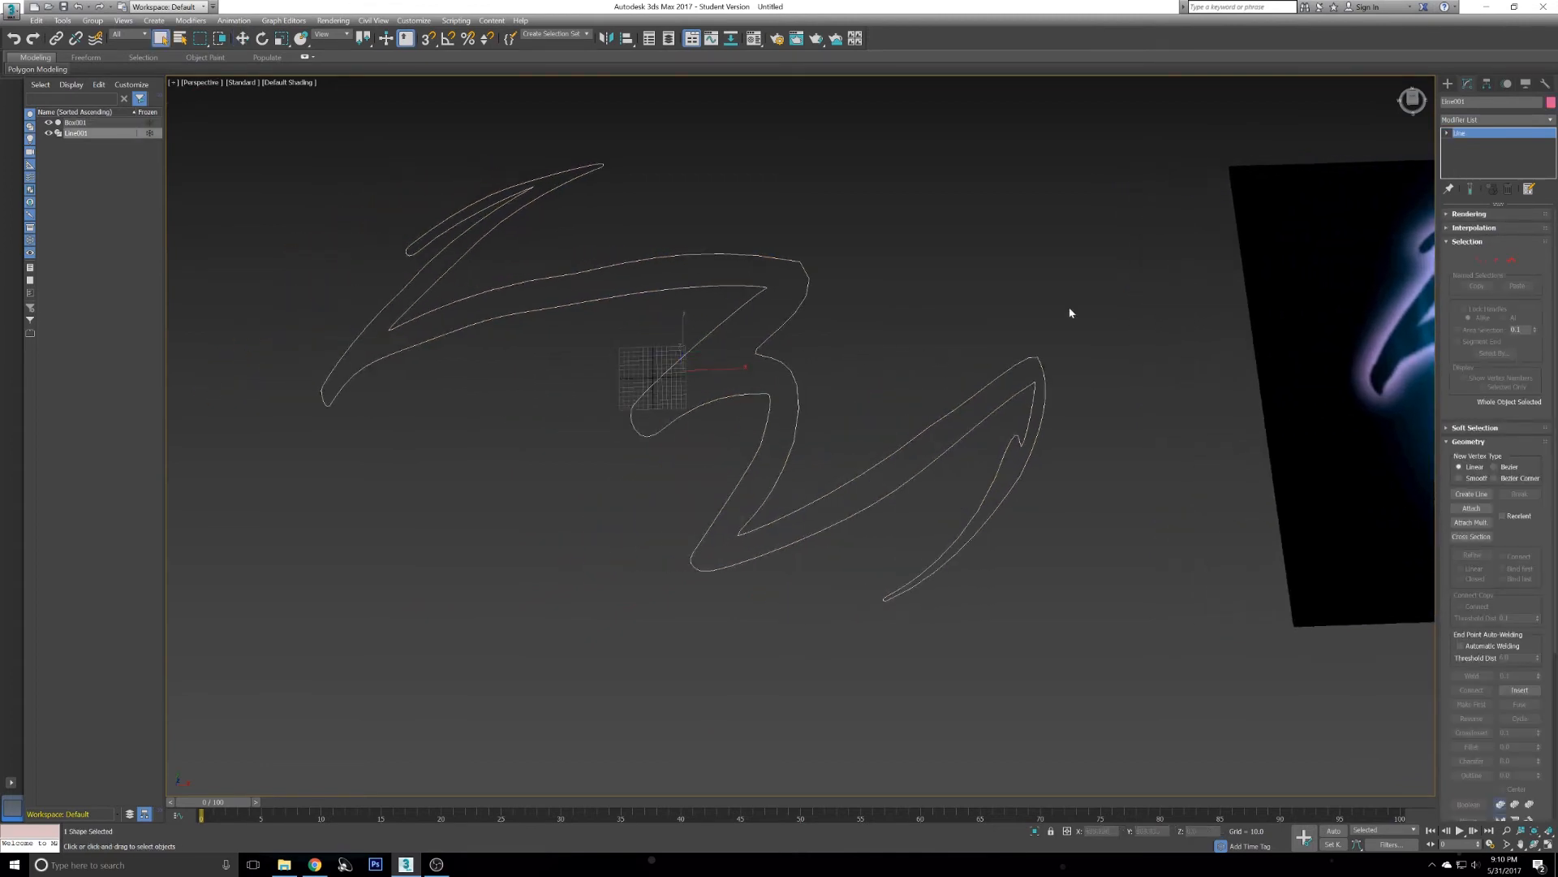
left_click(1539, 120)
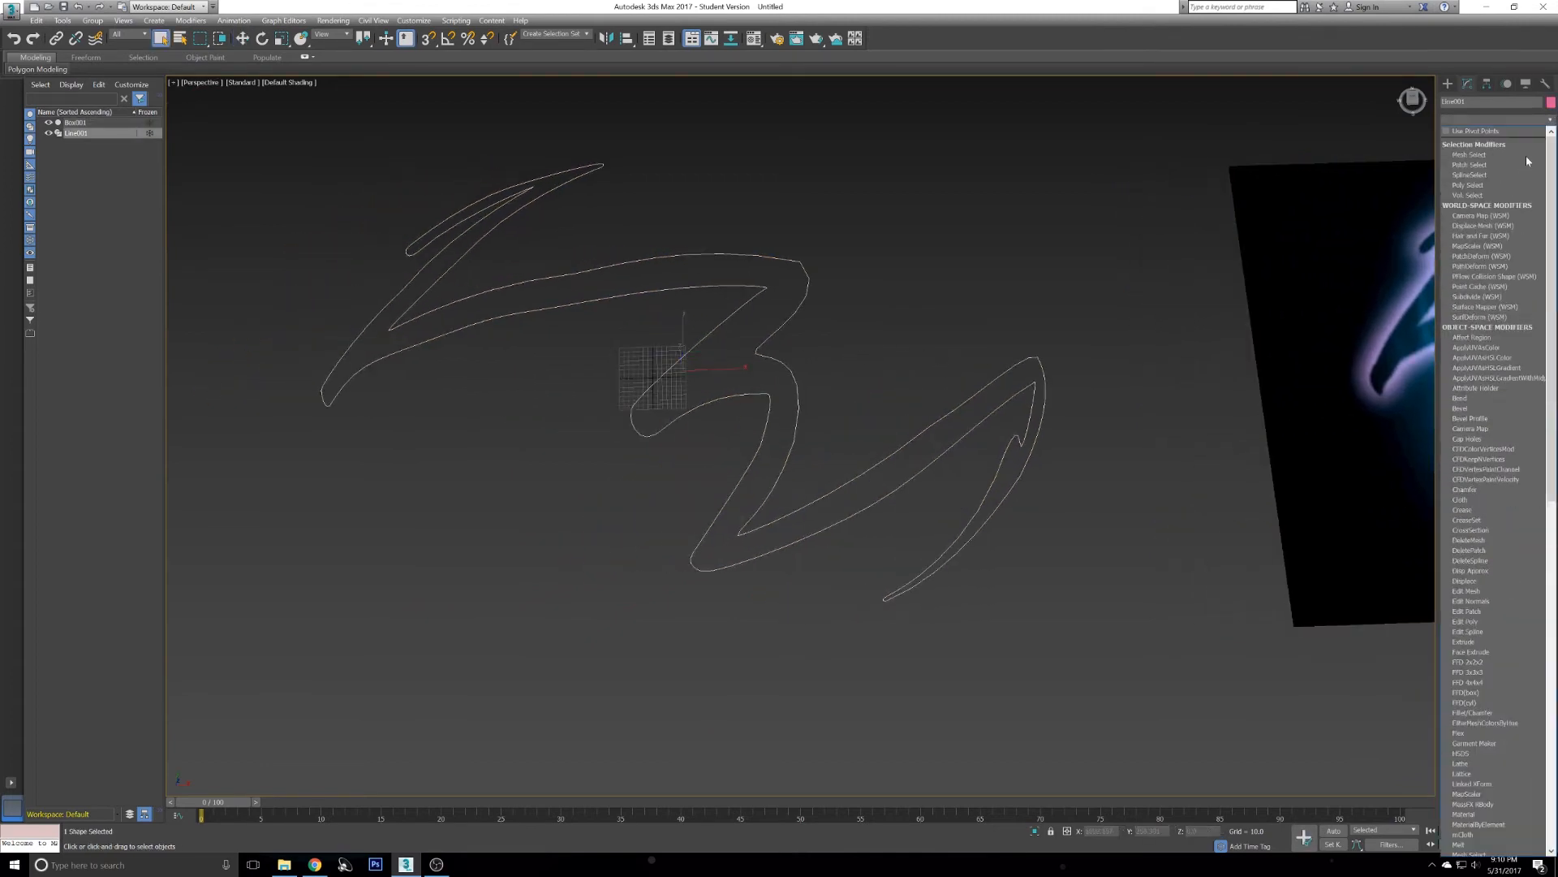
left_click(1466, 642)
mouse_move(934, 273)
middle_mouse_down("alt")
mouse_move(939, 295)
mouse_move(944, 221)
mouse_move(941, 252)
middle_mouse_up("alt")
left_click_drag(1532, 233, 1532, 179)
middle_click_drag(1131, 164, 755, 338, "alt")
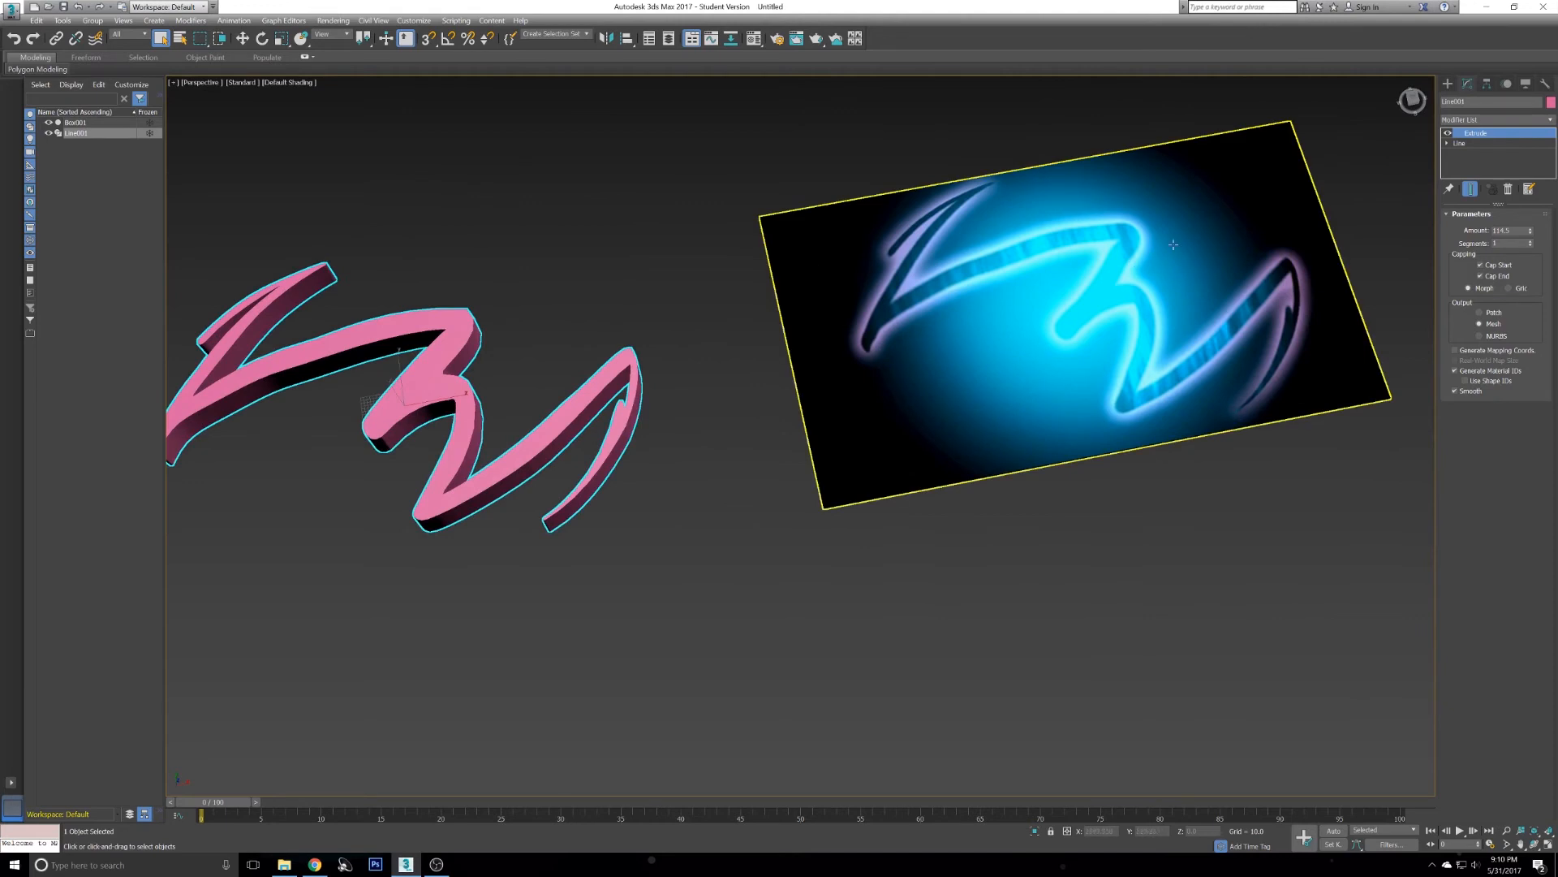
left_click(1449, 85)
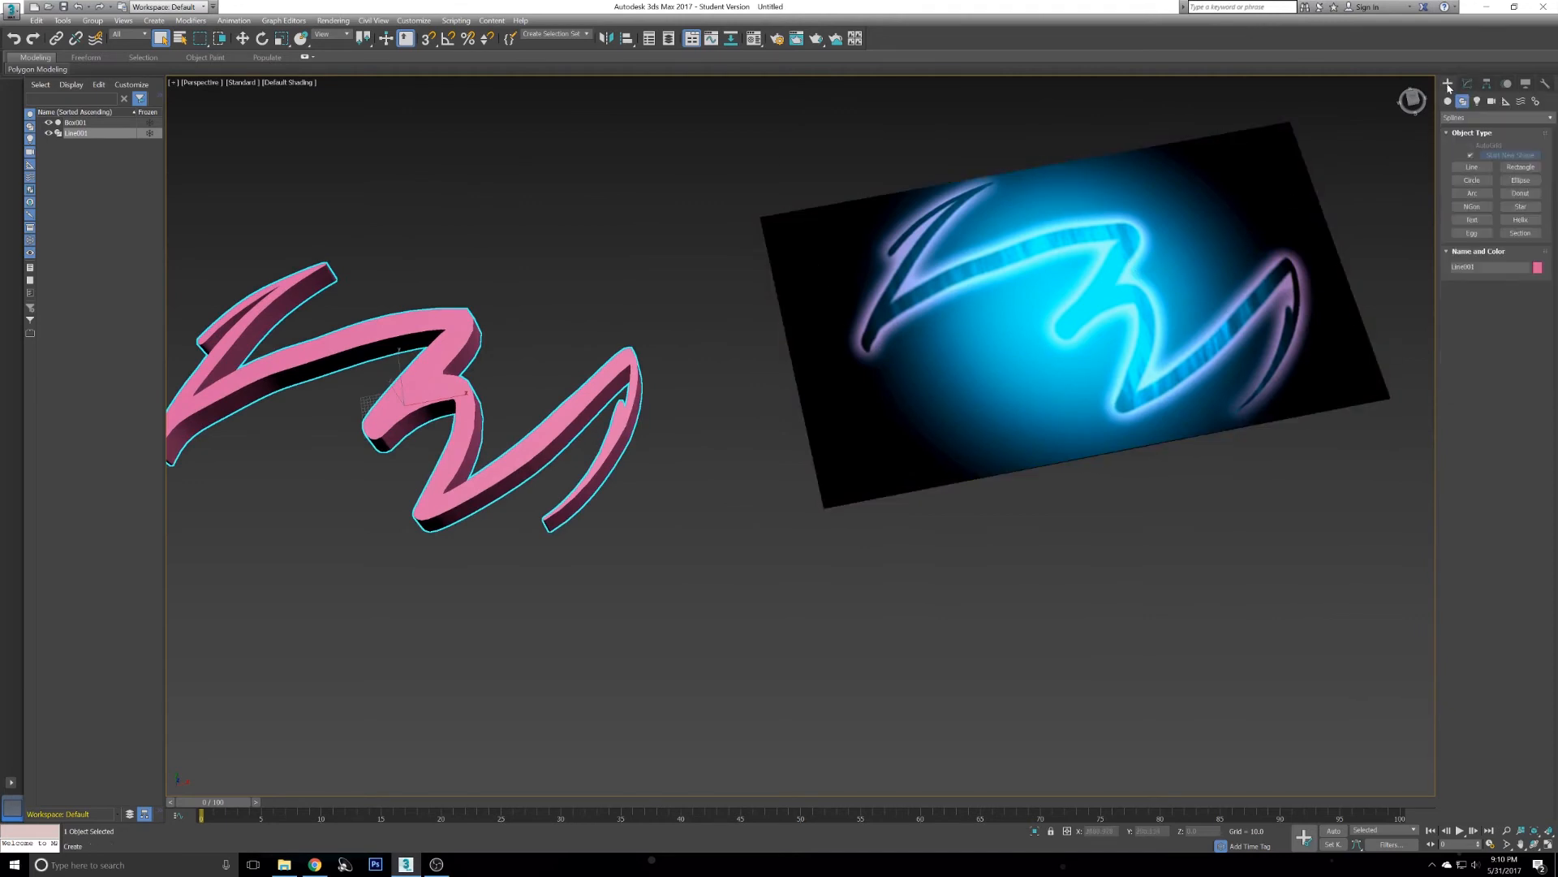
left_click(1465, 85)
middle_click_drag(1014, 304, 1083, 385)
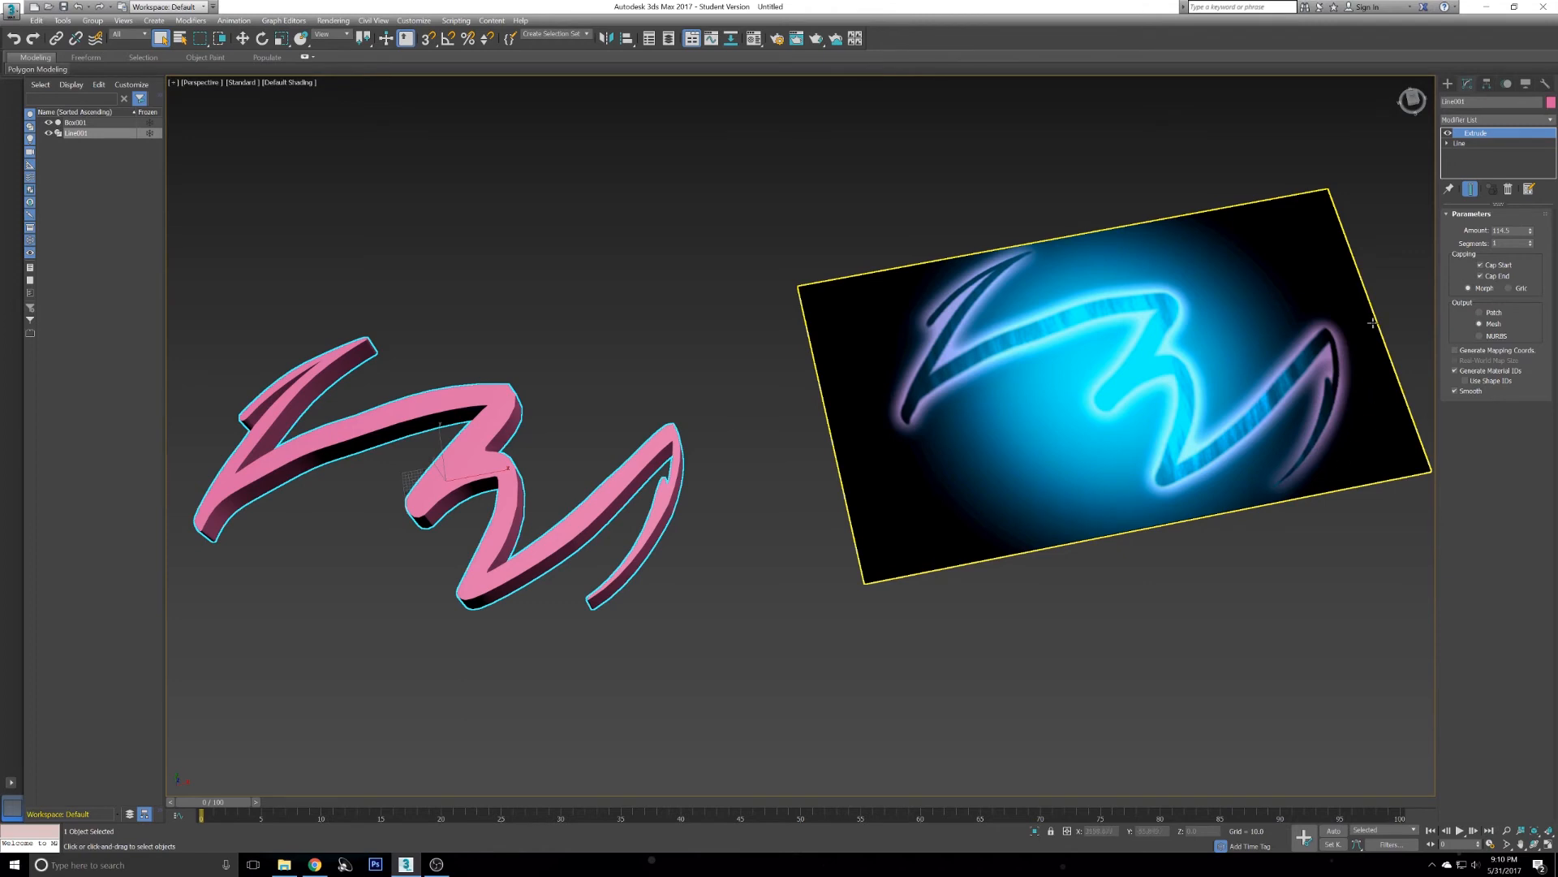
- Set the logo's Extrude amount to 10
middle_click_drag(1123, 475, 818, 285, "alt")
middle_click_drag(803, 282, 800, 326, "alt")
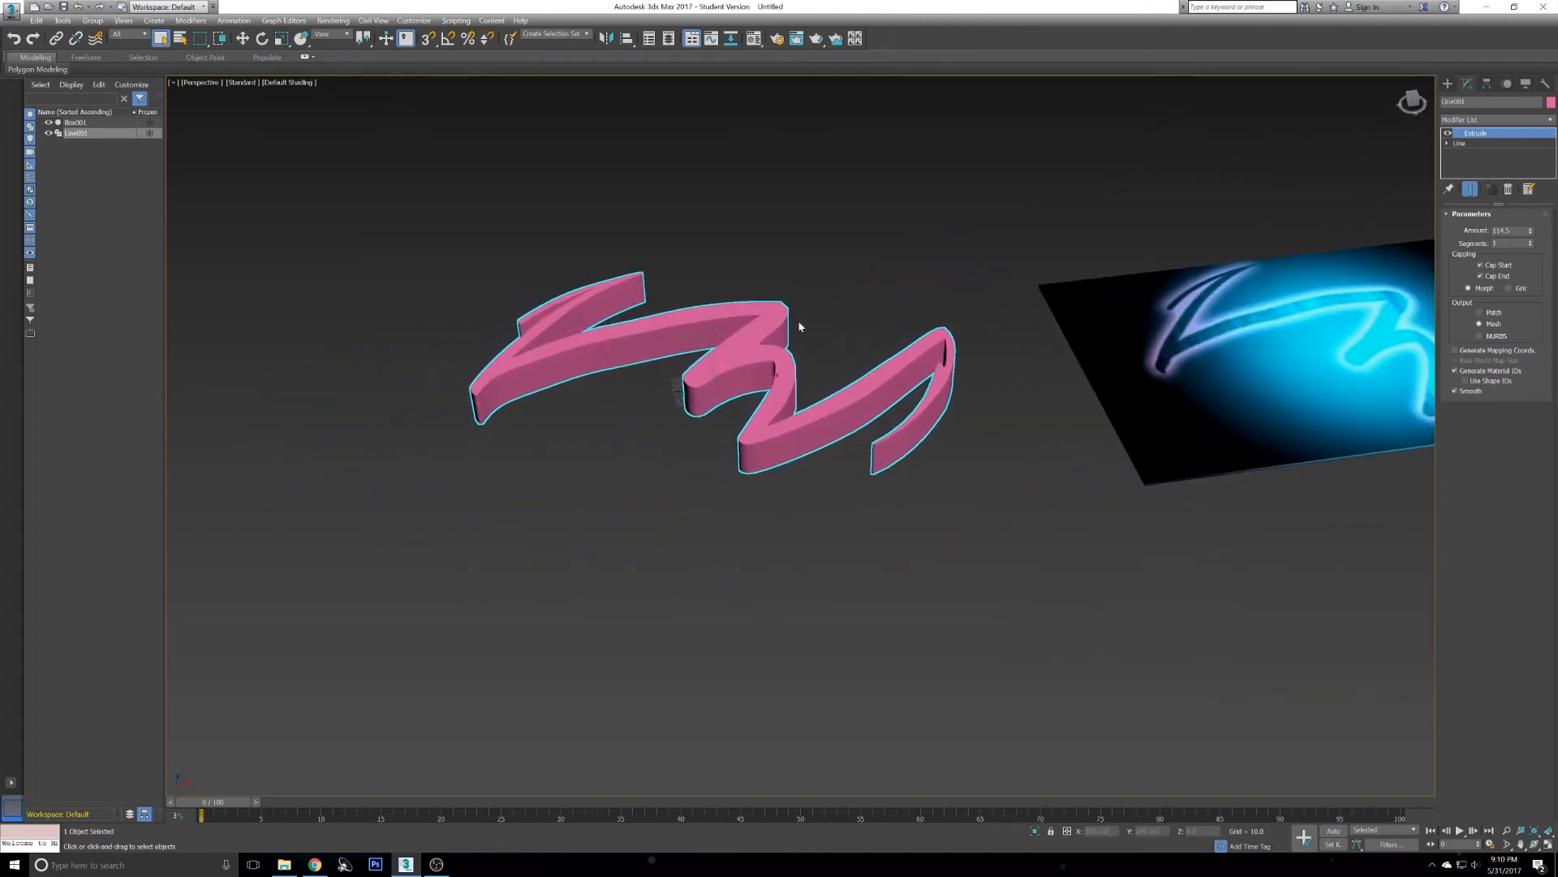
double_click(1510, 230)
type("10")
key("Return")
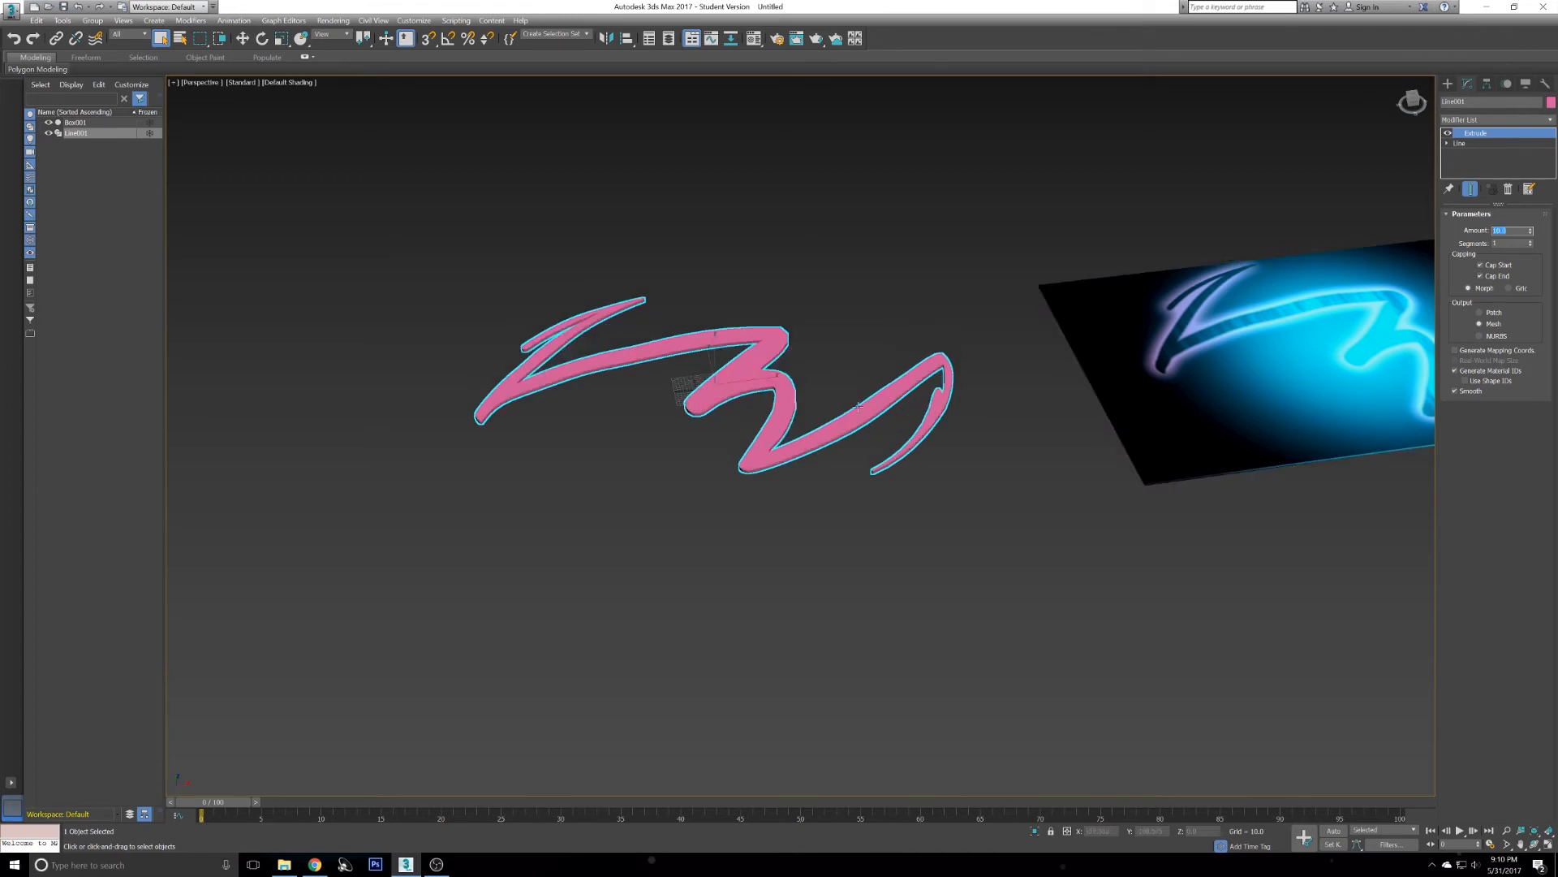
- Convert the extruded logo to an Editable Poly
scroll(797, 449, "up", 5)
middle_click_drag(797, 449, 780, 382, "alt")
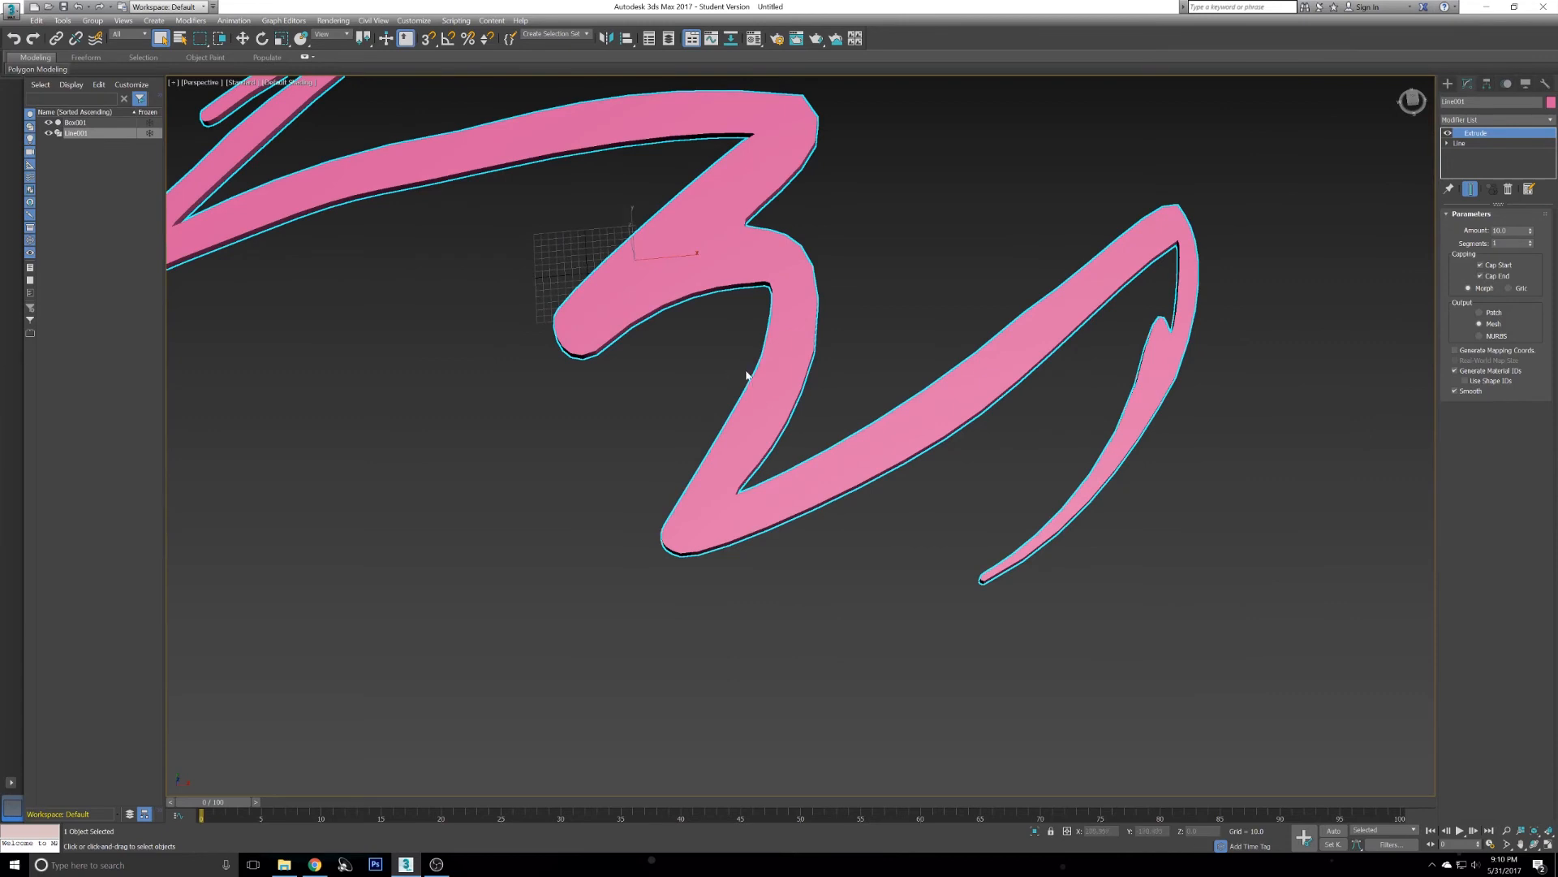
right_click(771, 372)
mouse_move(860, 499)
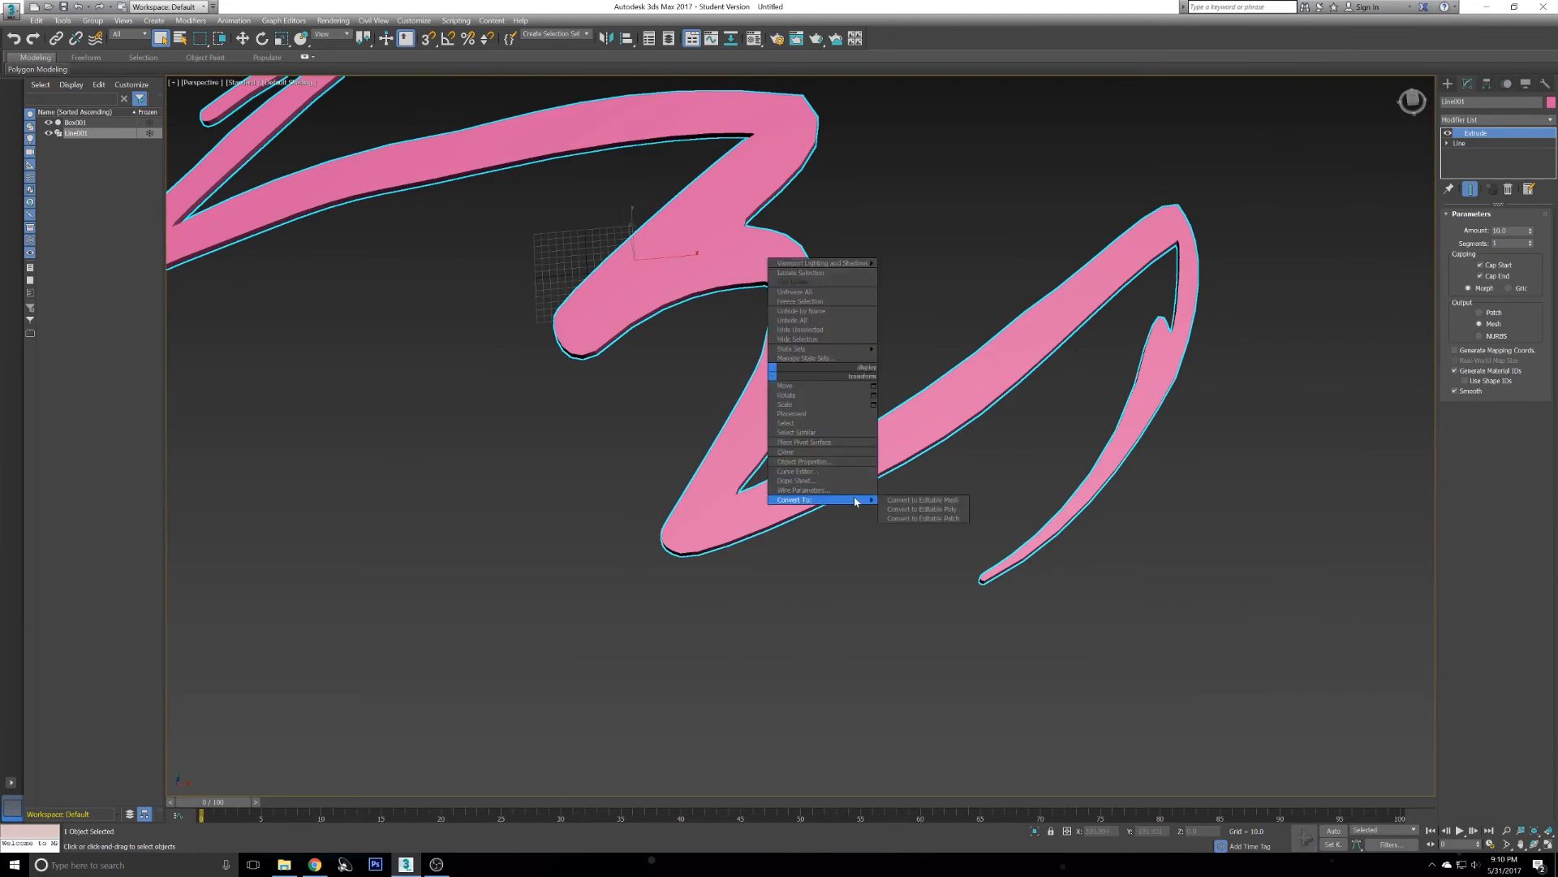
left_click(898, 509)
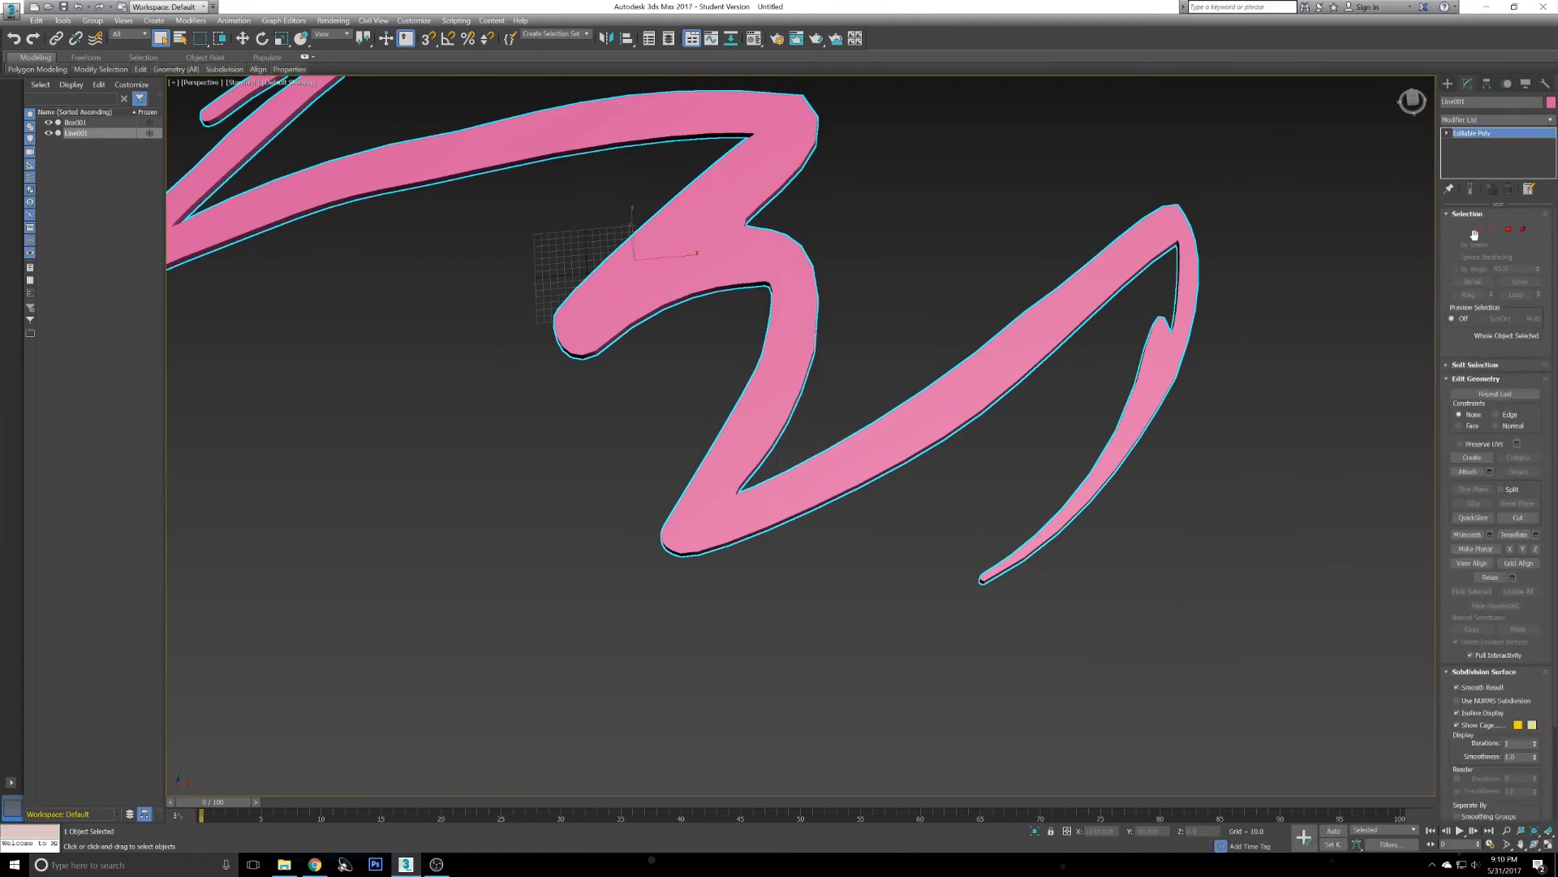
- In vertex mode, select the vertex pair on the inner curve of the 3 shape and move it to smooth the side wall
left_click(1465, 229)
mouse_move(919, 433)
middle_mouse_down("alt")
mouse_move(890, 406)
mouse_move(922, 394)
mouse_move(852, 316)
mouse_move(877, 358)
mouse_move(809, 424)
mouse_move(821, 413)
middle_mouse_up("alt")
key("F4")
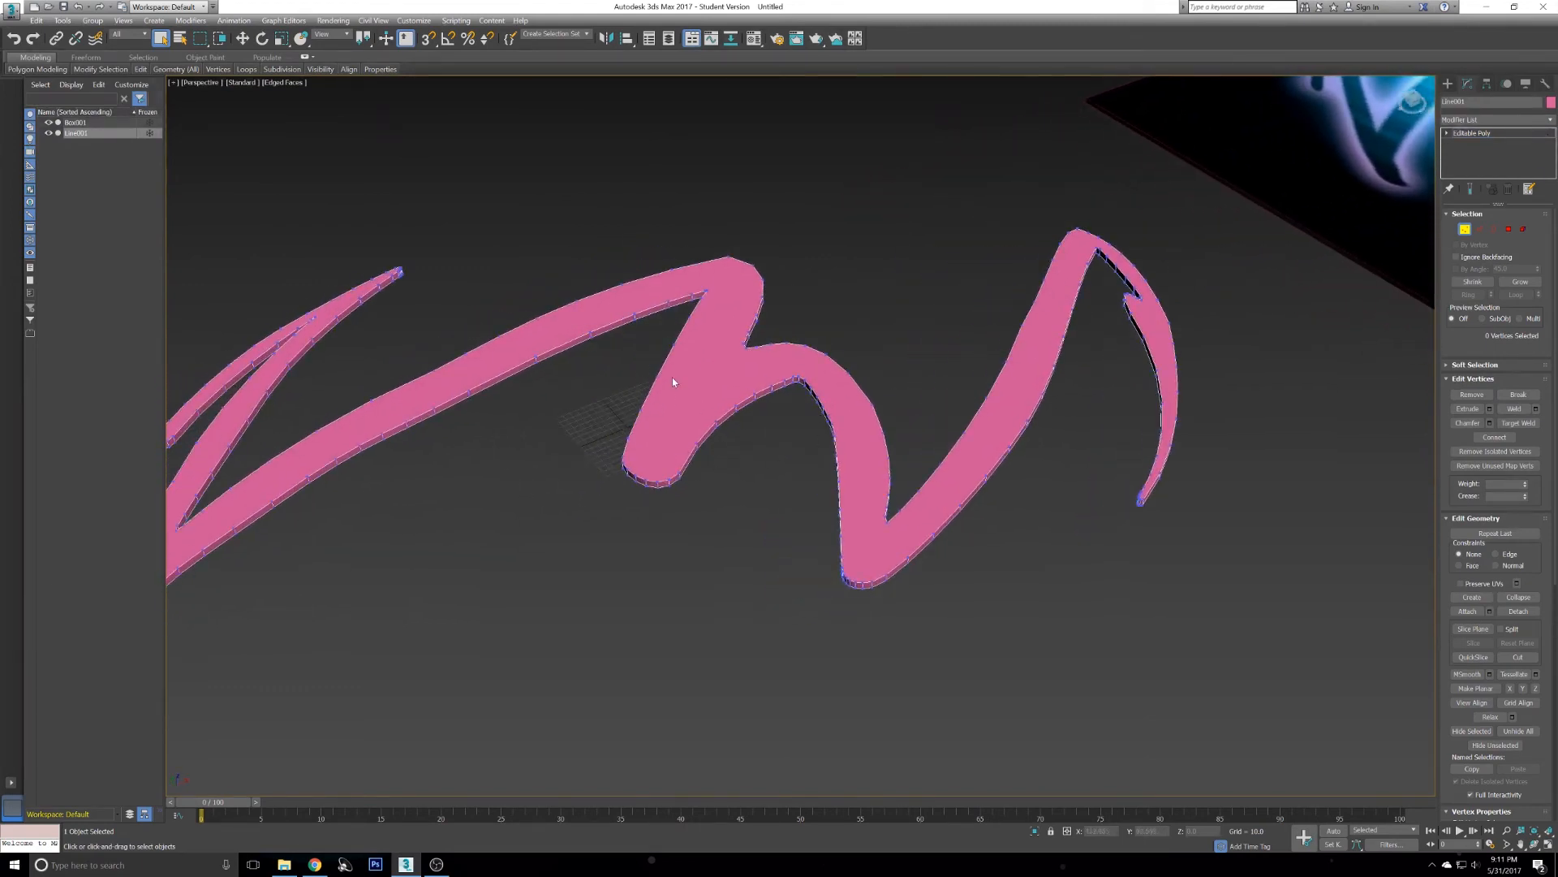
middle_click_drag(821, 355, 806, 371, "alt")
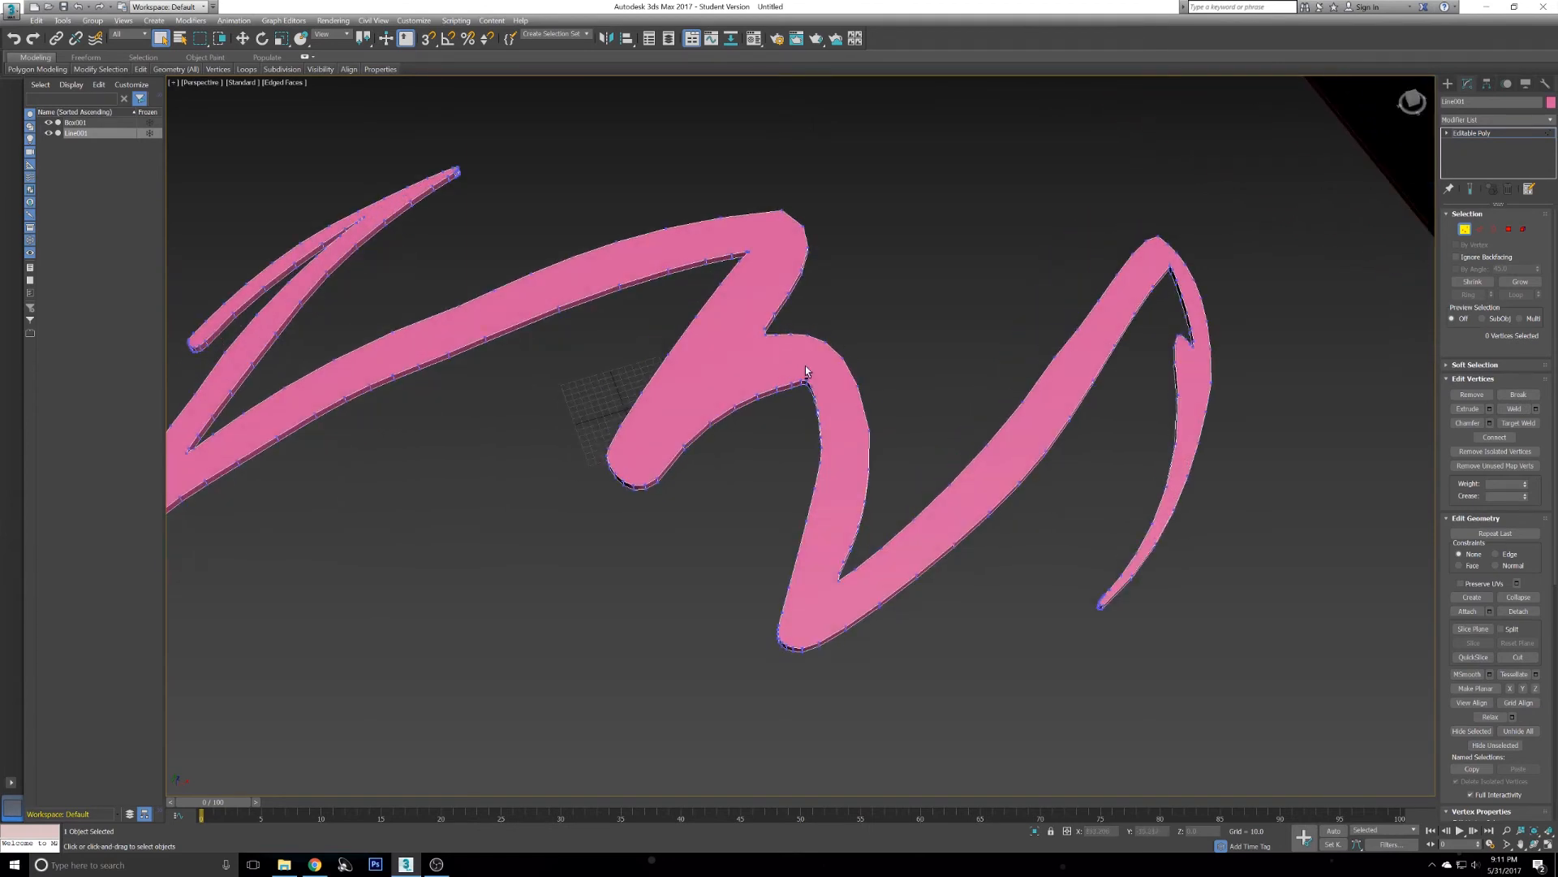
scroll(800, 438, "up", 5)
scroll(811, 438, "down", 2)
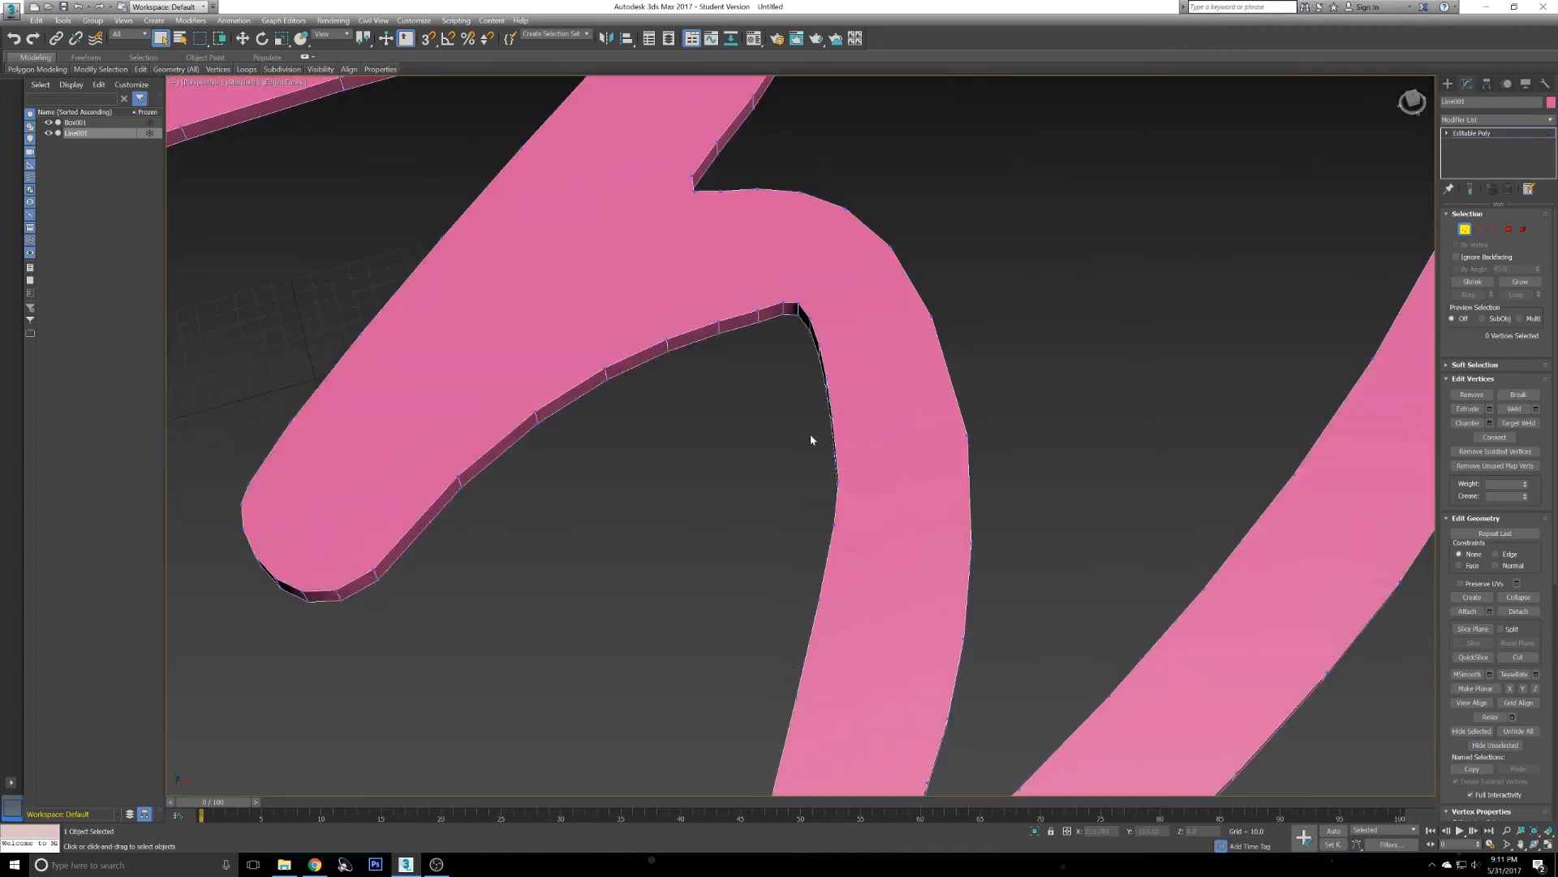
scroll(817, 458, "up", 3)
scroll(955, 395, "up", 2)
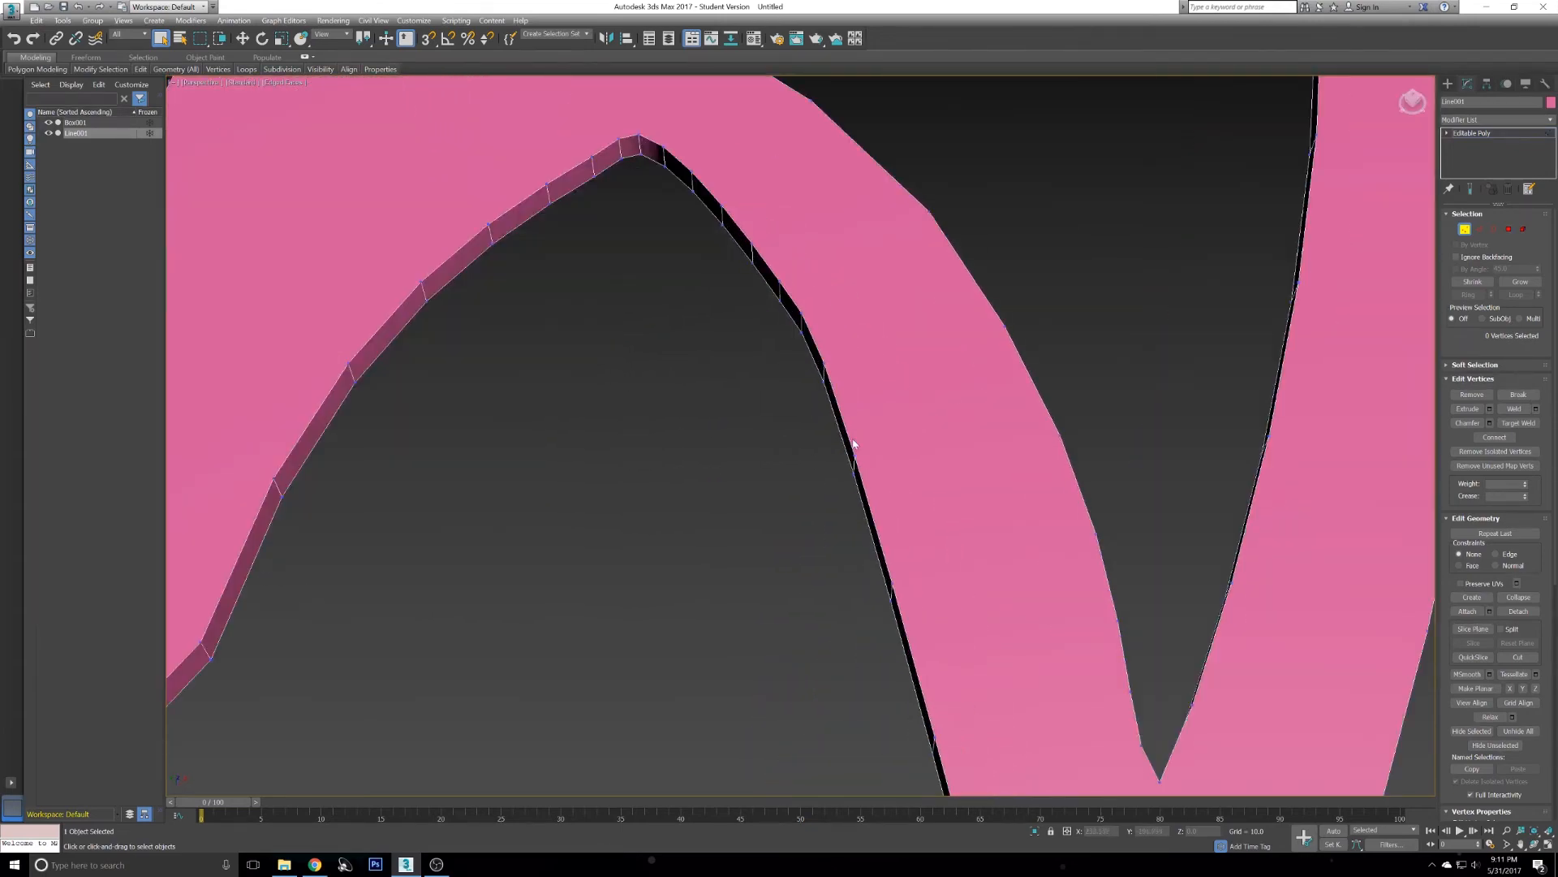
scroll(803, 450, "up", 1)
middle_click_drag(735, 639, 815, 536, "alt")
key("w")
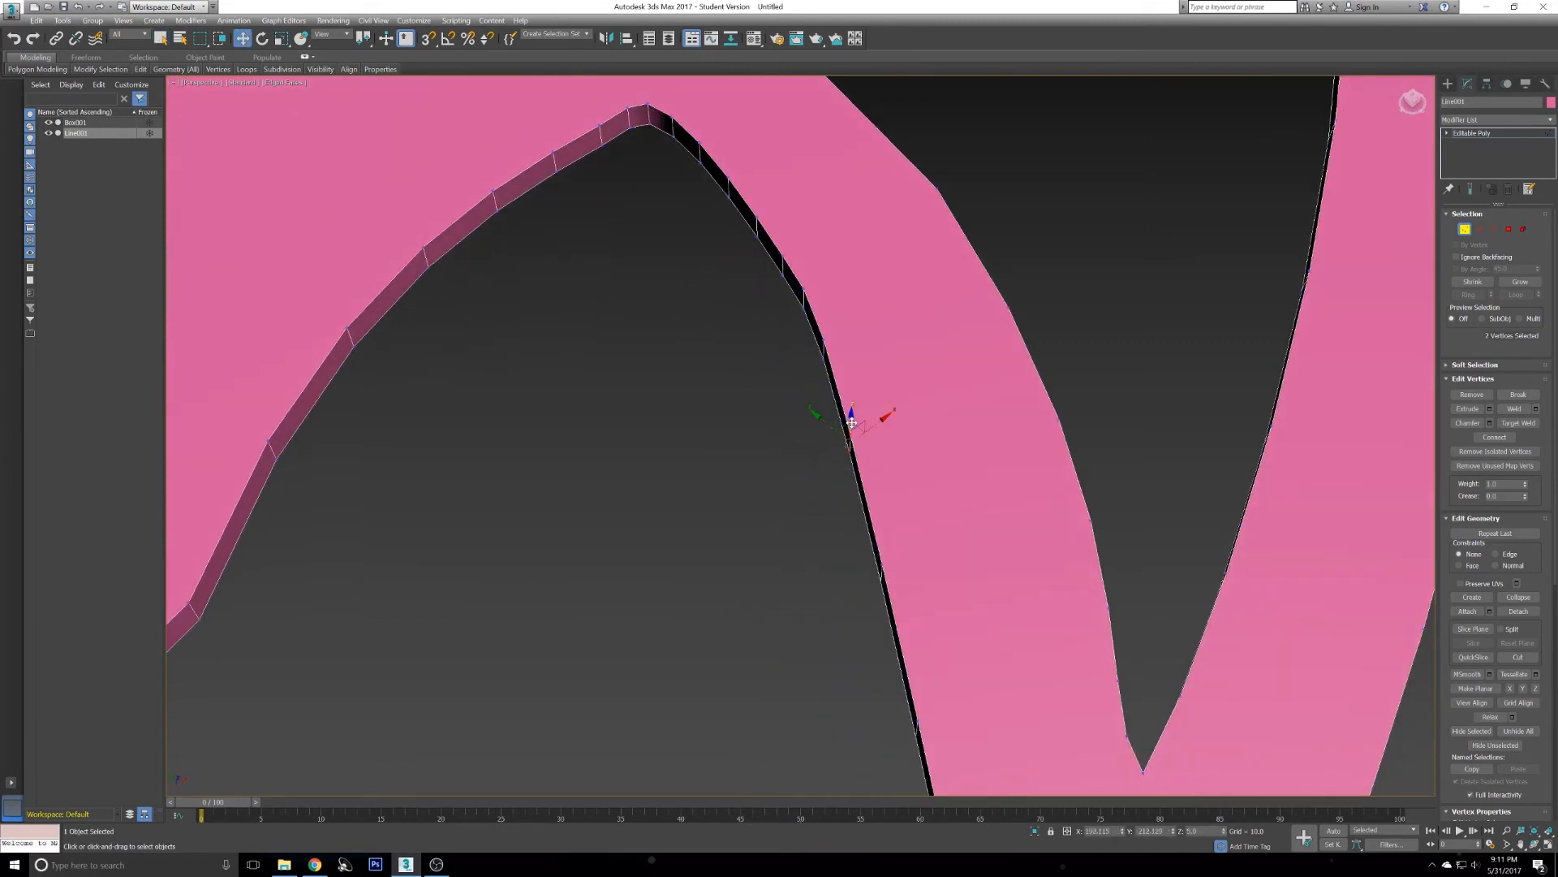
left_click_drag(853, 425, 861, 427)
mouse_move(860, 427)
middle_mouse_down("alt")
mouse_move(821, 447)
mouse_move(841, 417)
middle_mouse_up("alt")
- Select and move another vertex pair along the same inner curve to even out the edge
scroll(844, 437, "down", 6)
scroll(901, 374, "up", 5)
scroll(901, 374, "up", 4)
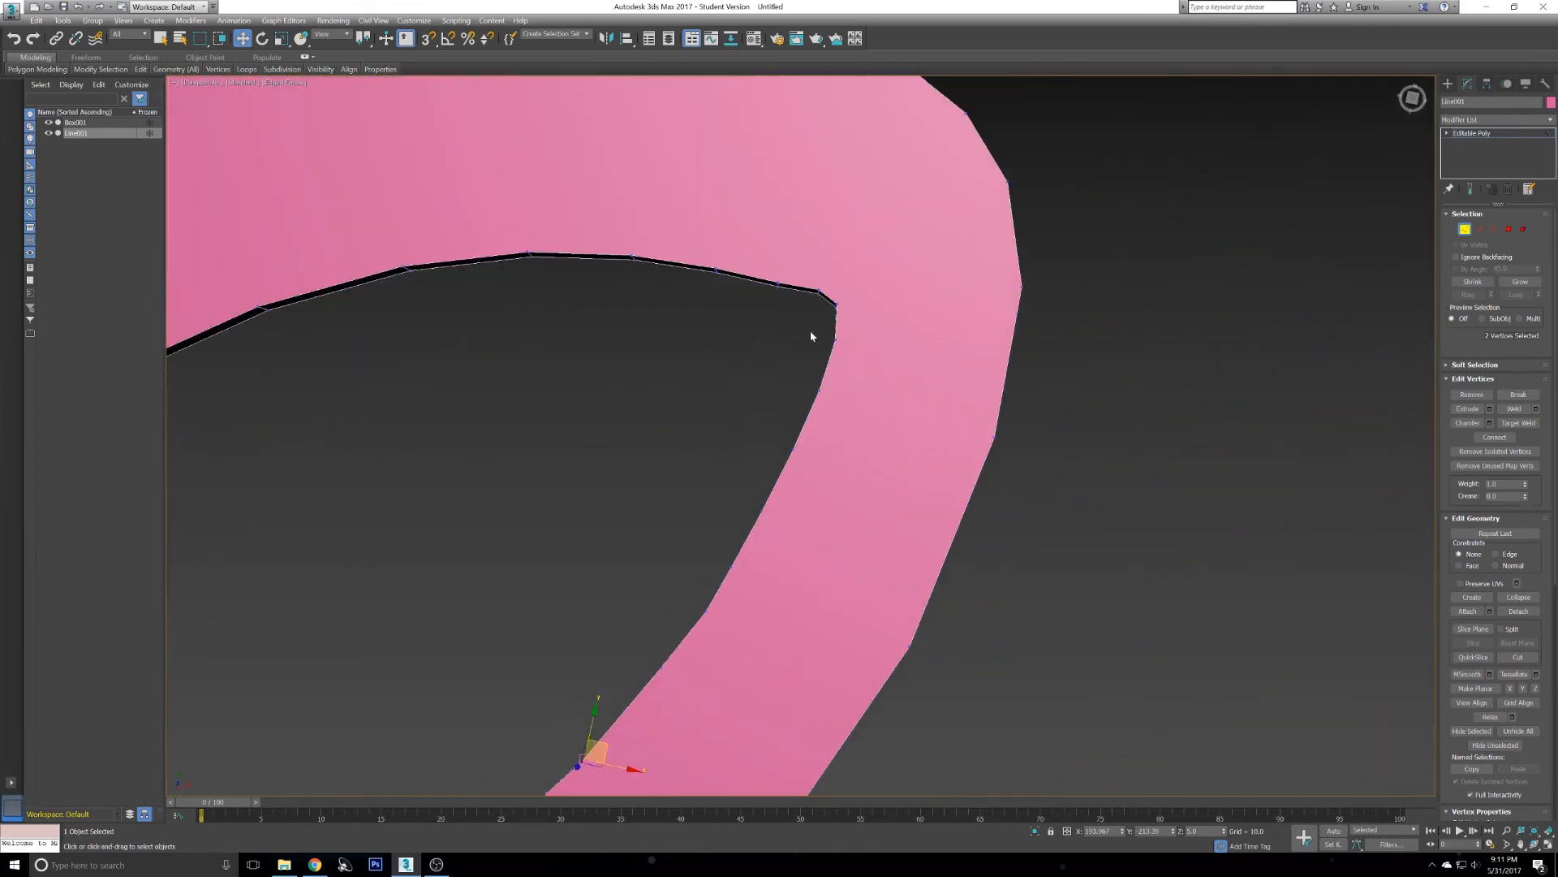
left_click_drag(846, 355, 846, 356)
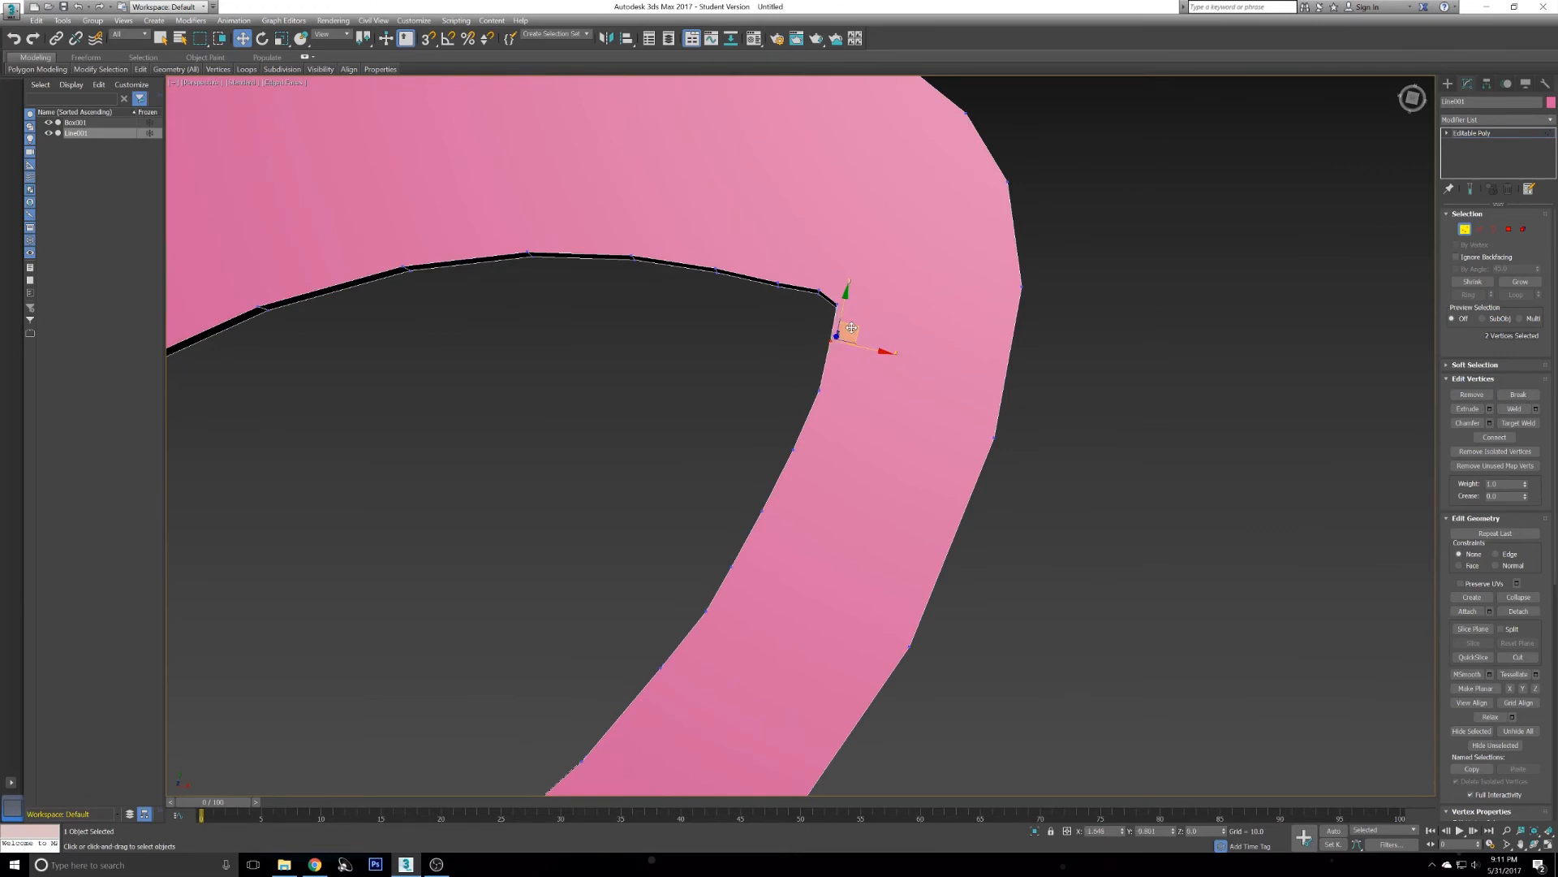
left_click_drag(823, 403, 827, 385)
left_click_drag(779, 443, 806, 460)
middle_click_drag(713, 475, 823, 310)
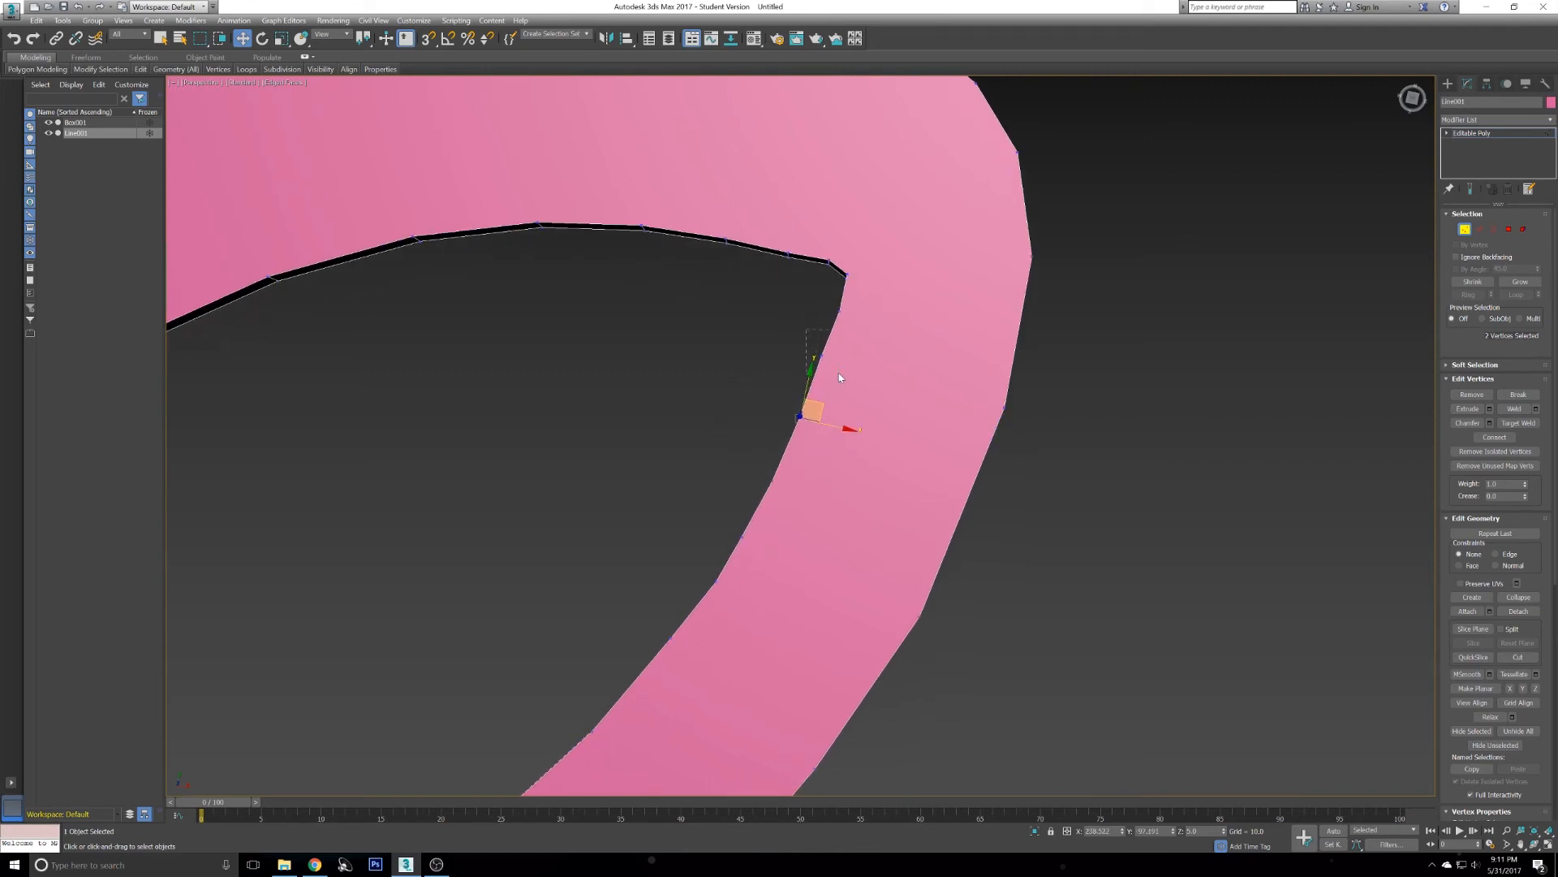
left_click_drag(862, 307, 861, 308)
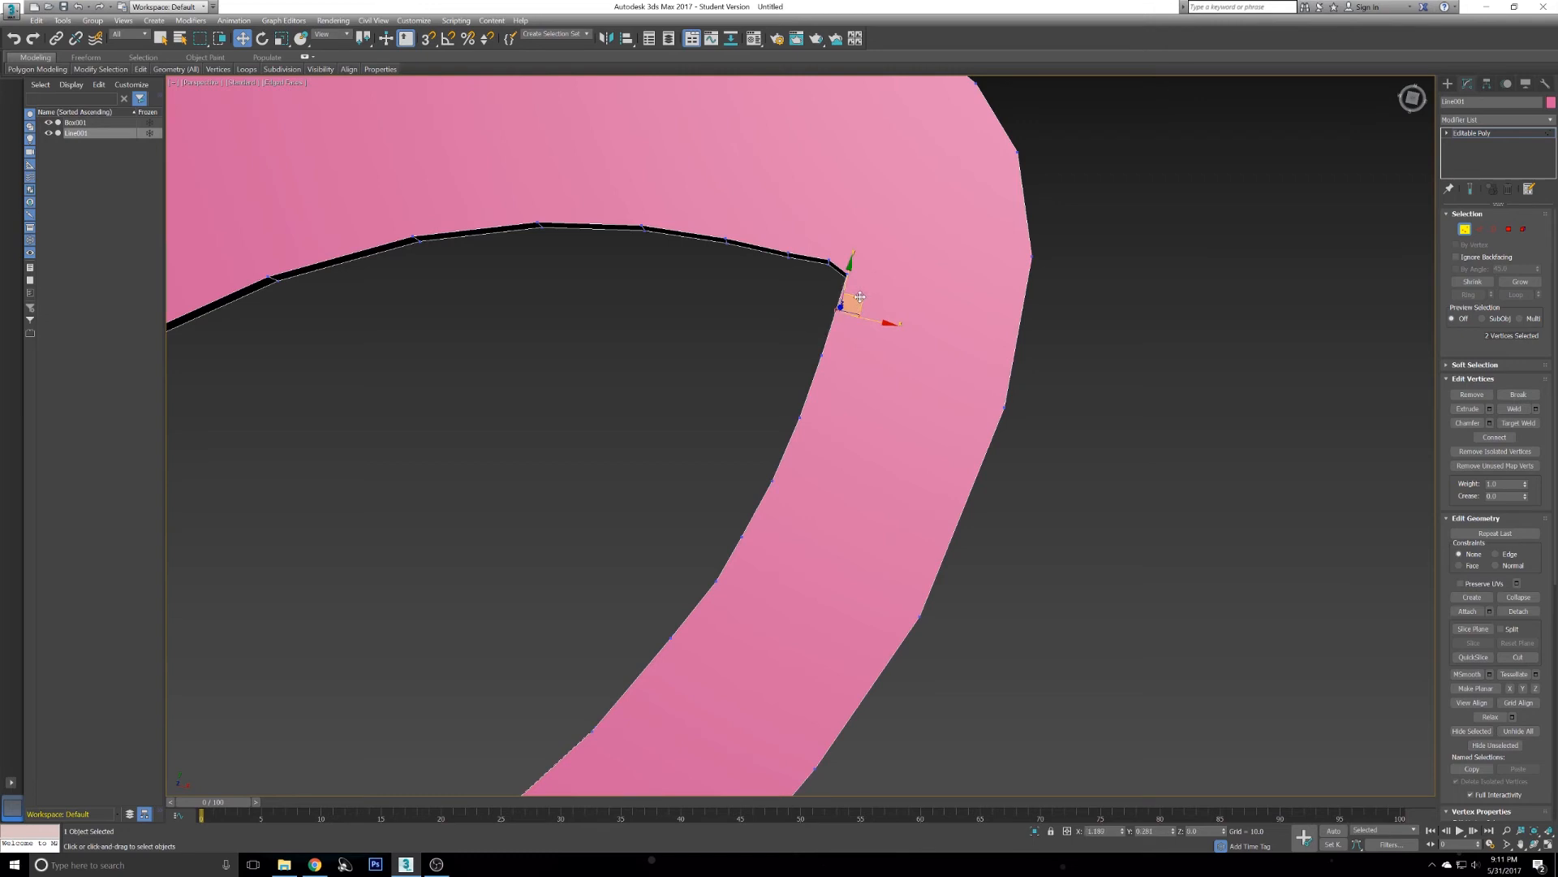
left_click_drag(844, 302, 828, 351)
left_click(816, 434)
- Select vertices lower on the inner curve's side wall, nudge them, and connect them
scroll(661, 358, "down", 10)
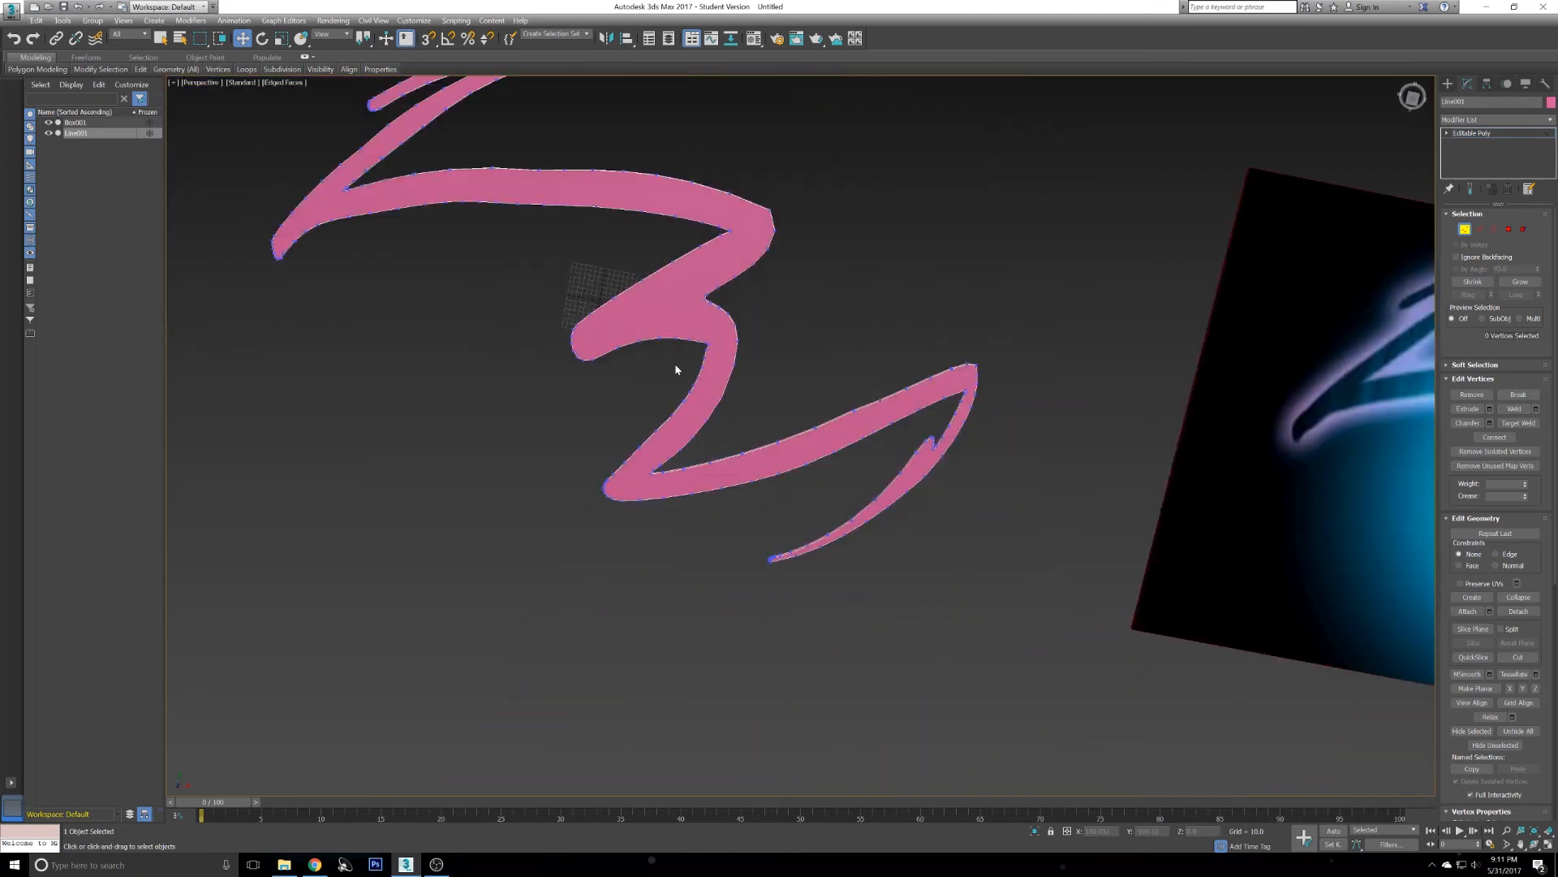
scroll(690, 358, "up", 6)
scroll(761, 350, "up", 3)
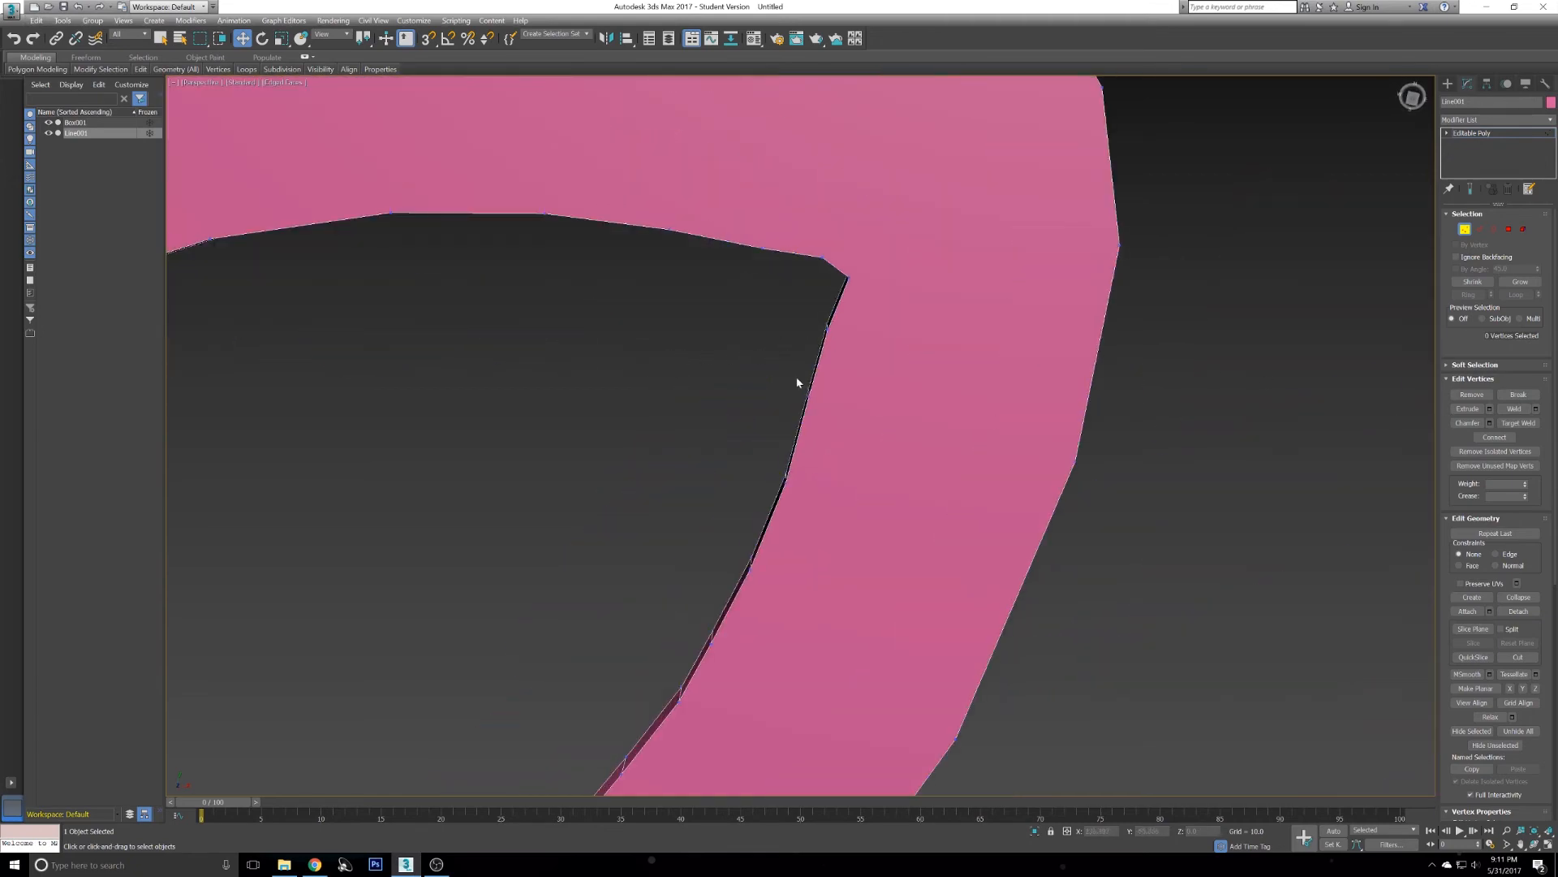
left_click_drag(822, 493, 820, 491)
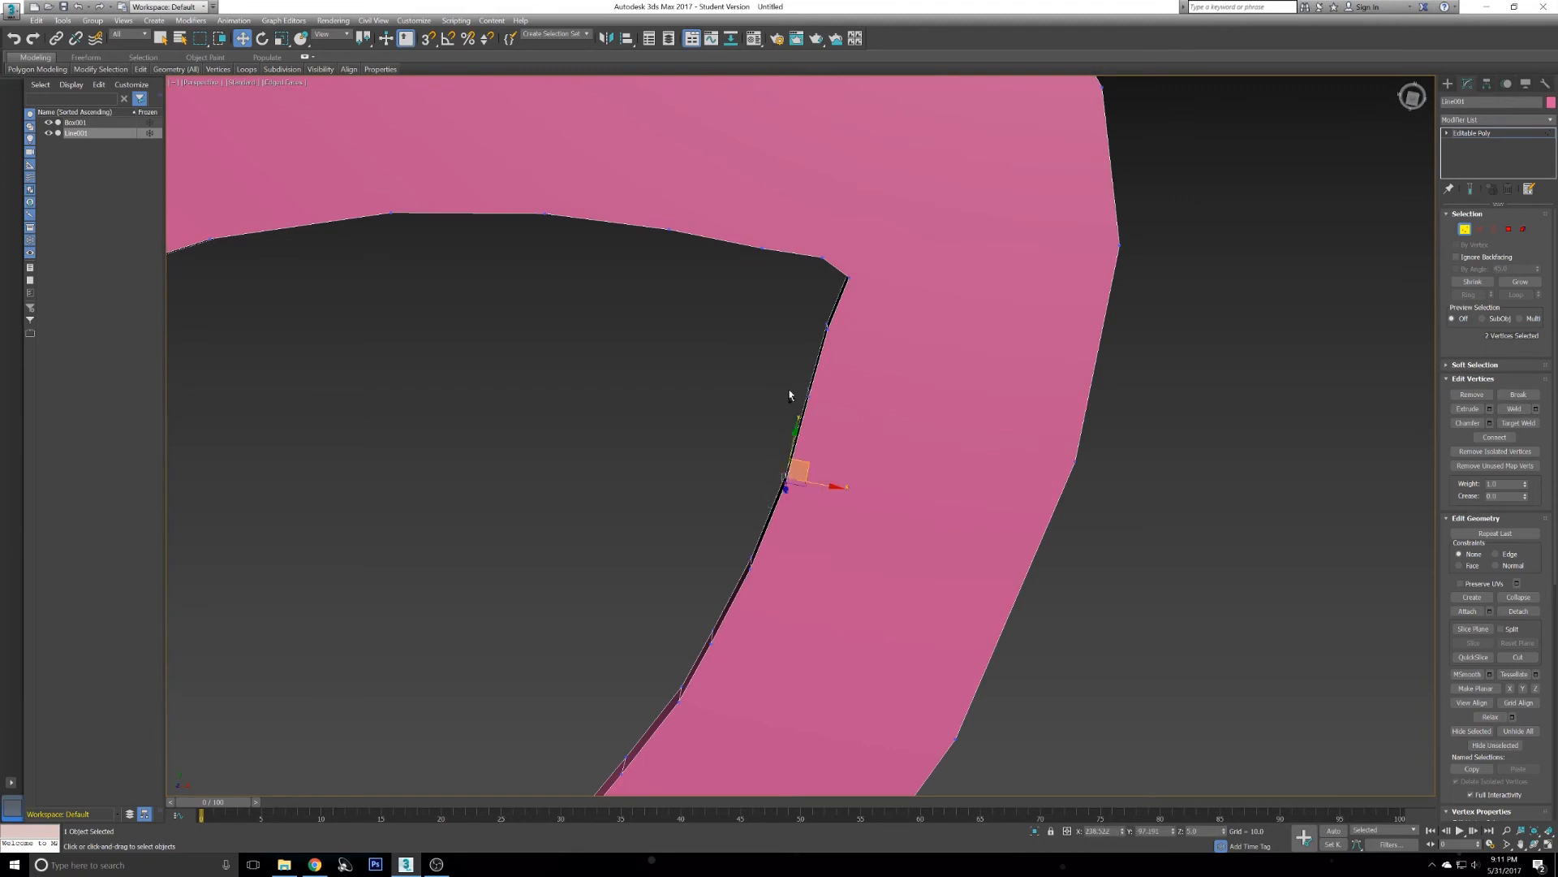
left_click_drag(841, 414, 842, 416, "ctrl")
middle_click_drag(776, 411, 822, 390, "alt")
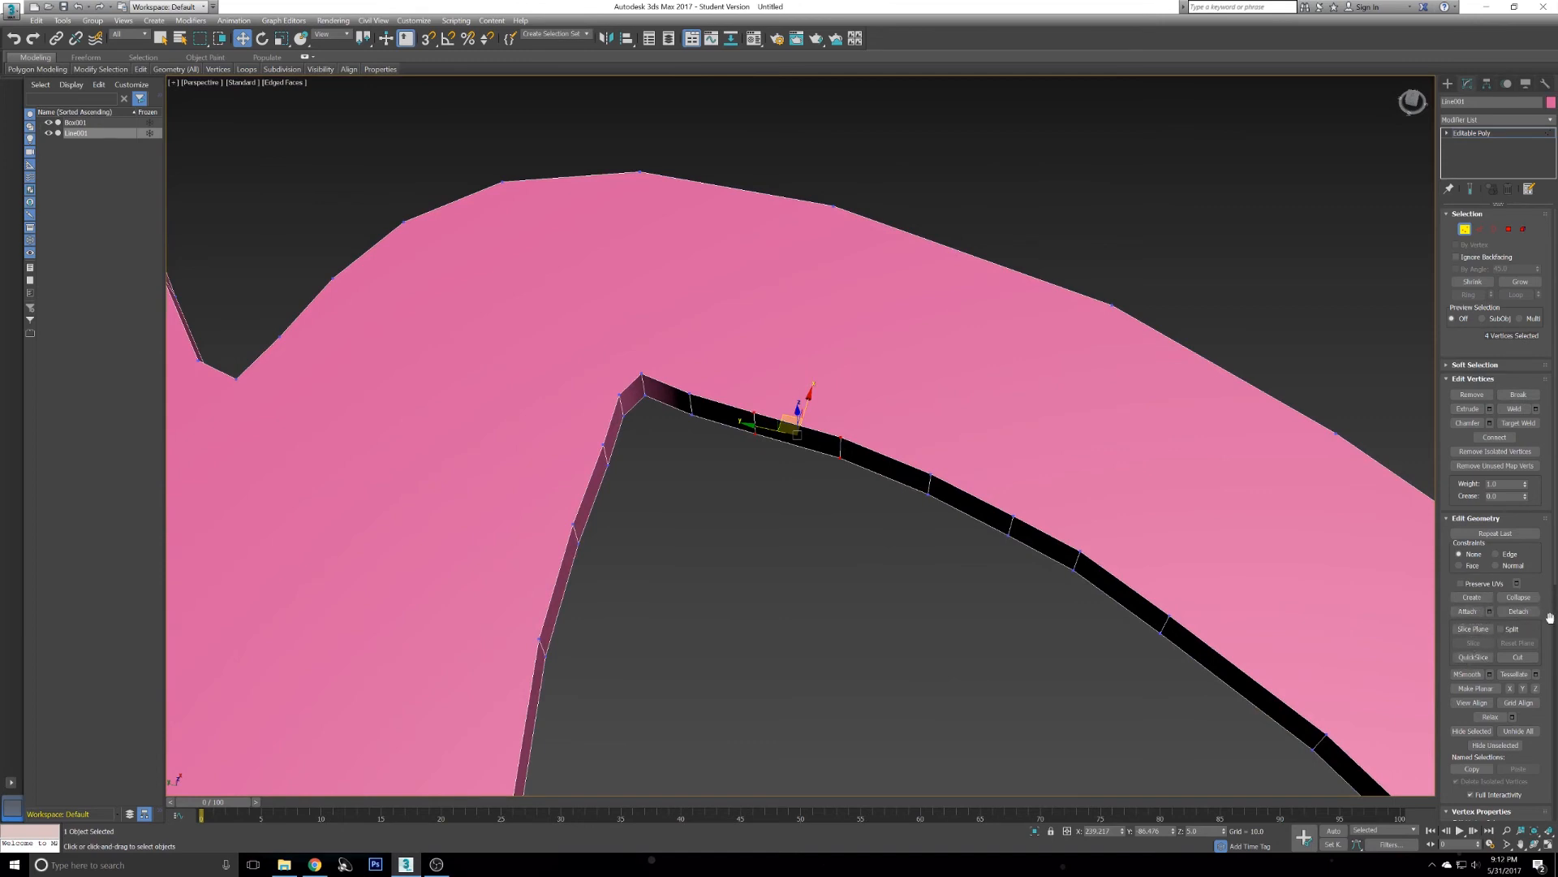
left_click(1494, 437)
- Inspect the logo's side edges and stroke ends in edge mode
left_click(1479, 229)
mouse_move(759, 522)
left_mouse_down()
mouse_move(815, 446)
mouse_move(768, 533)
left_mouse_up()
scroll(735, 499, "down", 10)
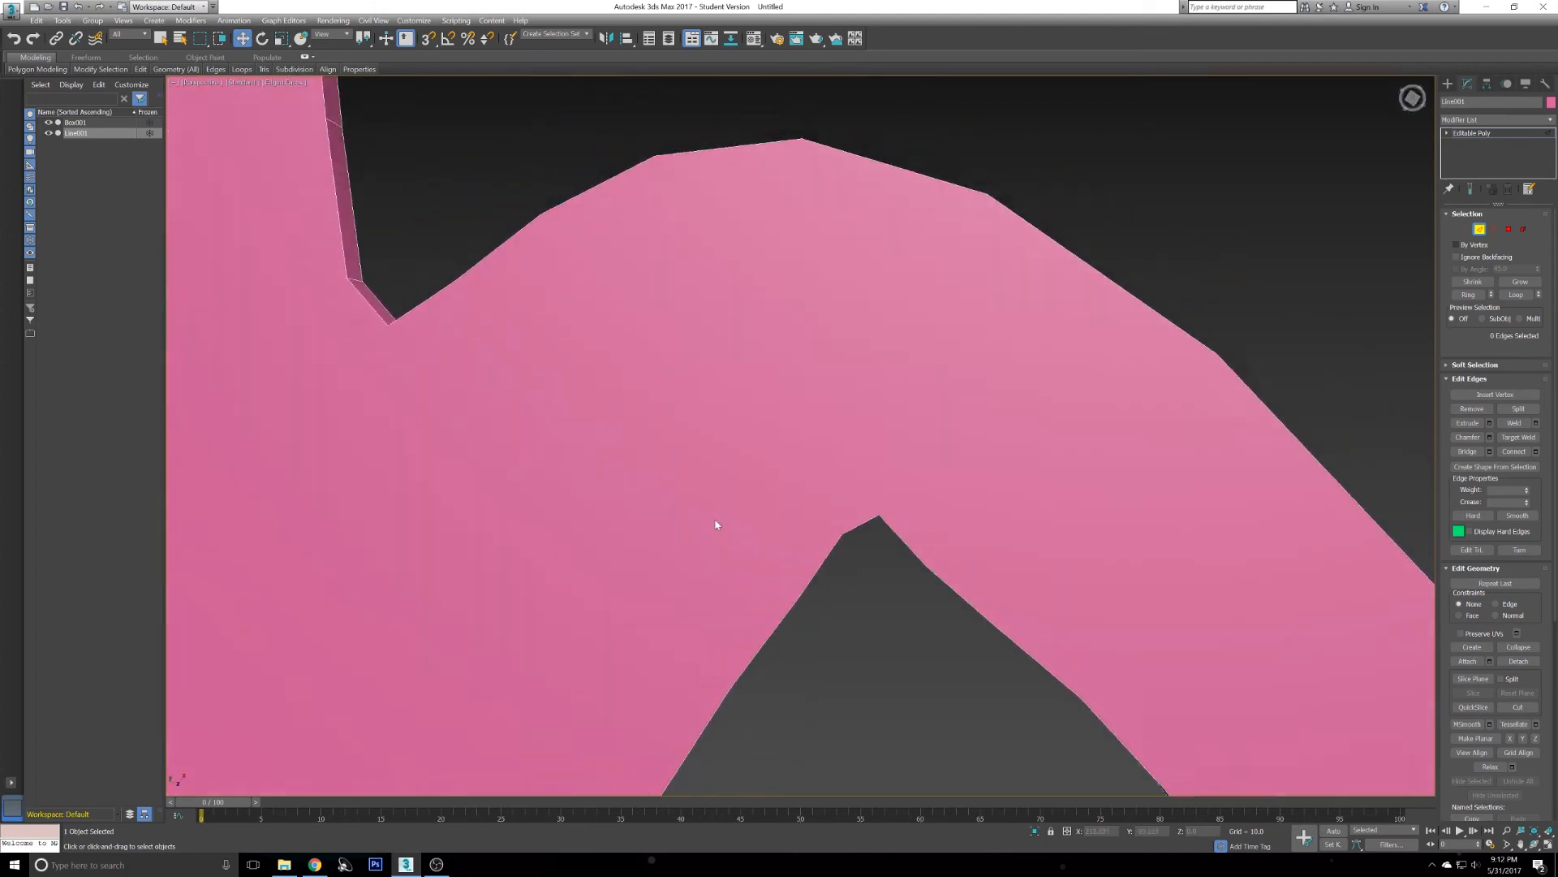
middle_click_drag(751, 432, 696, 456, "alt")
scroll(700, 470, "down", 3)
scroll(702, 473, "down", 3)
middle_click_drag(820, 573, 804, 491)
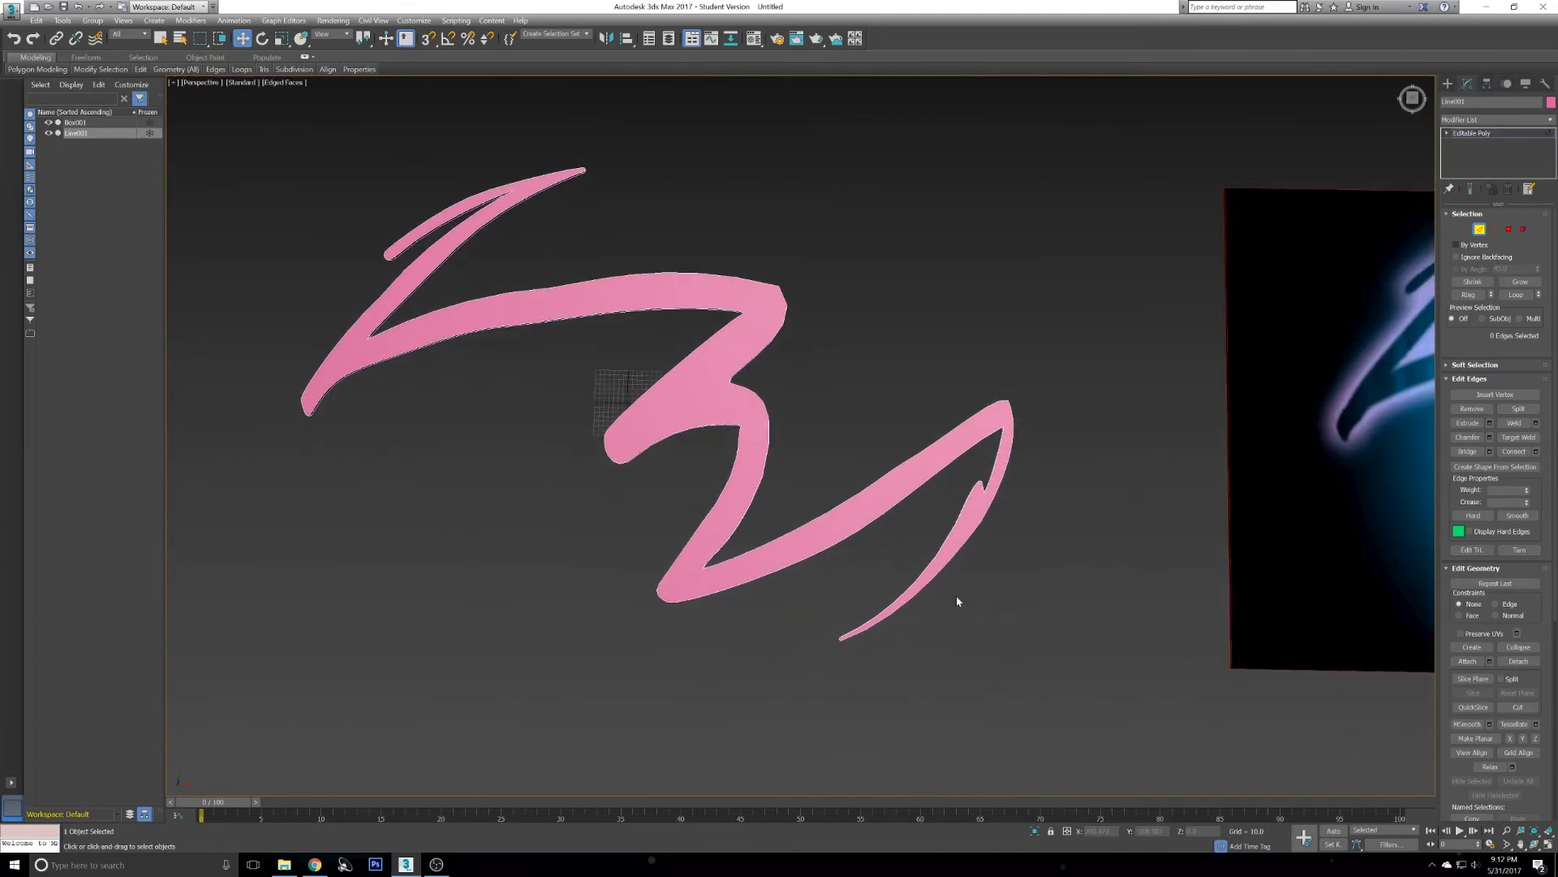
middle_click_drag(957, 602, 897, 528)
scroll(897, 529, "up", 10)
mouse_move(751, 550)
middle_mouse_down("alt")
mouse_move(792, 531)
mouse_move(693, 576)
mouse_move(751, 533)
middle_mouse_up("alt")
scroll(763, 552, "down", 4)
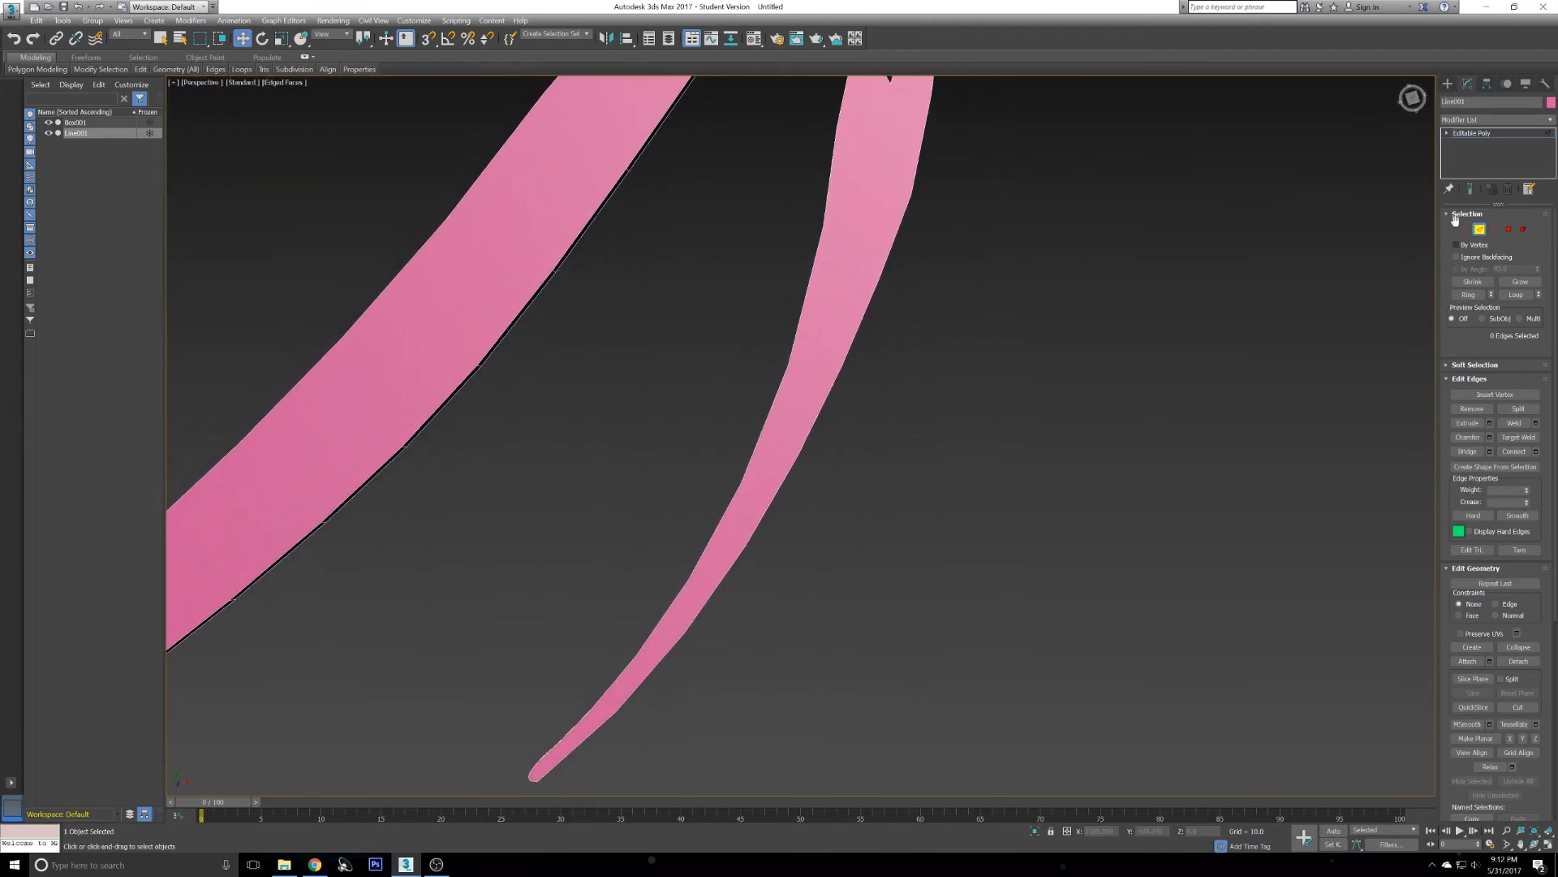
key("1")
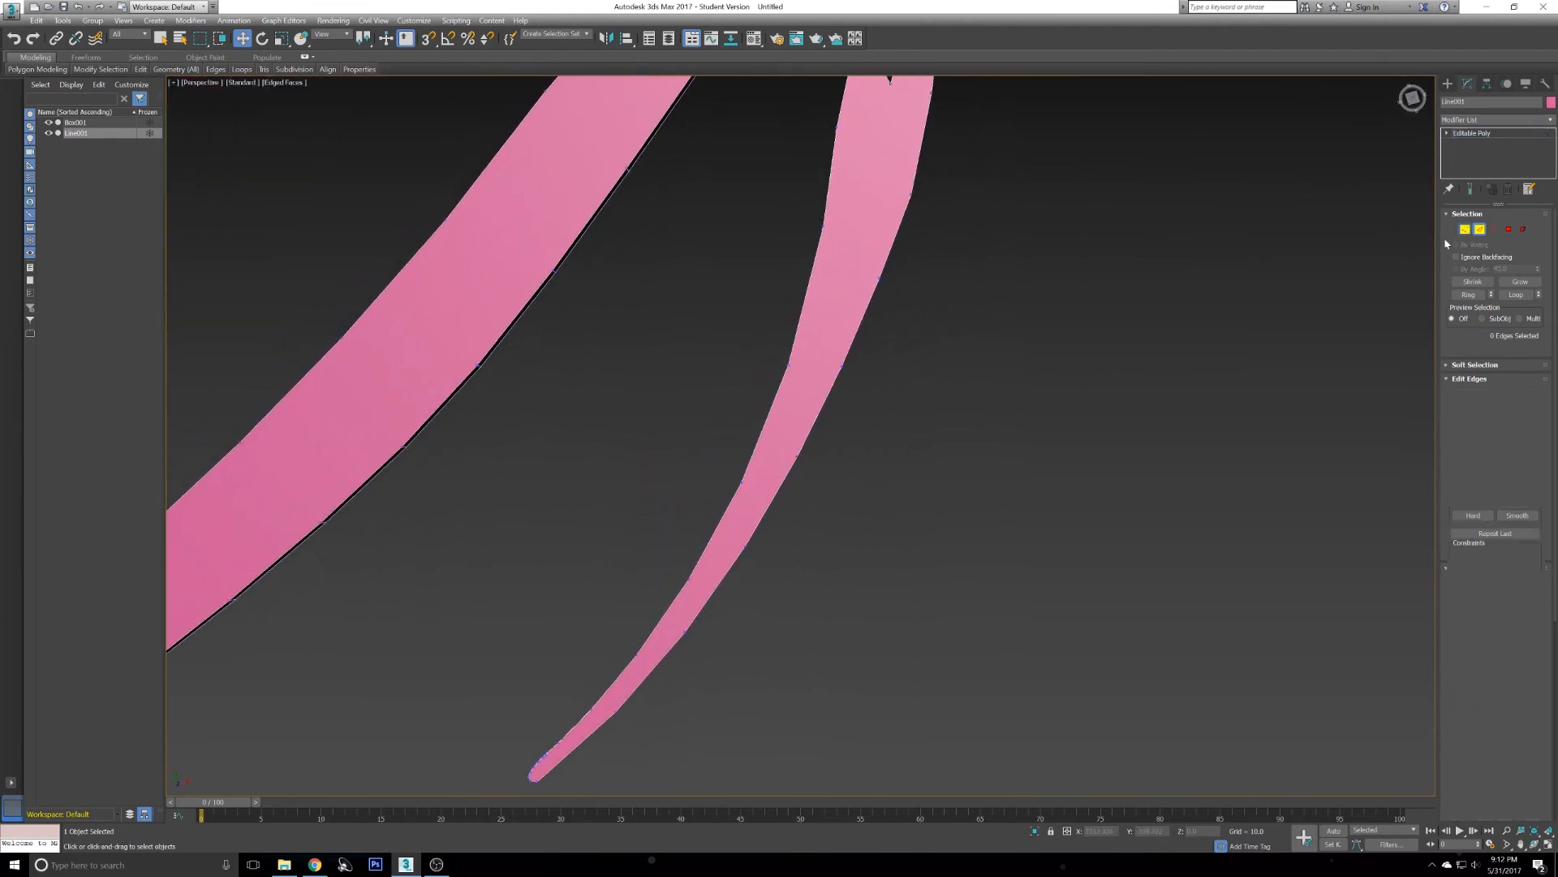
- Select the edges on the thin tail stroke's side wall and connect them through the Connect settings
mouse_move(703, 430)
middle_mouse_down("alt")
mouse_move(786, 400)
mouse_move(679, 476)
mouse_move(701, 487)
middle_mouse_up("alt")
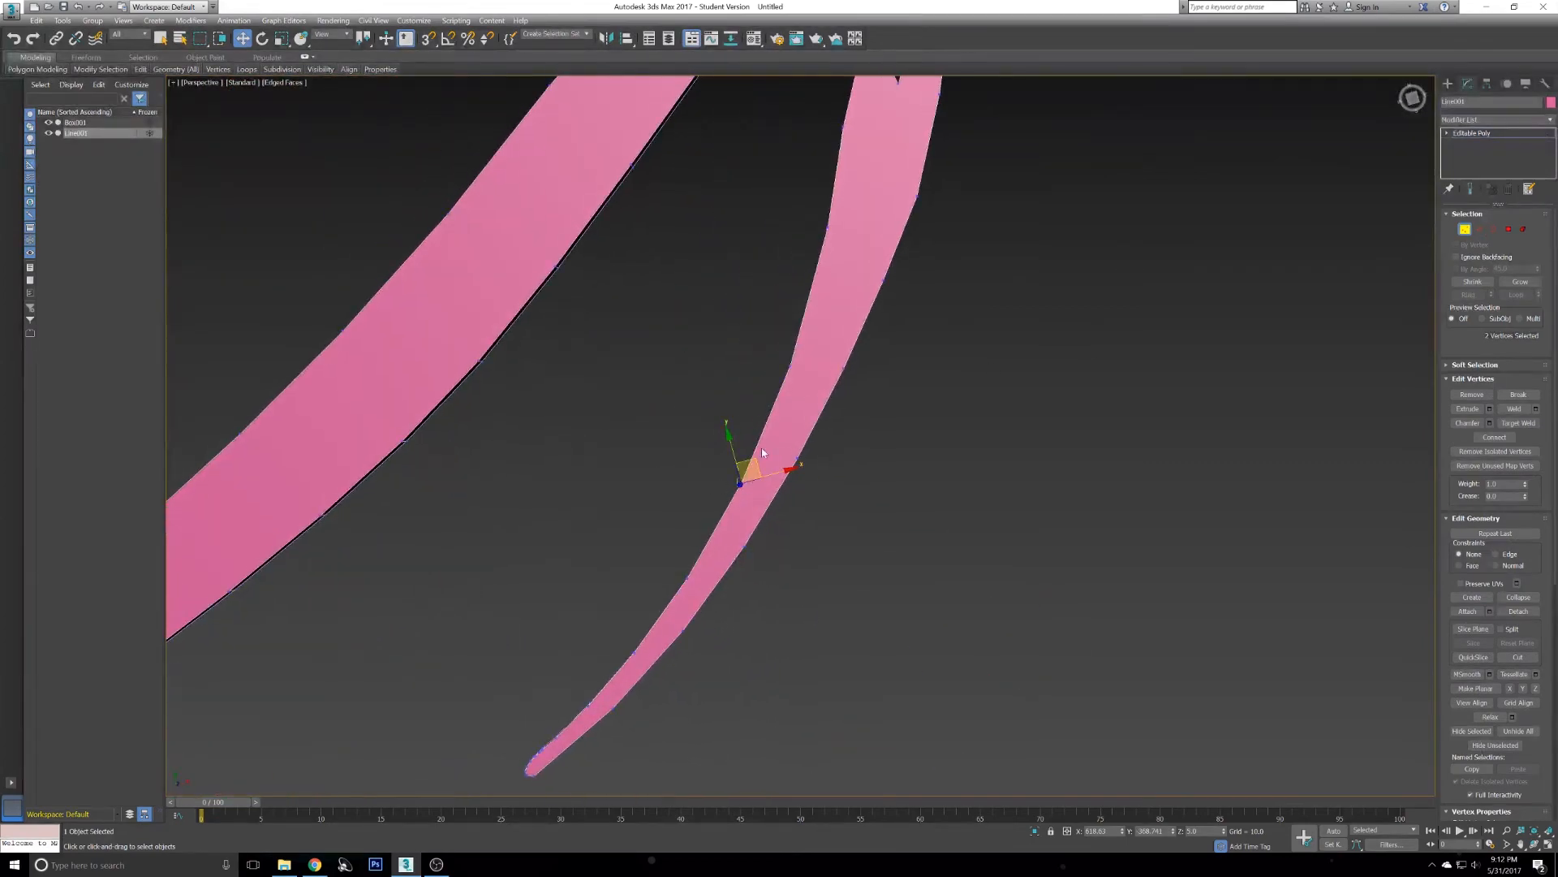
mouse_move(766, 439)
middle_mouse_down("alt")
mouse_move(845, 406)
mouse_move(733, 475)
mouse_move(946, 386)
middle_mouse_up("alt")
left_click(1481, 229)
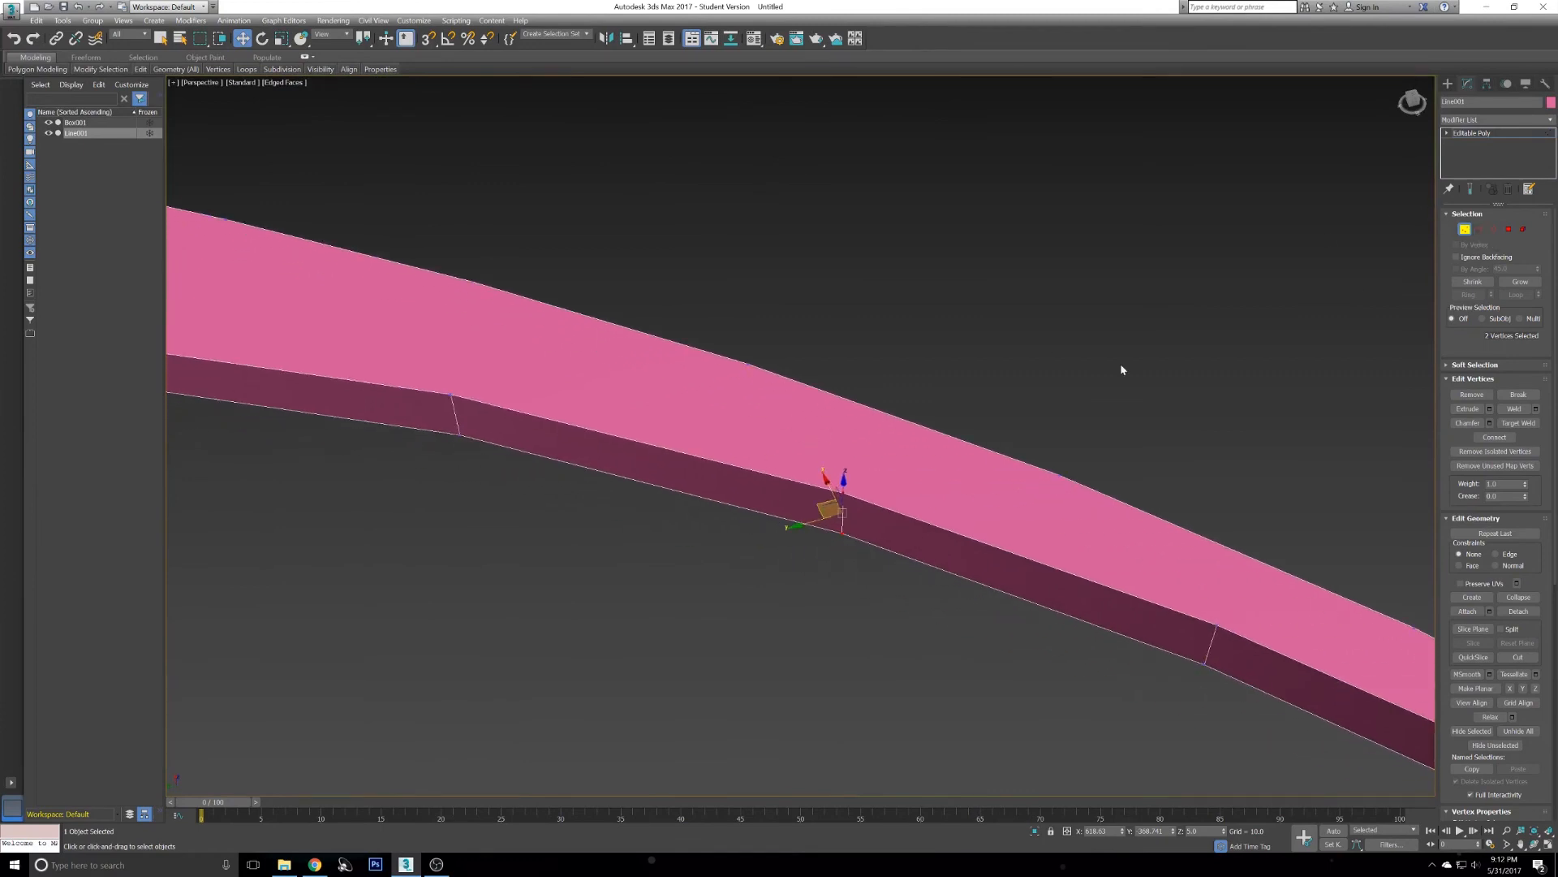
left_click(718, 462)
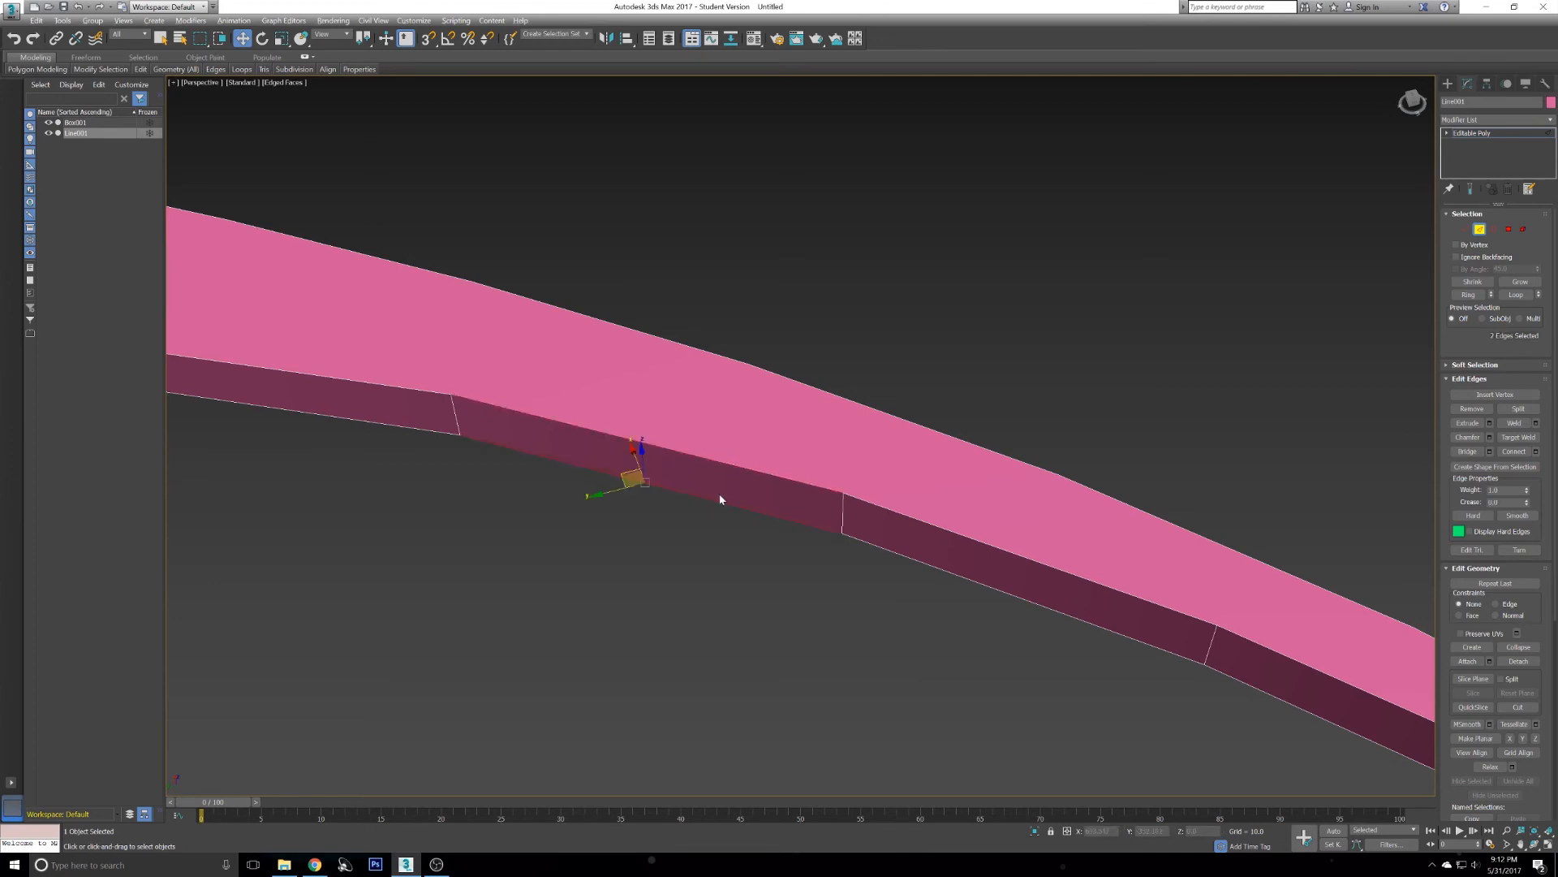
middle_click_drag(720, 499, 714, 504, "alt")
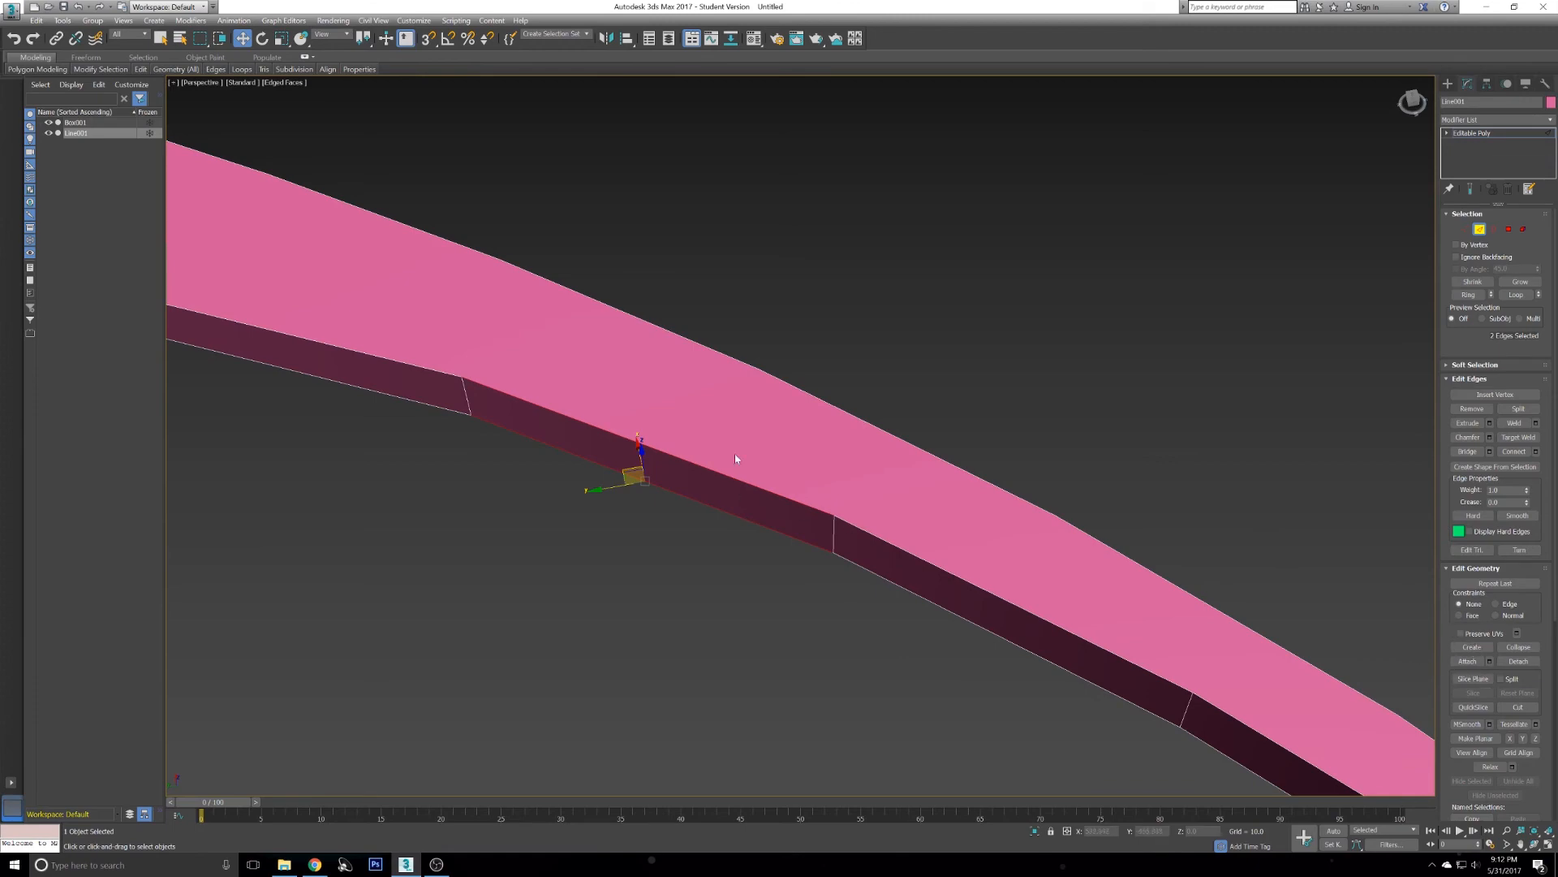
middle_click_drag(608, 536, 887, 471, "alt")
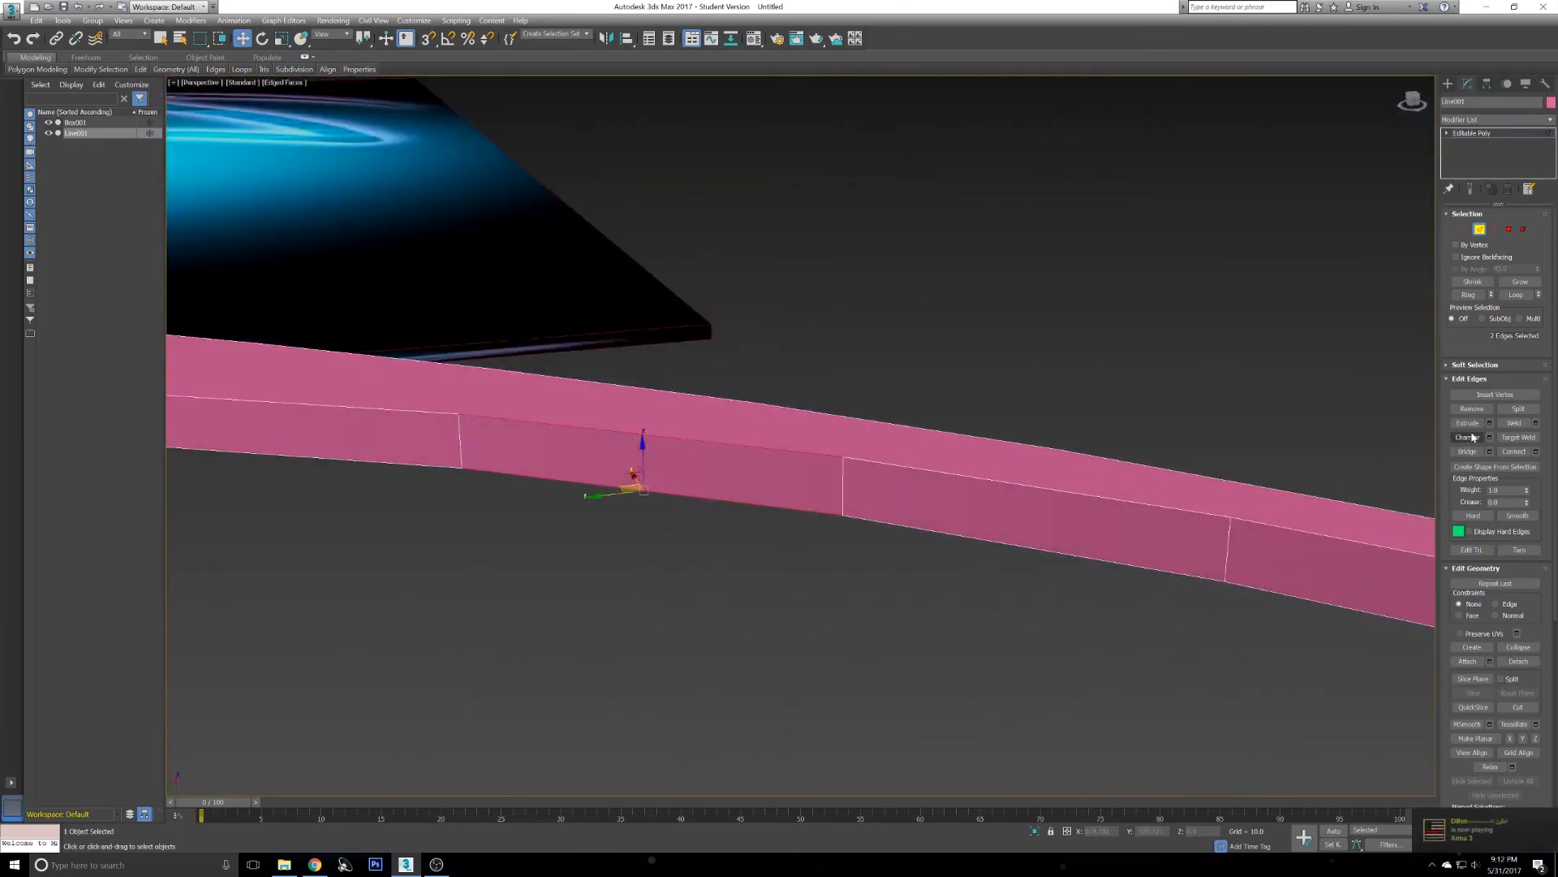
left_click(872, 517)
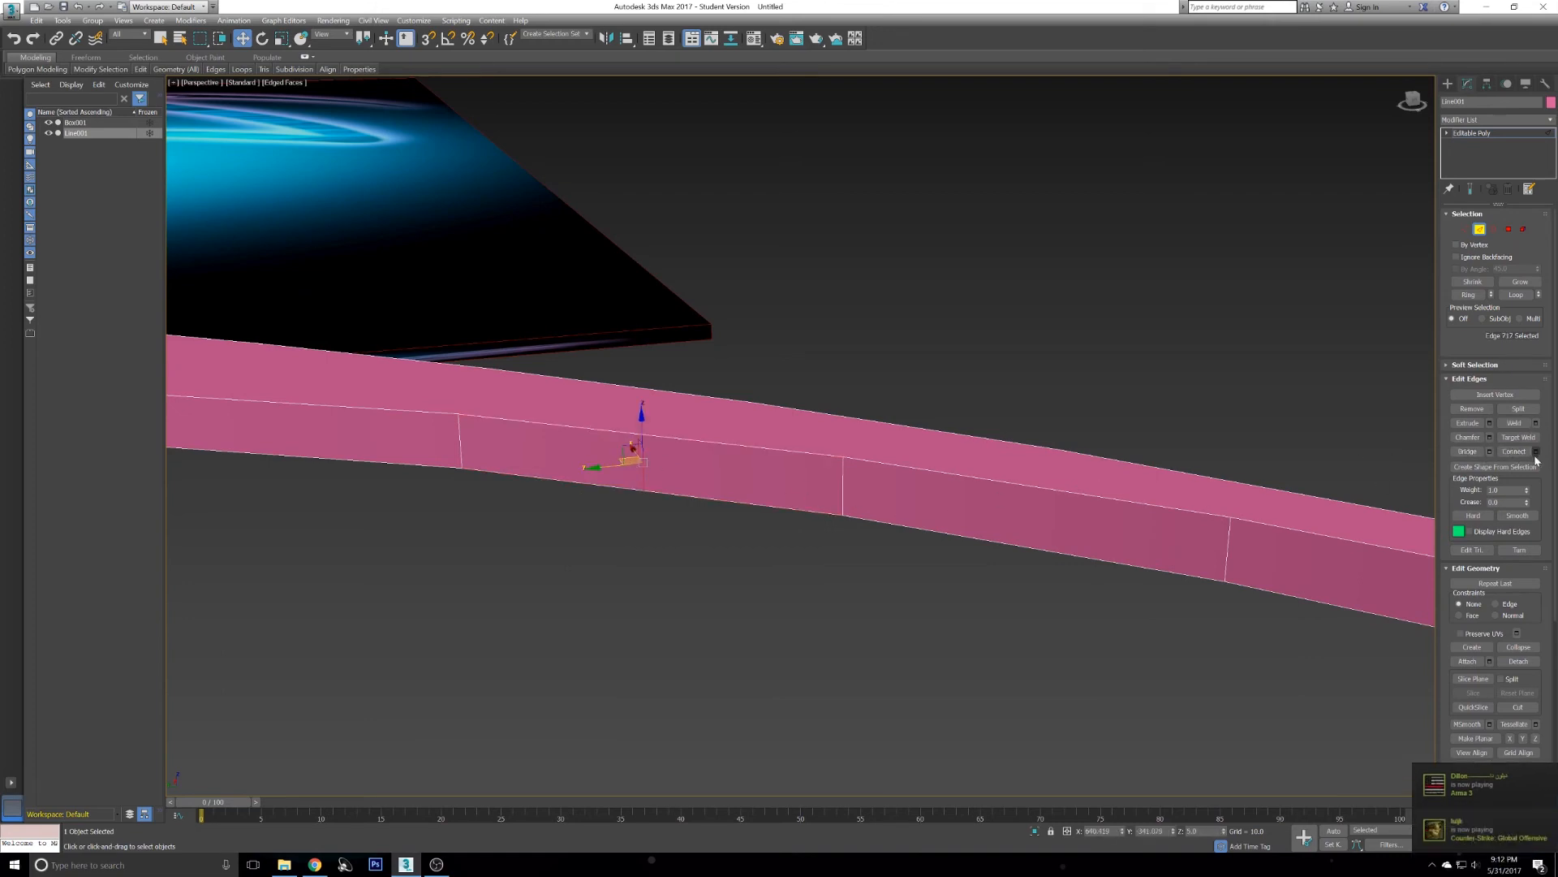
key("ctrl+z")
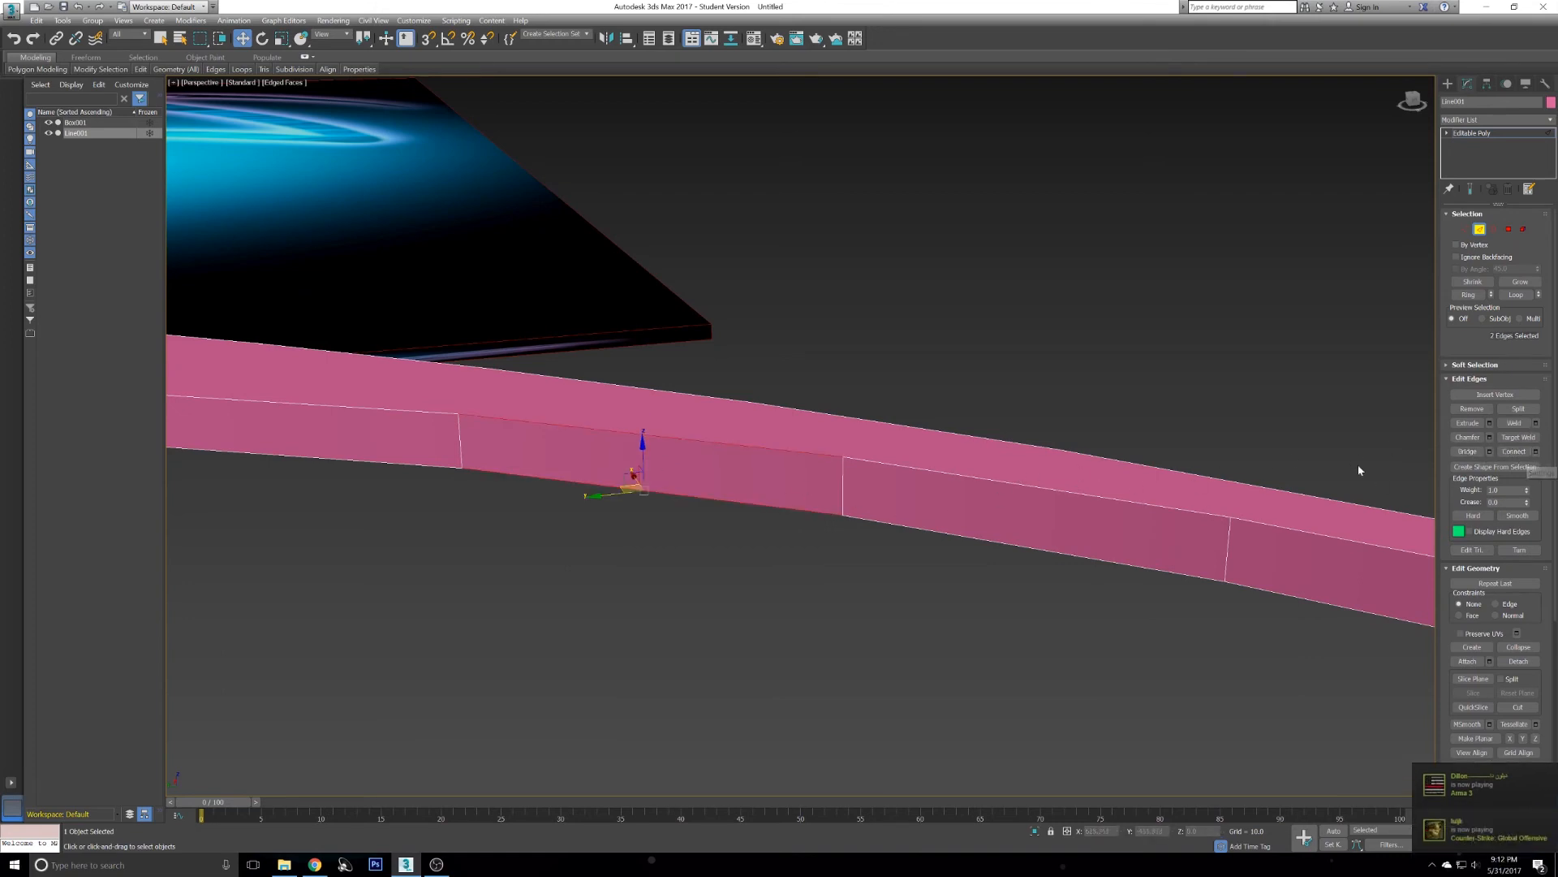
left_click(1539, 452)
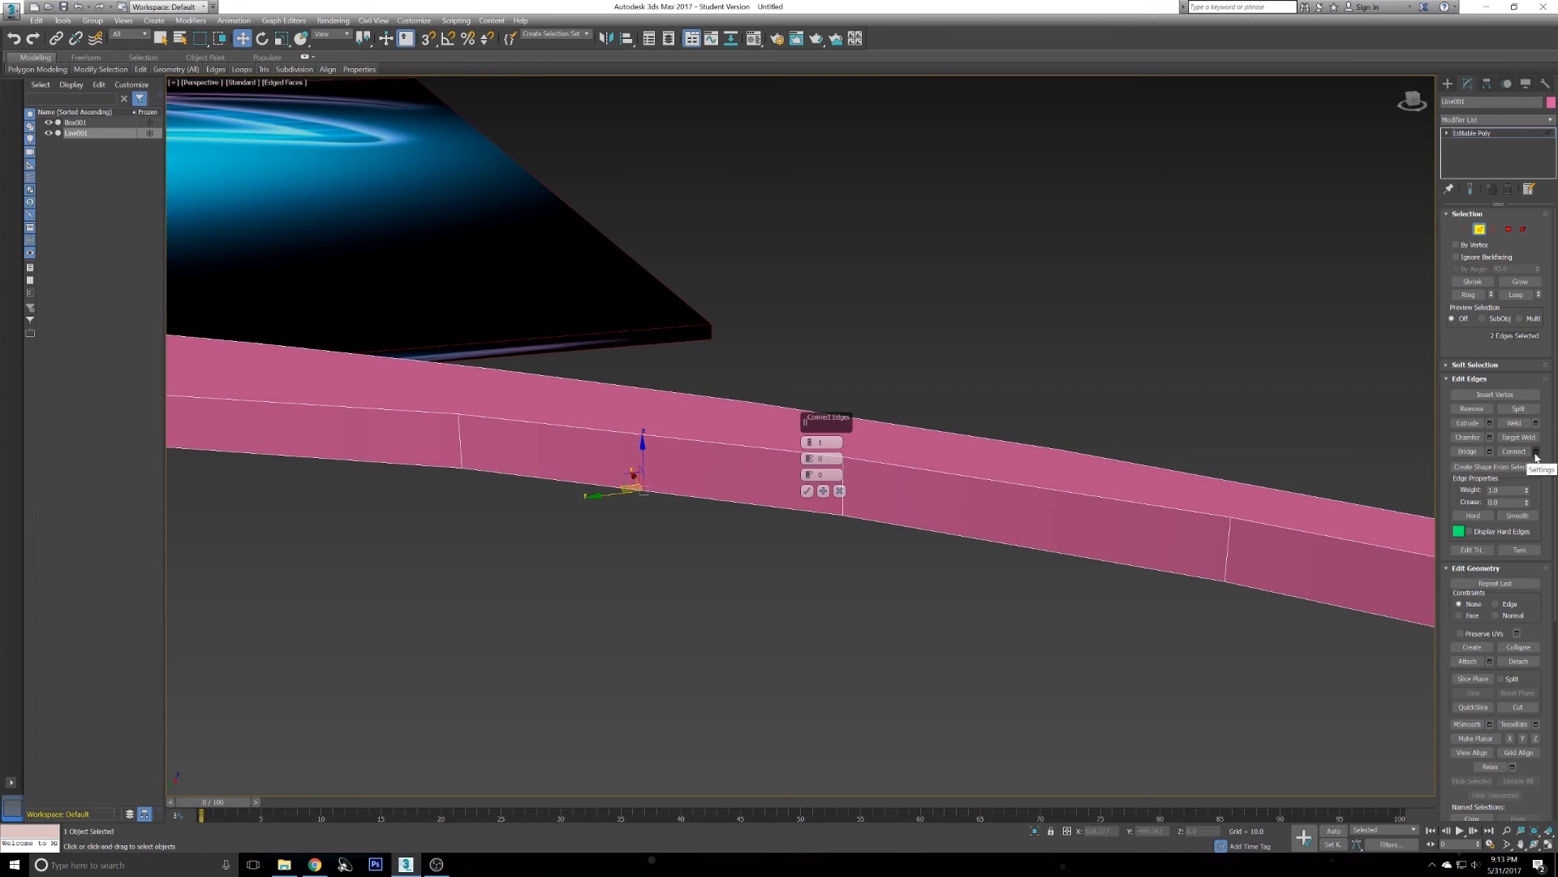
left_click(809, 440)
left_click(807, 491)
- In vertex mode, select a vertex on the tail stroke's side and nudge it into line
middle_click_drag(758, 459, 708, 459, "alt")
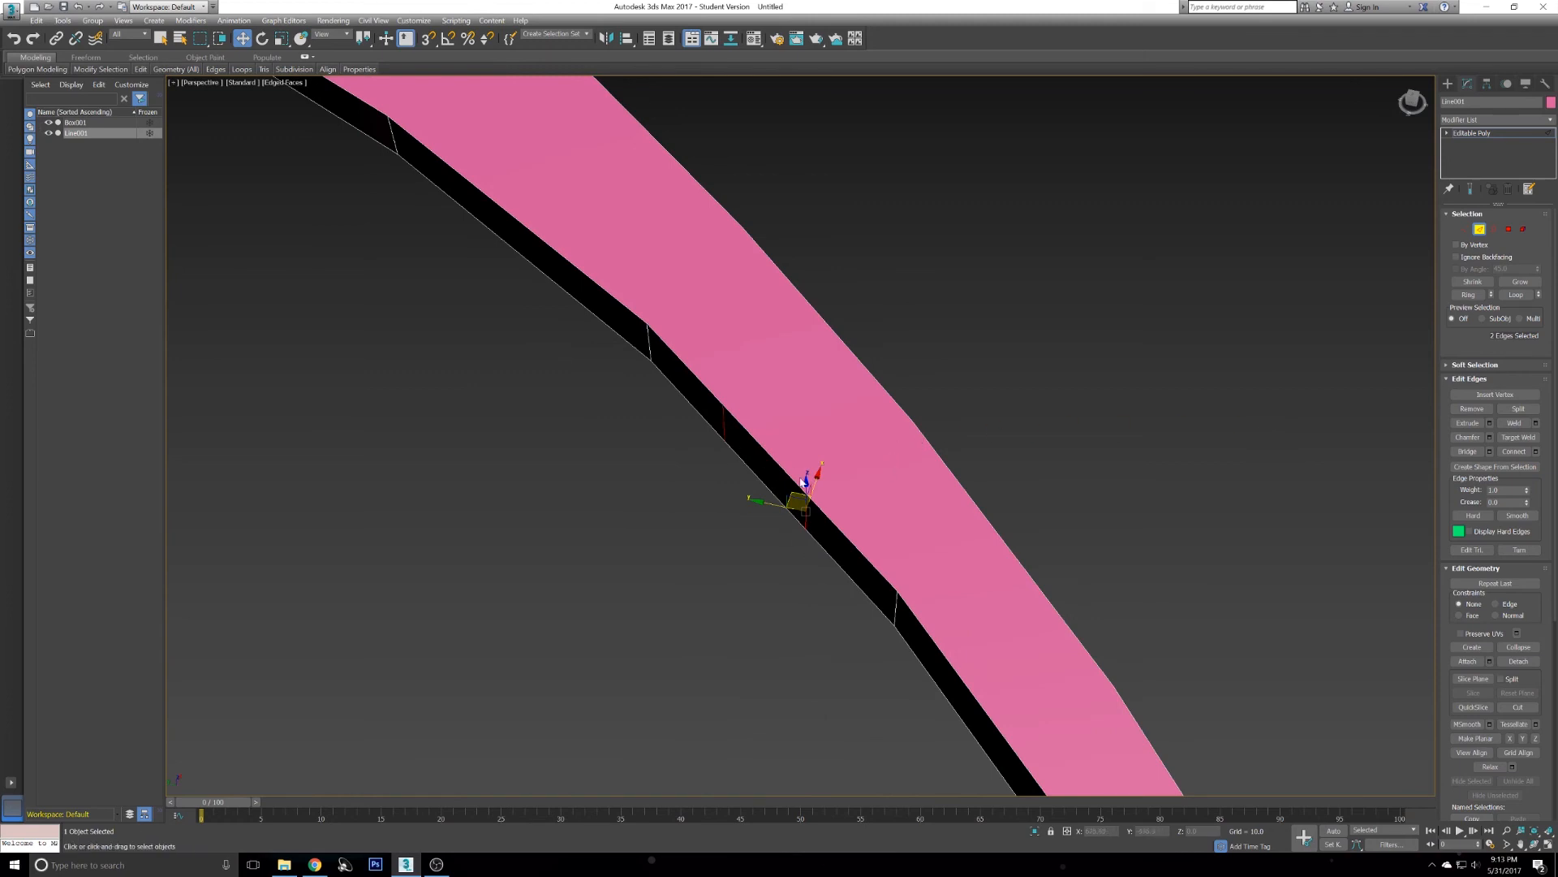
key("1")
mouse_move(714, 404)
left_mouse_down()
mouse_move(740, 449)
mouse_move(721, 403)
left_mouse_up()
middle_click_drag(722, 403, 786, 487, "alt")
left_click_drag(762, 504, 764, 507)
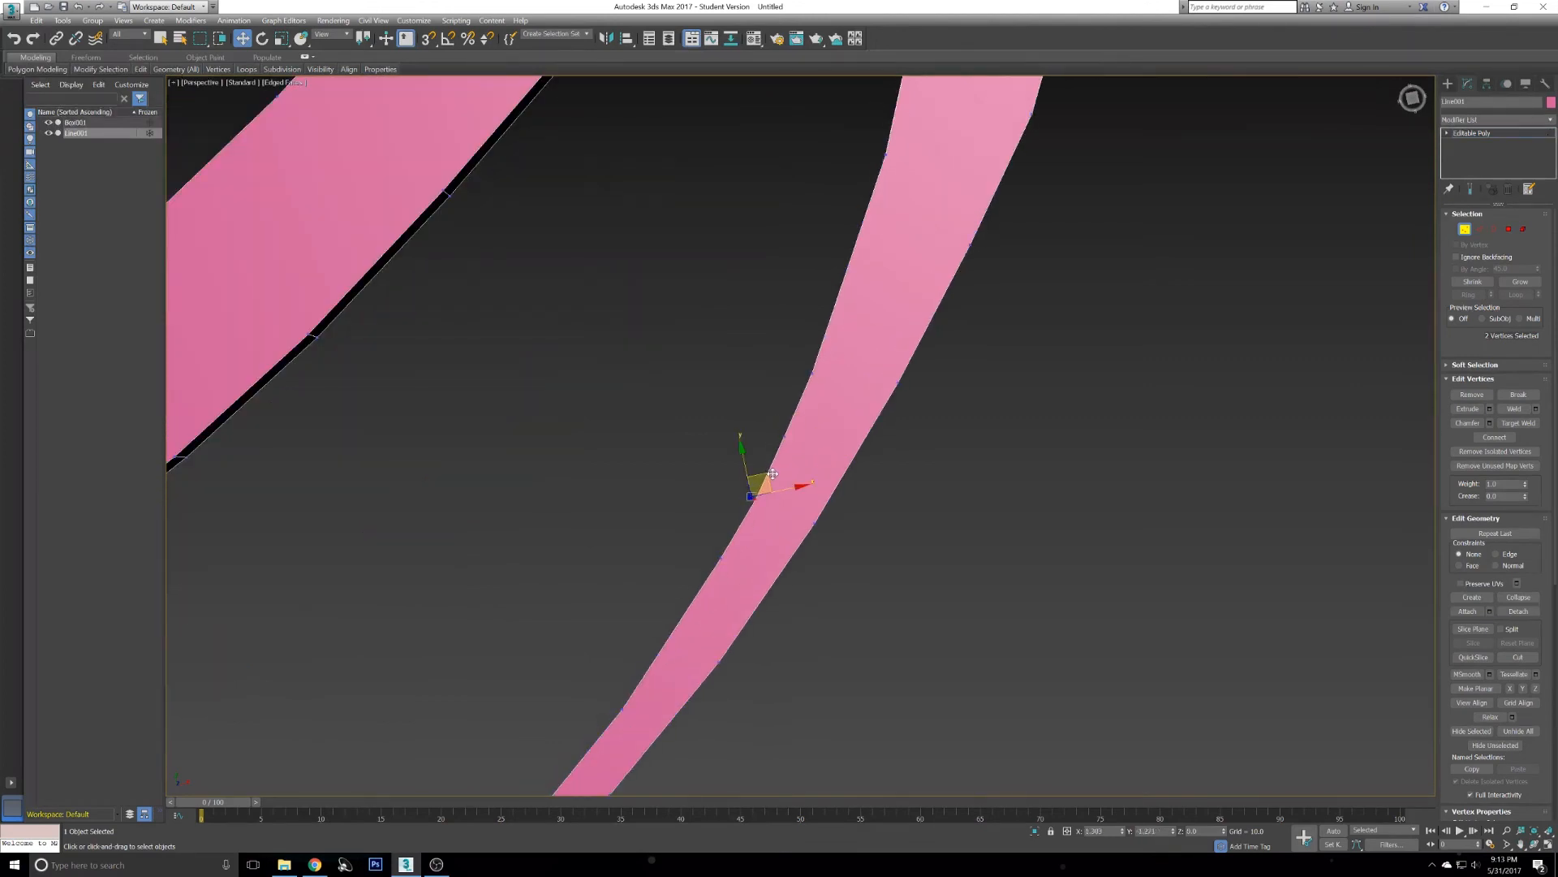
left_click(706, 462)
- Examine the whole extruded logo and compare it with the reference image
scroll(878, 466, "down", 10)
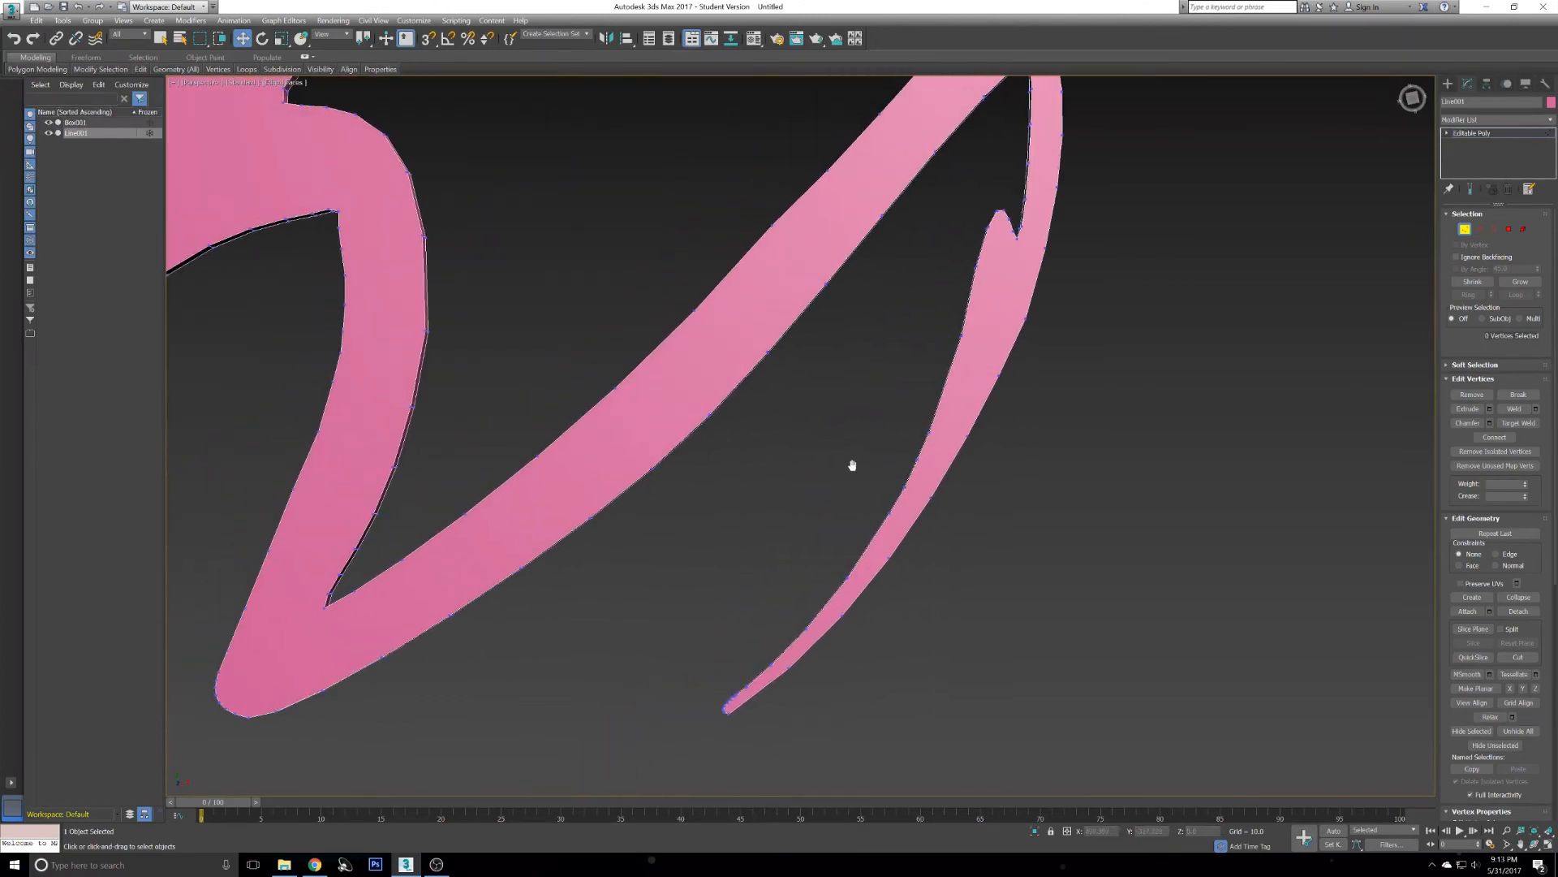
middle_click_drag(869, 446, 1141, 469, "alt")
scroll(874, 508, "down", 3)
scroll(1088, 472, "down", 5)
scroll(1065, 468, "up", 7)
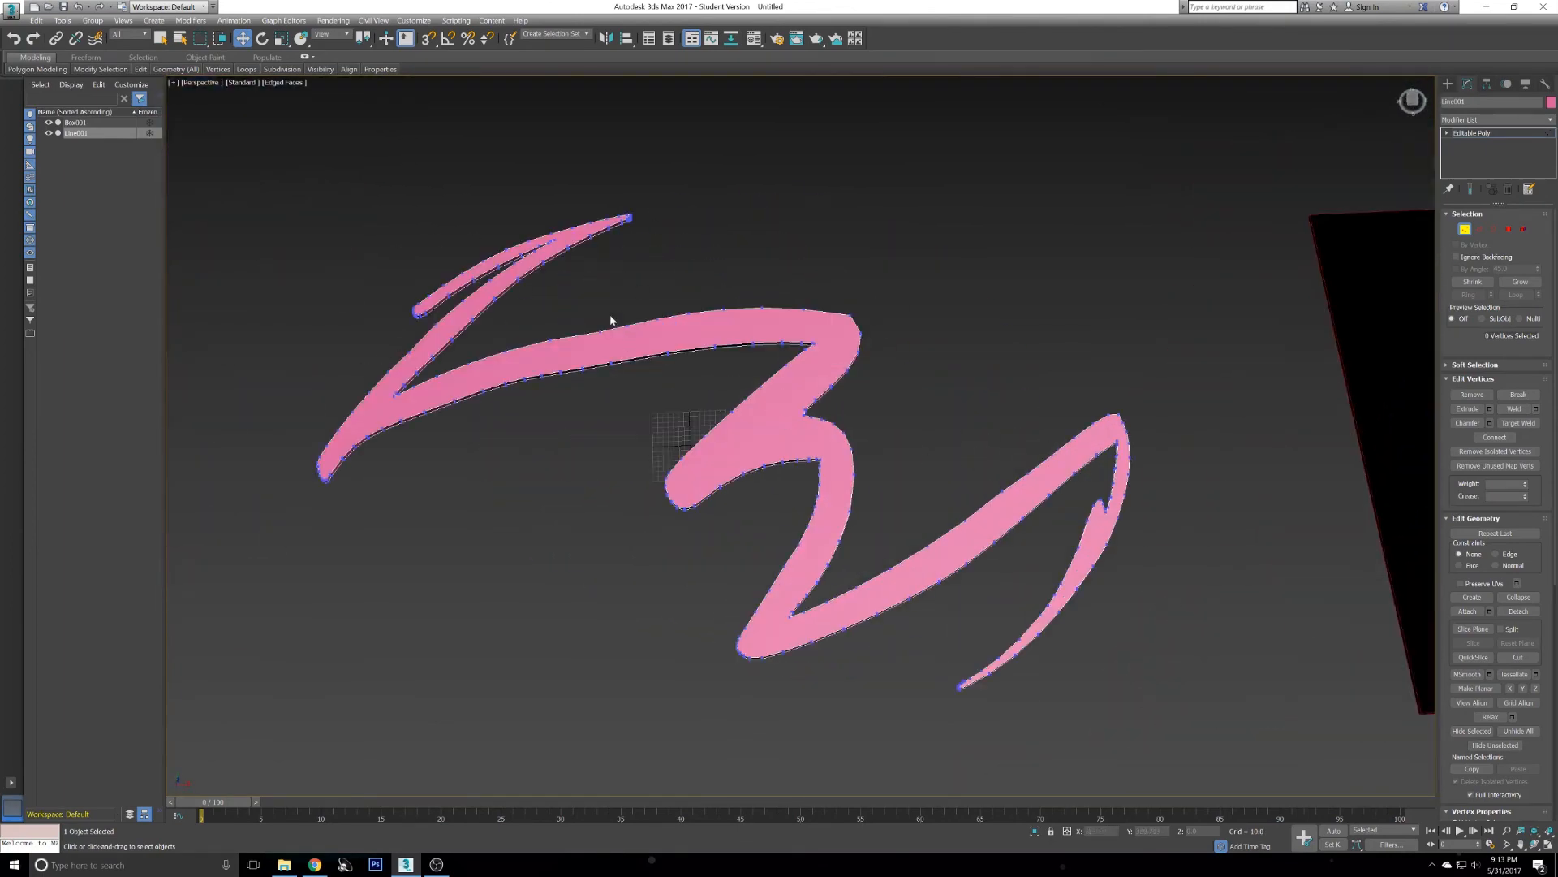
scroll(755, 331, "down", 6)
middle_click_drag(962, 379, 707, 400)
scroll(1169, 394, "up", 3)
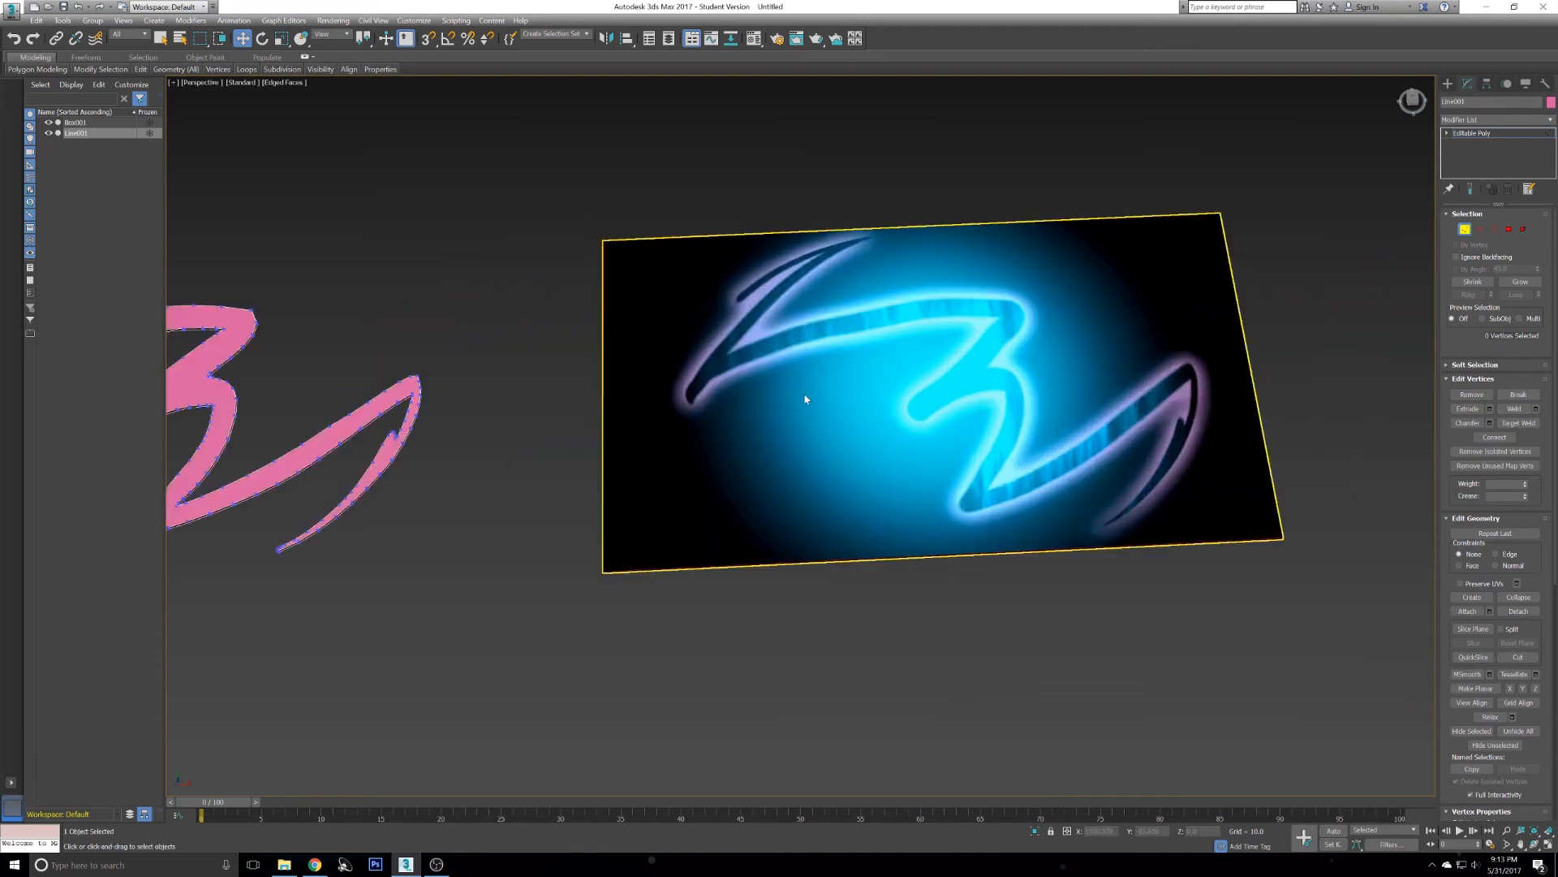
- Deselect the extruded logo after viewing it beside the reference box
middle_click_drag(890, 422, 1040, 417)
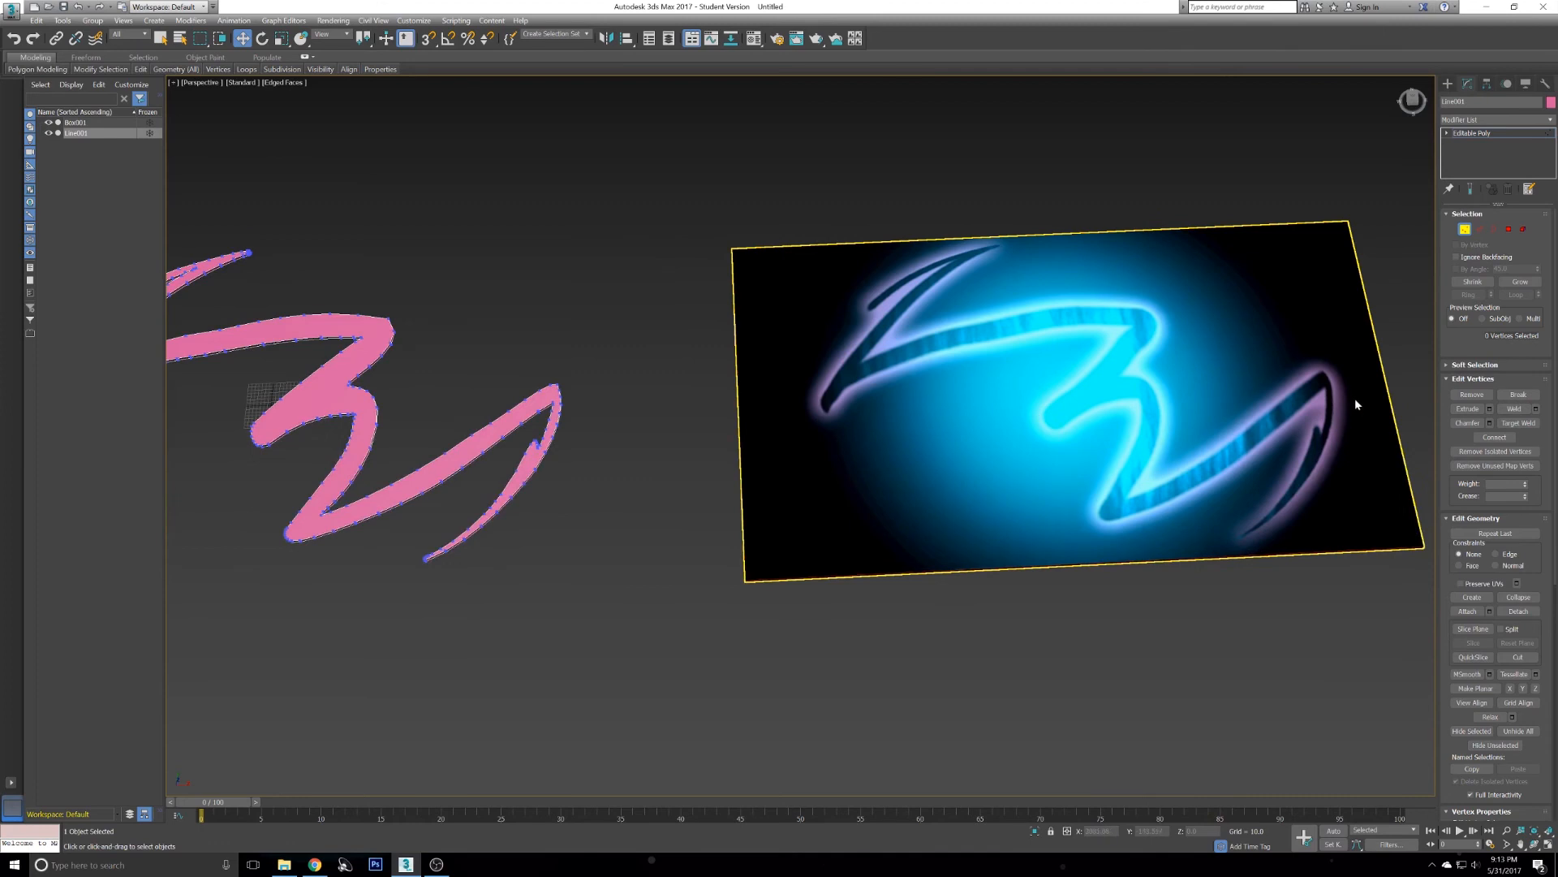
scroll(1355, 399, "down", 3)
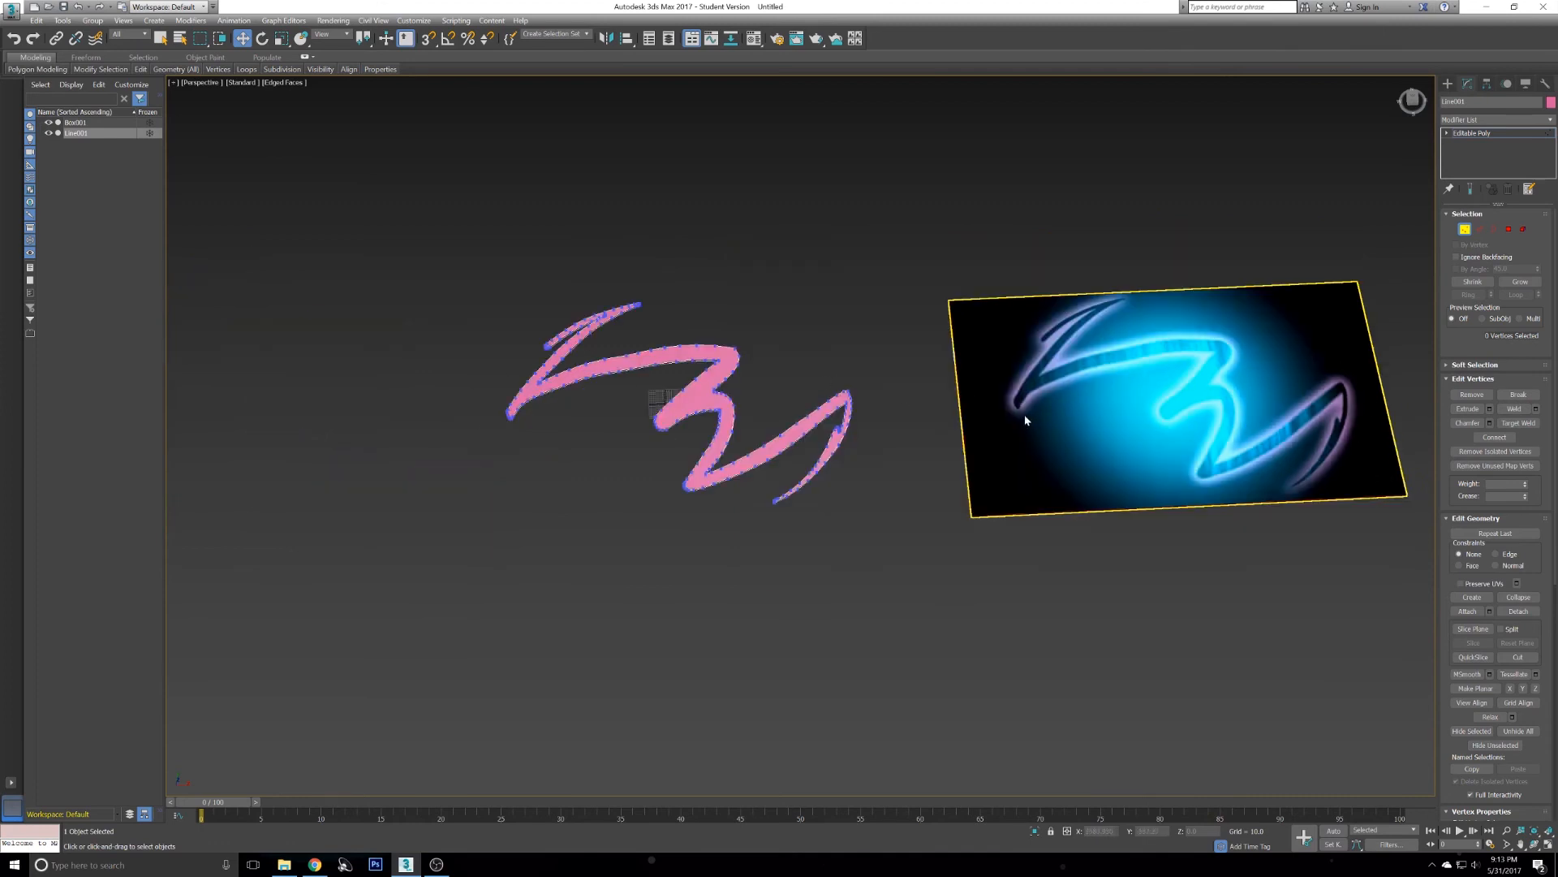
scroll(700, 422, "up", 2)
scroll(701, 422, "down", 2)
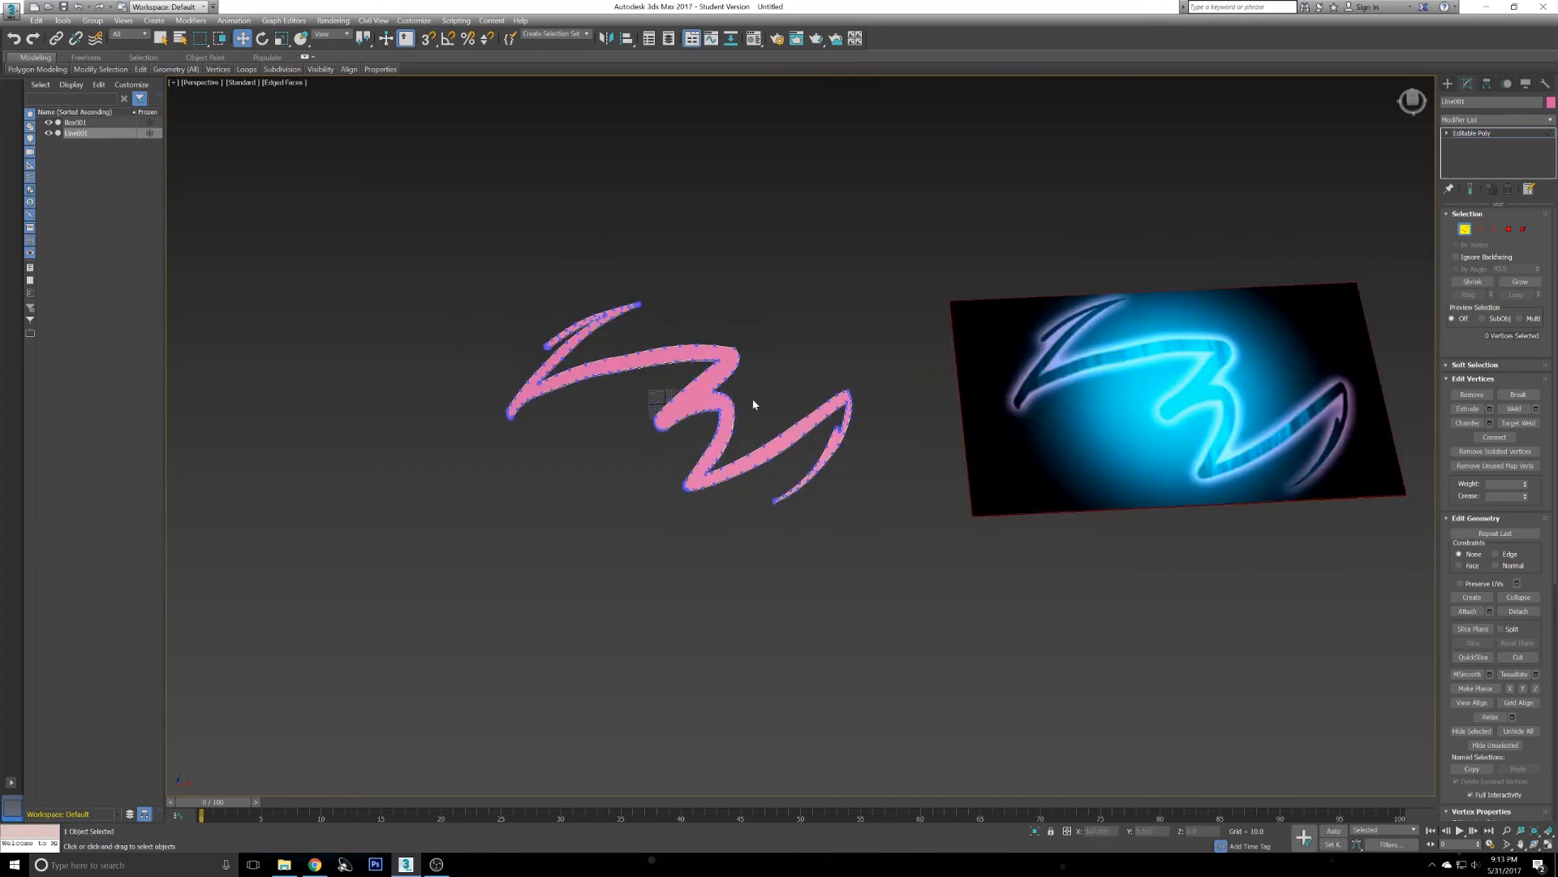
left_click(877, 349)
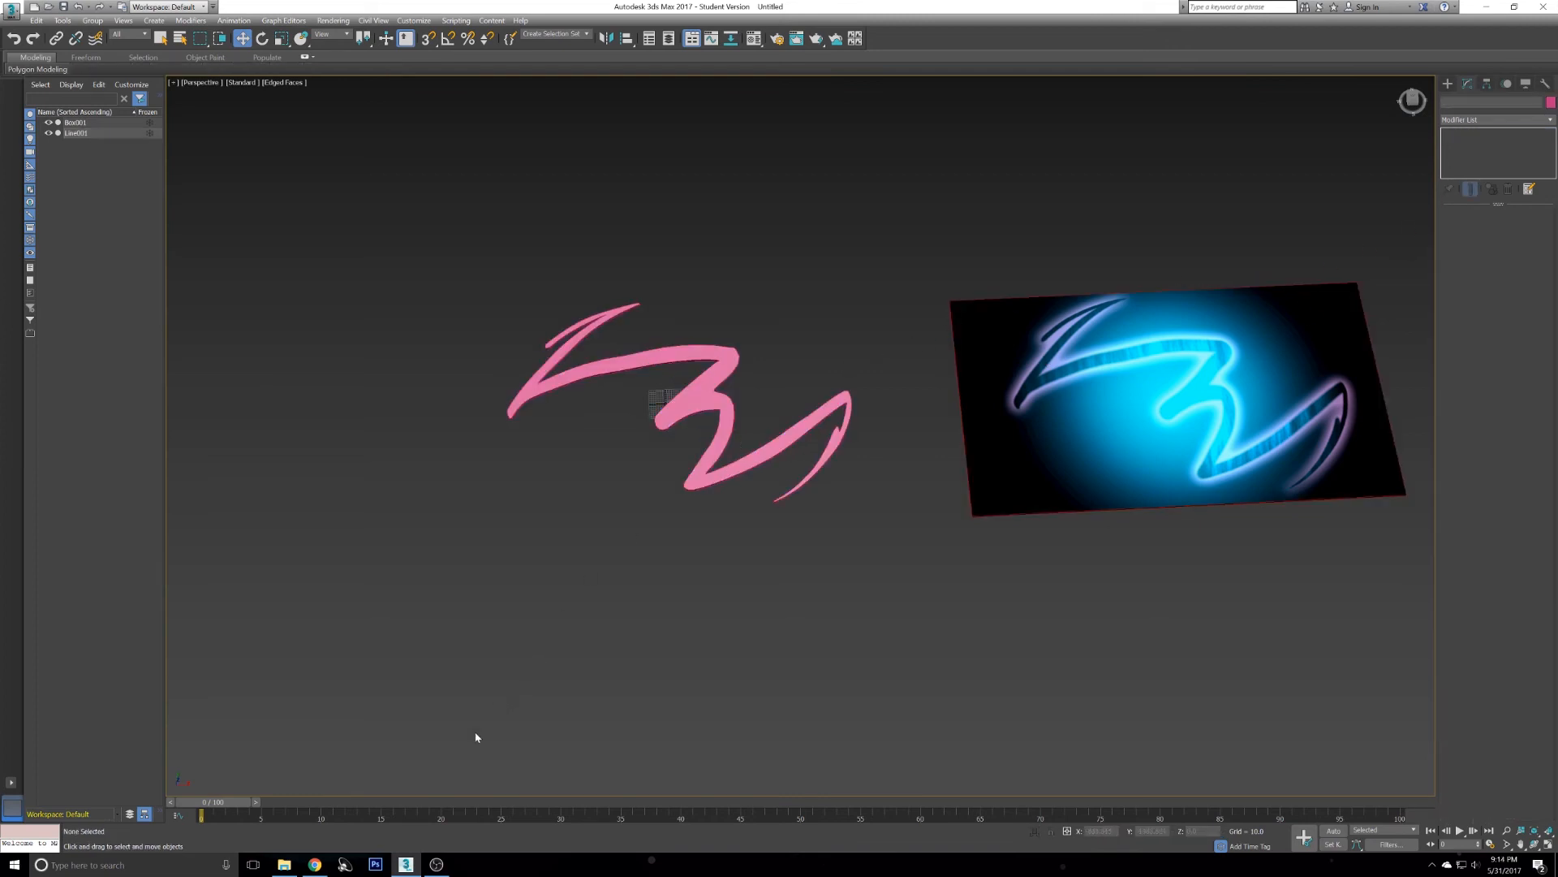
- Switch to File Explorer and browse to the Photoshop Graphic design folder to select the Logo image
left_click(284, 865)
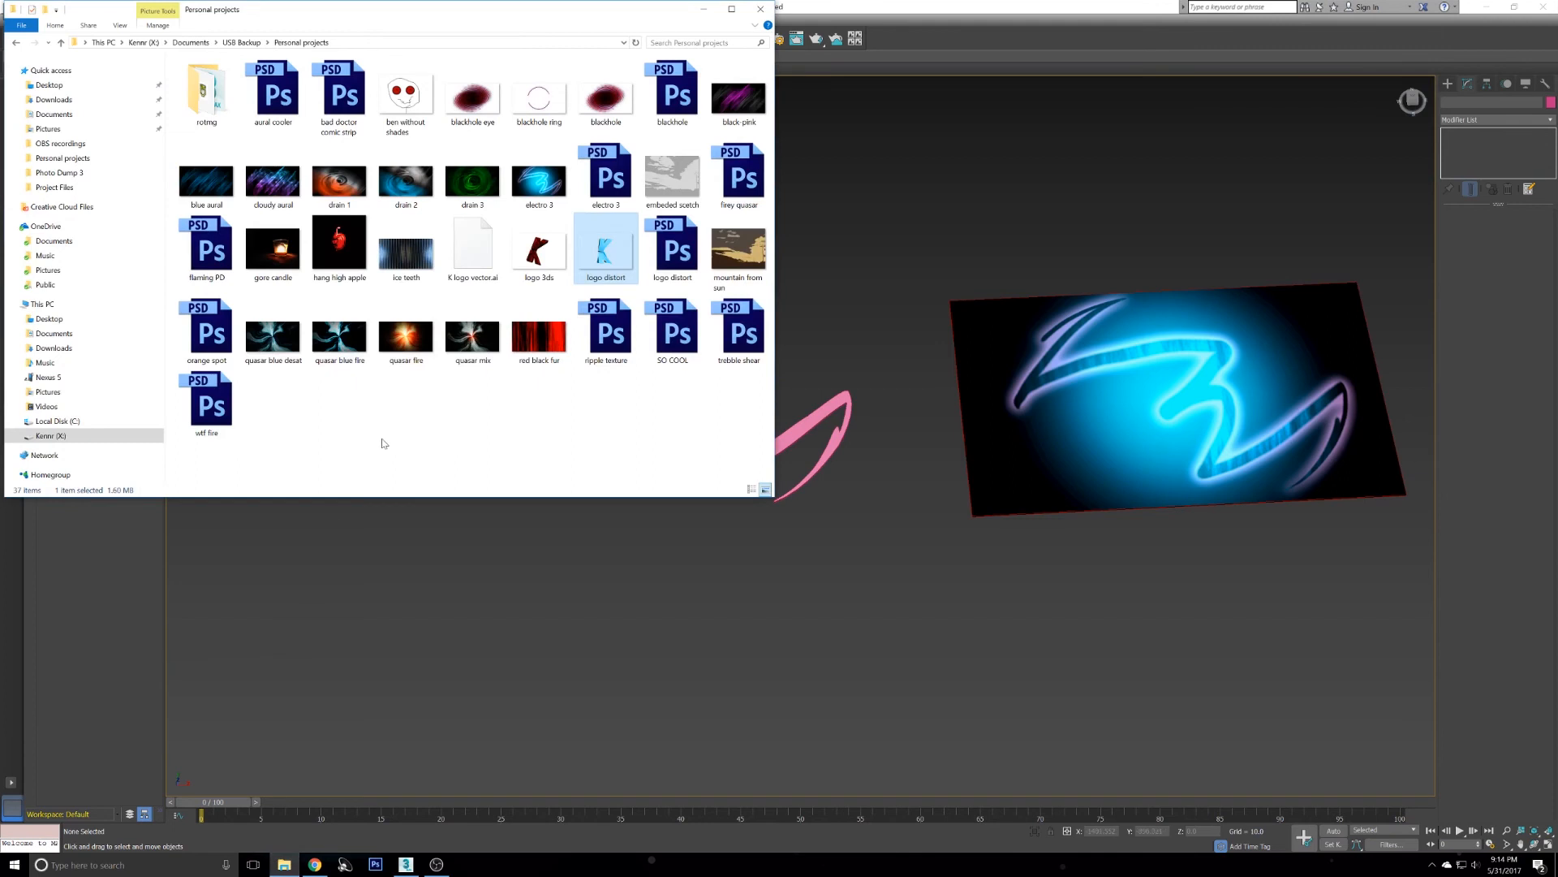
key("BackSpace")
key("BackSpace")
key("BackSpace")
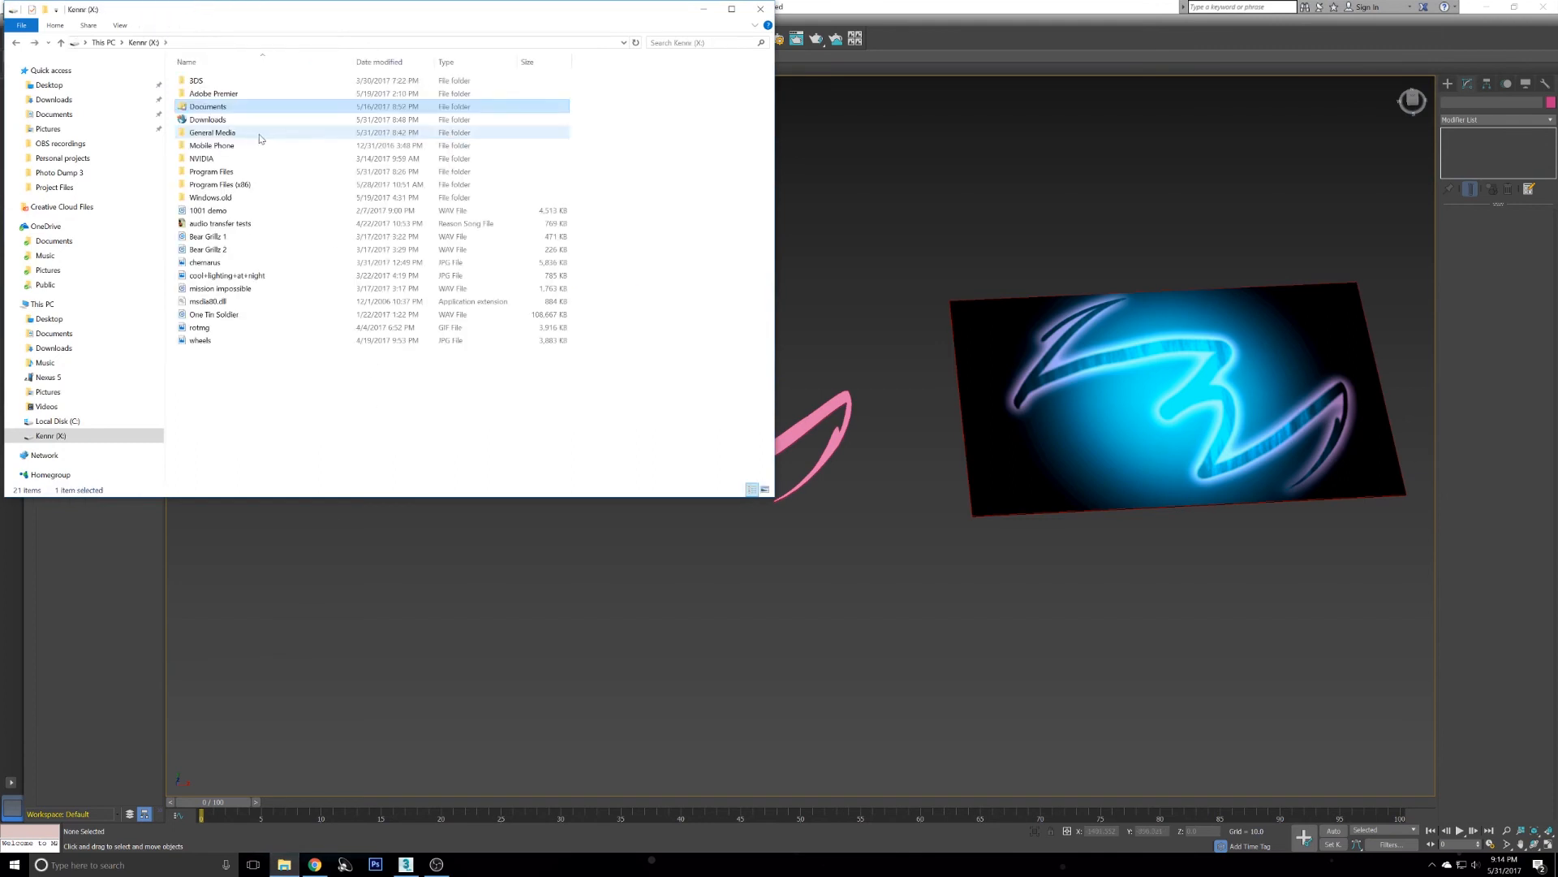
double_click(237, 135)
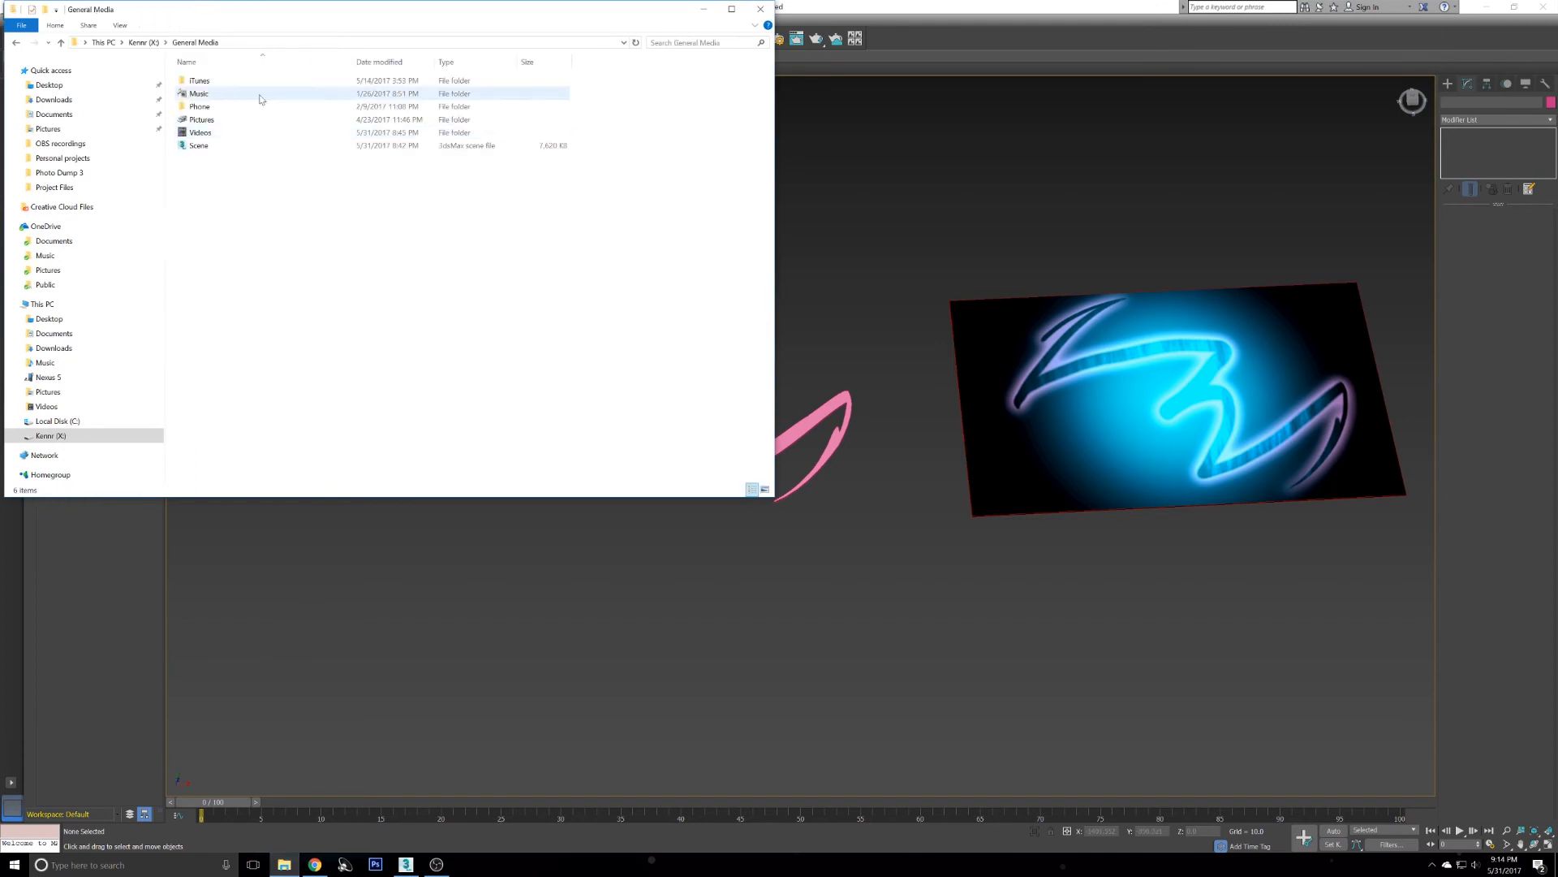
double_click(234, 135)
key("BackSpace")
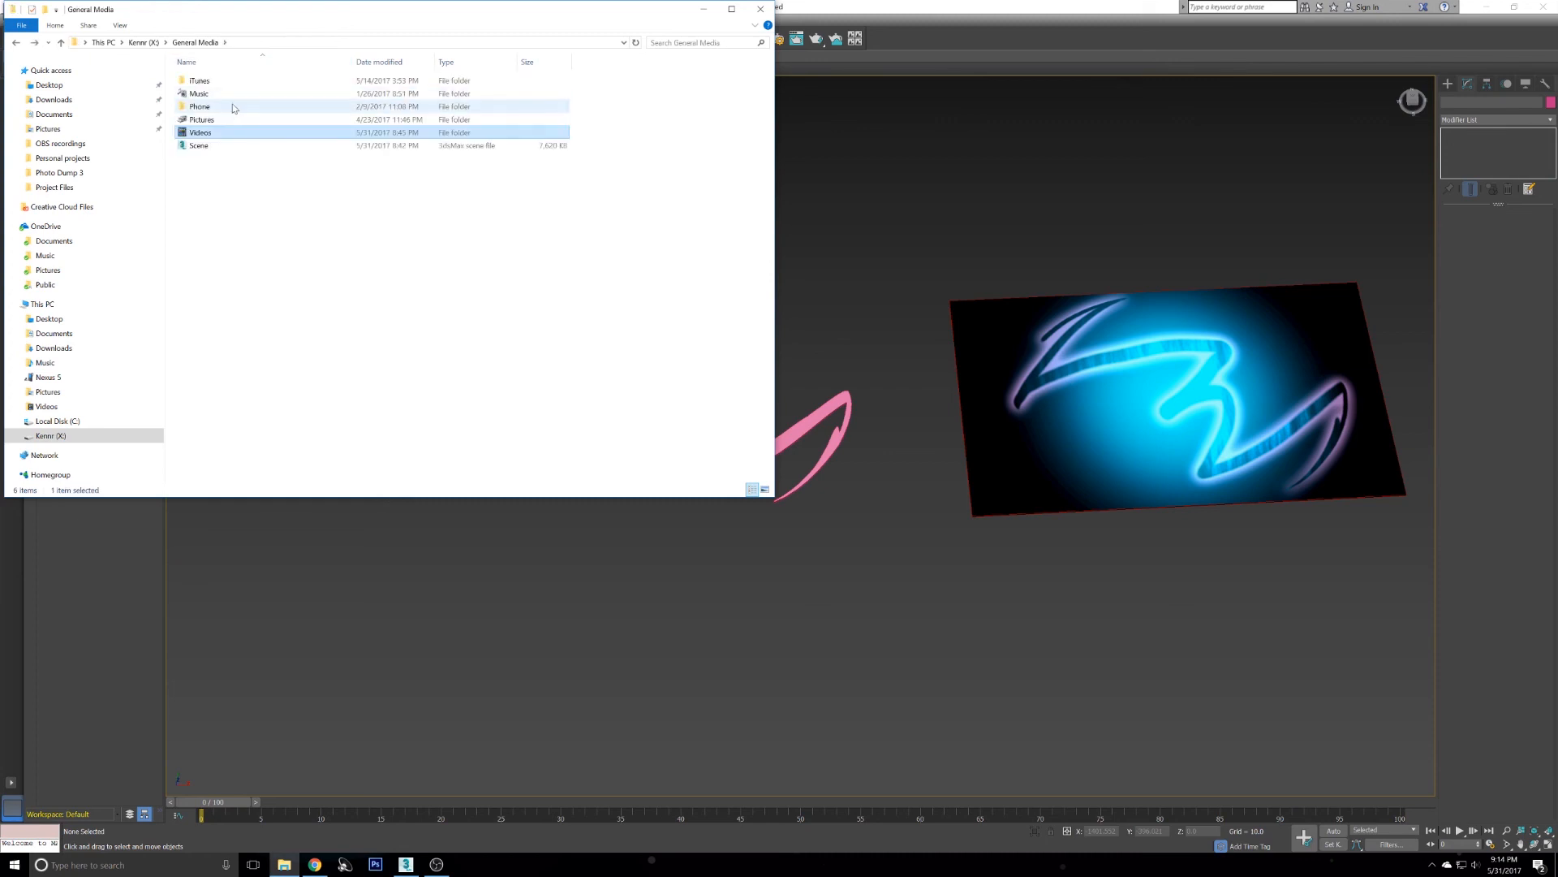
double_click(232, 116)
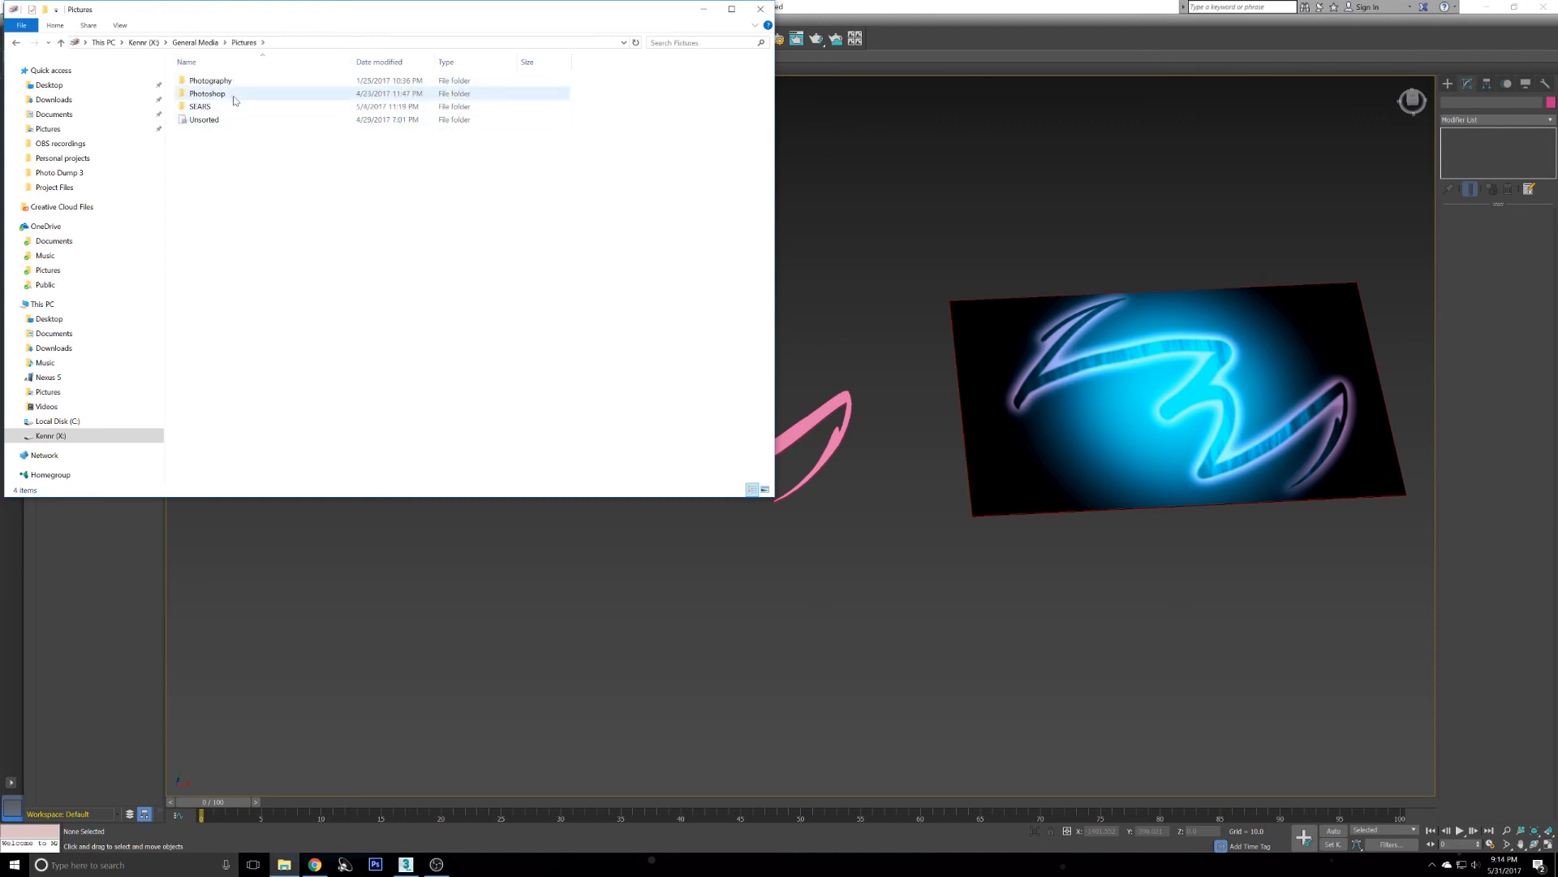
double_click(237, 81)
double_click(238, 81)
key("BackSpace")
key("BackSpace")
double_click(237, 93)
left_click(284, 86)
double_click(276, 87)
left_click(605, 92)
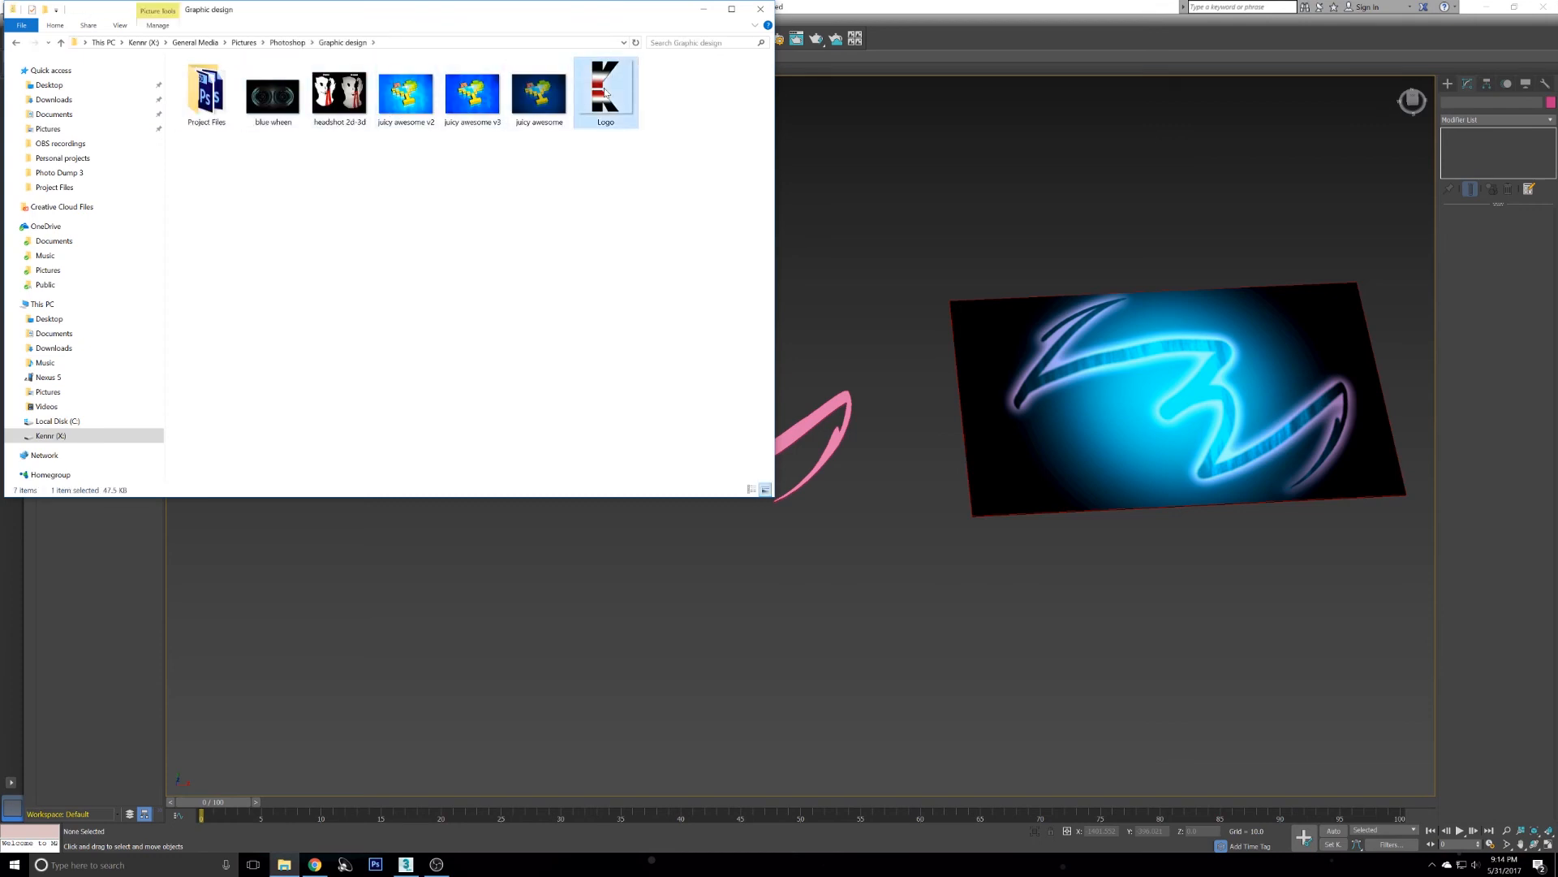
- Open the Logo image's properties, check its pixel dimensions in Details, and close the dialog
right_click(608, 94)
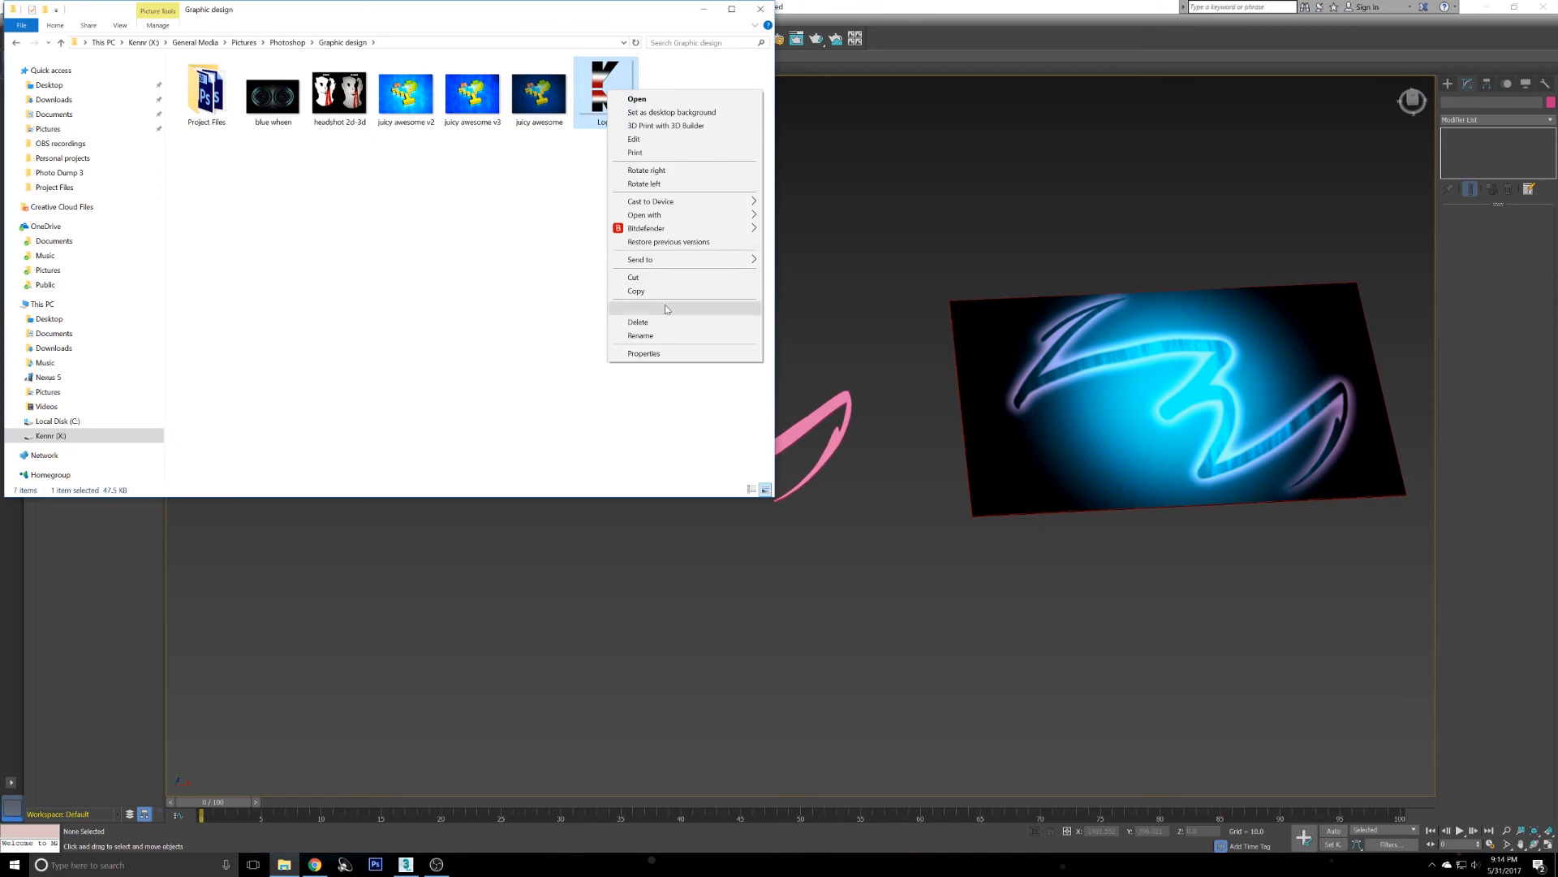
left_click(678, 355)
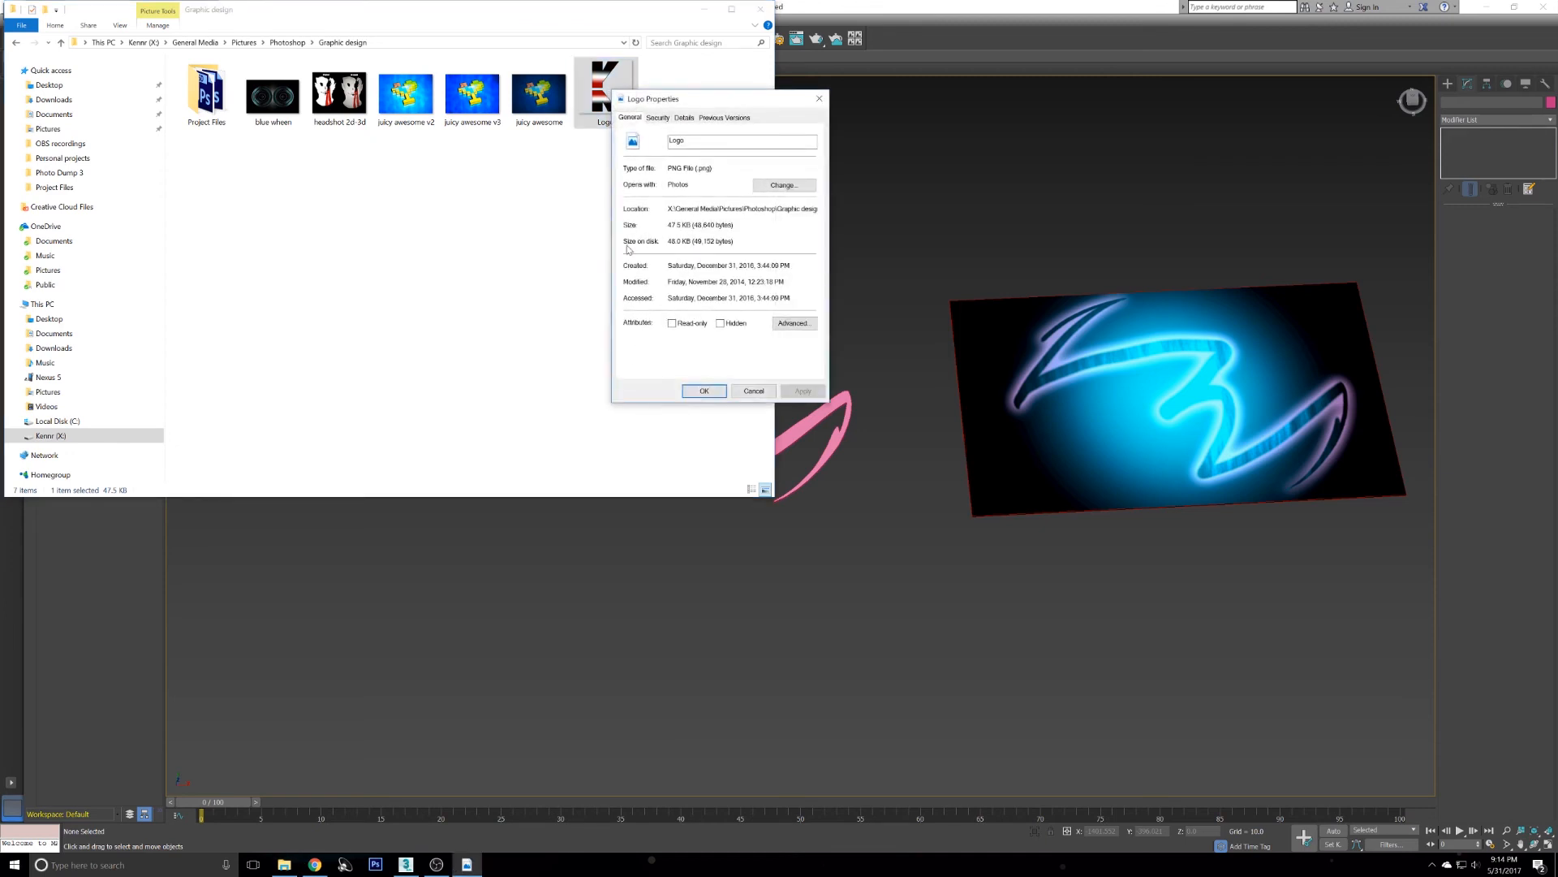
left_click(684, 118)
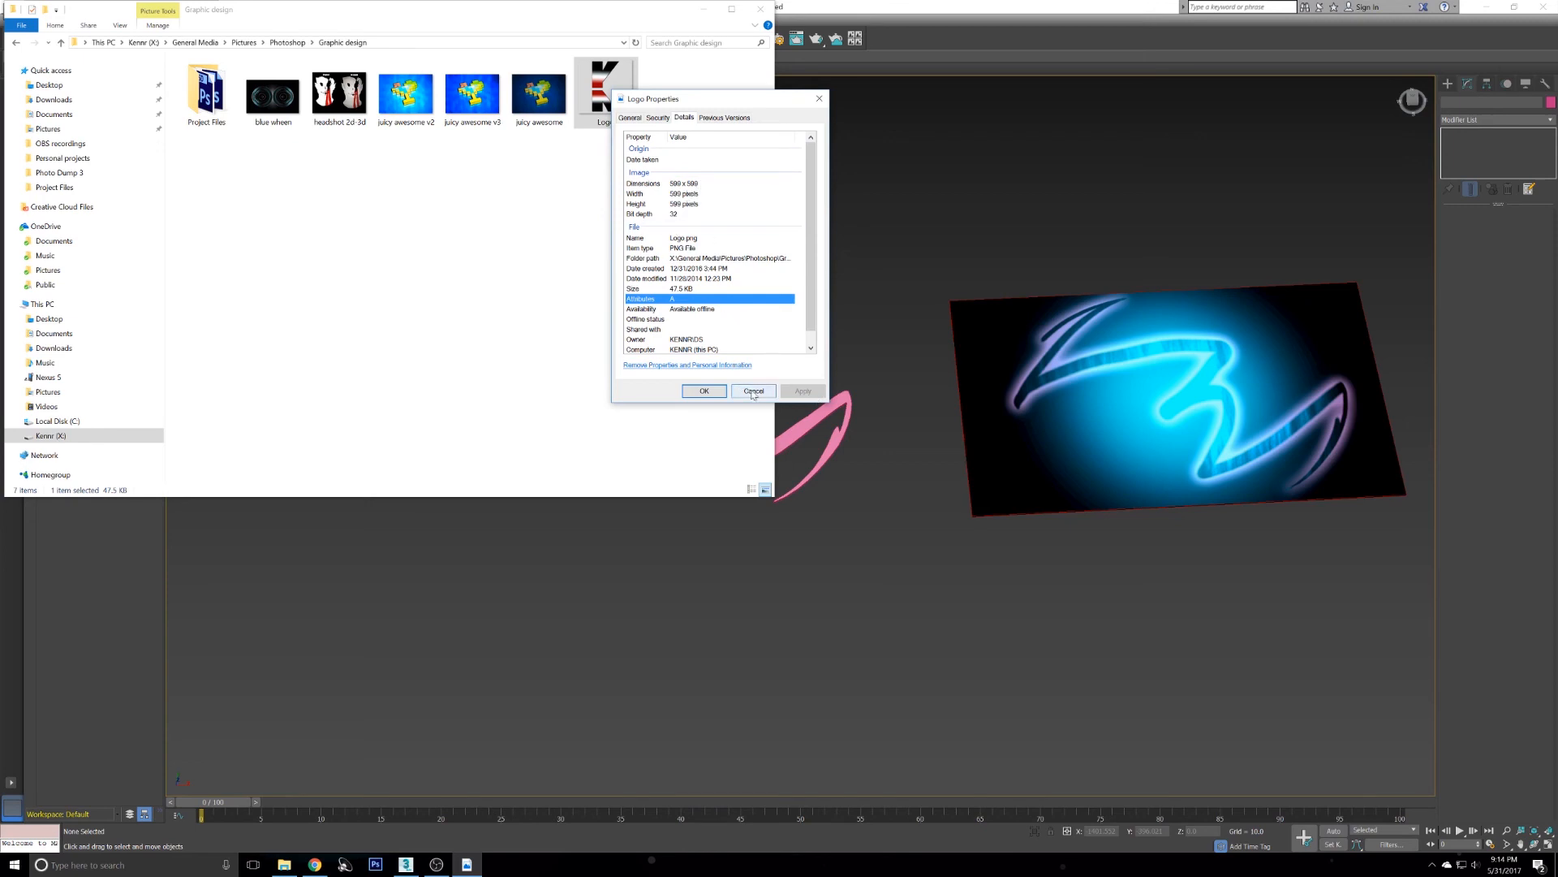
left_click(497, 273)
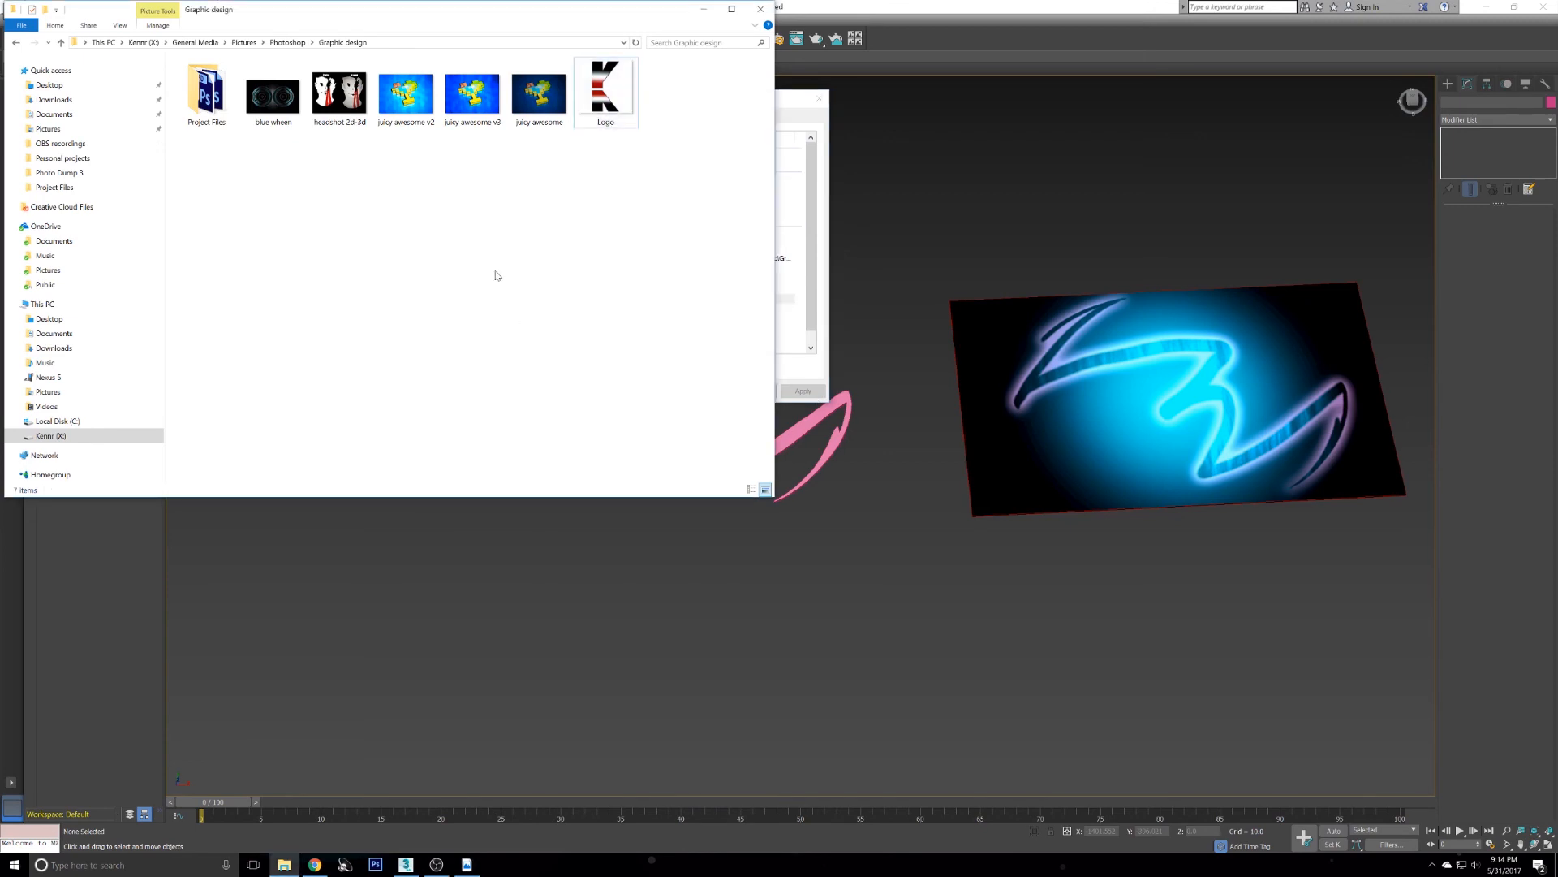
left_click(804, 389)
left_click(749, 391)
left_click(915, 194)
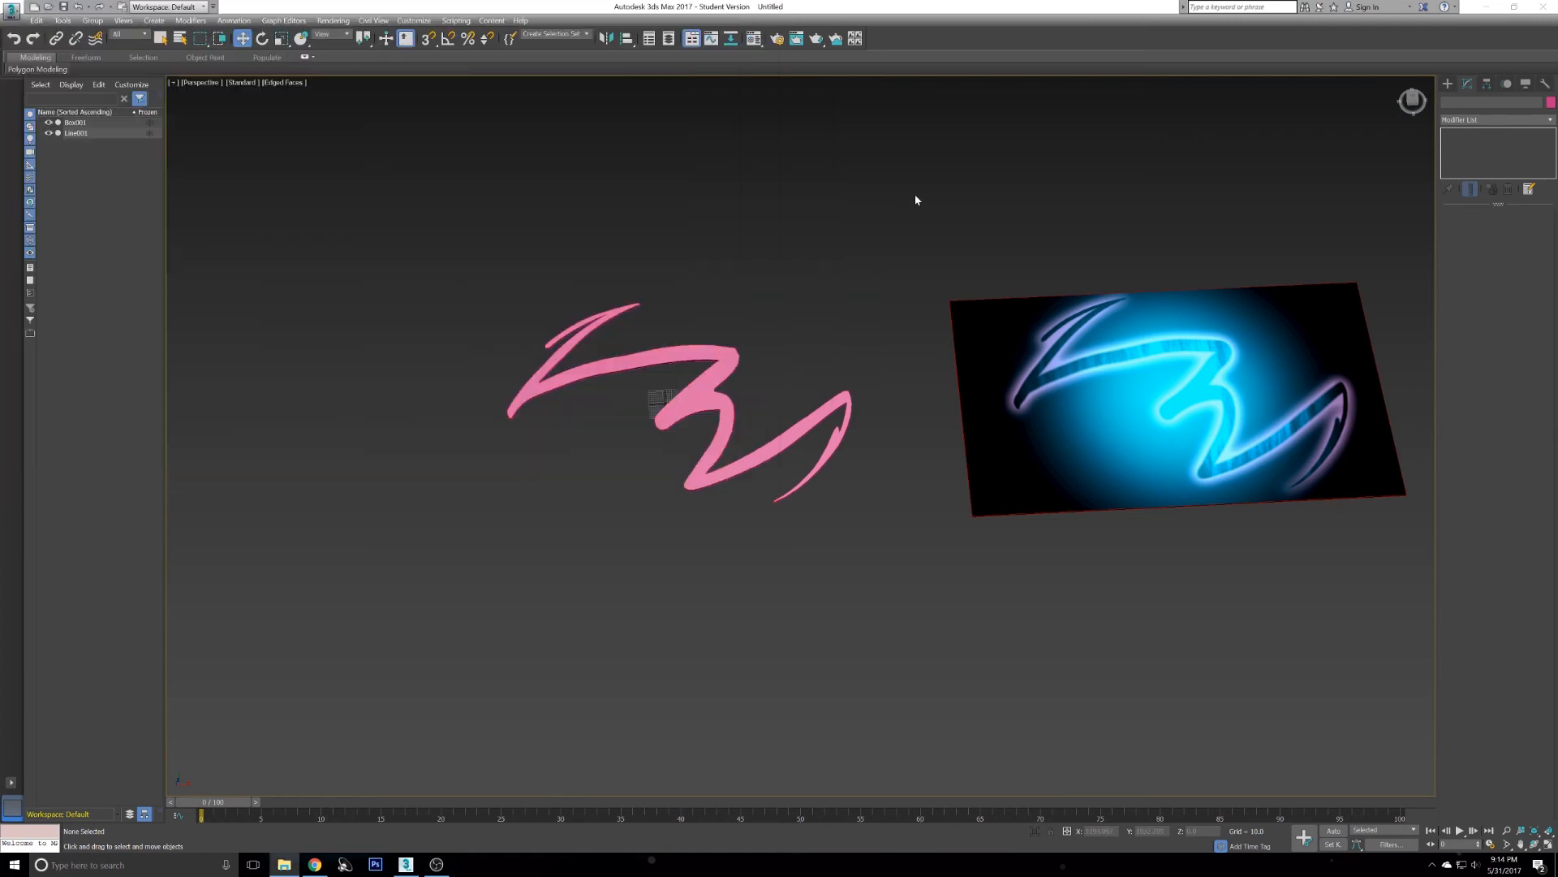
- Select the extruded logo and move it far aside to clear the workspace
left_click(686, 347)
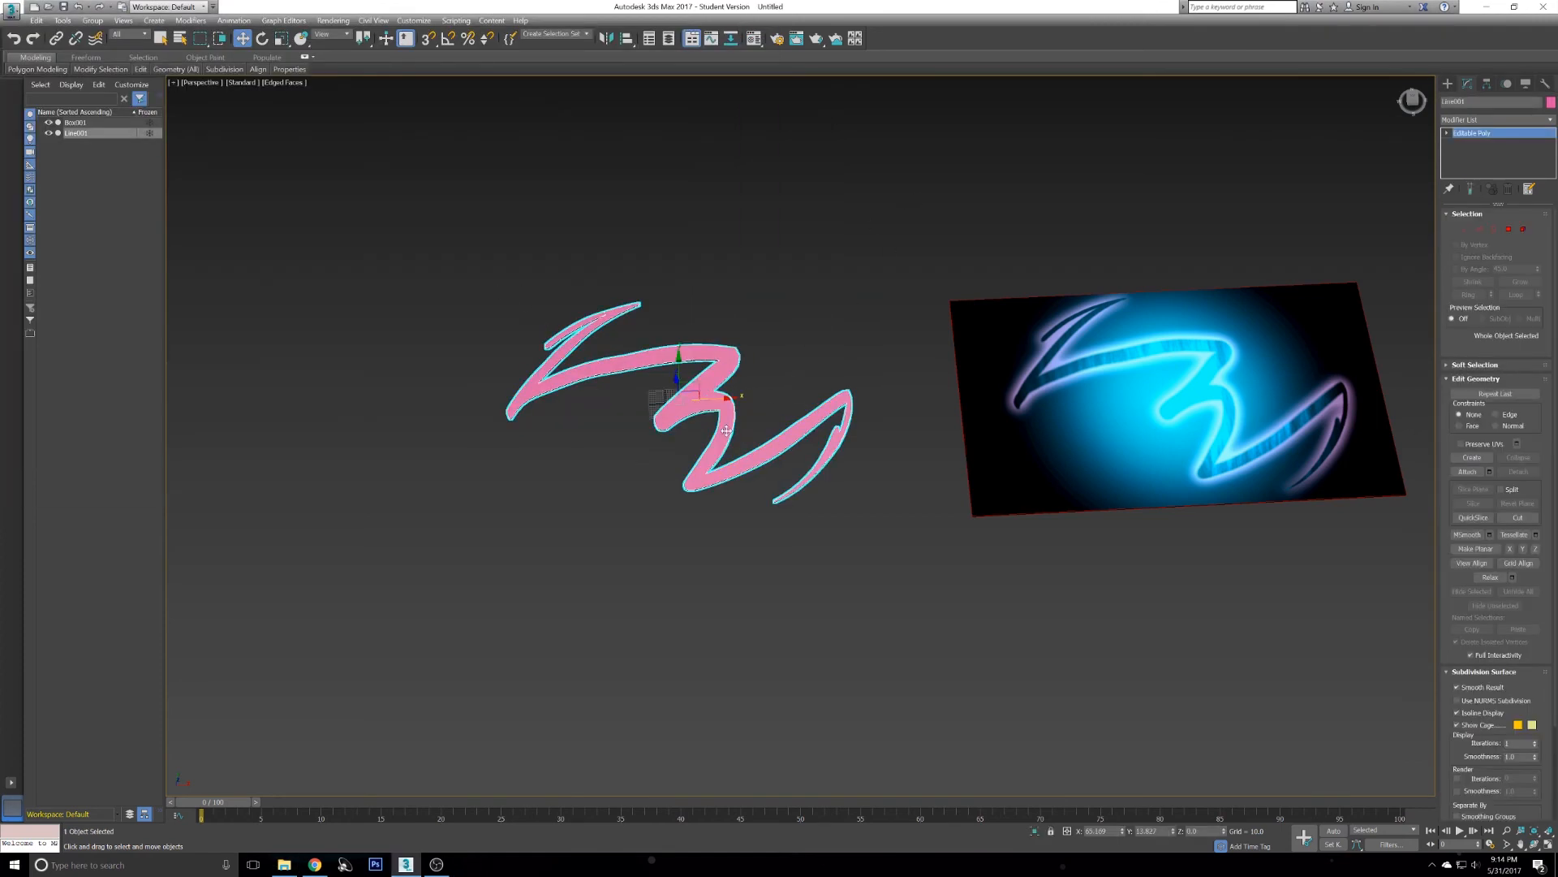
left_click_drag(741, 402, 1283, 399)
left_click(785, 433)
middle_click_drag(785, 434, 956, 384)
scroll(956, 384, "up", 5)
- Draw a new box primitive near the grid centre
left_click(1448, 84)
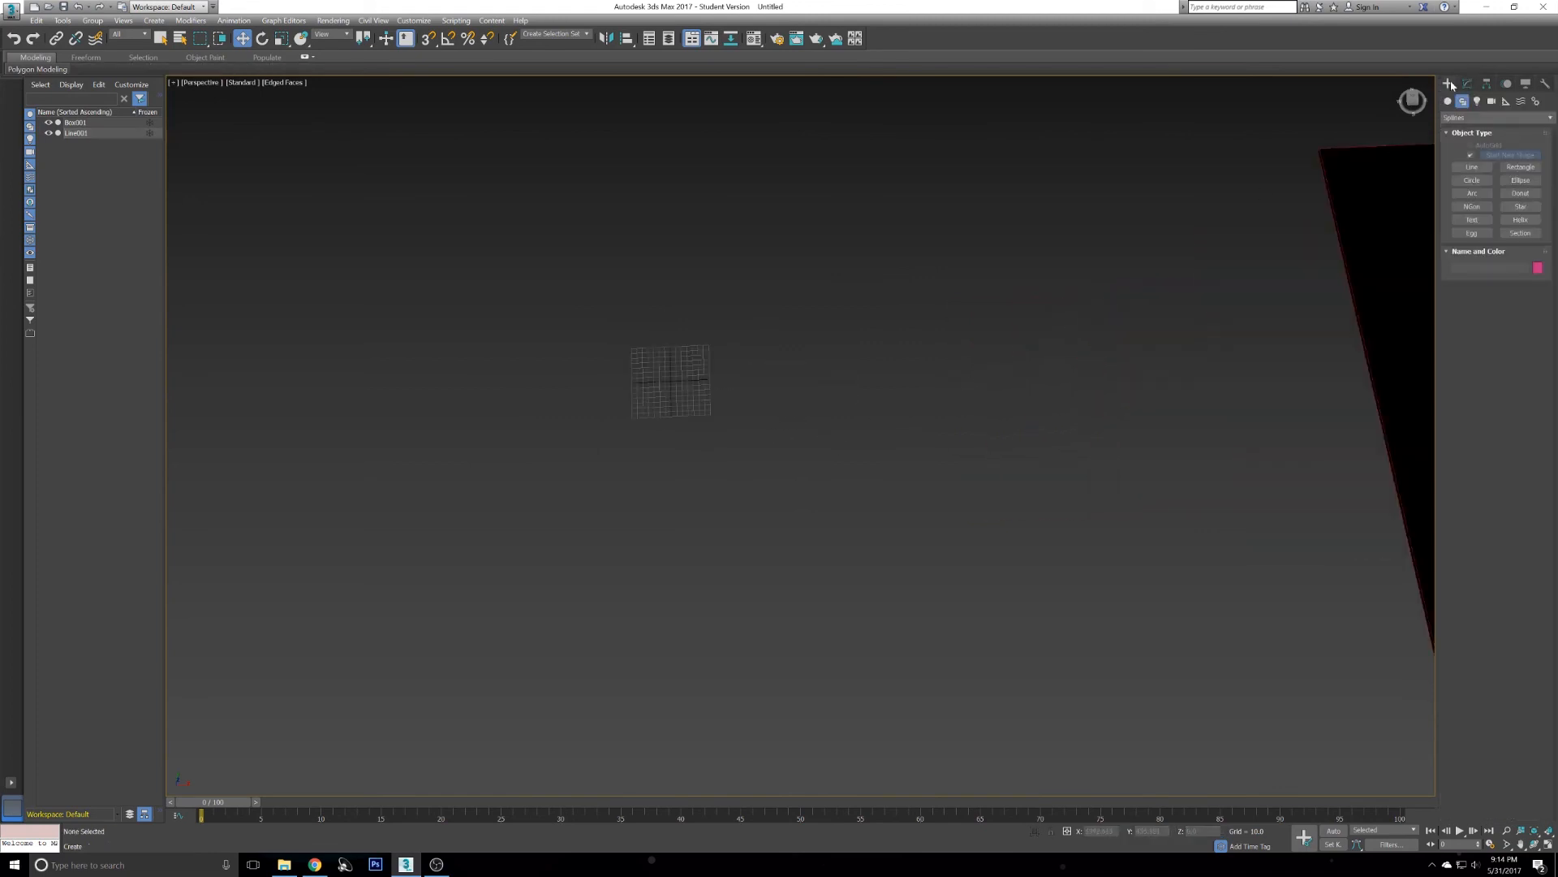
left_click(1462, 101)
left_click(1448, 101)
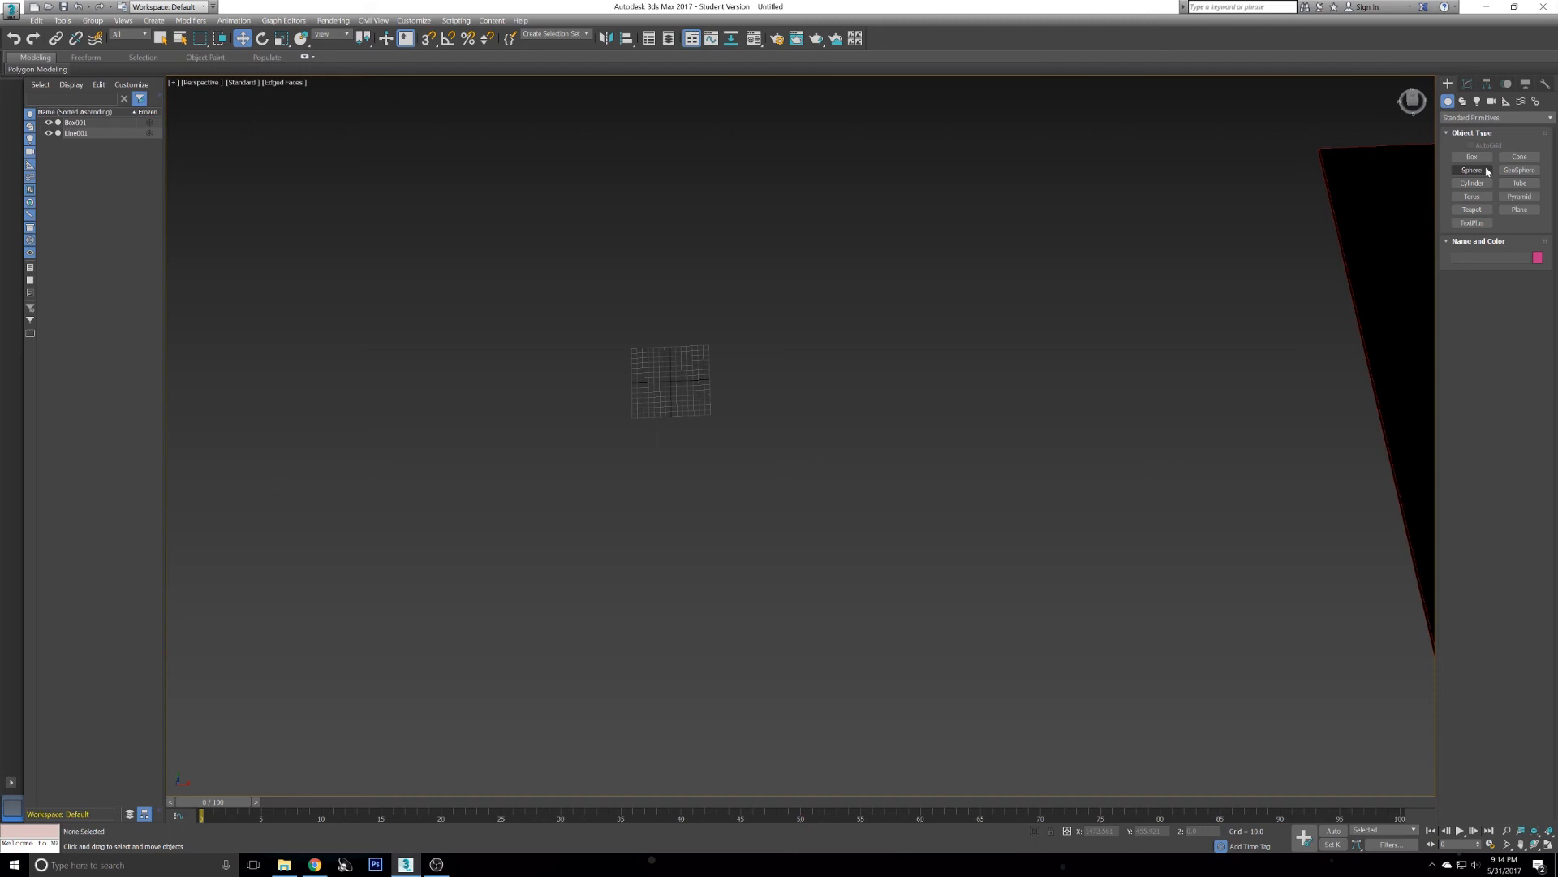
middle_click_drag(835, 295, 807, 360, "alt")
scroll(768, 406, "up", 4)
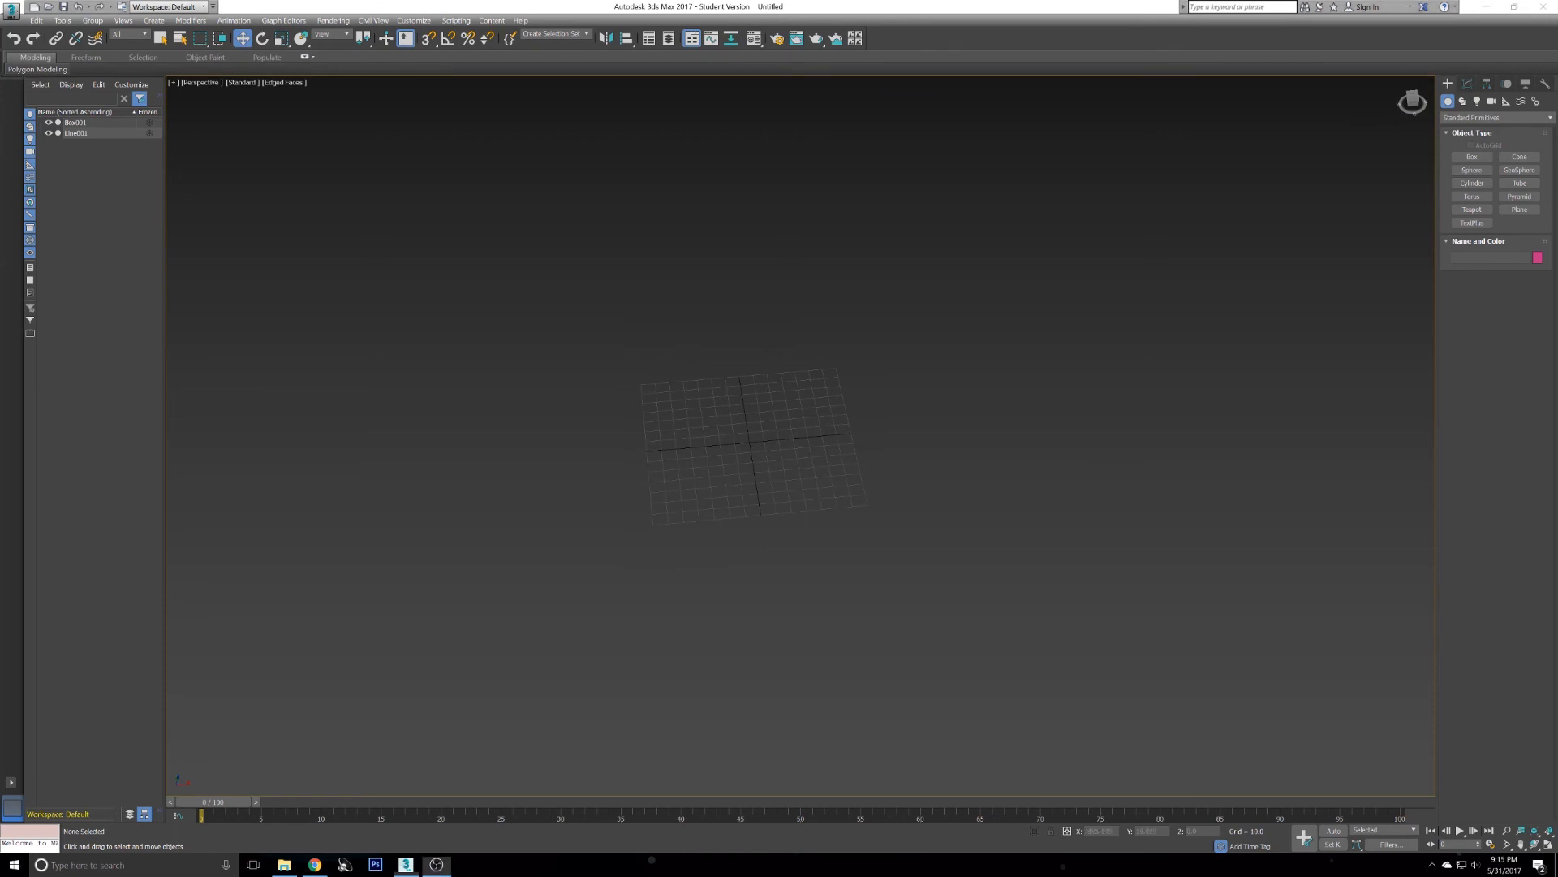
left_click(1471, 157)
left_click_drag(652, 368, 818, 441)
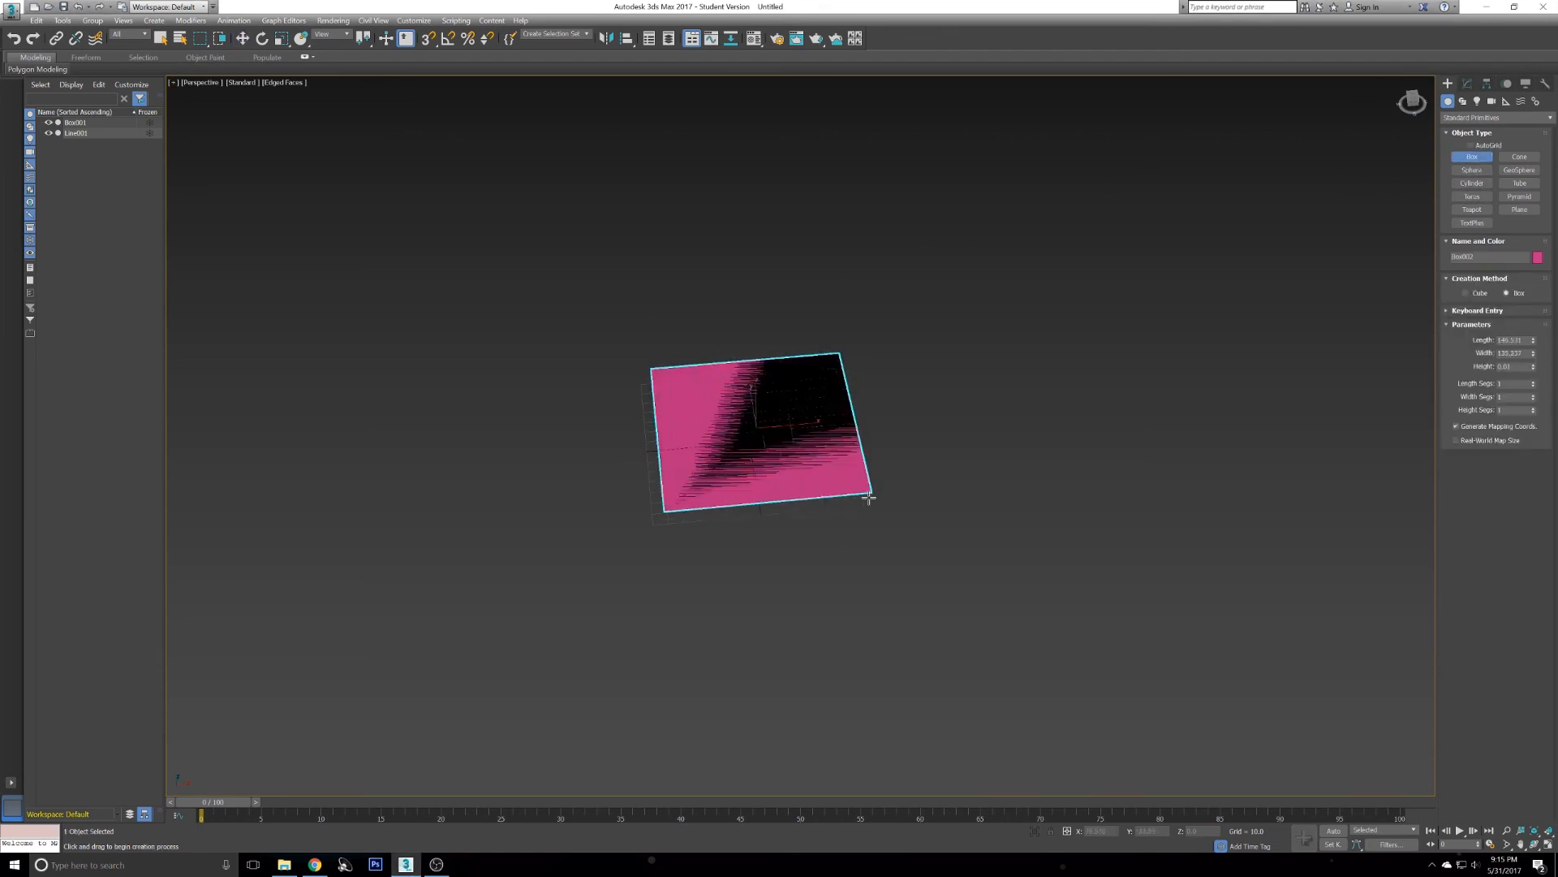
left_click(897, 431)
- Set the new box's length and width to 200 and its height to 10
left_click_drag(1523, 340, 1354, 340)
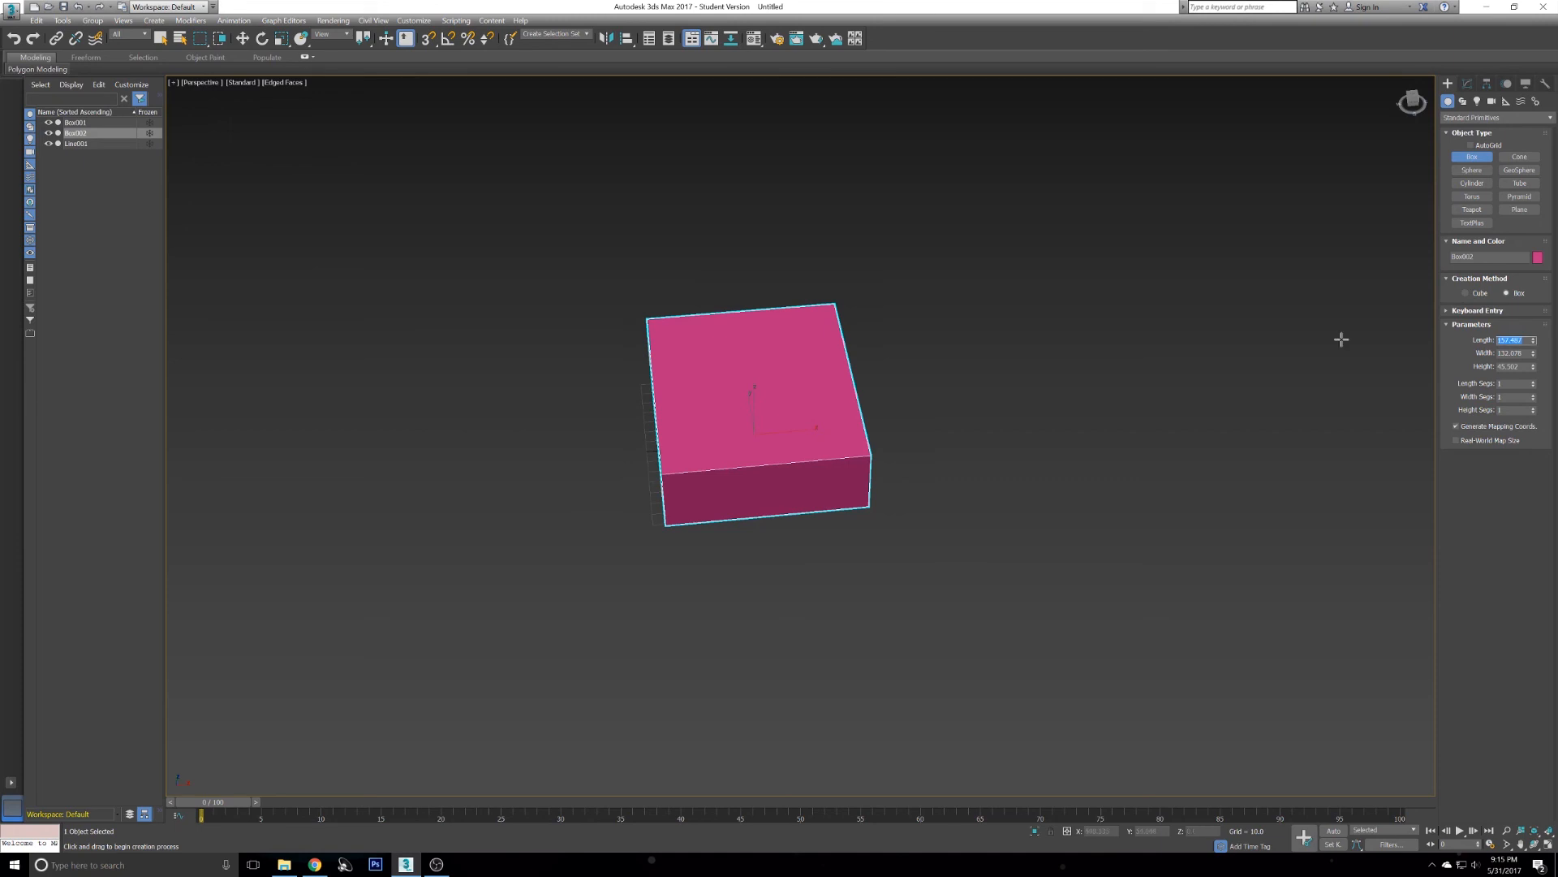
type("2")
key("Tab")
type("200")
key("Tab")
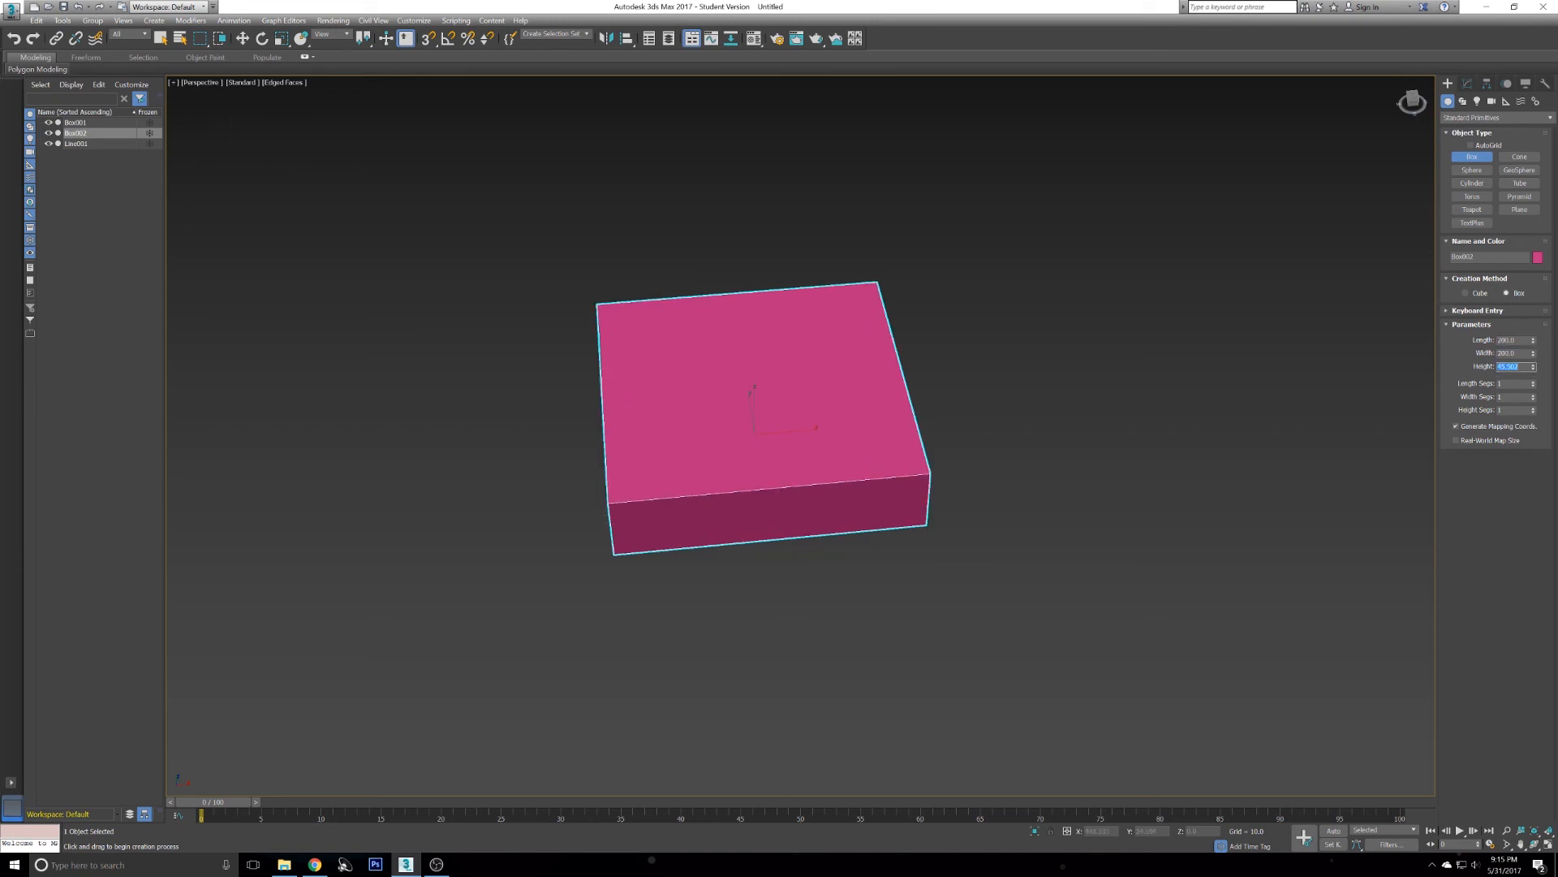
type("10")
key("Return")
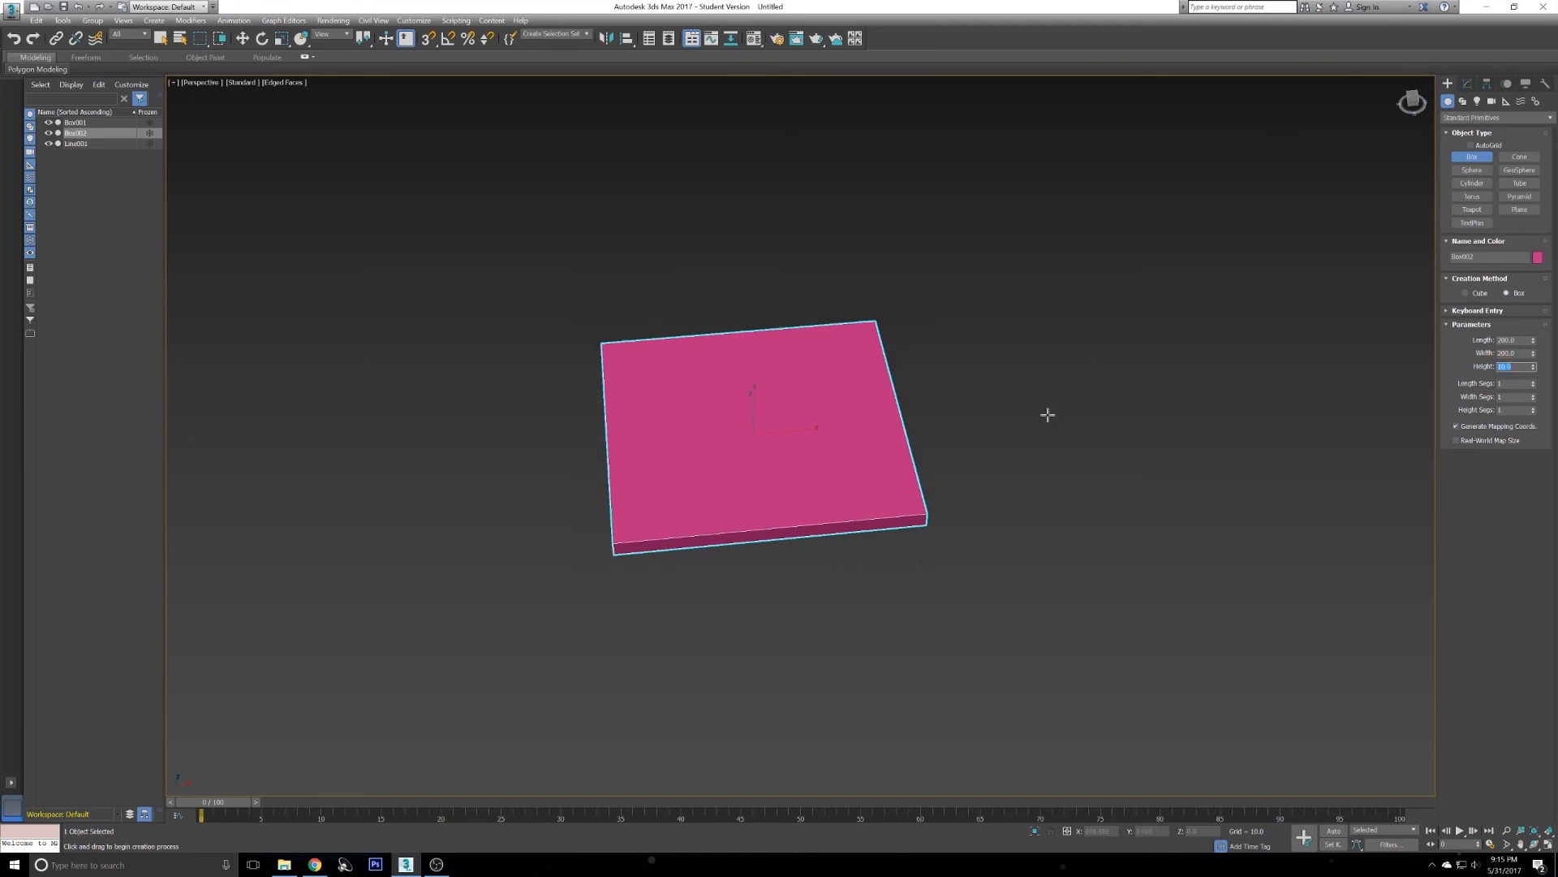
- Open the Material Editor and assign a fresh material slot to the new box
scroll(800, 486, "up", 2)
key("m")
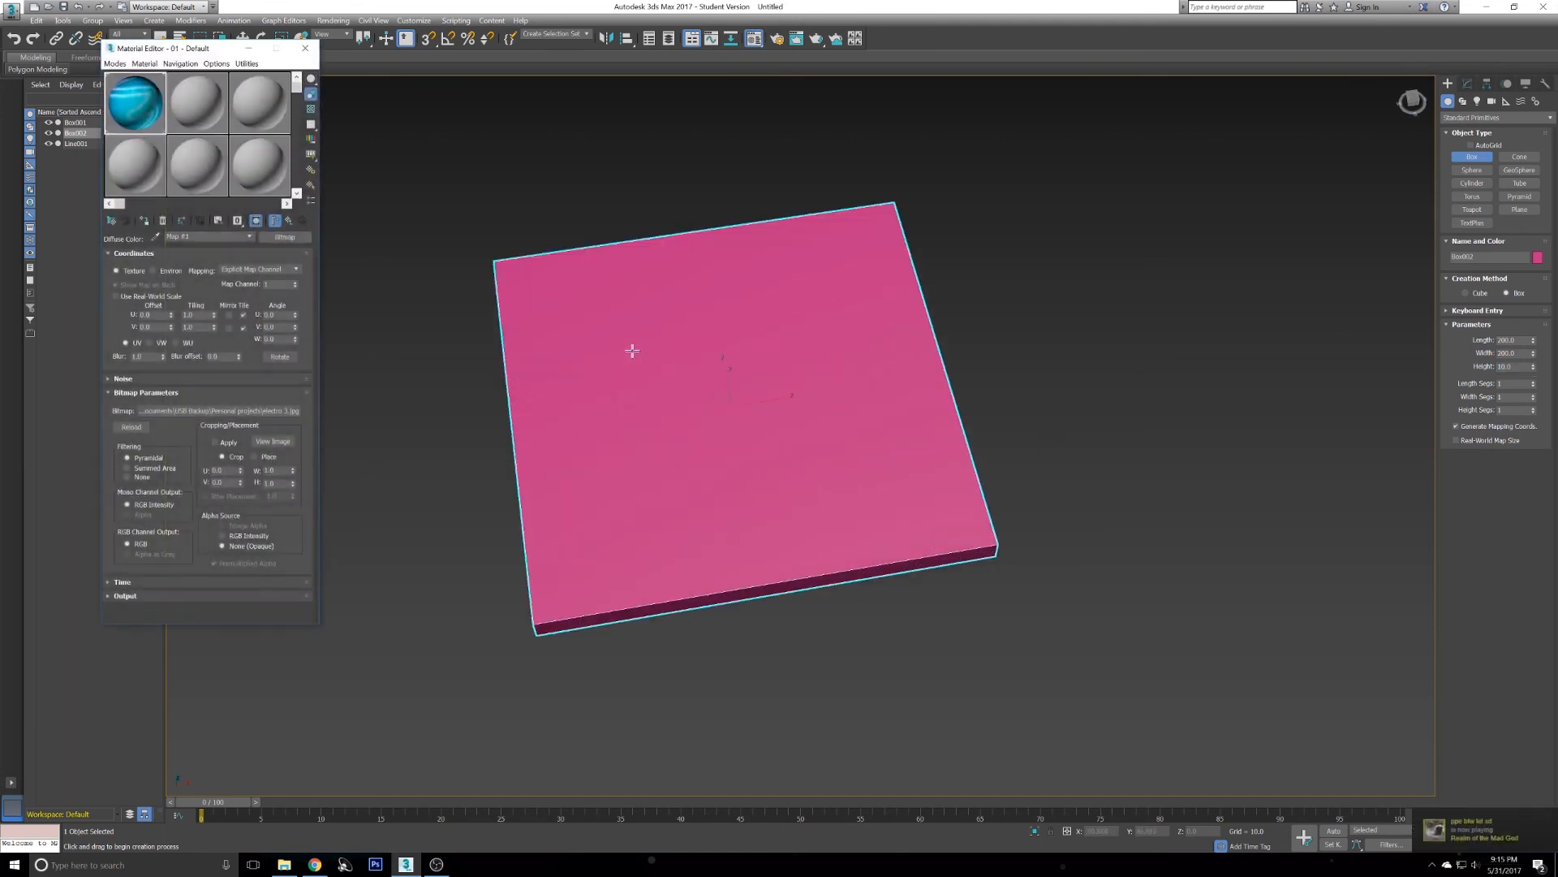
left_click(224, 116)
left_click_drag(186, 104, 620, 340)
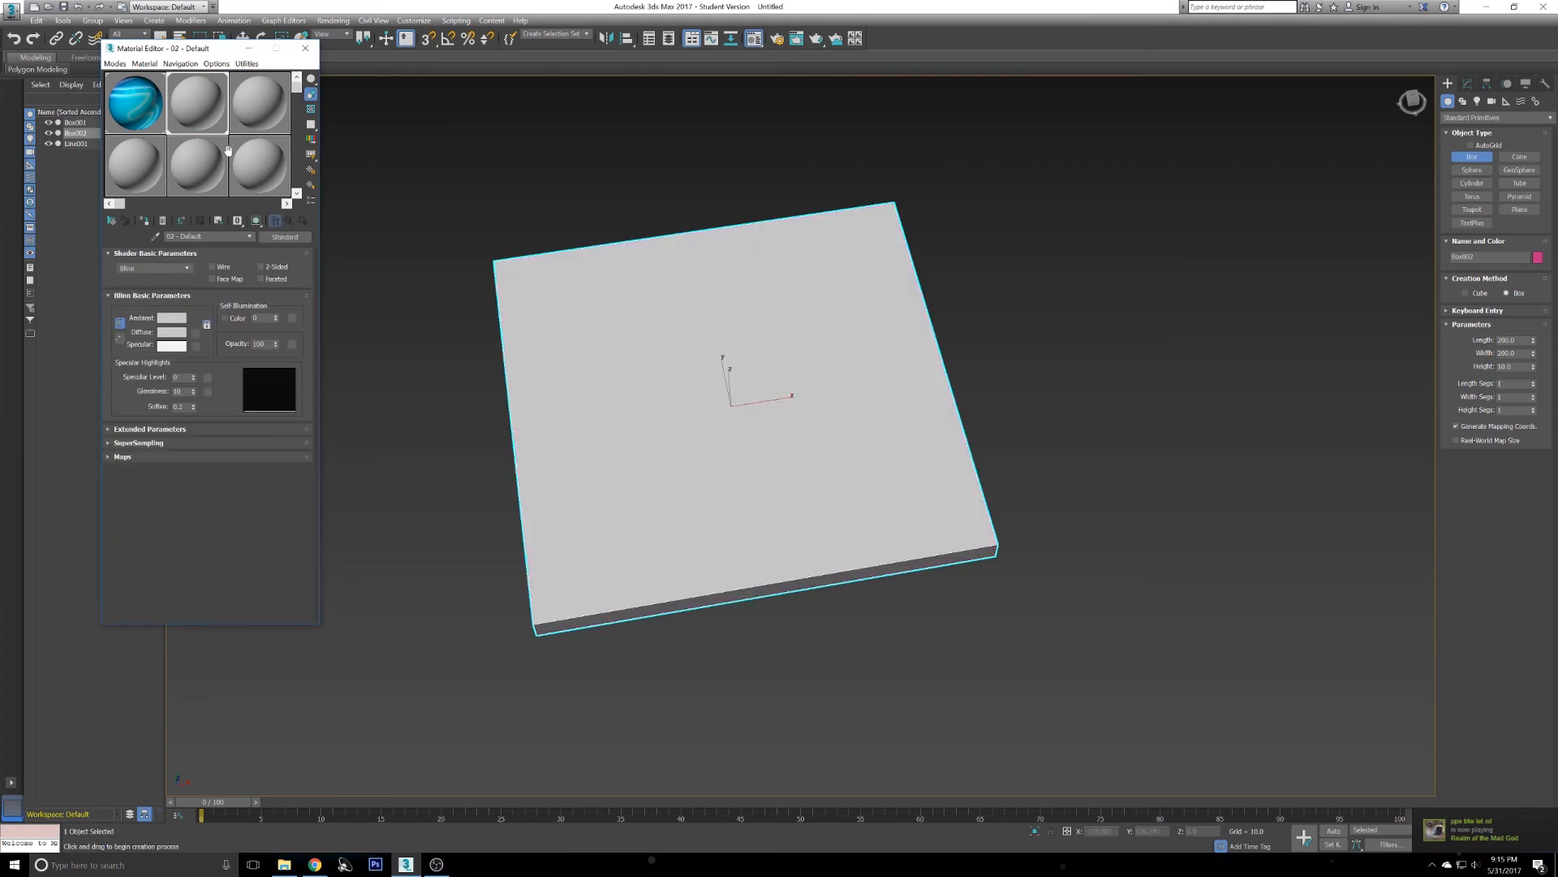
left_click(254, 221)
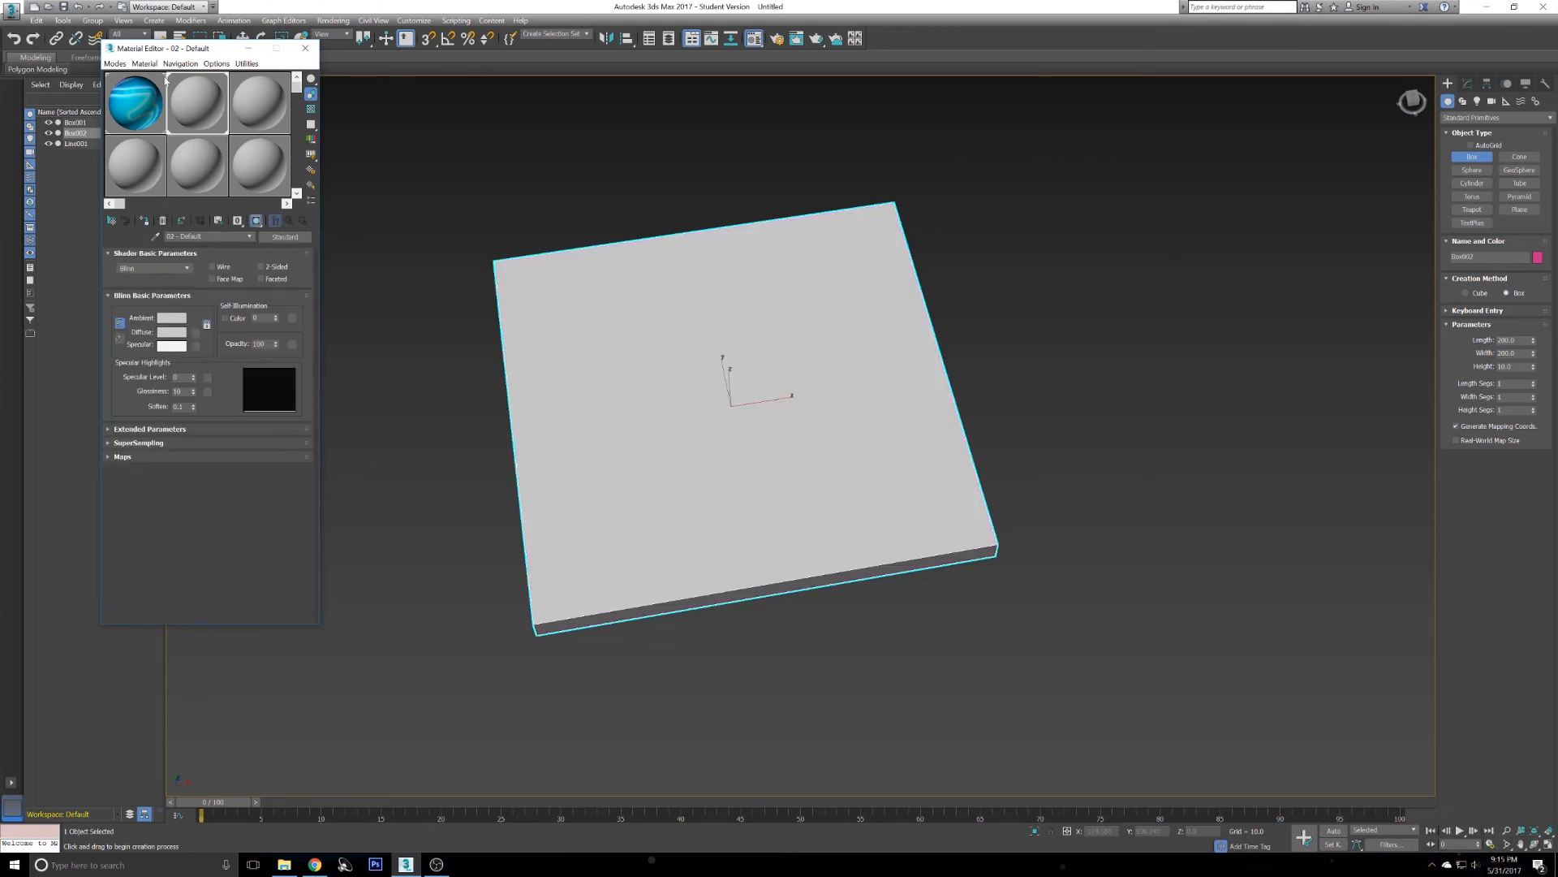
- Load the Logo image from the Graphic design folder as the Diffuse Color bitmap and show it in the viewport
left_click(130, 455)
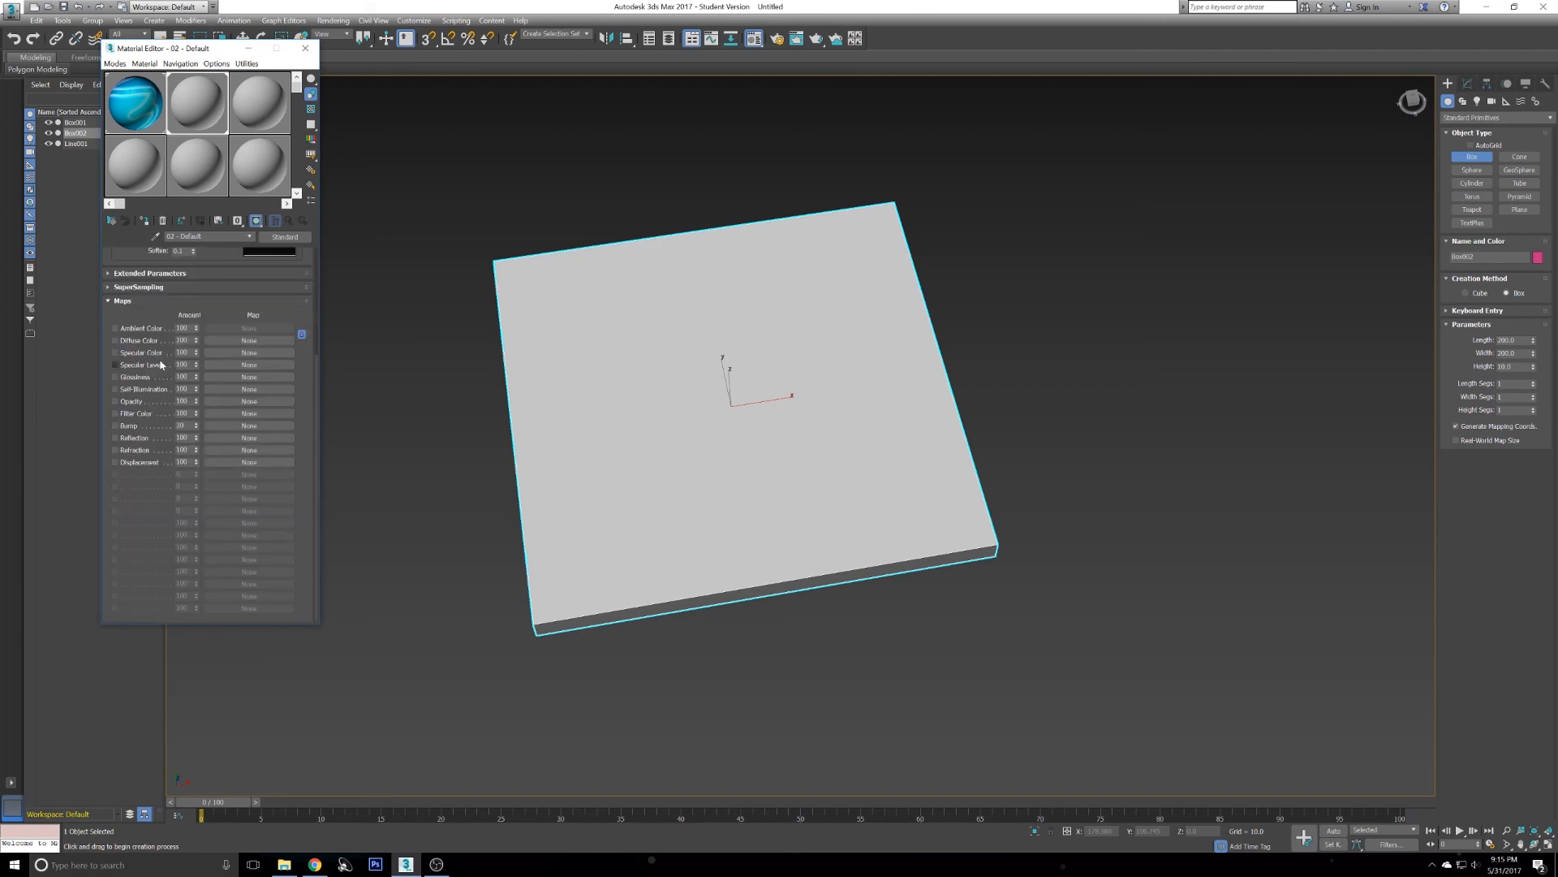
left_click(224, 342)
left_click(837, 613)
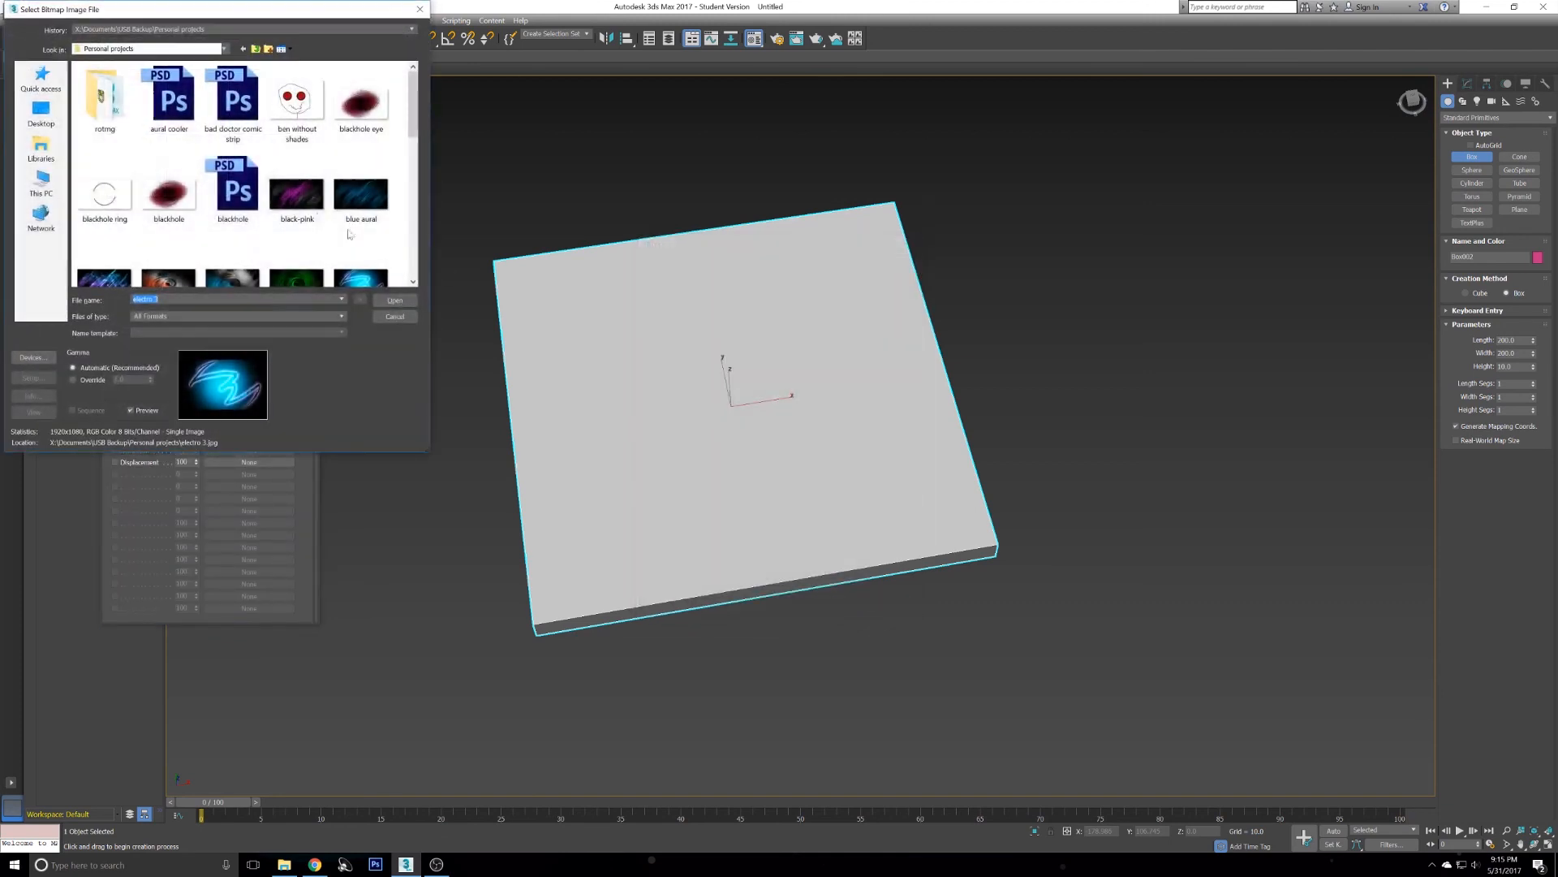
left_click(40, 182)
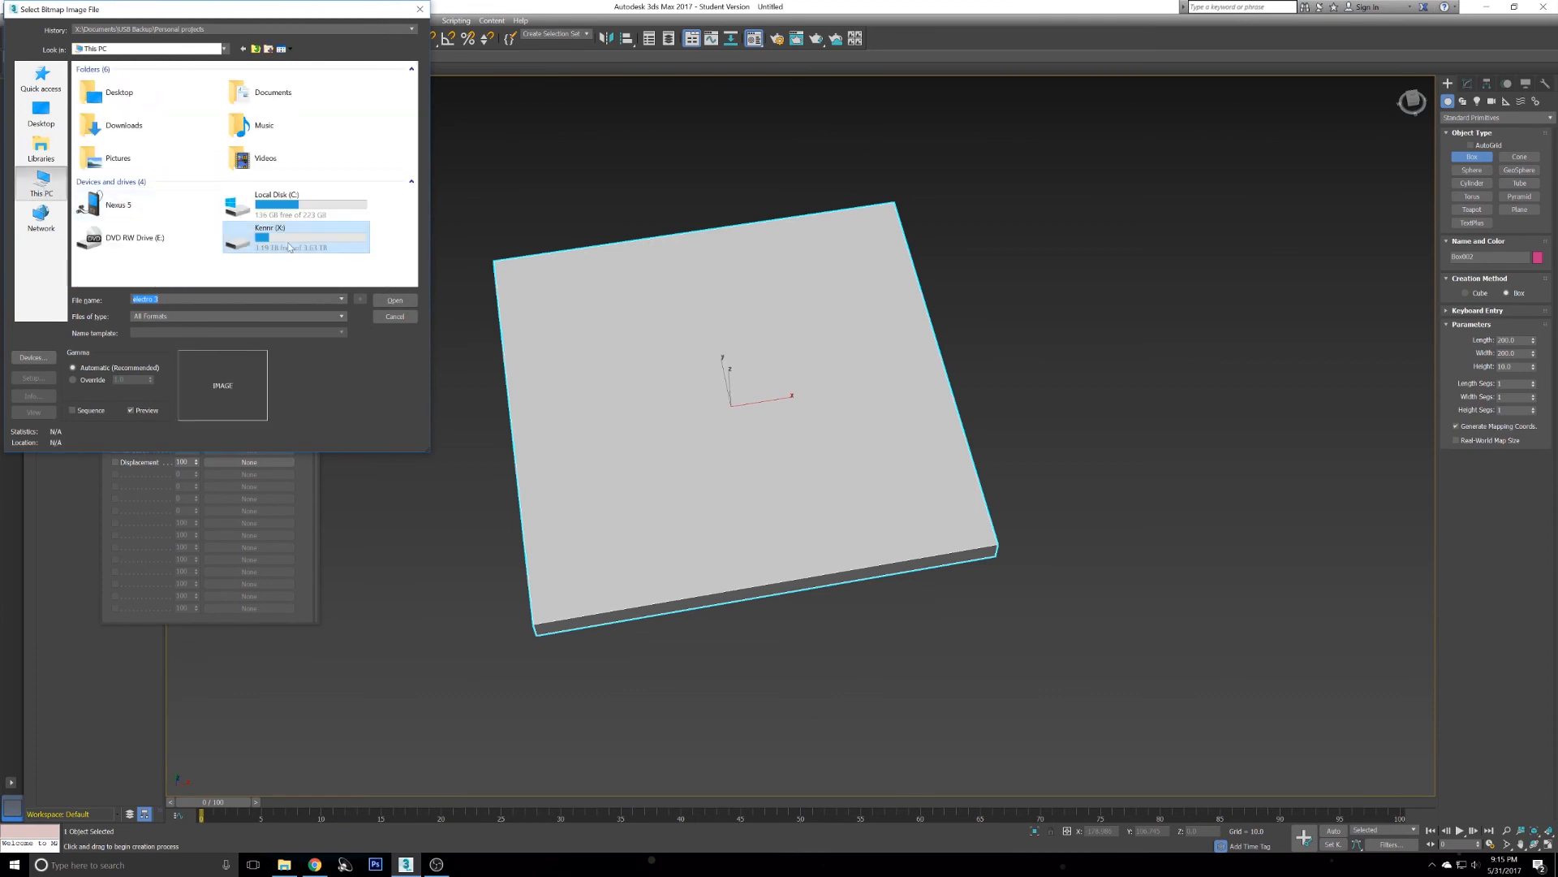
double_click(289, 244)
double_click(131, 127)
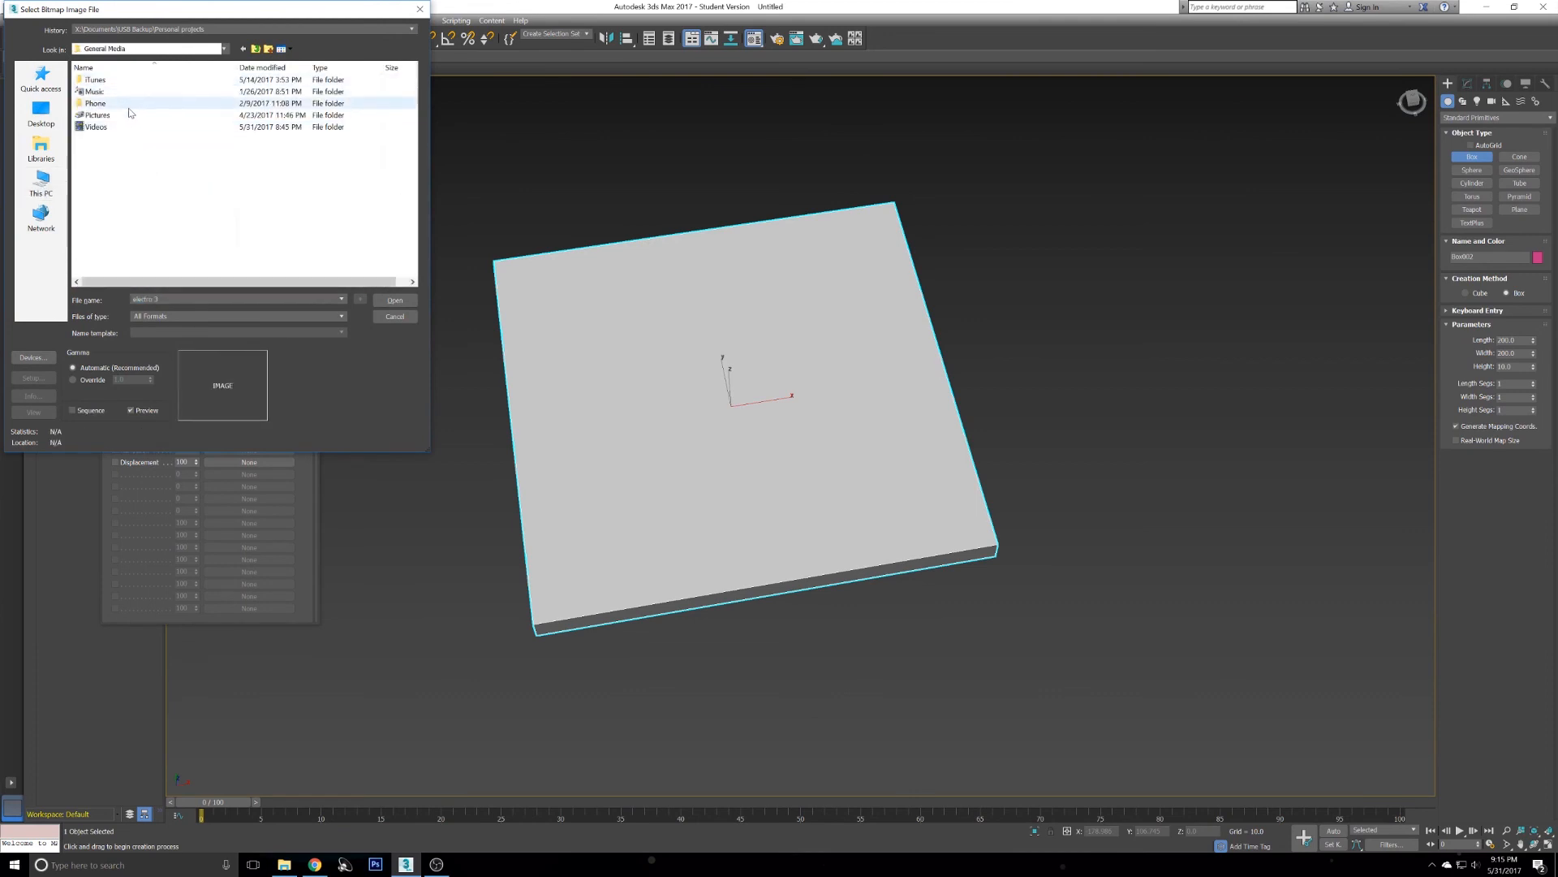
double_click(128, 114)
double_click(128, 104)
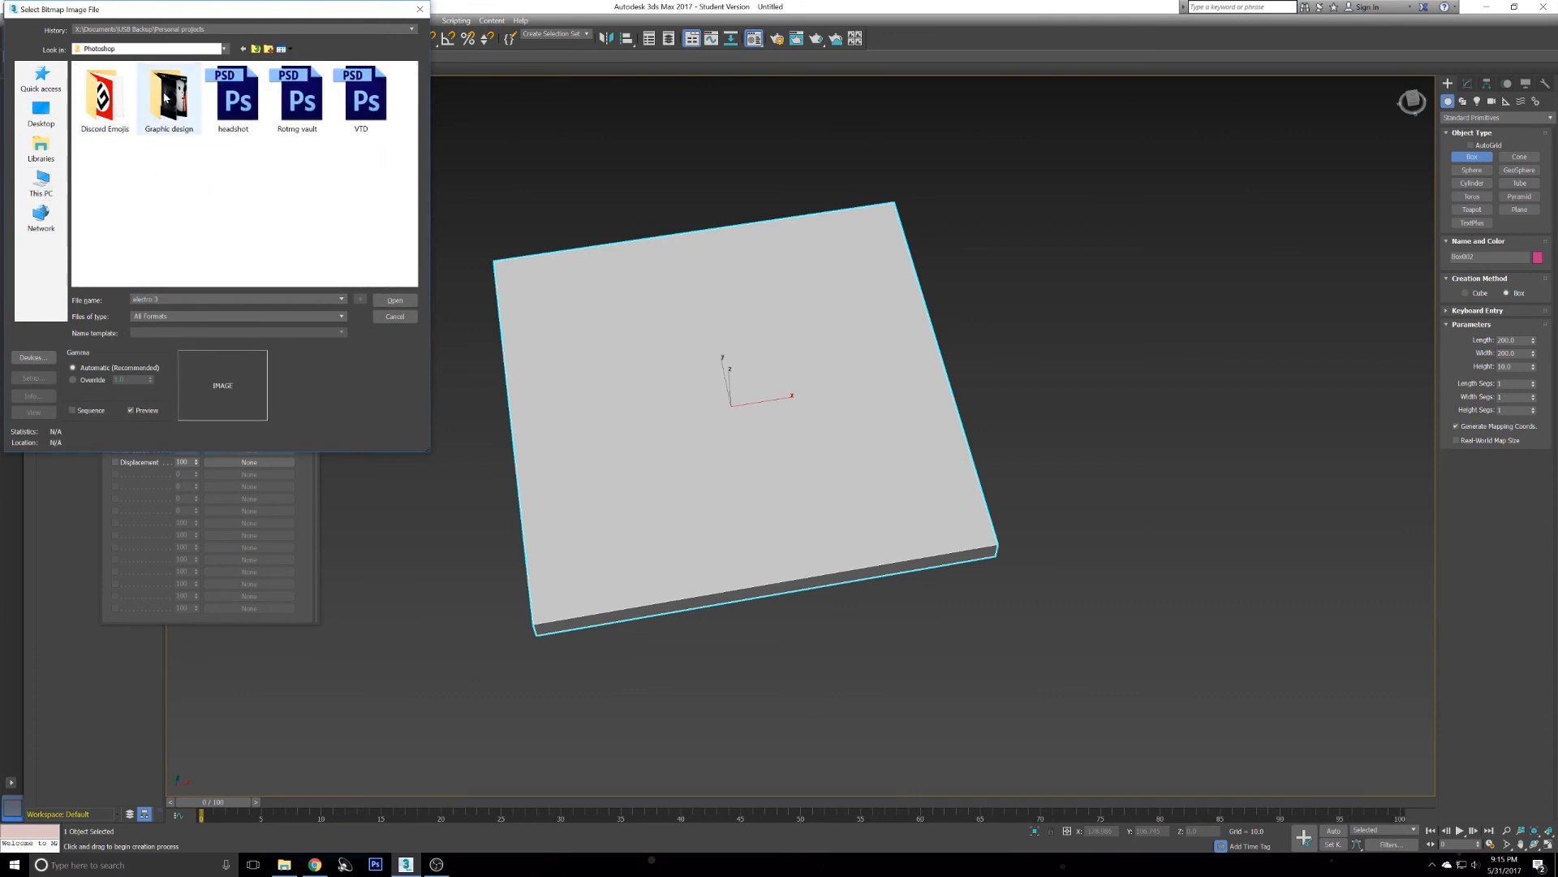
double_click(164, 98)
left_click(169, 186)
left_click(394, 301)
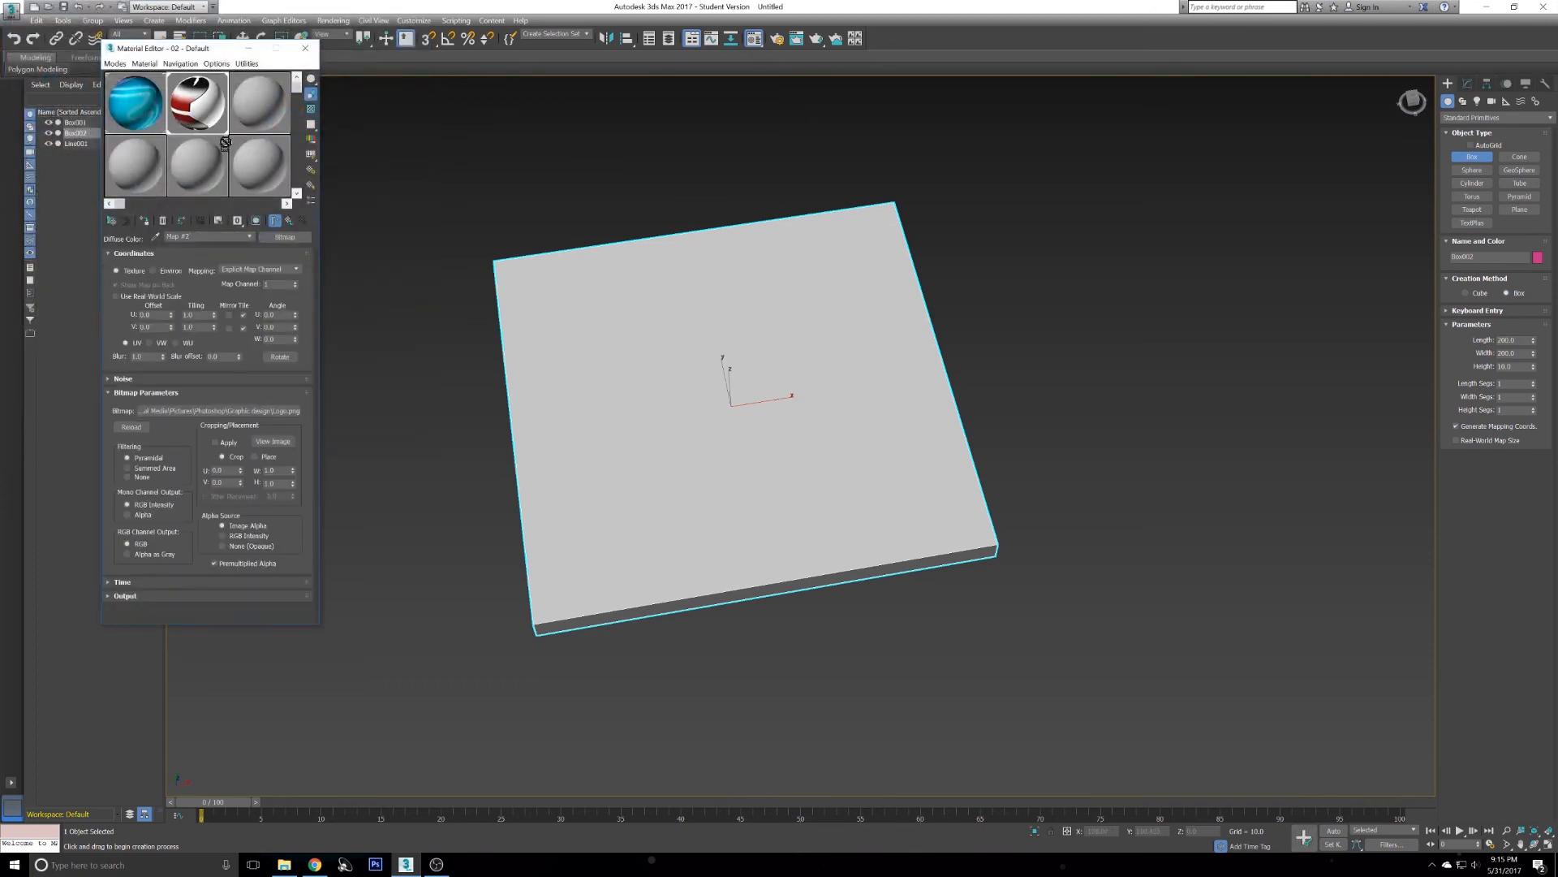
left_click(258, 221)
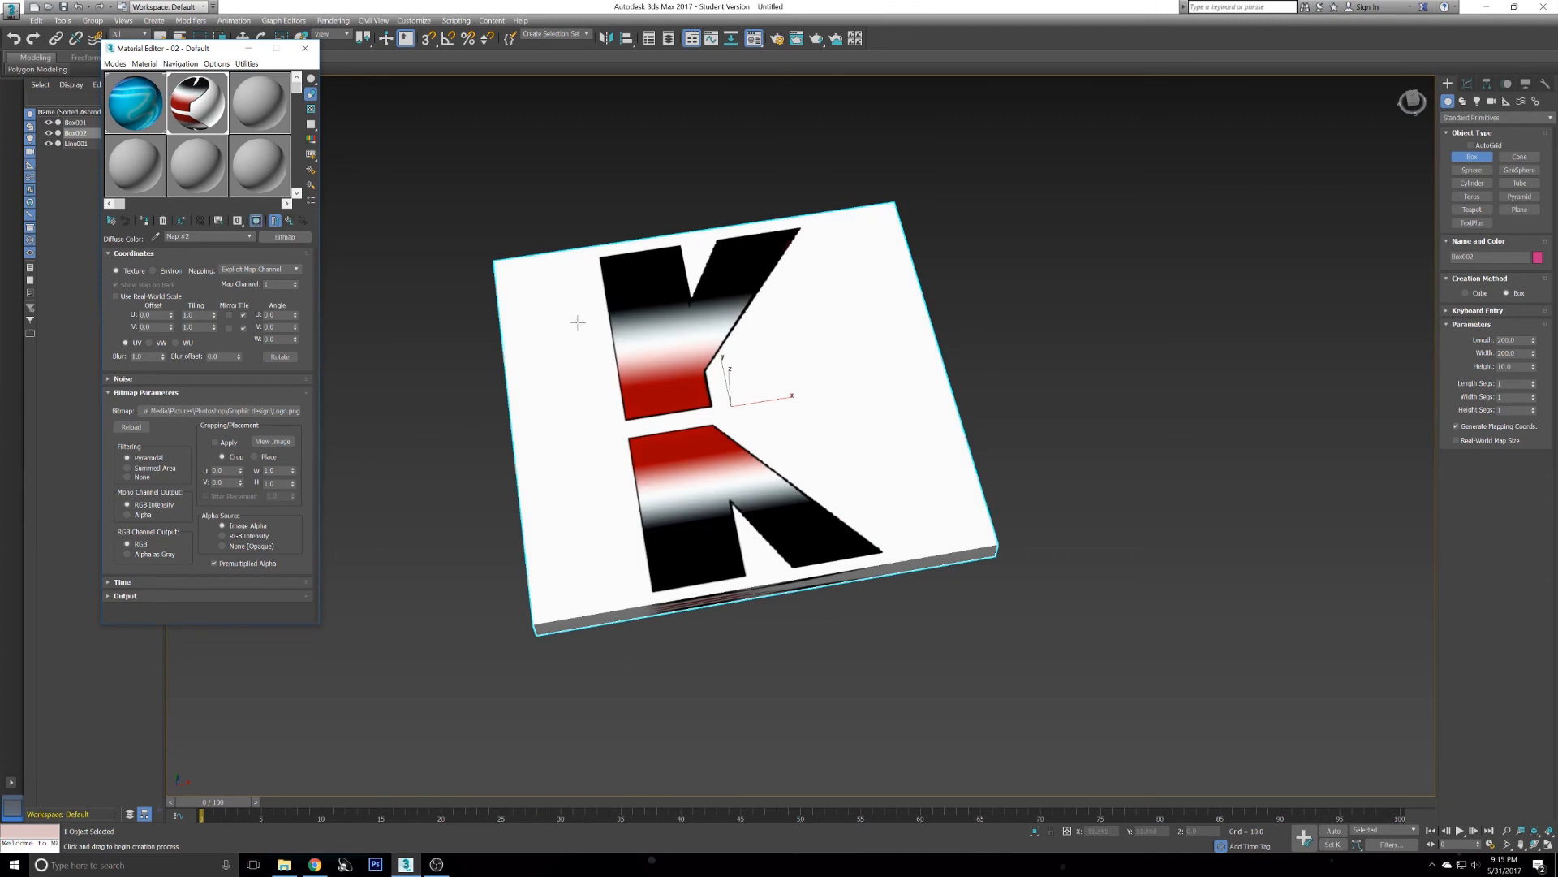
middle_click_drag(651, 351, 613, 377)
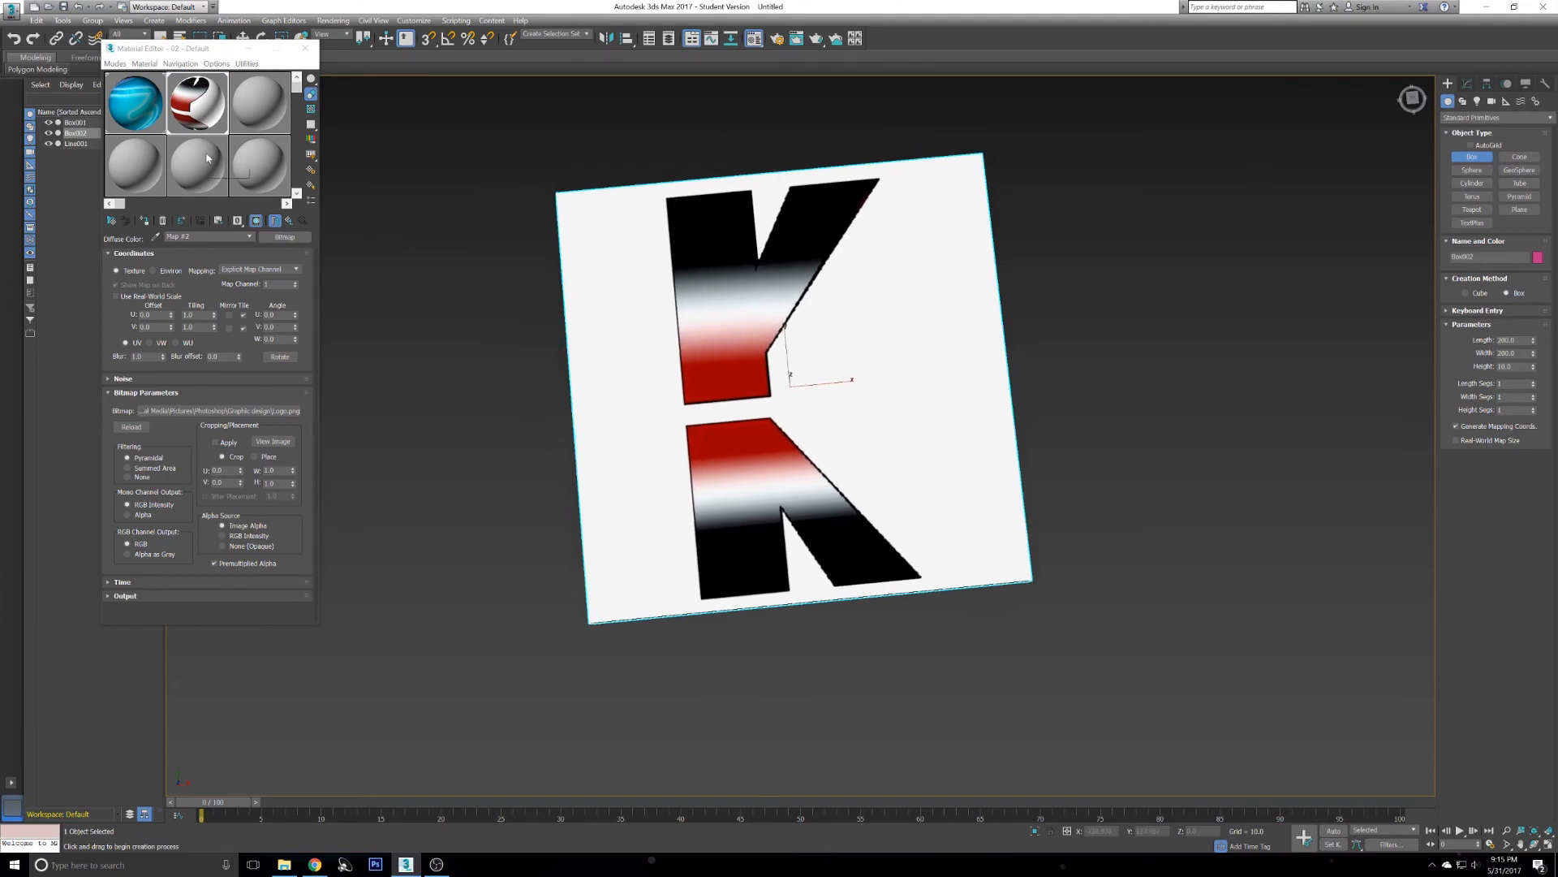
middle_click_drag(792, 343, 802, 349, "alt")
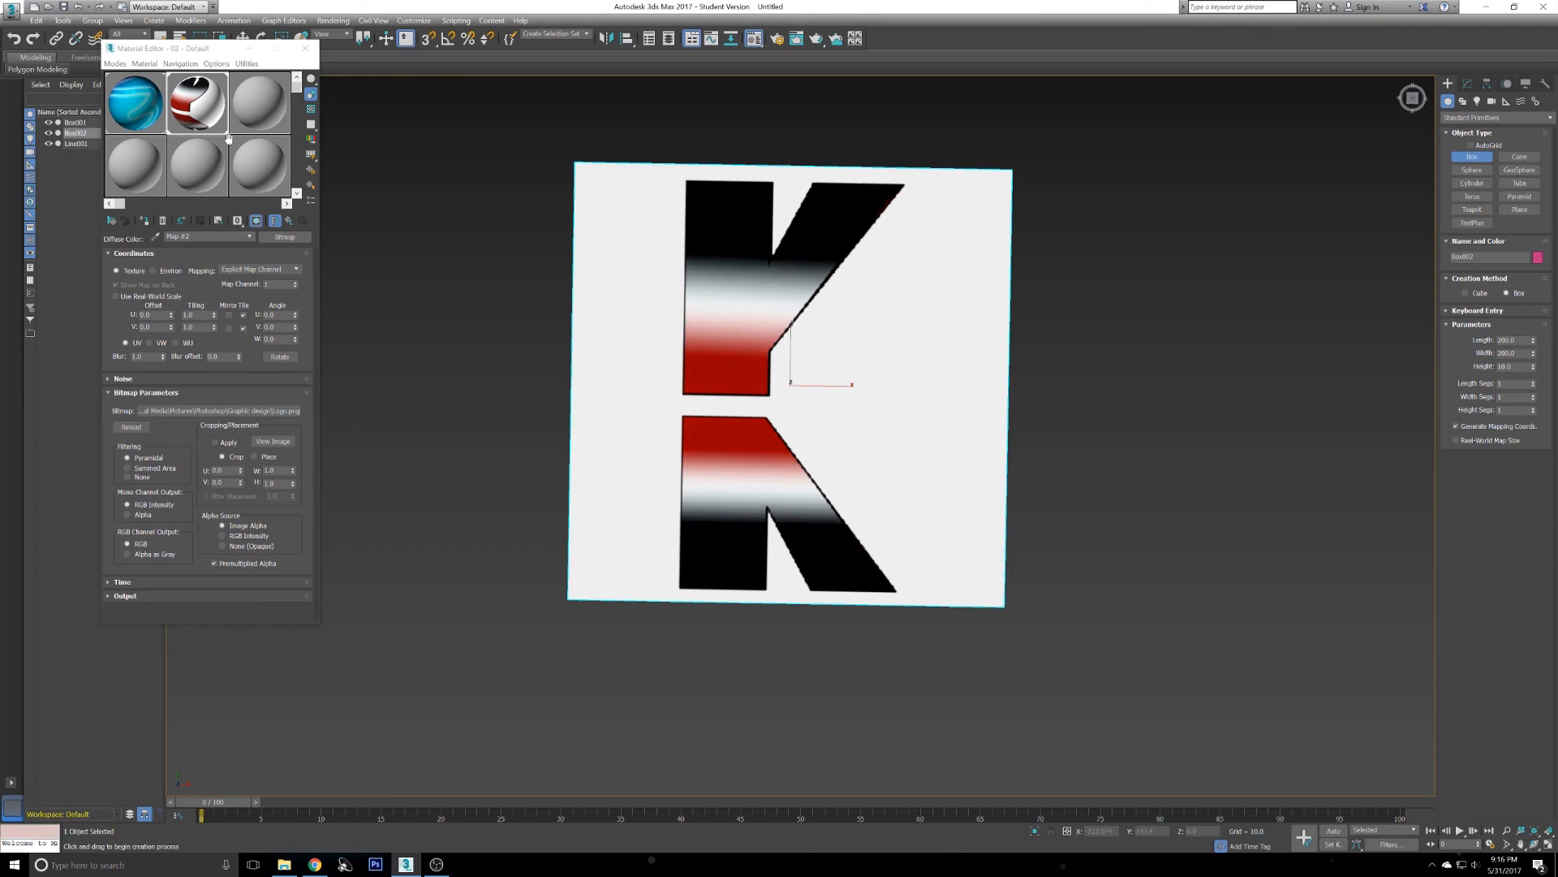
middle_click_drag(730, 308, 729, 343, "alt")
key("w")
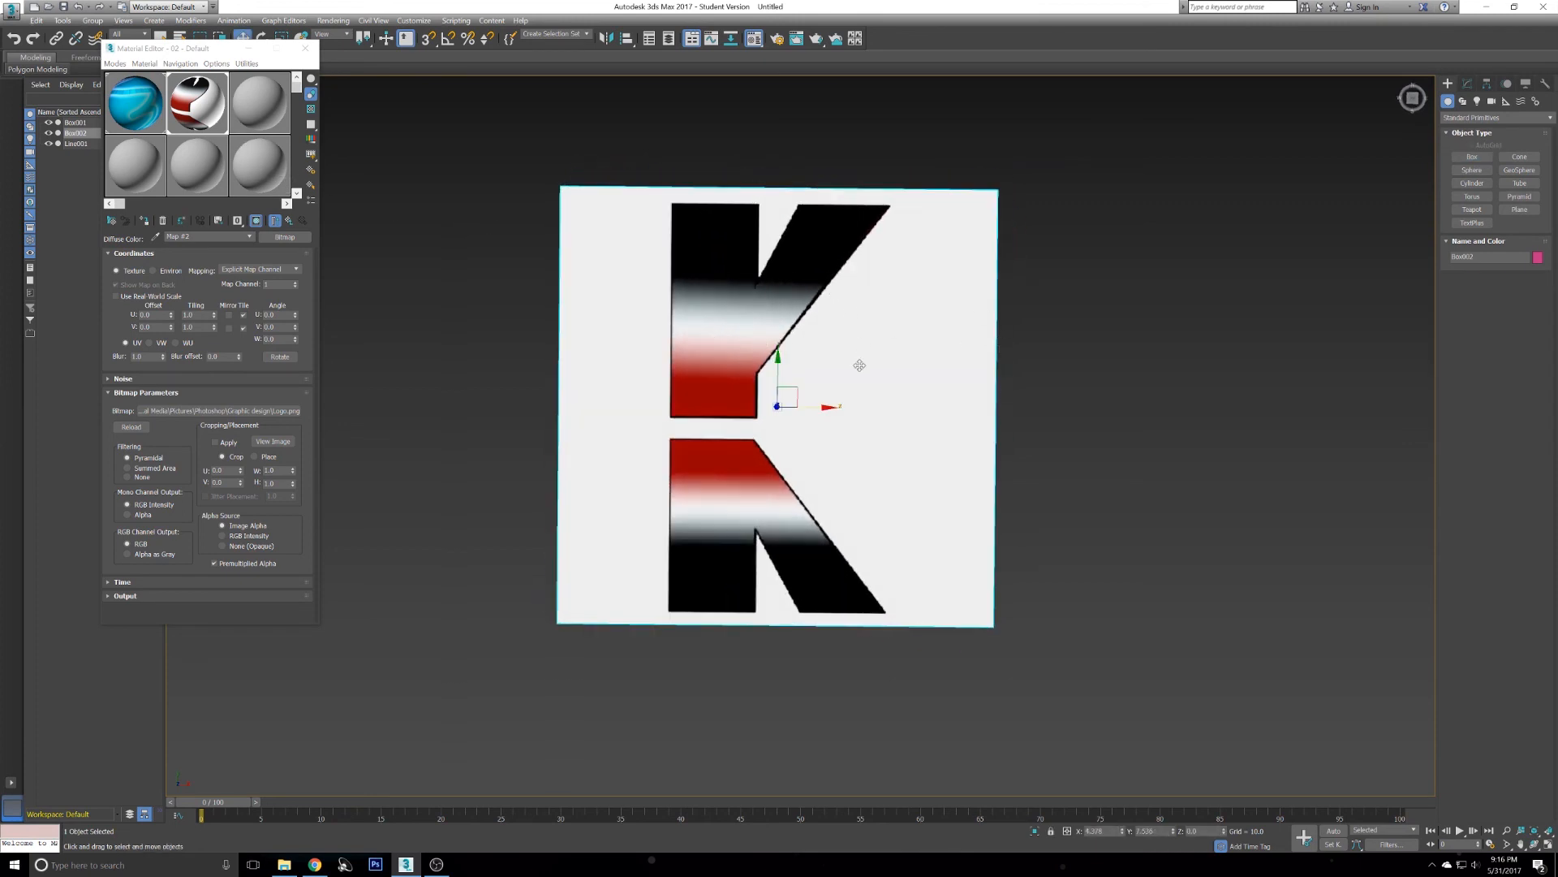
- Reposition the K-textured box in the Top viewport and close the Material Editor
middle_click_drag(808, 416, 769, 362, "alt")
left_click_drag(777, 379, 783, 434)
middle_click_drag(784, 434, 759, 388, "alt")
key("alt+w")
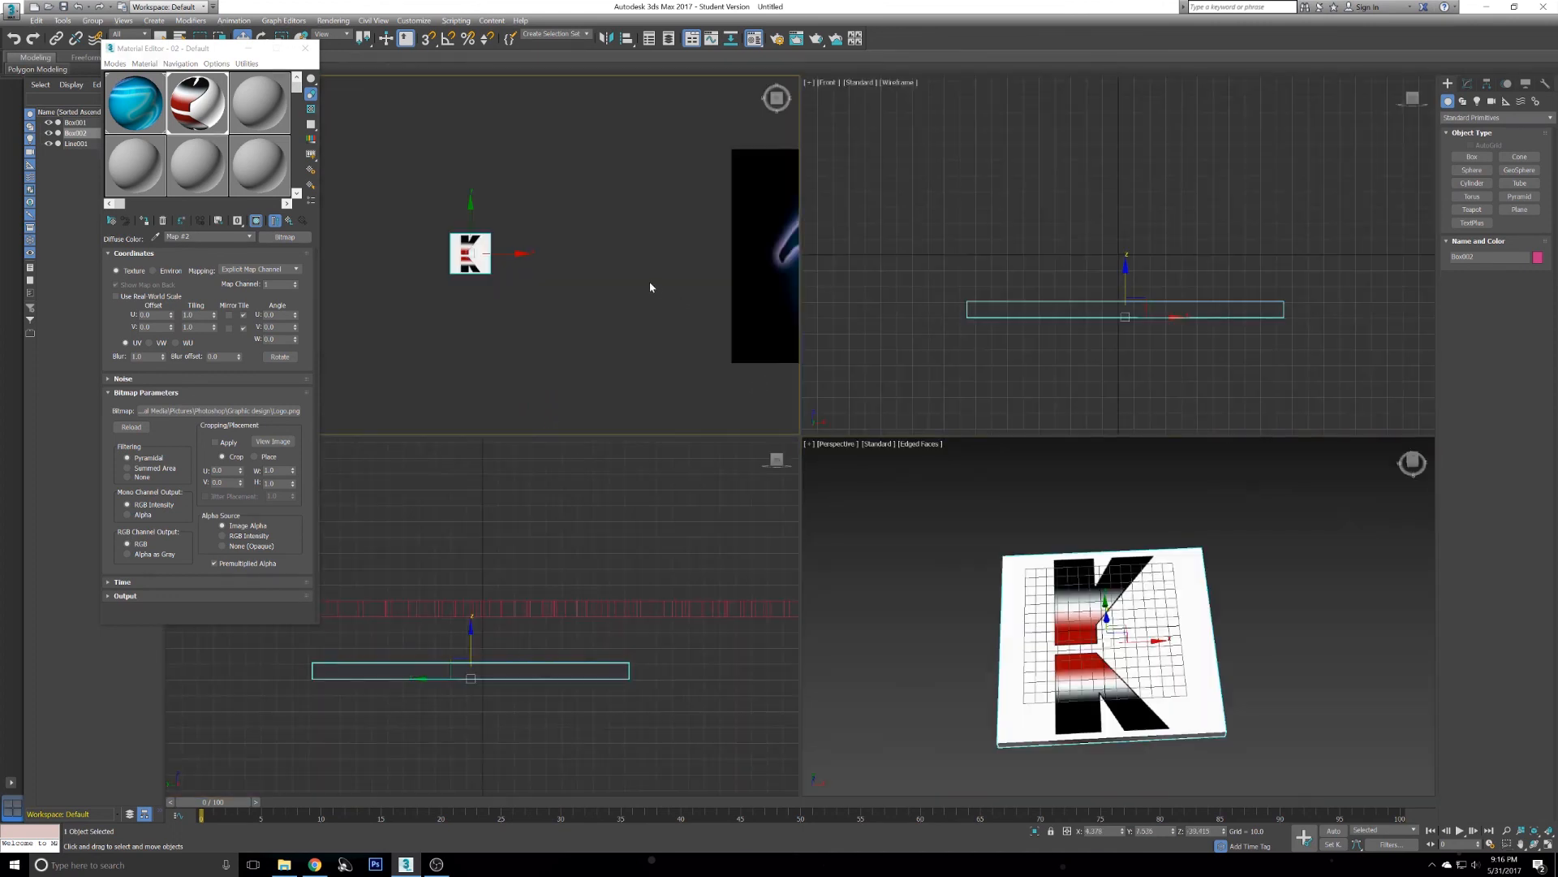
key("alt+w")
key("z")
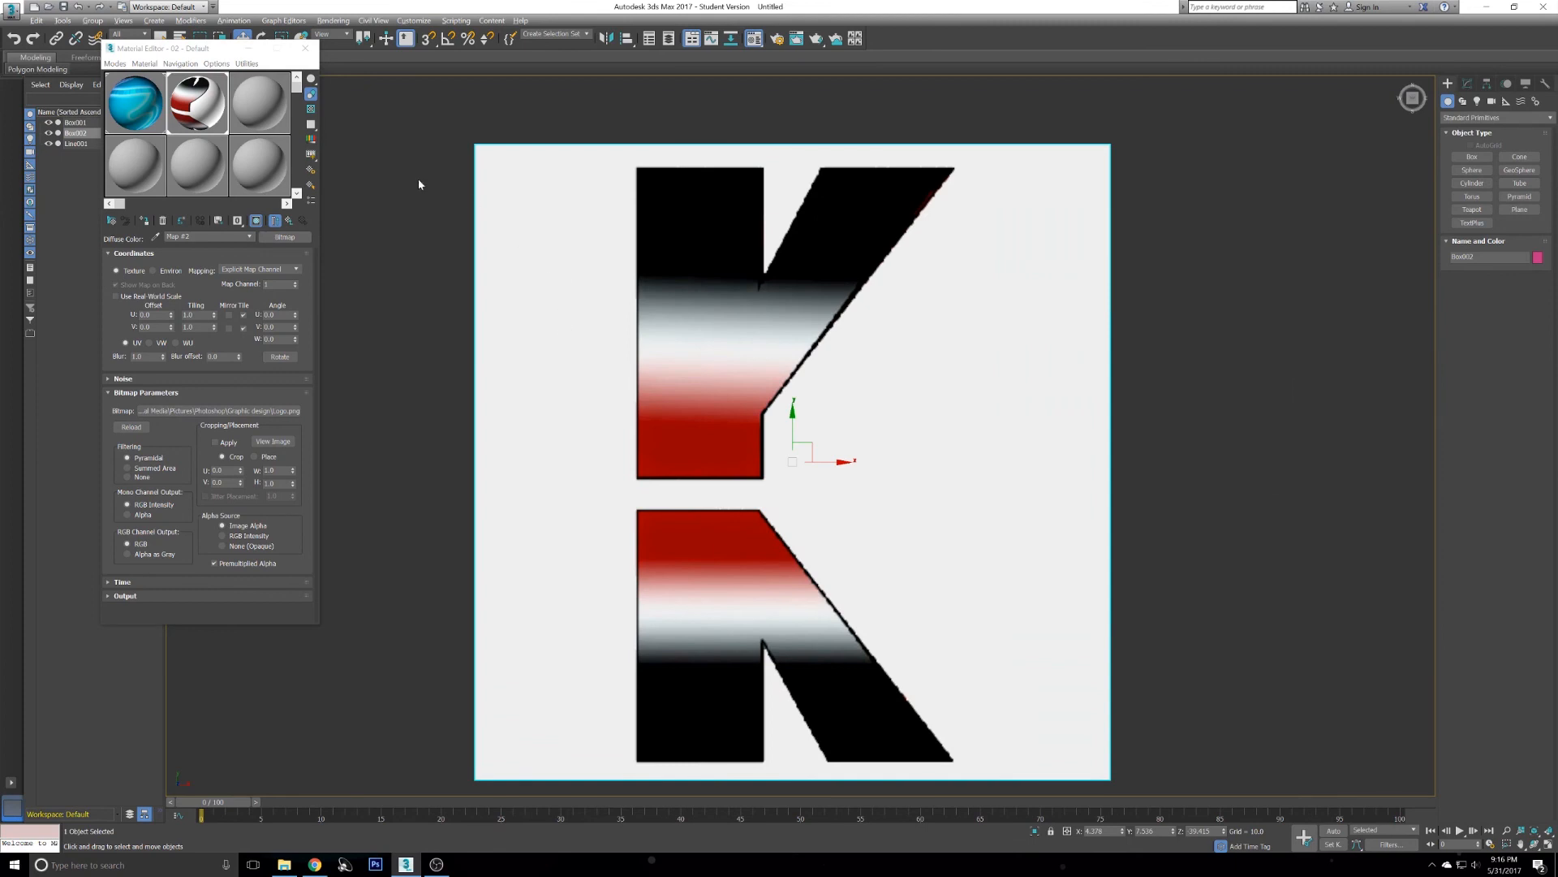
scroll(420, 186, "down", 2)
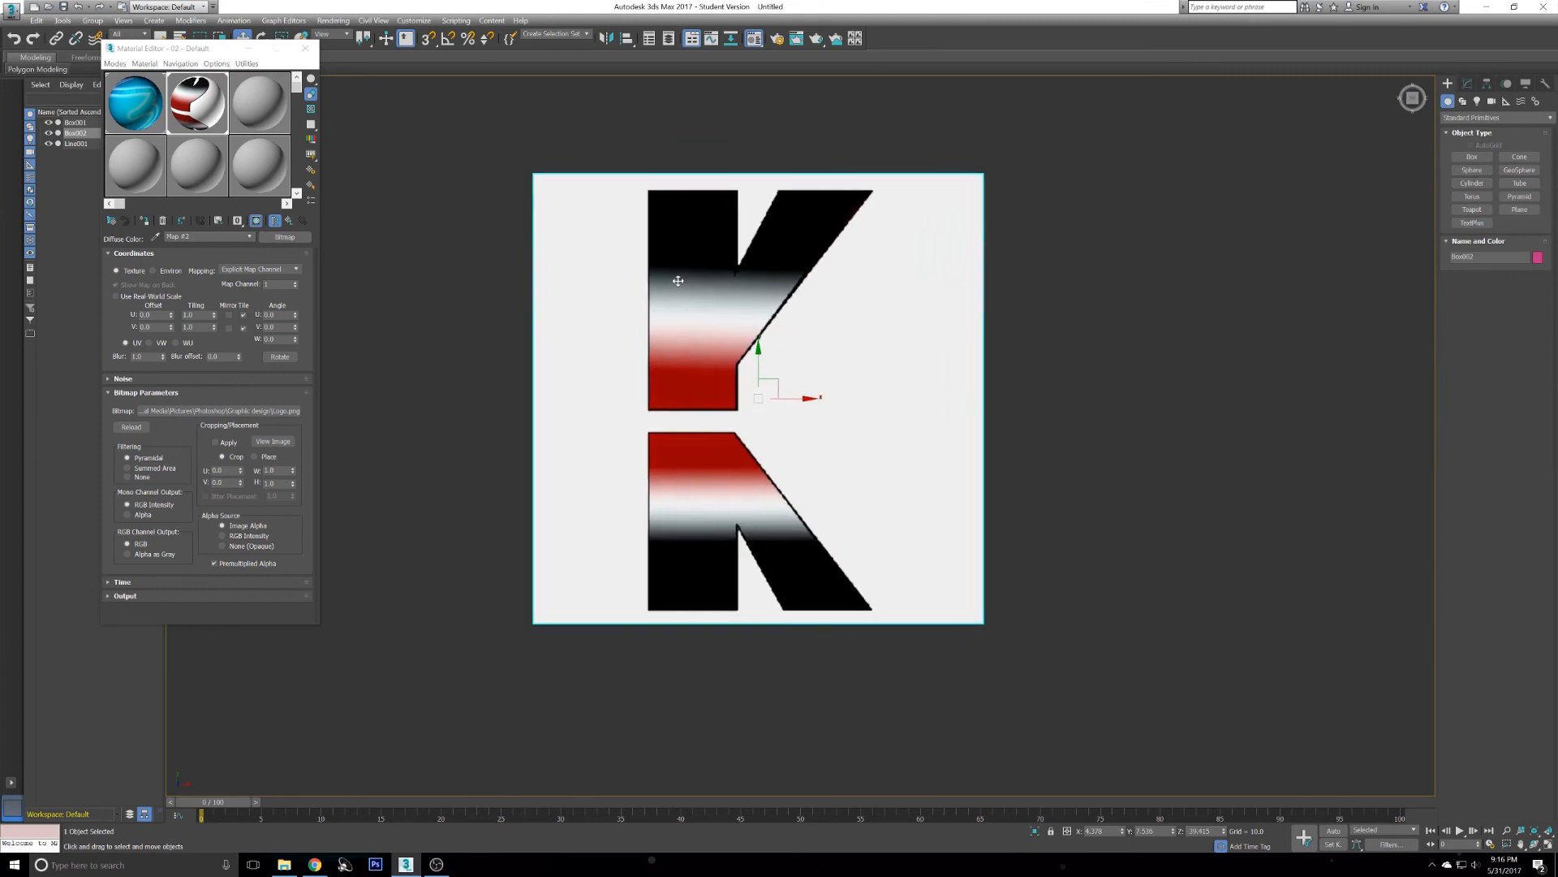
left_click(300, 49)
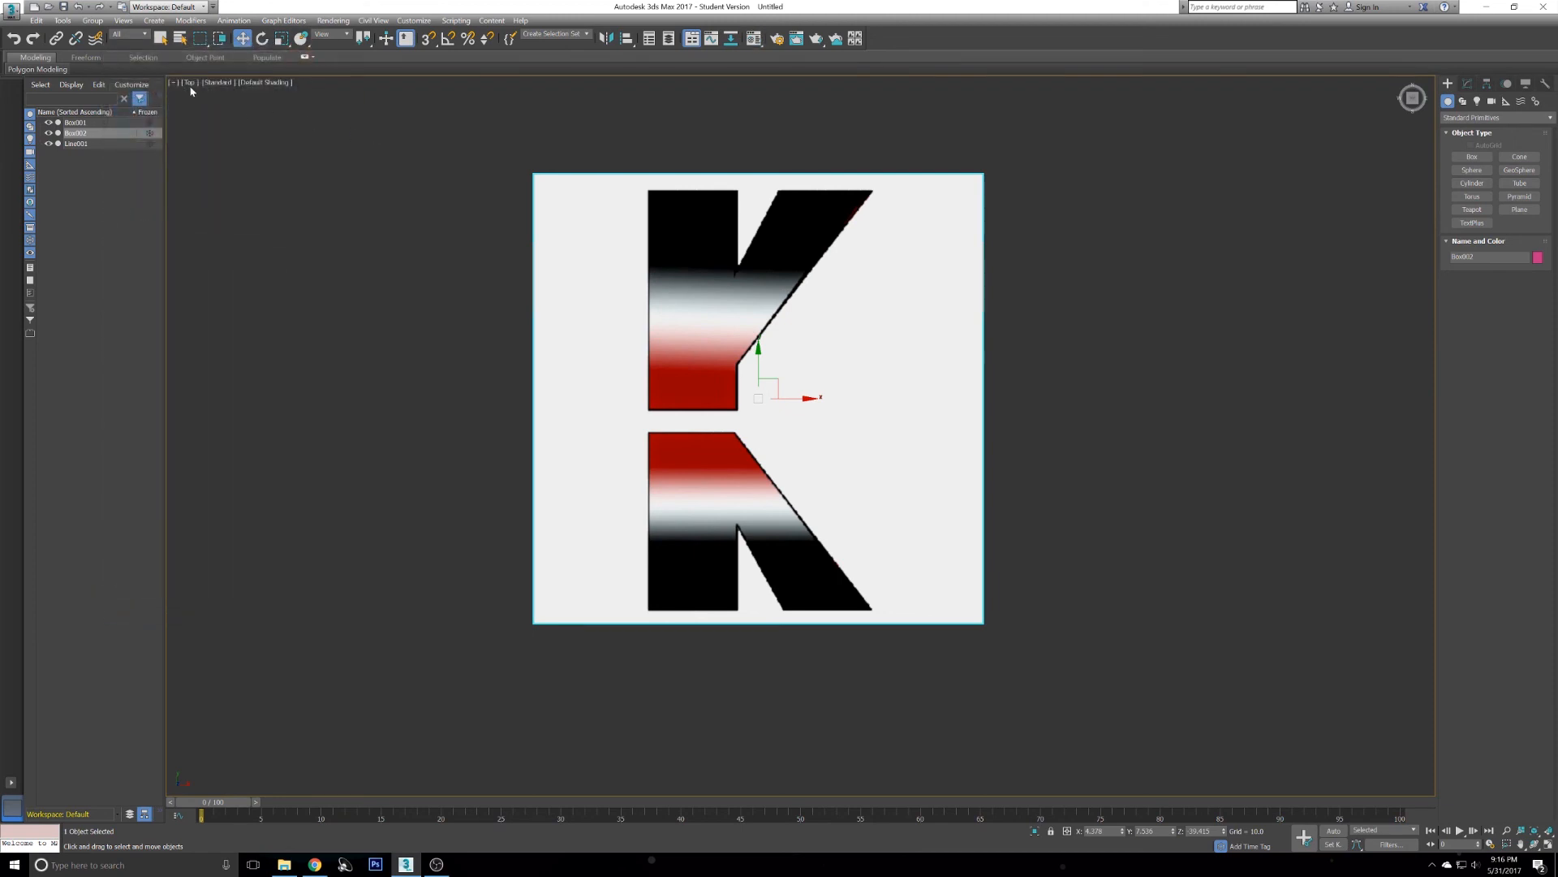
- Look over the four viewports to compare the K box and the earlier logo box
scroll(523, 250, "down", 10)
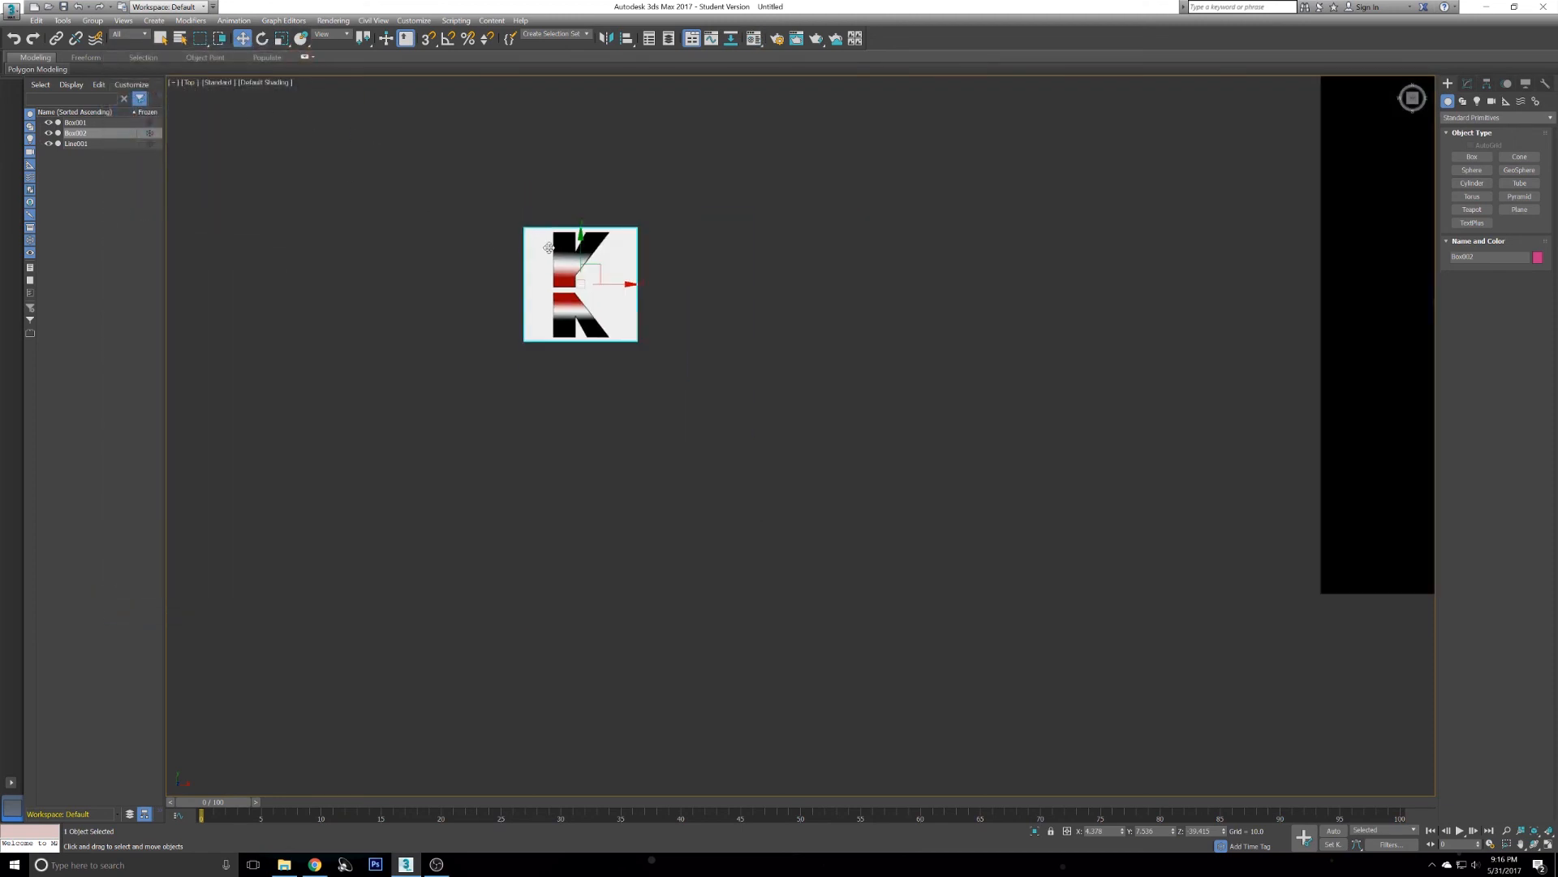
scroll(650, 341, "up", 2)
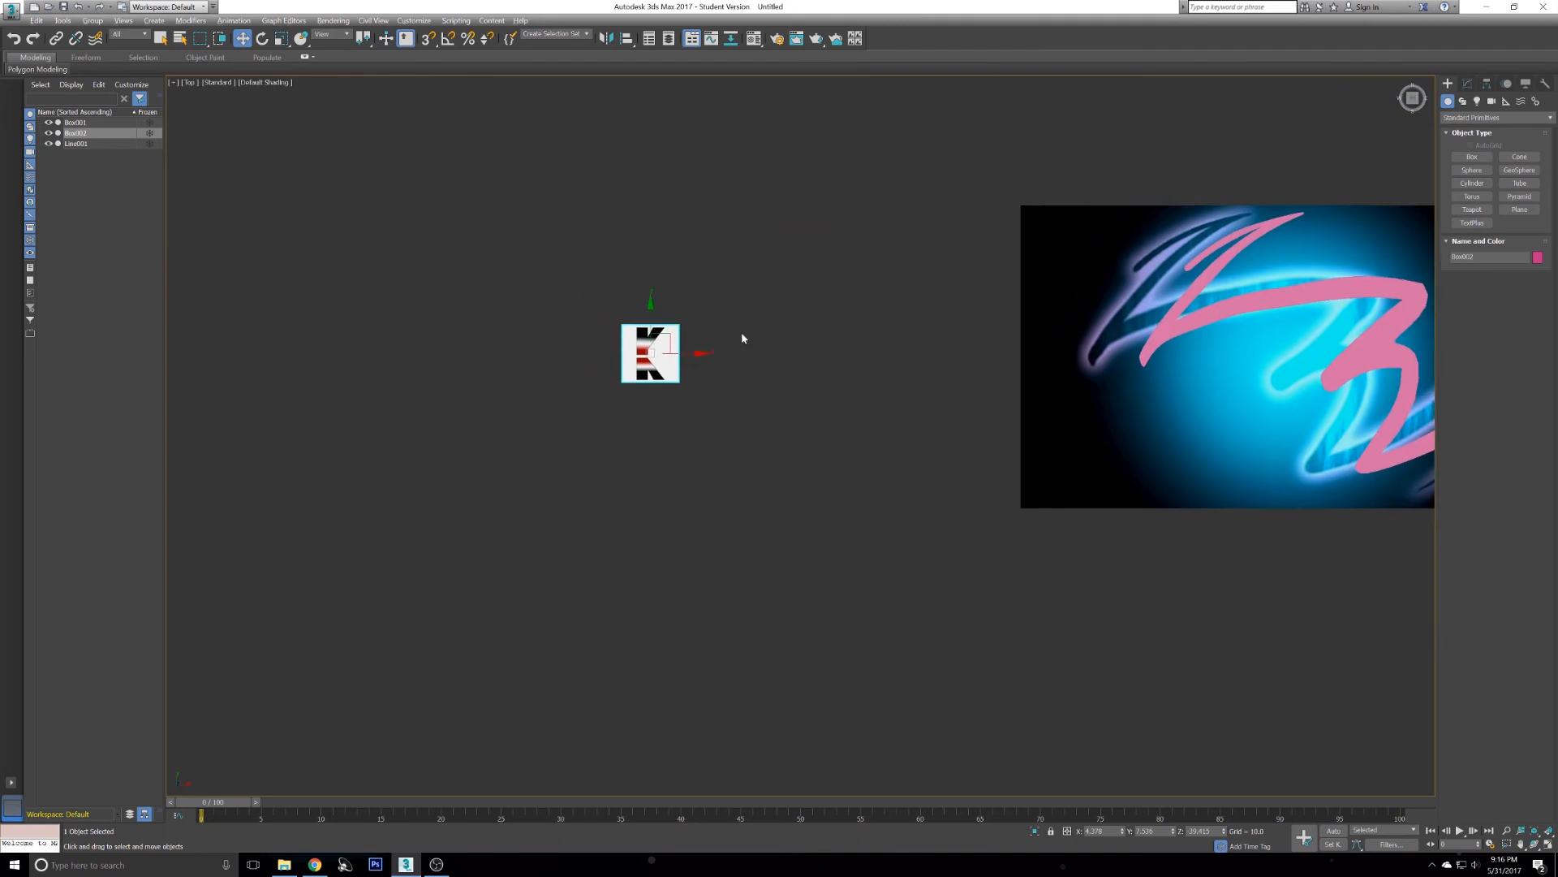
key("alt+w")
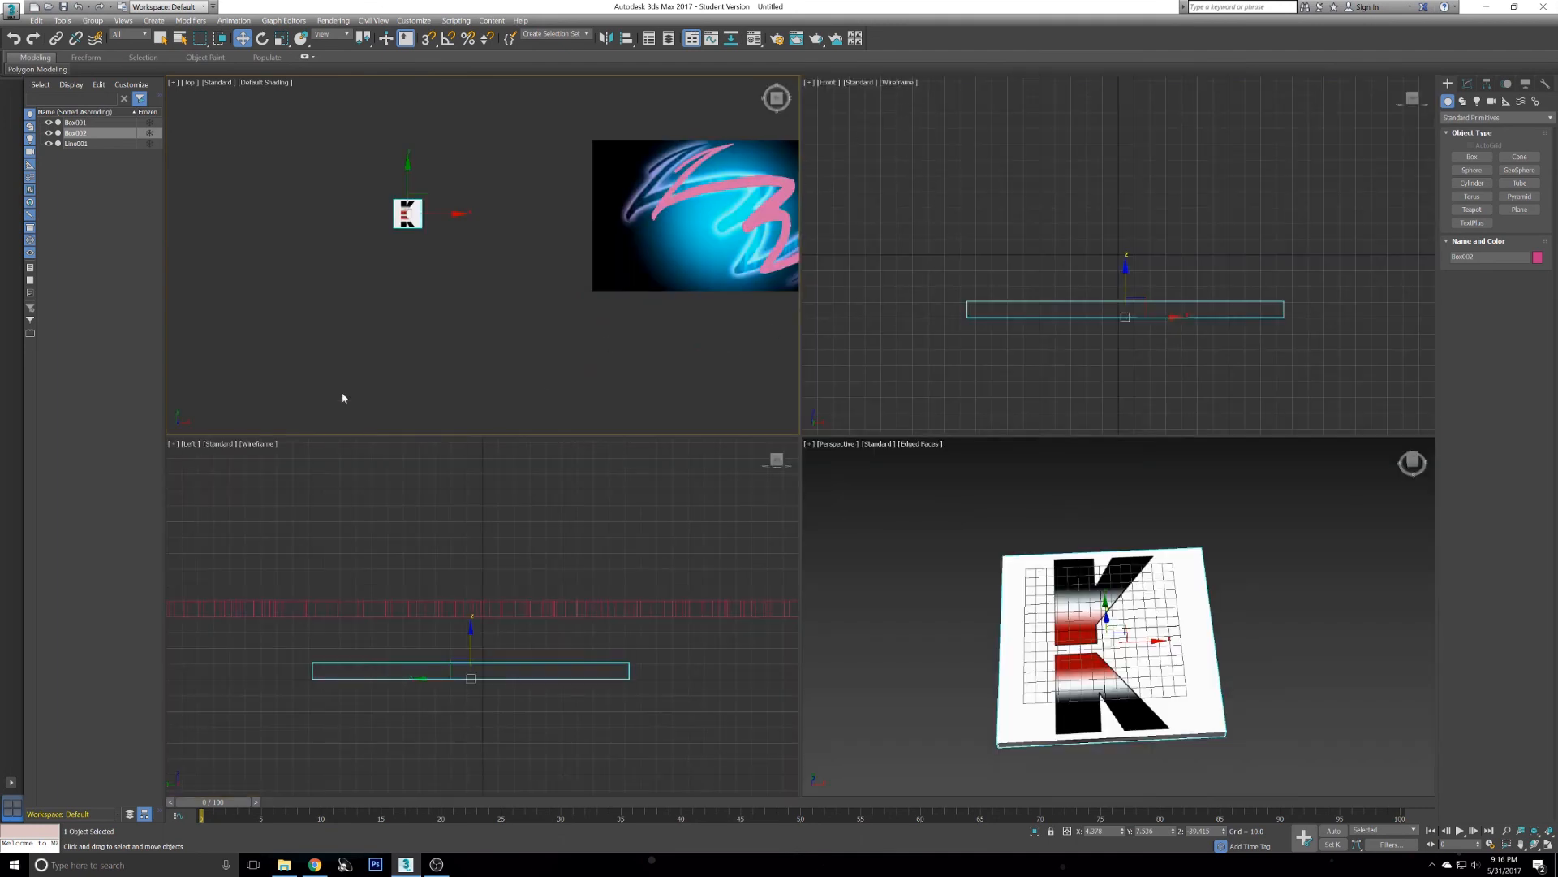
left_click(836, 88)
left_click(830, 83)
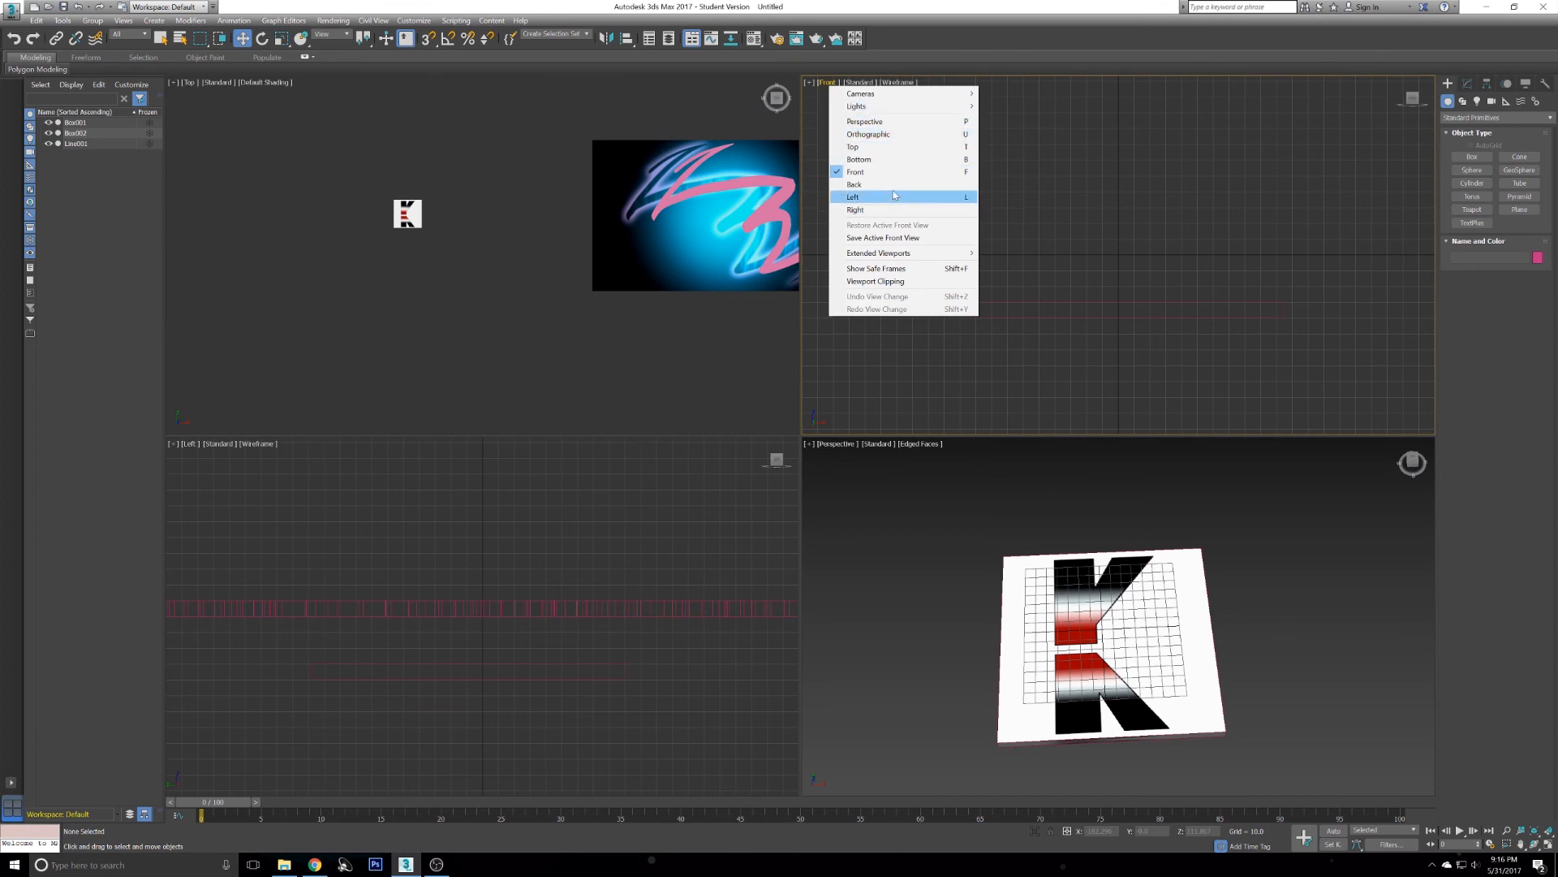
left_click(500, 237)
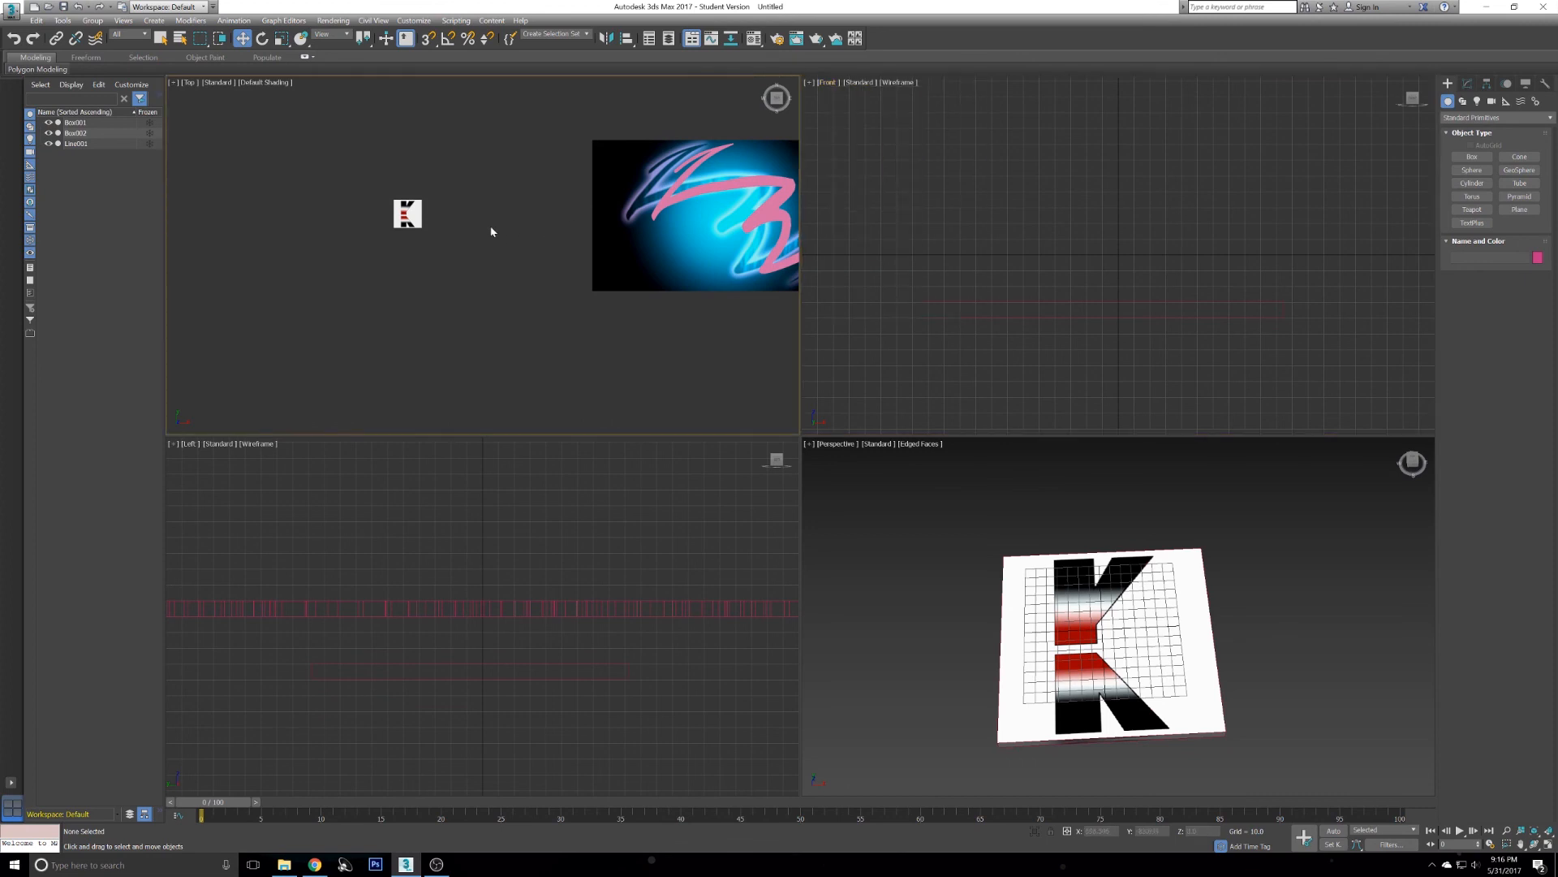
middle_click_drag(513, 227, 425, 256)
scroll(425, 255, "up", 2)
scroll(545, 267, "down", 2)
middle_click_drag(603, 280, 710, 268)
middle_click_drag(1018, 545, 834, 520)
scroll(834, 520, "down", 3)
middle_click_drag(1145, 535, 873, 487)
scroll(1092, 567, "down", 5)
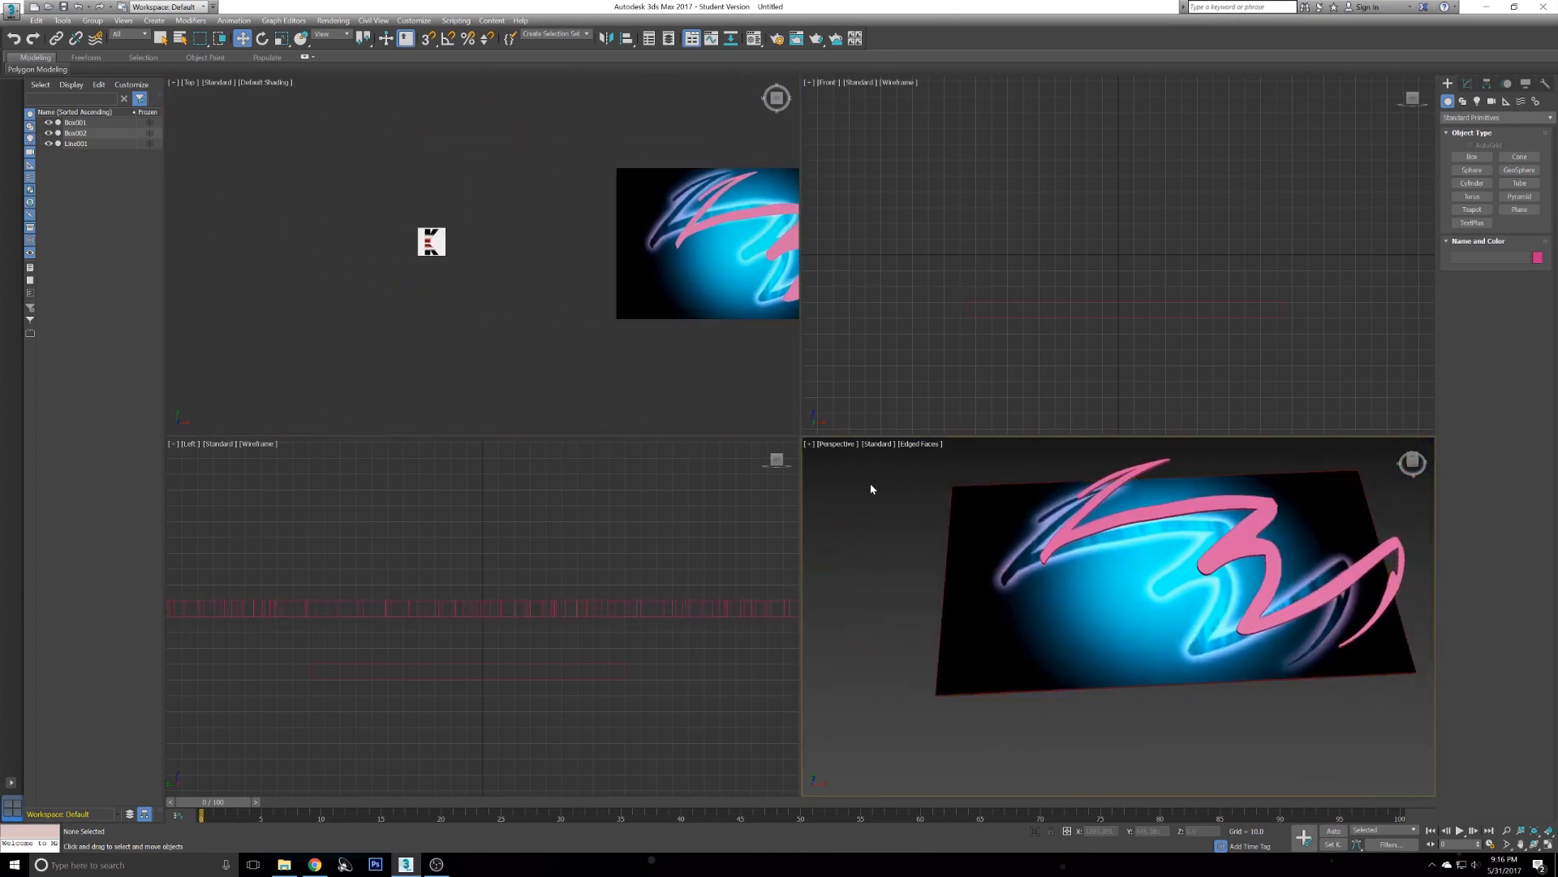
left_click(1413, 460)
scroll(1148, 552, "up", 2)
middle_click_drag(1232, 602, 1224, 556)
mouse_move(1225, 556)
middle_mouse_down("alt")
mouse_move(1239, 548)
mouse_move(1209, 529)
middle_mouse_up("alt")
middle_click_drag(1094, 546, 1385, 584)
middle_click_drag(680, 350, 668, 303)
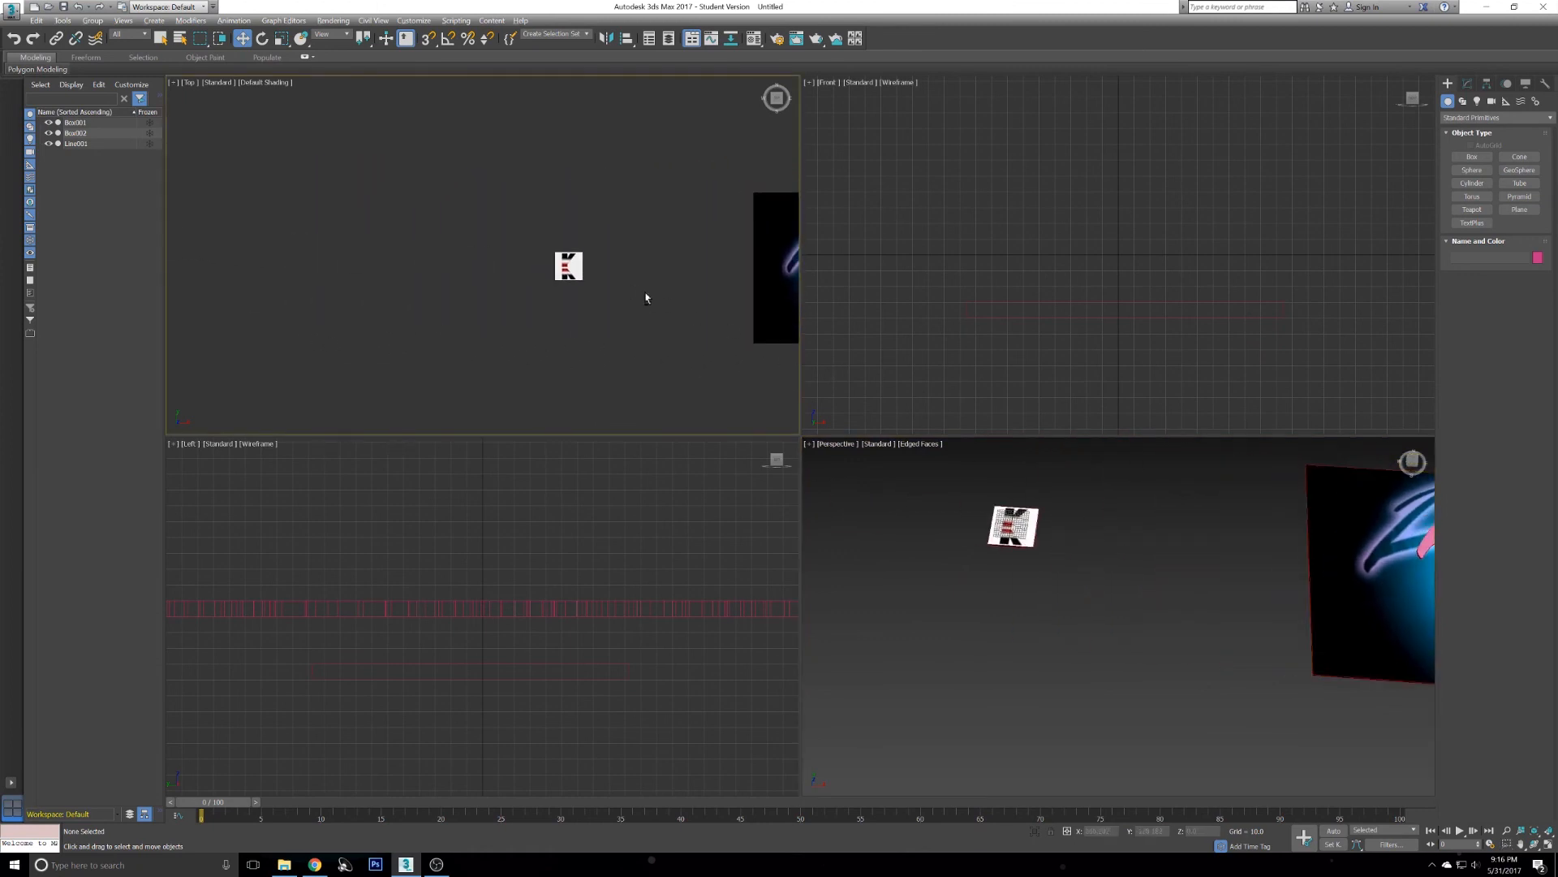
- Trace the upper half of the K as a closed Line spline, clicking around its outline corners in the maximized Top view
key("alt+w")
scroll(706, 324, "up", 10)
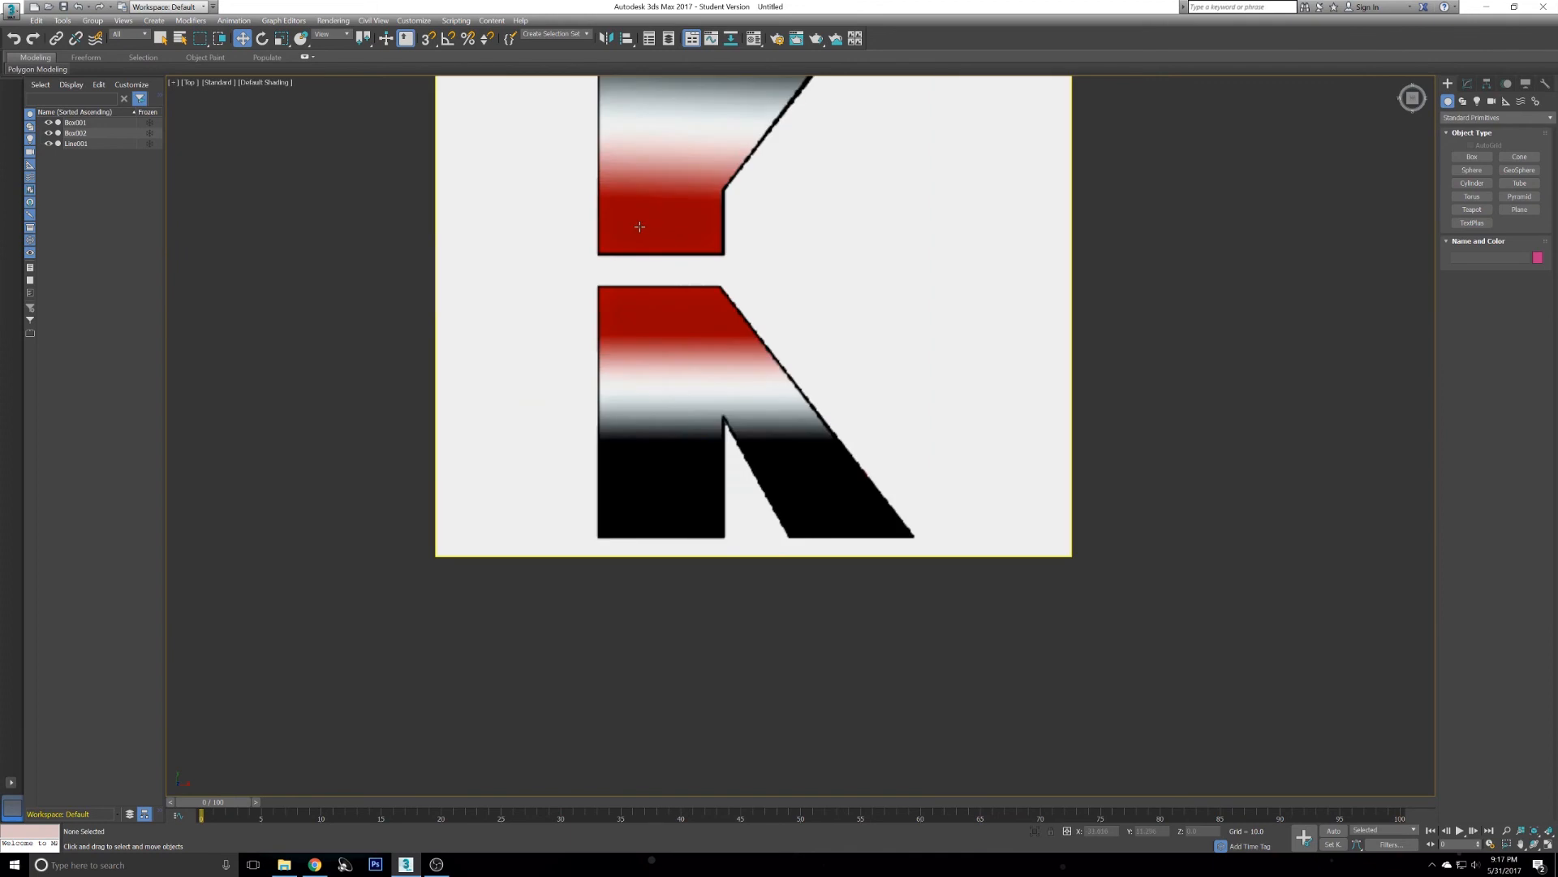
middle_click_drag(633, 233, 655, 435)
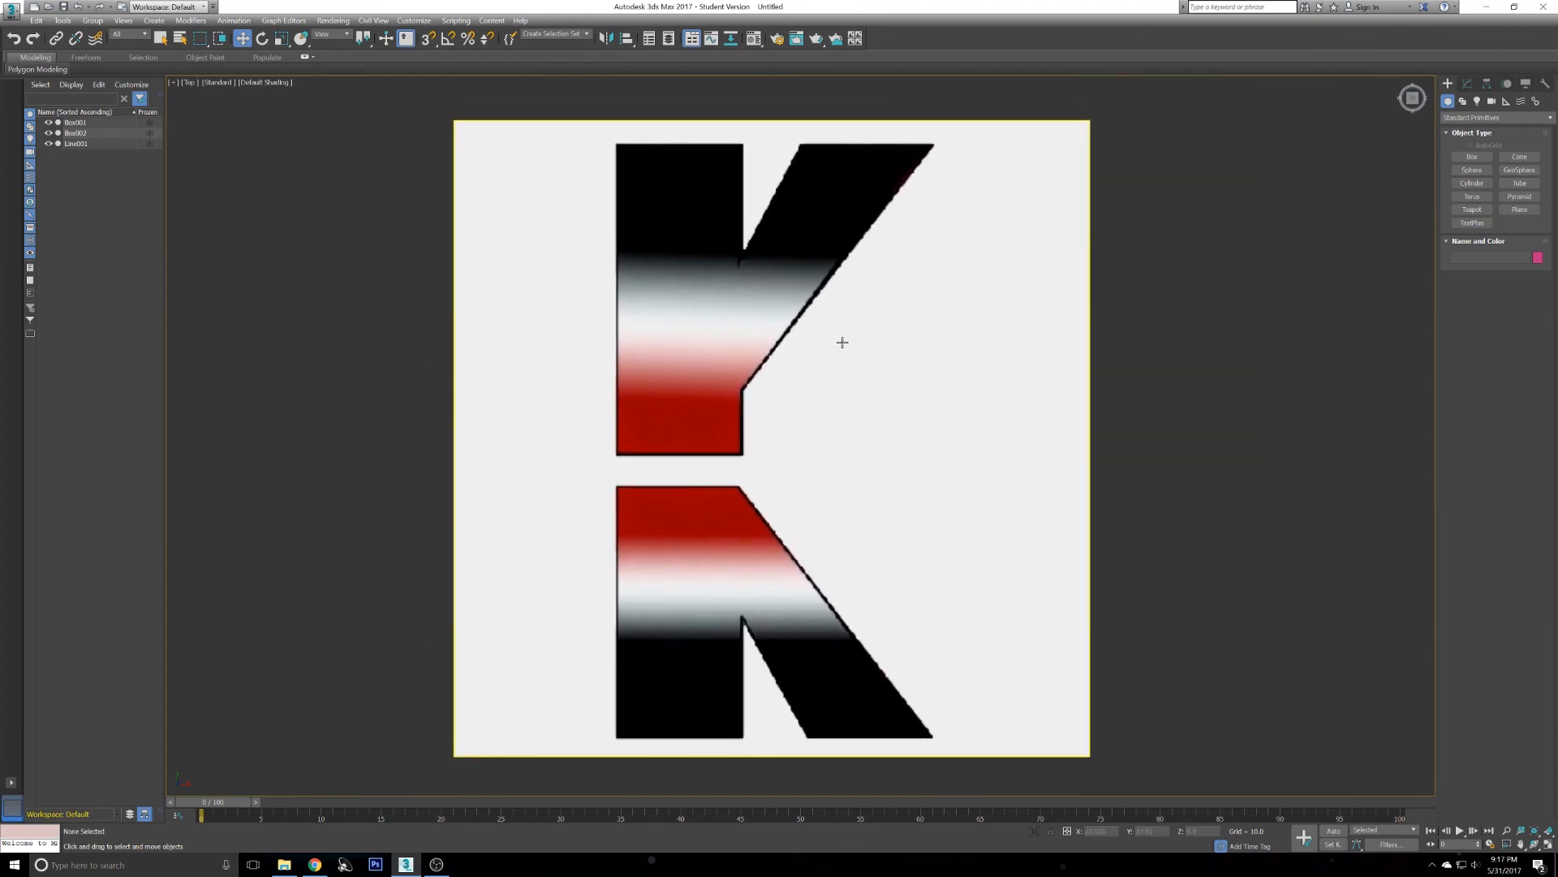
left_click(1463, 102)
left_click(1472, 166)
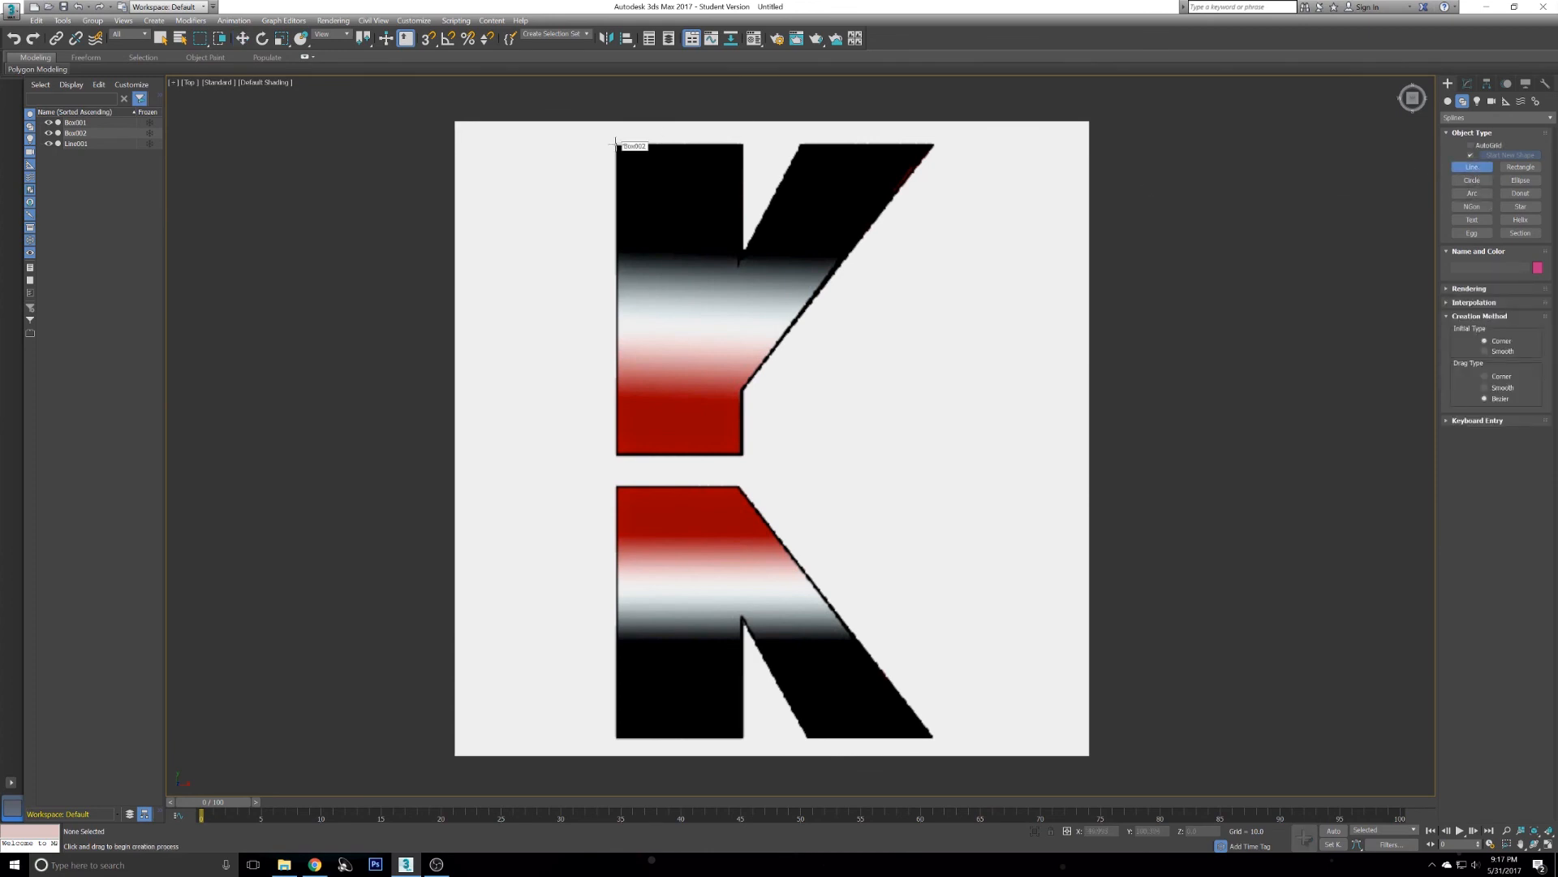
left_click(616, 145)
left_click(616, 463)
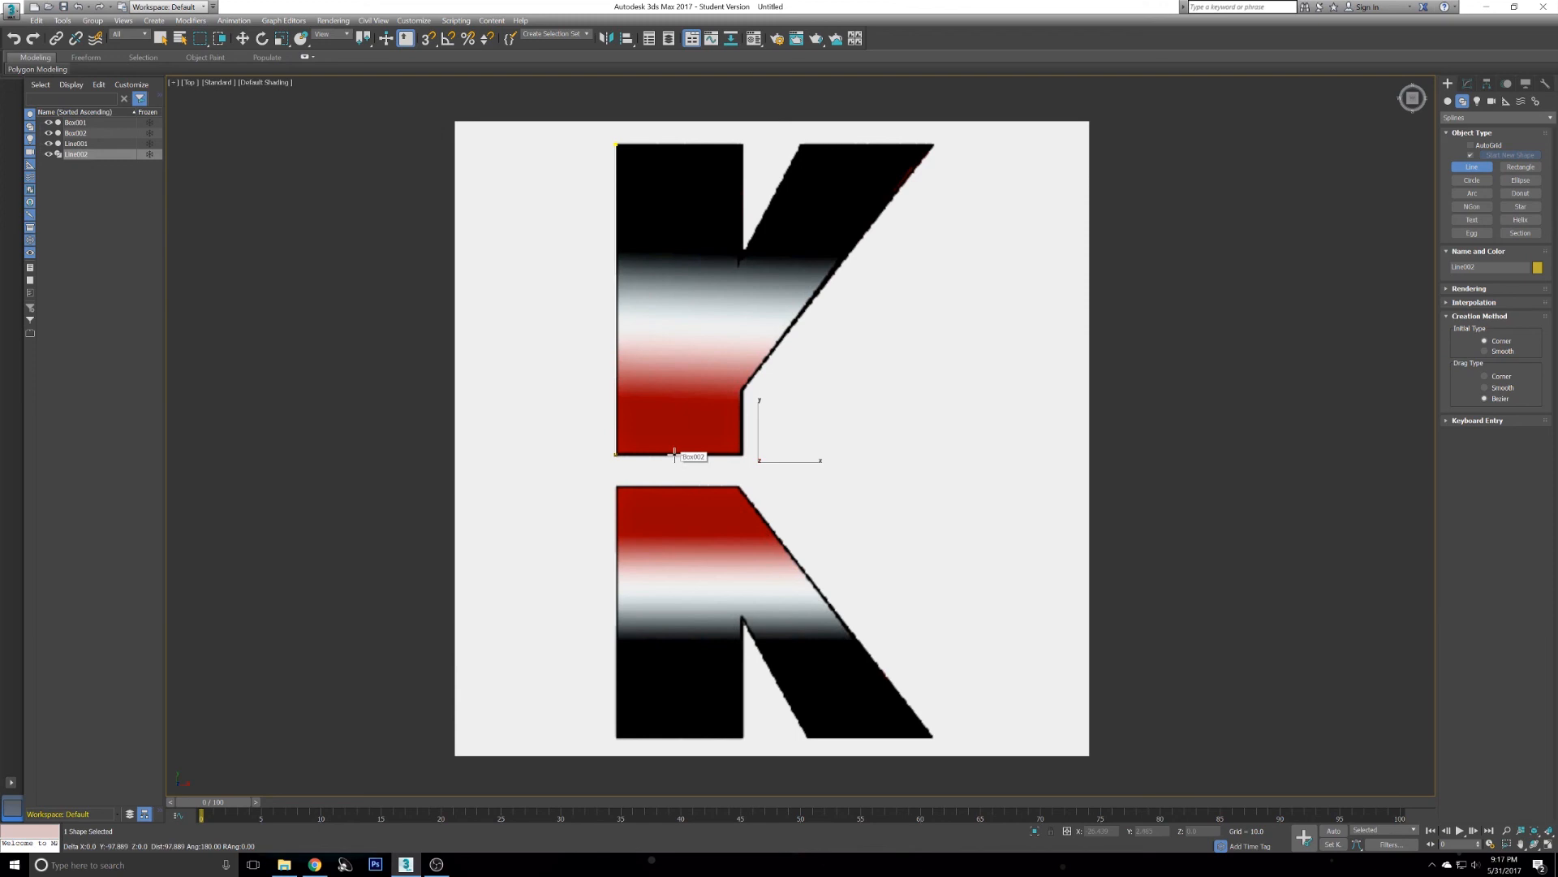
left_click(680, 456)
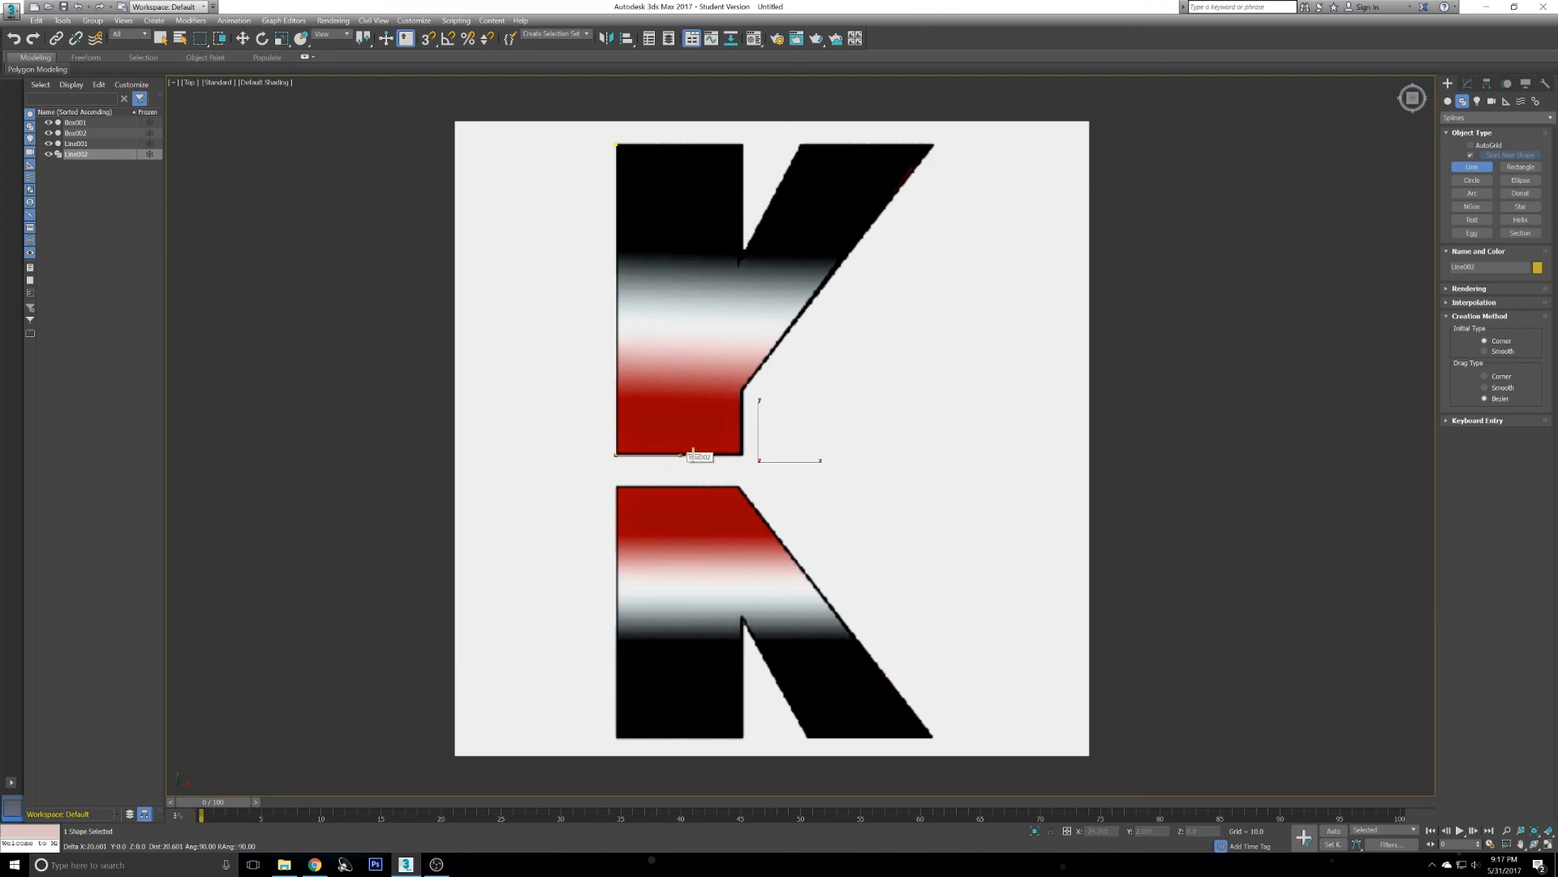
left_click(743, 455)
left_click(753, 391)
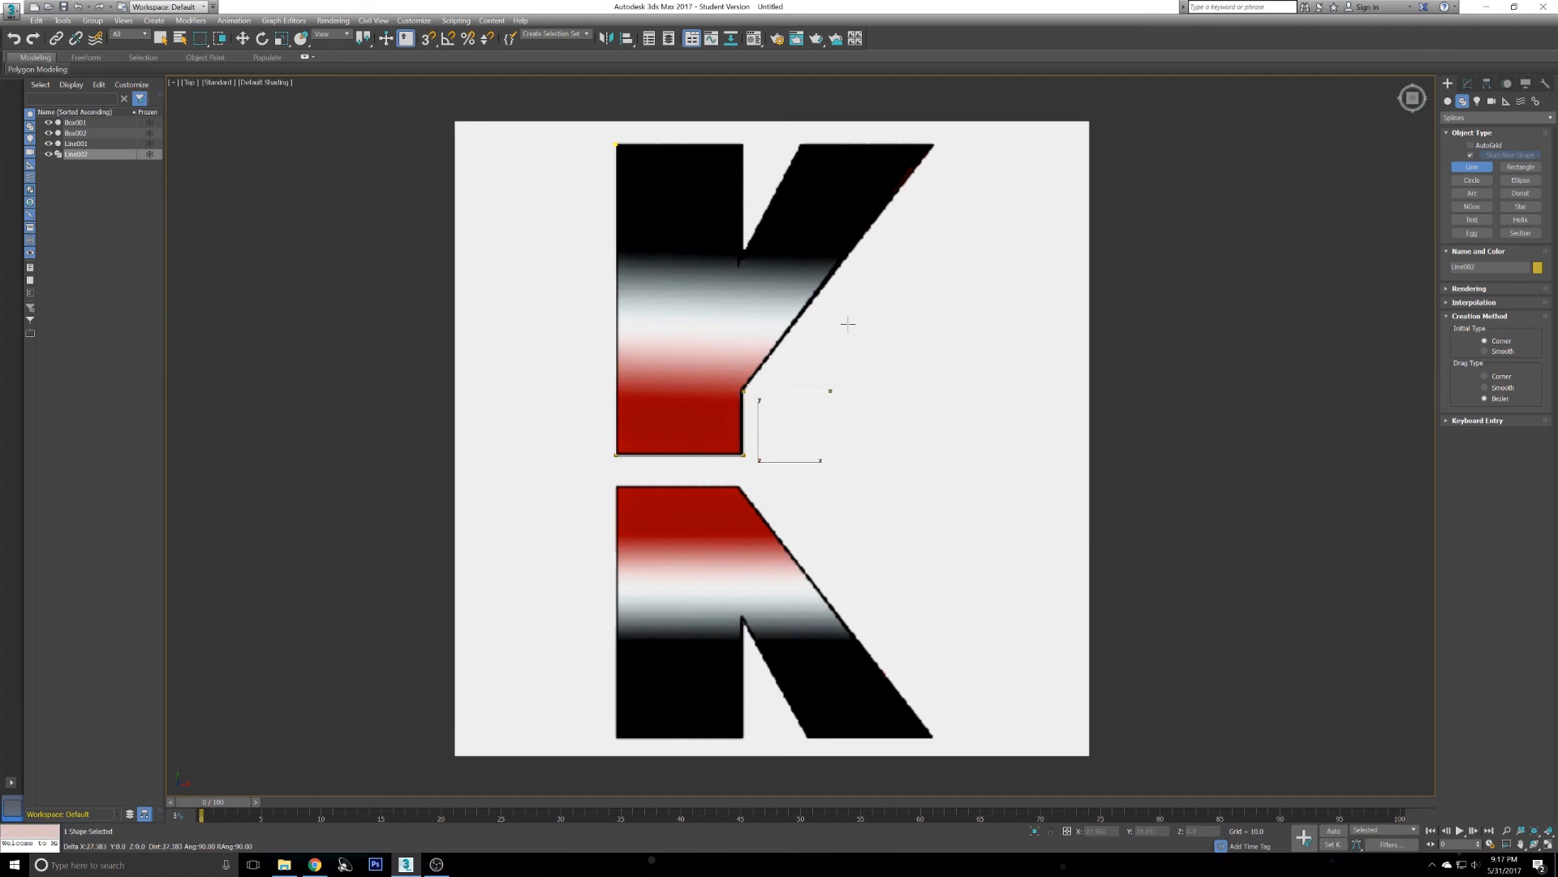
left_click(934, 145)
left_click(800, 146)
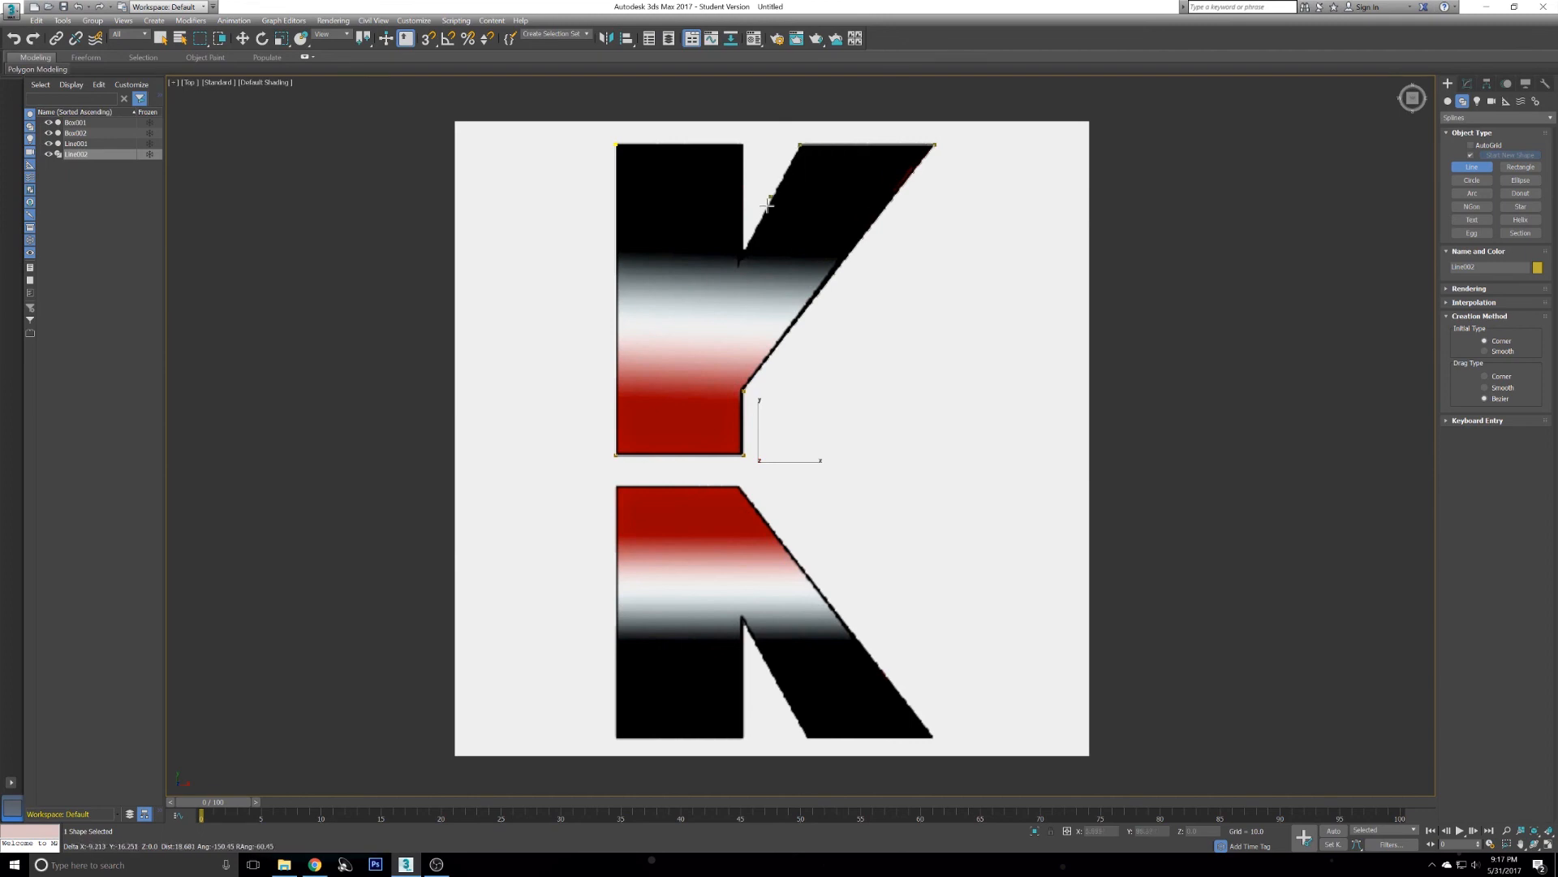
left_click(741, 257)
left_click(614, 144)
left_click(756, 471)
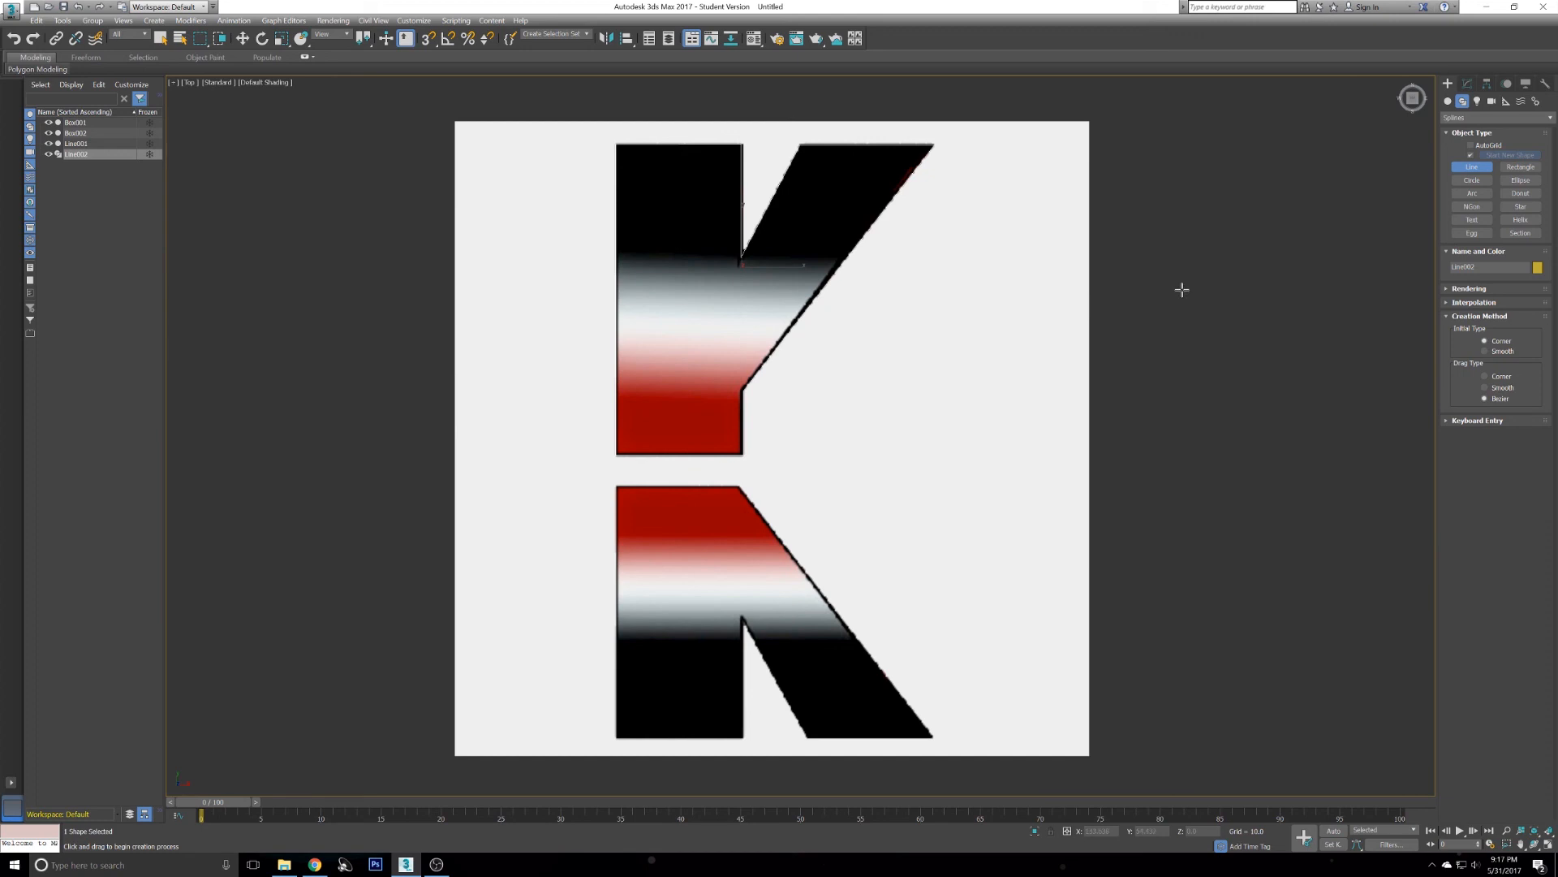
- Select the traced line's top-left vertex in vertex sub-object mode and change its vertex type
key("w")
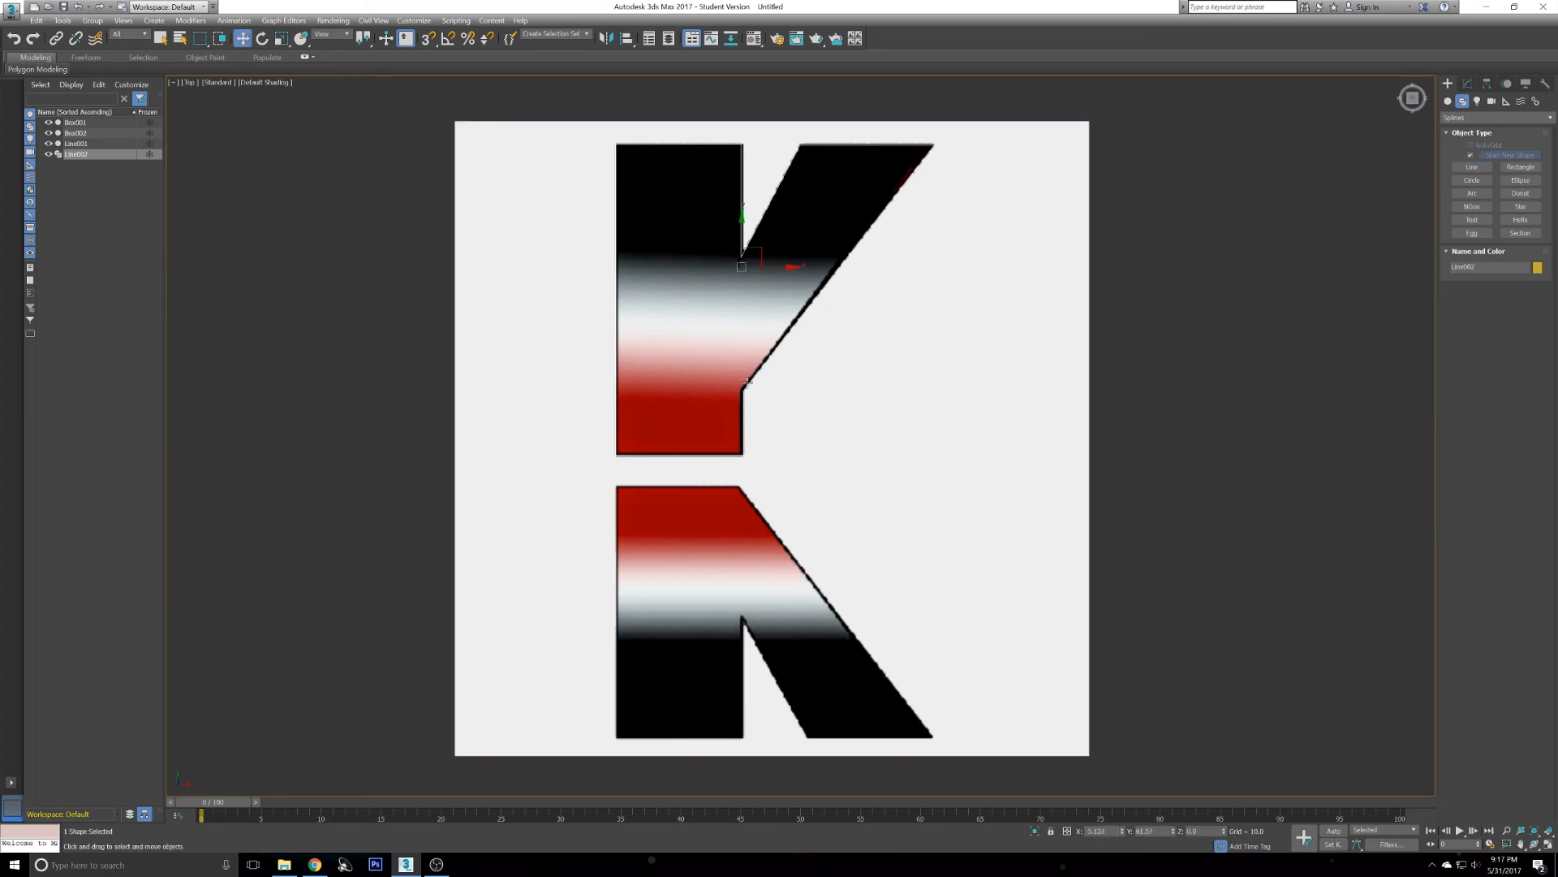
left_click(1468, 84)
left_click(1482, 259)
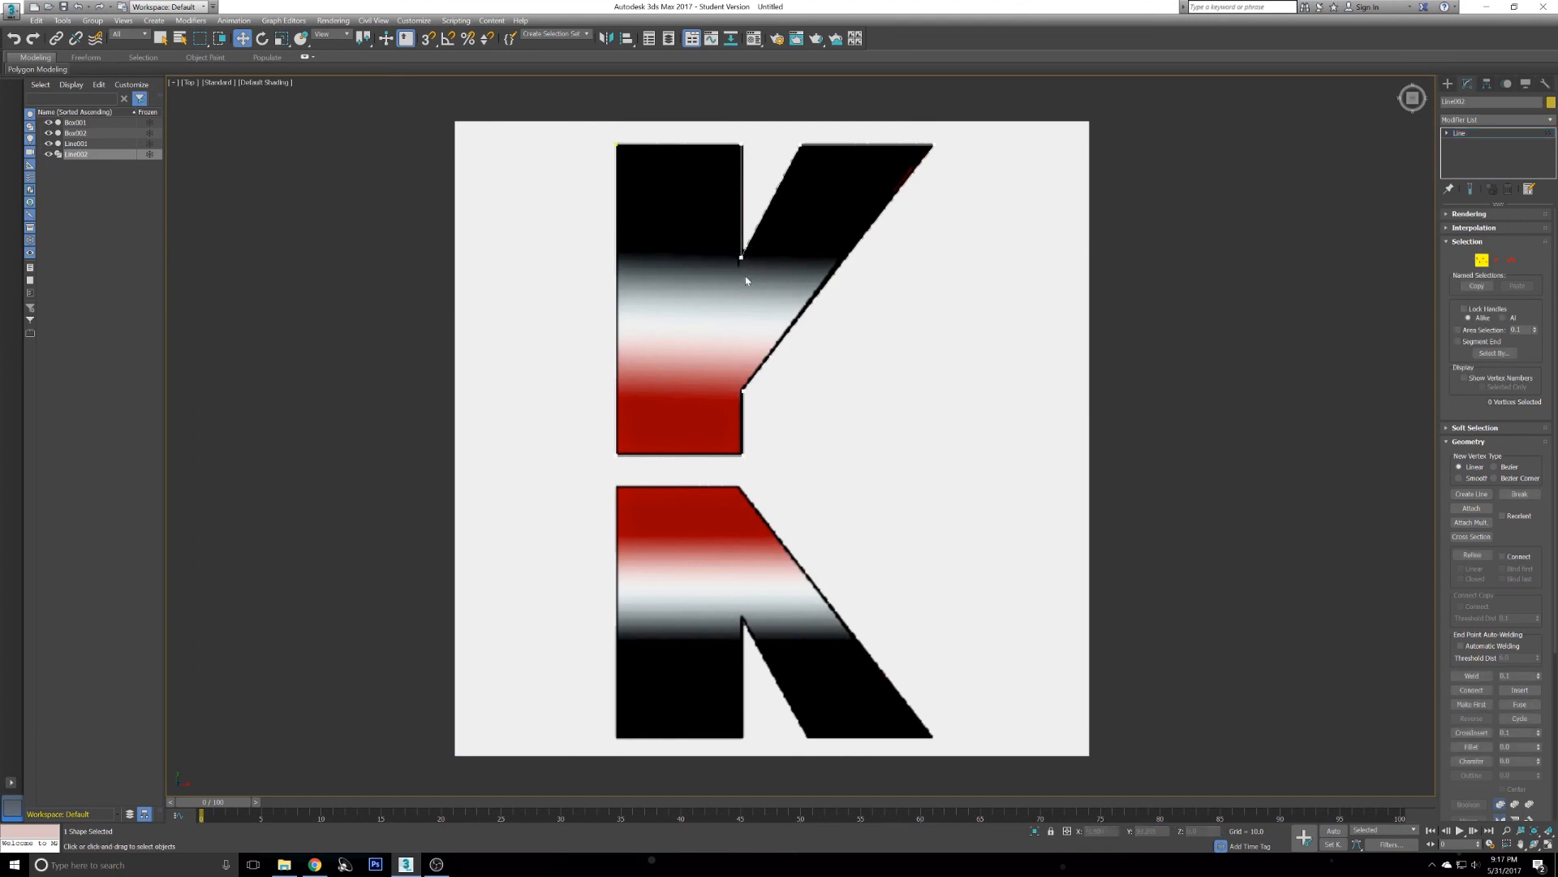
left_click(616, 143)
right_click(556, 145)
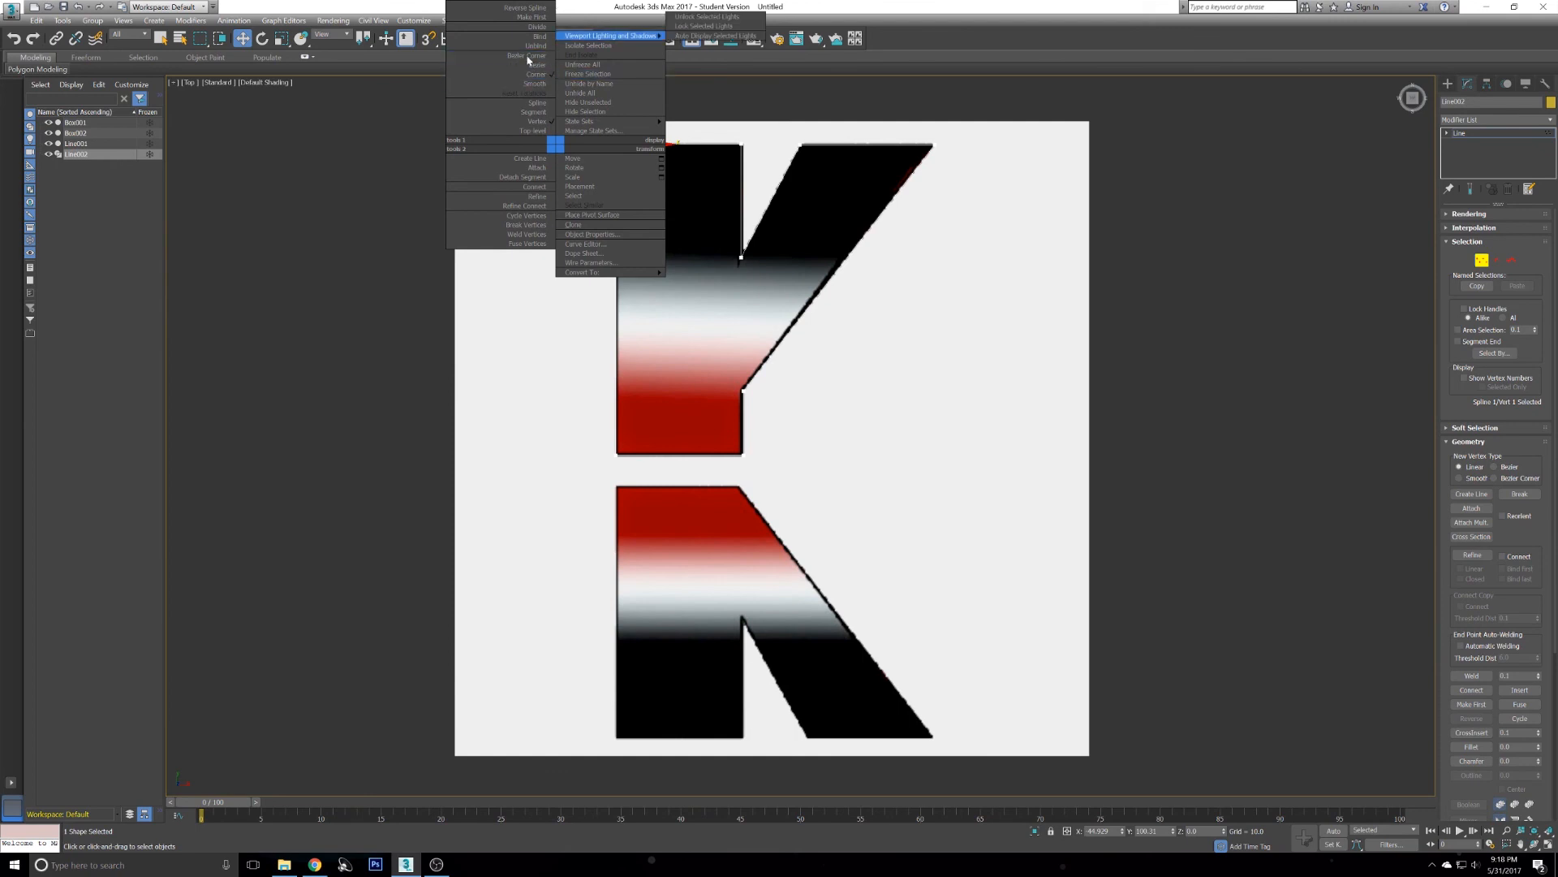
left_click(528, 57)
right_click(566, 177)
left_click(534, 91)
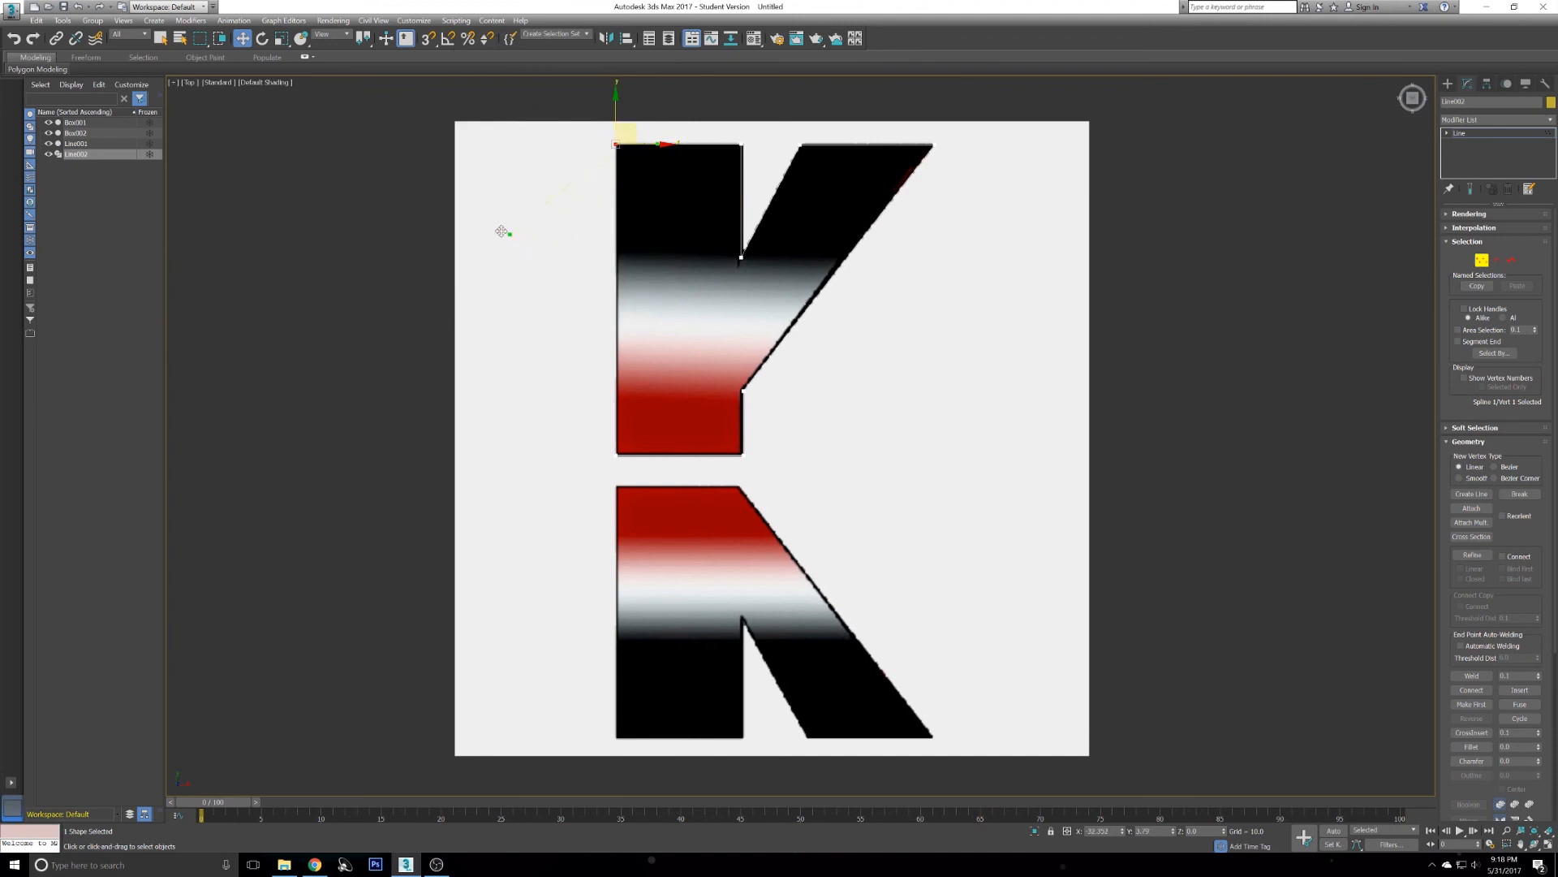
- Undo a trial drag of the top-left vertex and leave vertex editing
left_click_drag(617, 247, 602, 193)
key("ctrl+z")
mouse_move(783, 254)
middle_mouse_down("alt")
mouse_move(780, 187)
mouse_move(664, 174)
mouse_move(717, 167)
mouse_move(756, 194)
mouse_move(839, 181)
mouse_move(783, 228)
middle_mouse_up("alt")
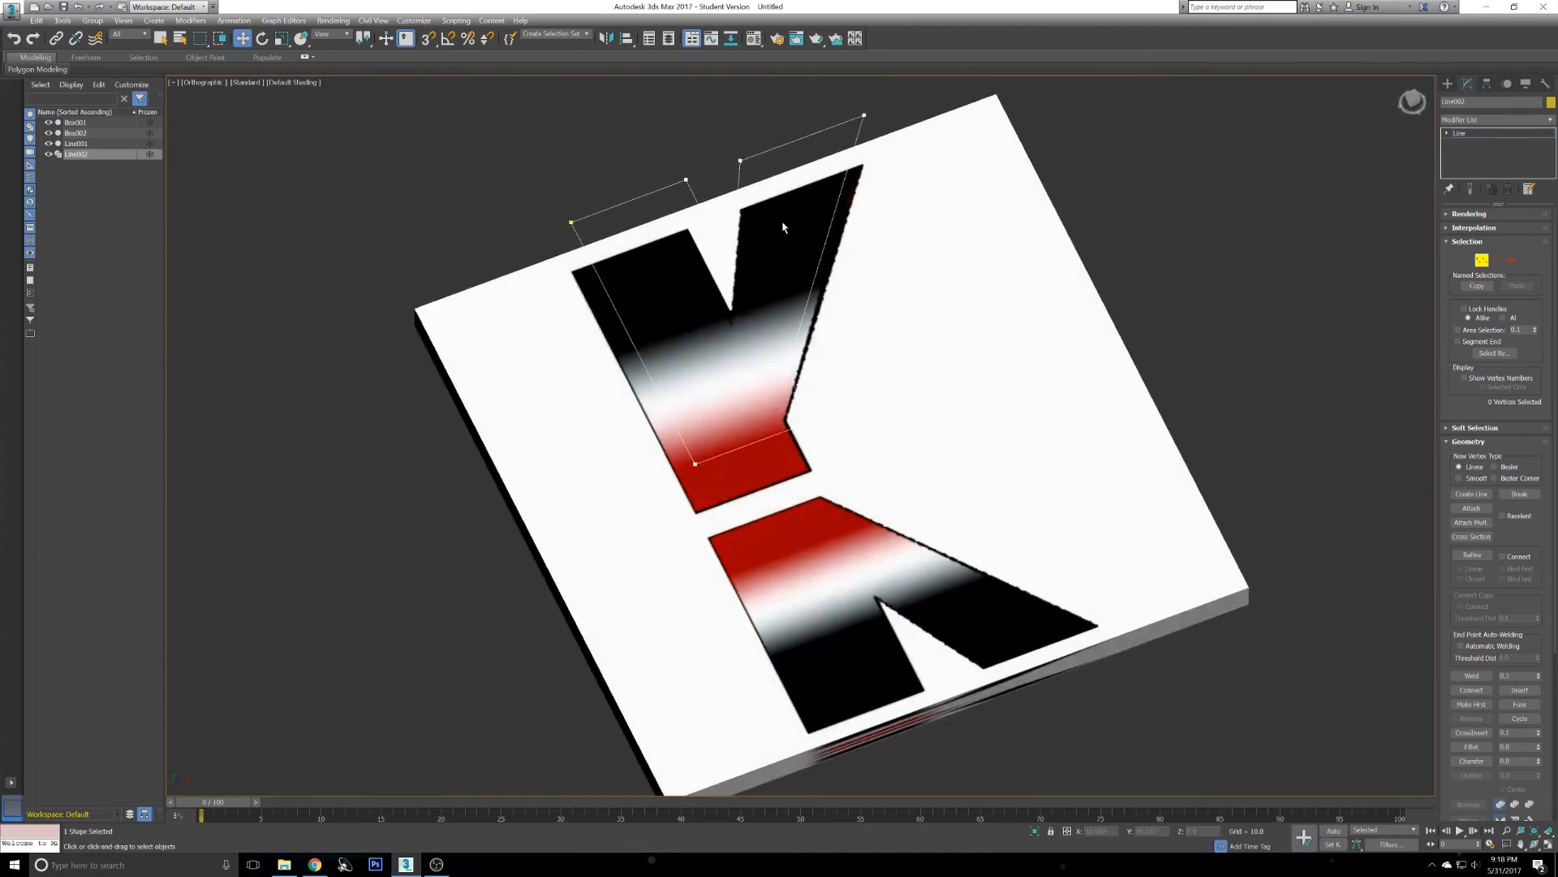
right_click(1289, 230)
left_click(1448, 84)
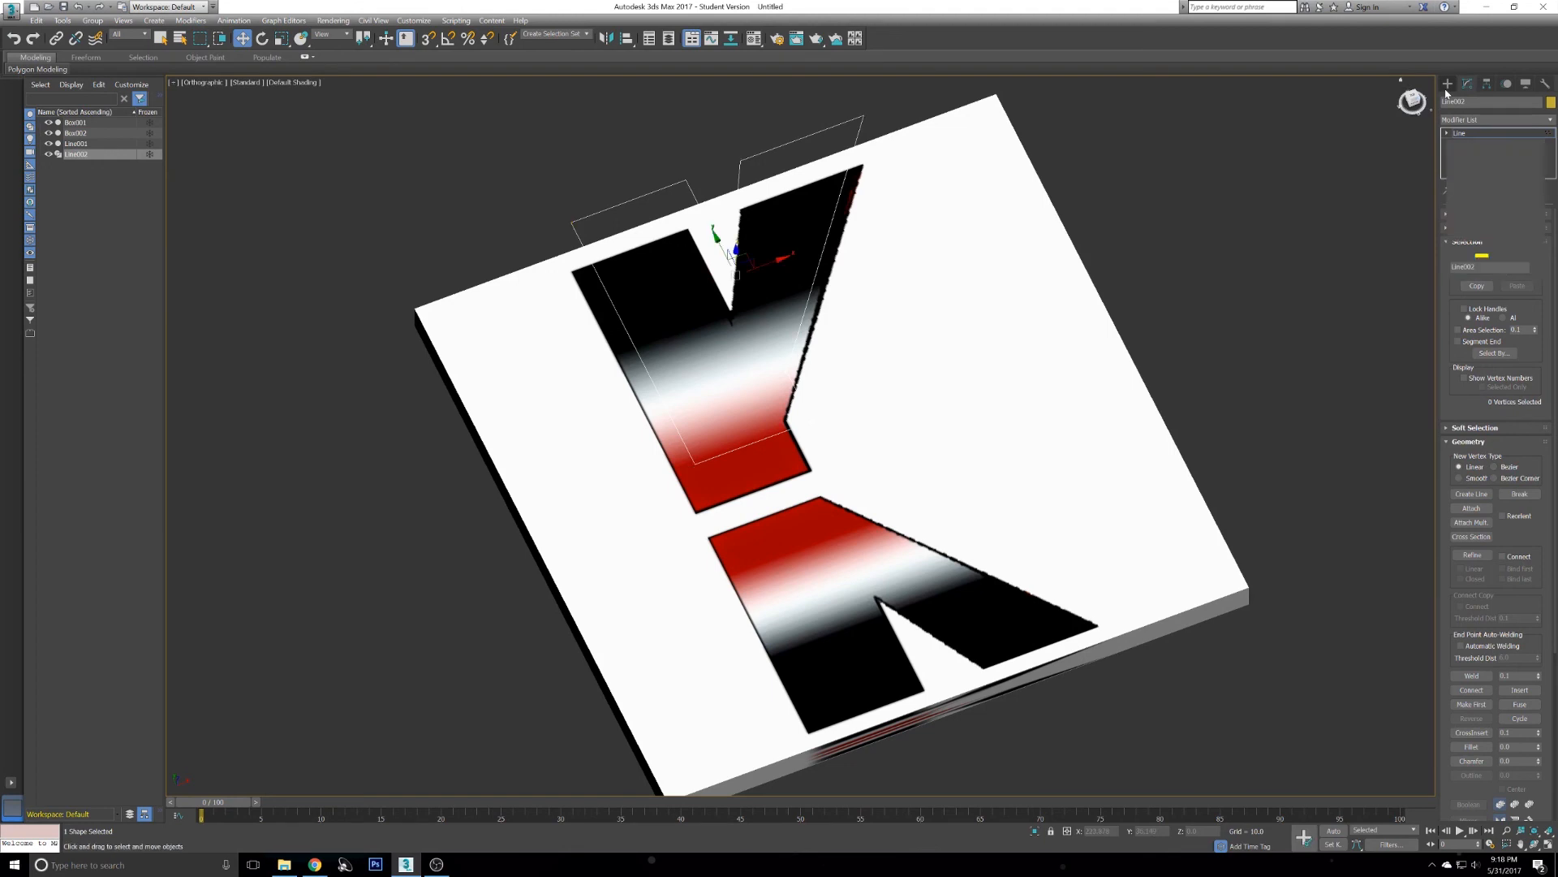
- Survey the K-textured box from the Top and Perspective views
middle_click_drag(1172, 193, 1135, 184, "alt")
scroll(1090, 195, "down", 3)
middle_click_drag(1051, 230, 445, 269)
scroll(958, 293, "down", 5)
middle_click_drag(1118, 286, 522, 305)
mouse_move(522, 306)
middle_mouse_down("alt")
mouse_move(495, 306)
mouse_move(511, 333)
mouse_move(533, 320)
middle_mouse_up("alt")
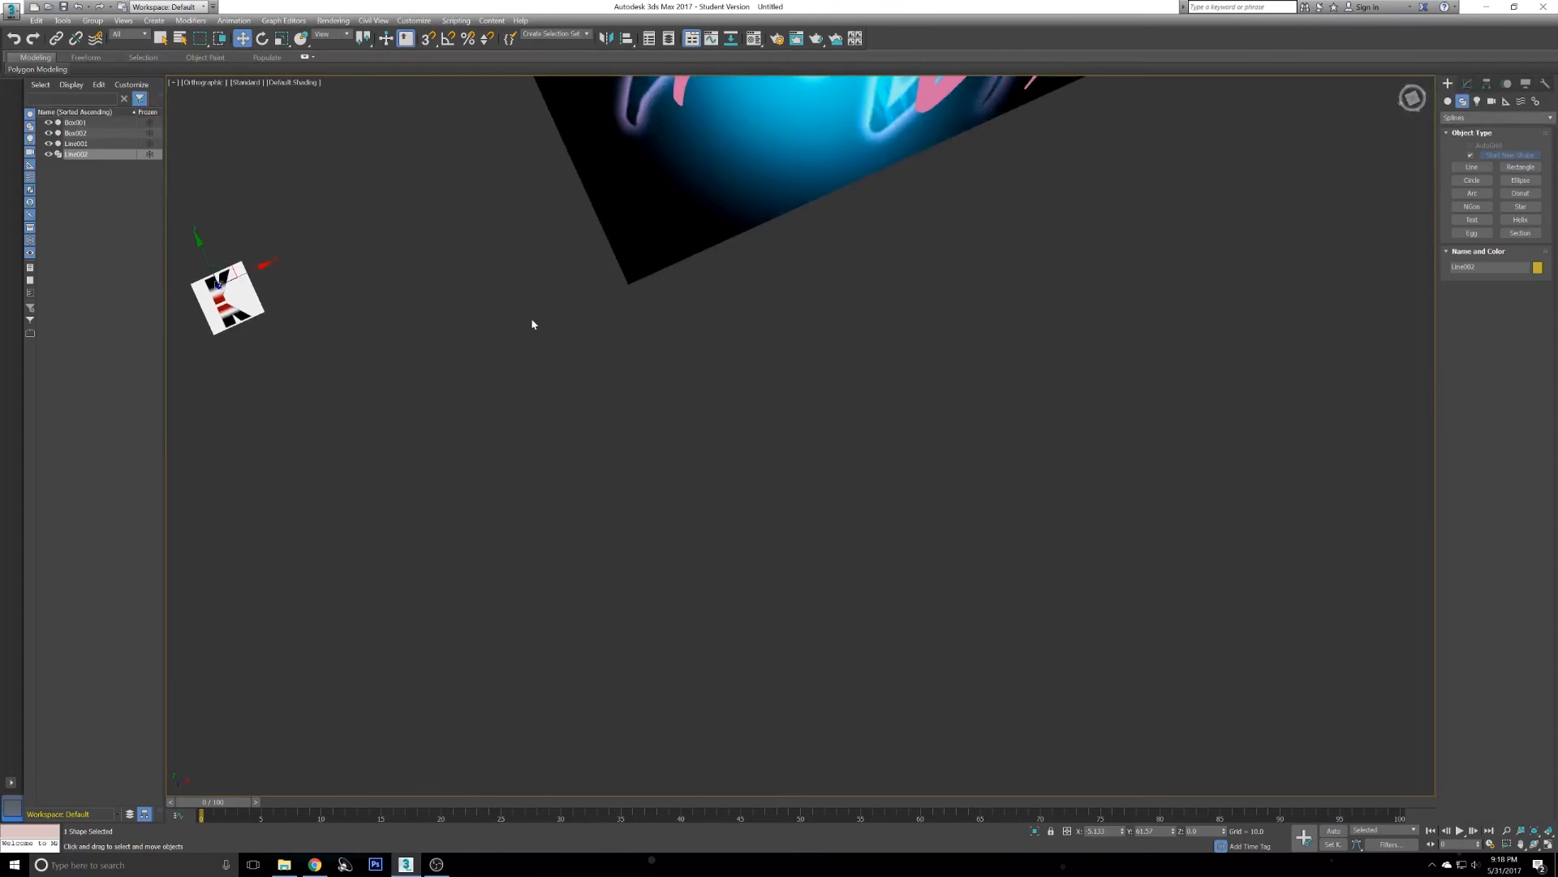
key("t")
middle_click_drag(816, 373, 874, 373)
scroll(795, 402, "up", 8)
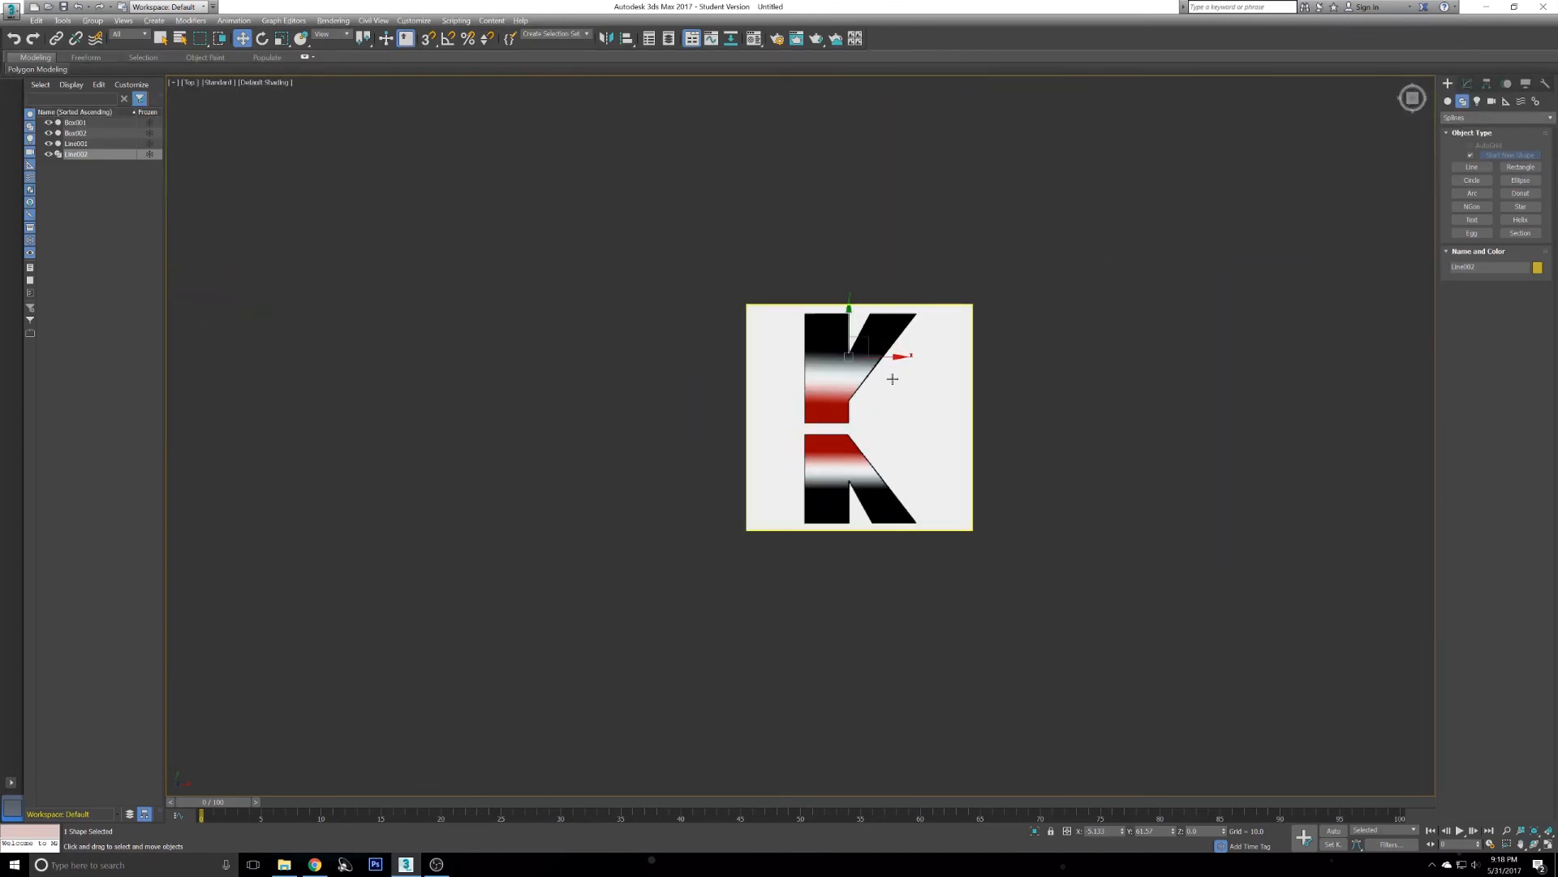
key("alt+w")
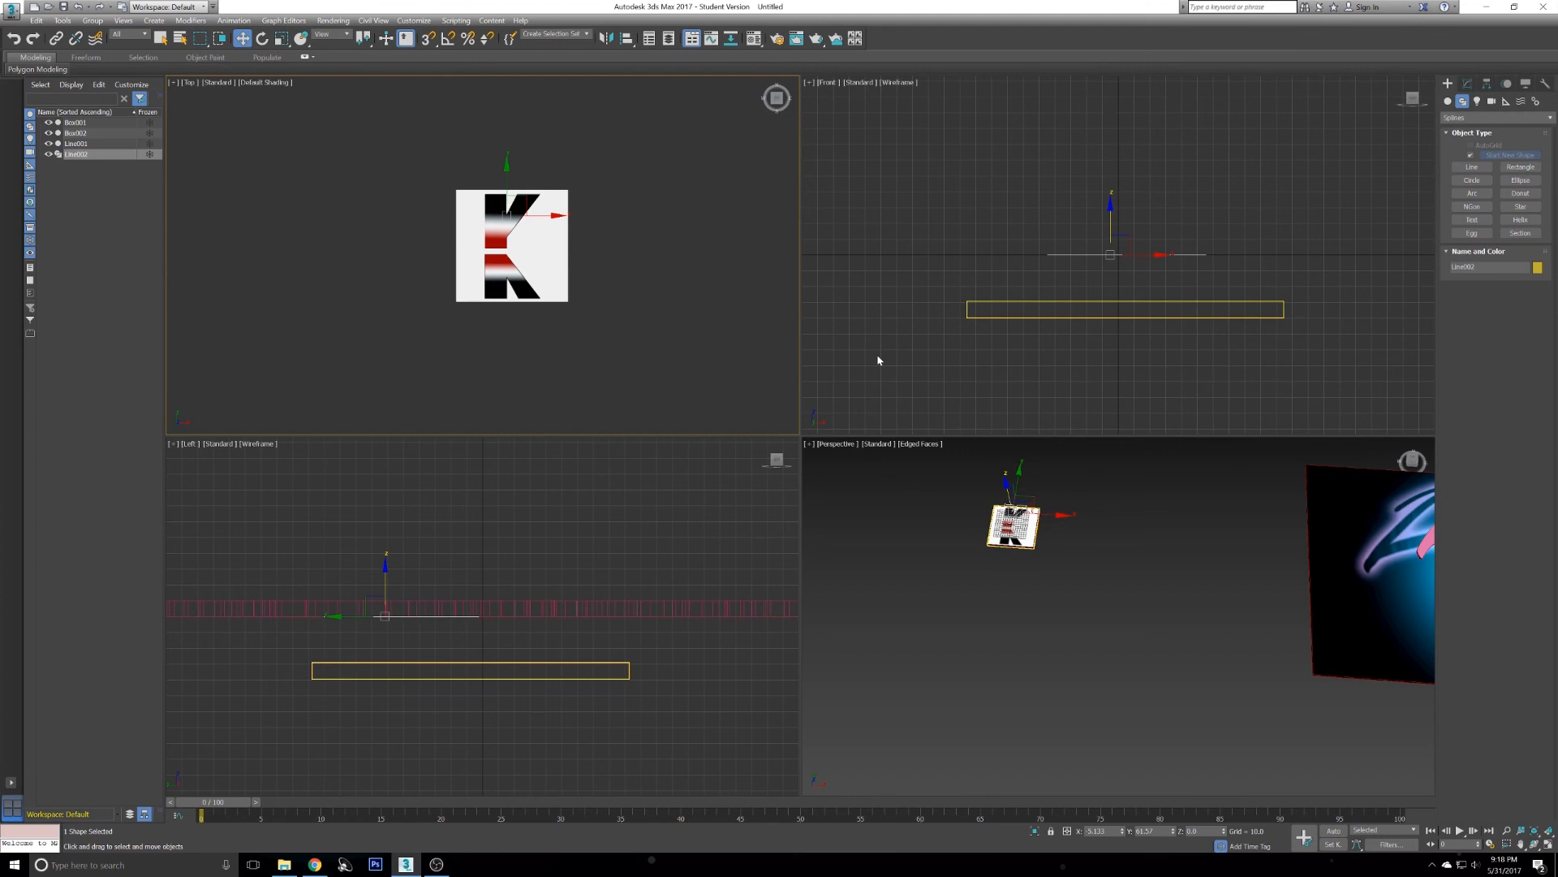
middle_click_drag(1199, 565, 726, 535)
scroll(978, 549, "down", 3)
middle_click_drag(956, 549, 1081, 590)
key("alt+w")
middle_click_drag(941, 487, 763, 469, "alt")
left_click(647, 416)
middle_click_drag(646, 415, 734, 389, "alt")
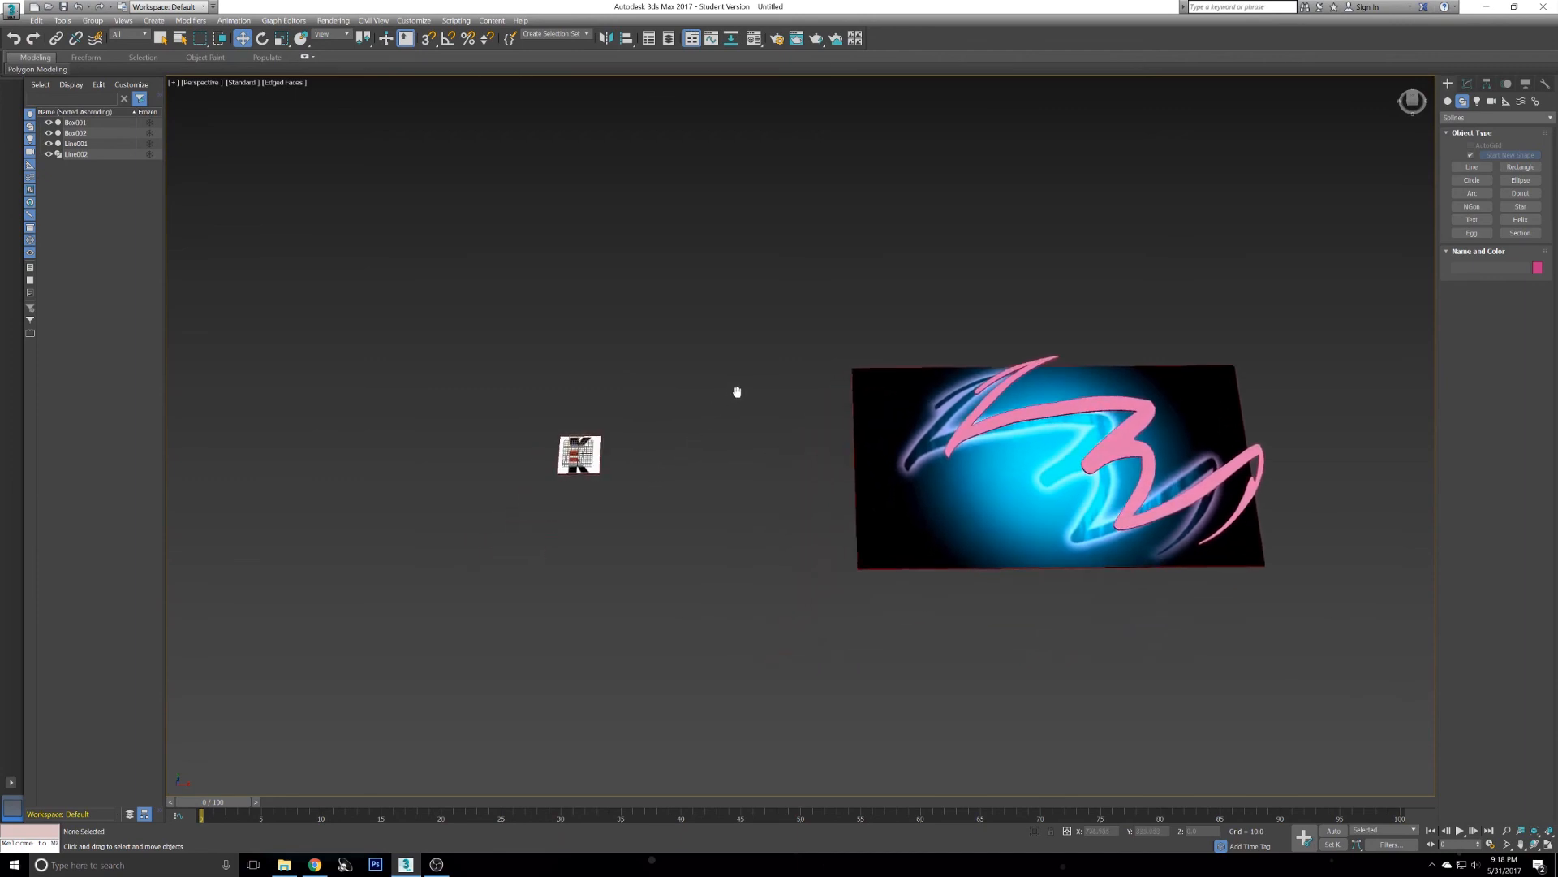